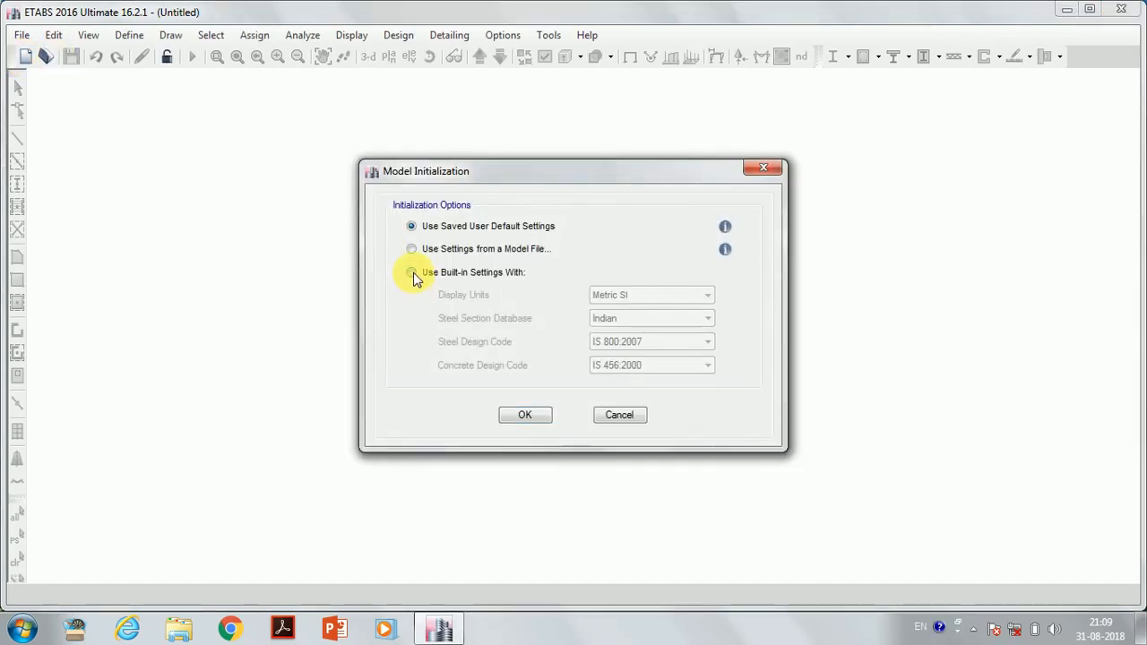
# Create a grid-only model from the built-in Metric SI and Indian code settings, with 7 stories and a 1.5 m bottom story height
pyautogui.click(413, 272)
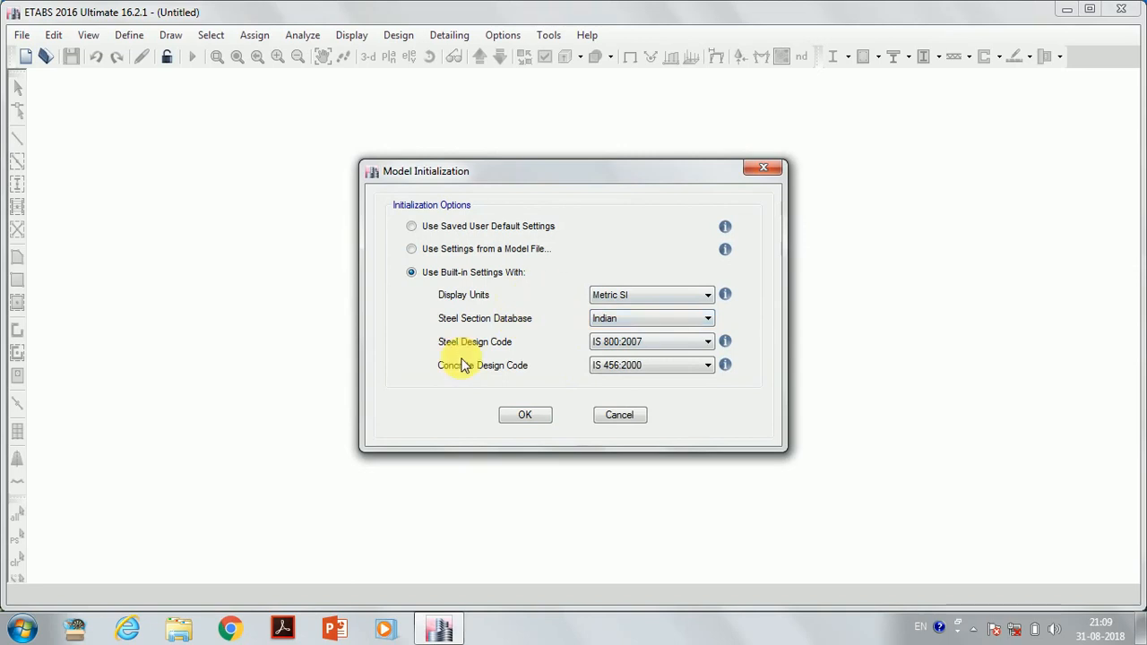
pyautogui.click(527, 416)
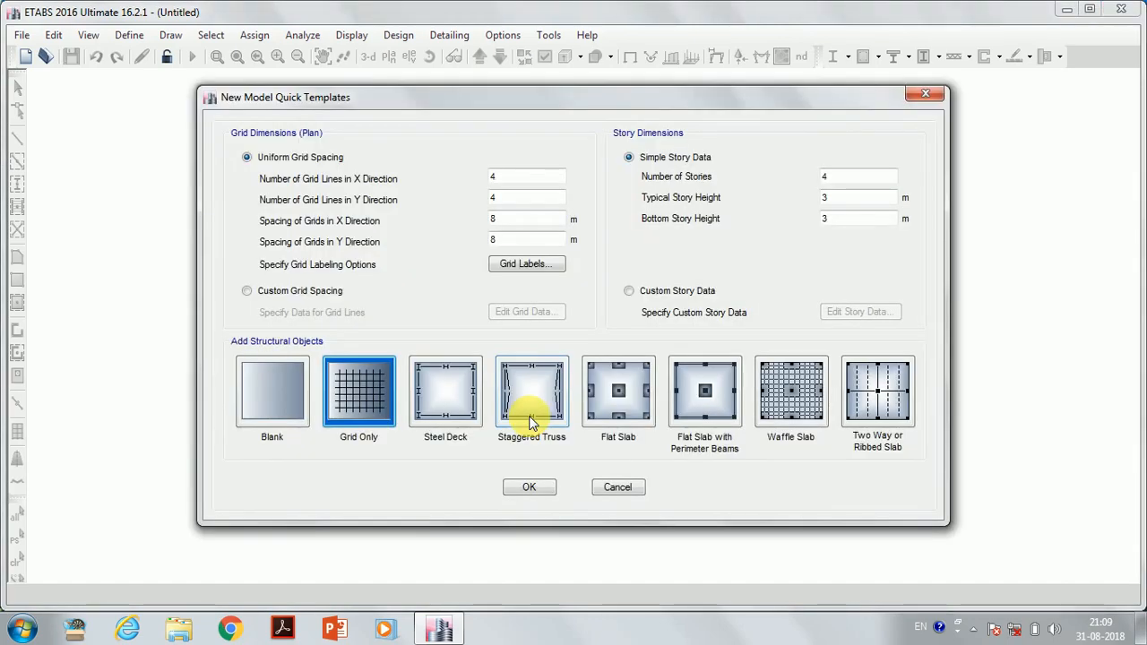
pyautogui.click(825, 178)
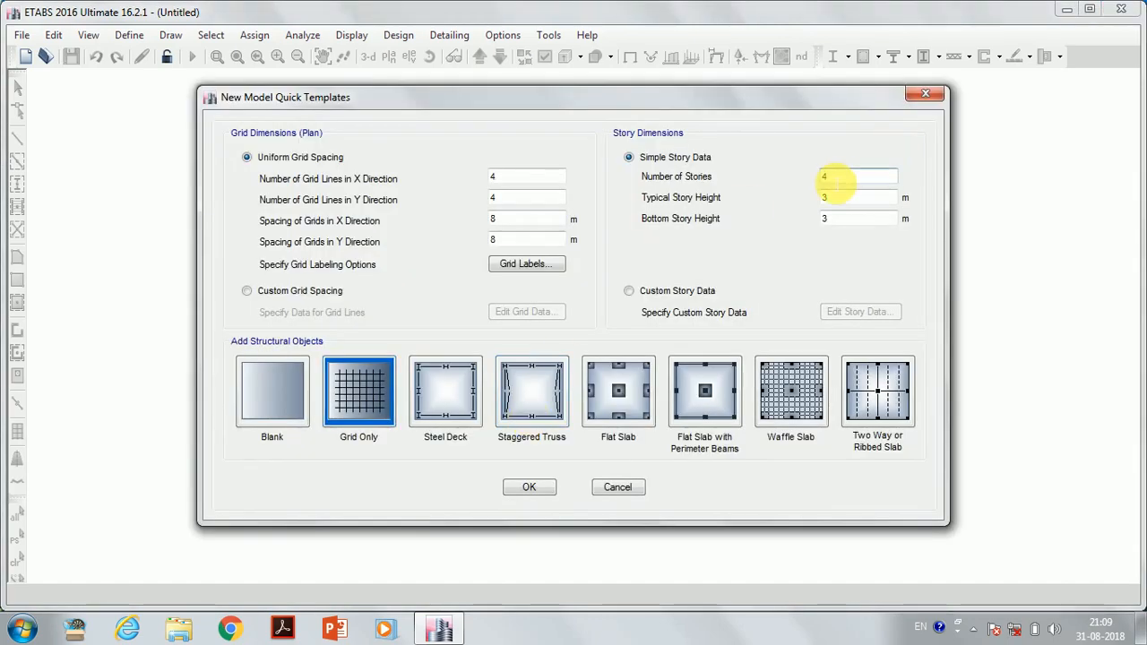
pyautogui.press('BackSpace')
pyautogui.write('7')
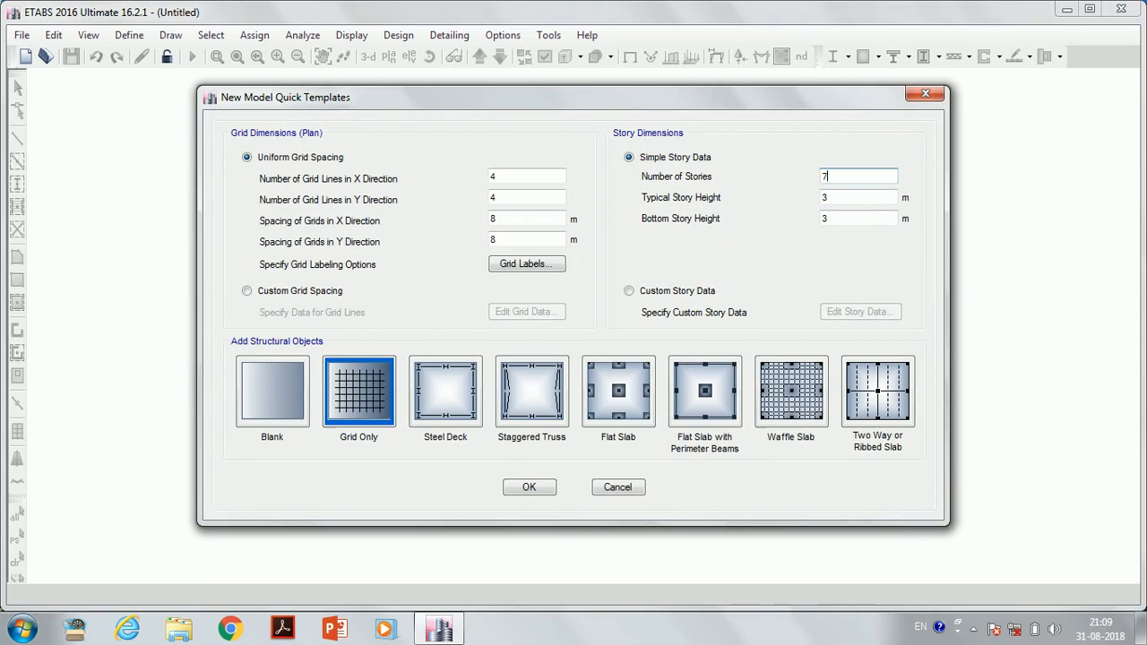
pyautogui.click(834, 220)
pyautogui.write('1')
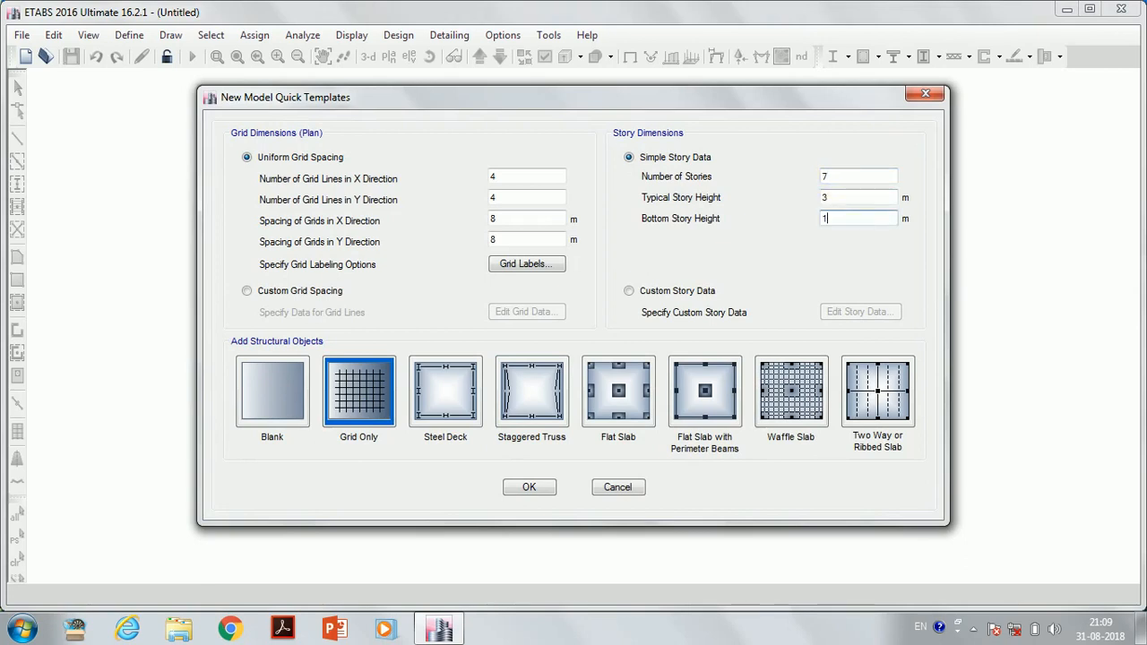
pyautogui.write('.5')
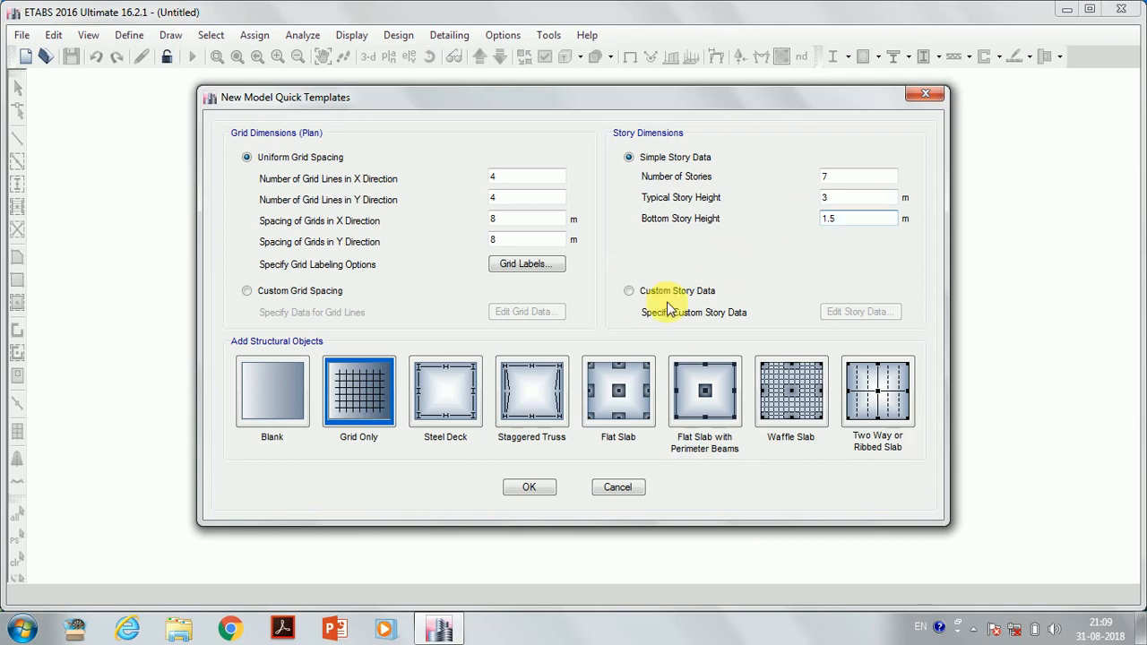
pyautogui.click(526, 487)
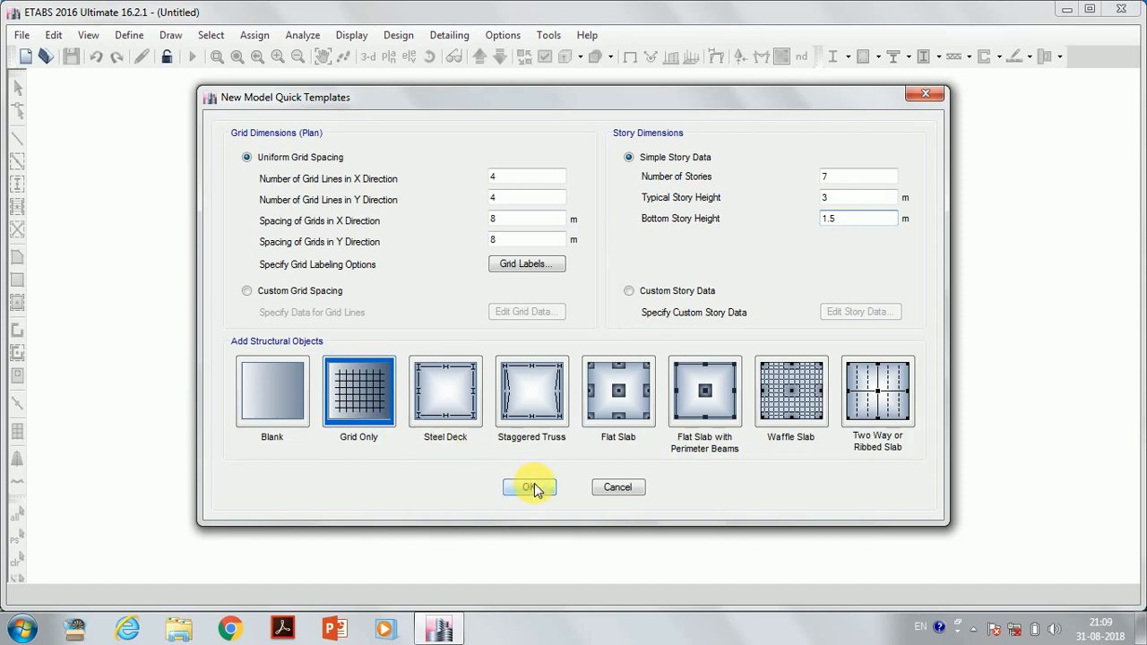
pyautogui.click(532, 487)
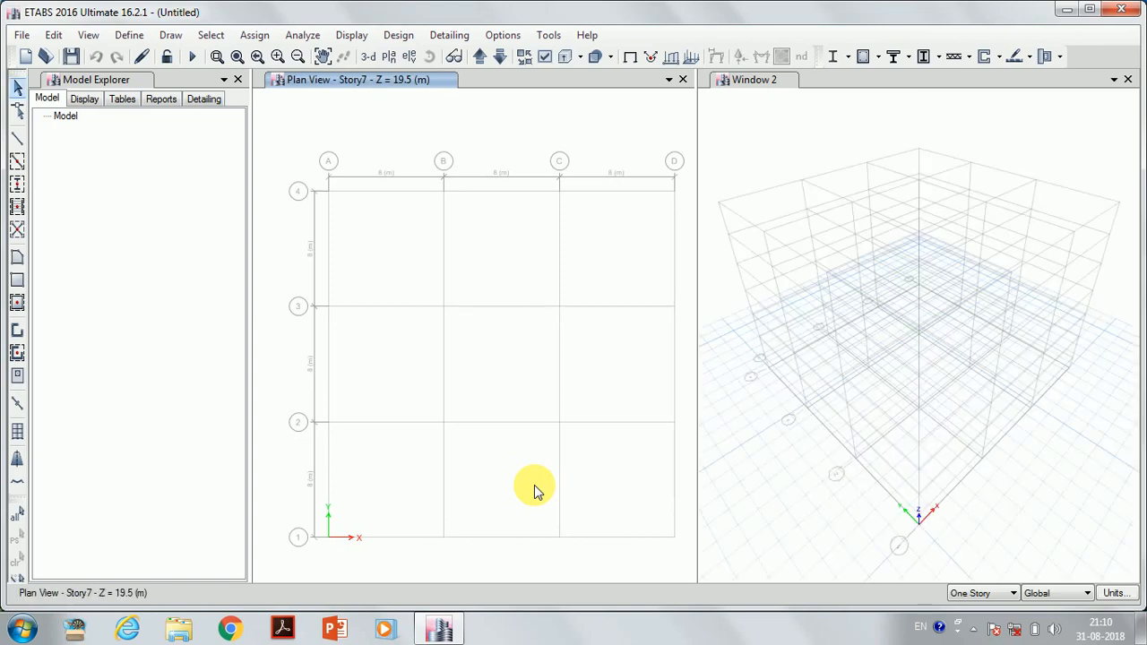
# In grid system G1, set the X ordinates of grid lines B, C and D to 5, 10 and 13 m
pyautogui.rightClick(397, 143)
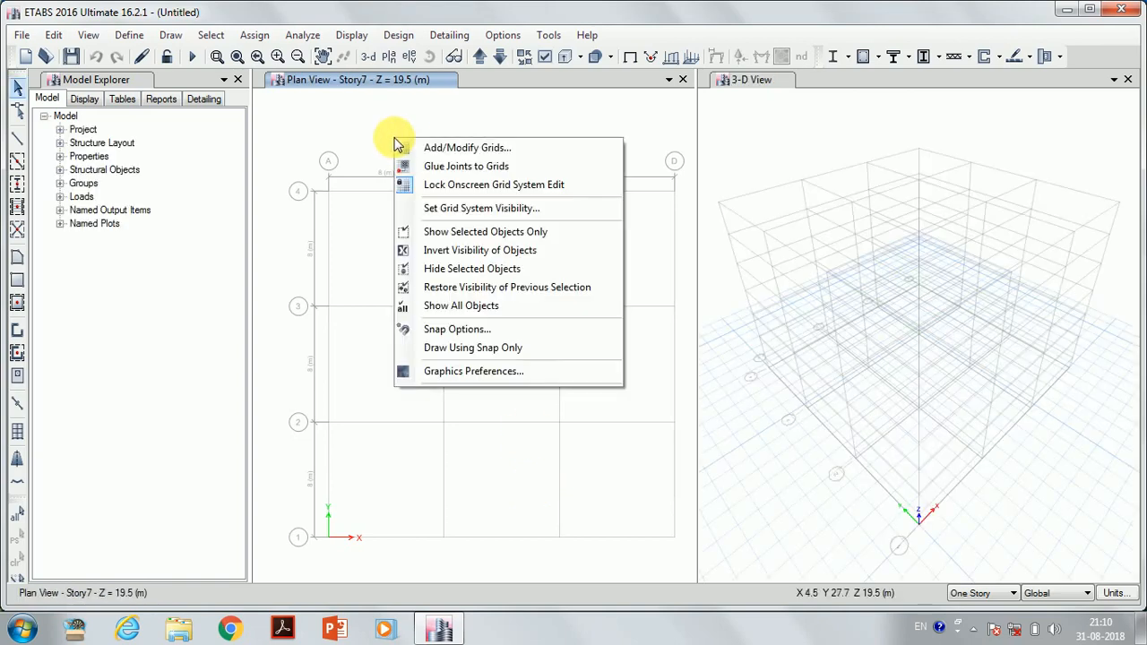
pyautogui.click(480, 149)
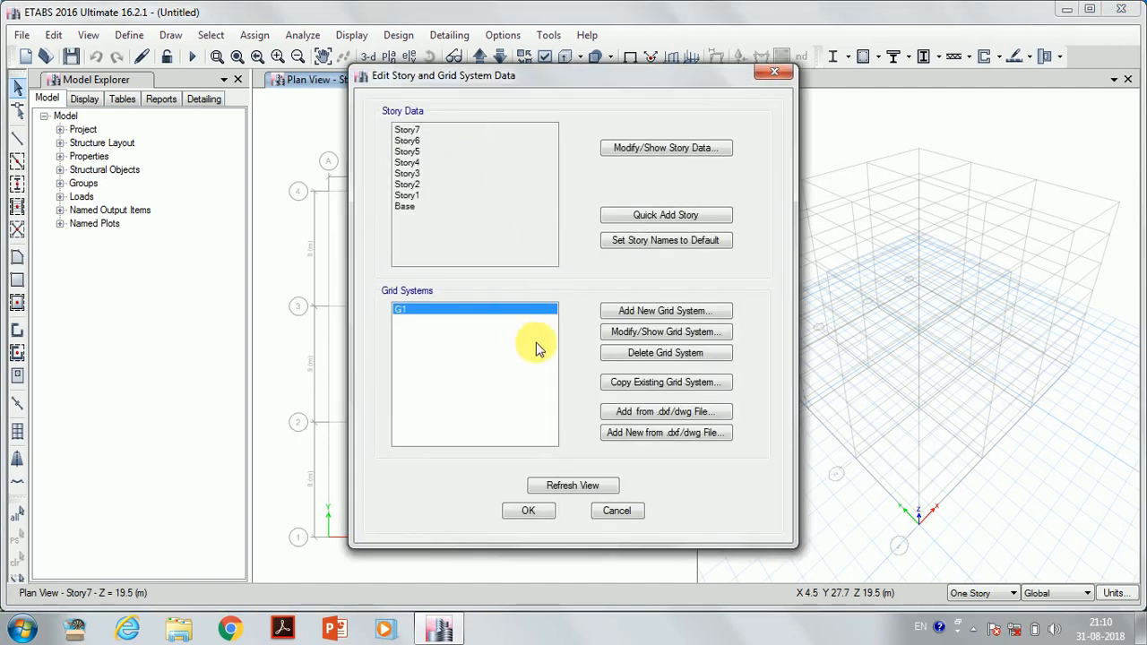
pyautogui.click(653, 333)
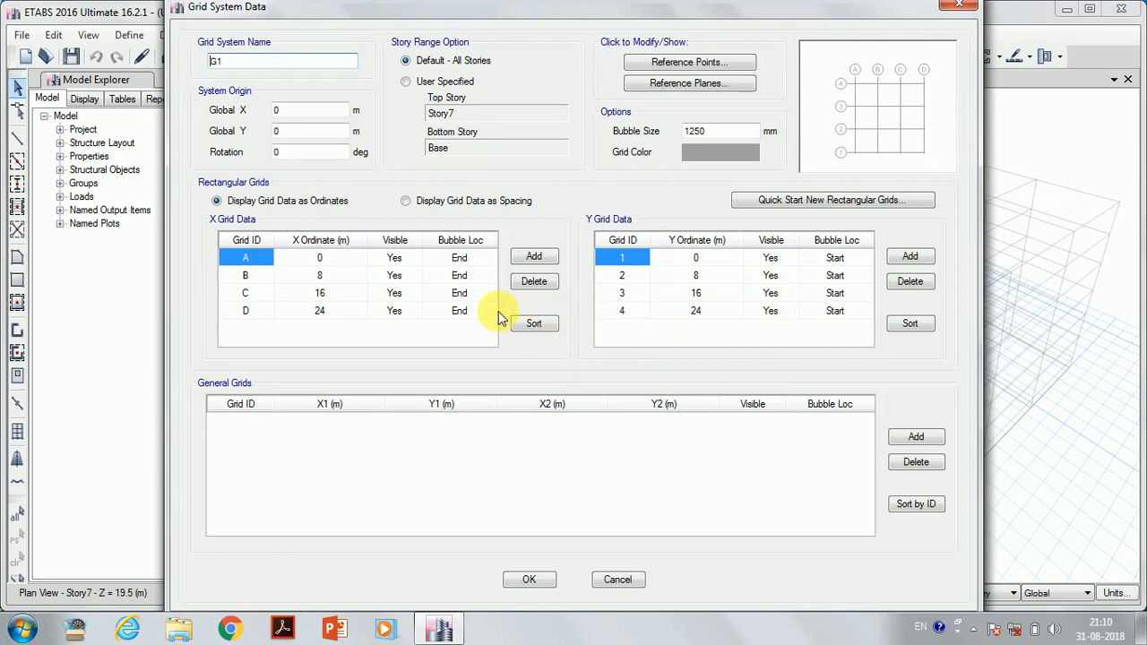
pyautogui.click(319, 276)
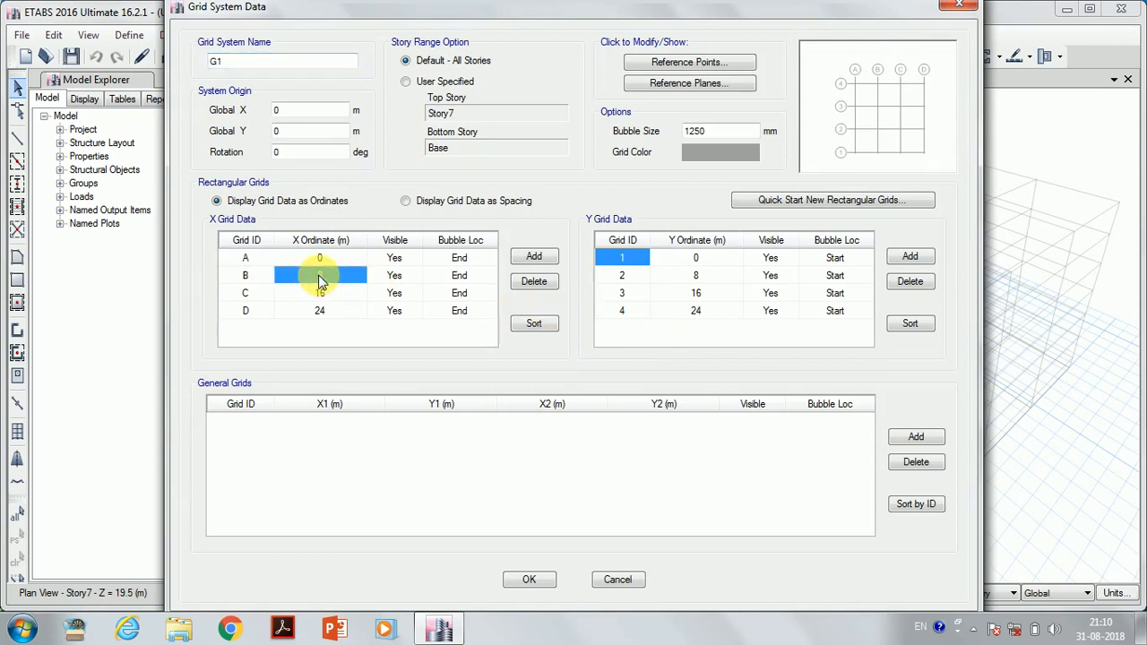
pyautogui.write('5')
pyautogui.click(328, 296)
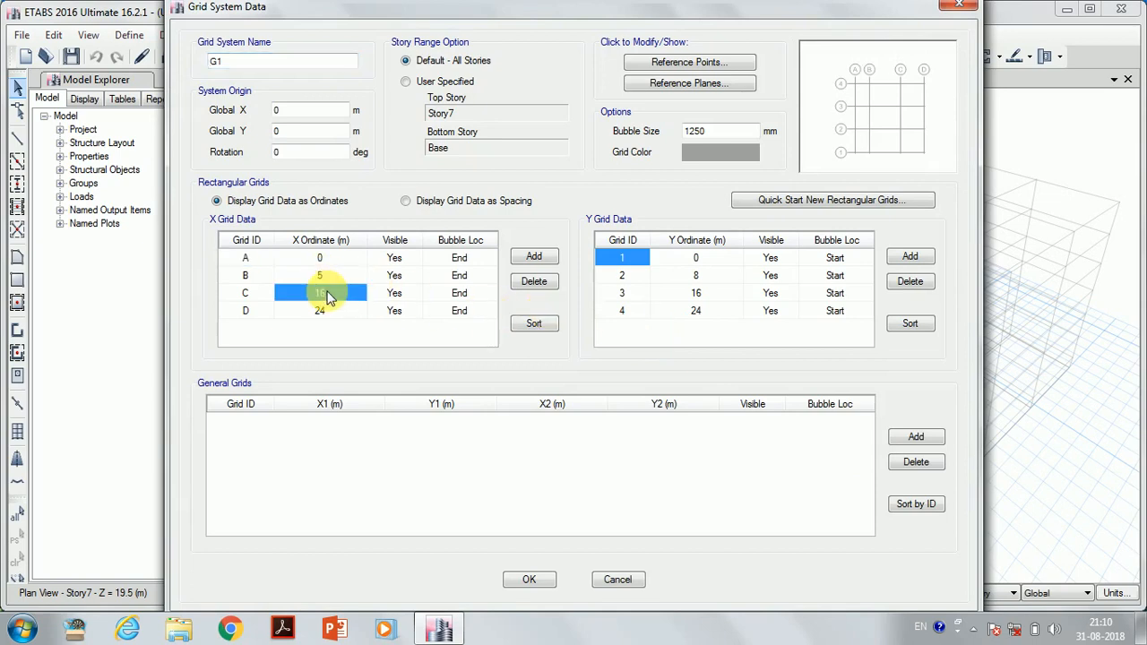
pyautogui.write('10')
pyautogui.click(326, 311)
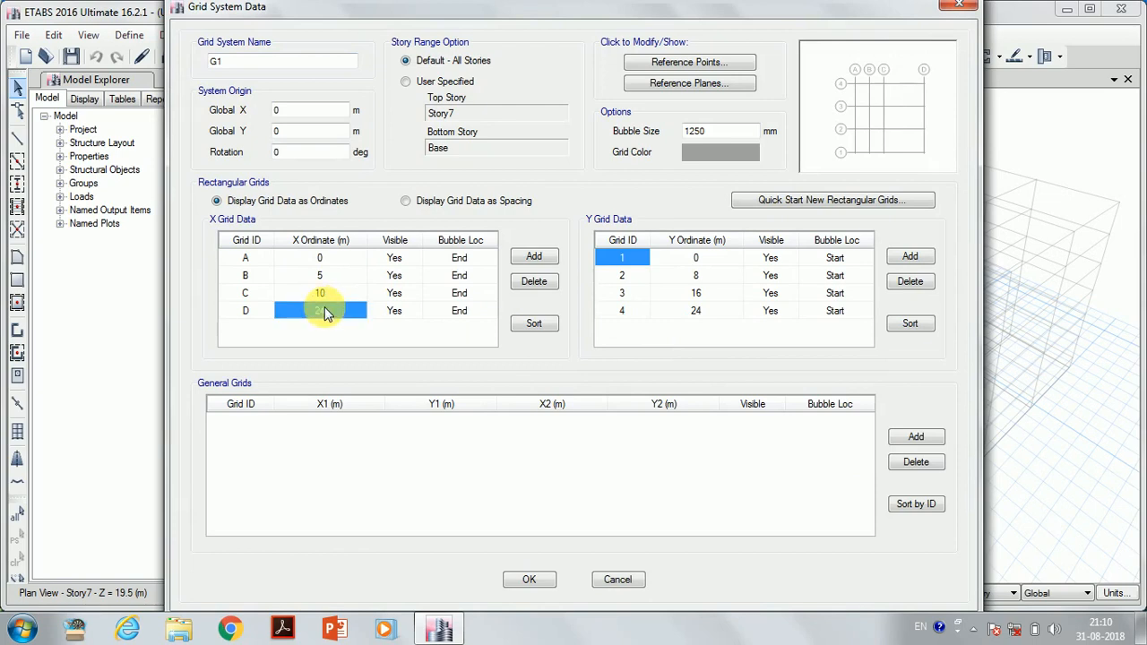
pyautogui.write('16')
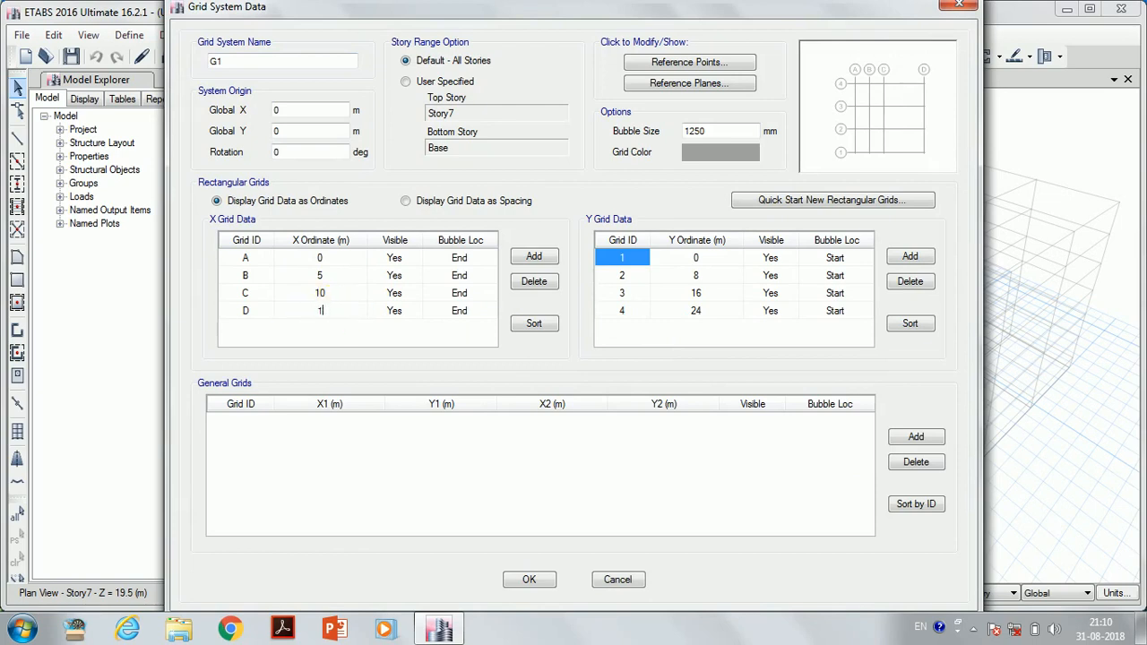
# Add X grid line E with its ordinate set to 18 m, and add grid line F at 23 m
pyautogui.click(538, 258)
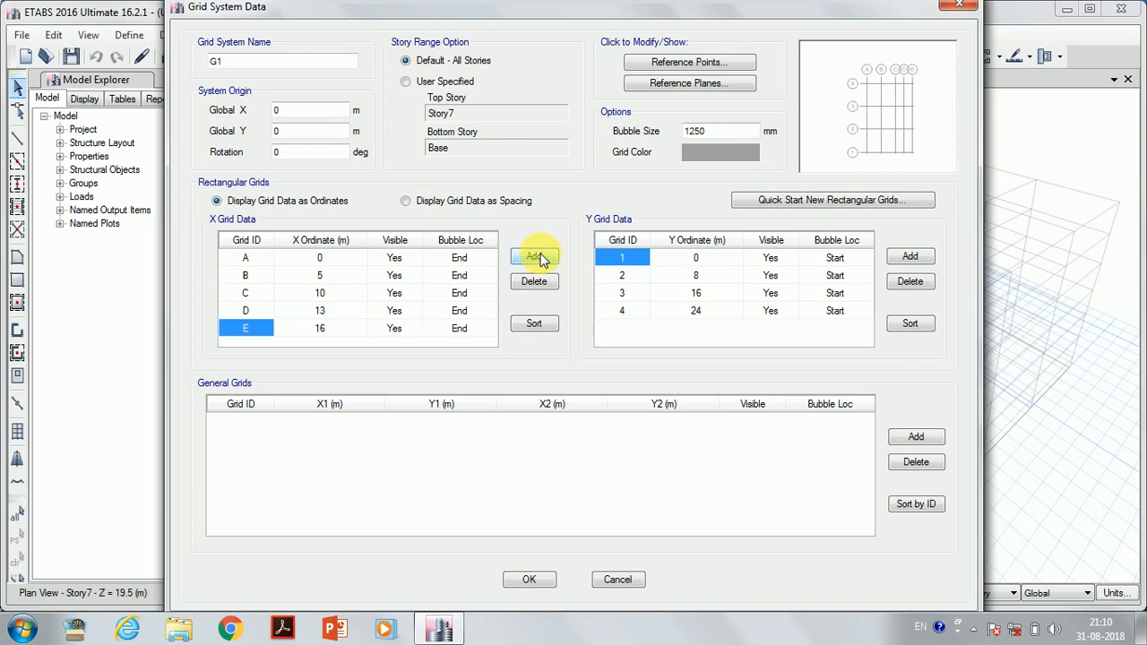
pyautogui.moveTo(324, 312); pyautogui.dragTo(329, 329)
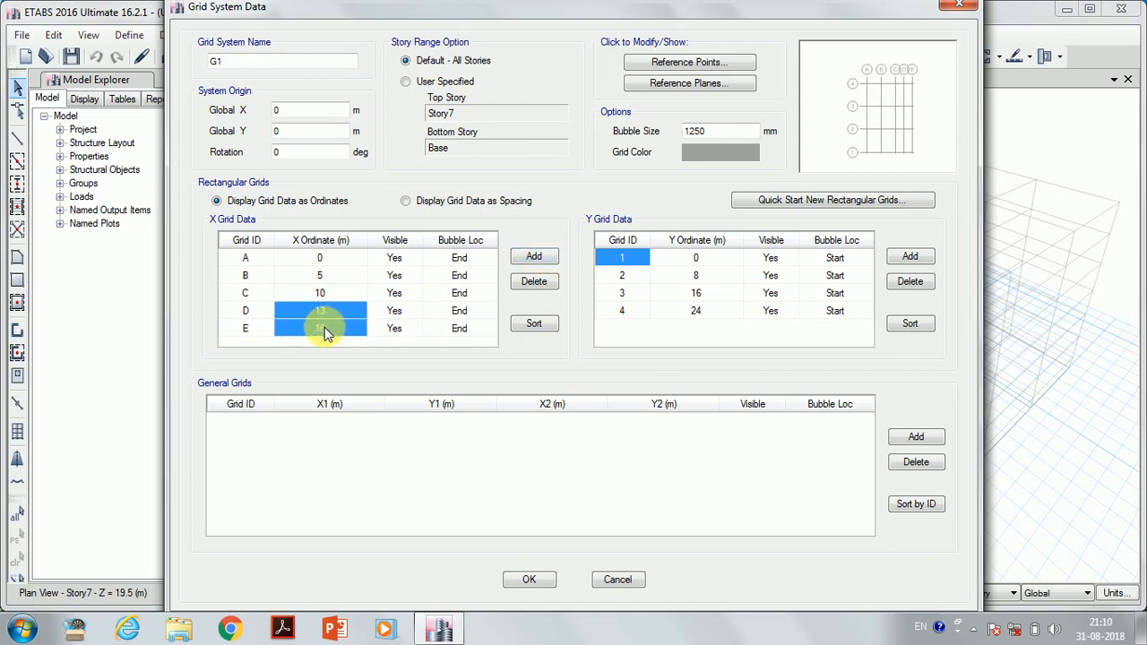
pyautogui.click(329, 330)
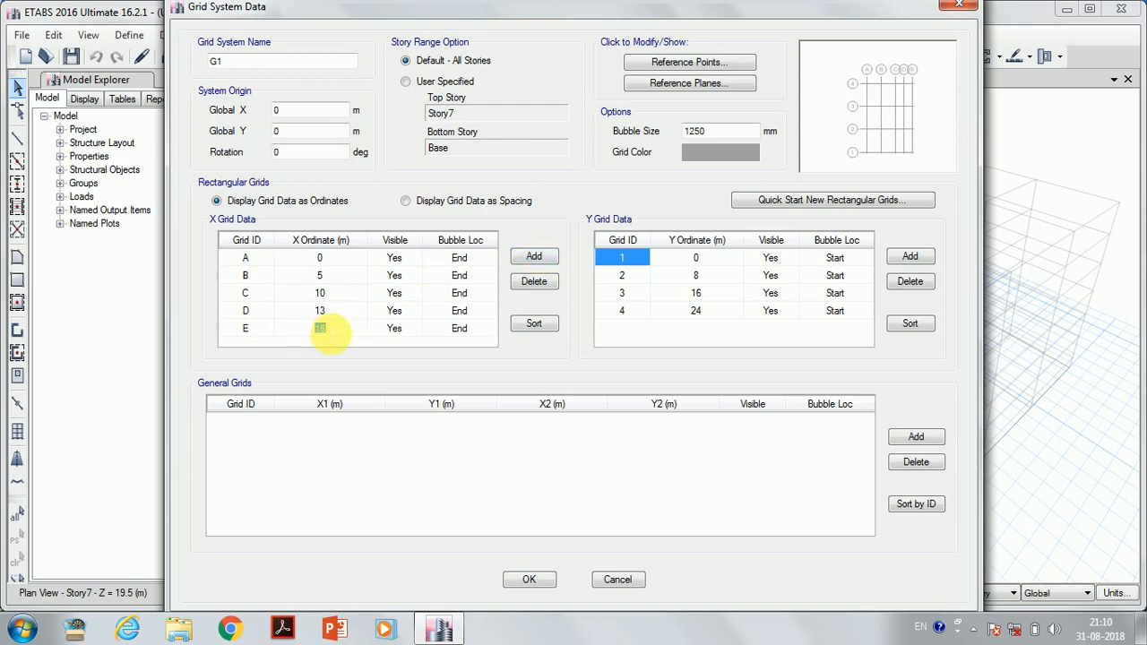
pyautogui.write('18')
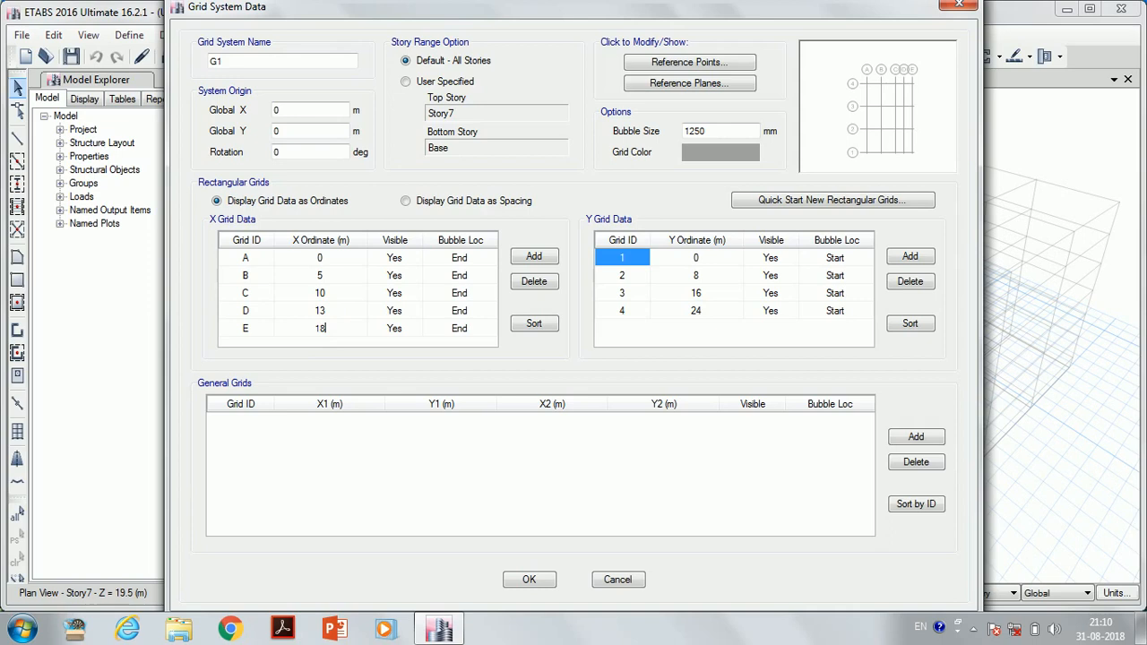
pyautogui.click(531, 258)
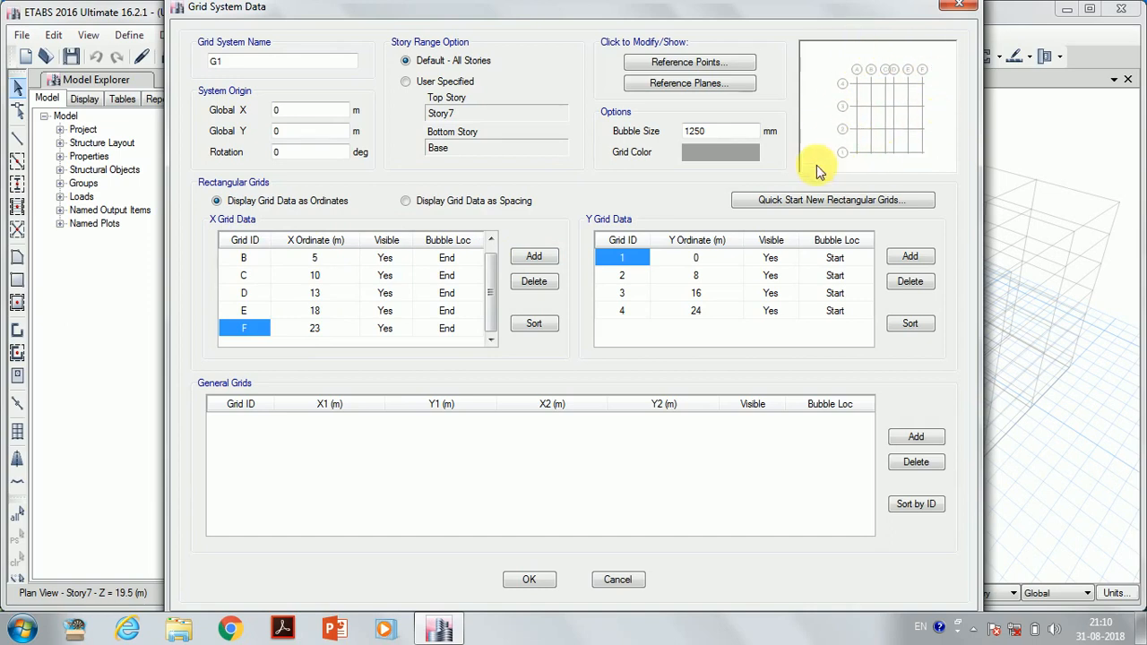
# Set Y grid lines 2, 3 and 4 to 5, 10 and 15 m, add line 5 at 20 m, and apply the grid changes
pyautogui.click(698, 278)
pyautogui.write('5')
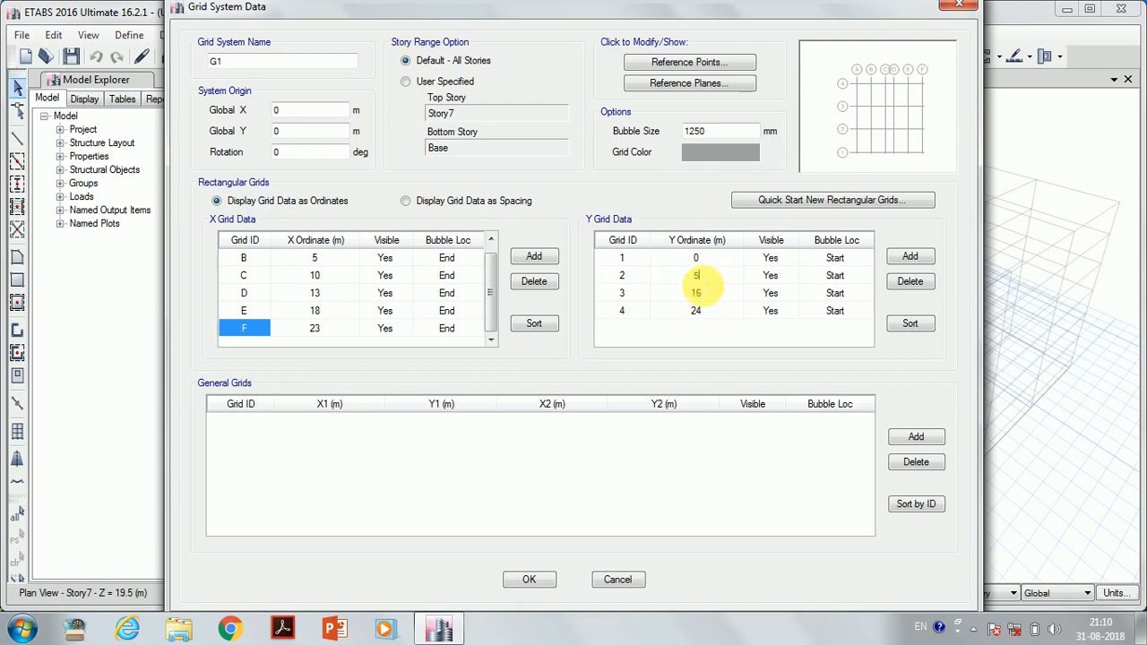
pyautogui.click(697, 293)
pyautogui.write('1')
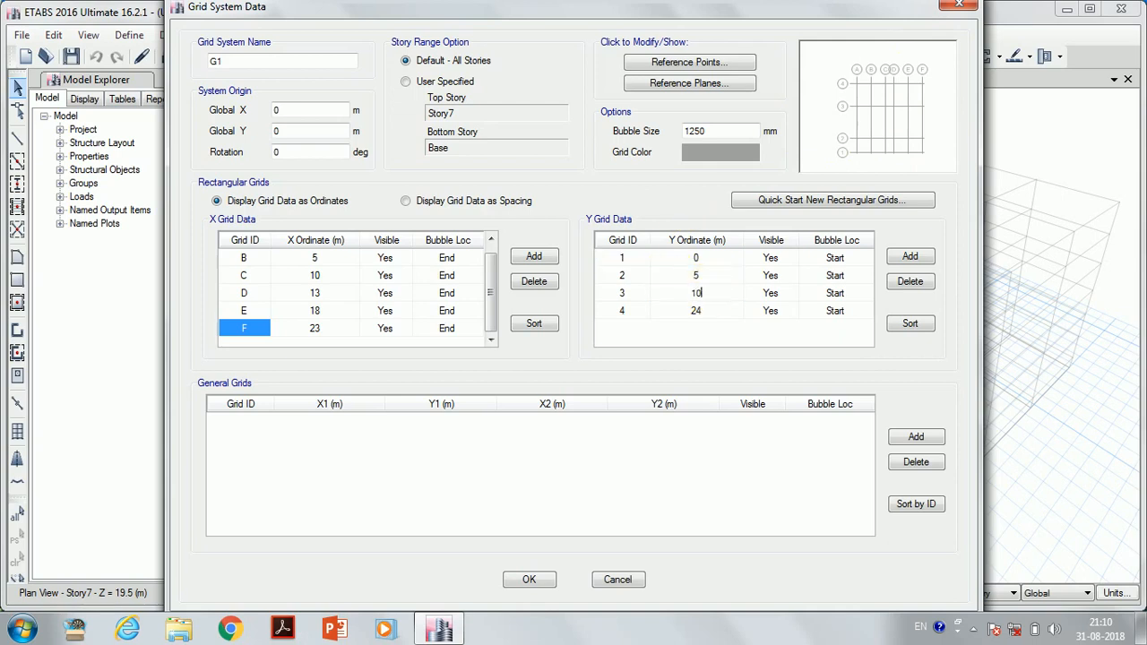
pyautogui.click(698, 311)
pyautogui.write('15')
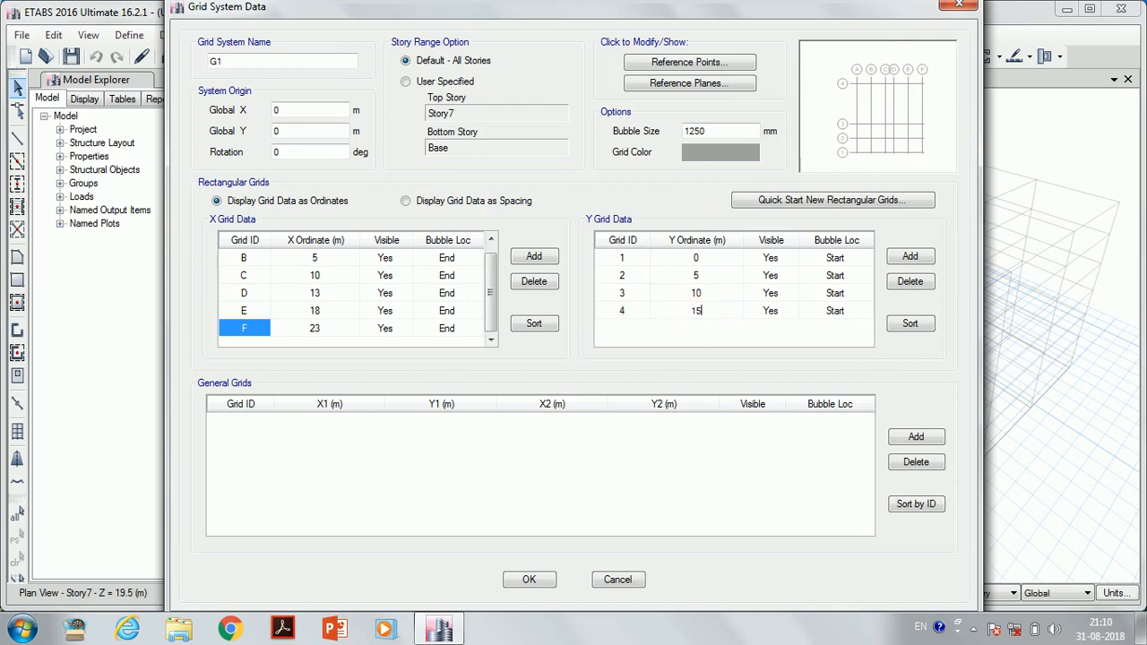
pyautogui.click(907, 258)
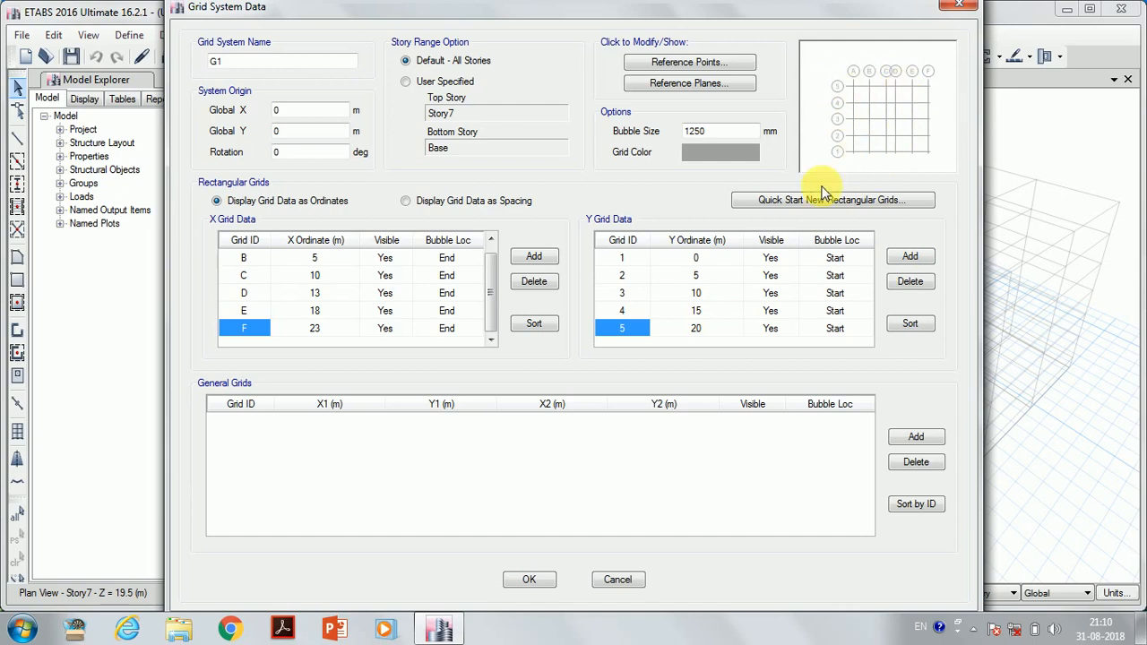
pyautogui.click(529, 580)
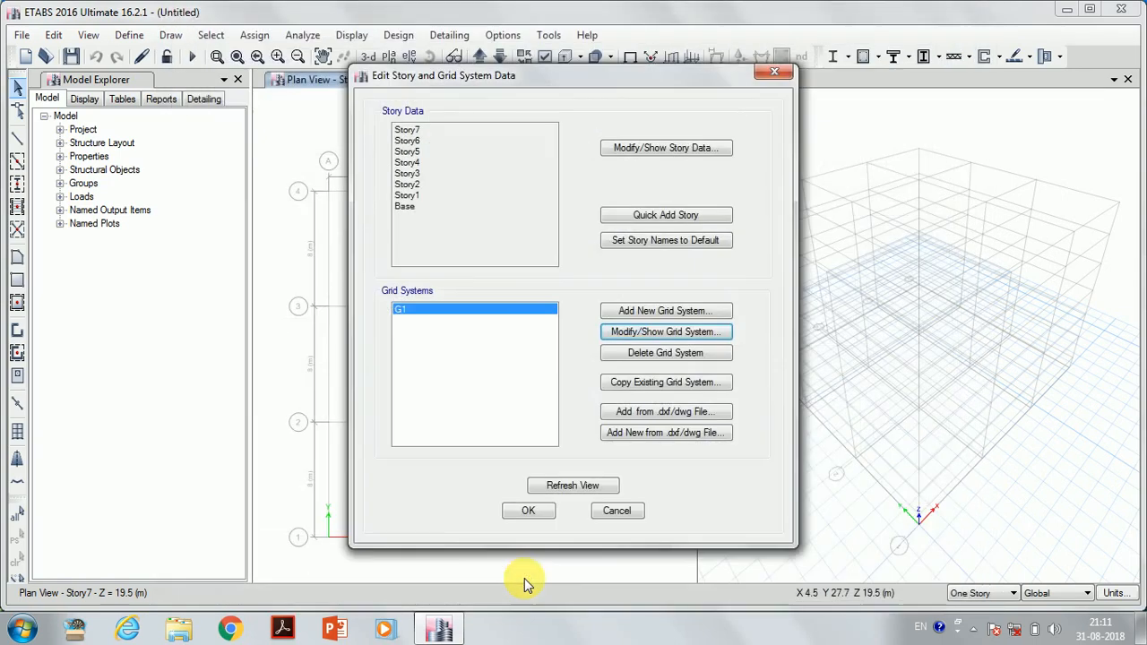
pyautogui.click(530, 511)
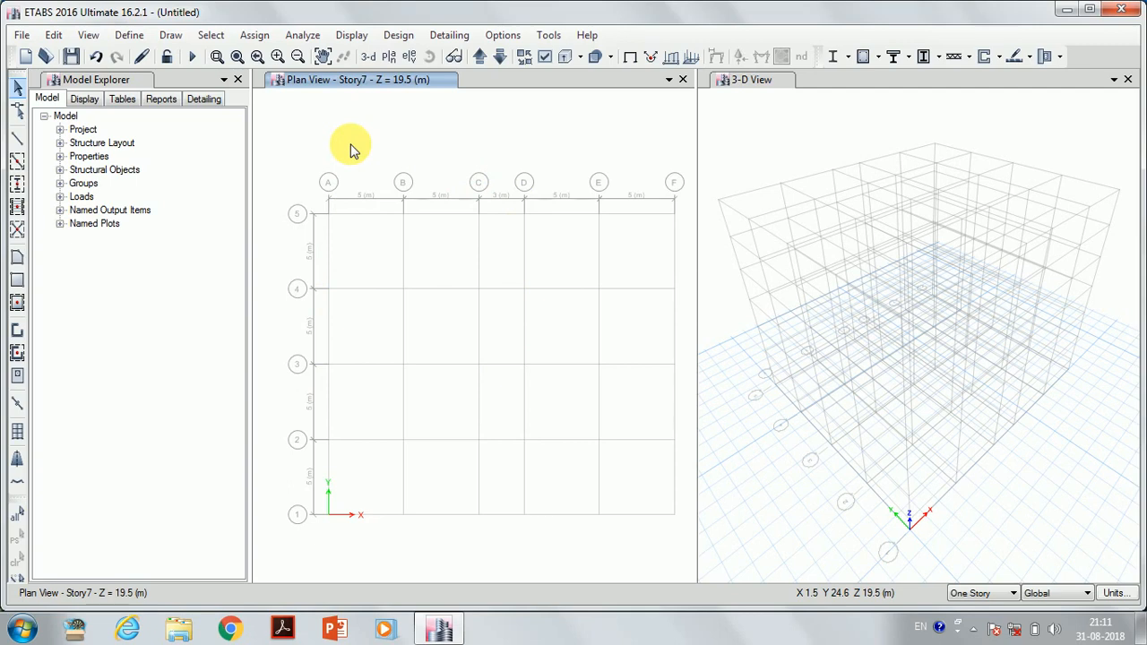
# Add a new concrete material with region India, Indian standard and grade M20, keeping its default properties
pyautogui.click(130, 40)
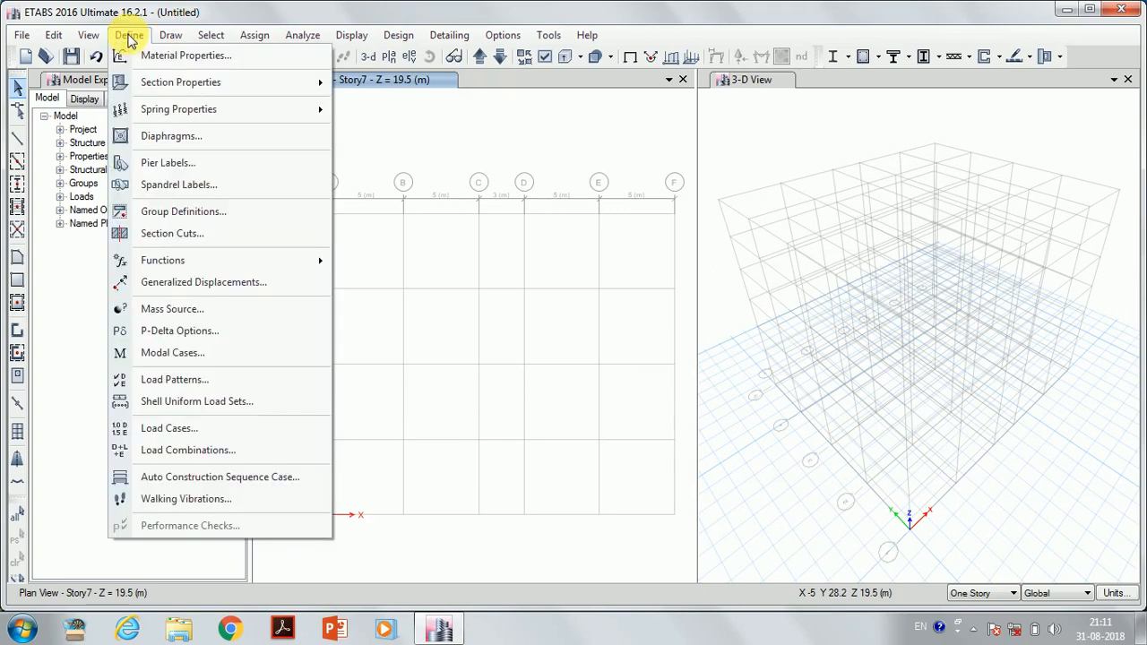
pyautogui.click(260, 59)
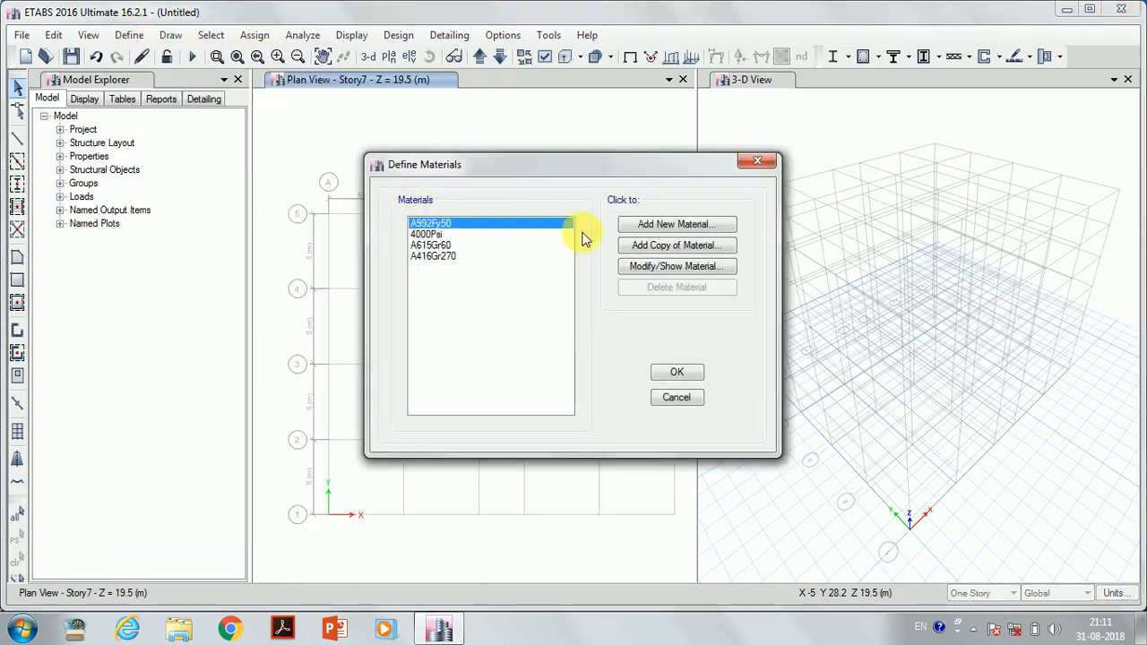
pyautogui.click(674, 225)
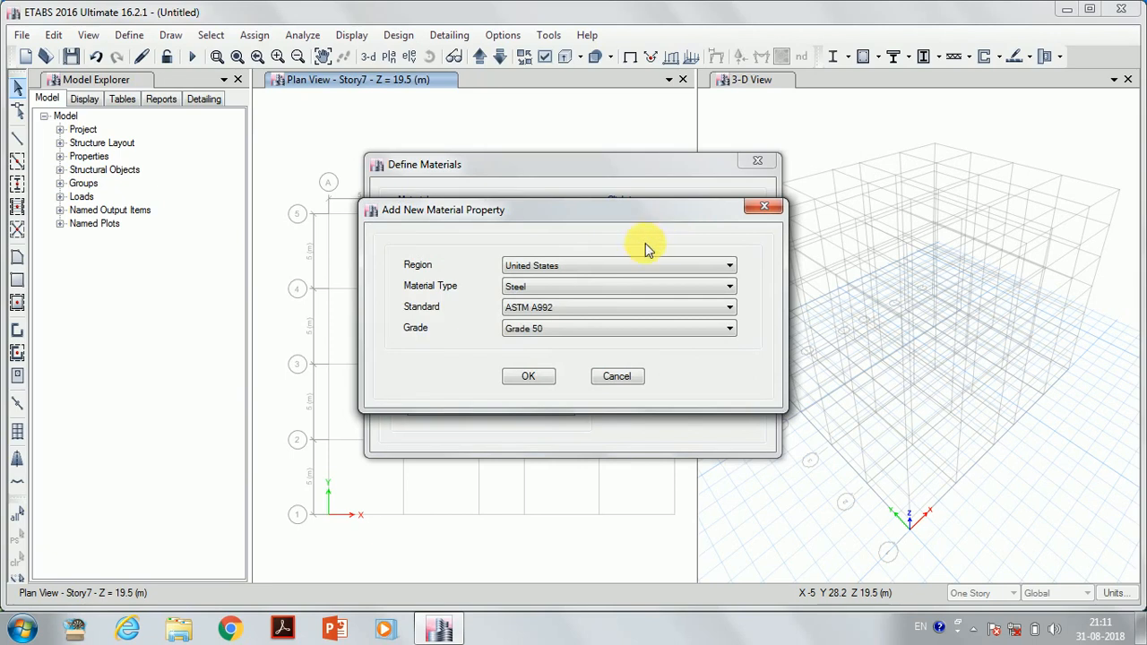
pyautogui.click(575, 265)
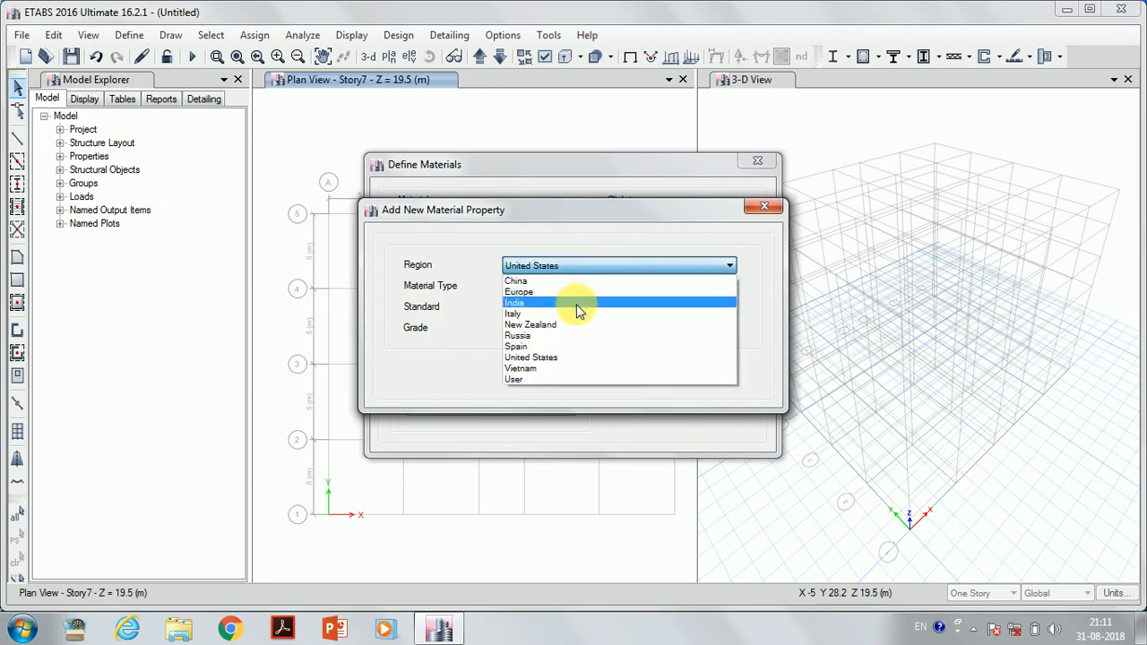
pyautogui.click(578, 310)
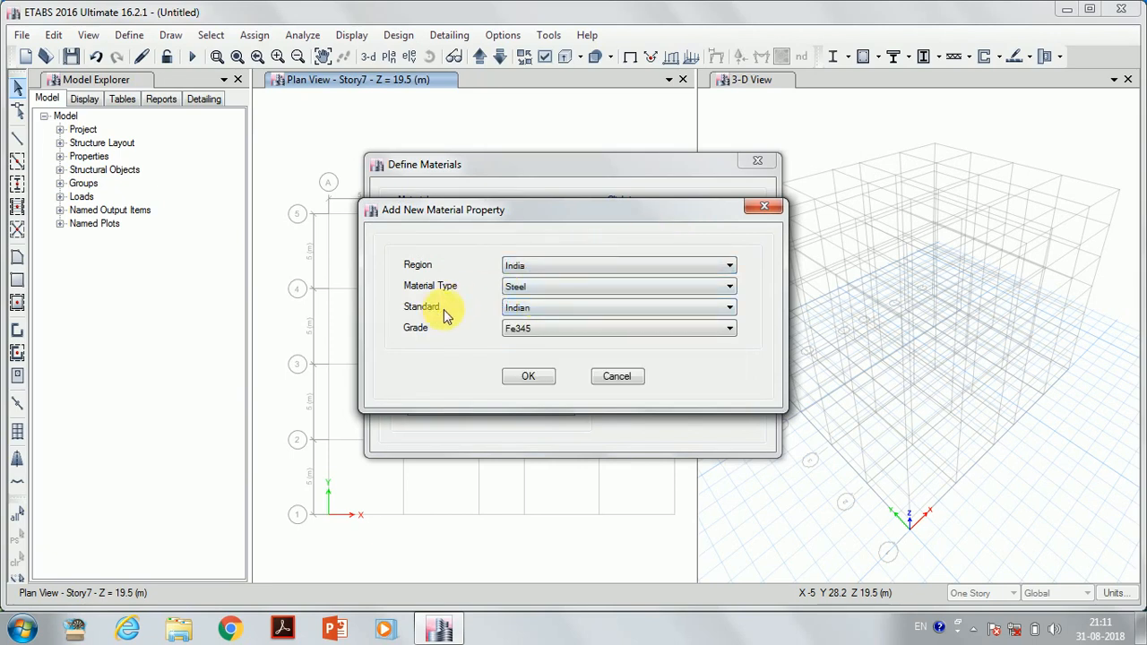
pyautogui.click(547, 285)
pyautogui.click(542, 309)
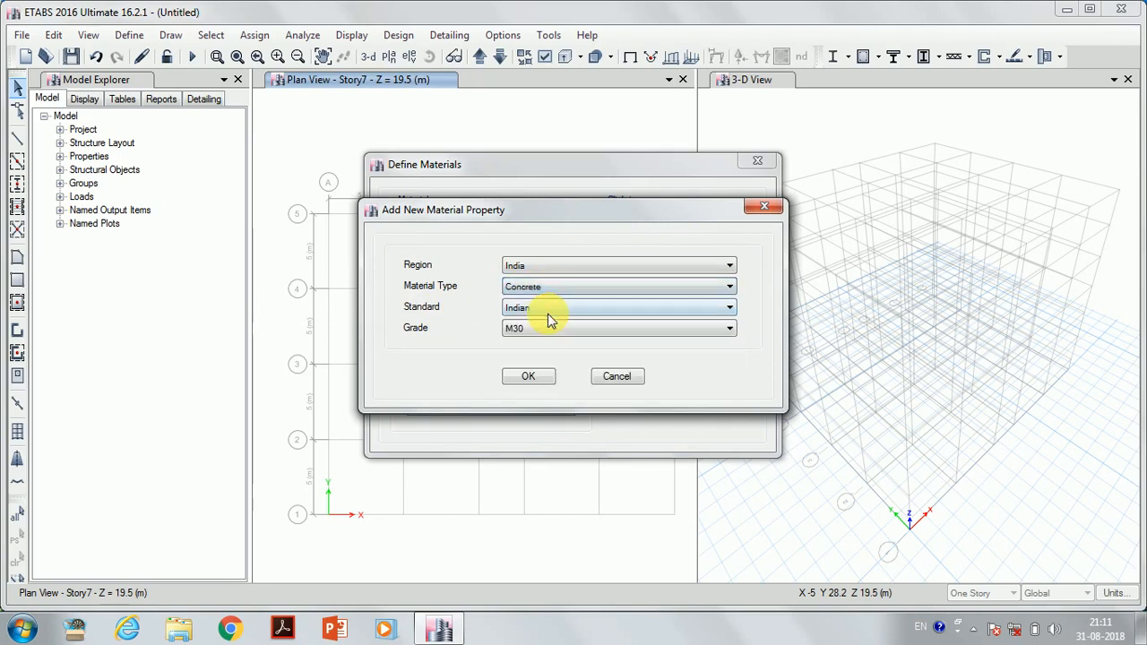
pyautogui.click(524, 329)
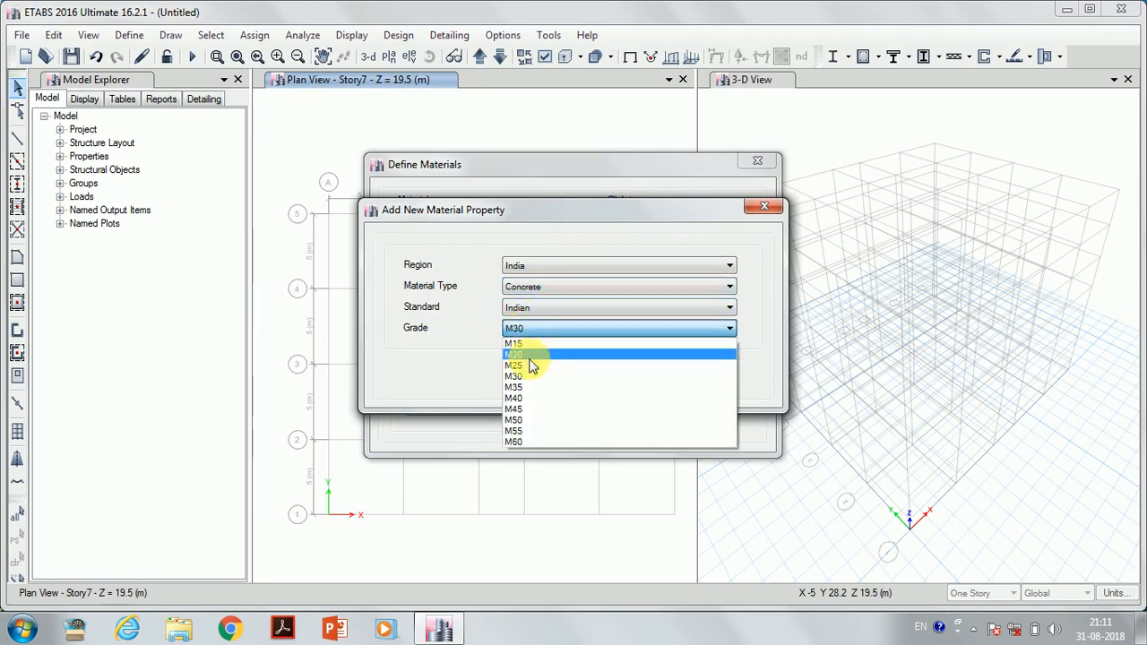
pyautogui.click(534, 355)
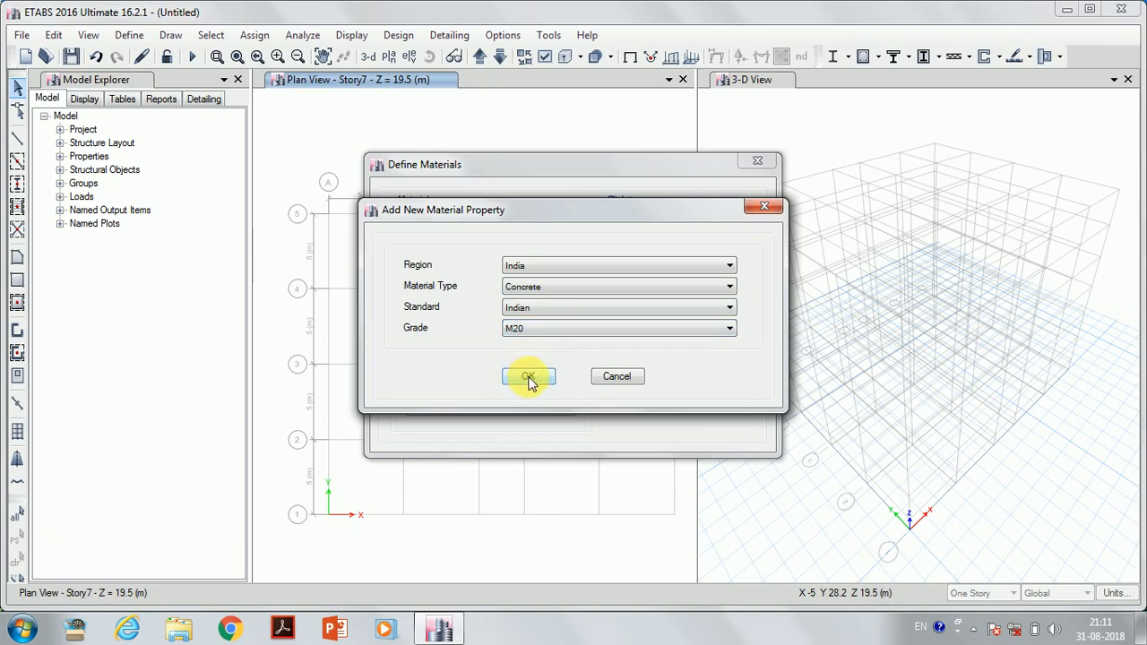
pyautogui.click(529, 376)
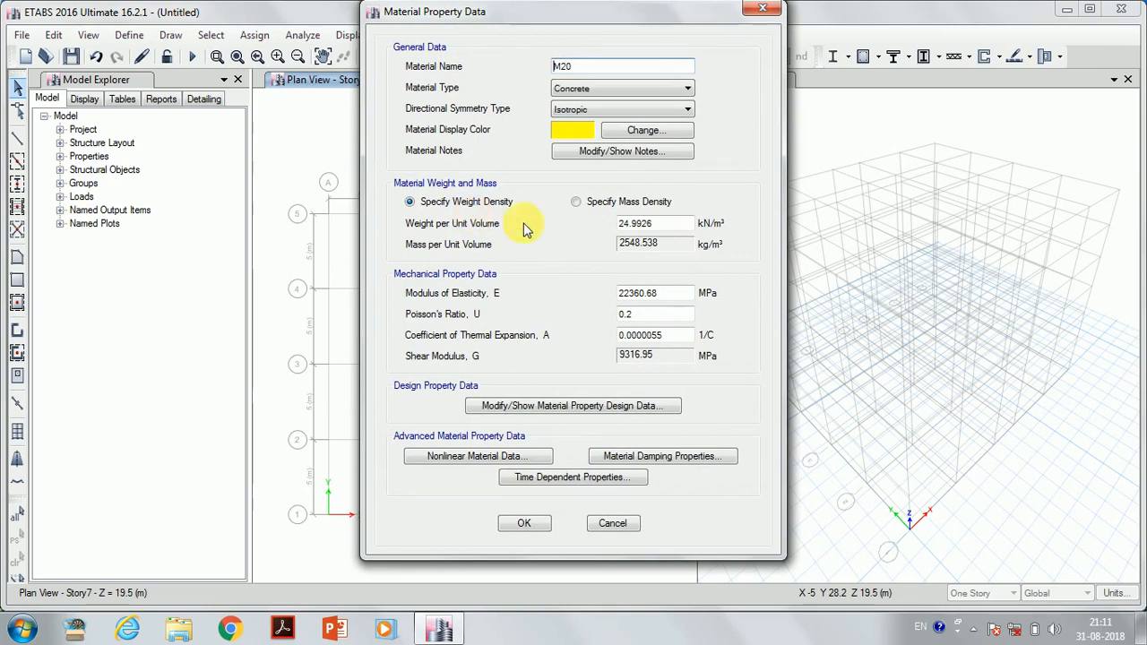
pyautogui.click(524, 525)
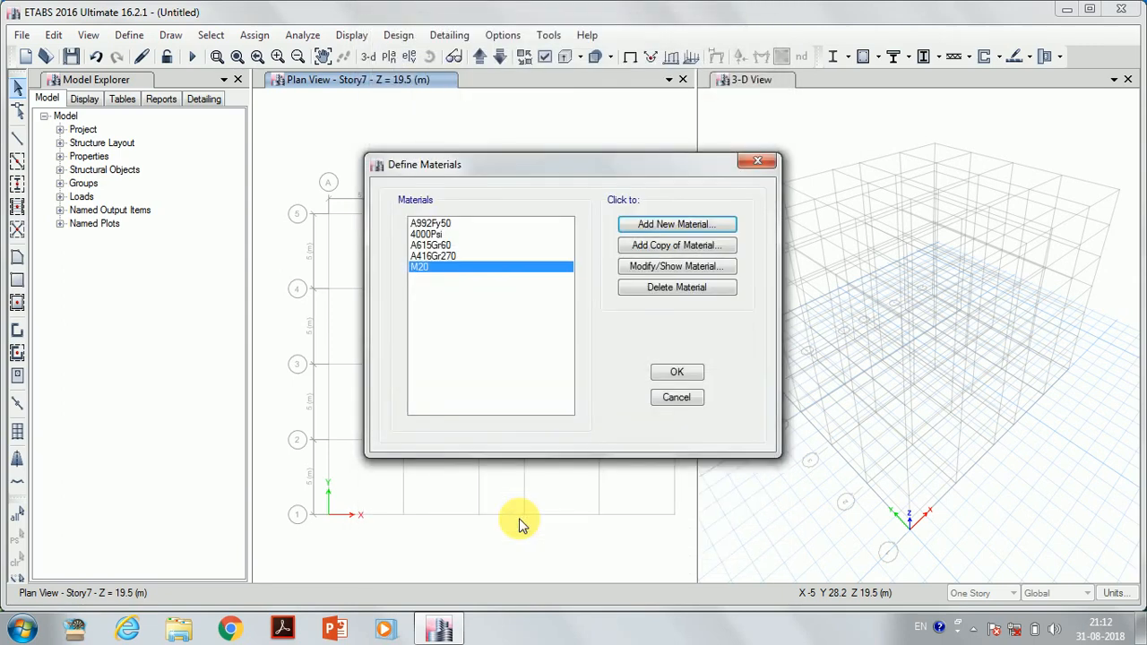
# Add an Indian-standard rebar material of grade HYSD Grade 415 with default properties, and accept the material definitions
pyautogui.click(657, 224)
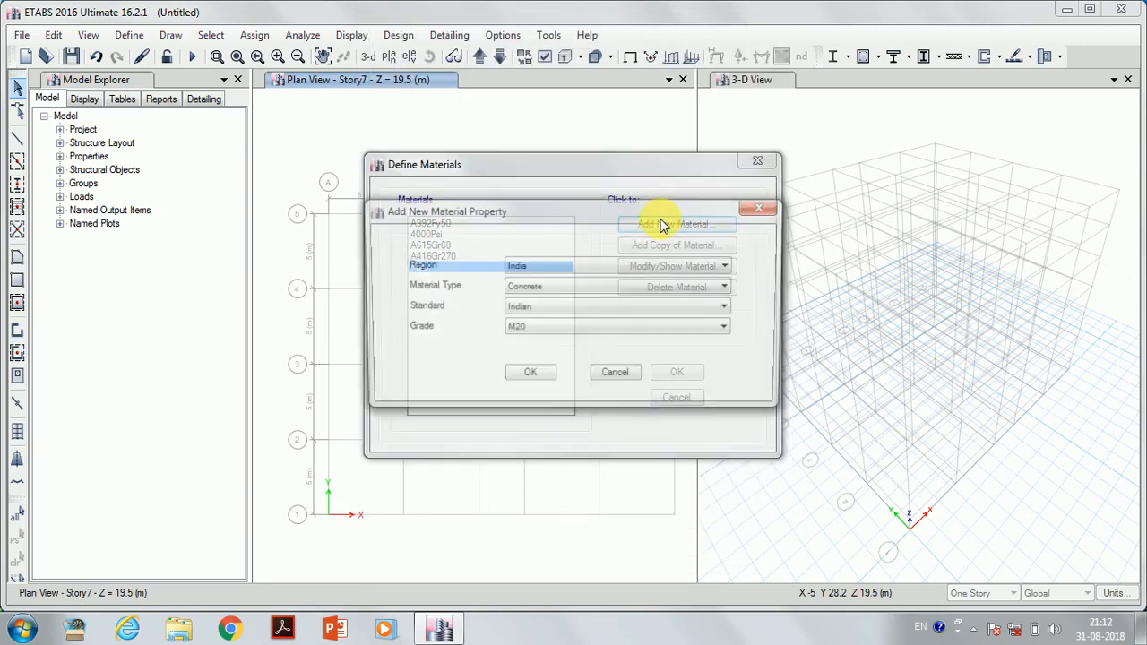
pyautogui.click(548, 290)
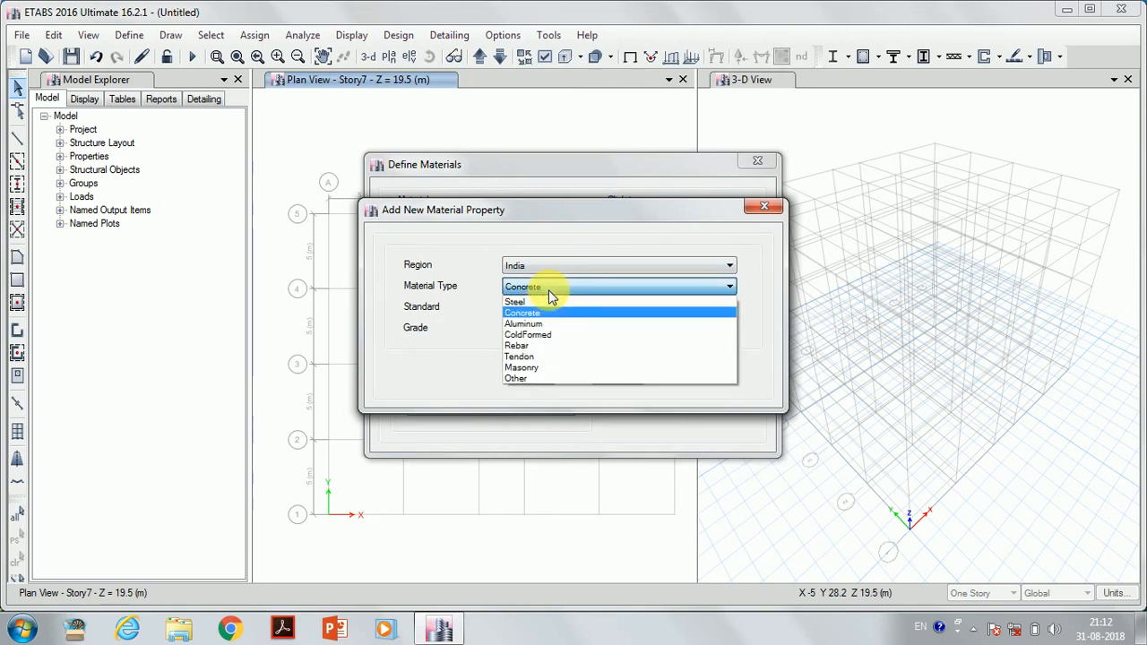
pyautogui.click(553, 346)
pyautogui.click(577, 333)
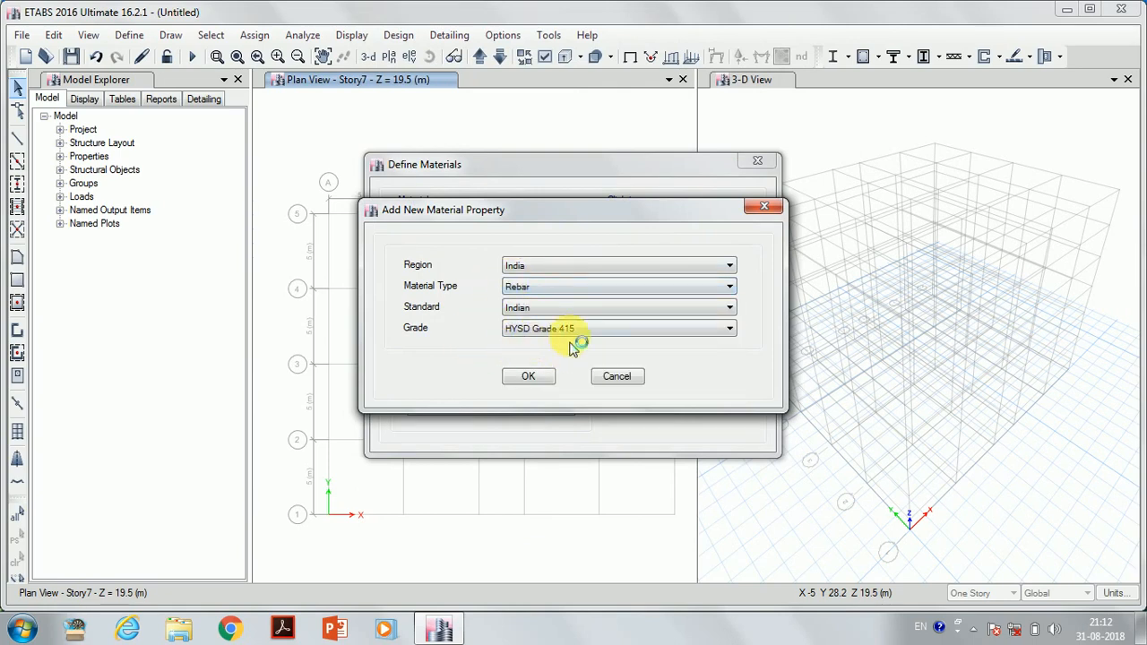
pyautogui.click(524, 386)
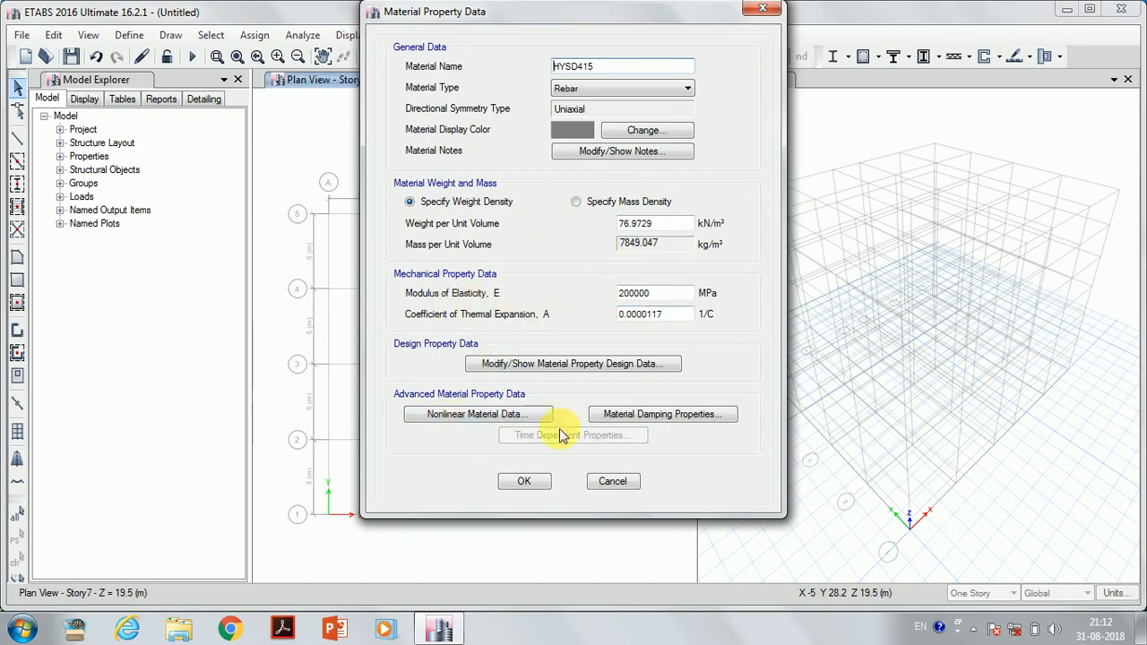
pyautogui.click(523, 482)
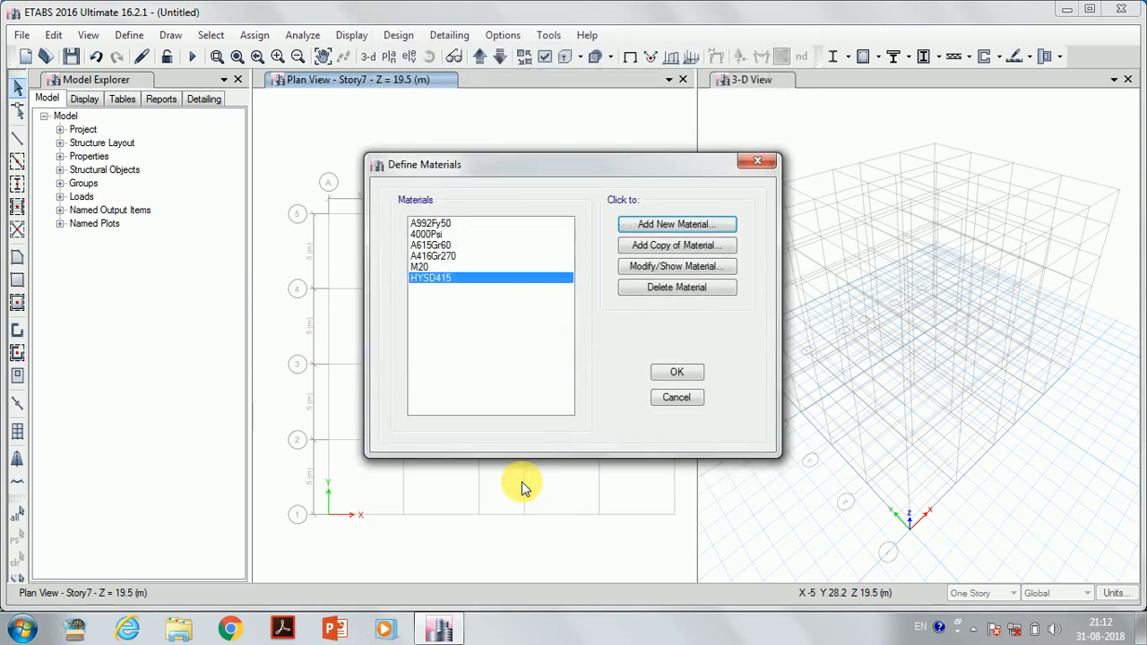
pyautogui.click(674, 372)
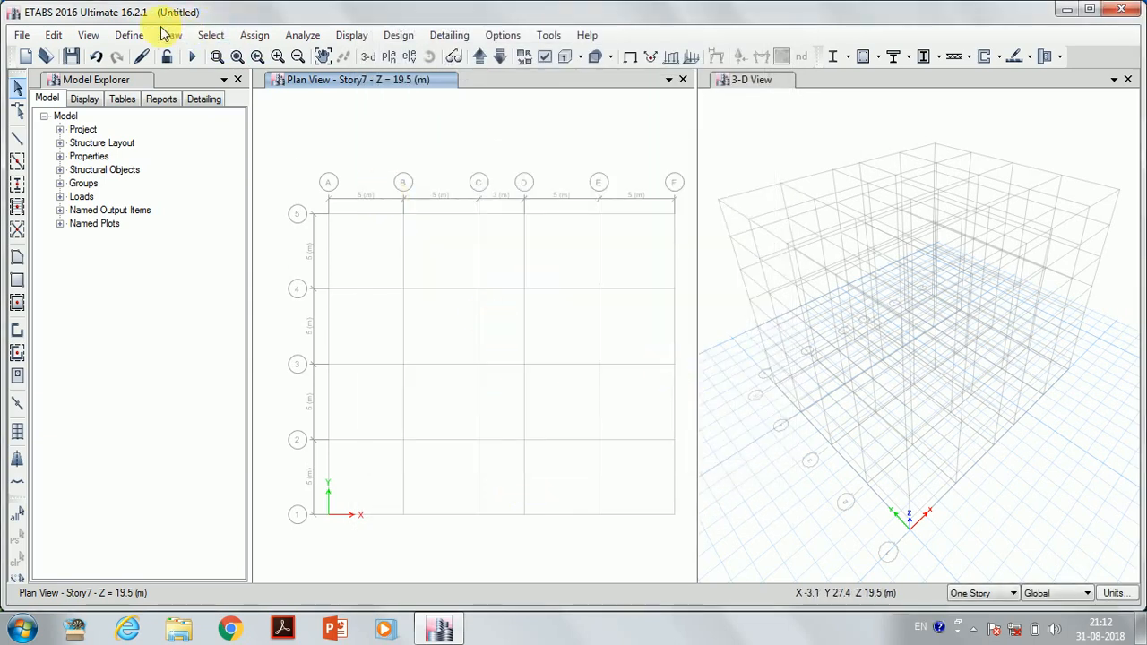
# Add a concrete rectangular frame section named "column 300 * 600" and assign it the M20 material
pyautogui.click(132, 34)
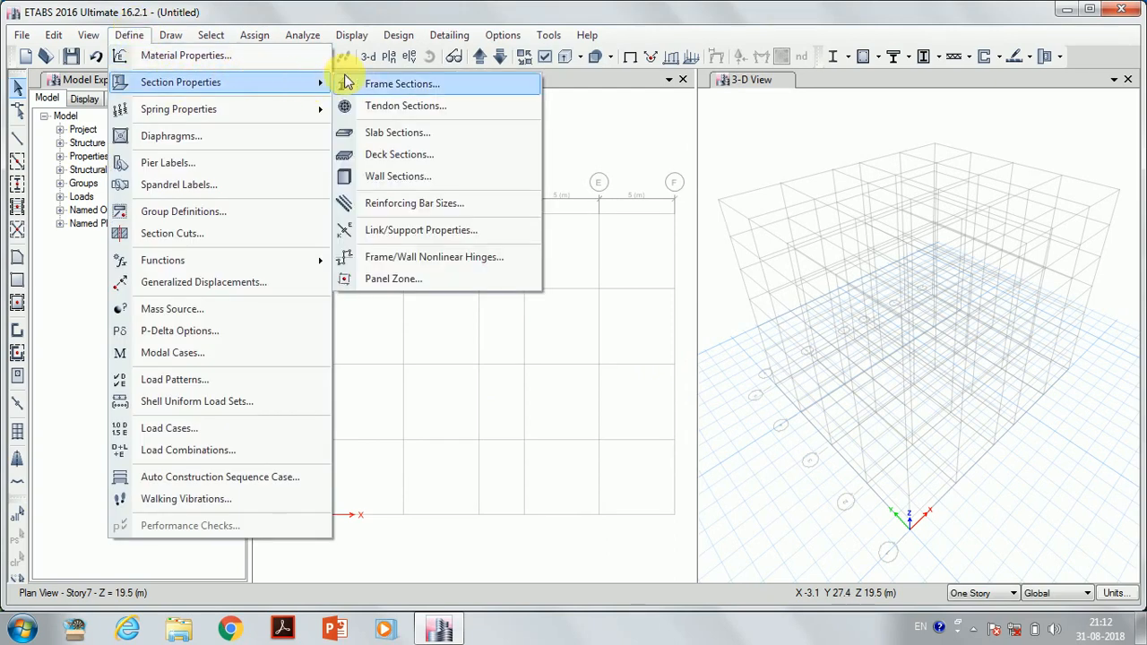
pyautogui.click(413, 84)
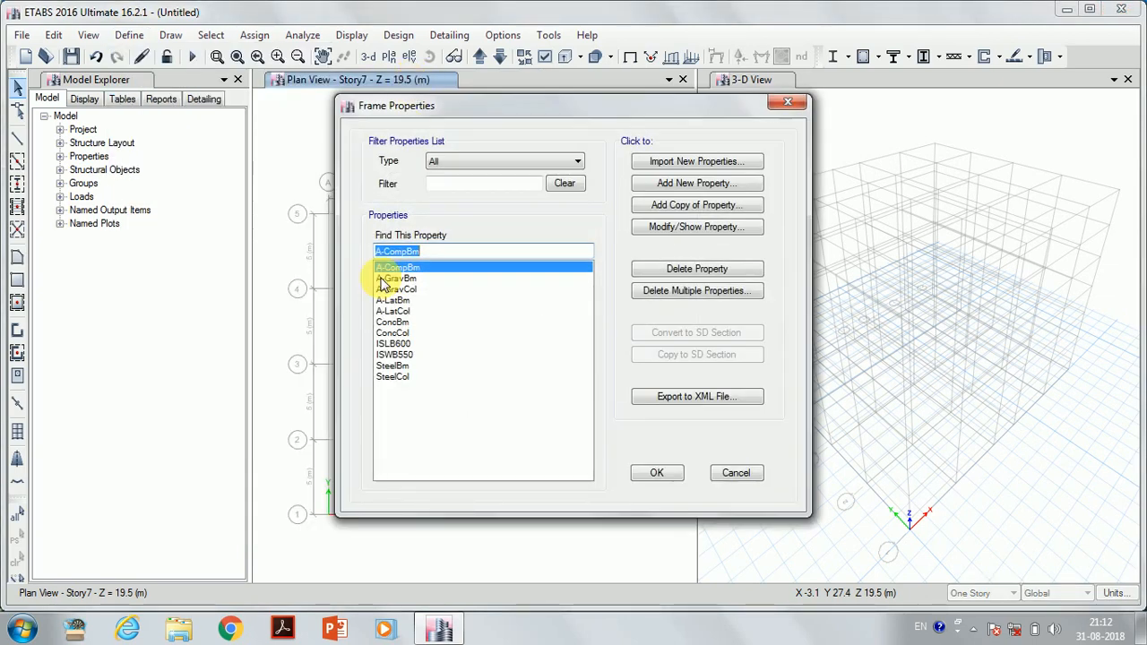
pyautogui.click(687, 184)
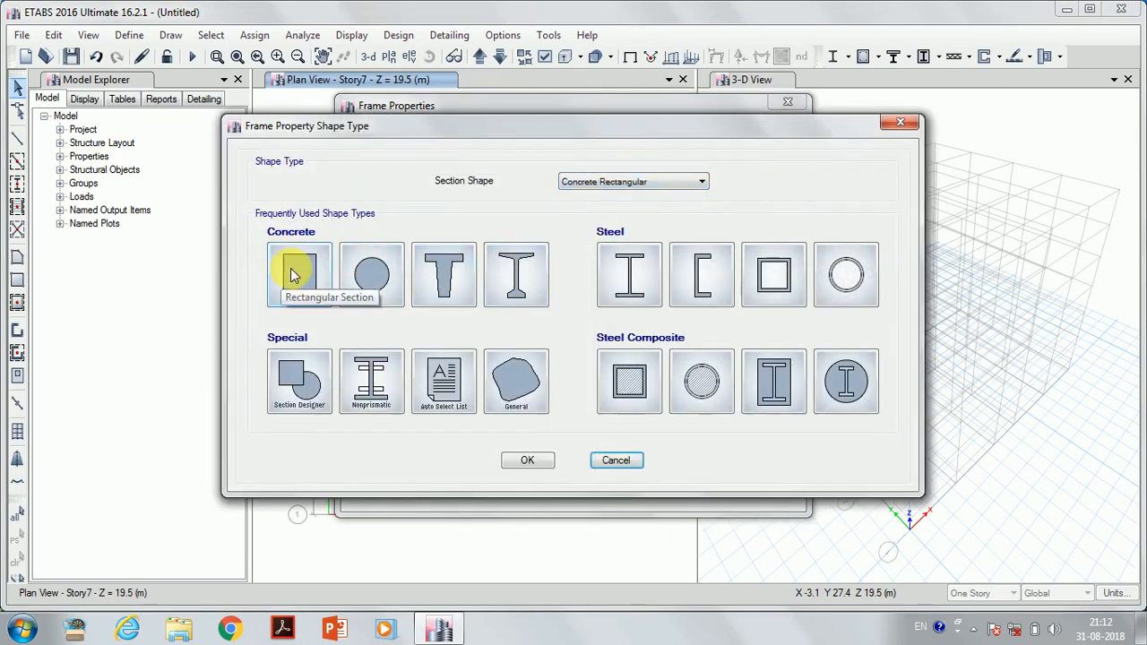
pyautogui.click(292, 275)
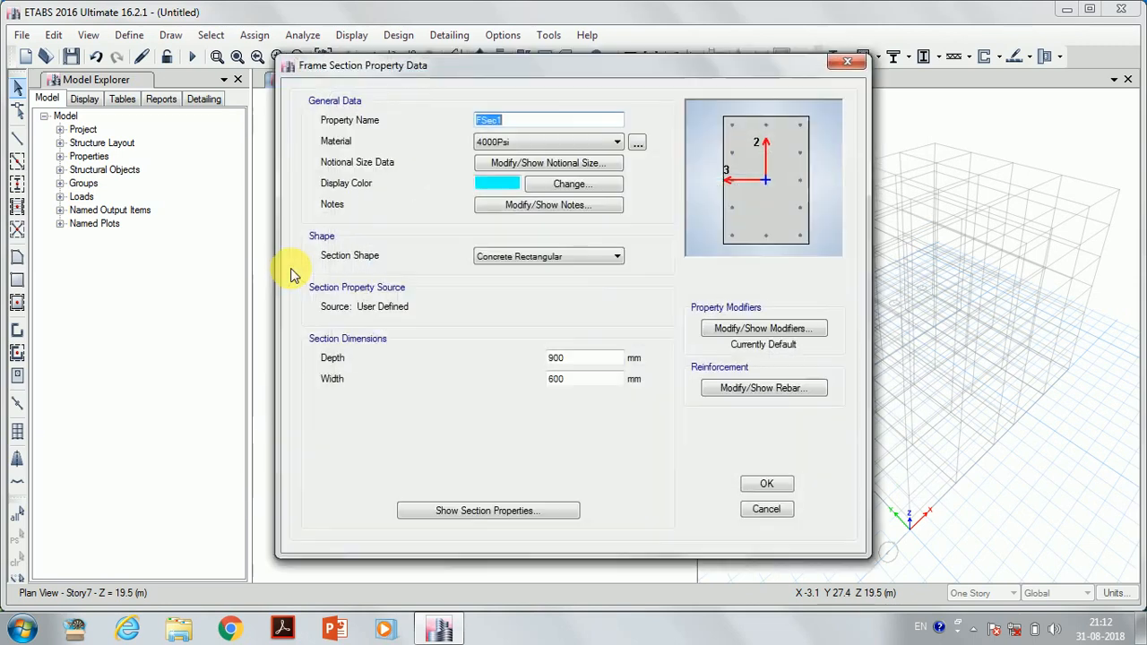
pyautogui.write('column 300 * 600')
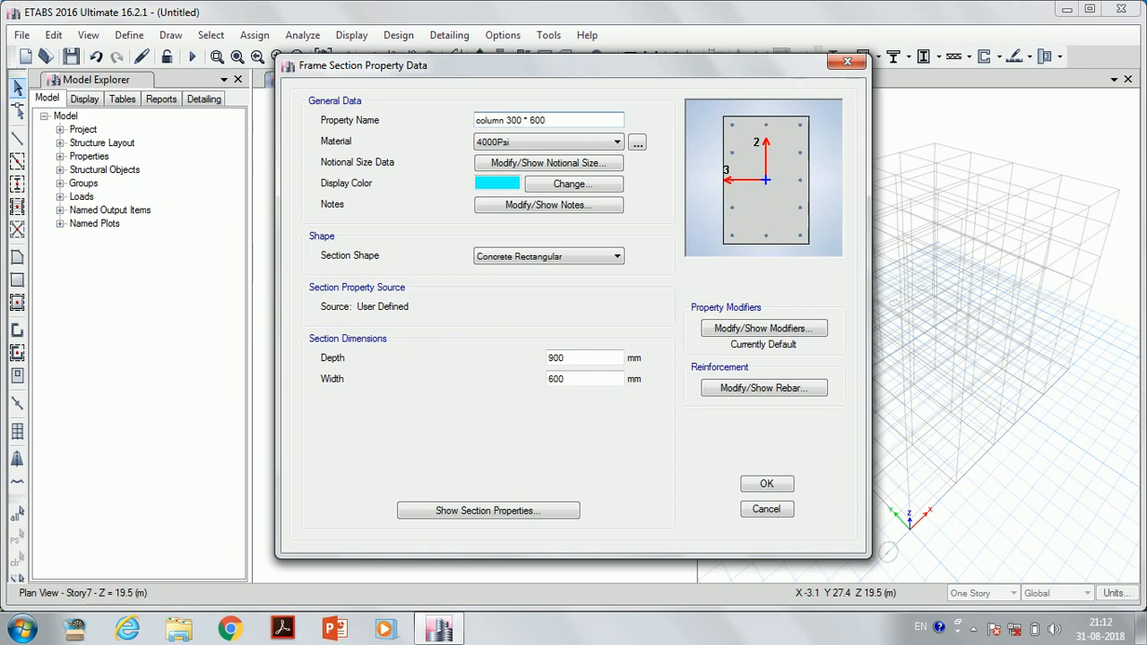
pyautogui.click(575, 141)
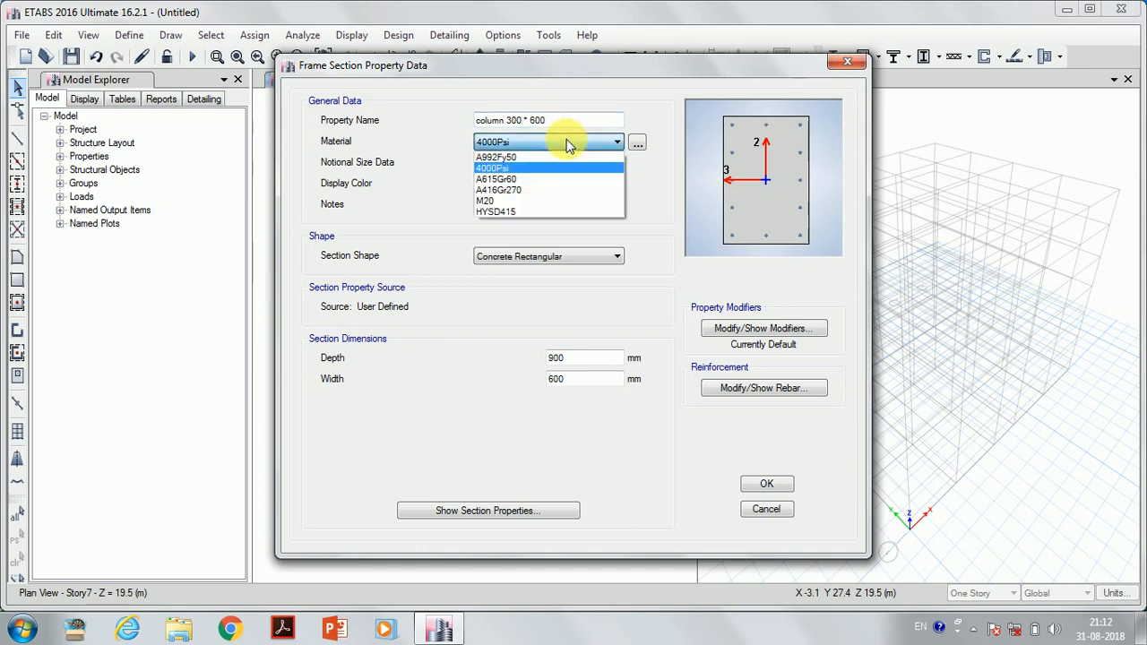
pyautogui.click(562, 200)
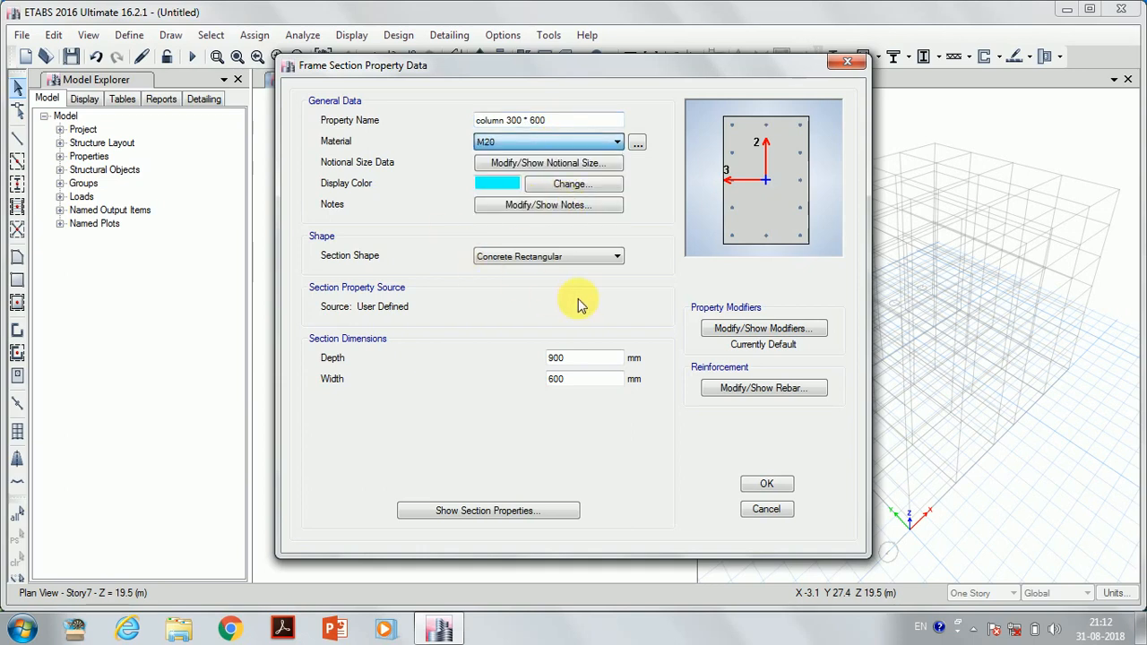
# Set the column section's depth to 600 mm and its width to 300 mm
pyautogui.click(566, 358)
pyautogui.doubleClick(564, 359)
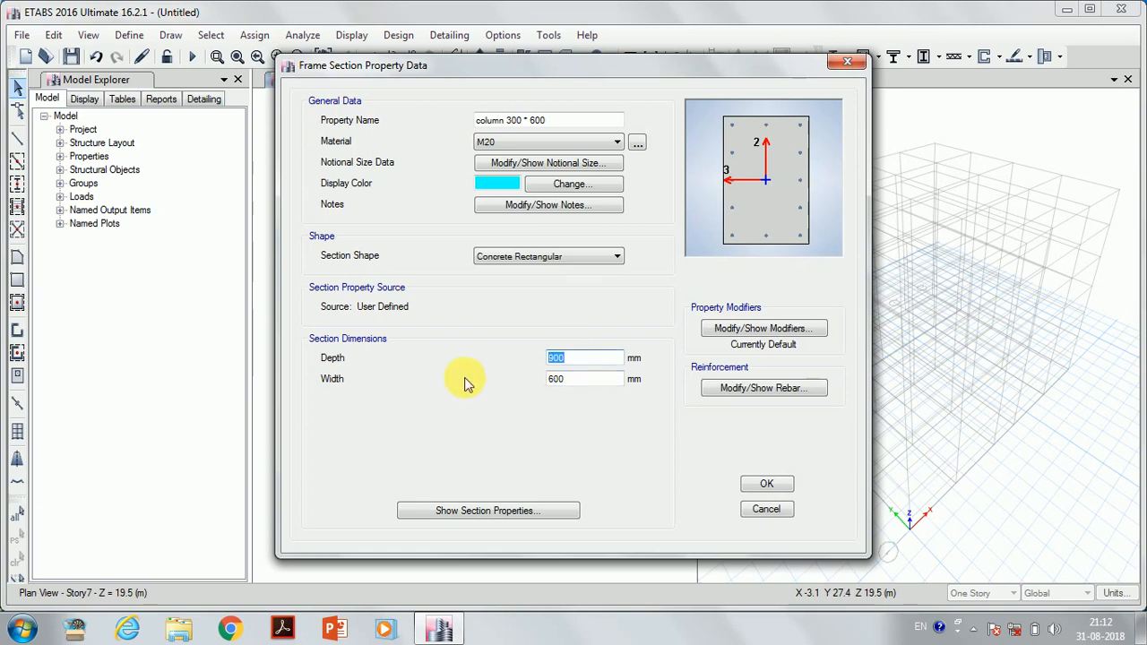
pyautogui.write('6')
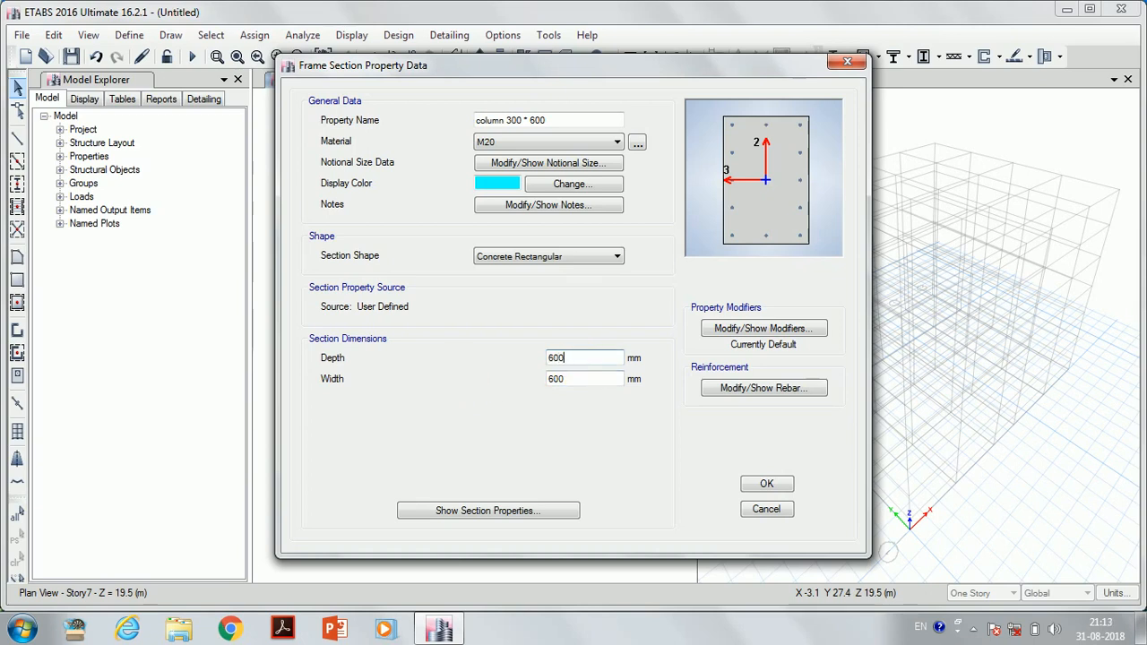
pyautogui.press('Tab')
pyautogui.write('30')
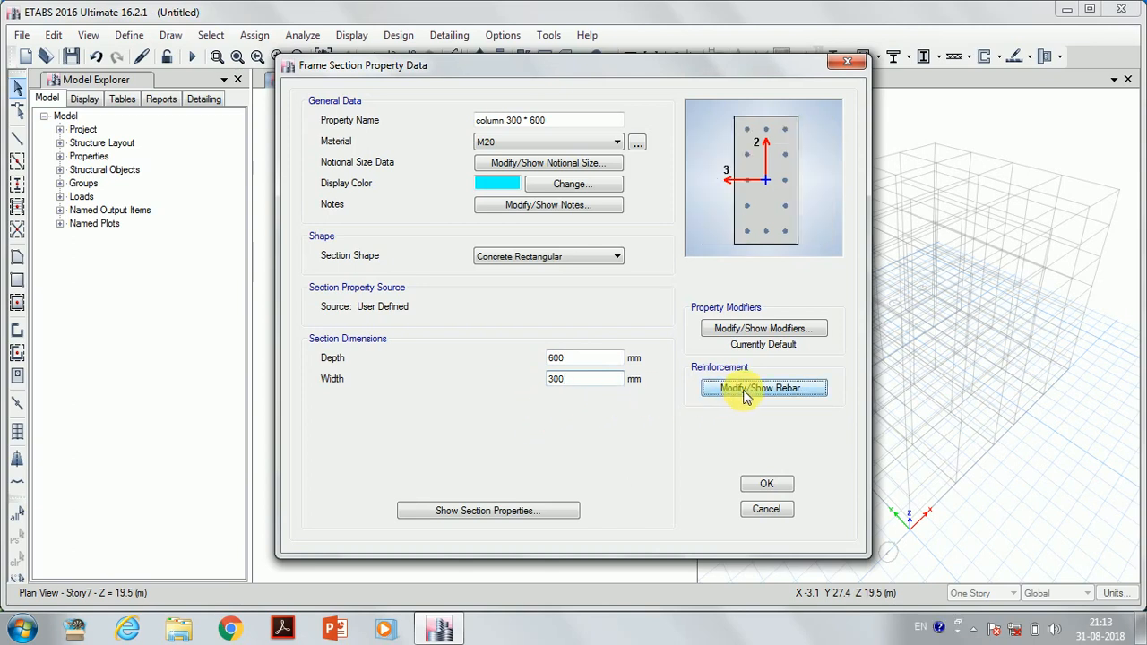
# In the column section's reinforcement data, set HYSD415 as the rebar material for both longitudinal and confinement bars
pyautogui.click(743, 394)
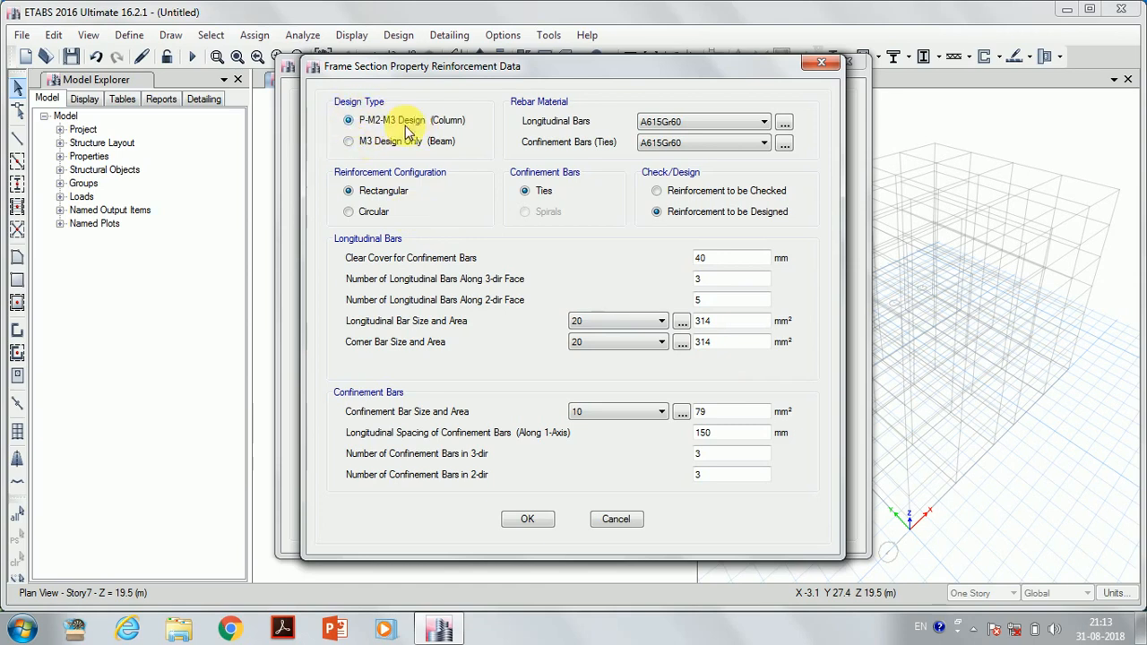
pyautogui.click(737, 122)
pyautogui.click(747, 149)
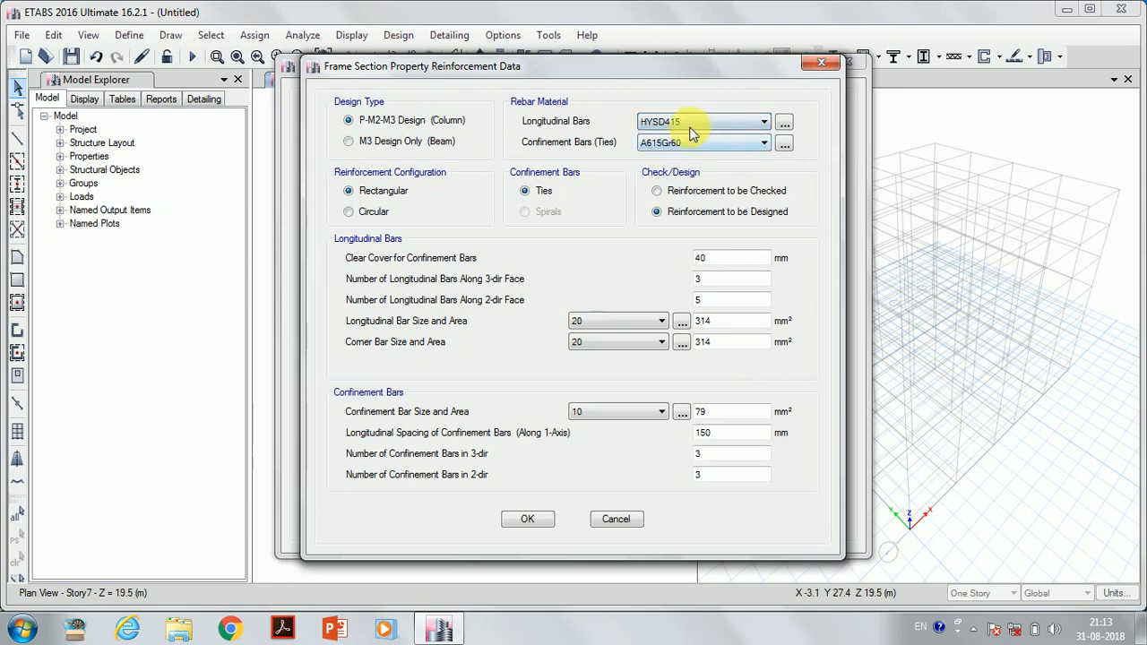
pyautogui.click(690, 143)
pyautogui.click(706, 169)
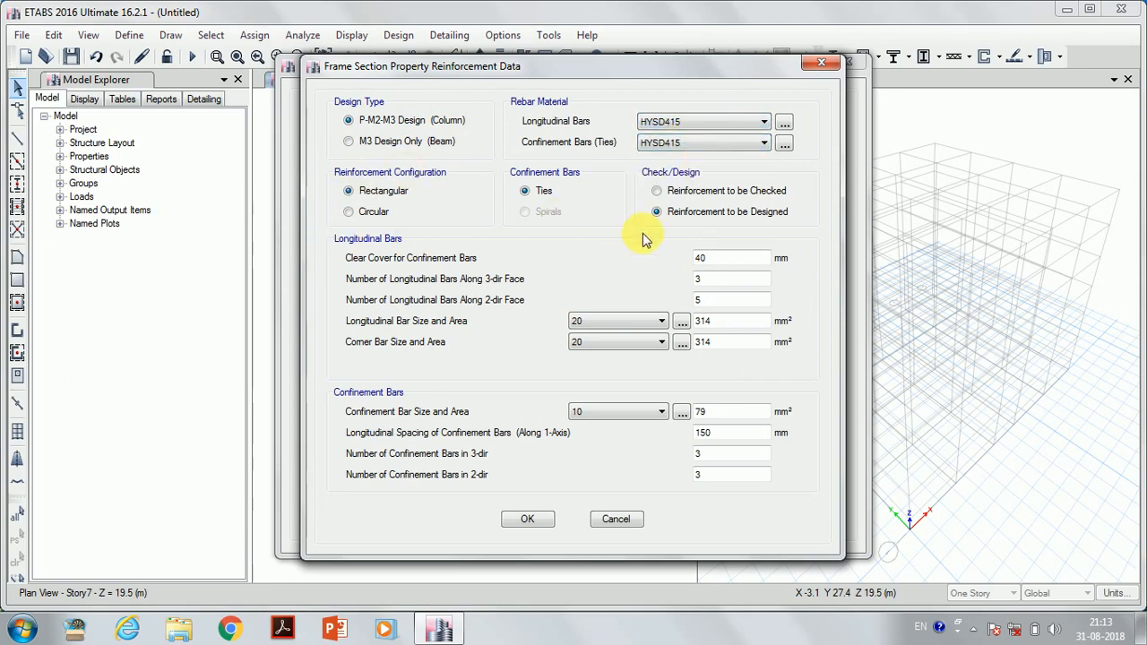
# Set the column's longitudinal bar size to 16 and confinement bar size to 8, and save the section
pyautogui.click(609, 322)
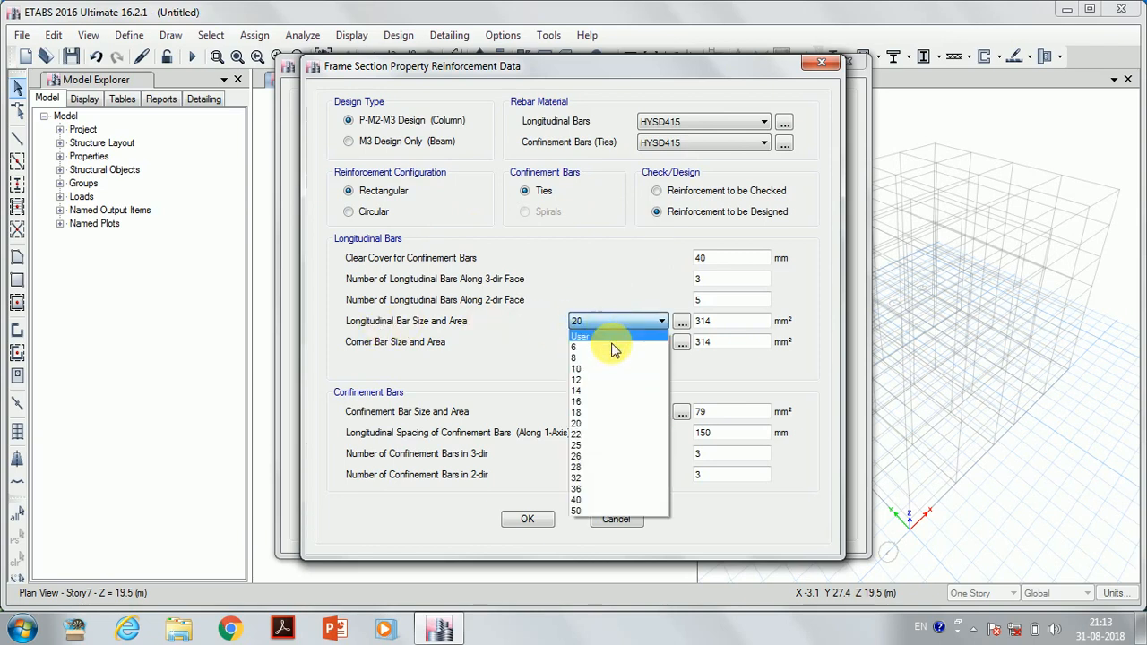
pyautogui.click(615, 400)
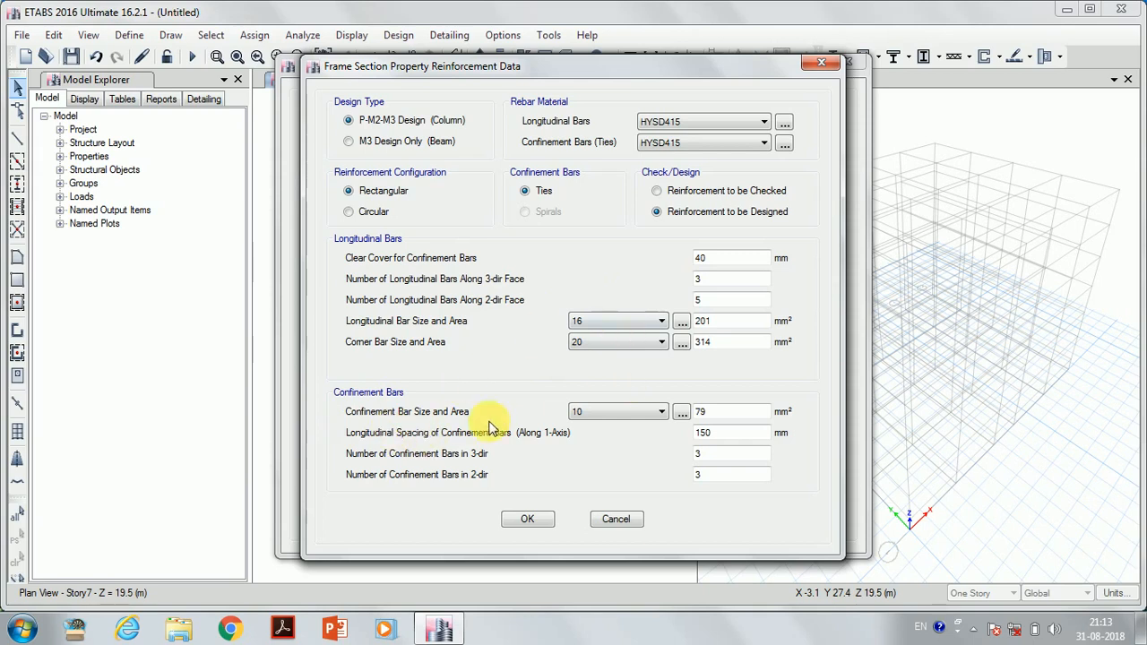
pyautogui.click(624, 412)
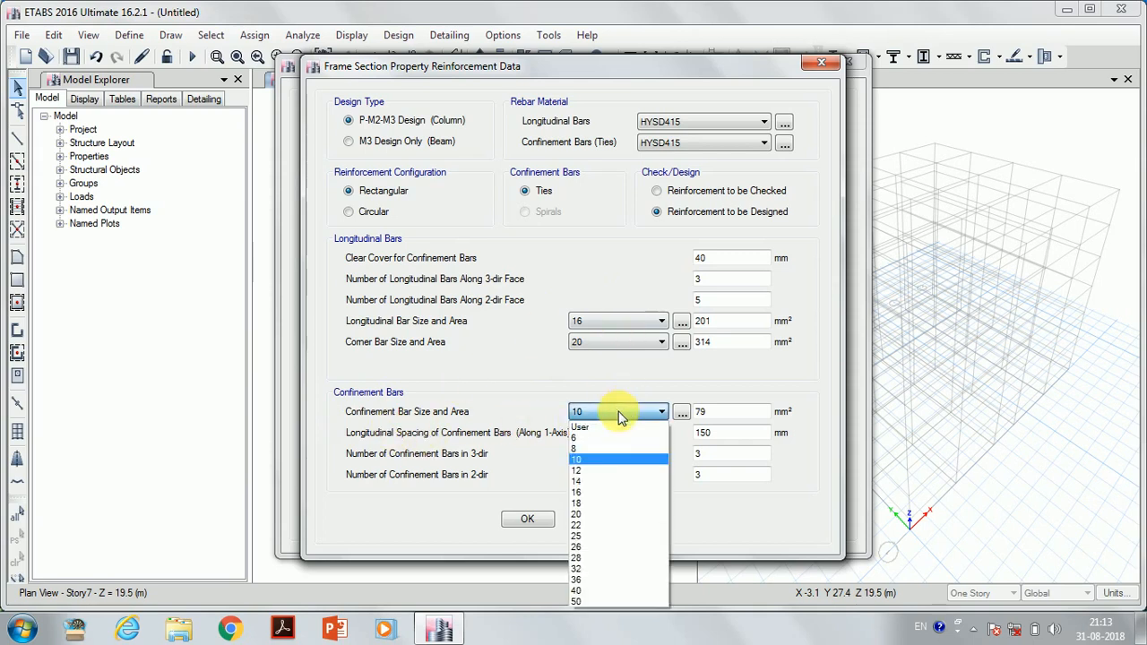
pyautogui.click(601, 449)
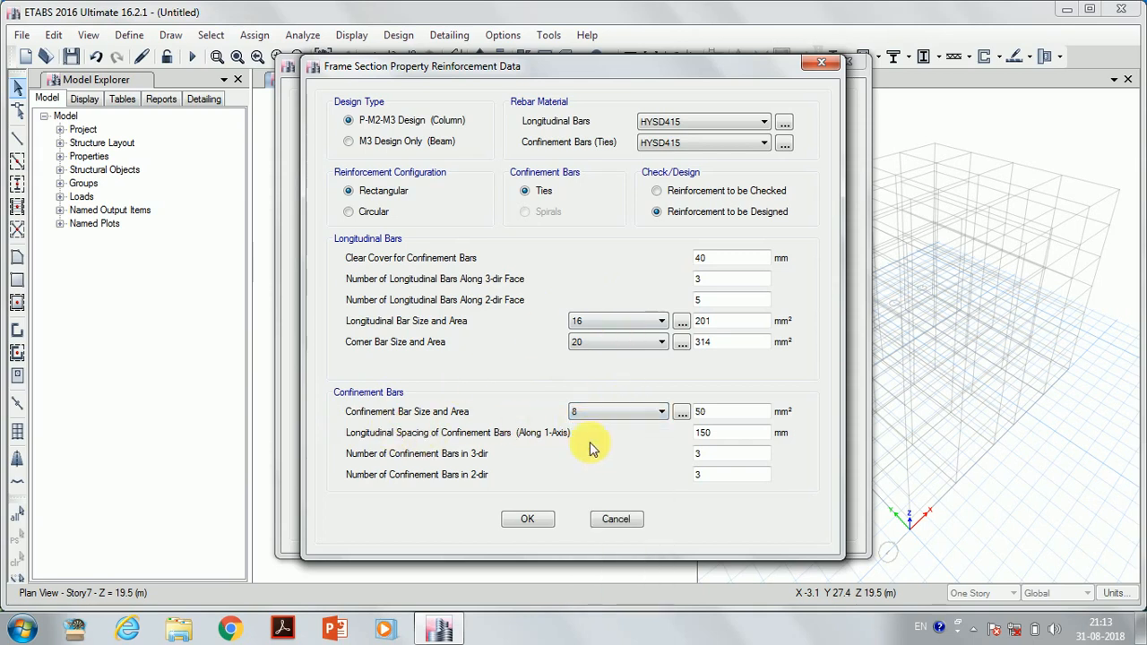
pyautogui.click(527, 521)
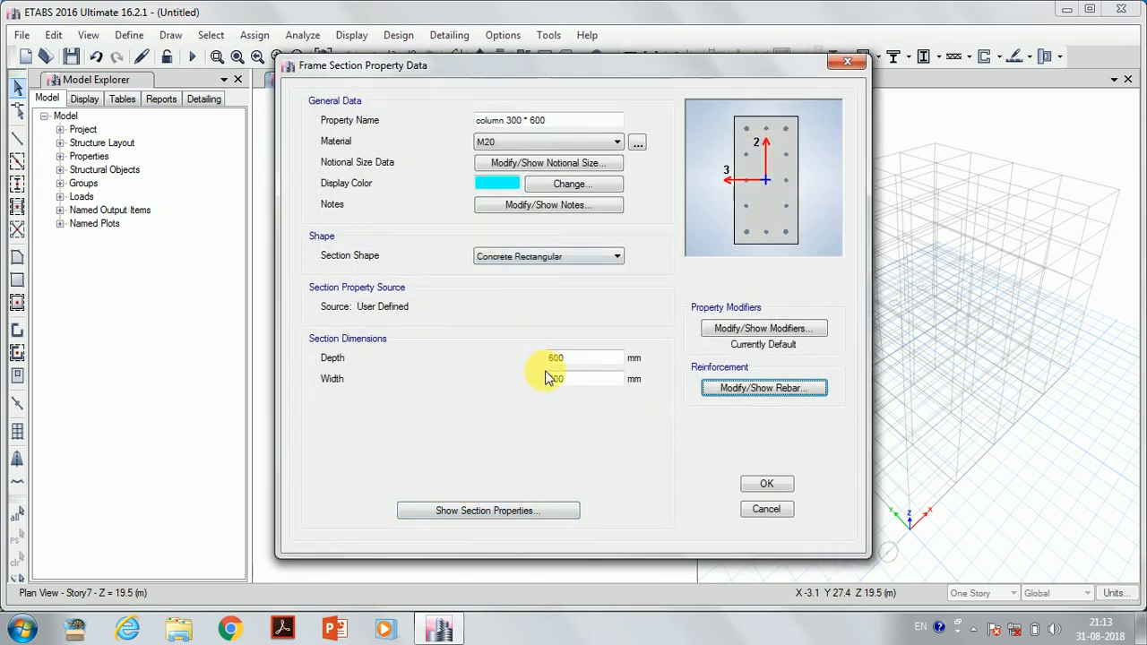
pyautogui.click(767, 485)
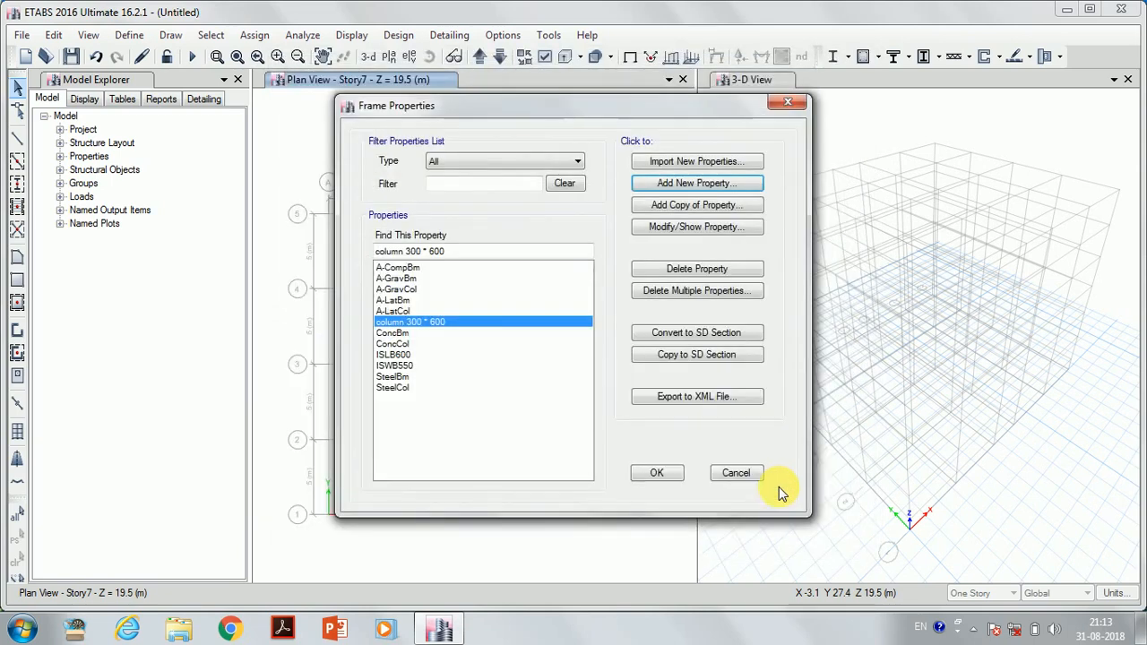
# Add a concrete rectangular frame section named "Beam 230 * 300" and assign it the M20 material
pyautogui.click(717, 185)
pyautogui.click(280, 269)
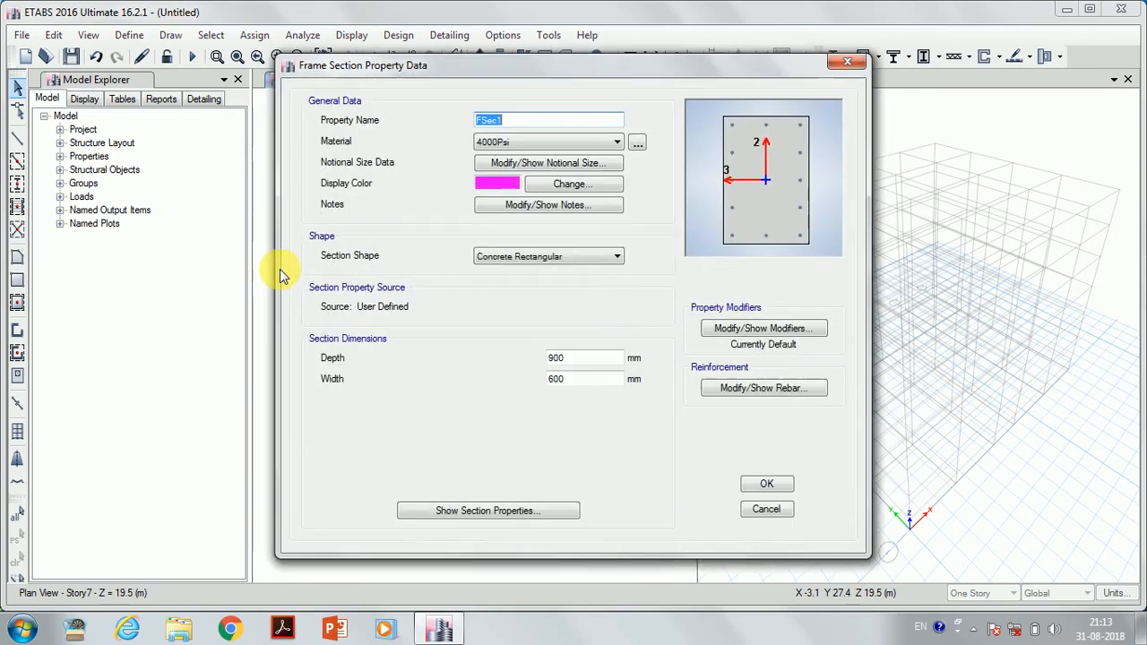
pyautogui.write('Beam 230 * 300')
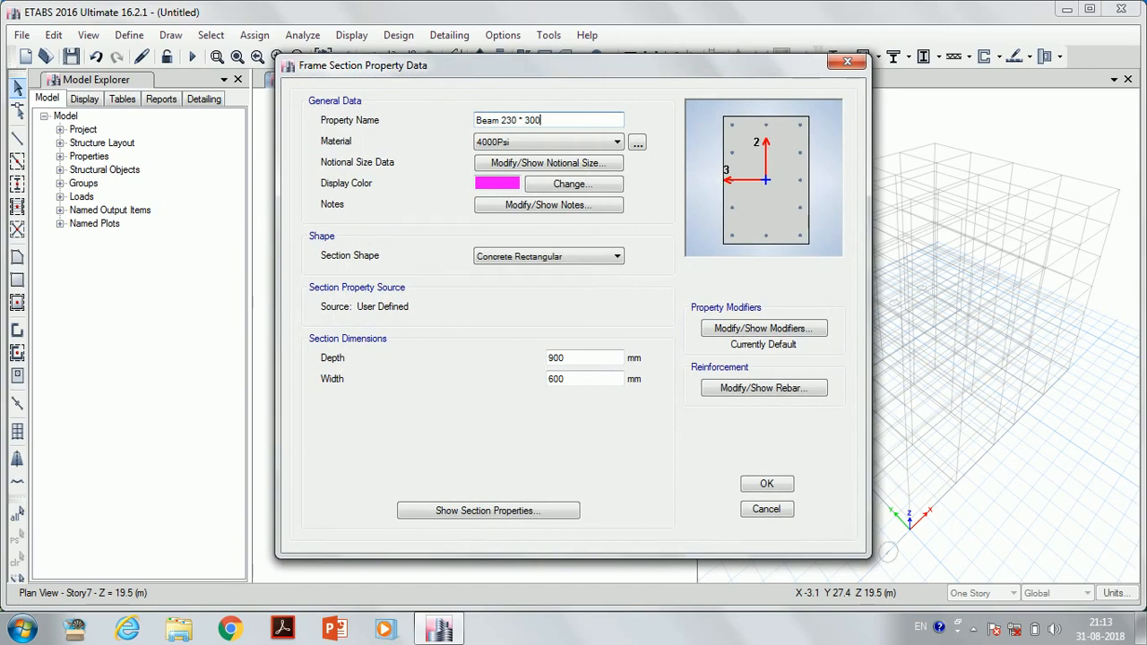
pyautogui.click(573, 143)
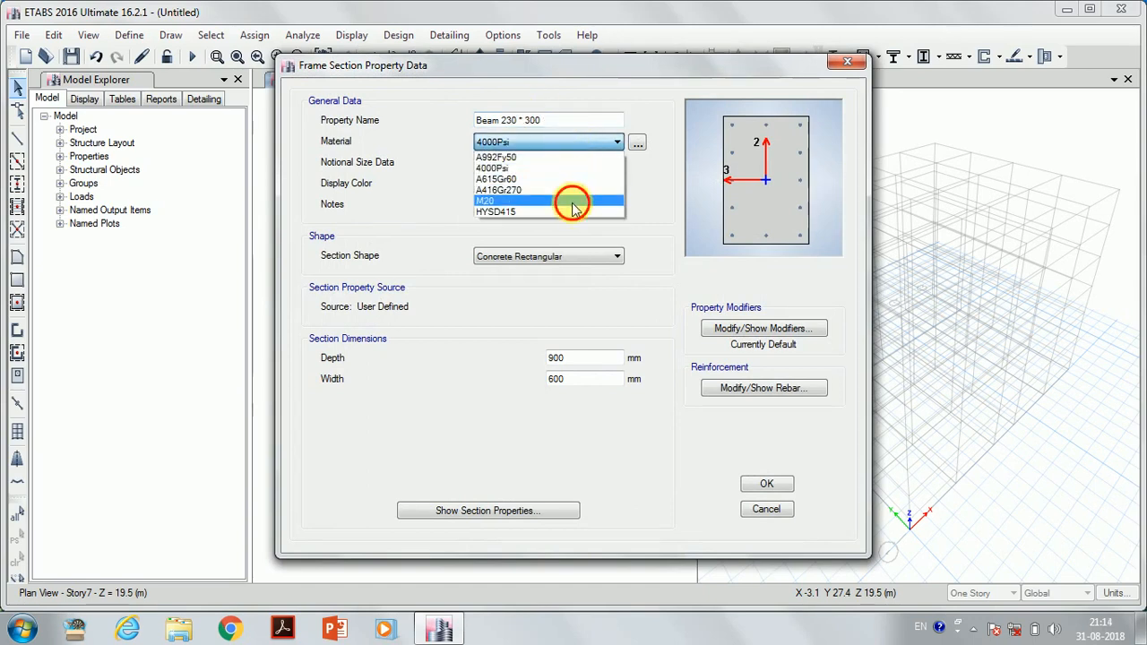
pyautogui.click(574, 206)
# Set the beam section's depth to 300 mm and its width to 230 mm
pyautogui.moveTo(578, 358); pyautogui.dragTo(479, 393)
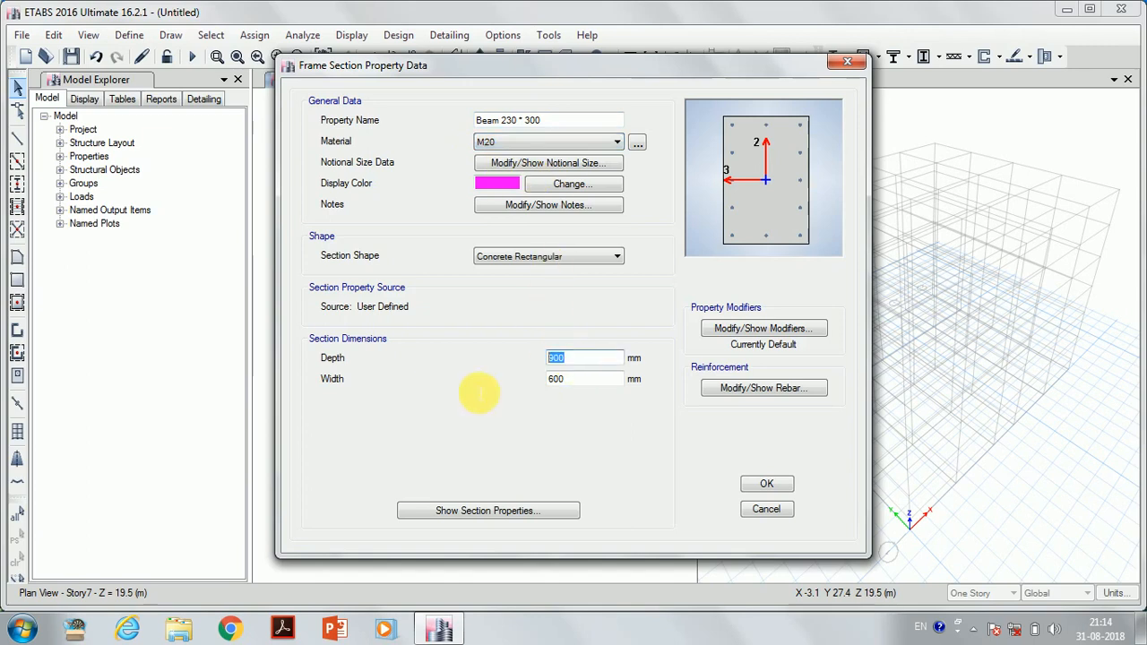
pyautogui.write('30')
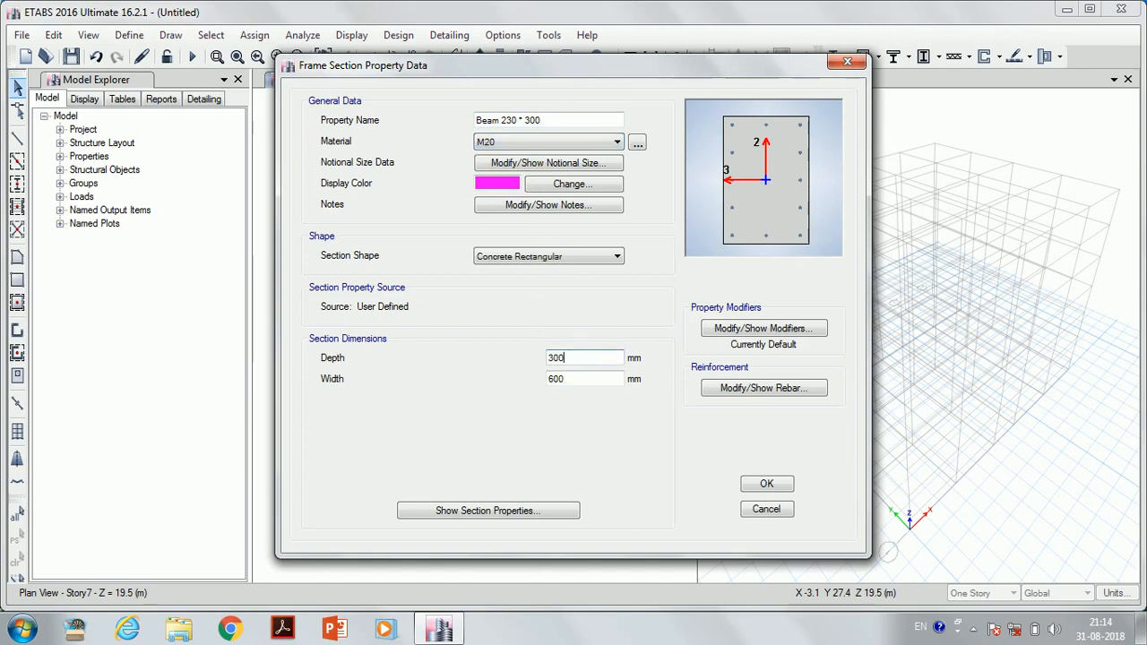
pyautogui.press('Tab')
pyautogui.write('230')
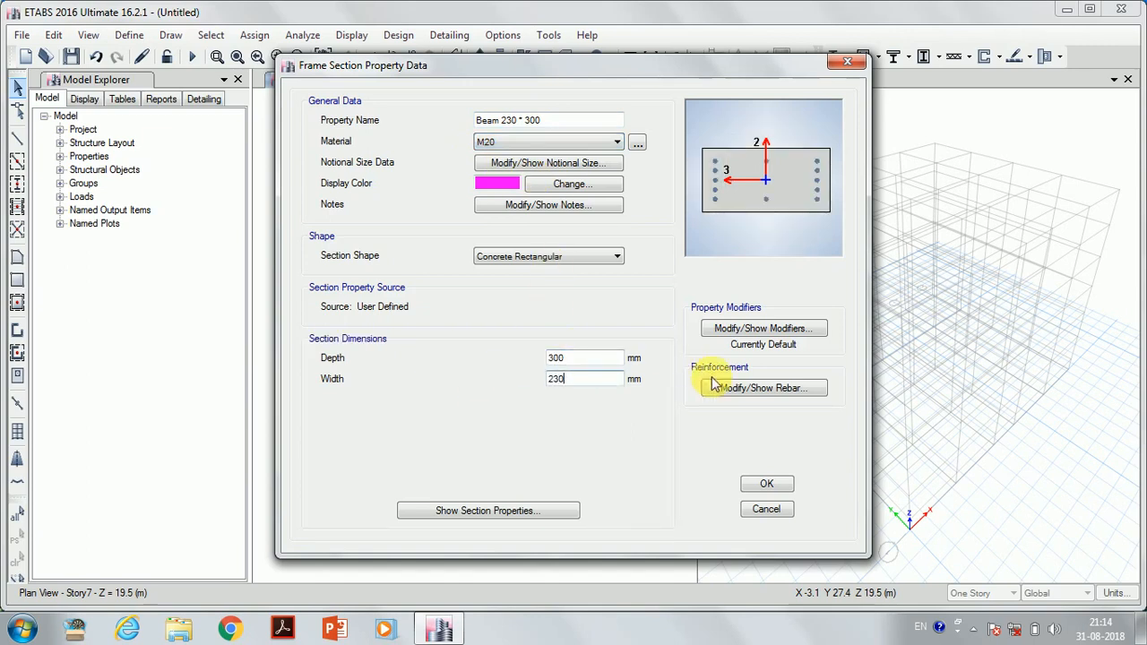
# In the beam section's reinforcement data, choose M3 Design Only (Beam) and set HYSD415 for both longitudinal and confinement bars
pyautogui.click(762, 392)
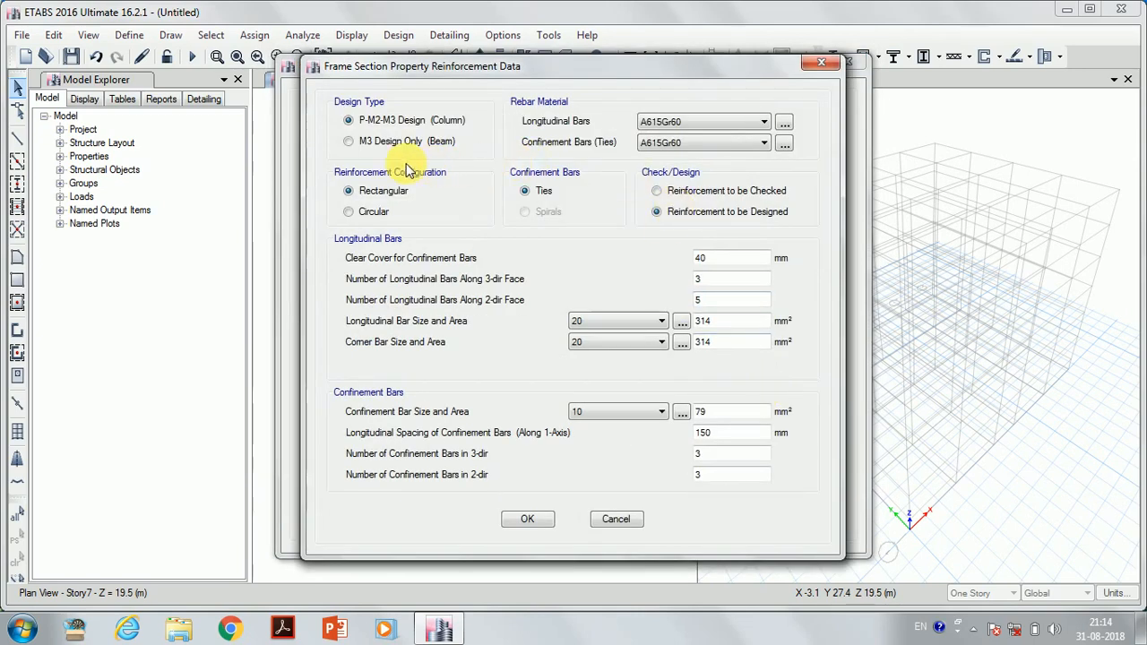
pyautogui.click(349, 142)
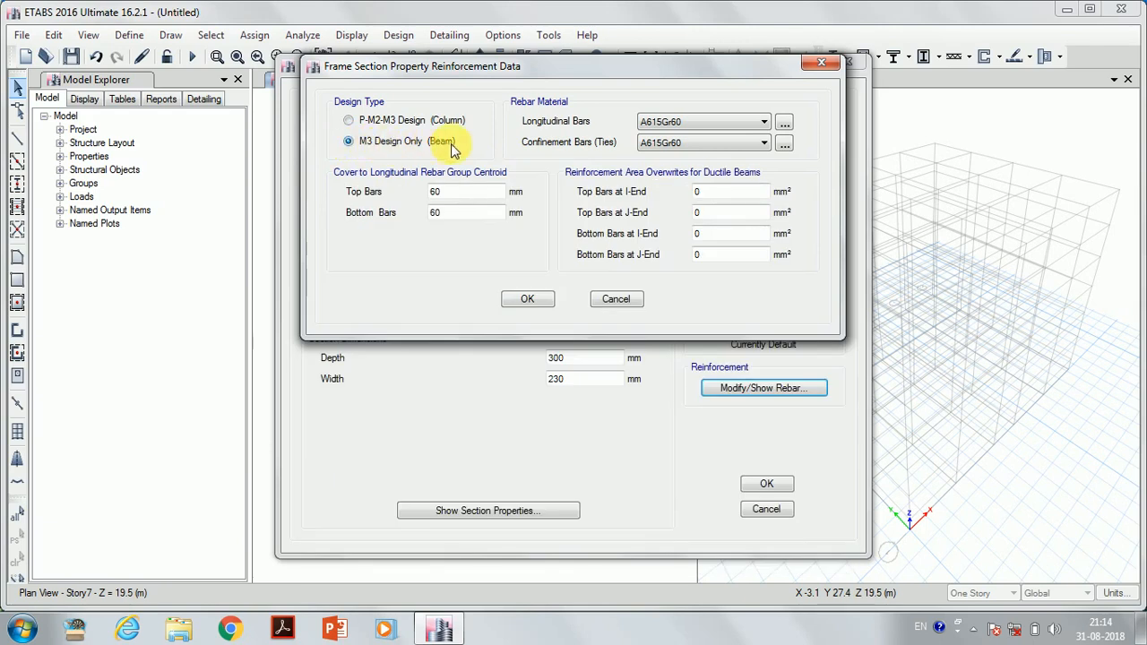
pyautogui.click(737, 124)
pyautogui.click(724, 147)
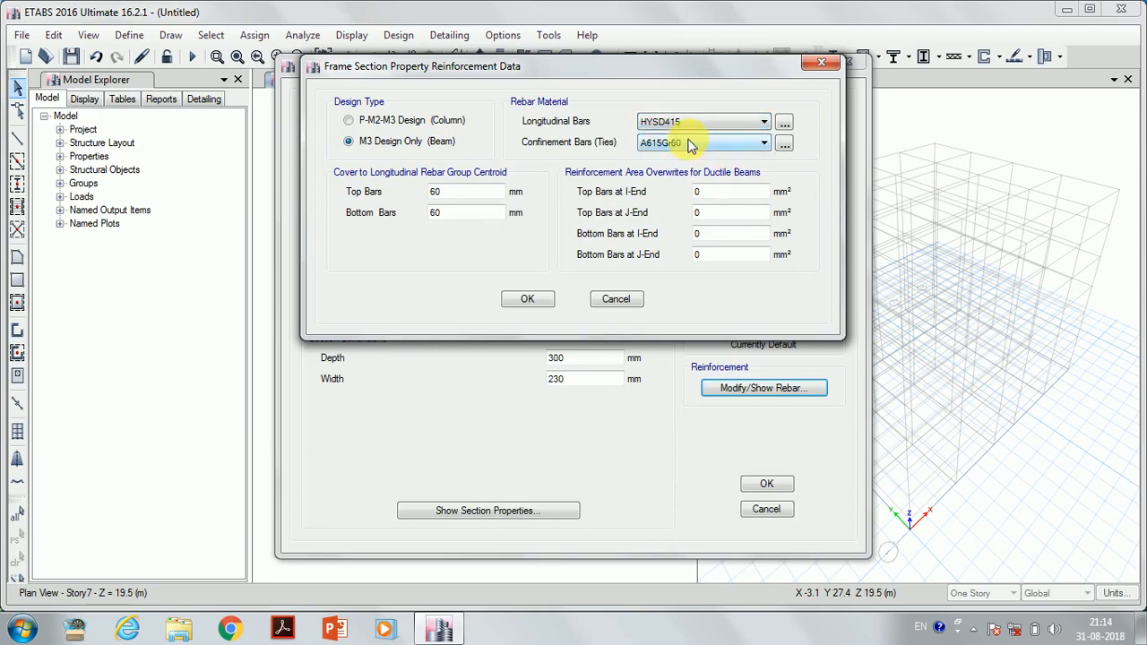
pyautogui.click(704, 143)
pyautogui.click(705, 171)
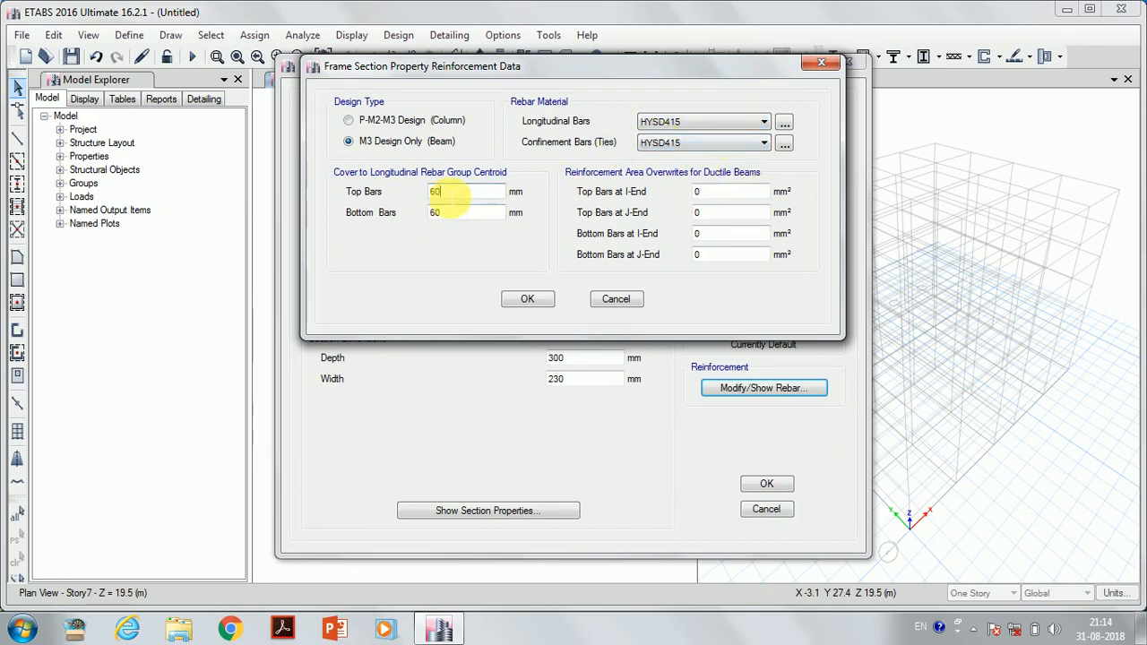
# Set the beam's top and bottom bar cover to 20 mm each, then save the section and finish the frame properties
pyautogui.write('20')
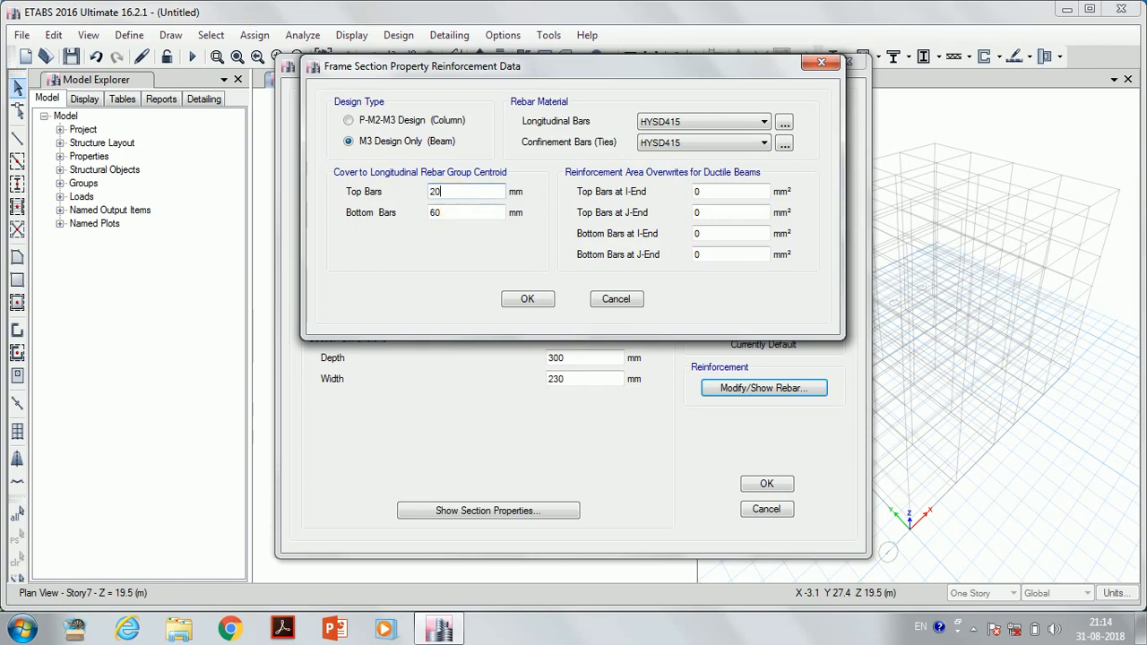
pyautogui.write('20')
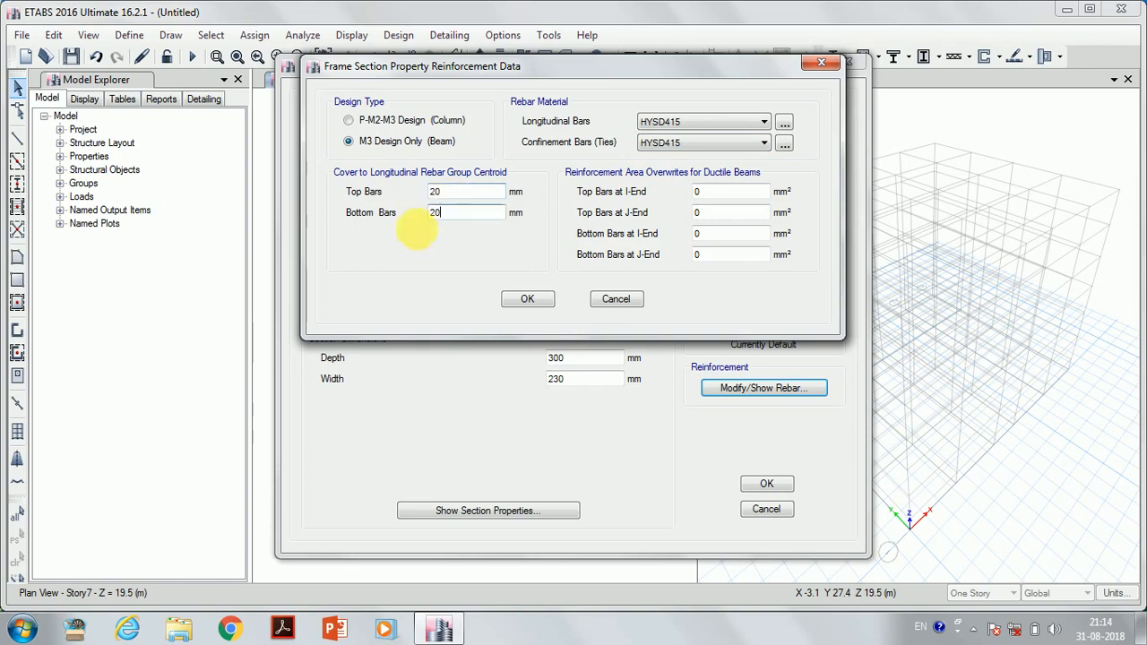
pyautogui.click(528, 299)
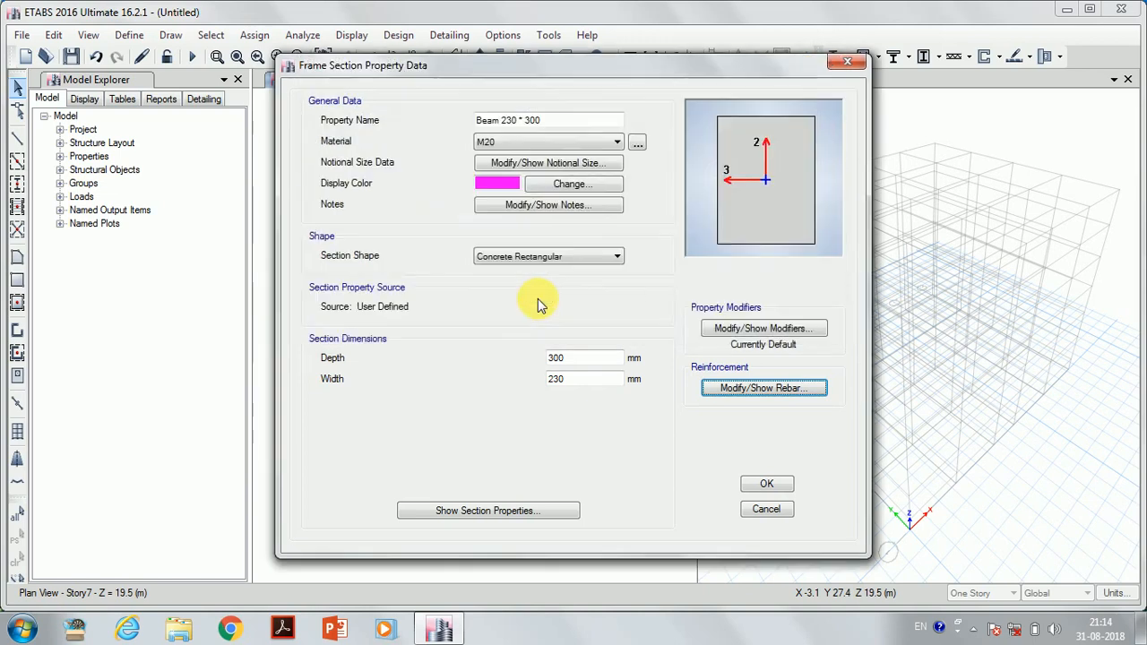
pyautogui.click(769, 484)
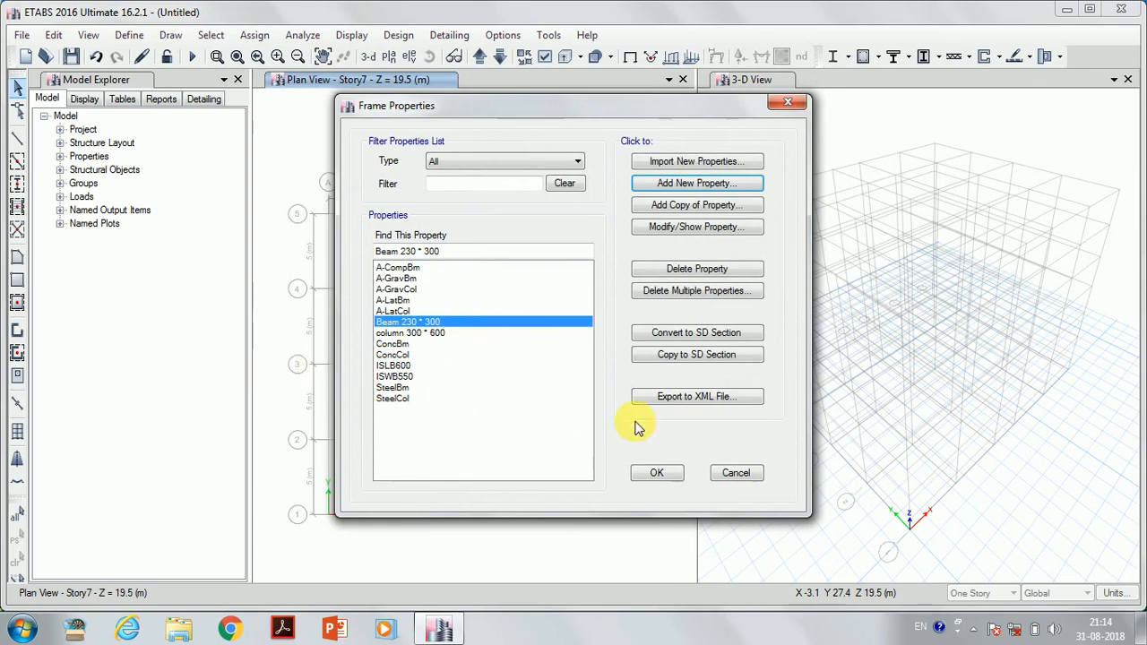
pyautogui.click(659, 473)
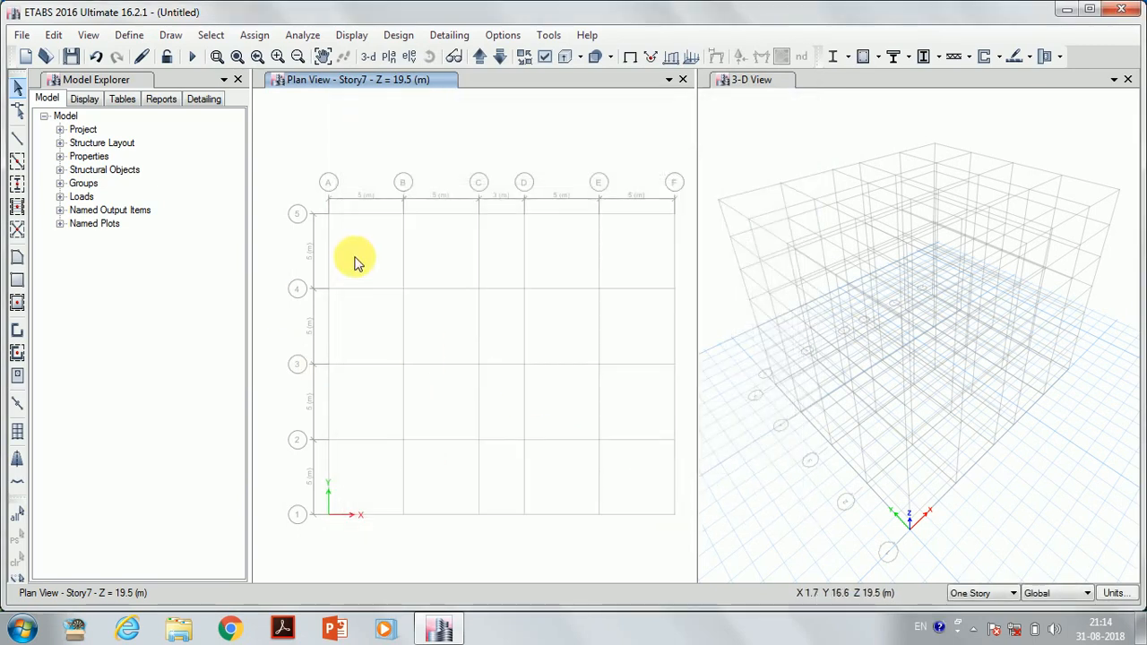
# Modify the existing Slab1 slab property, renaming it "Slab" and assigning it the M20 material
pyautogui.click(127, 35)
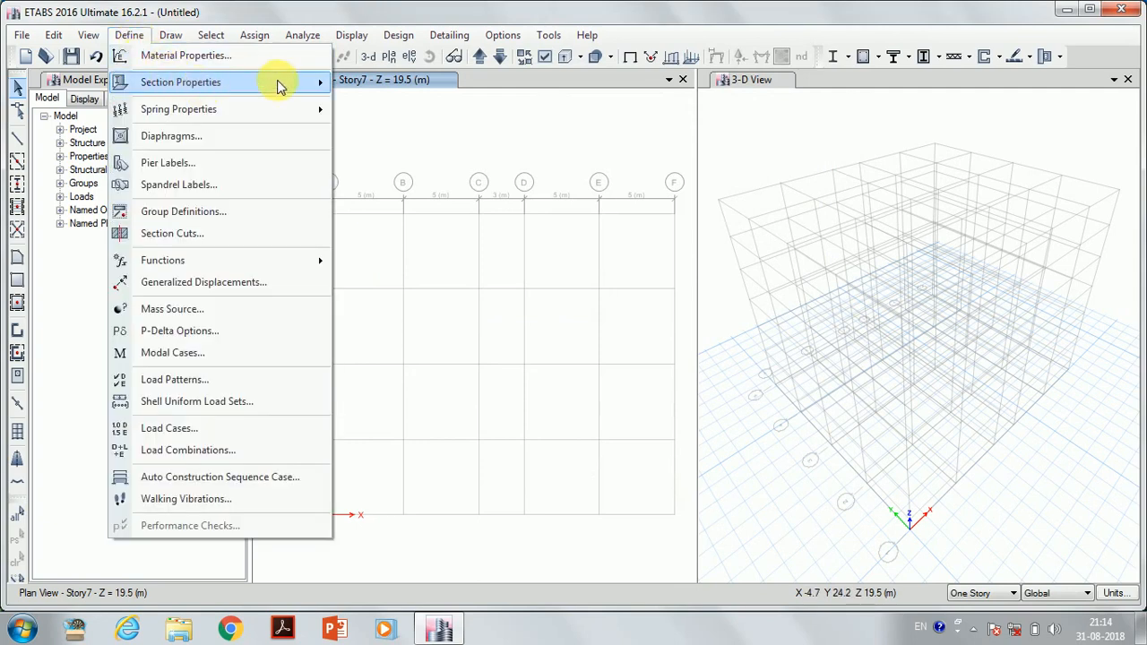
pyautogui.moveTo(313, 83)
pyautogui.click(438, 133)
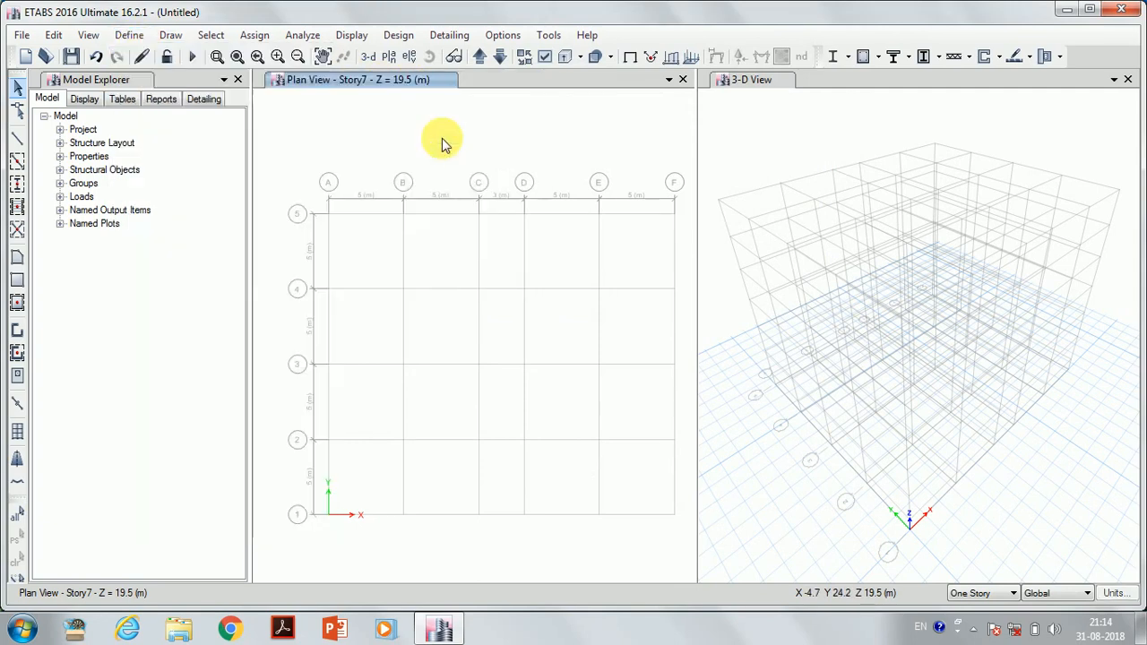
pyautogui.click(461, 261)
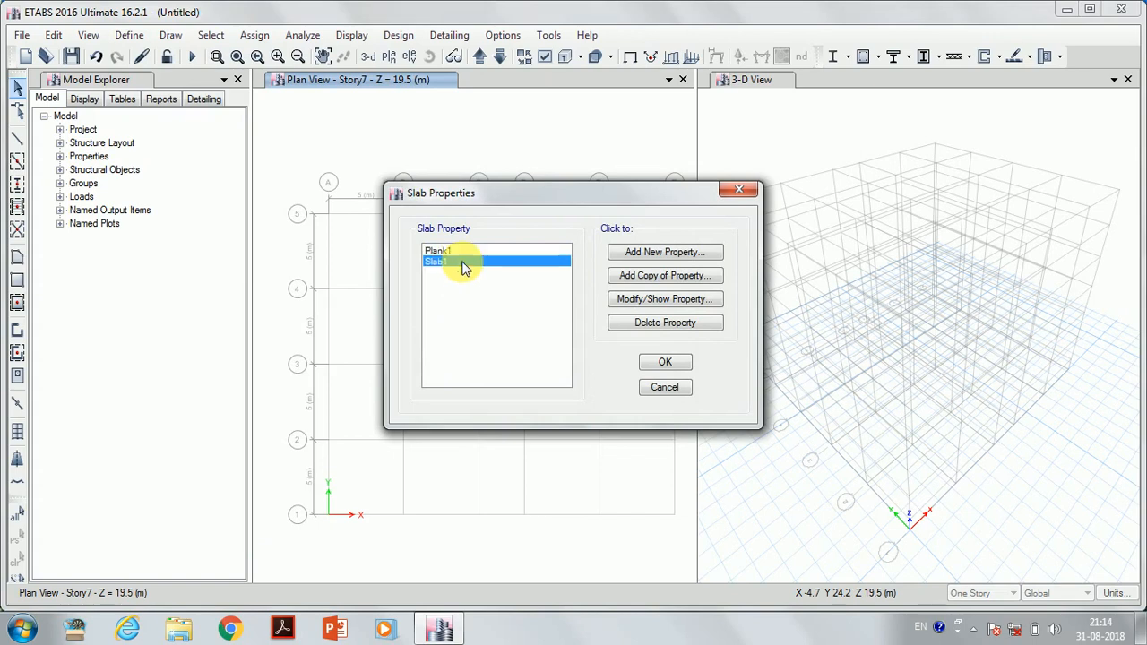
pyautogui.click(678, 301)
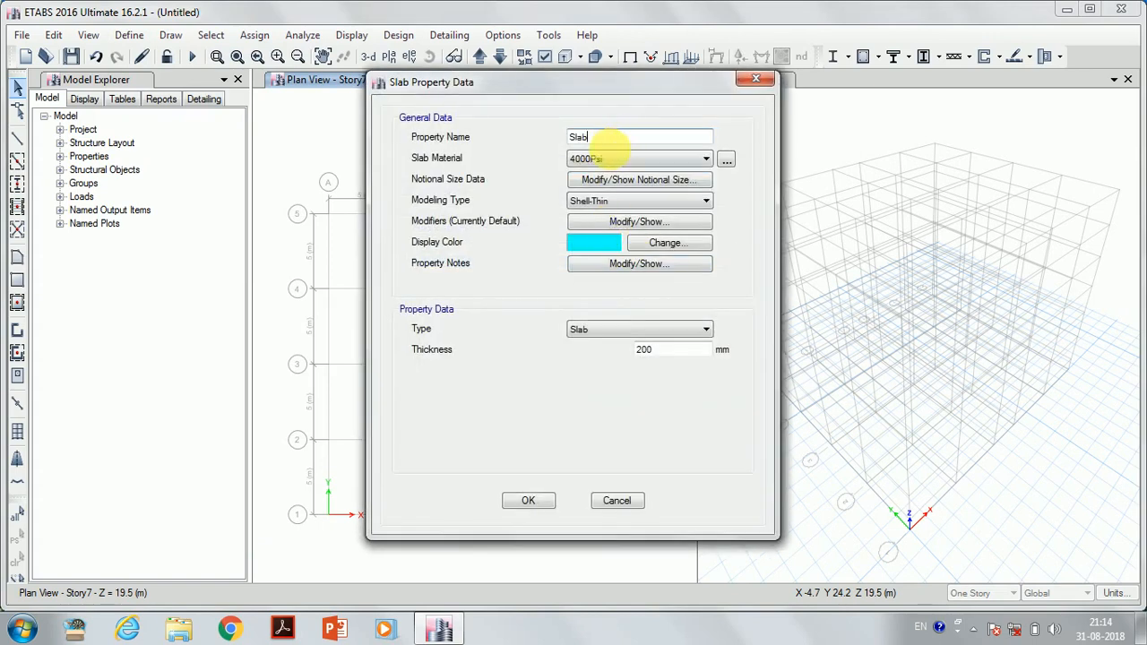
pyautogui.click(621, 158)
pyautogui.click(629, 217)
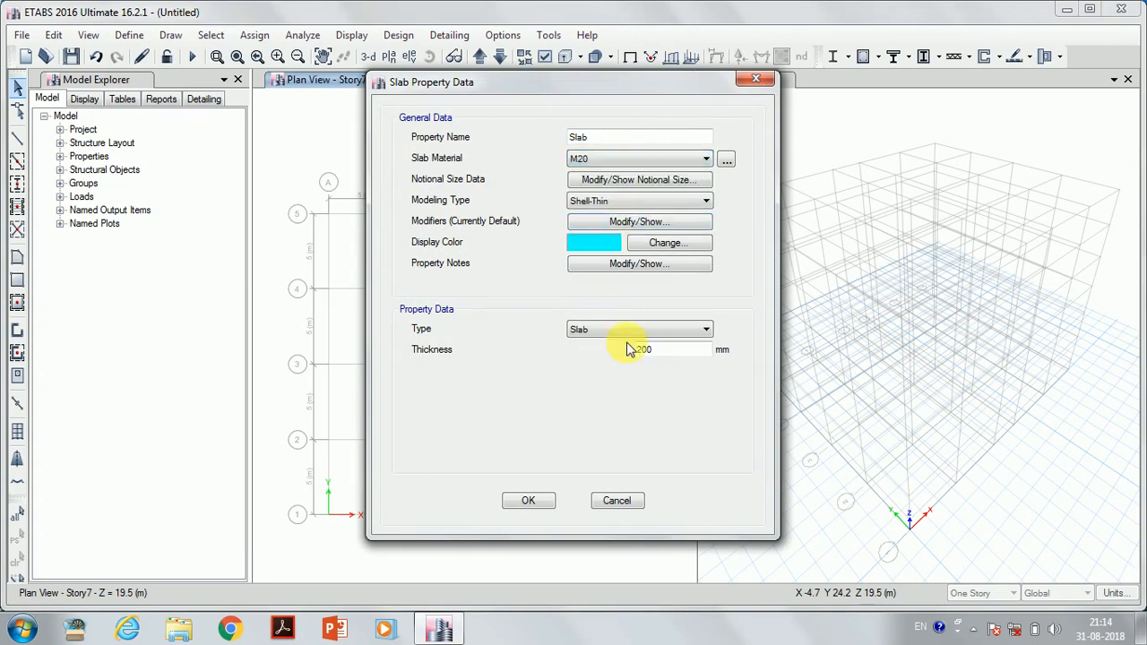
# Set the slab property's thickness to 125 mm and save the slab properties
pyautogui.moveTo(672, 352); pyautogui.dragTo(553, 349)
pyautogui.write('125')
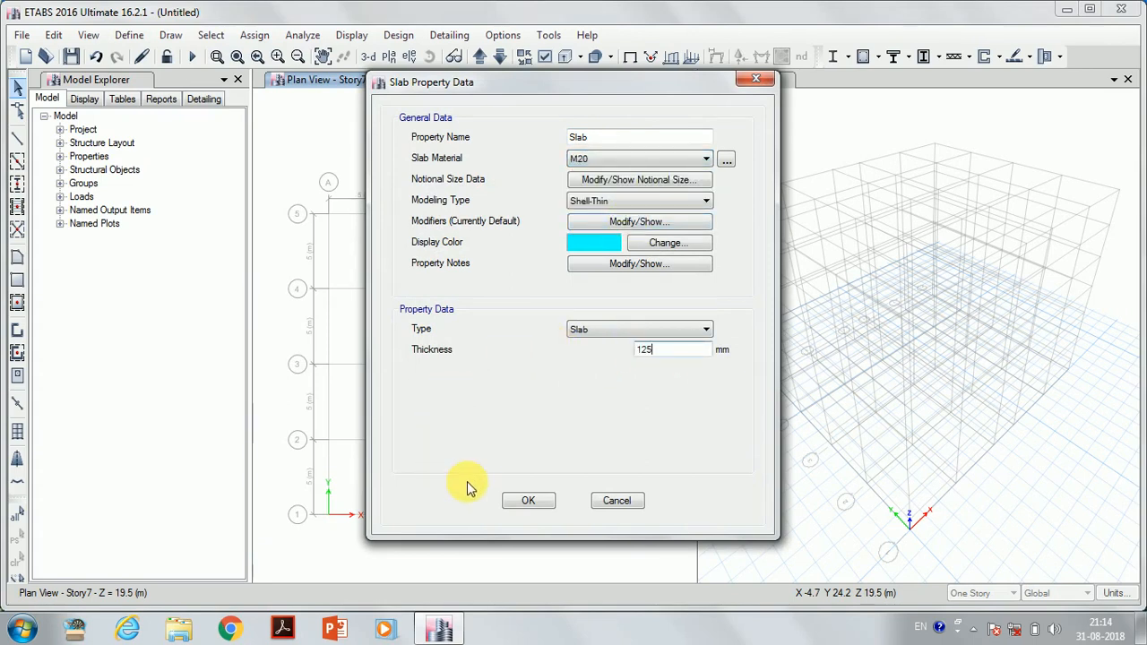
pyautogui.click(526, 502)
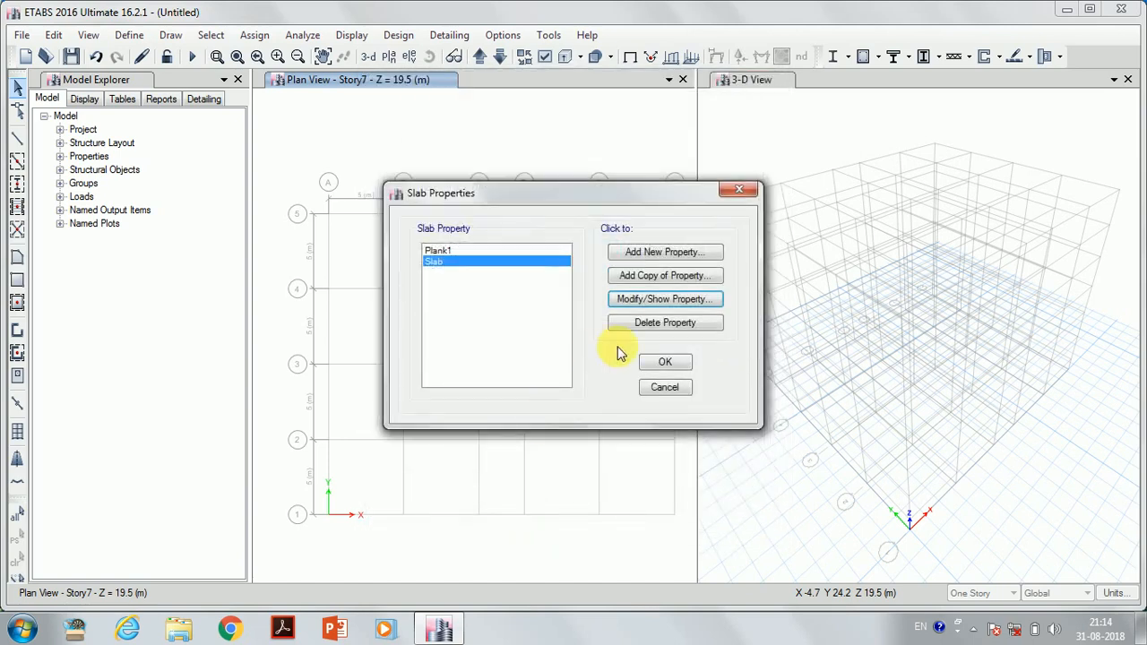
pyautogui.click(672, 363)
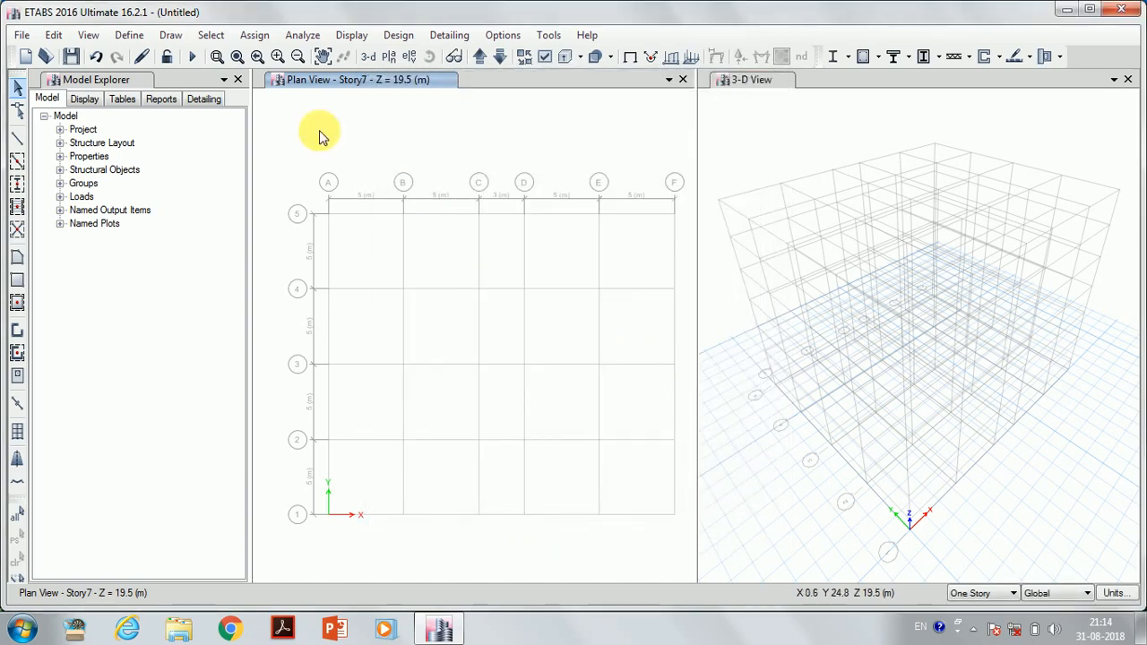
# Modify the existing Wall1 wall property, renaming it "Shaer wall" and assigning it the M20 material
pyautogui.click(132, 37)
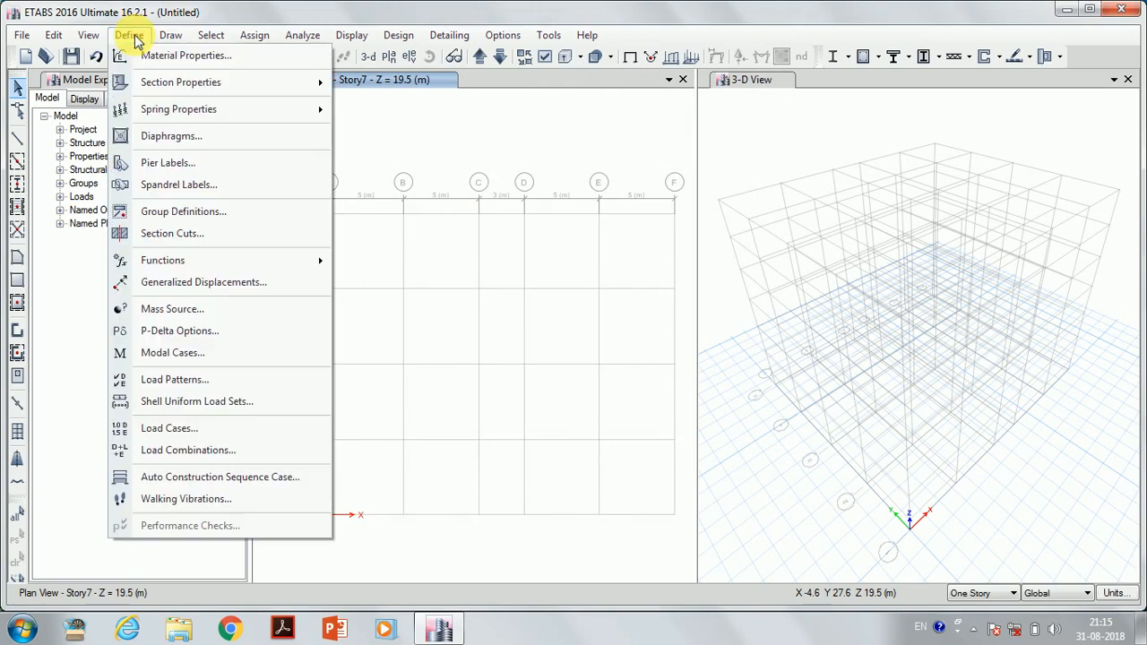
pyautogui.moveTo(299, 89)
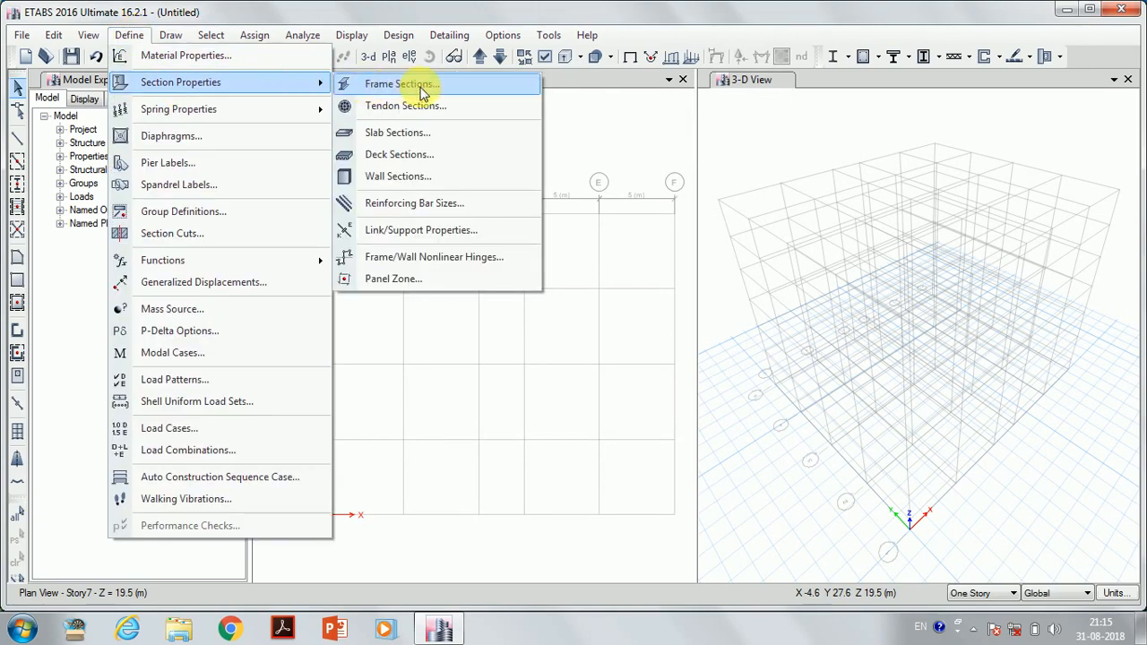
pyautogui.click(454, 177)
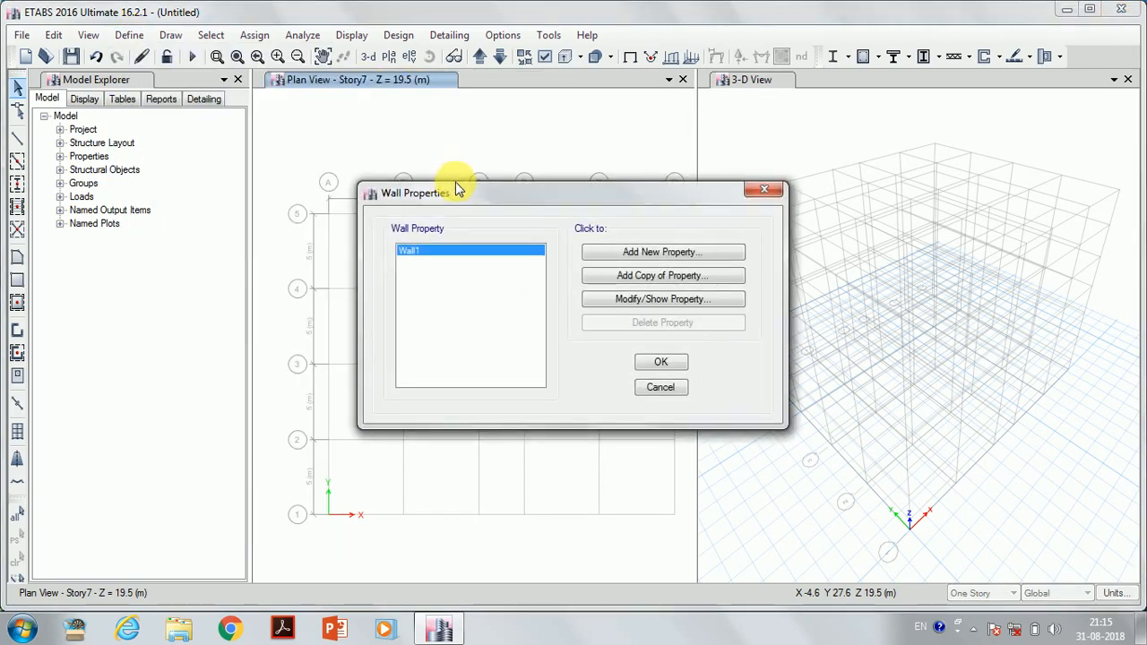
pyautogui.click(670, 300)
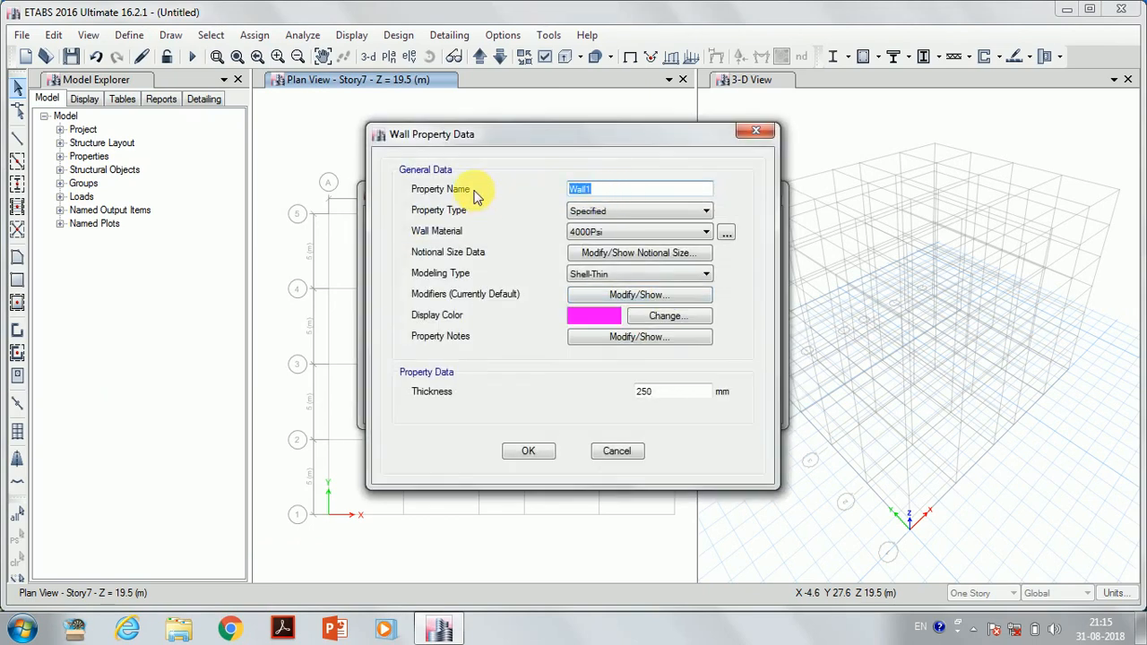
pyautogui.write('Shaer w')
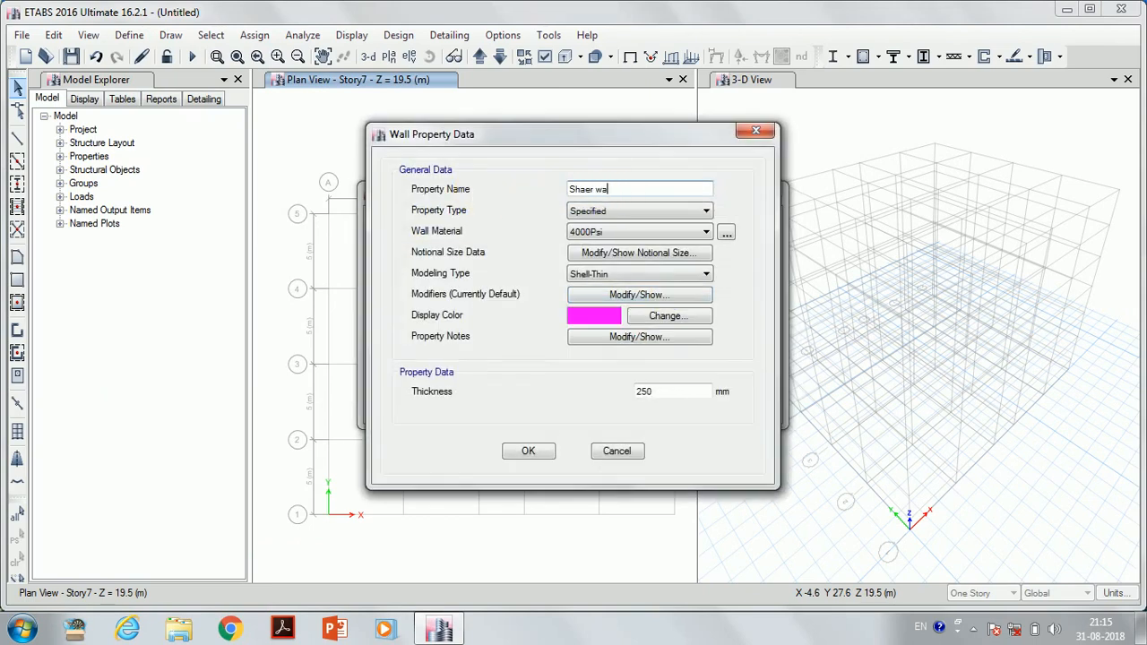
pyautogui.click(687, 231)
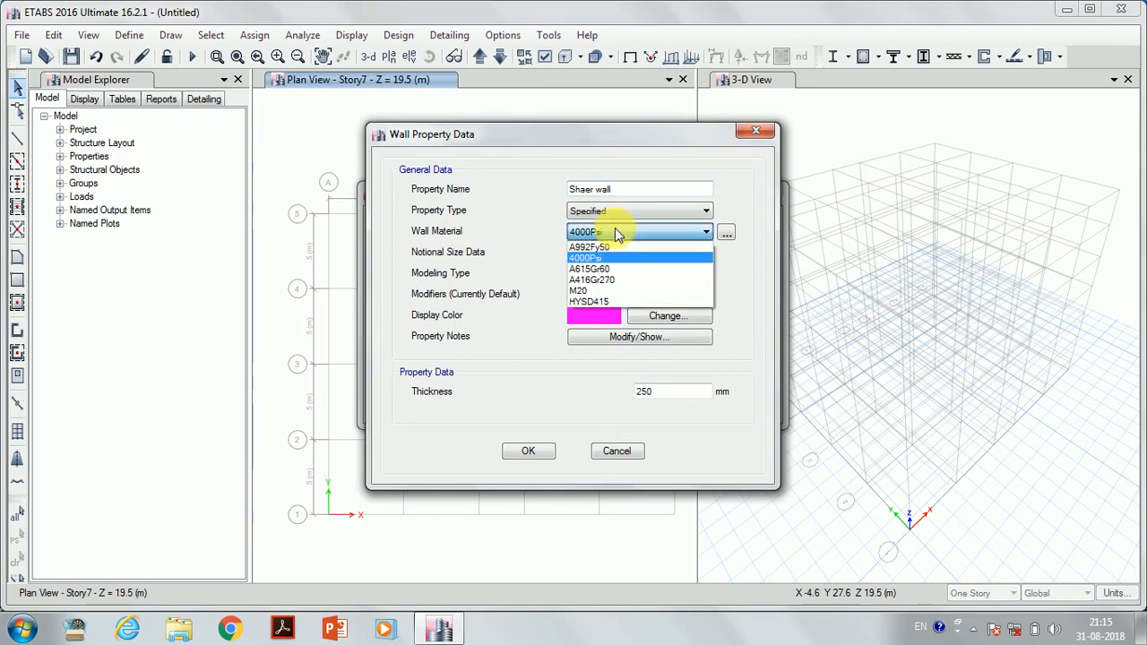
pyautogui.click(637, 292)
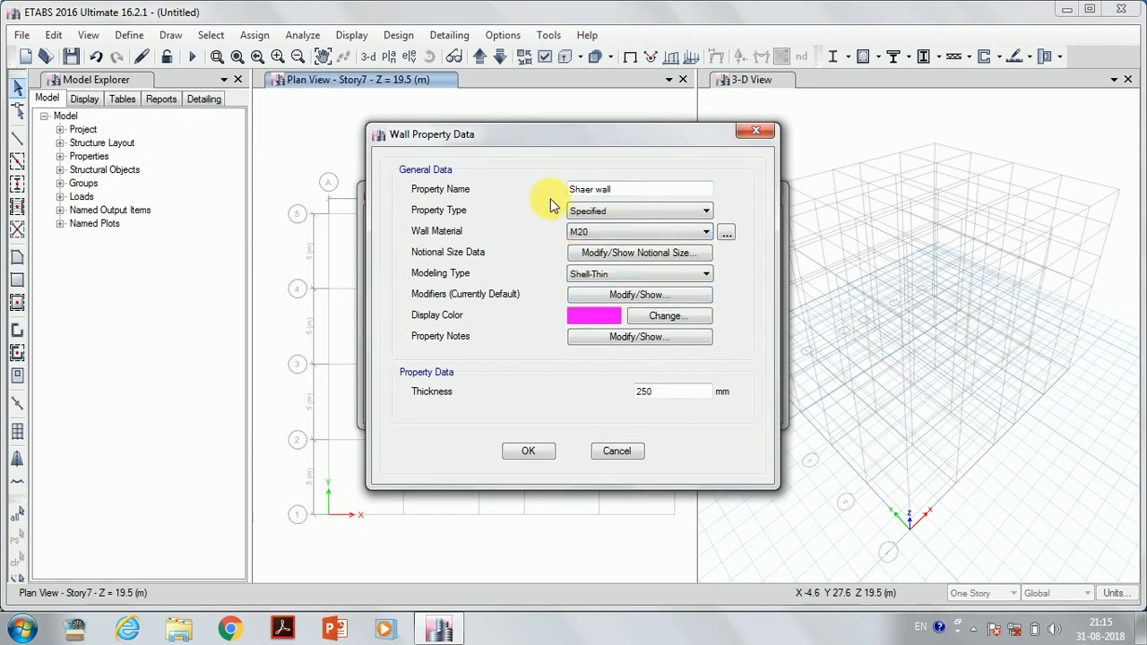
# Set the shear wall property's thickness to 200 mm and save the wall properties
pyautogui.doubleClick(673, 394)
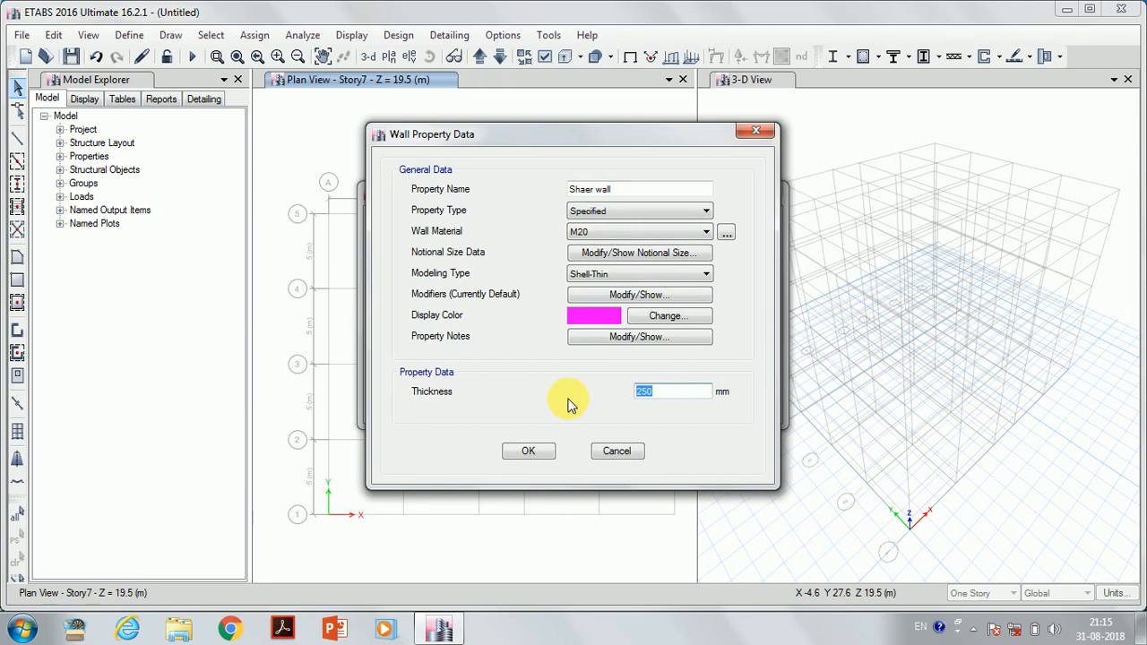
pyautogui.write('20')
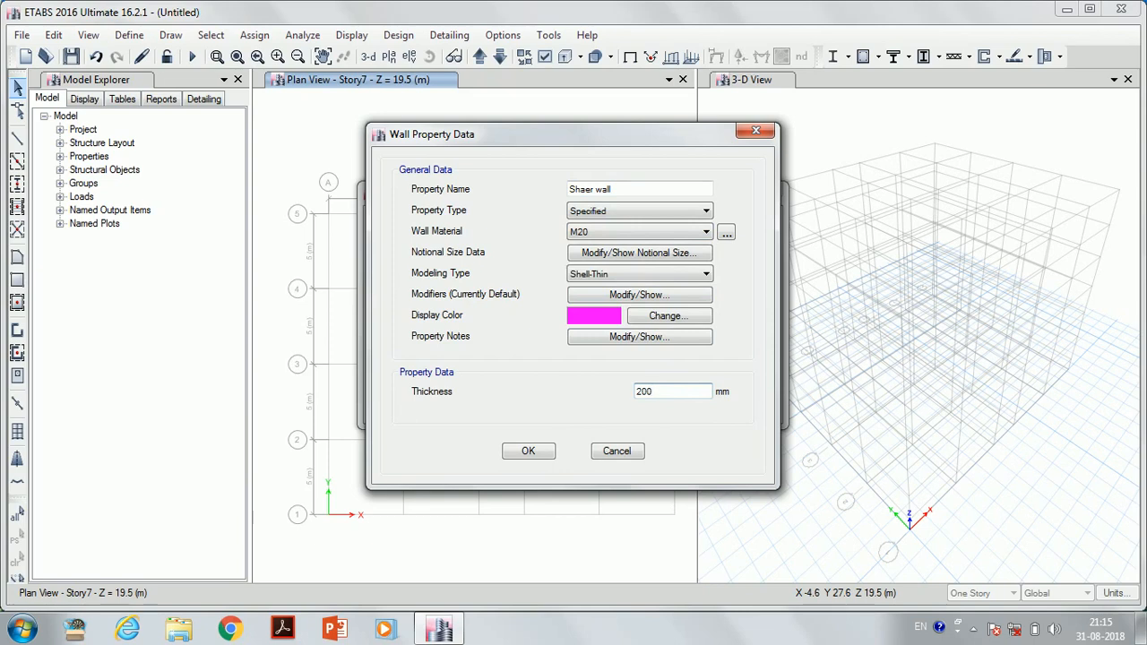
pyautogui.click(527, 451)
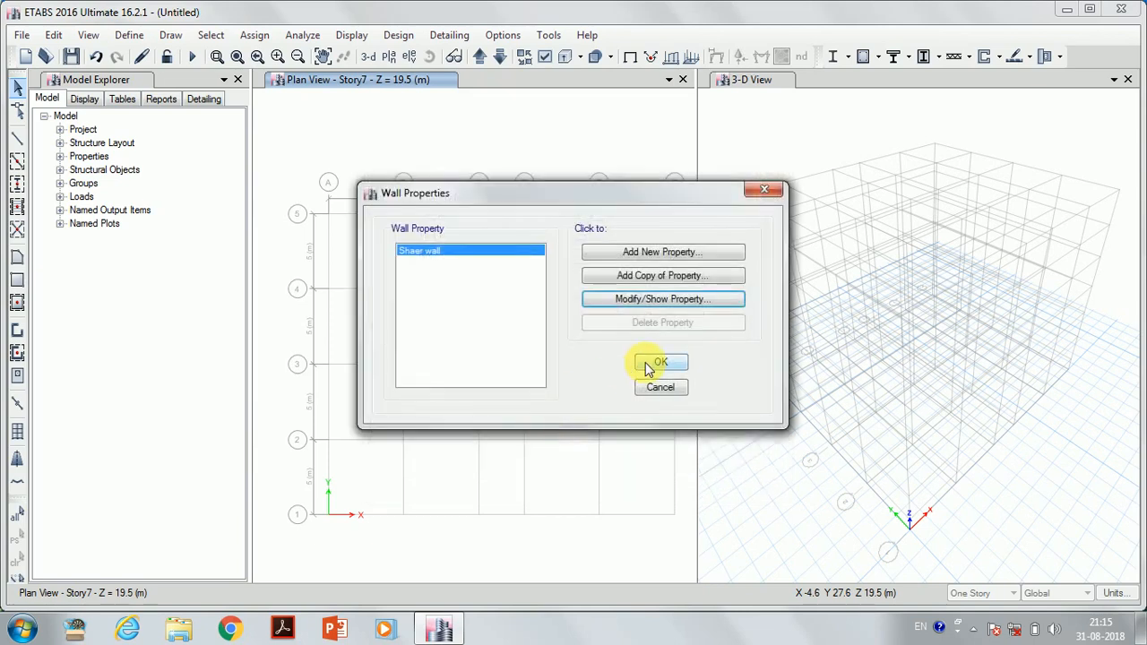
pyautogui.click(660, 364)
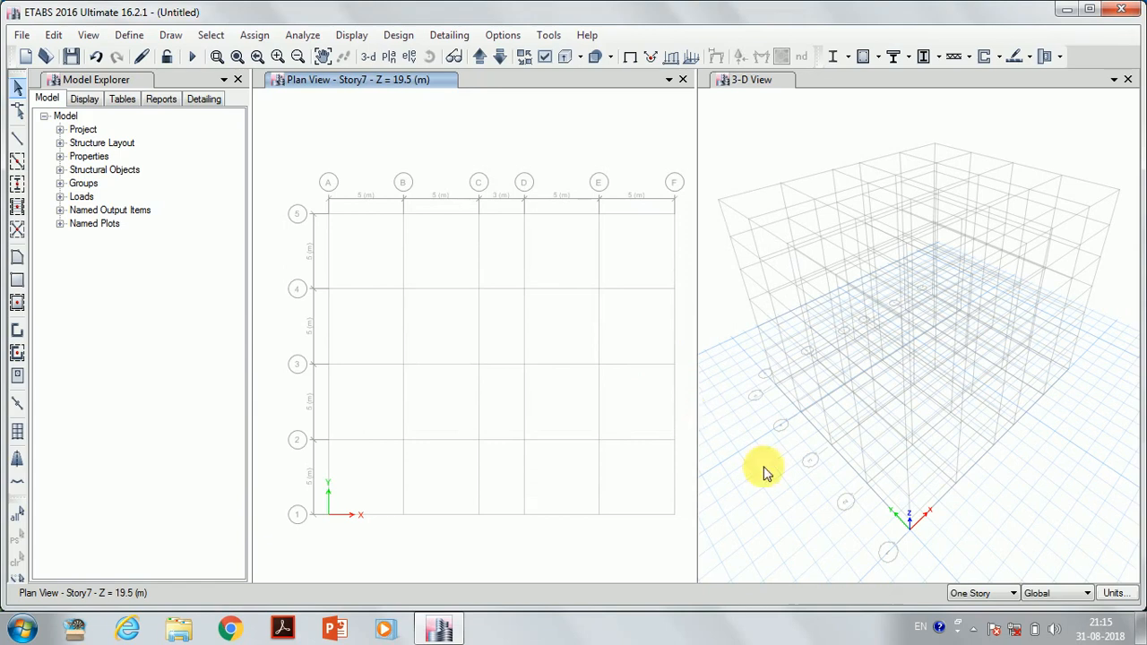
# Set drawing to apply to All Stories and quick-draw column 300 * 600 members at every grid intersection in plan
pyautogui.click(986, 596)
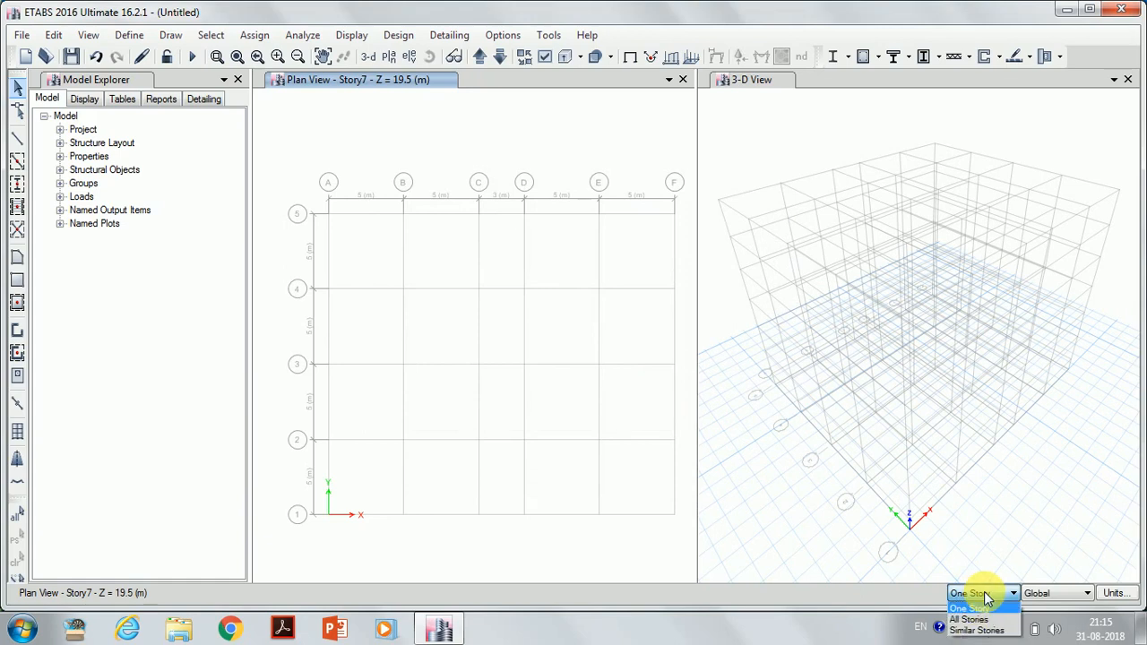
pyautogui.click(992, 620)
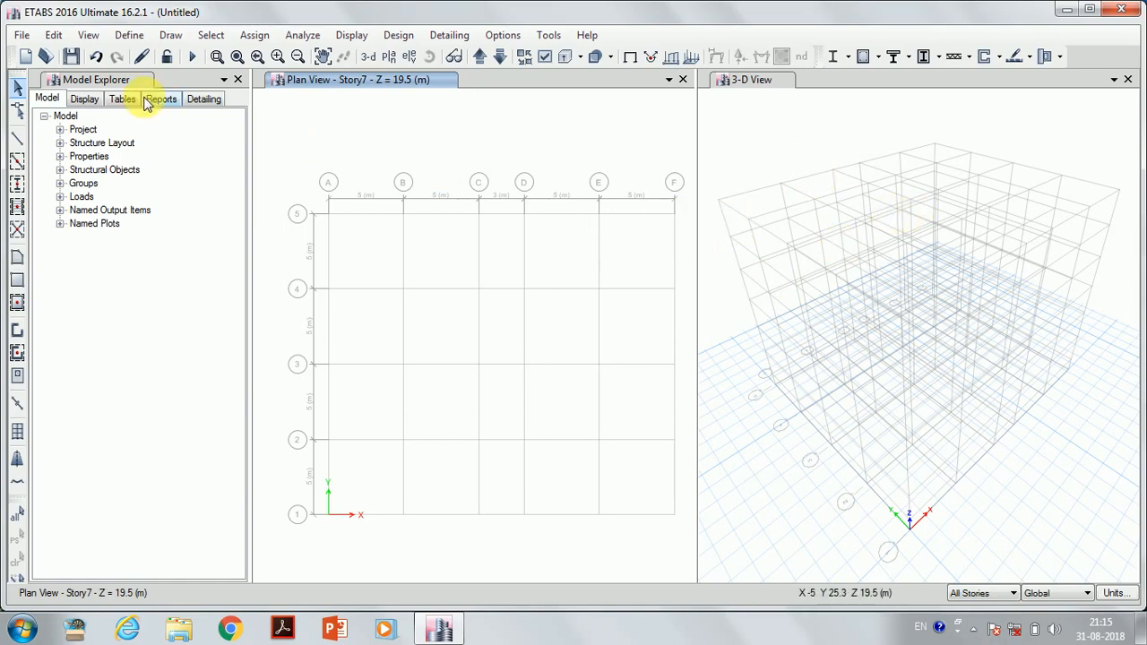
pyautogui.click(170, 36)
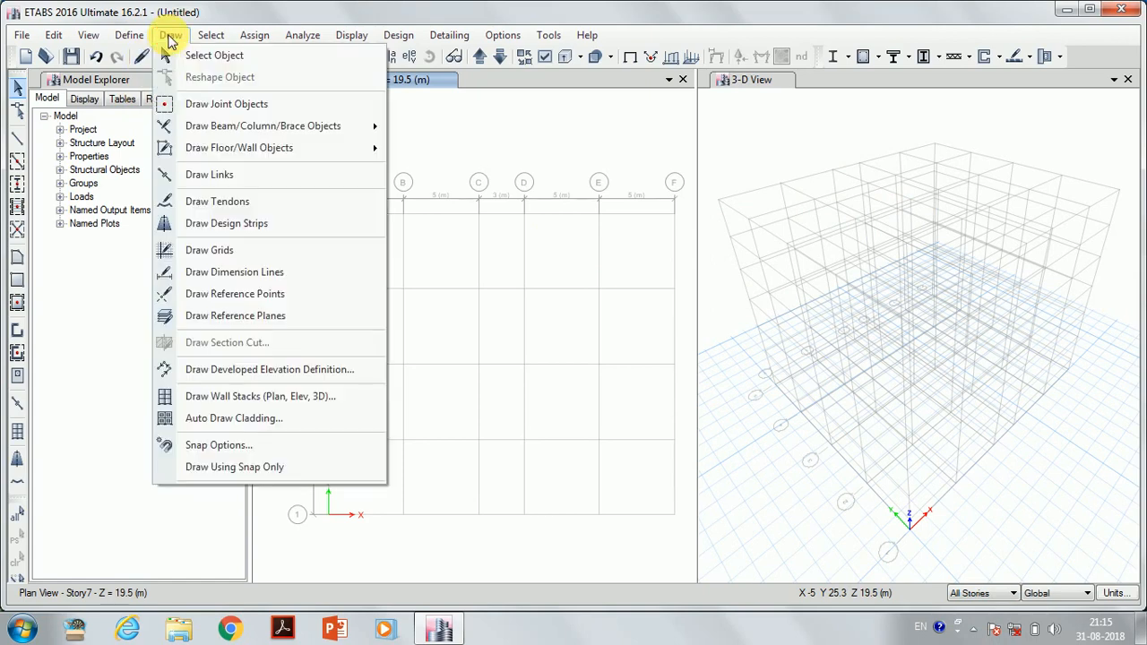
pyautogui.moveTo(269, 130)
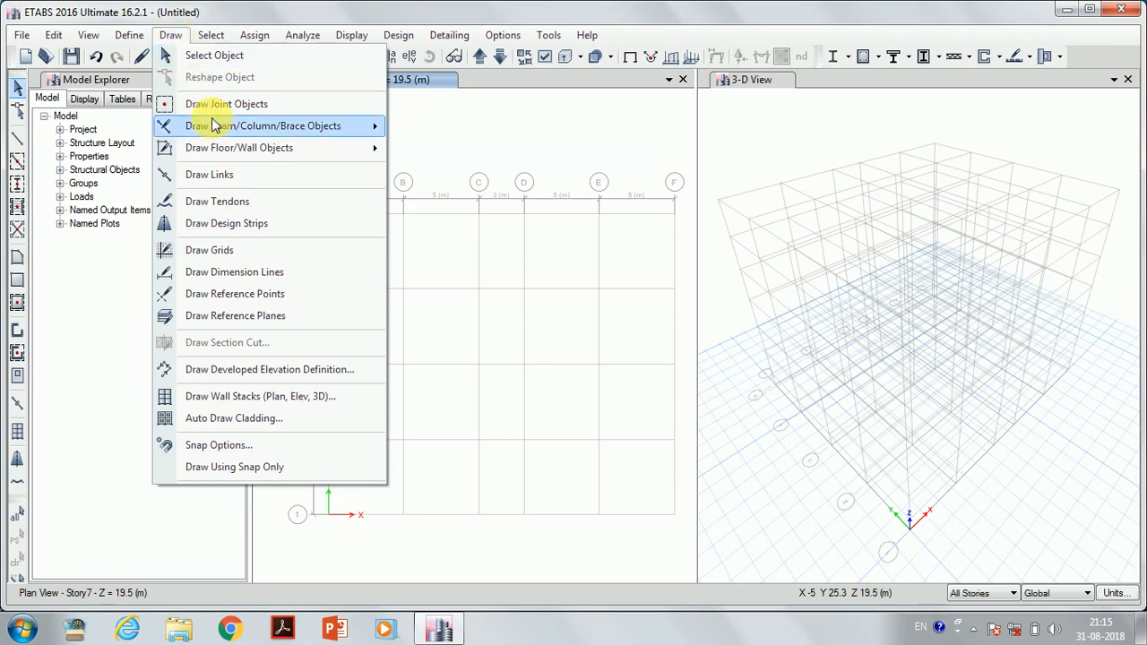
pyautogui.moveTo(215, 125)
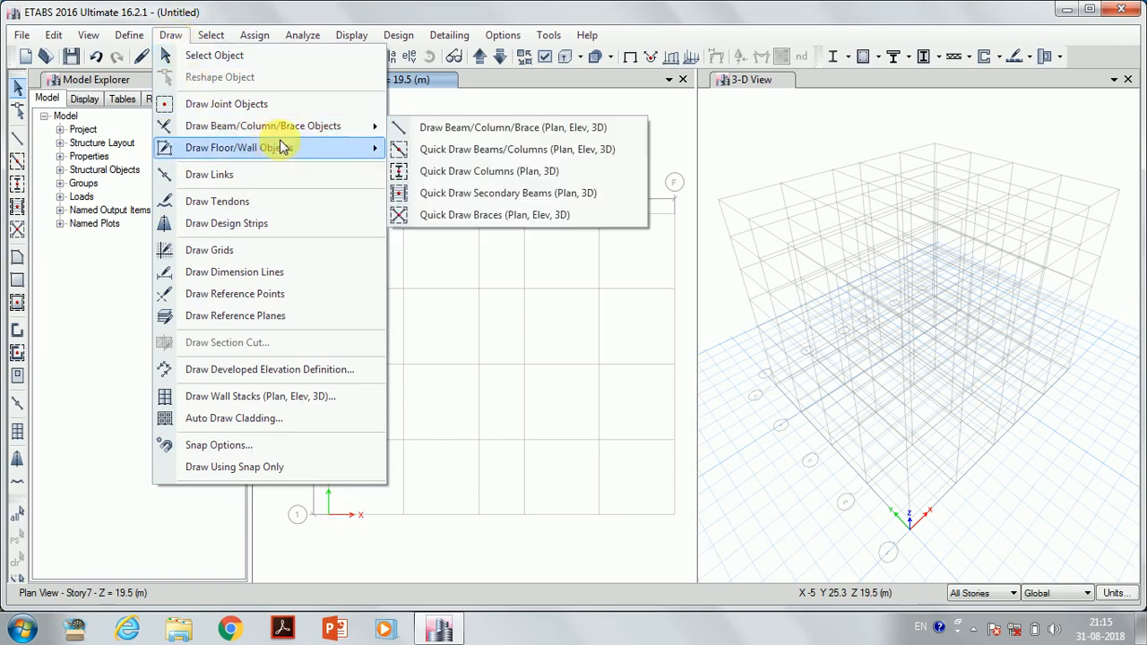
pyautogui.click(465, 176)
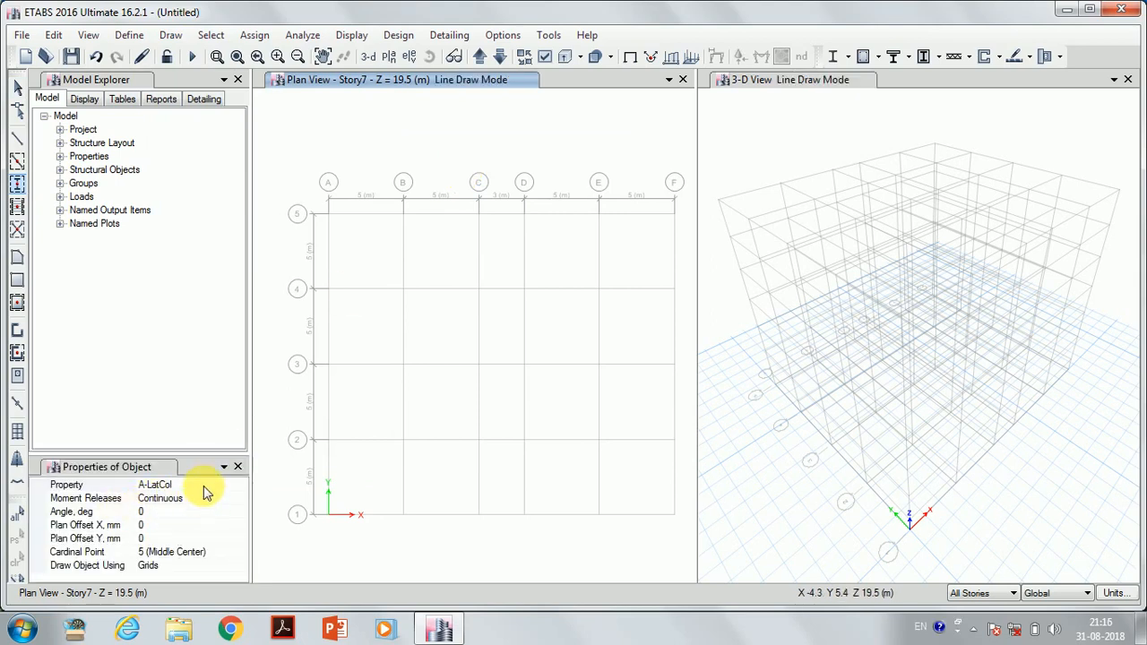
pyautogui.click(204, 489)
pyautogui.click(242, 485)
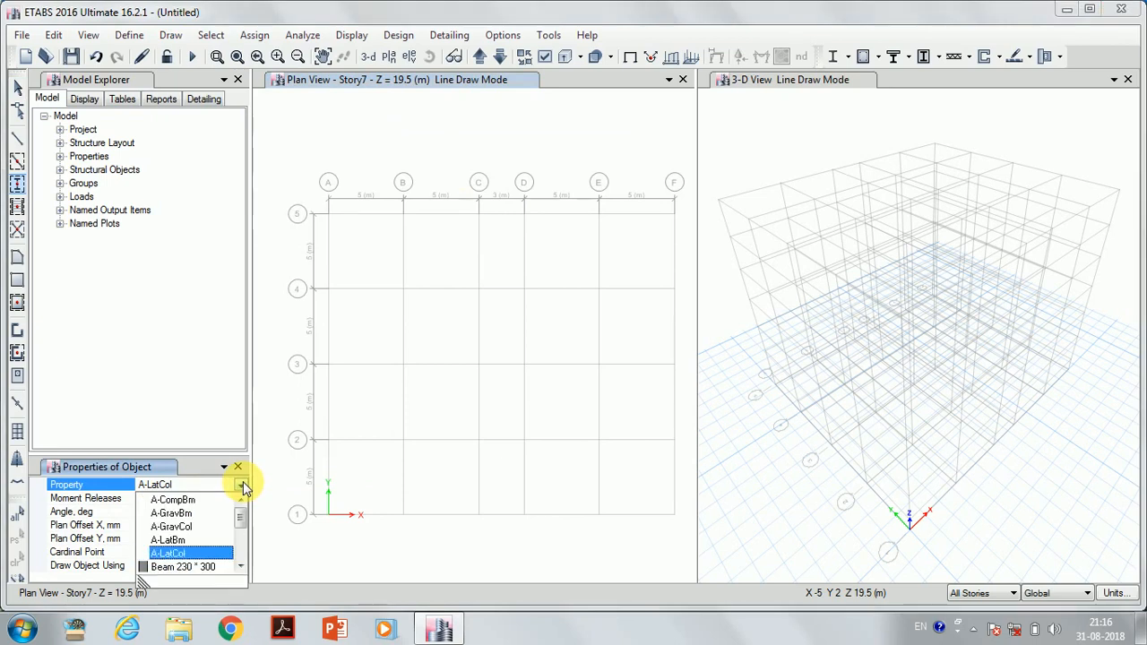
pyautogui.click(241, 550)
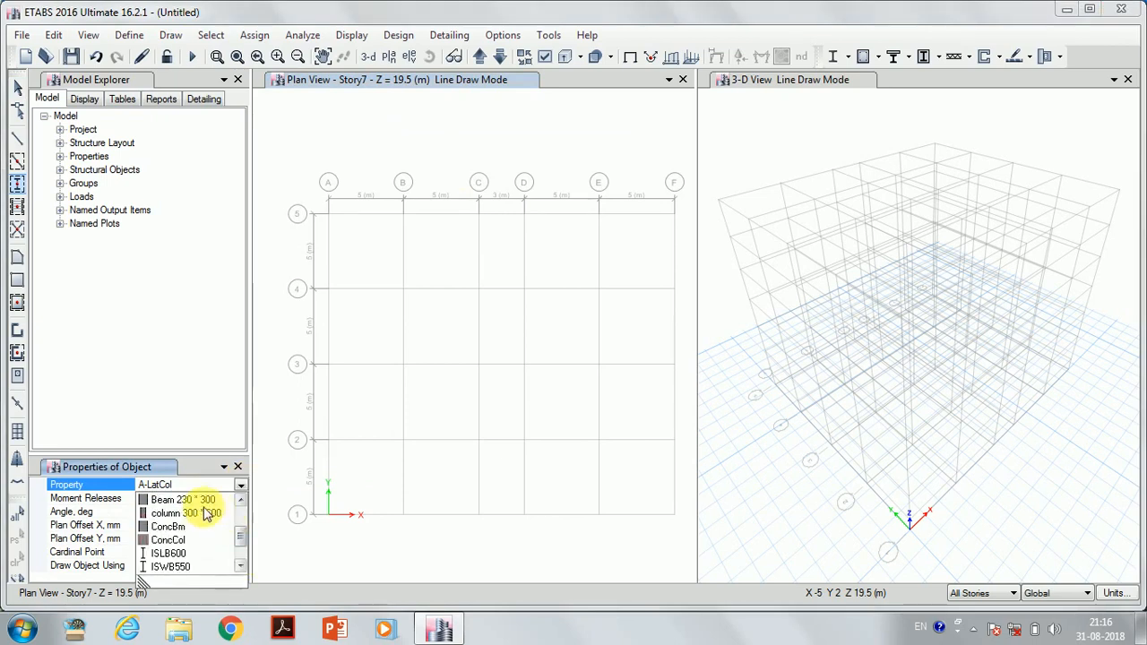
pyautogui.click(184, 515)
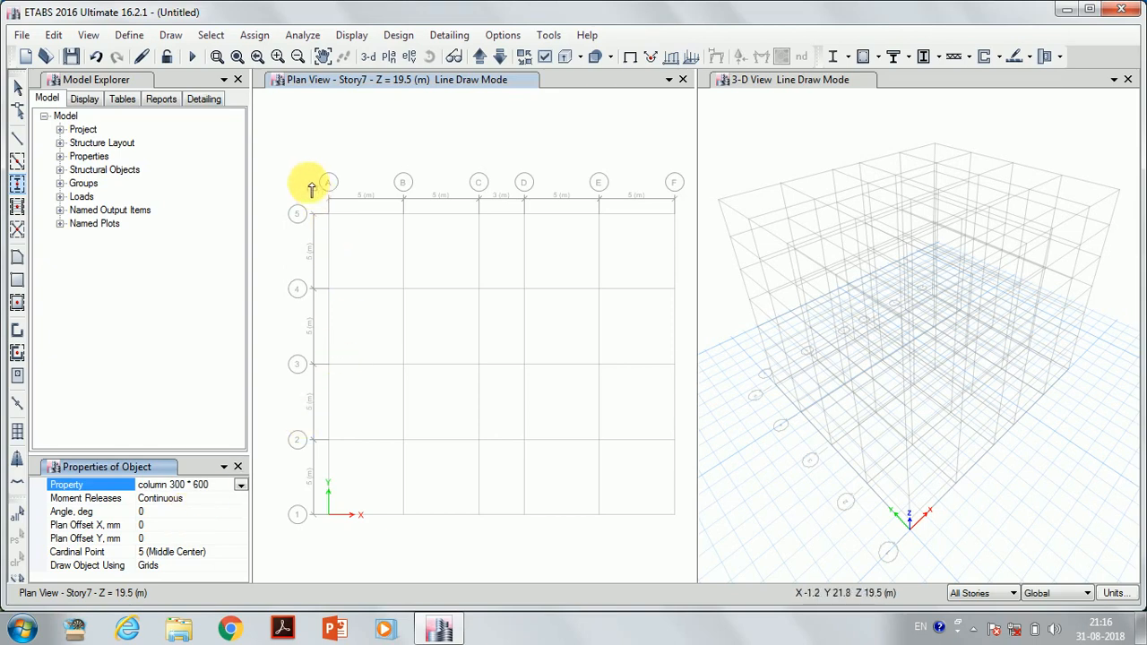
pyautogui.moveTo(287, 143)
pyautogui.mouseDown()
pyautogui.moveTo(622, 491)
pyautogui.moveTo(719, 610)
pyautogui.moveTo(688, 570)
pyautogui.mouseUp()
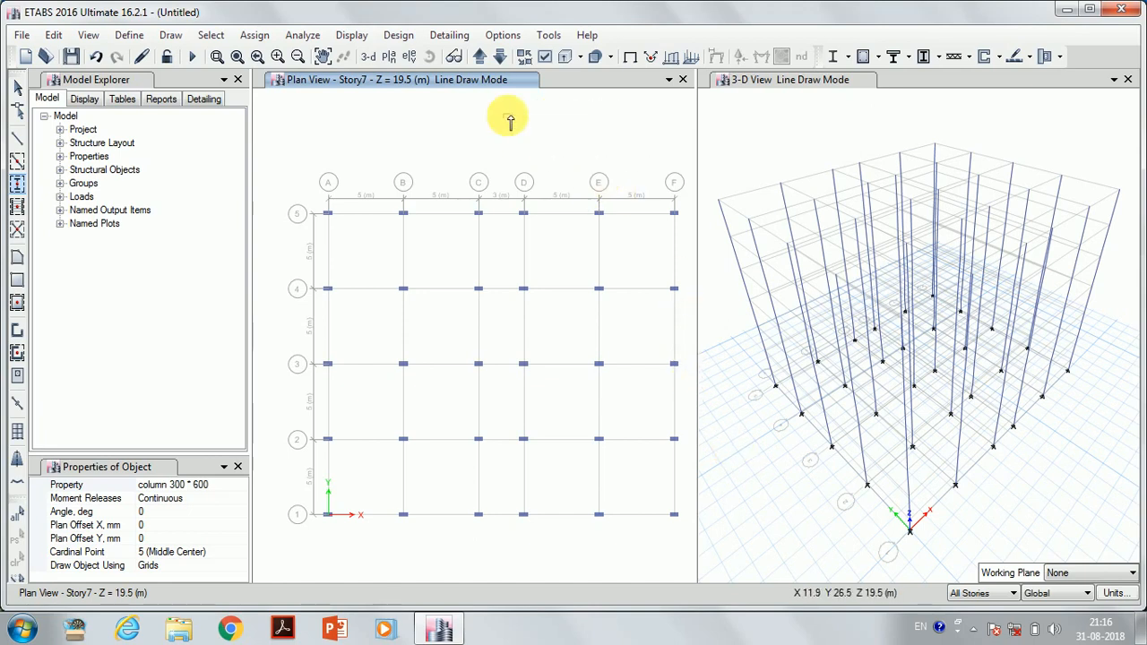
pyautogui.click(391, 58)
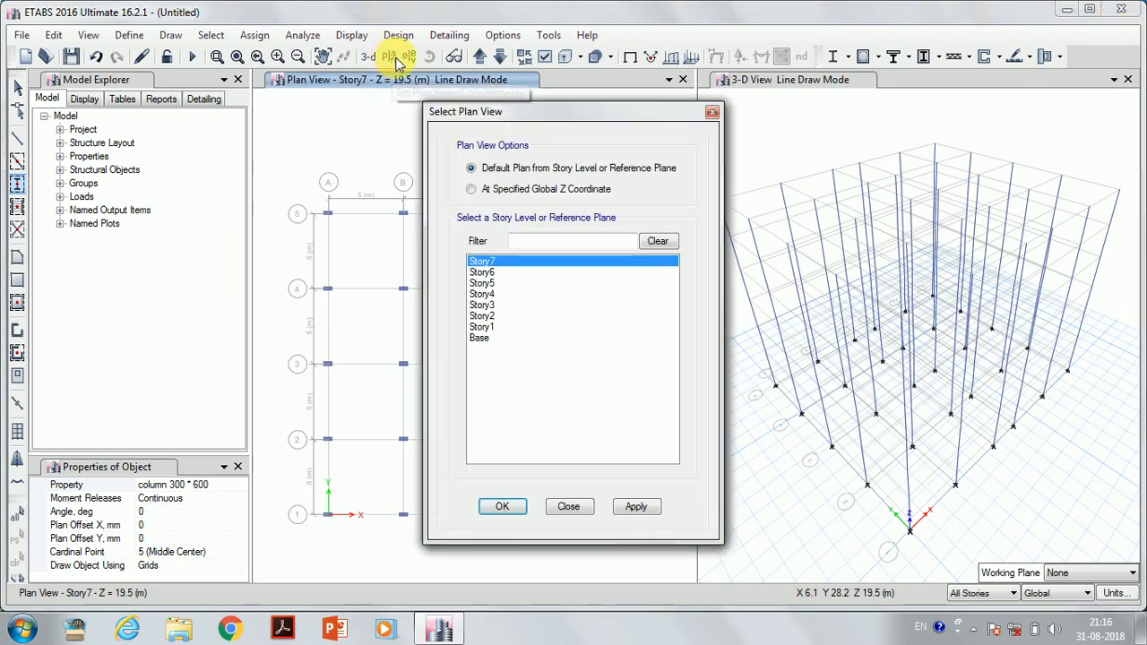
pyautogui.click(636, 508)
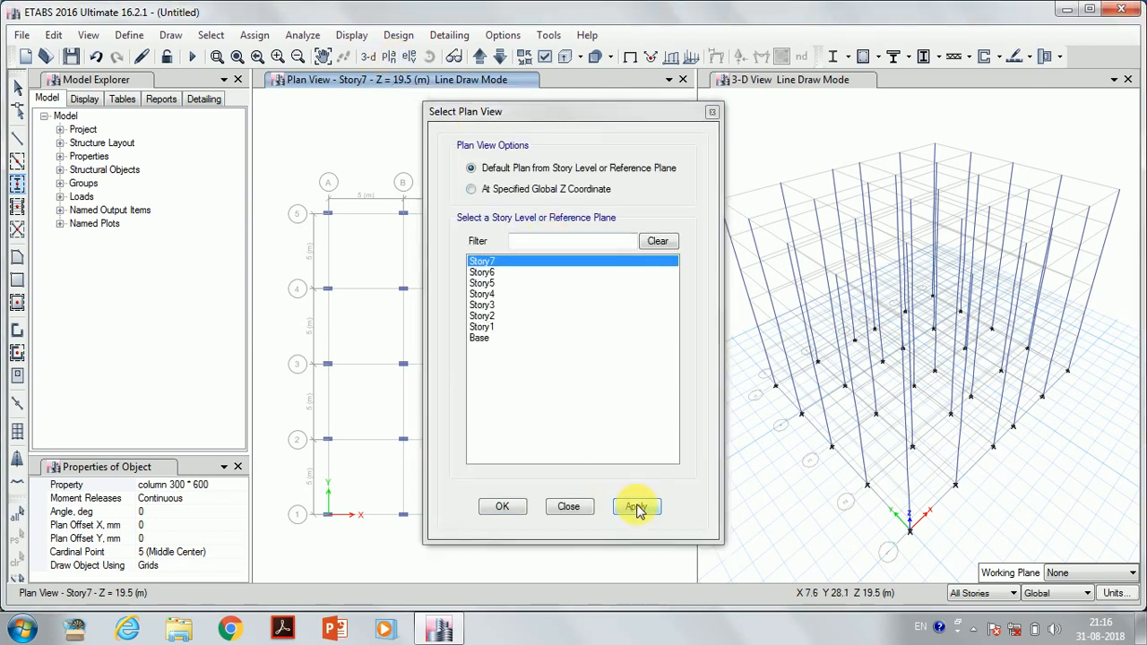
pyautogui.click(568, 507)
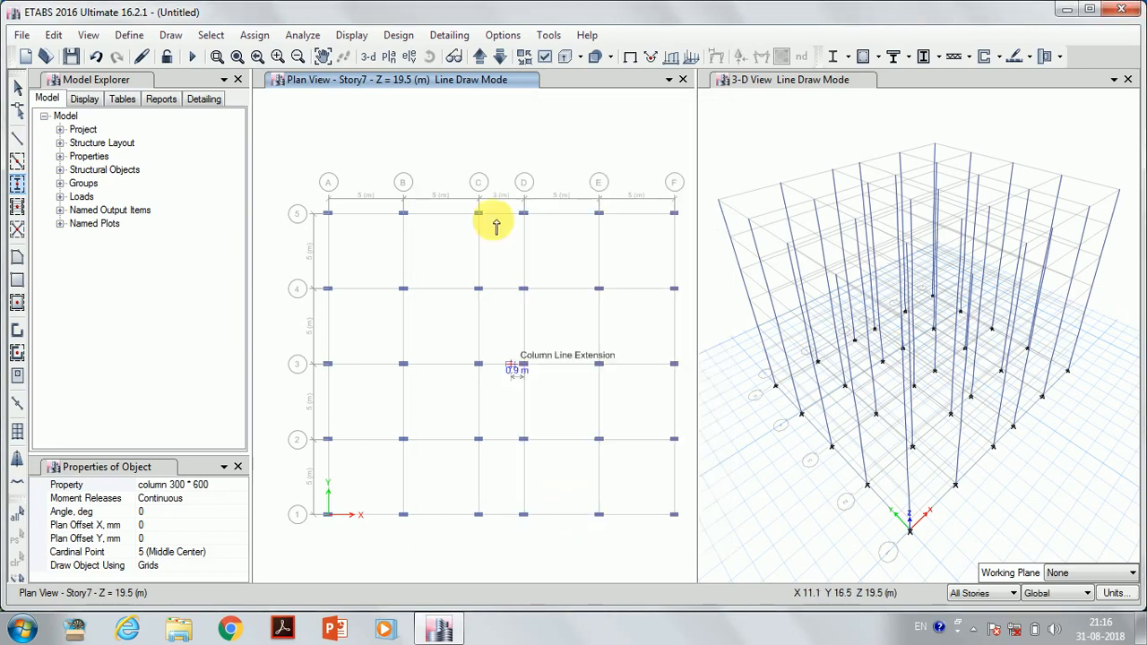
# Display the elevation along grid line A and place the elevation selection dialog clear of that view
pyautogui.click(407, 57)
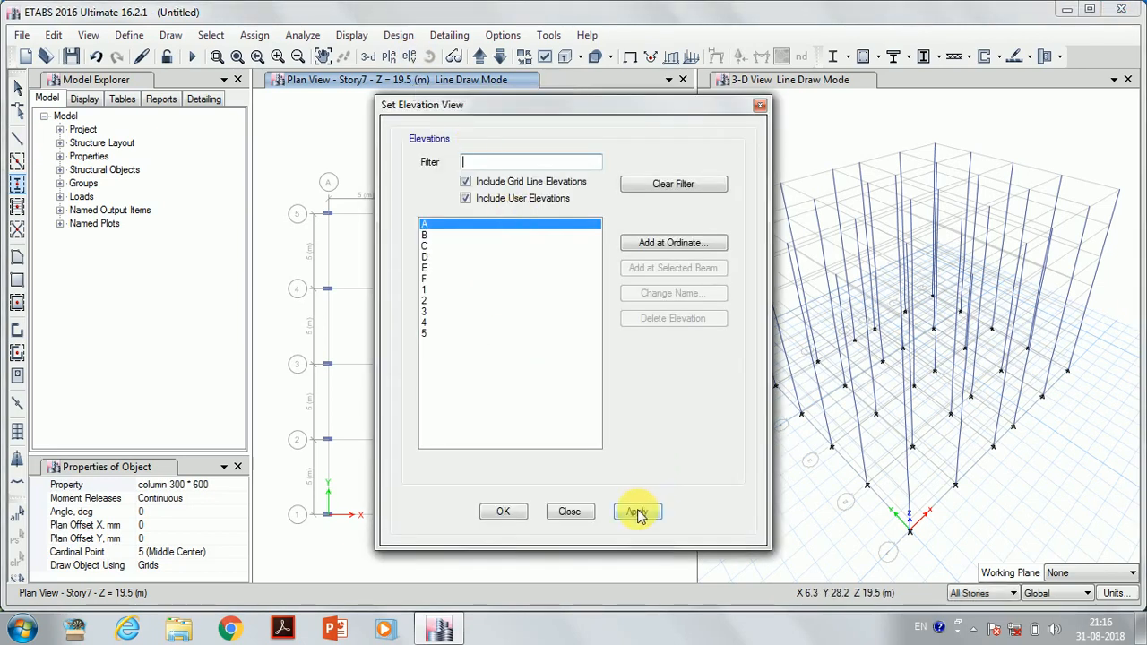
pyautogui.click(637, 511)
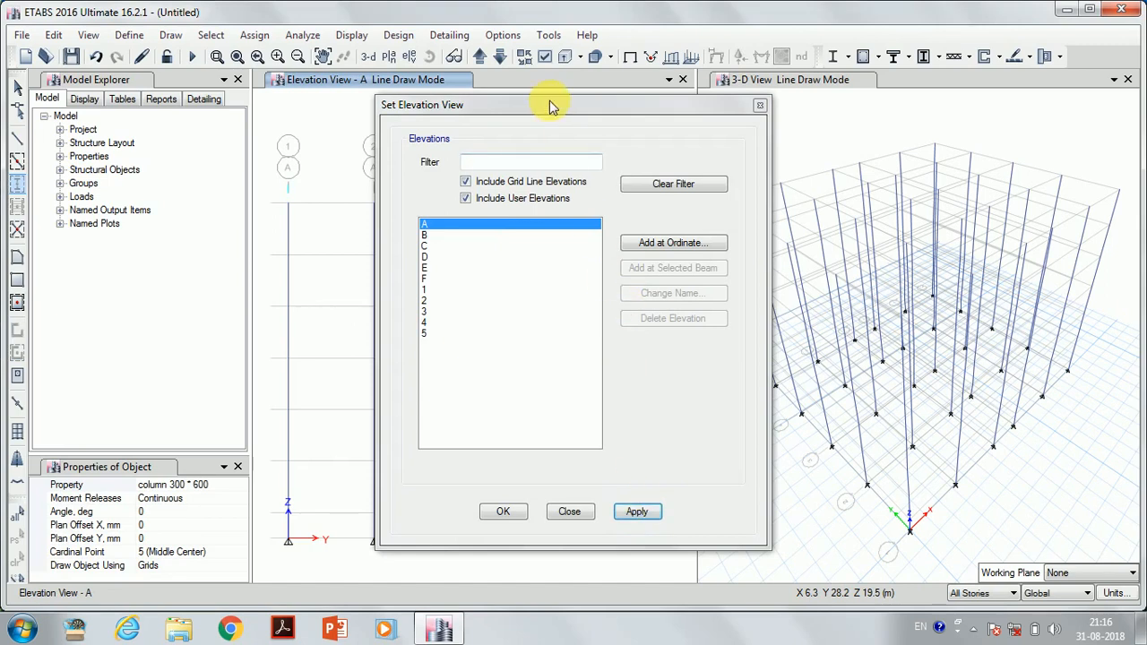
pyautogui.moveTo(551, 106)
pyautogui.mouseDown()
pyautogui.moveTo(836, 106)
pyautogui.moveTo(956, 38)
pyautogui.moveTo(938, 14)
pyautogui.mouseUp()
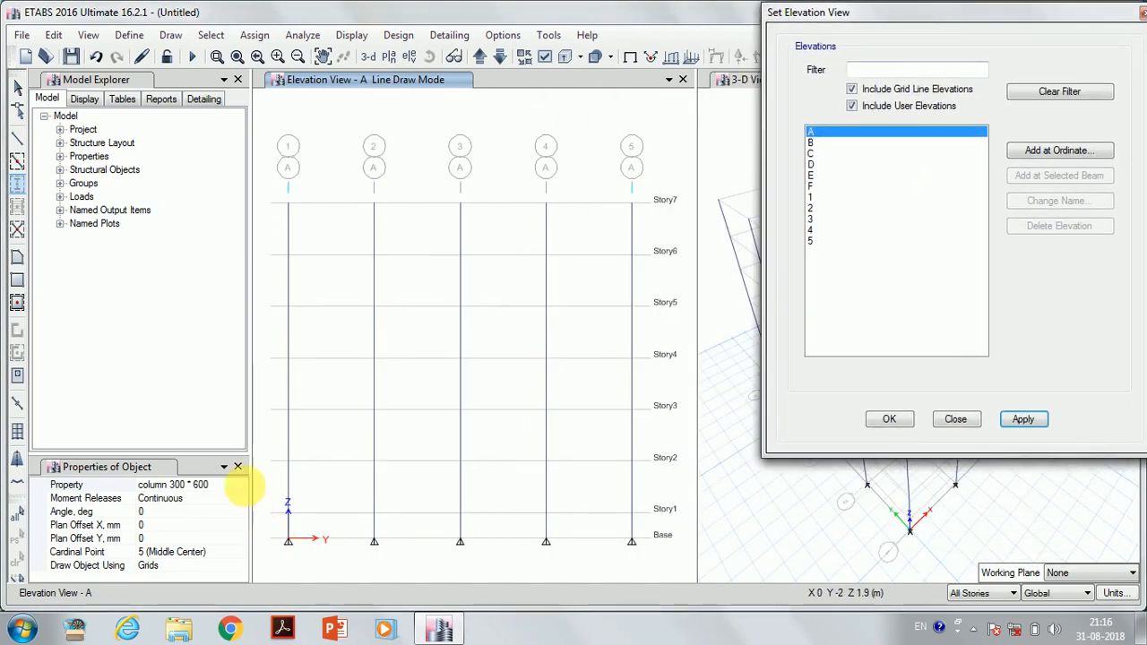
# Select all base joints on elevation A and assign them fixed restraints in every translation and rotation
pyautogui.click(17, 87)
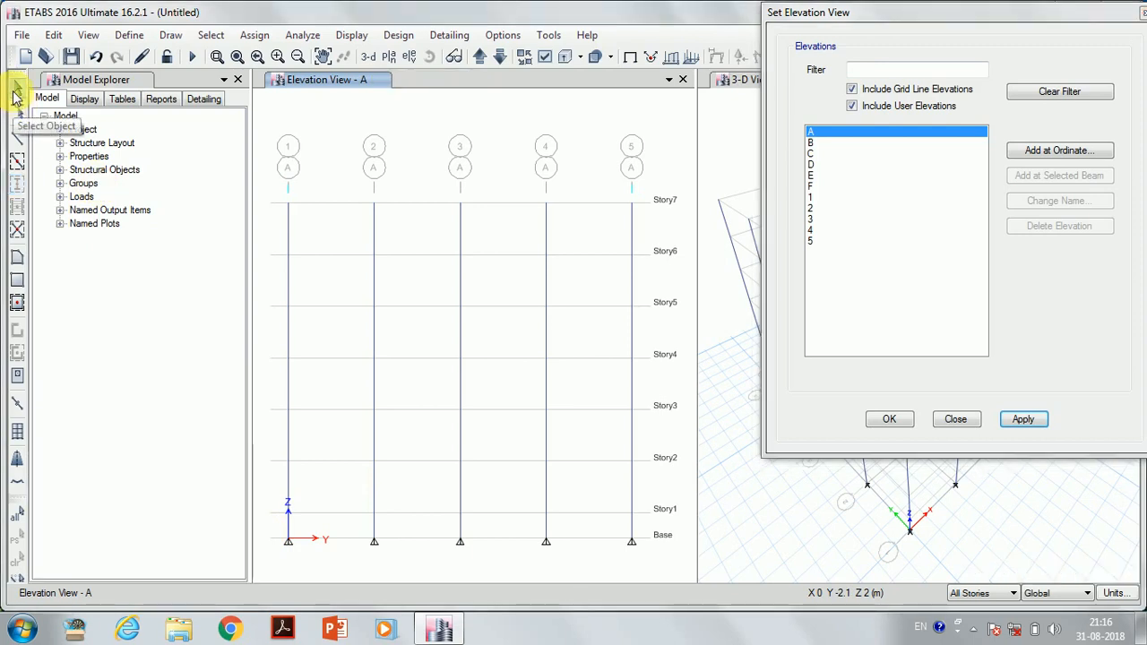
pyautogui.moveTo(267, 534); pyautogui.dragTo(663, 567)
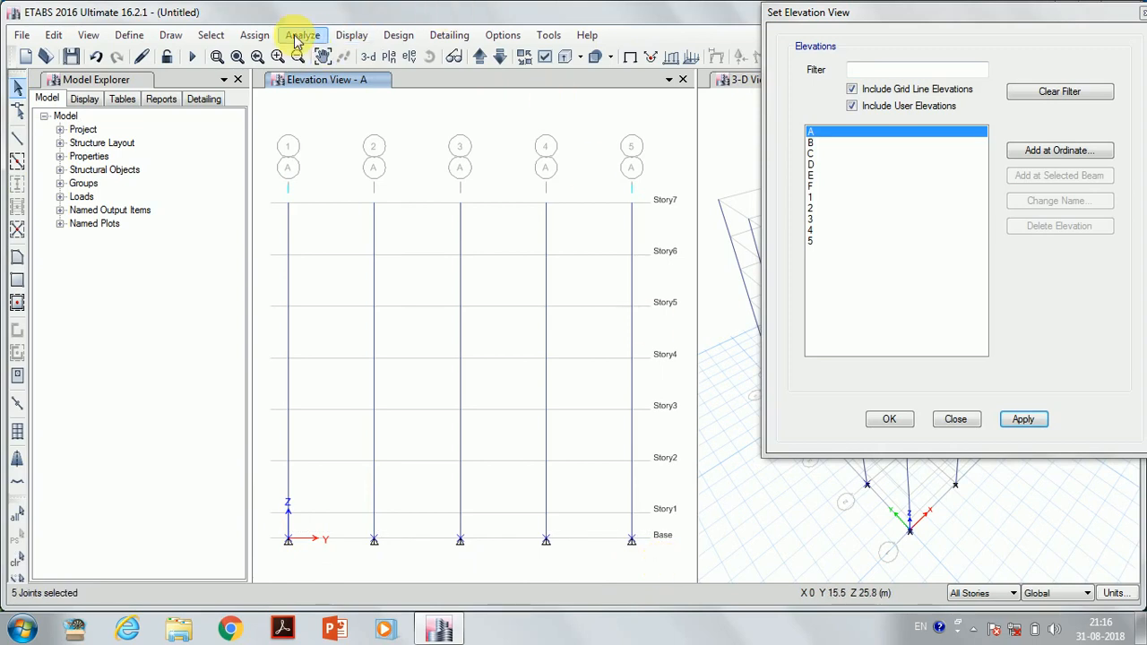
pyautogui.click(258, 35)
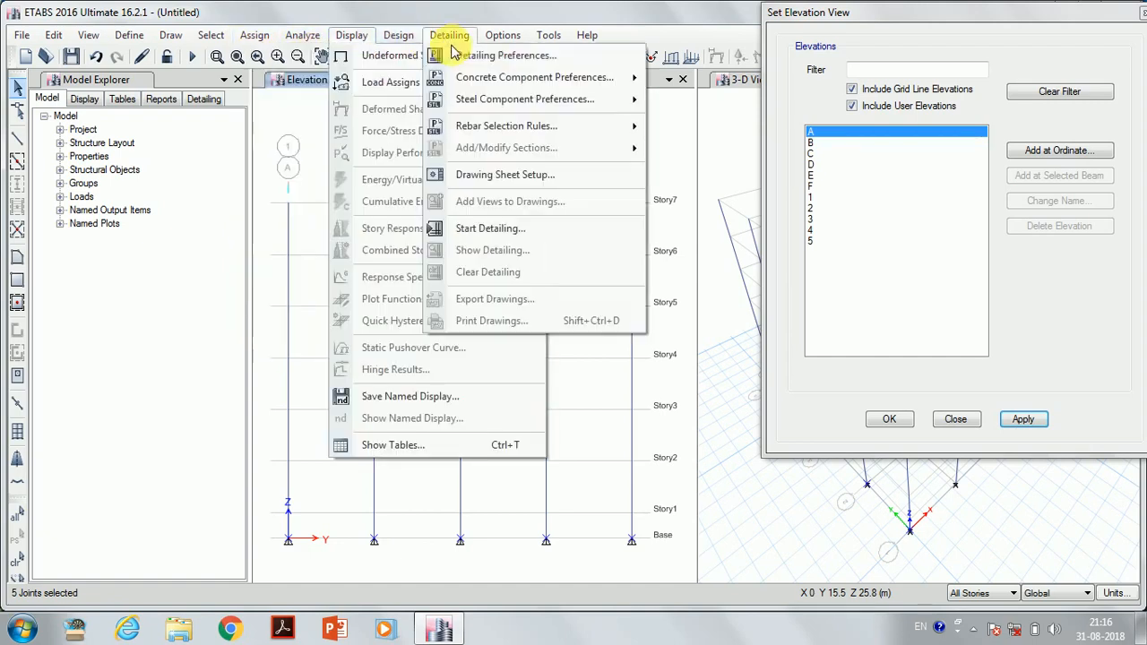
pyautogui.moveTo(290, 36)
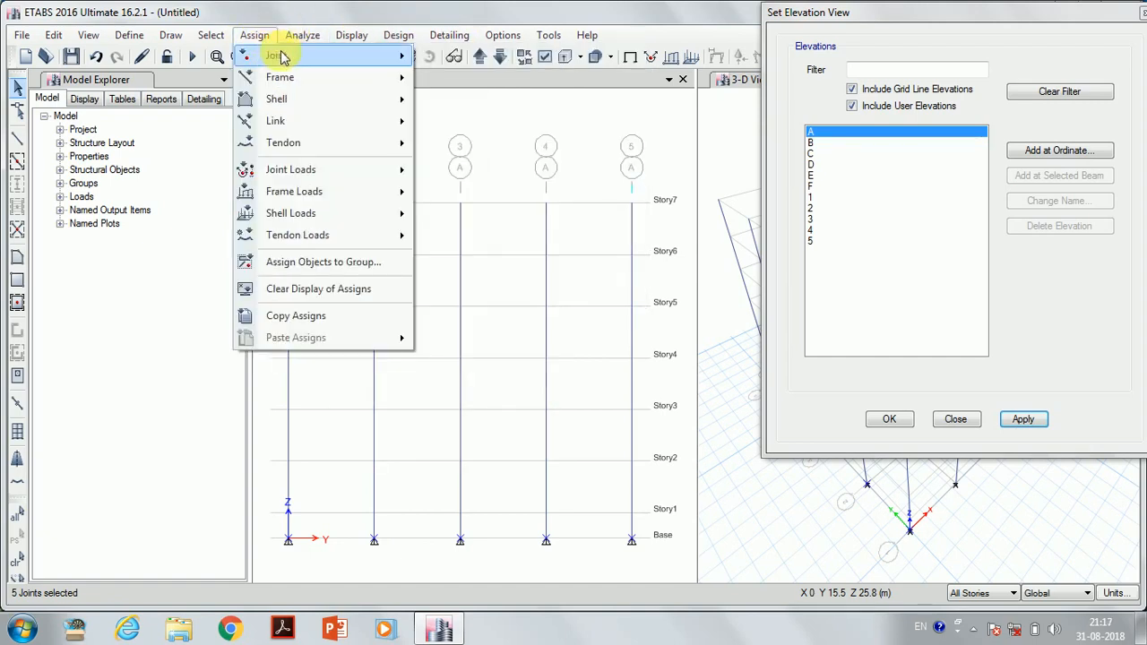
pyautogui.moveTo(374, 56)
pyautogui.click(475, 57)
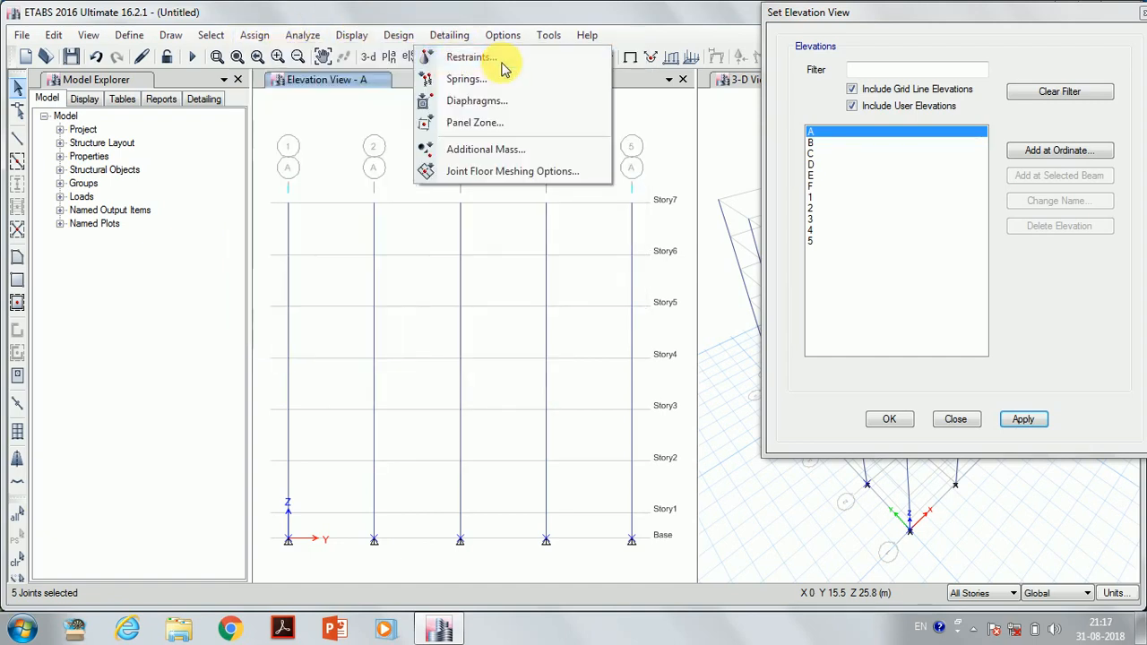
pyautogui.click(523, 366)
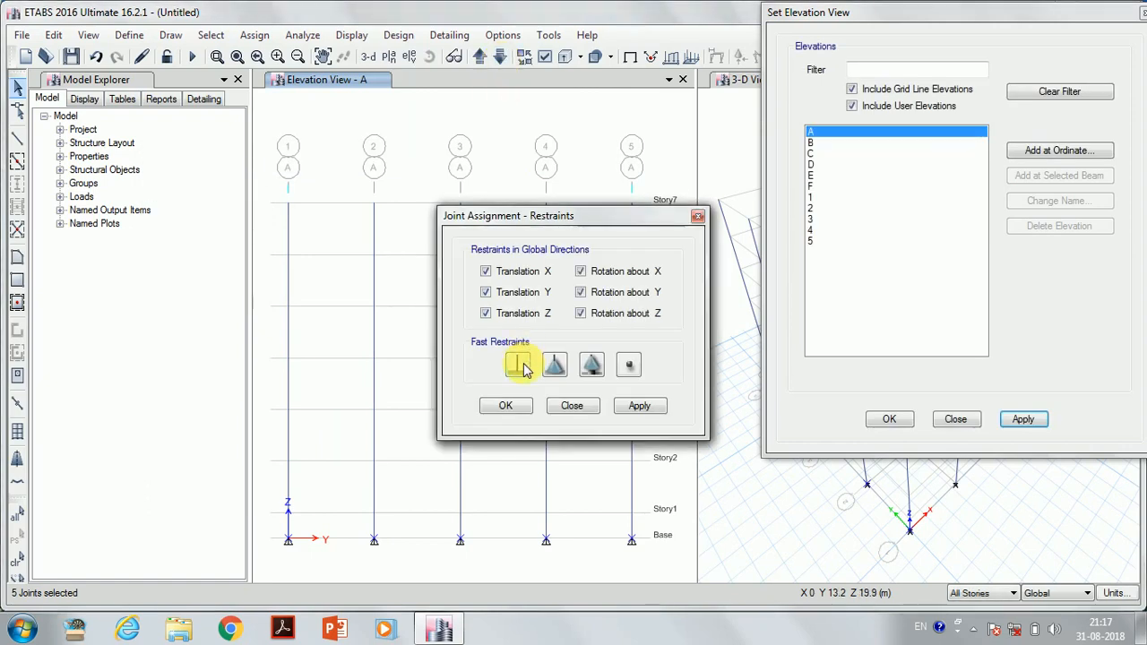
pyautogui.click(640, 408)
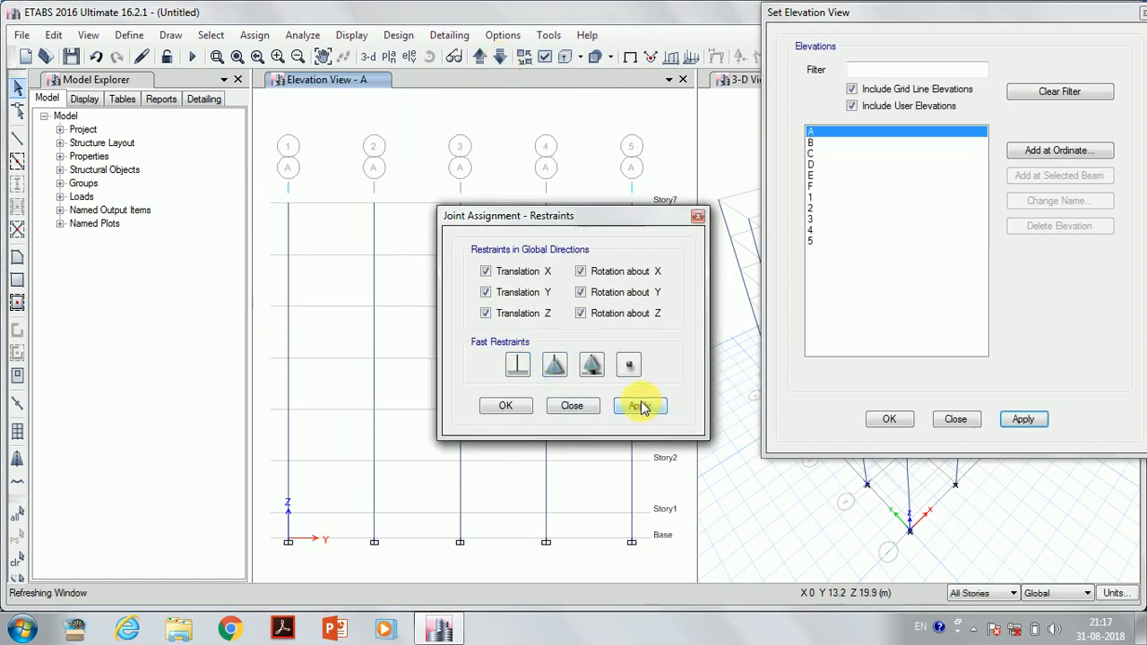
# Move the restraints dialog clear of the elevation and apply fixed restraints to all base joints on elevation B
pyautogui.moveTo(556, 220); pyautogui.dragTo(88, 112)
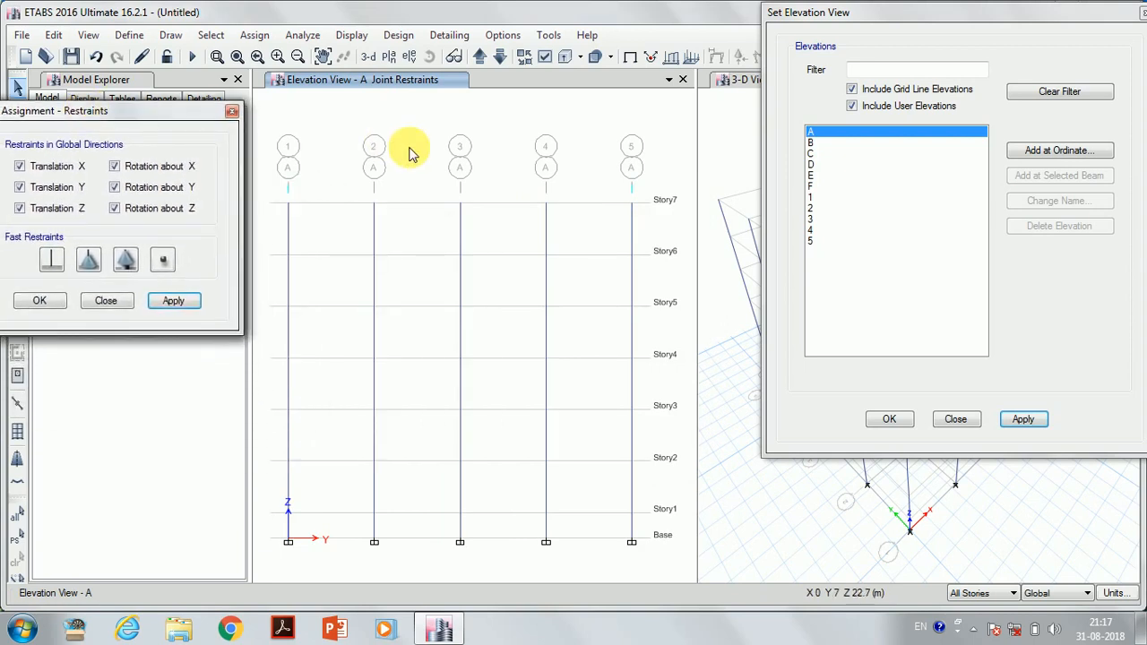
pyautogui.click(832, 143)
pyautogui.click(1023, 421)
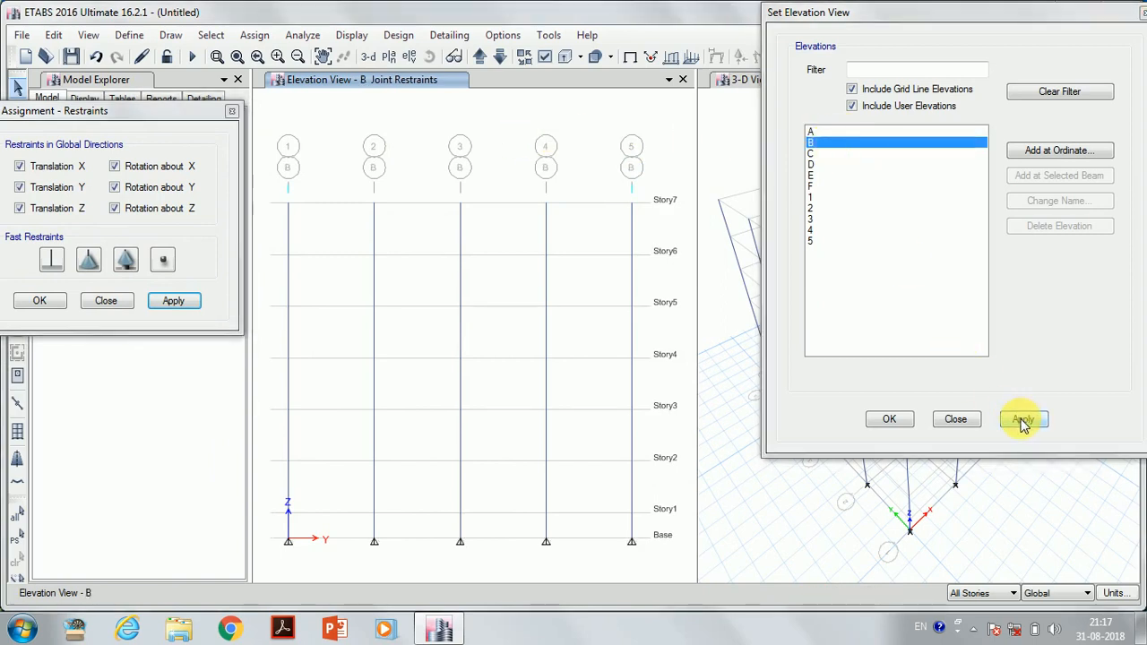
pyautogui.moveTo(260, 527); pyautogui.dragTo(653, 577)
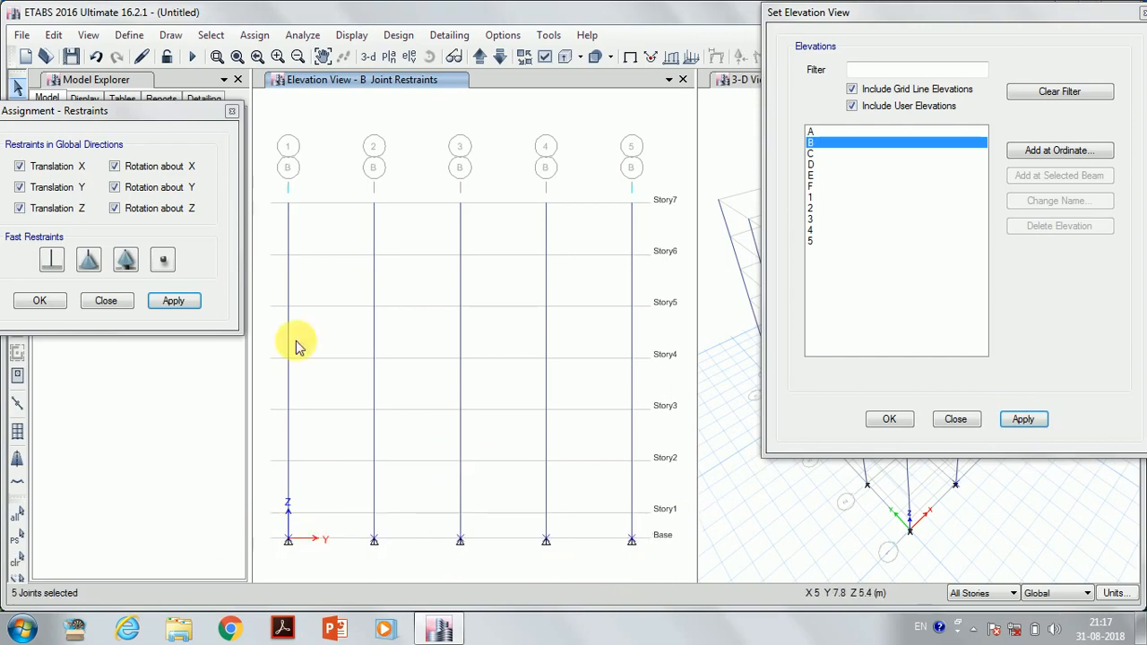
pyautogui.click(173, 303)
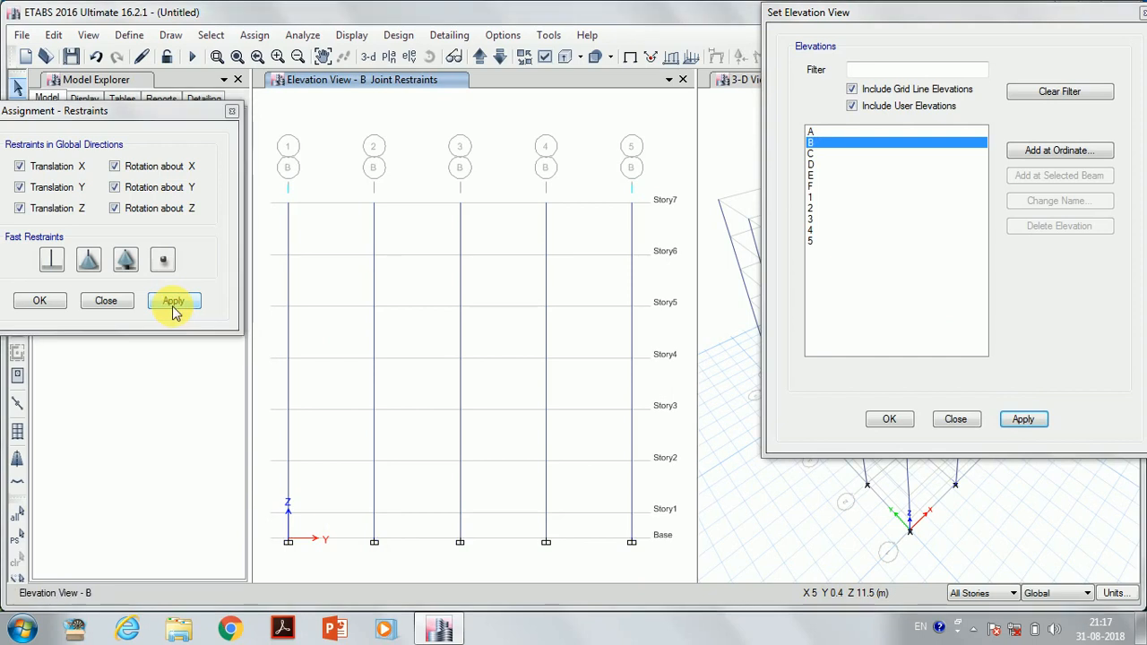
# Switch to elevation C and apply fixed restraints to all of its base joints
pyautogui.click(816, 154)
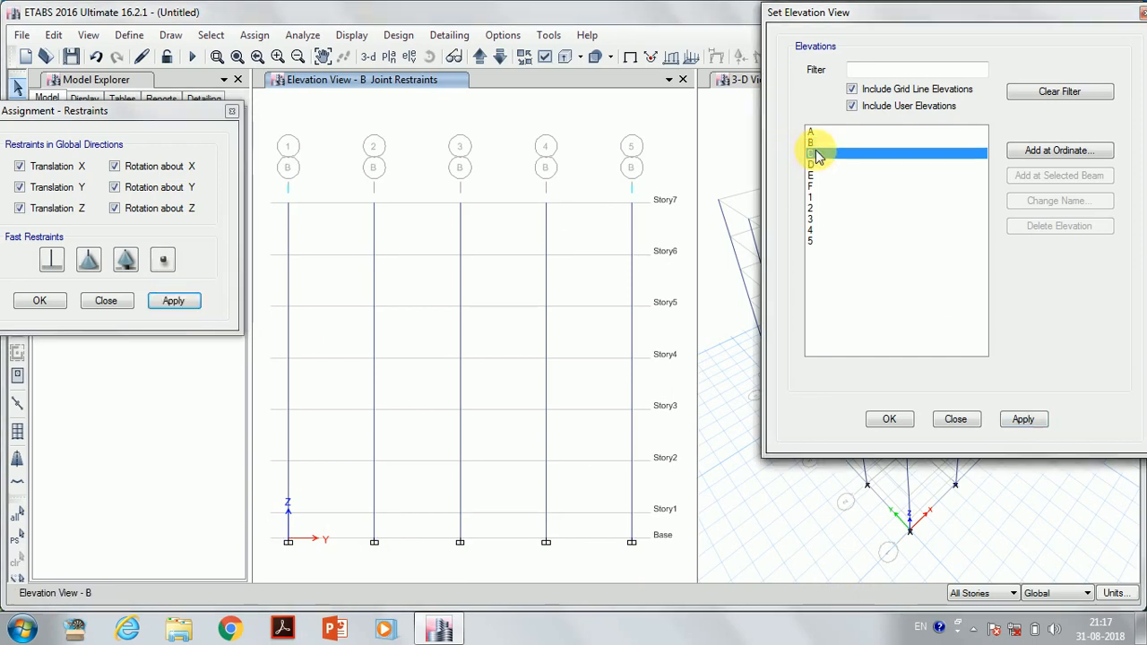
pyautogui.click(1022, 420)
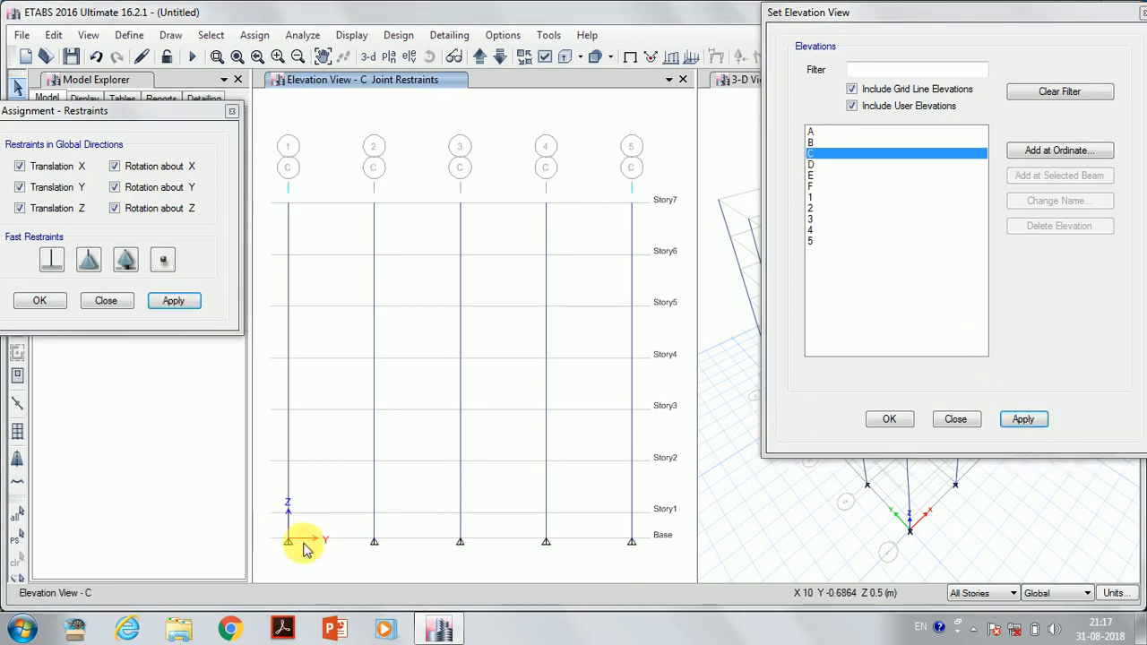
pyautogui.moveTo(273, 527); pyautogui.dragTo(655, 572)
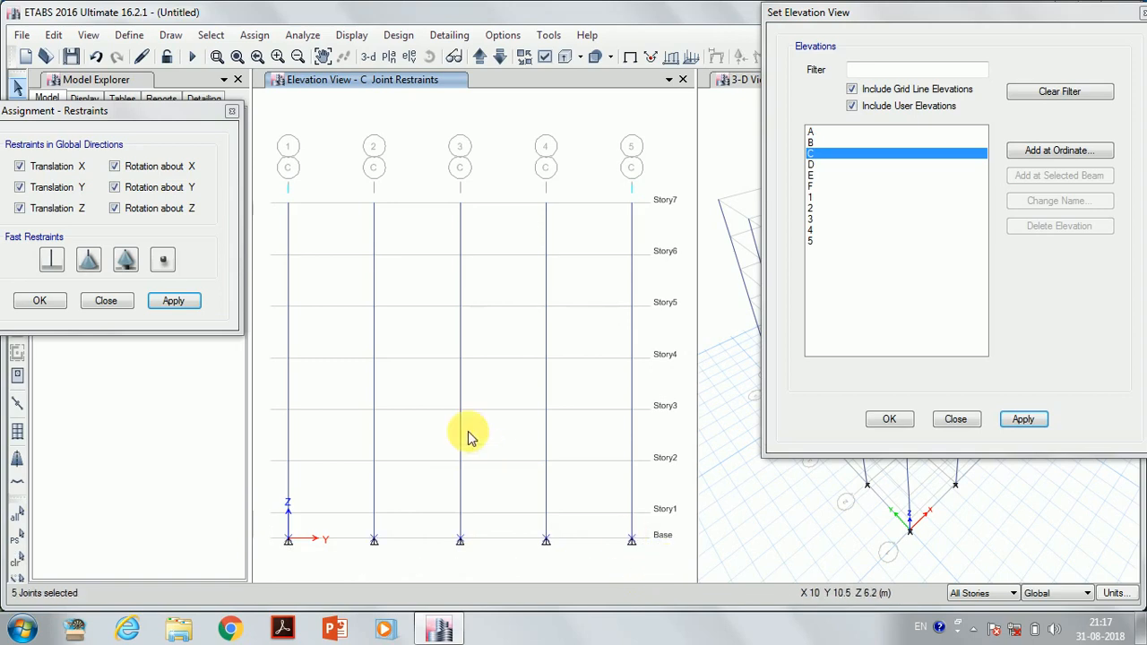
pyautogui.click(174, 303)
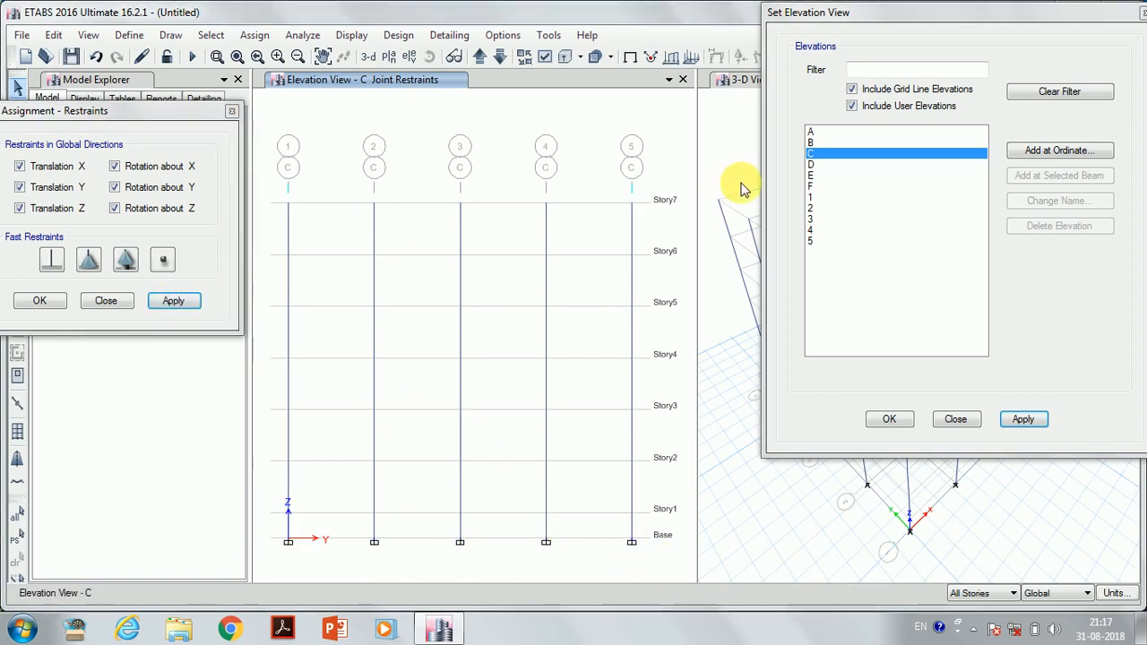
# Switch to elevation D and apply fixed restraints to all of its base joints
pyautogui.click(825, 164)
pyautogui.click(1022, 420)
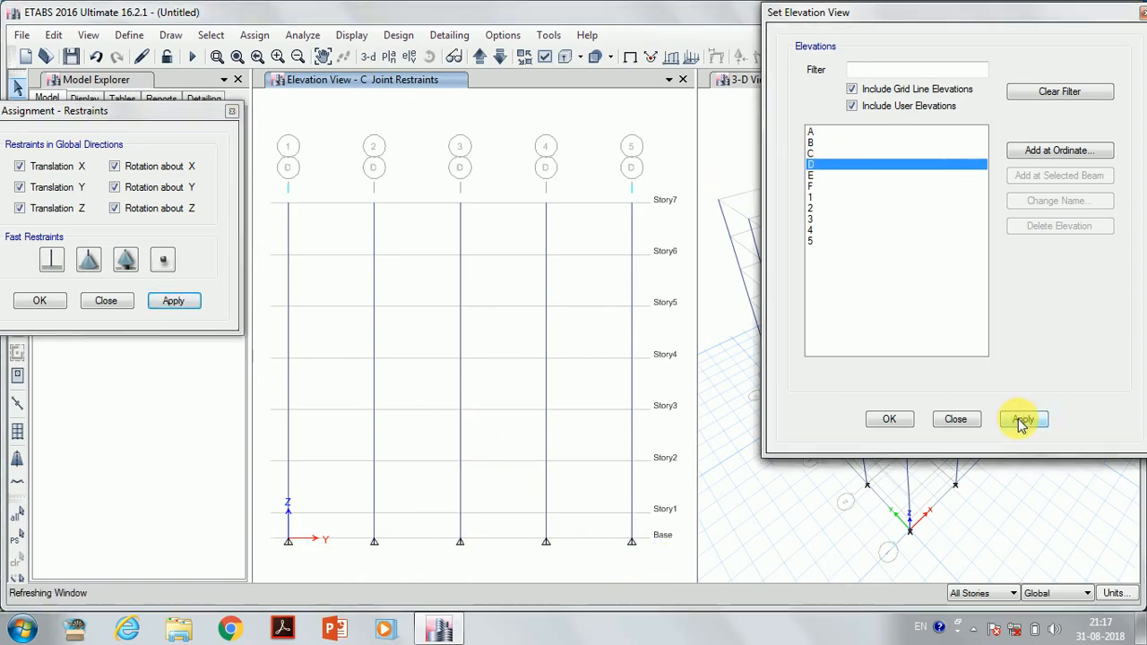
pyautogui.moveTo(275, 532); pyautogui.dragTo(683, 564)
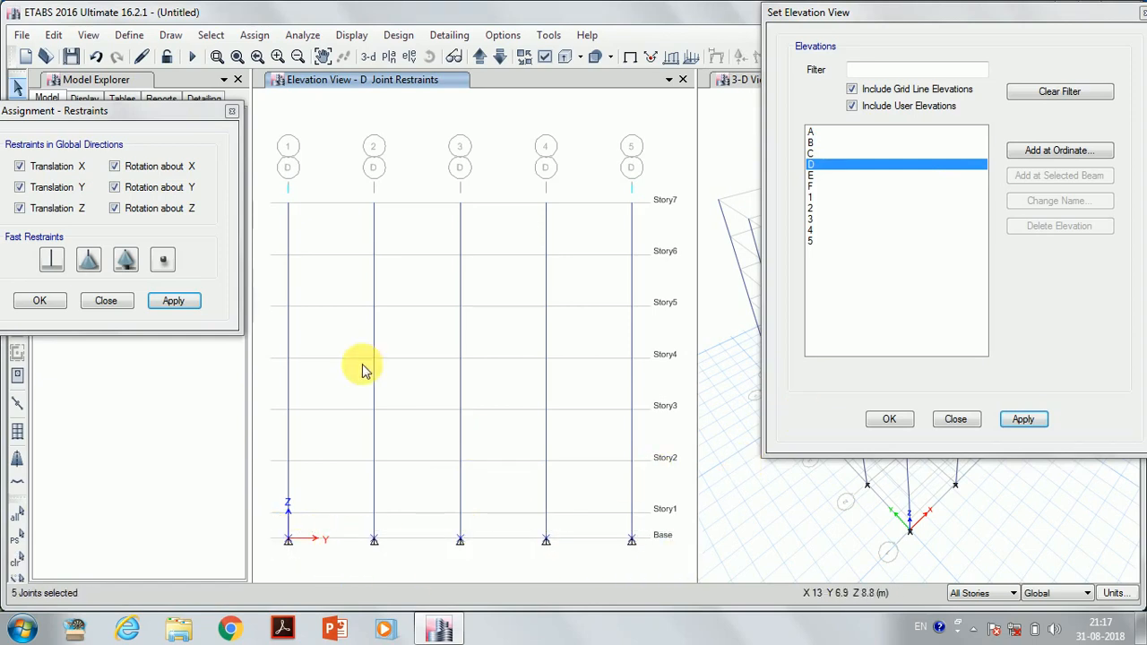
pyautogui.click(183, 310)
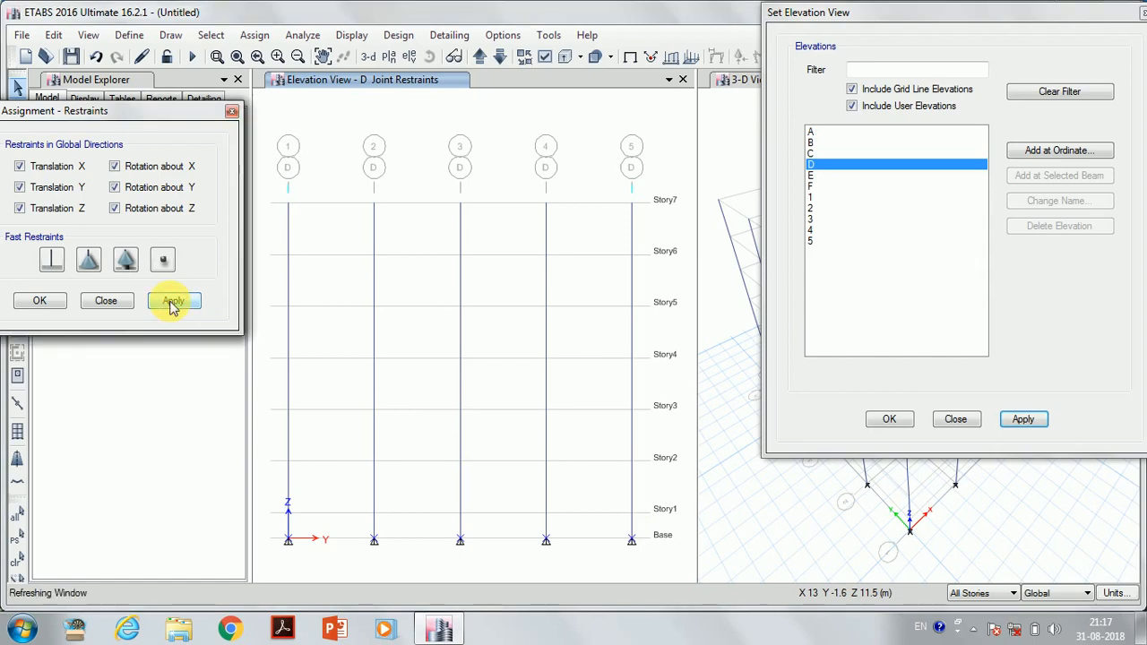
# Switch to elevation E and apply fixed restraints to all of its base joints
pyautogui.click(833, 174)
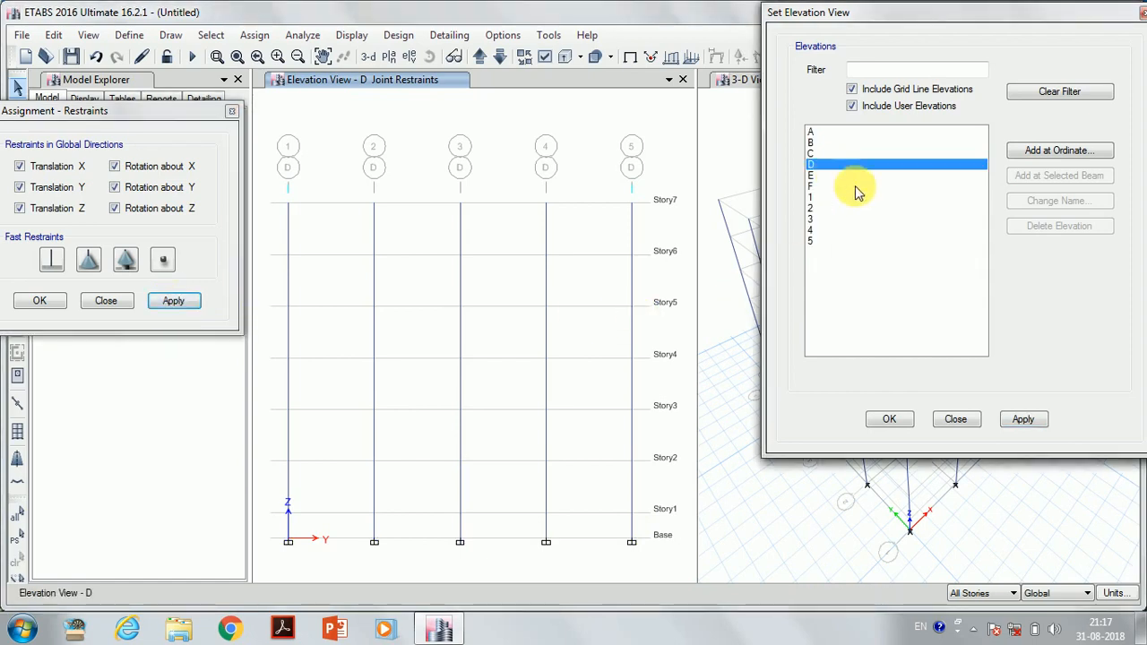
pyautogui.click(1024, 420)
pyautogui.moveTo(262, 531); pyautogui.dragTo(678, 565)
pyautogui.click(172, 303)
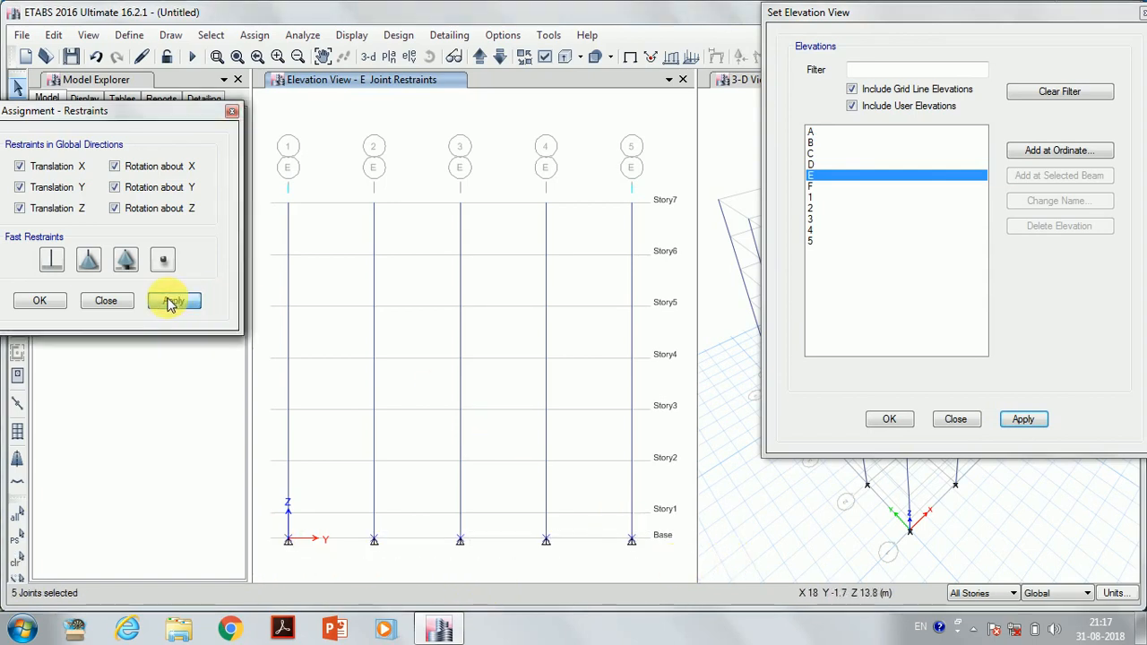
# Switch to elevation F, apply fixed restraints to all of its base joints, and close the restraint and elevation dialogs
pyautogui.click(833, 188)
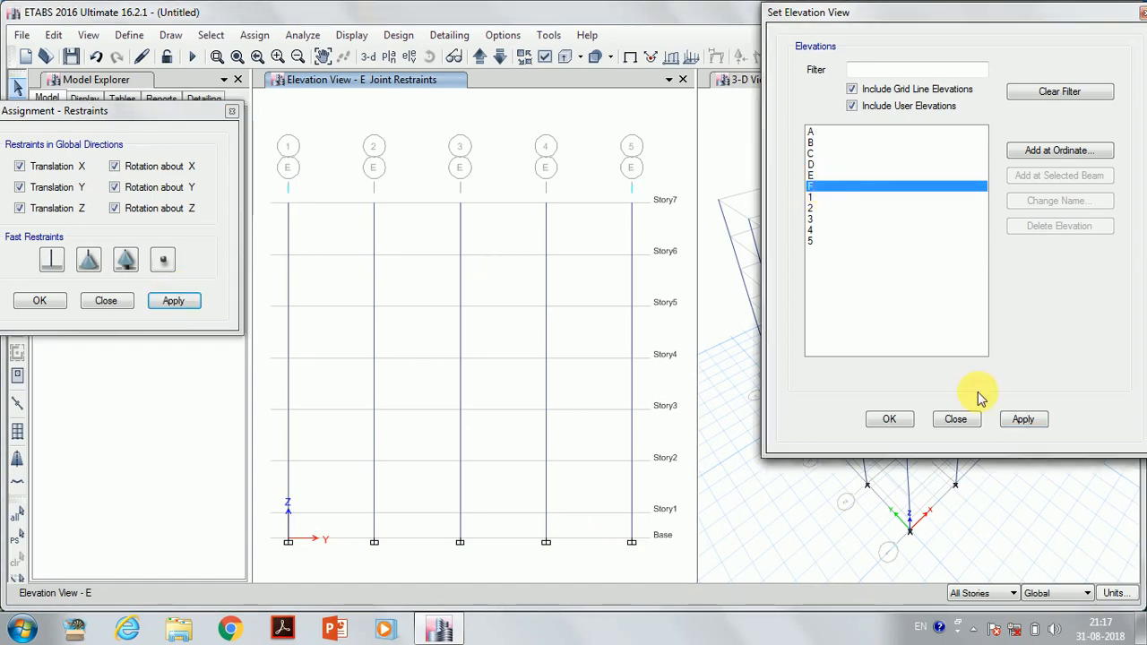
pyautogui.click(1012, 425)
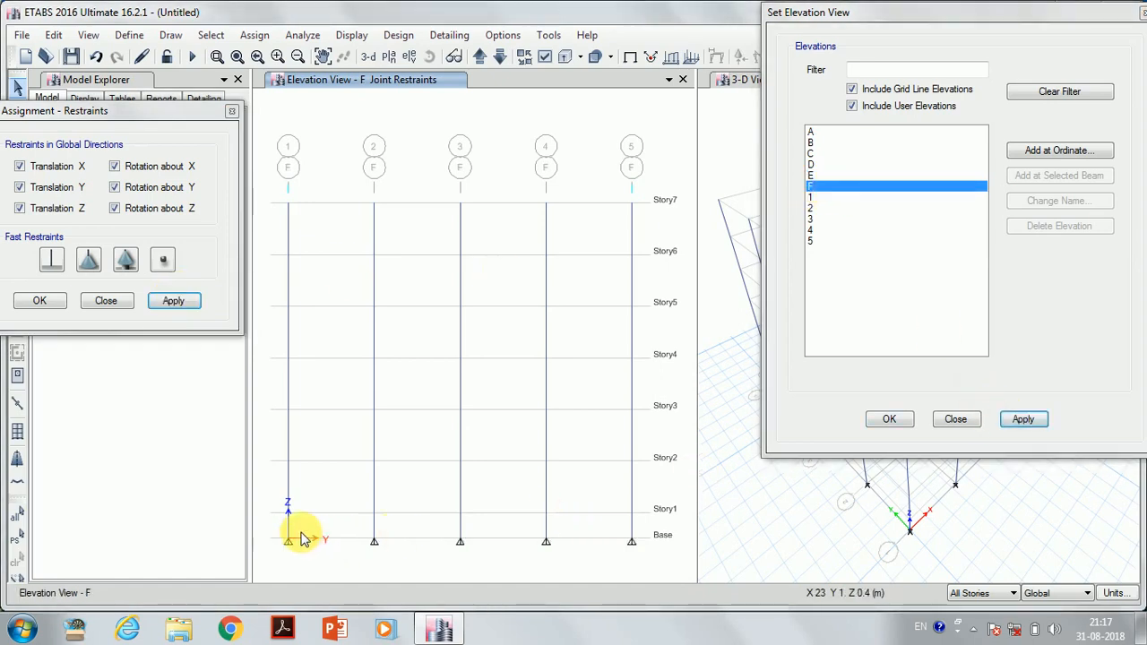
pyautogui.moveTo(262, 529); pyautogui.dragTo(661, 579)
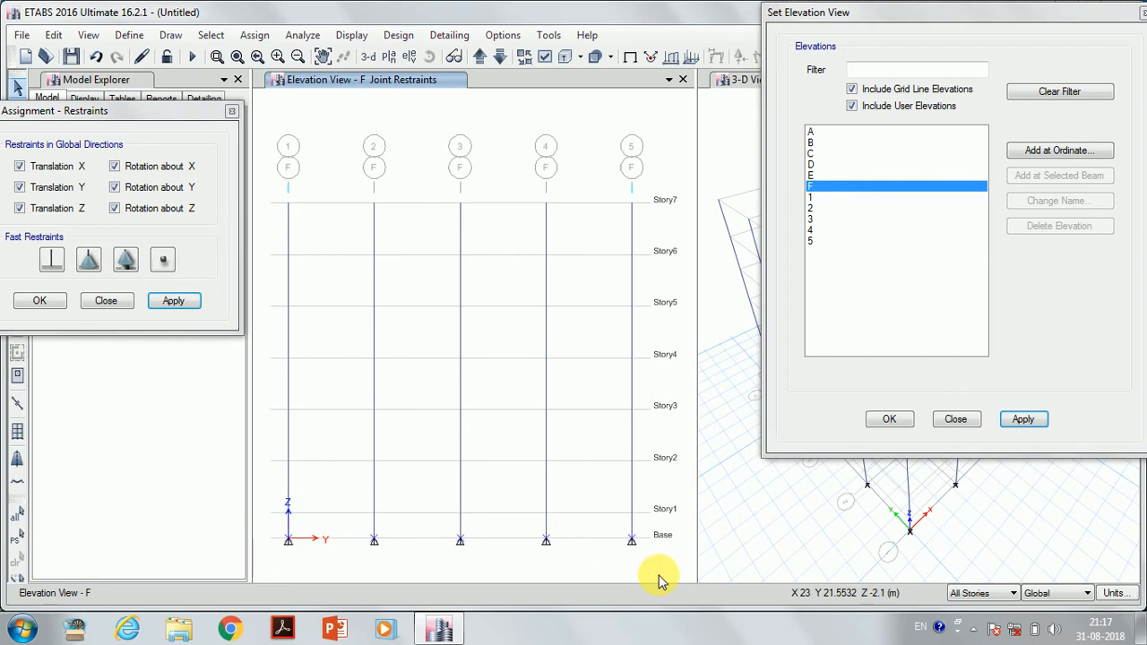
pyautogui.click(173, 302)
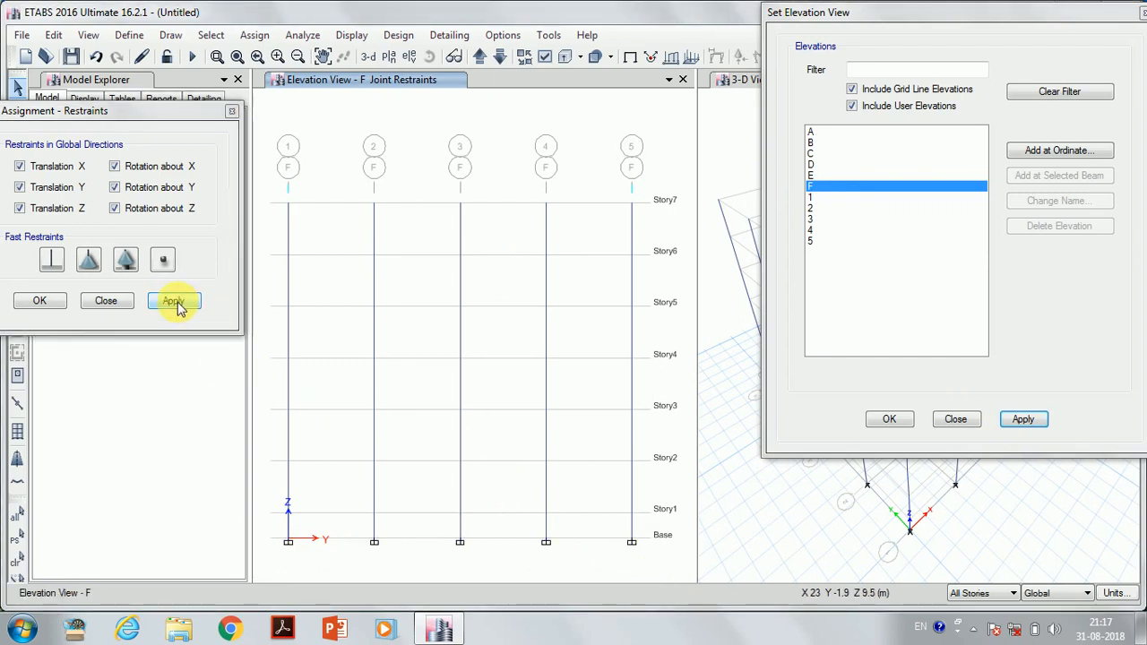
pyautogui.click(102, 302)
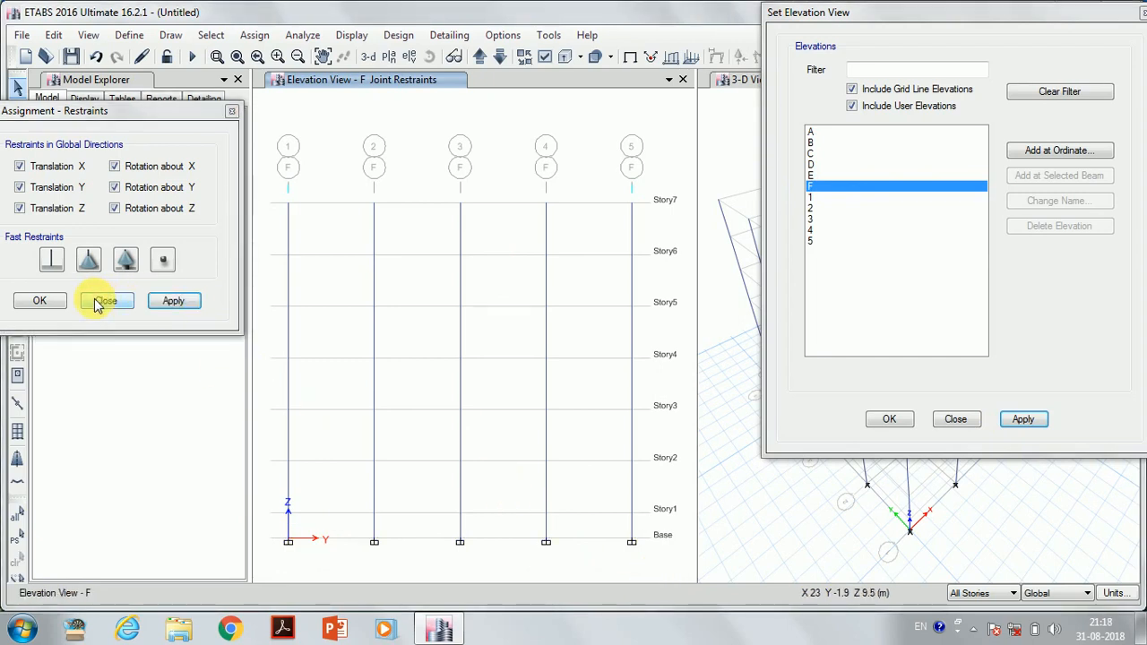
pyautogui.click(958, 421)
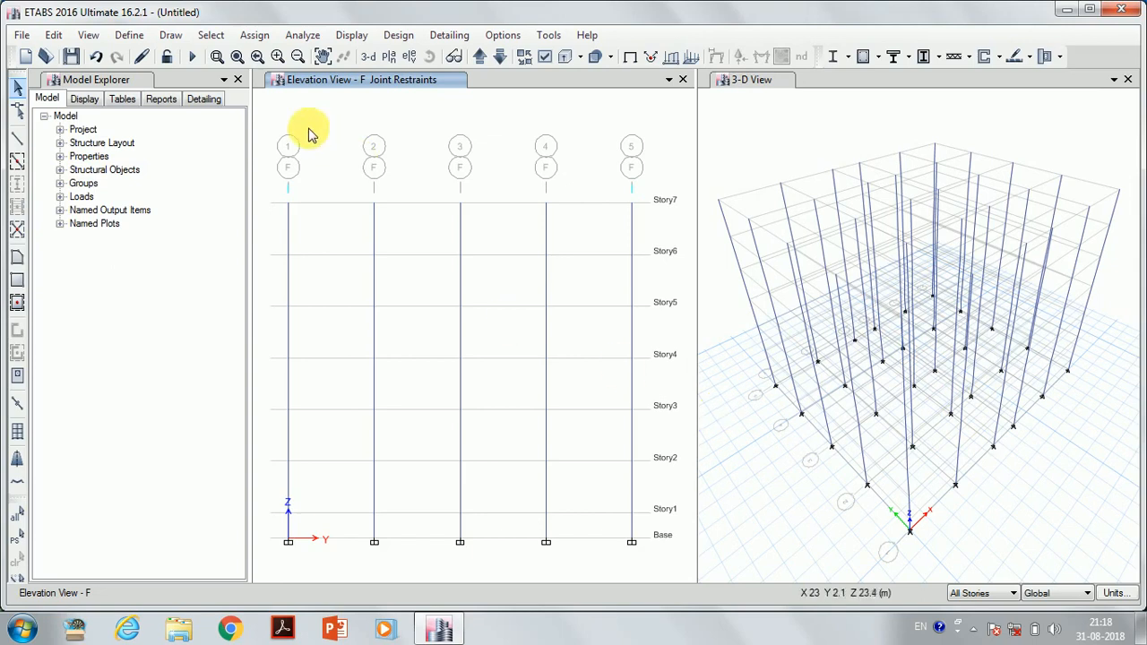
# Quick-draw beams with section Beam 230 * 300 along all grid lines in the Story7 plan, applied to all stories
pyautogui.click(171, 36)
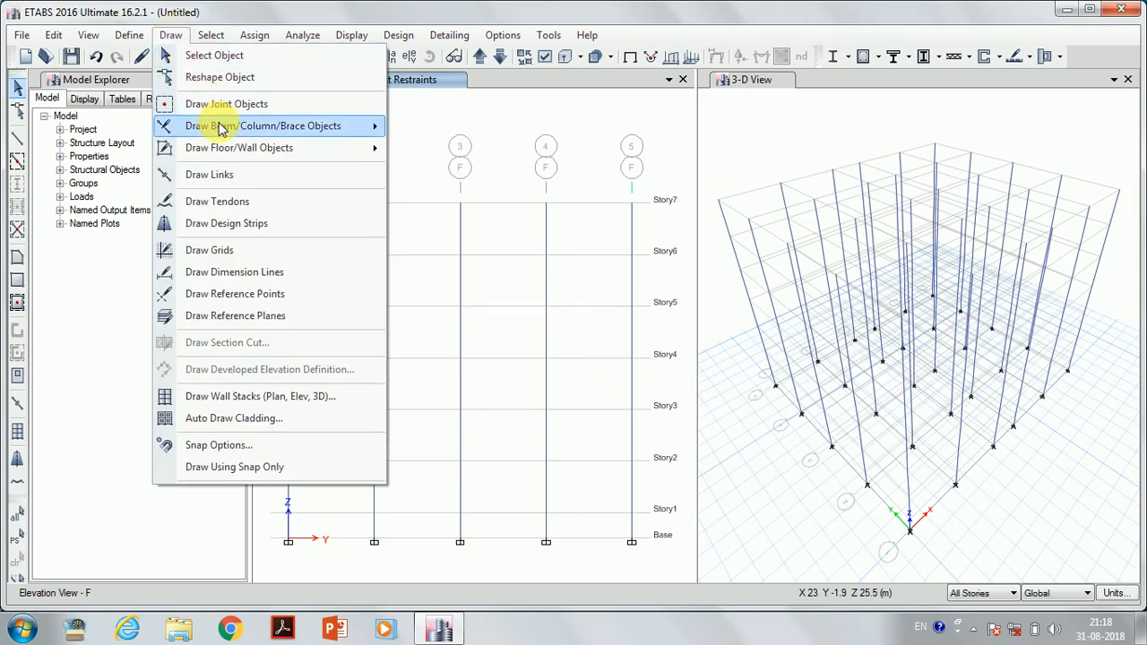
pyautogui.moveTo(359, 125)
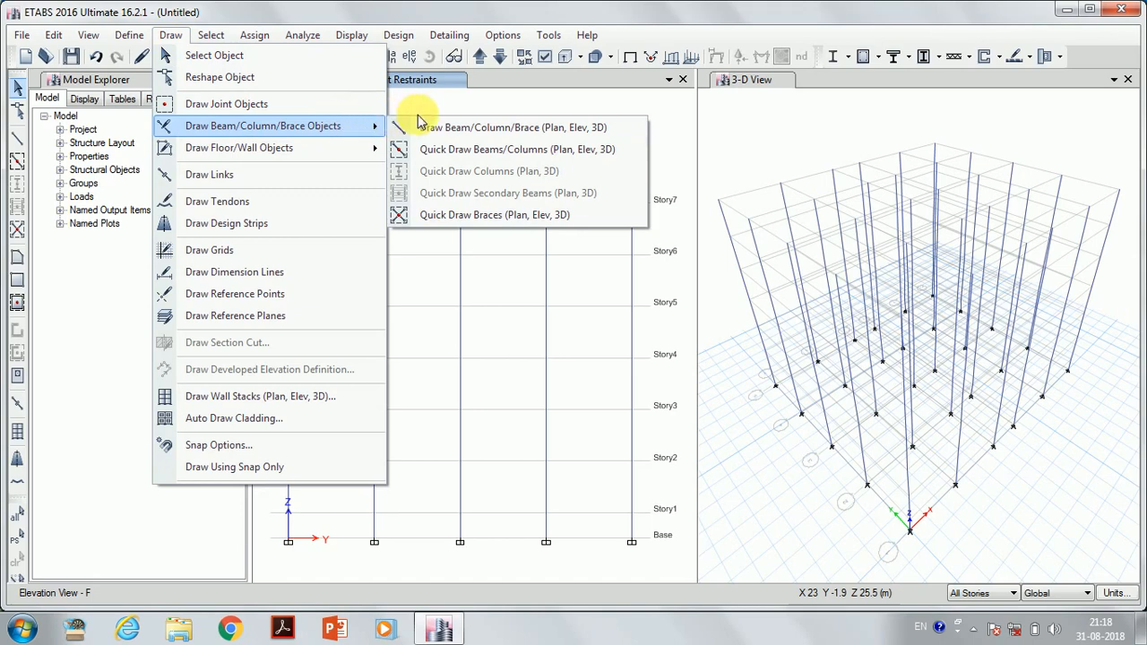
pyautogui.click(480, 152)
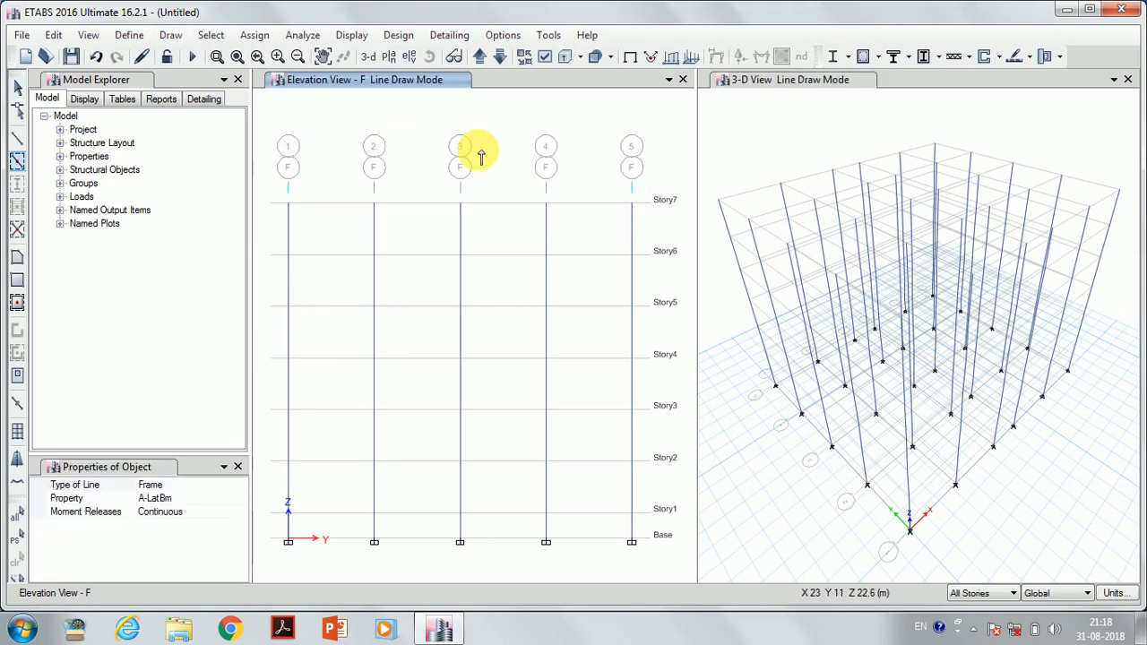
pyautogui.click(389, 56)
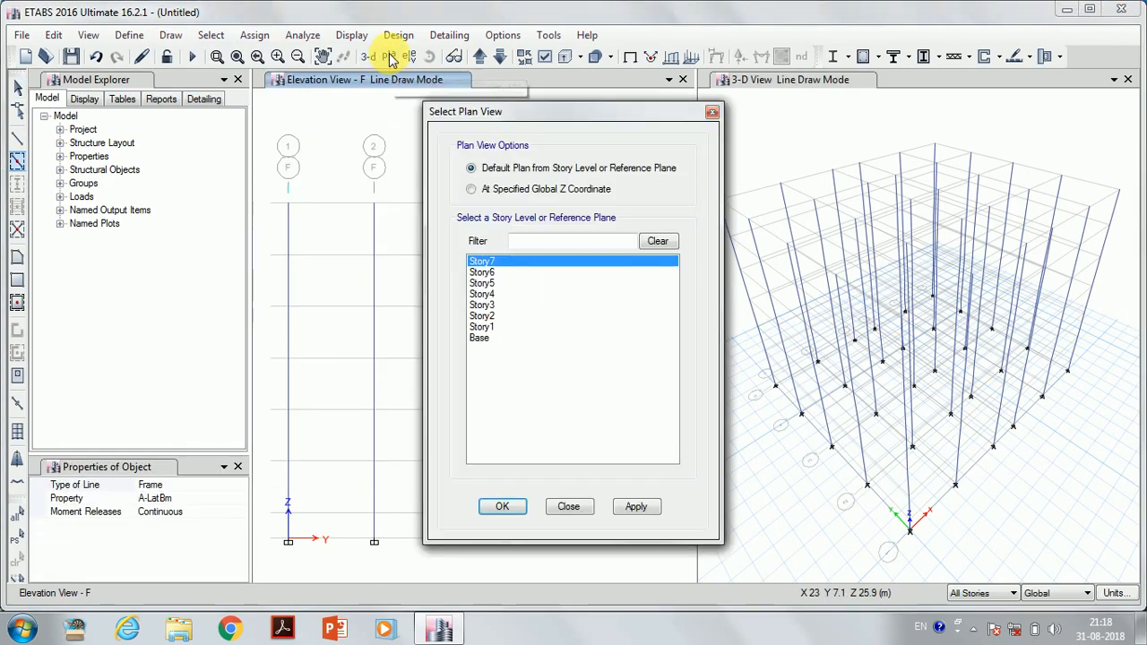
pyautogui.click(638, 508)
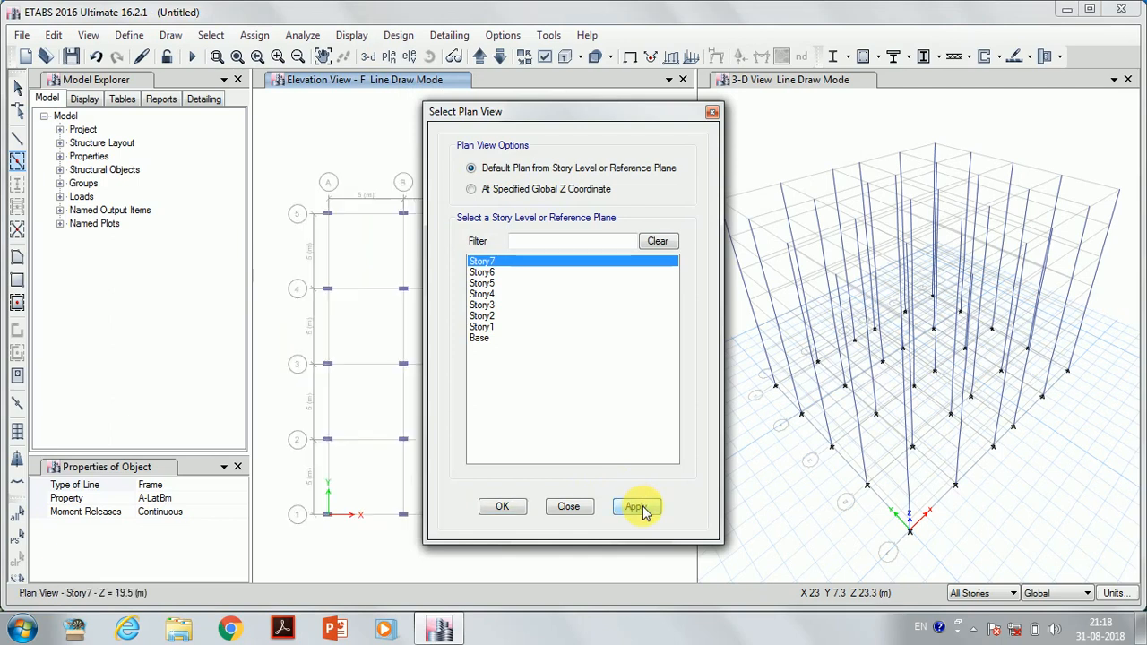
pyautogui.click(570, 508)
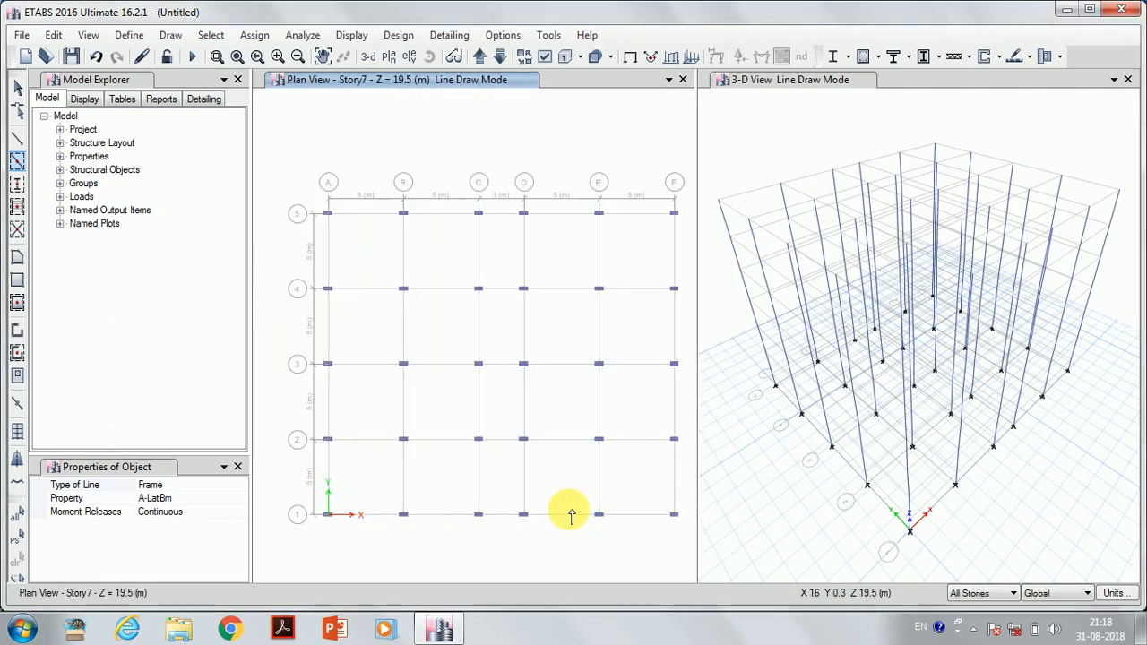
pyautogui.click(186, 500)
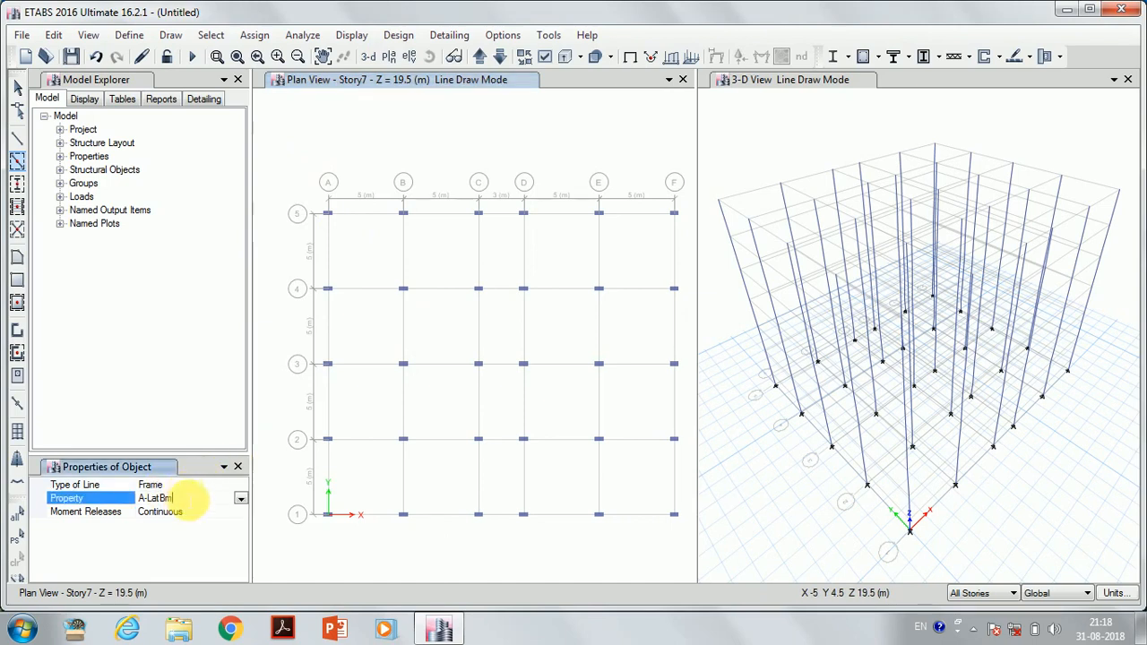
pyautogui.click(241, 498)
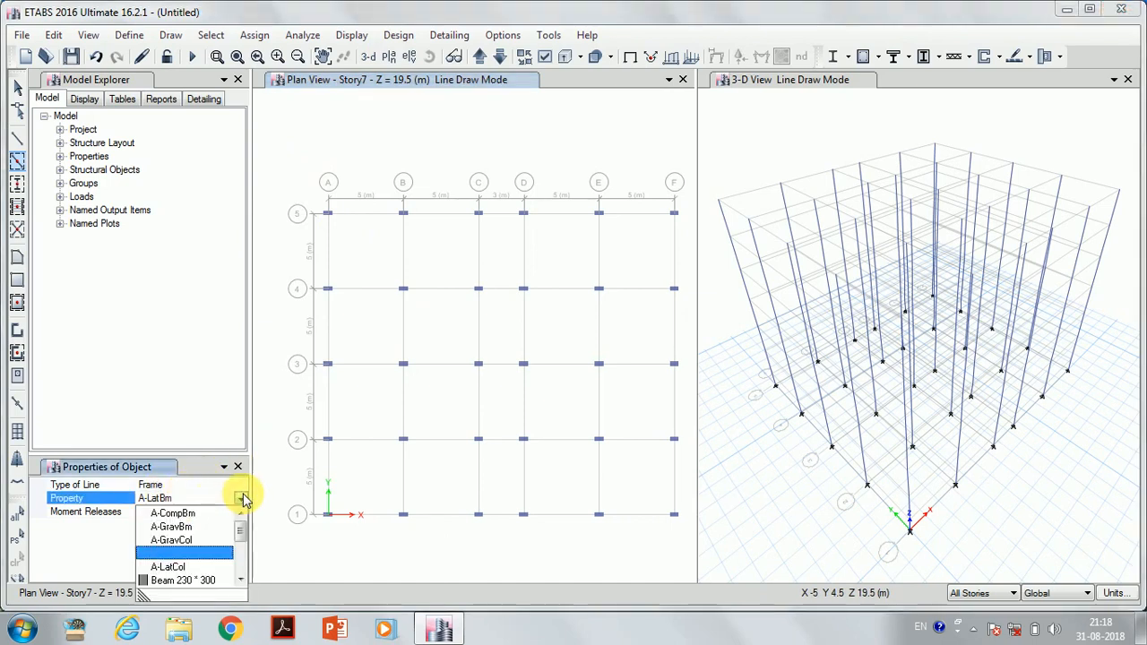
pyautogui.click(199, 581)
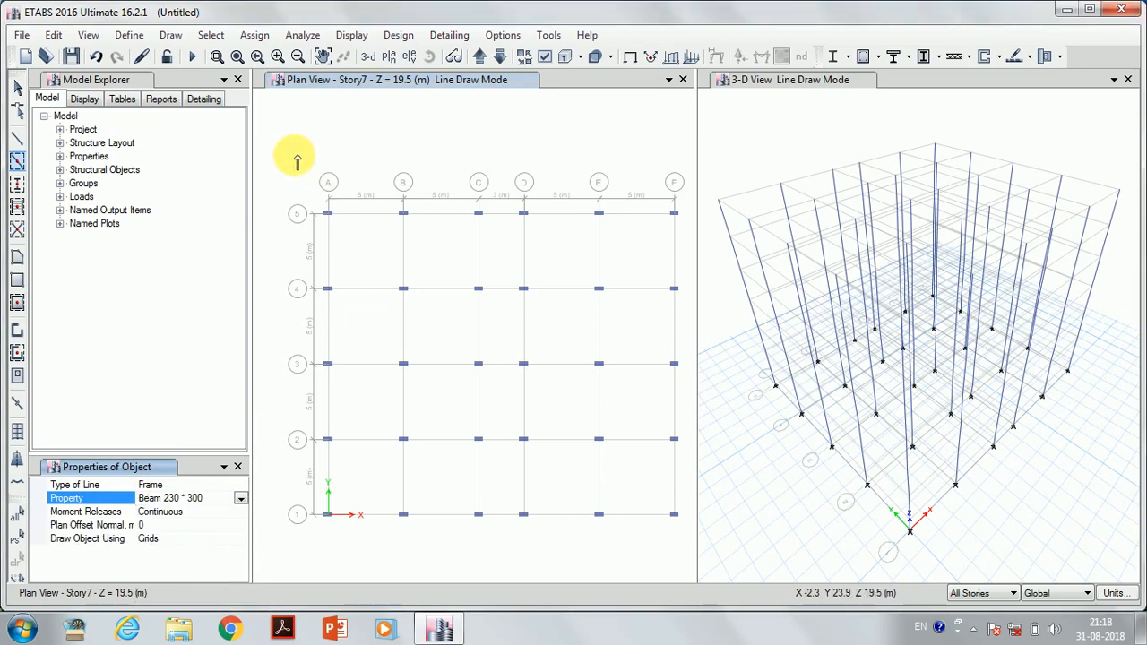
pyautogui.moveTo(294, 154)
pyautogui.mouseDown()
pyautogui.moveTo(569, 485)
pyautogui.moveTo(627, 538)
pyautogui.moveTo(687, 560)
pyautogui.mouseUp()
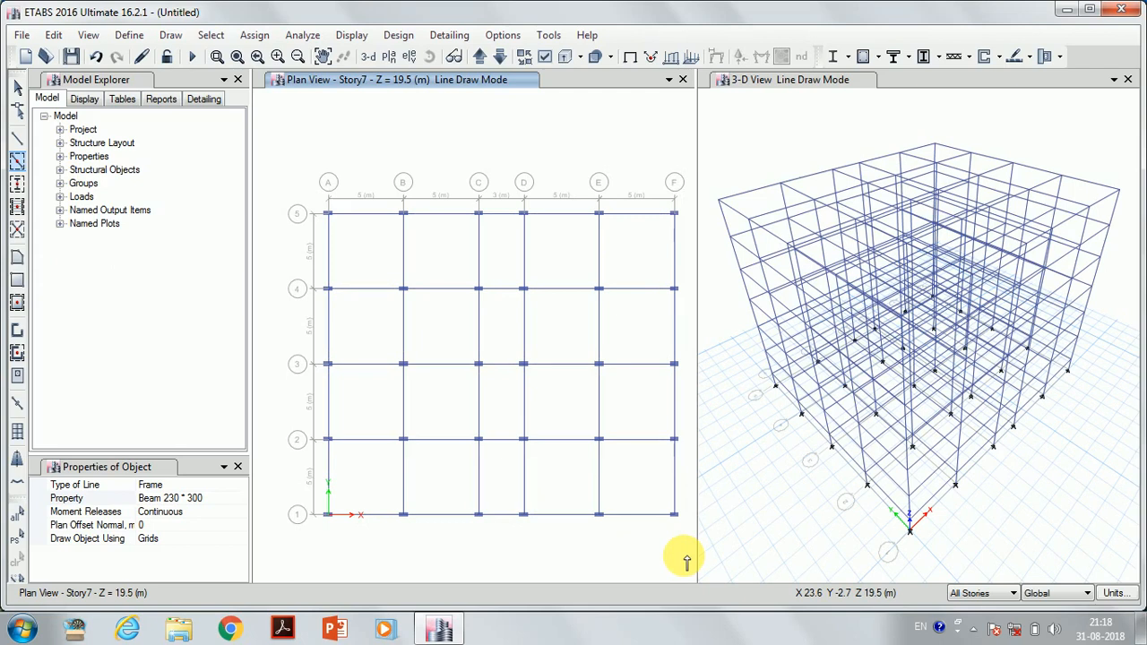
# Set drawing to apply to Similar Stories and change Story1's Similar To setting to None in the story data
pyautogui.click(985, 594)
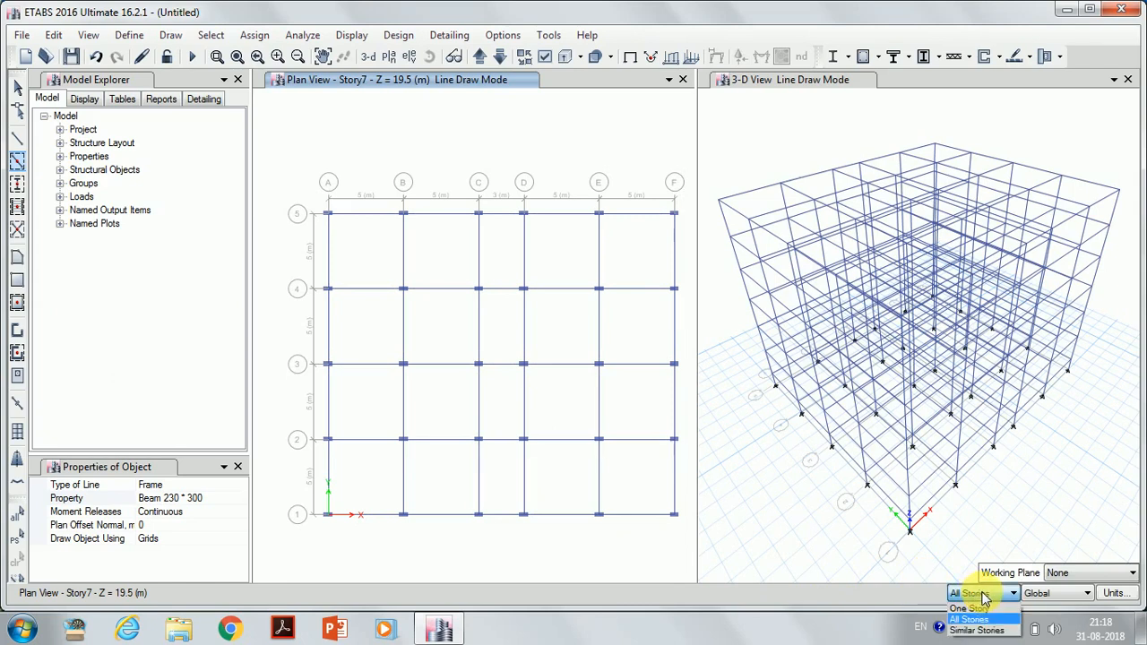
pyautogui.click(977, 630)
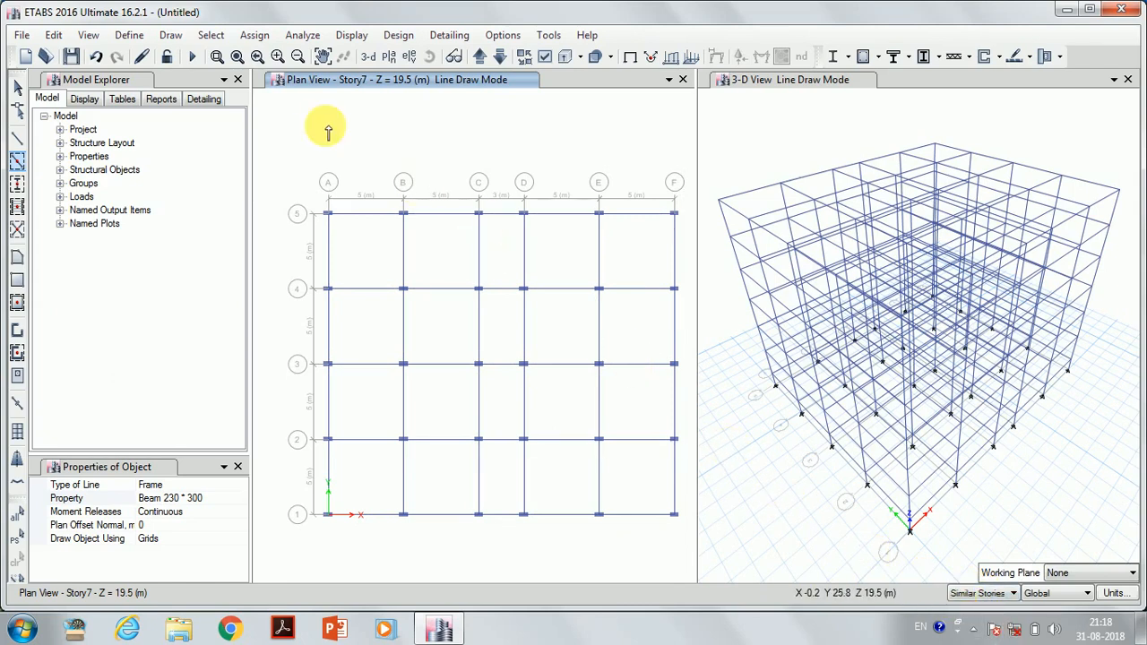
pyautogui.click(54, 36)
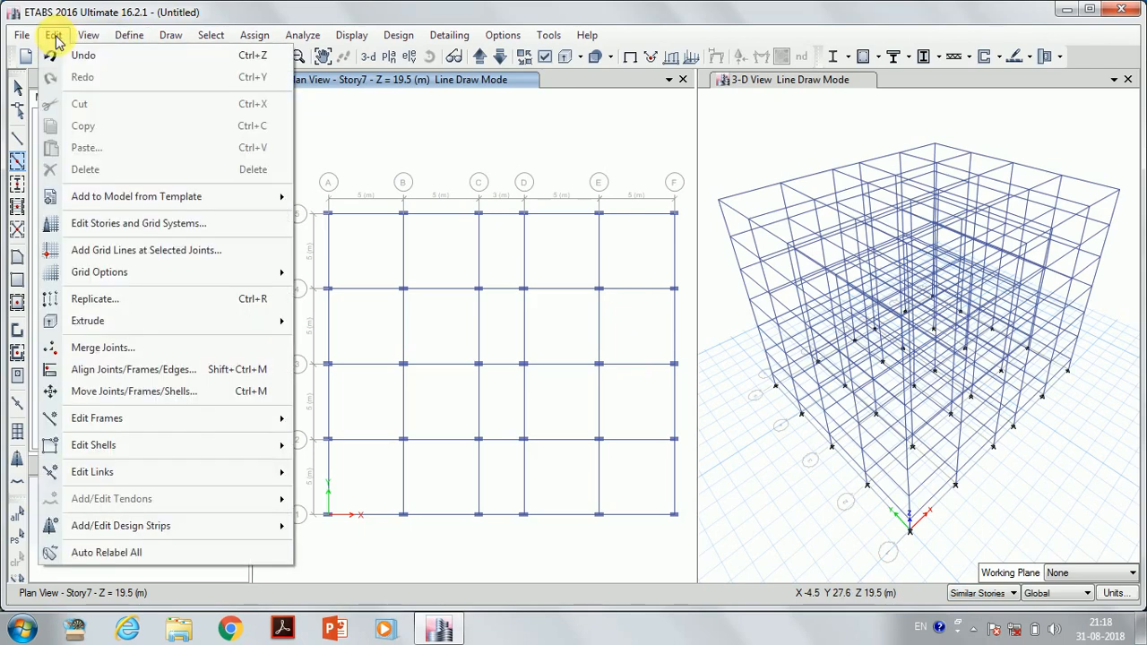
pyautogui.click(186, 231)
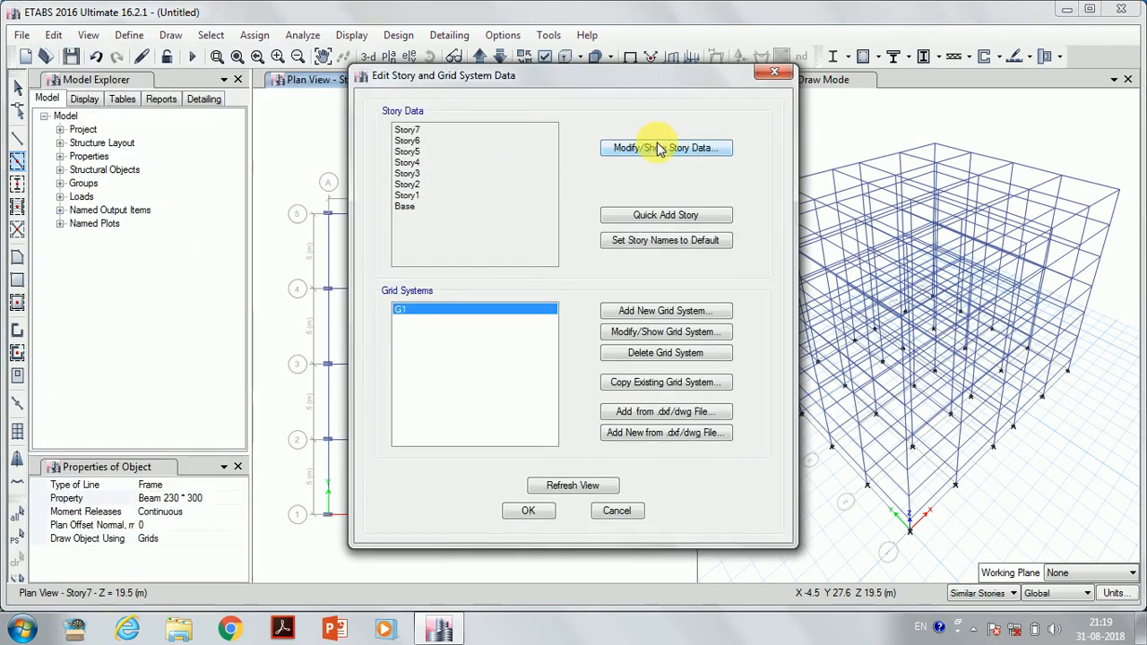
pyautogui.click(658, 148)
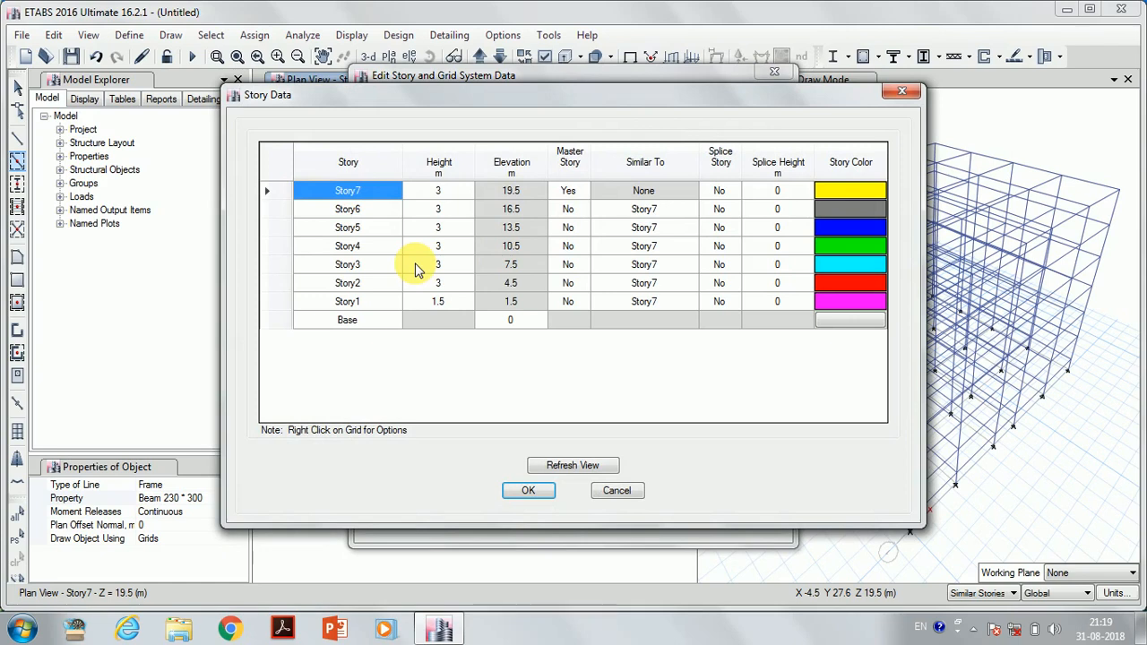
pyautogui.click(683, 299)
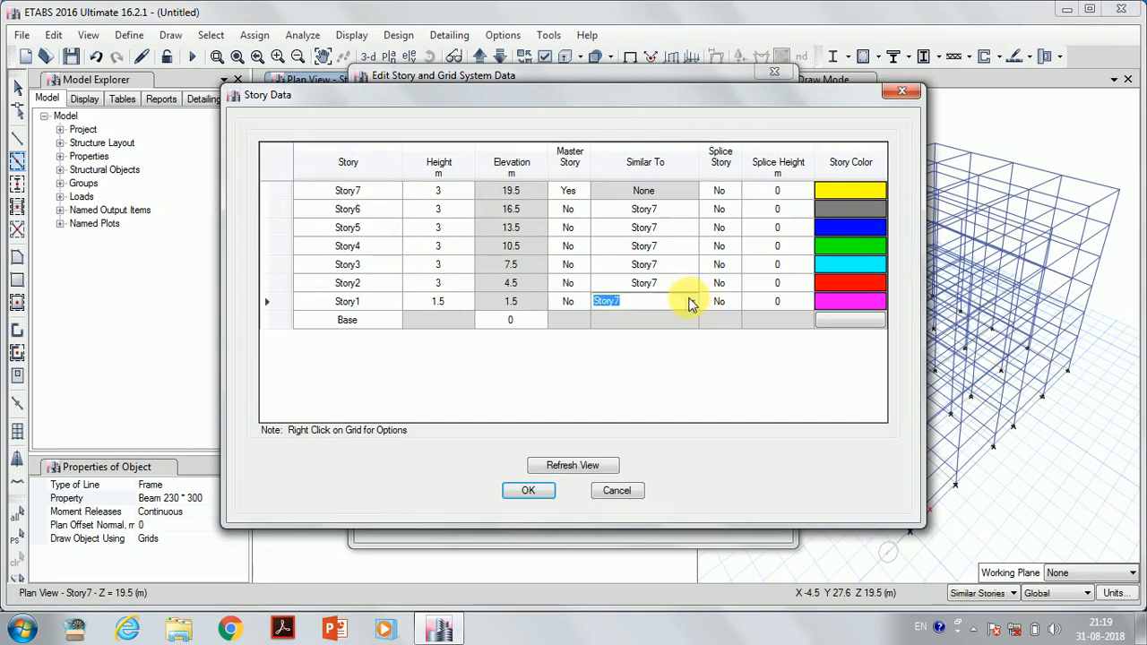
pyautogui.click(690, 303)
pyautogui.click(638, 320)
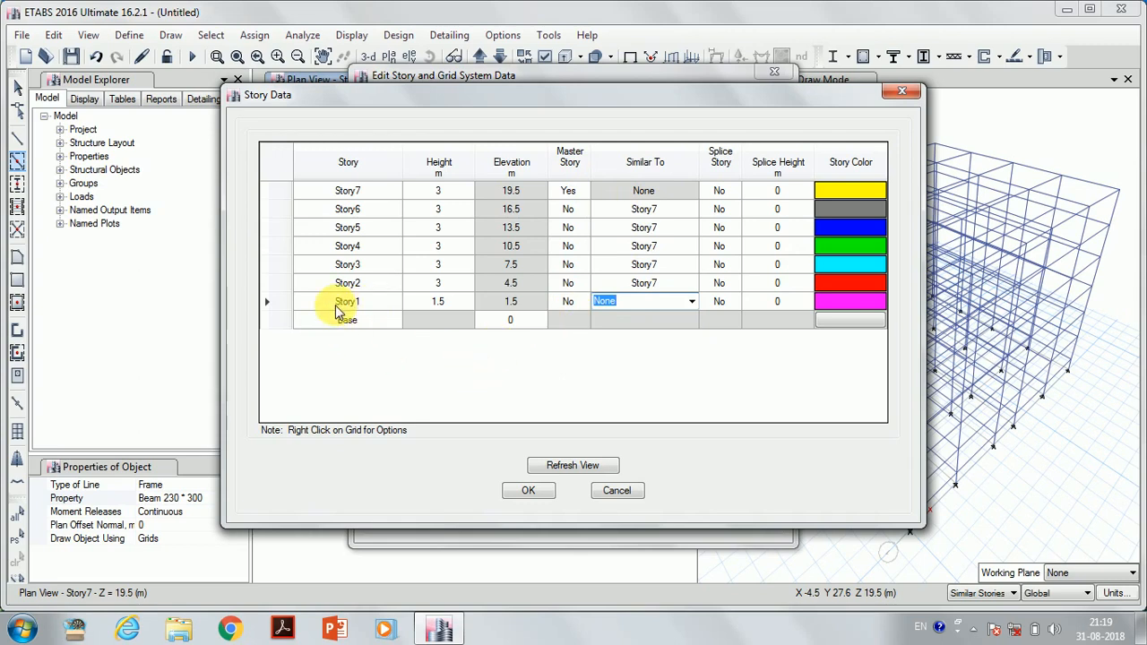
pyautogui.click(528, 491)
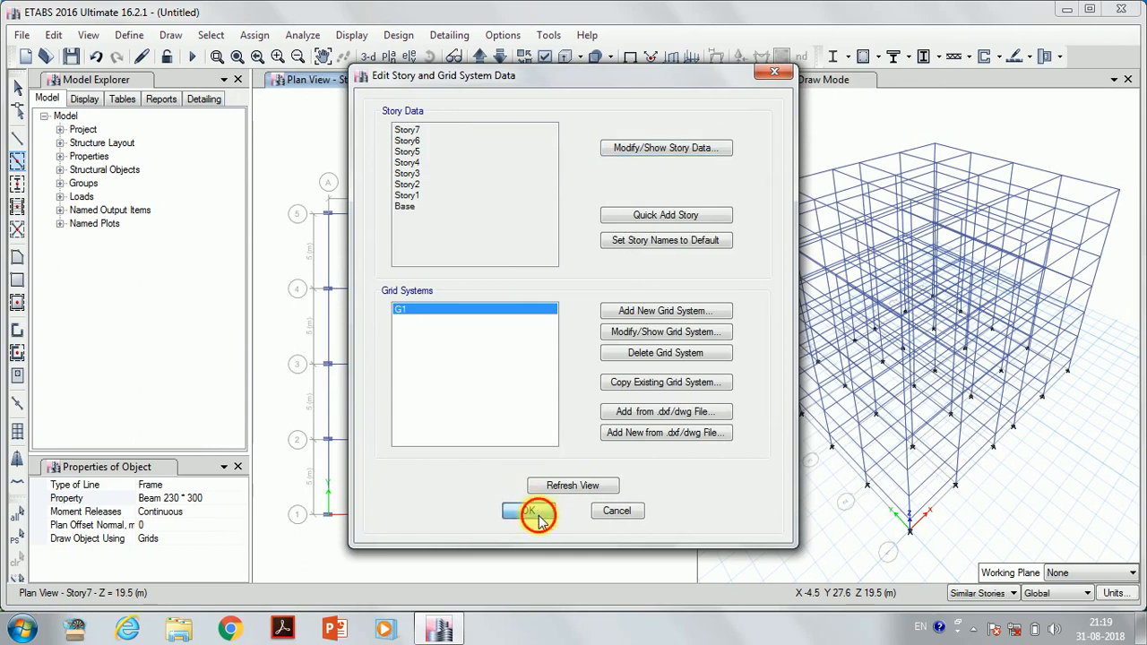
pyautogui.click(532, 513)
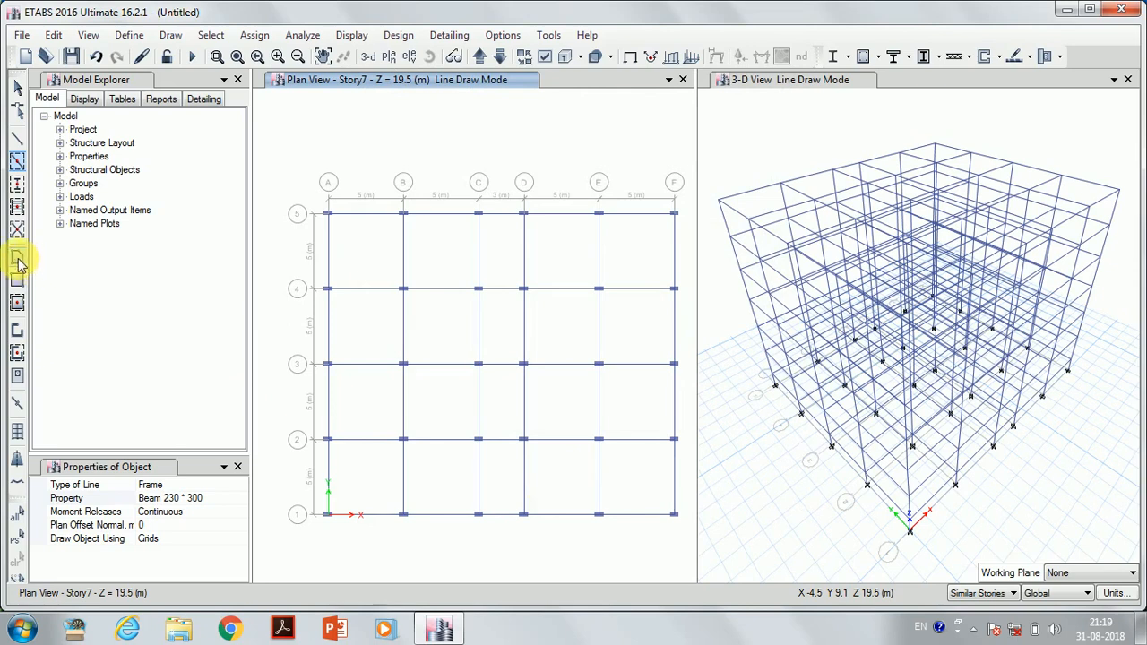
# Quick-draw floor panels with the Slab property between grids 4 and 5 in bays A–B, B–C, D–E and E–F
pyautogui.click(17, 302)
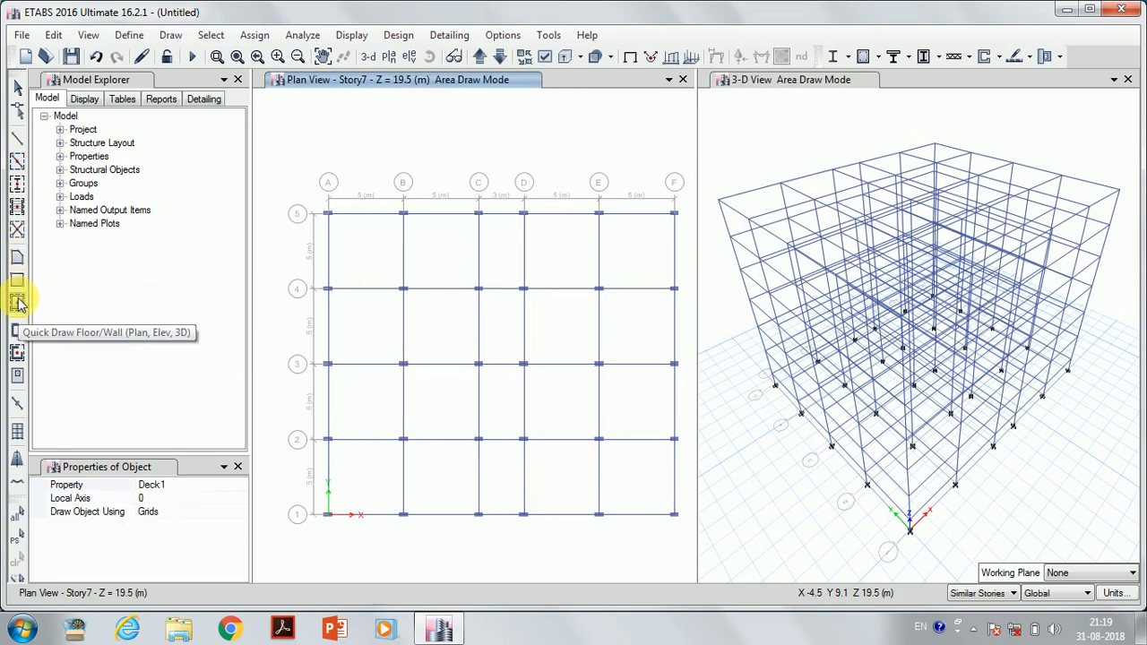
pyautogui.click(152, 485)
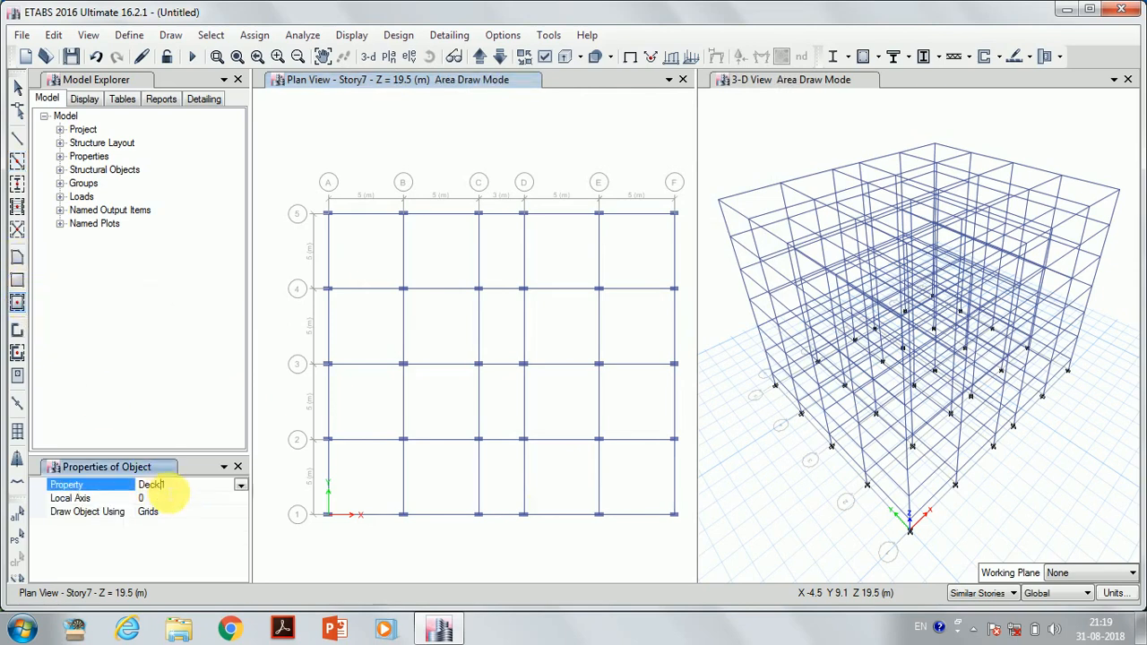
pyautogui.click(240, 486)
pyautogui.click(177, 543)
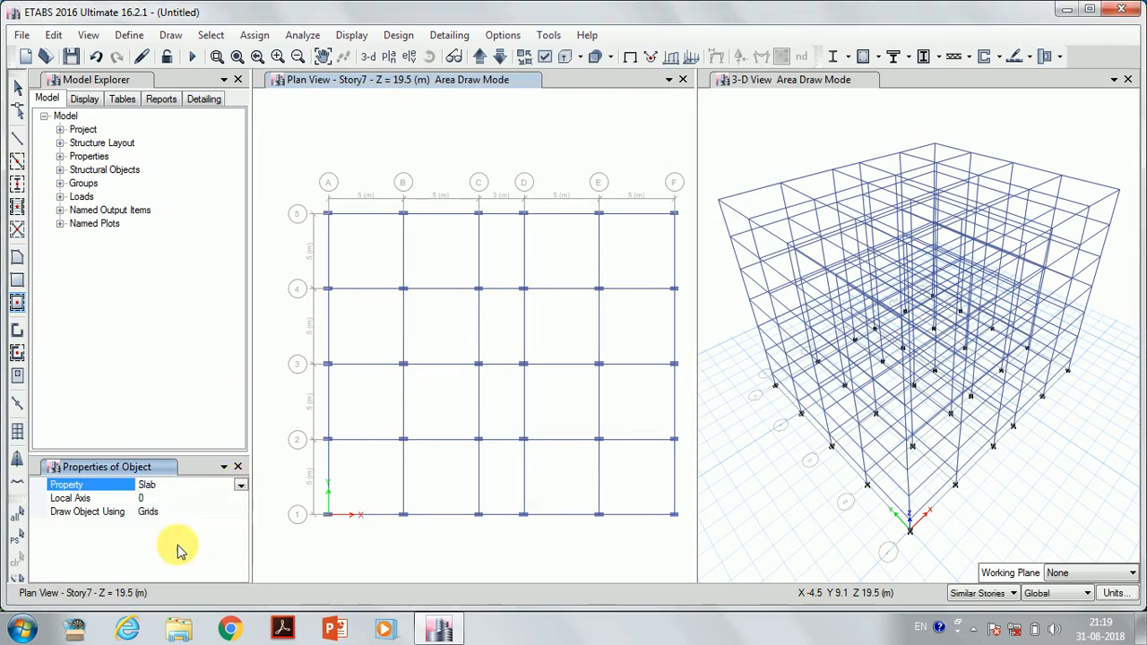
pyautogui.click(377, 242)
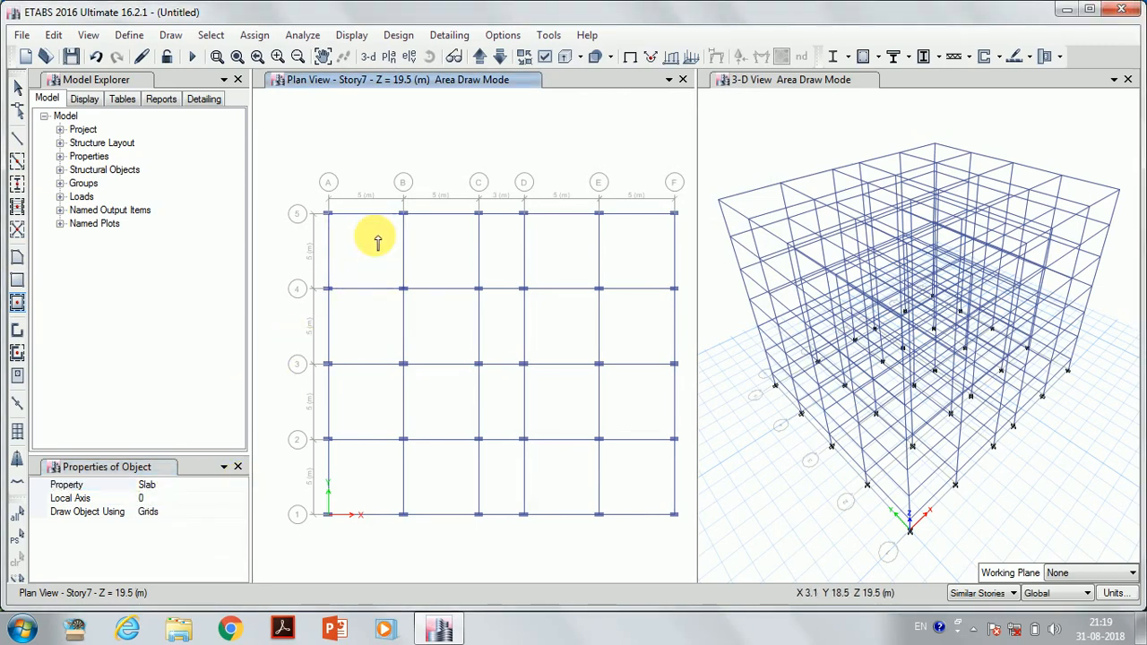
pyautogui.click(450, 238)
pyautogui.click(558, 236)
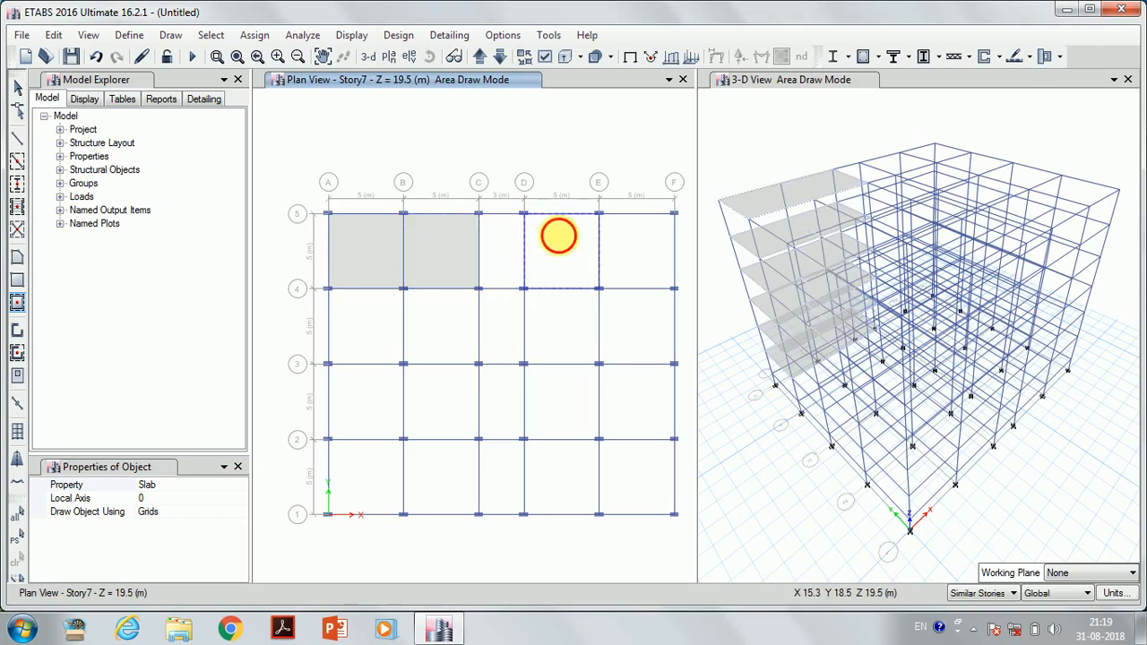
pyautogui.click(635, 244)
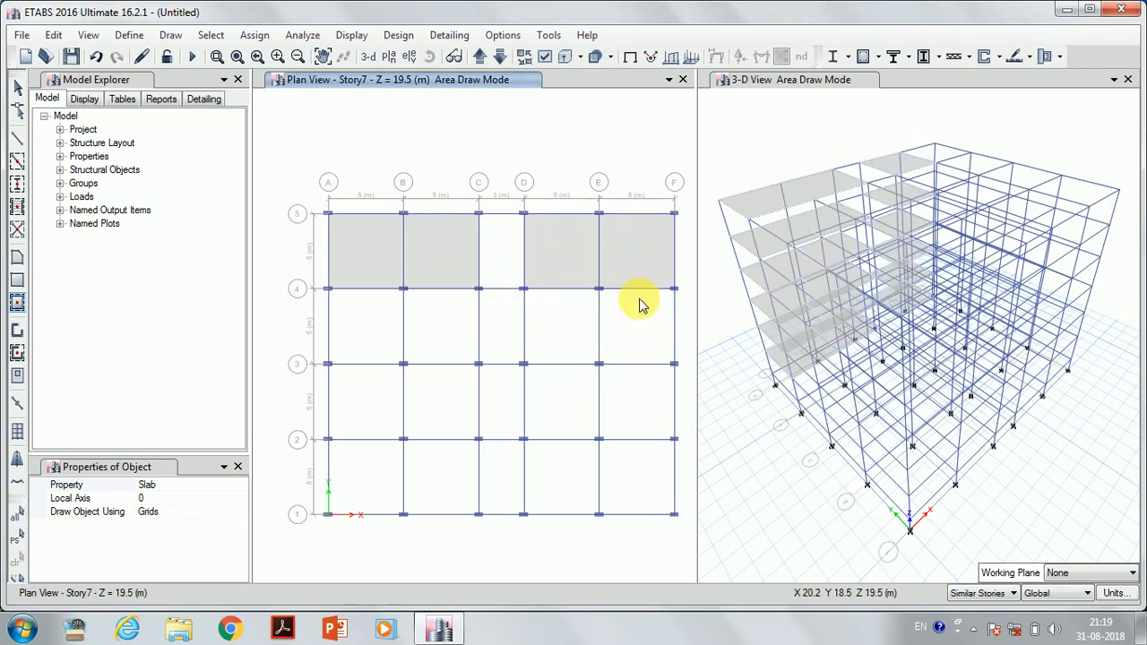
# Add Slab floor panels in all five bays between grids 3 and 4 on the similar stories
pyautogui.click(656, 343)
pyautogui.click(556, 339)
pyautogui.click(496, 332)
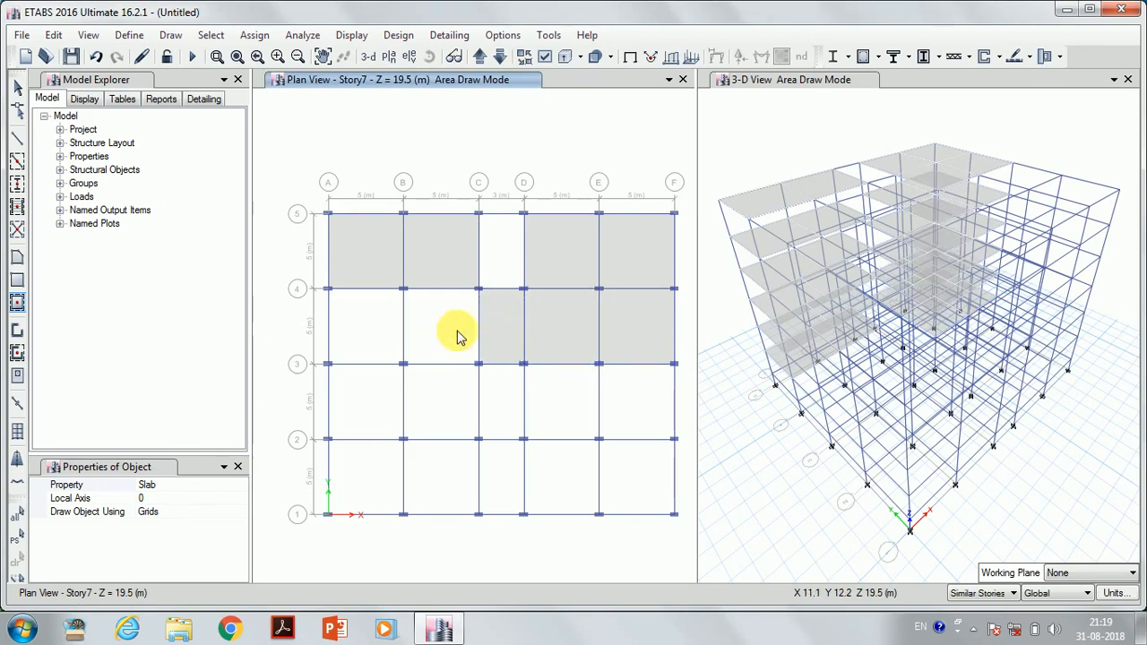
pyautogui.click(453, 333)
pyautogui.click(371, 325)
# Add Slab floor panels in all five bays between grids 2 and 3
pyautogui.click(371, 397)
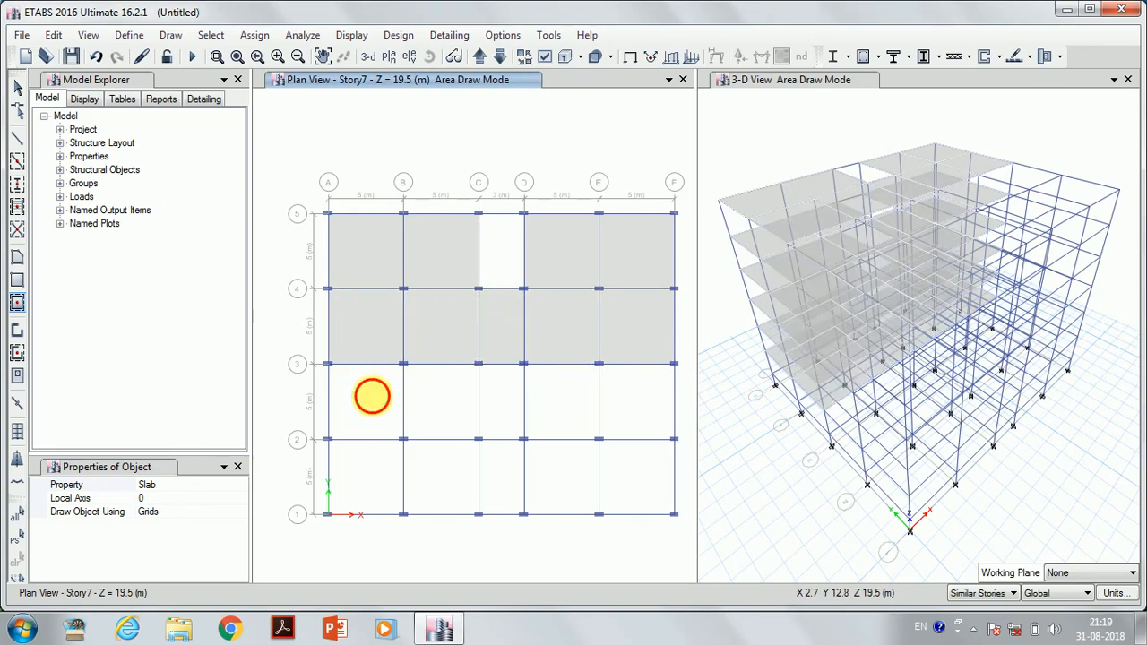
pyautogui.click(458, 404)
pyautogui.click(513, 402)
pyautogui.click(554, 404)
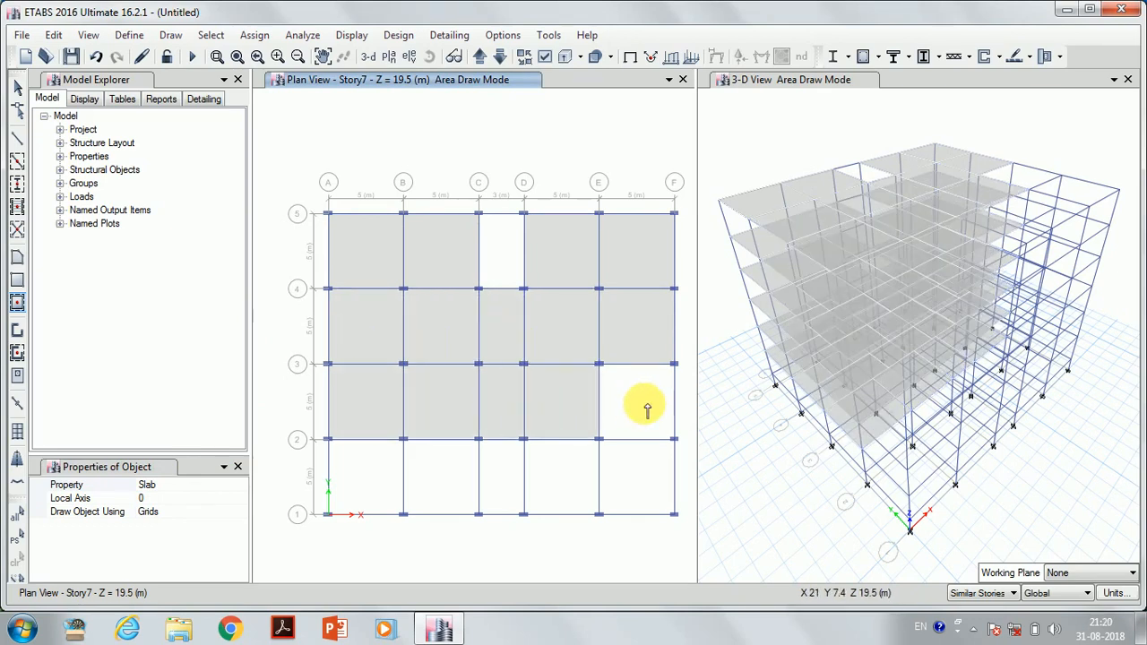
pyautogui.click(647, 409)
# Add Slab floor panels between grids 1 and 2 in bays A–B, B–C, D–E and E–F, leaving bay C–D open
pyautogui.click(640, 478)
pyautogui.click(542, 490)
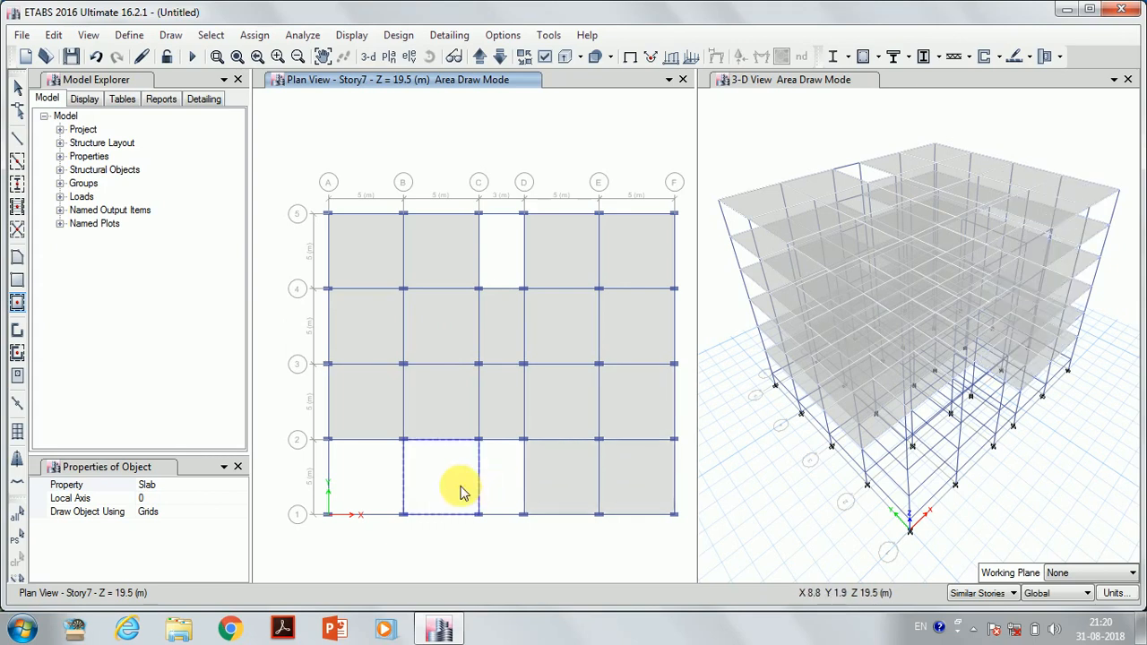
pyautogui.click(461, 489)
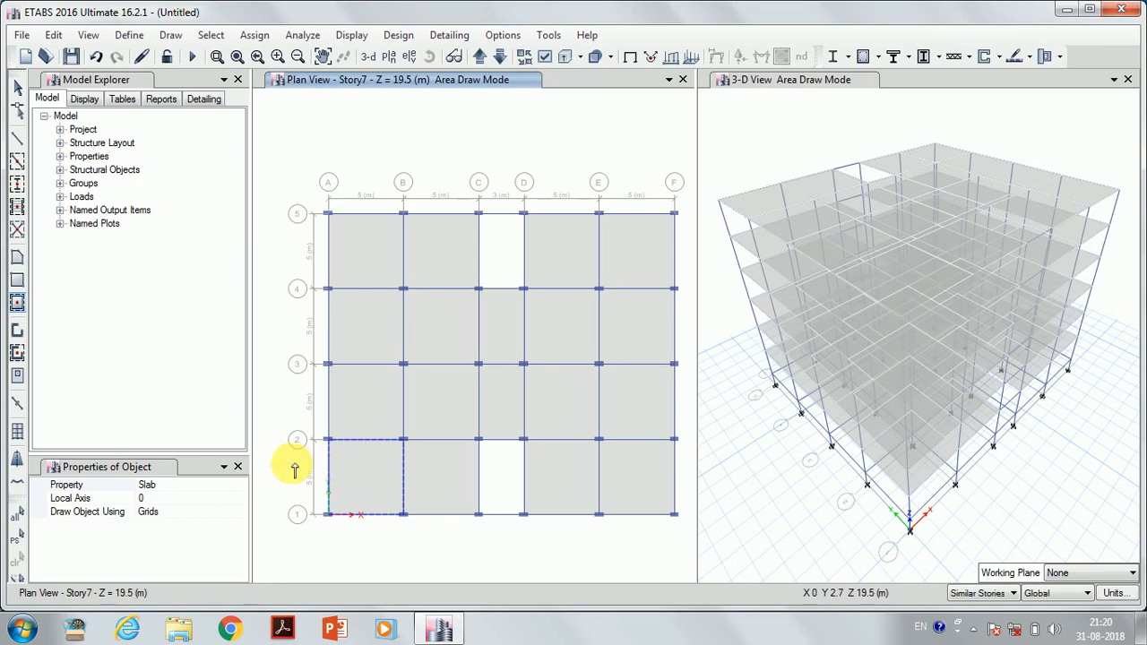
# Draw a U-shaped Shaer wall pier on all stories between grids C and D, open at grid 4 and extending 3 m towards grid 5
pyautogui.click(18, 331)
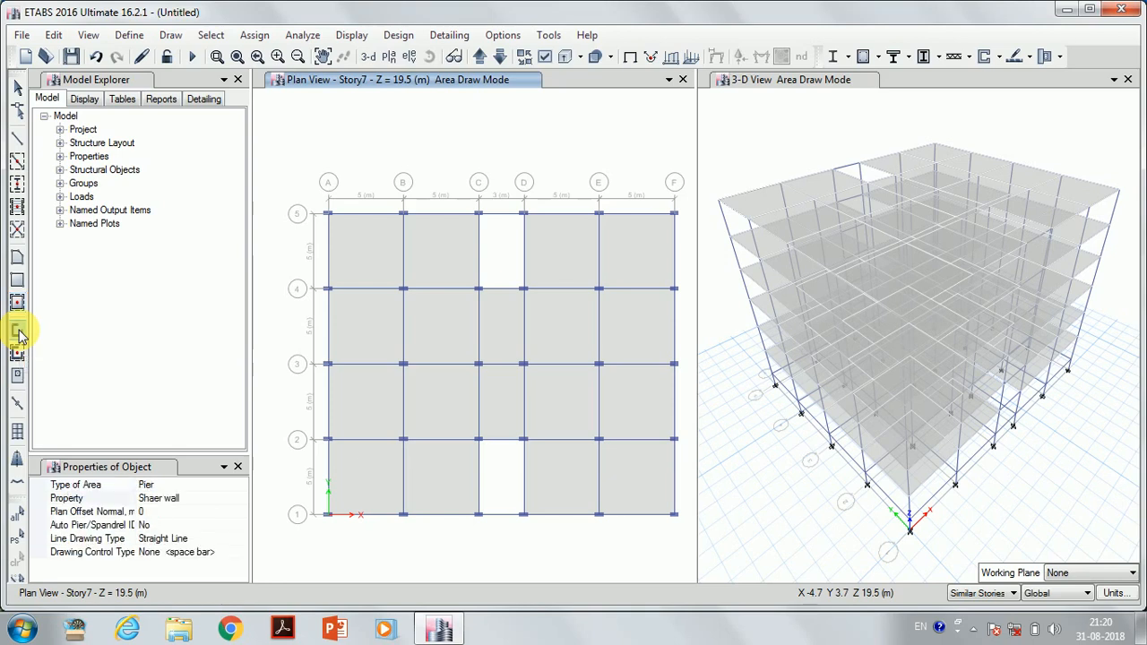
pyautogui.click(161, 498)
pyautogui.click(240, 498)
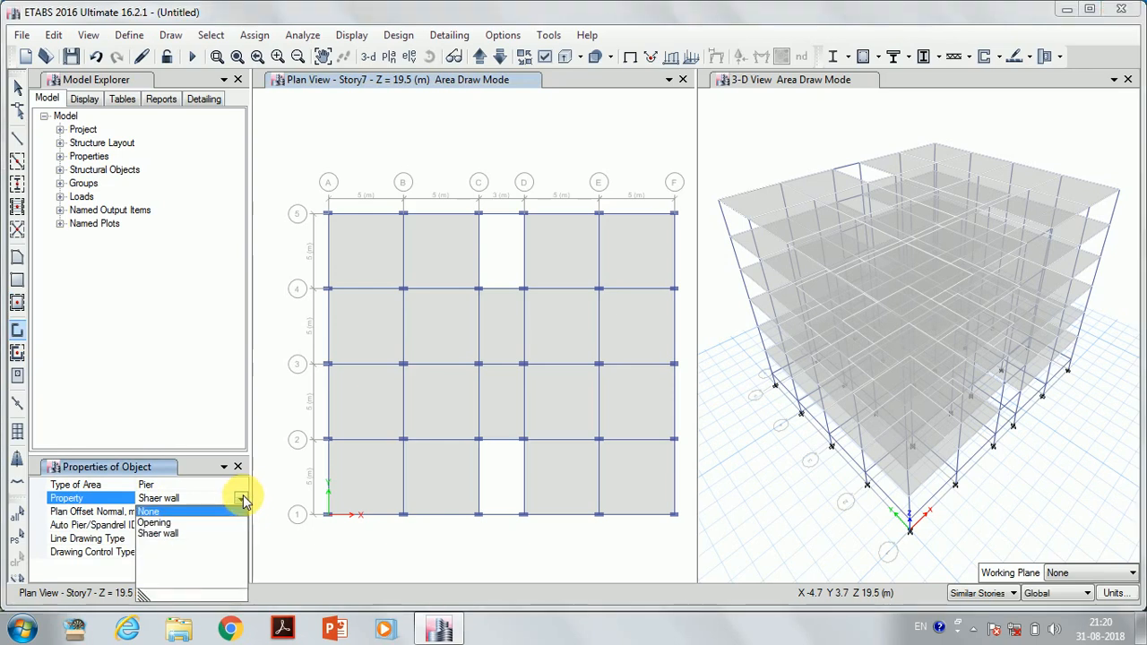
pyautogui.click(182, 535)
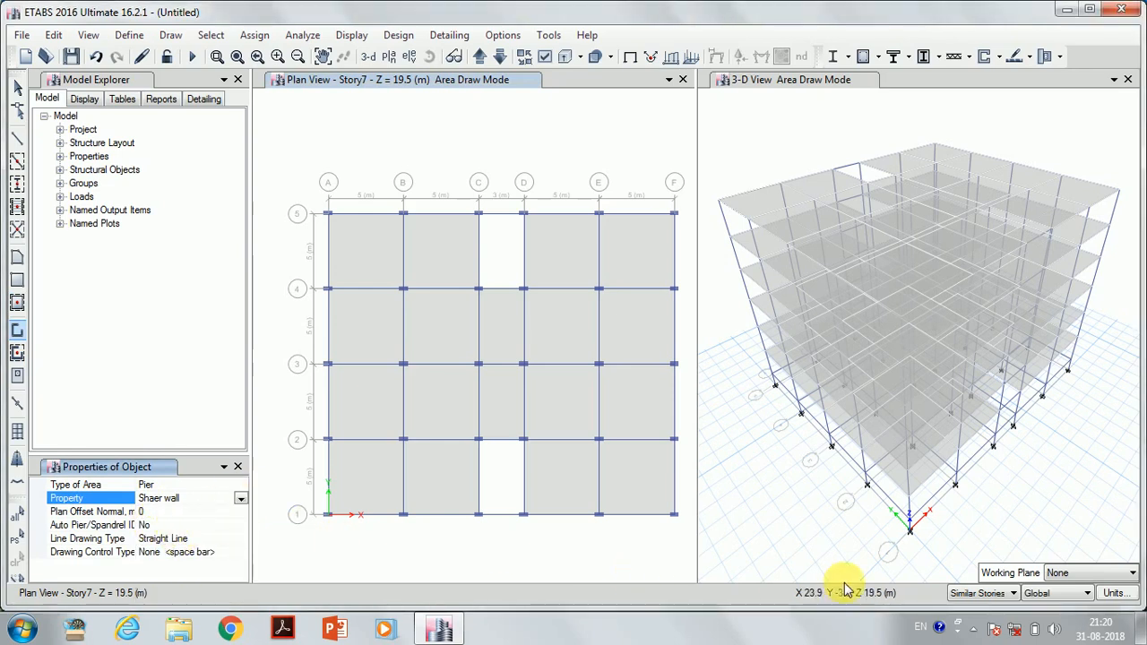
pyautogui.click(997, 595)
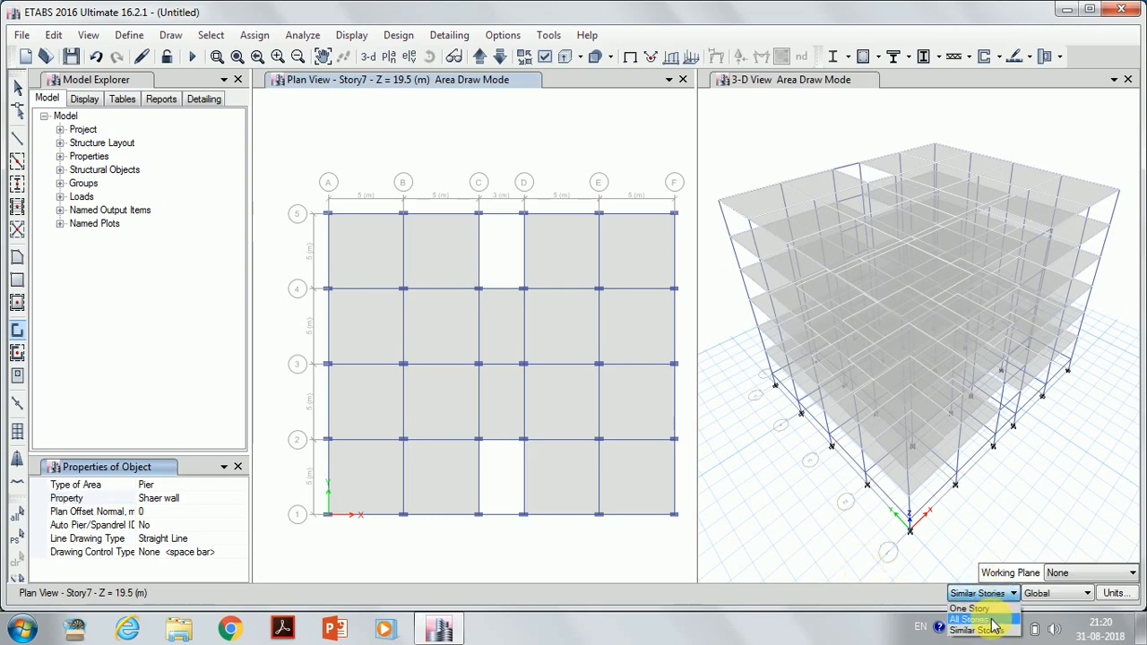
pyautogui.click(993, 620)
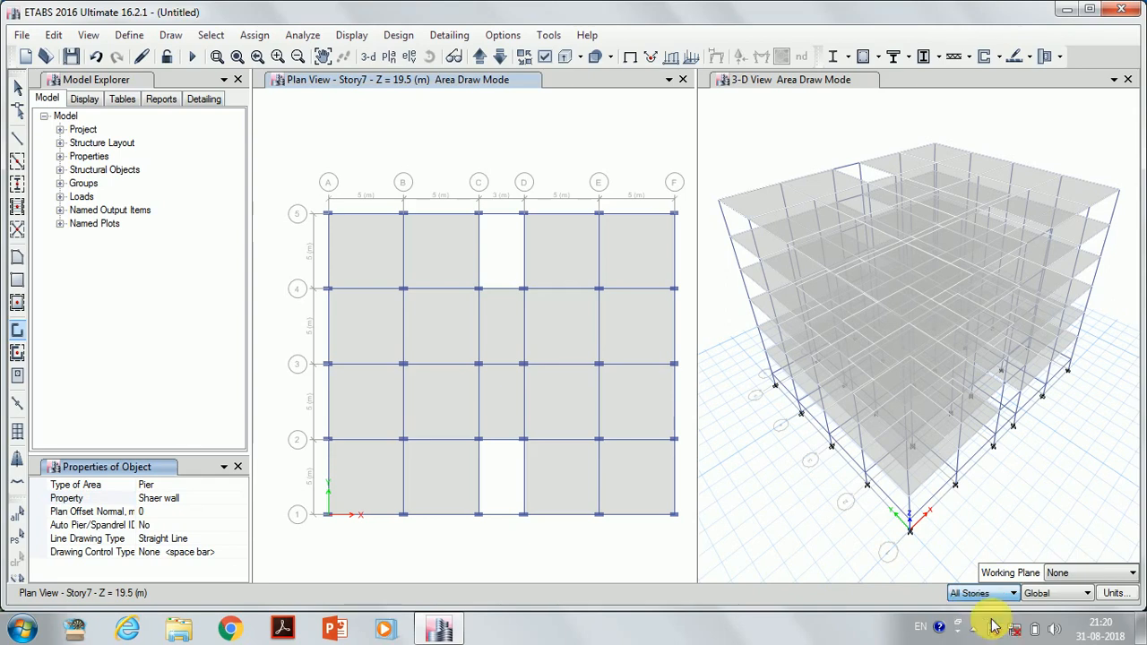
pyautogui.click(480, 287)
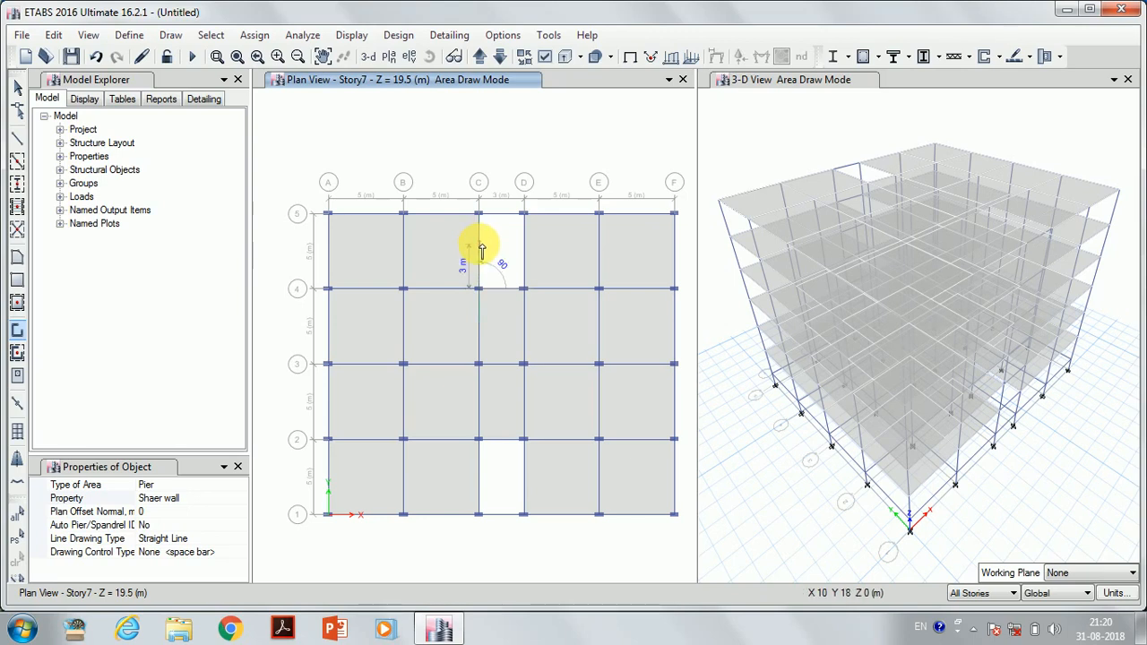
pyautogui.click(480, 245)
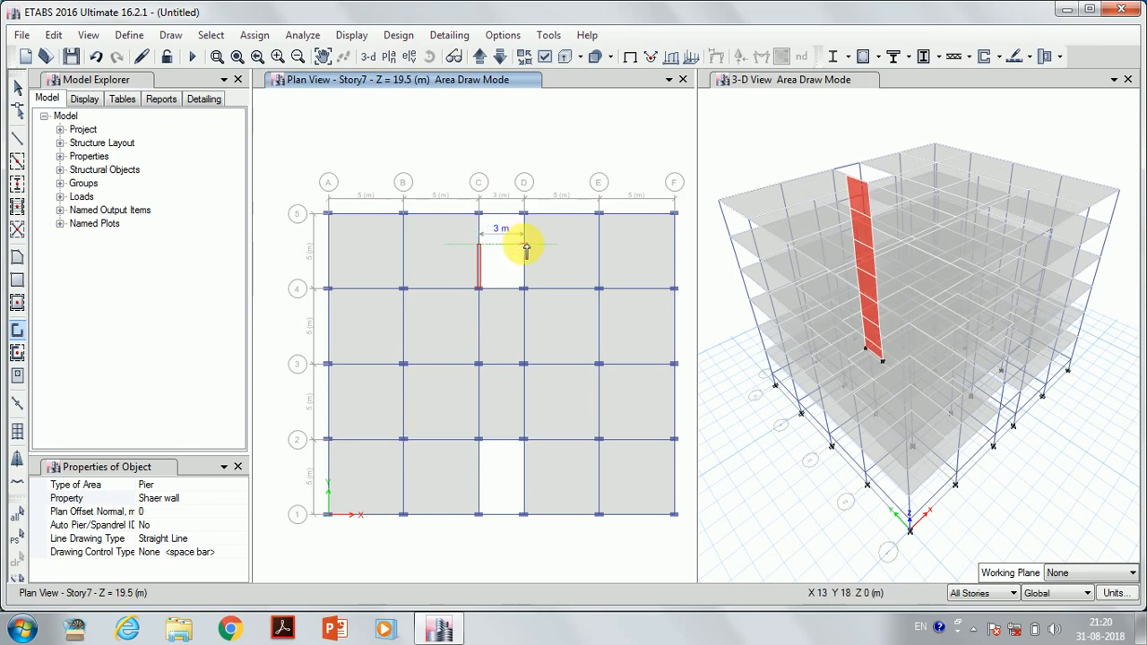
pyautogui.click(525, 245)
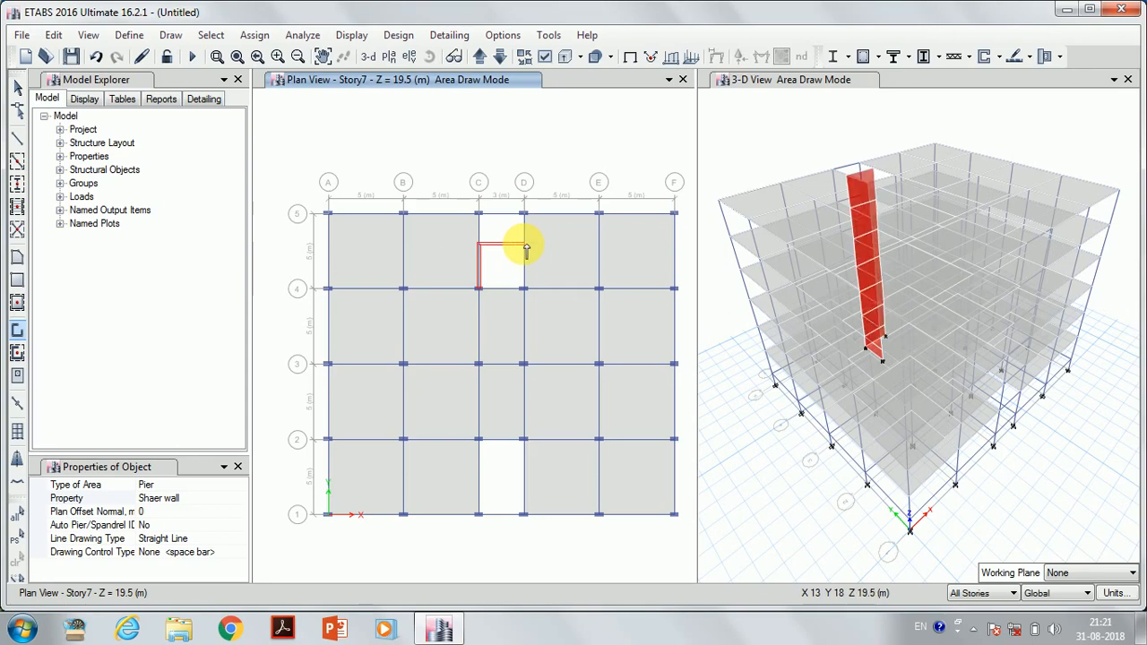
pyautogui.click(525, 289)
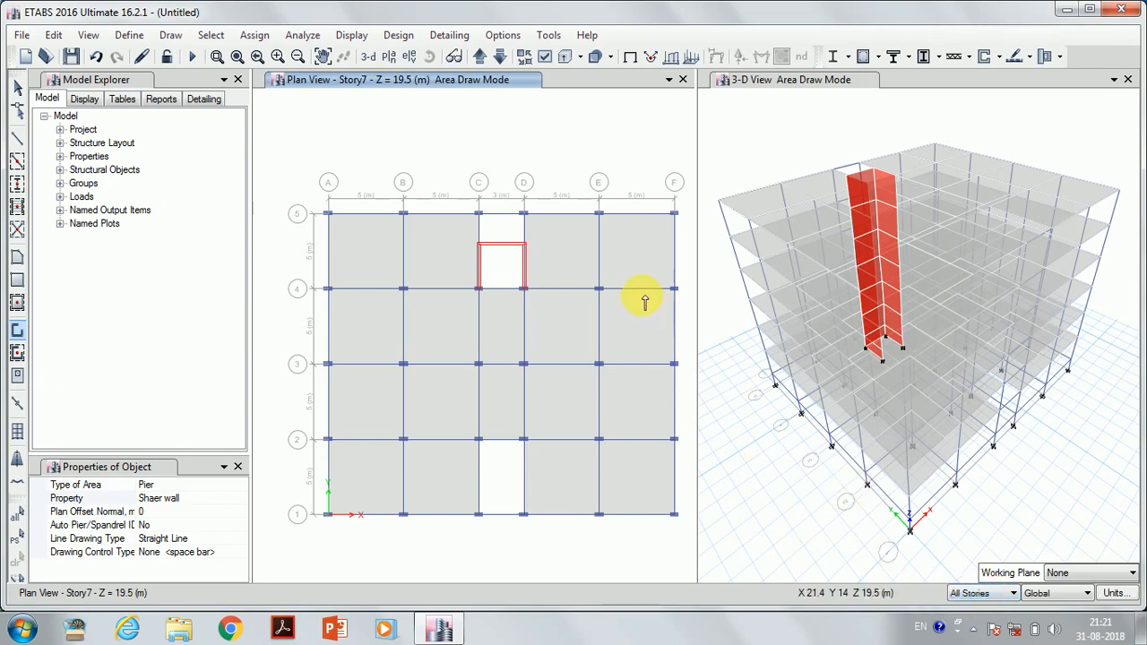
# Leave wall drawing and delete the beams on grid 5 between grids C and D on all stories
pyautogui.click(17, 87)
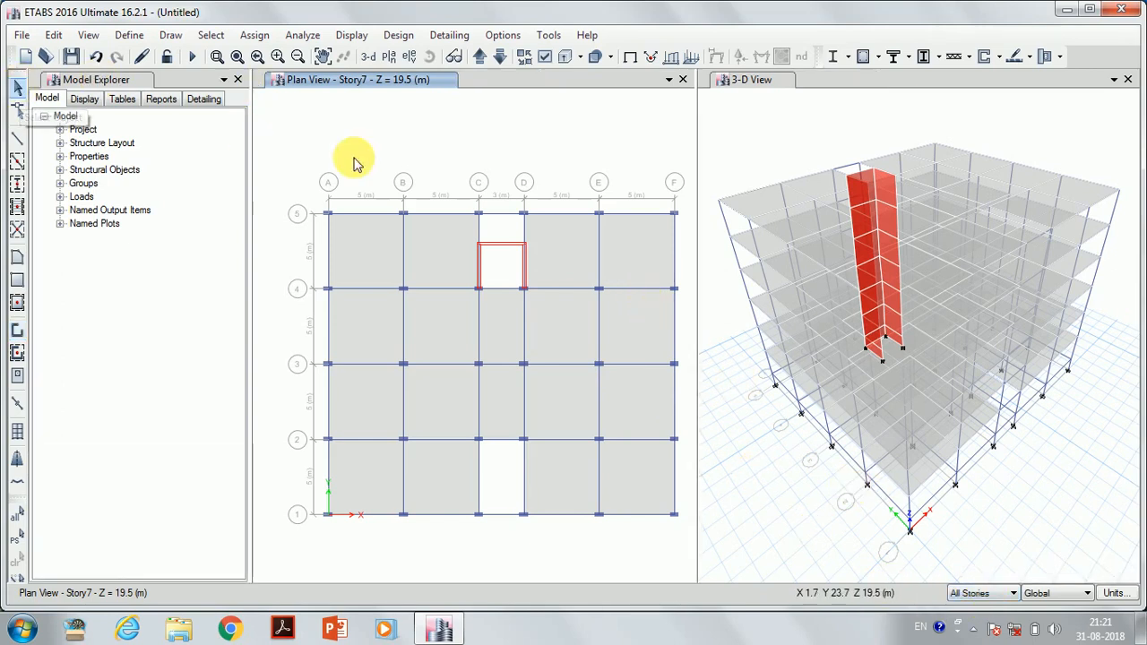
pyautogui.click(507, 219)
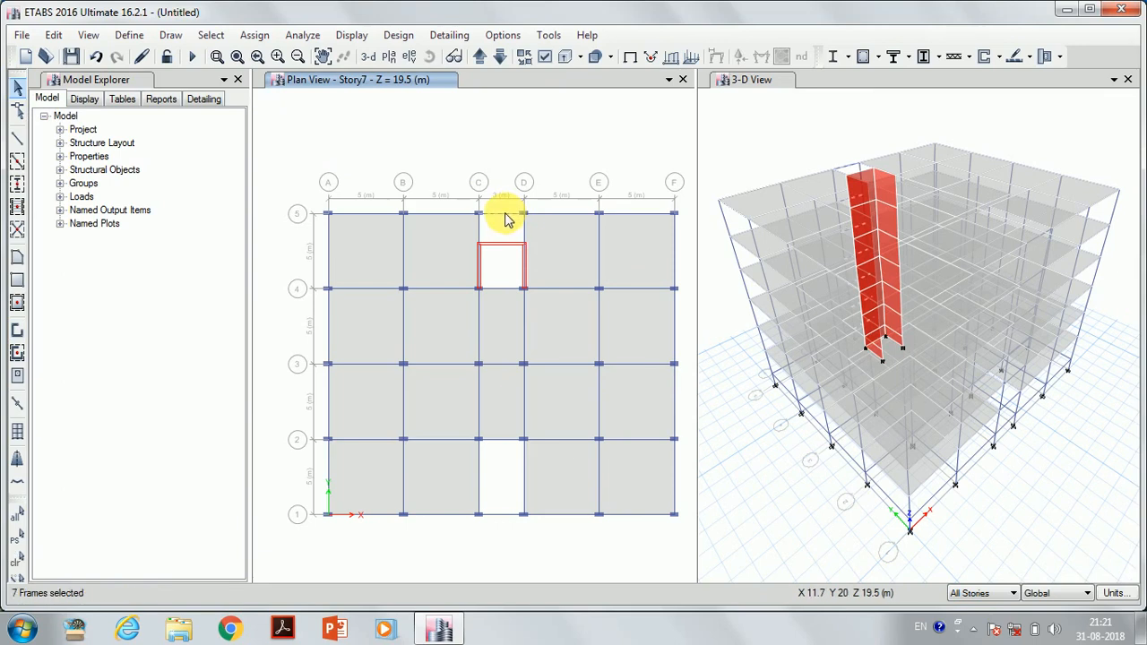
pyautogui.press('Delete')
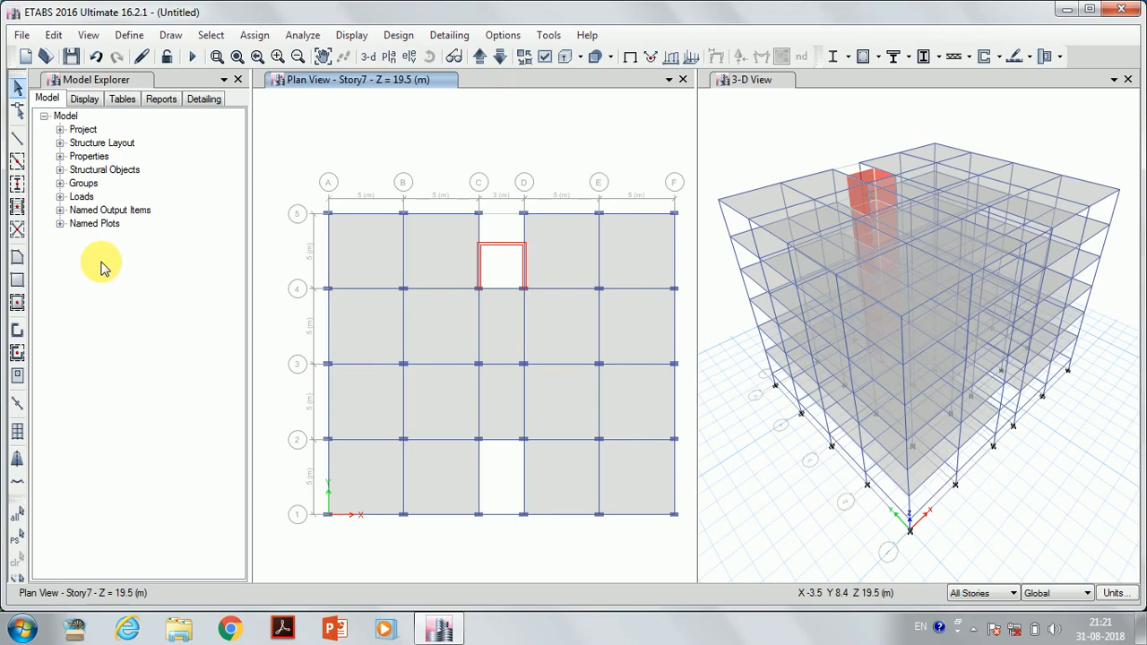
# Activate the 3-D view and change the story option to One Story
pyautogui.click(757, 79)
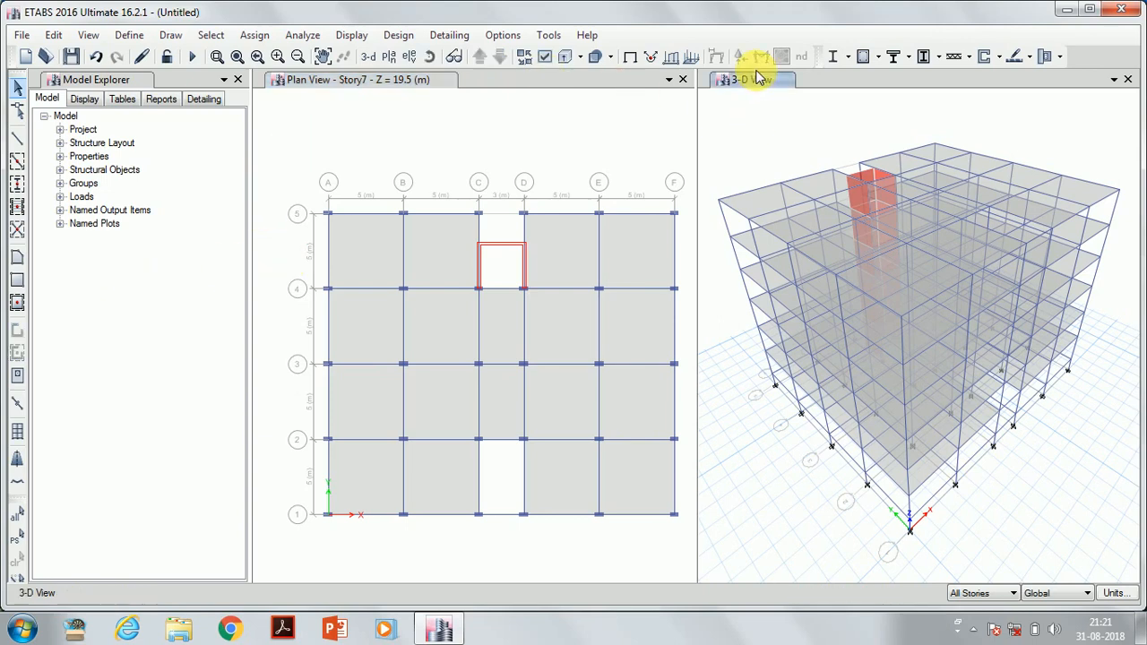
pyautogui.click(278, 57)
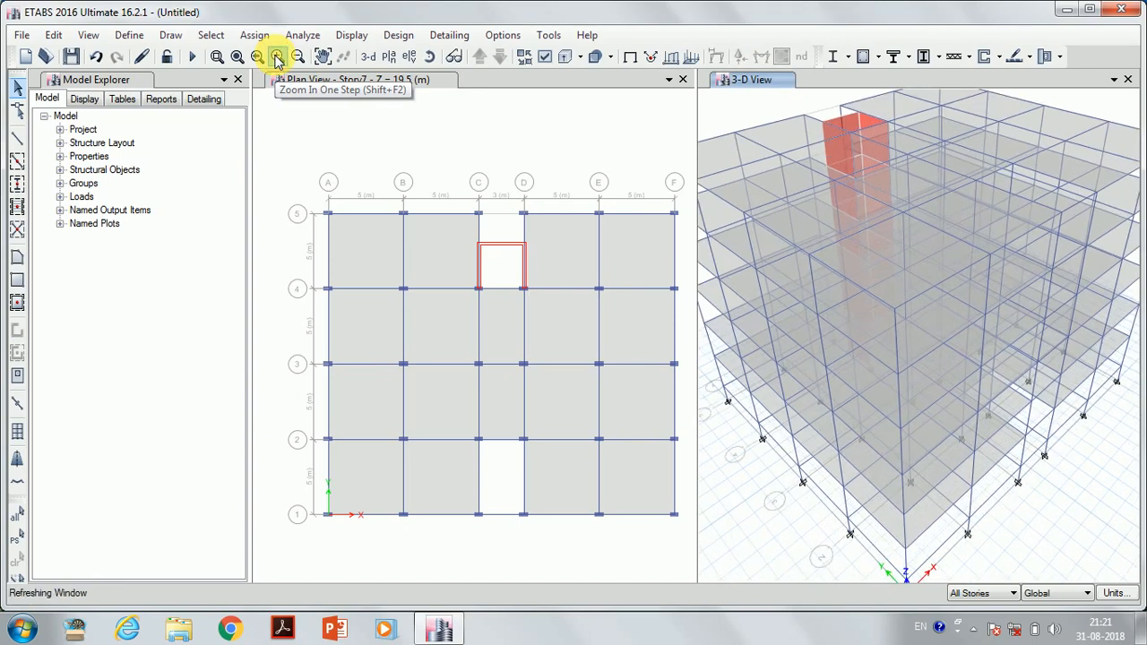
pyautogui.click(278, 59)
pyautogui.click(278, 60)
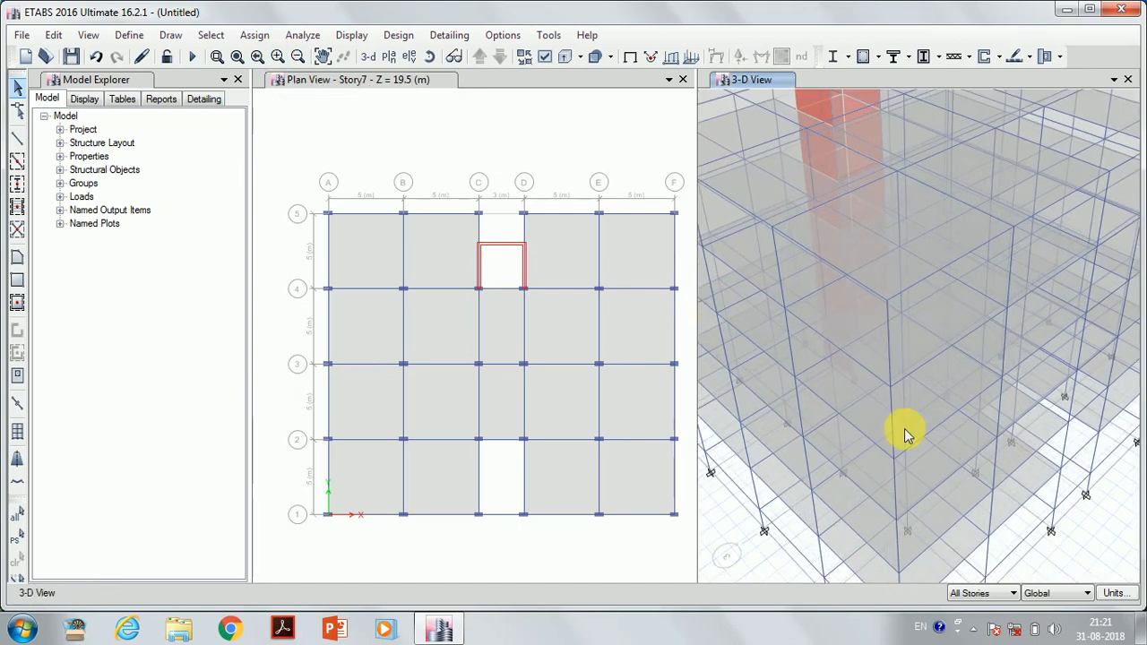
pyautogui.click(430, 56)
pyautogui.moveTo(1011, 394); pyautogui.dragTo(1024, 323)
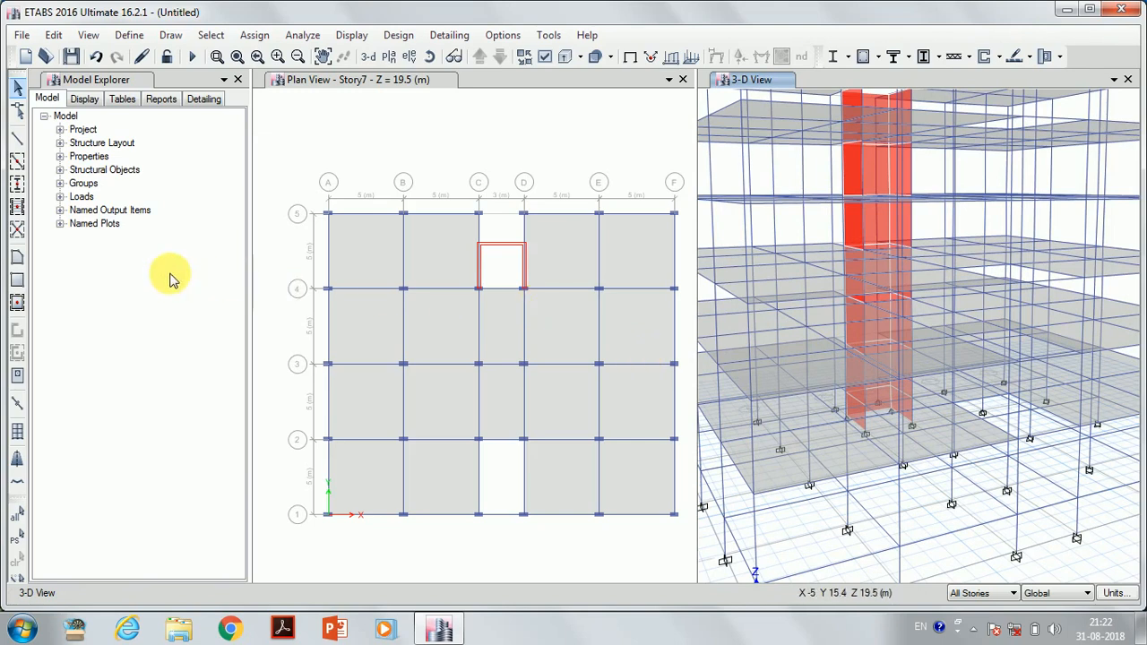
pyautogui.click(984, 593)
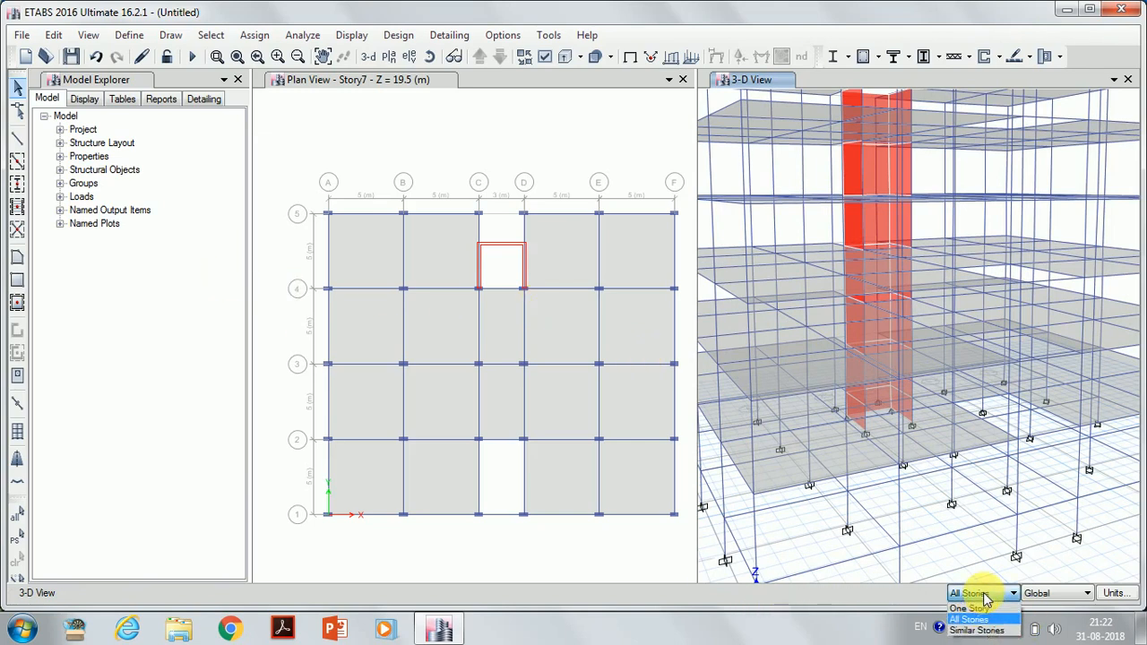
pyautogui.click(986, 608)
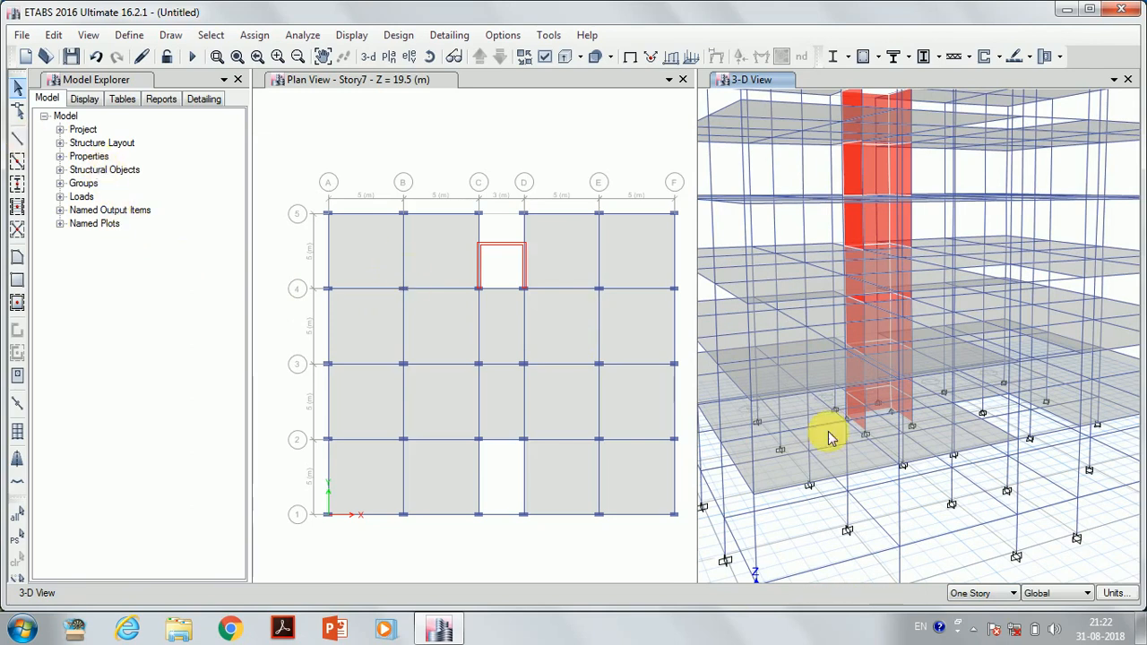
# Divide two adjacent lowest-story columns in the 3-D view into 2 frame objects each
pyautogui.click(1015, 490)
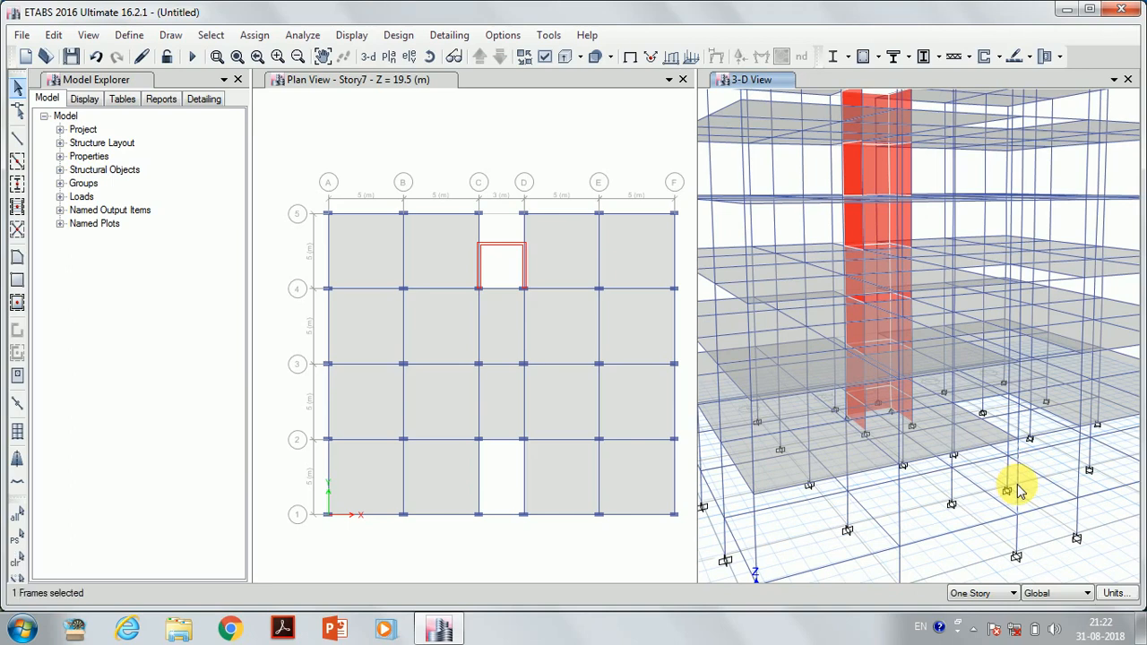
pyautogui.click(1082, 475)
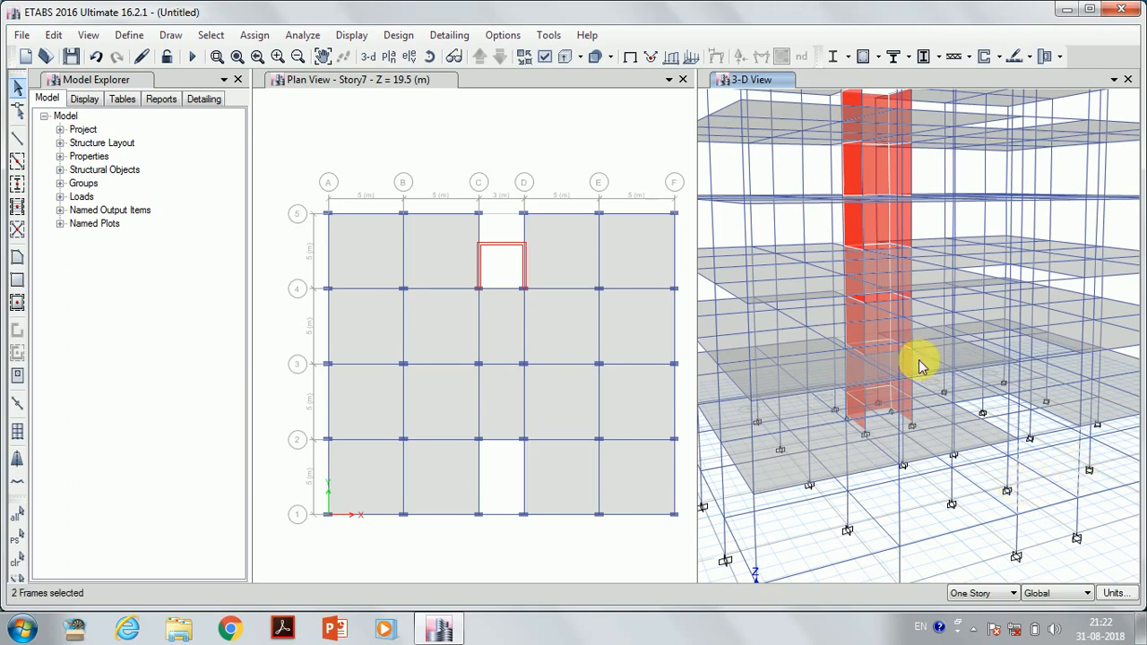
pyautogui.click(54, 36)
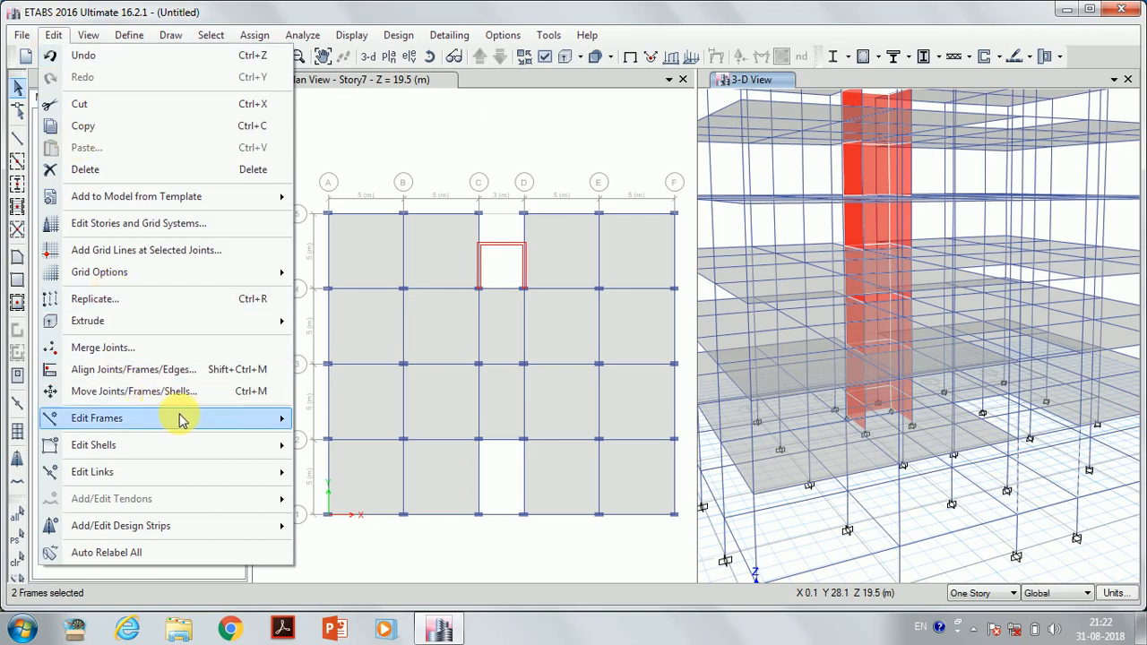
pyautogui.moveTo(183, 418)
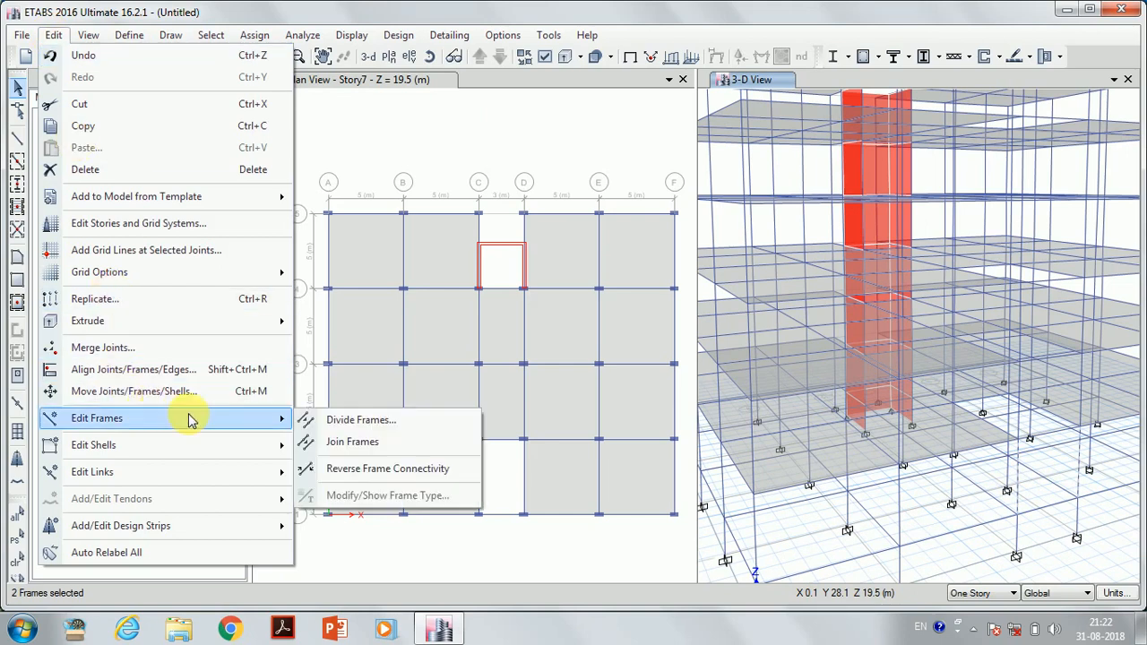
pyautogui.click(360, 419)
pyautogui.click(638, 378)
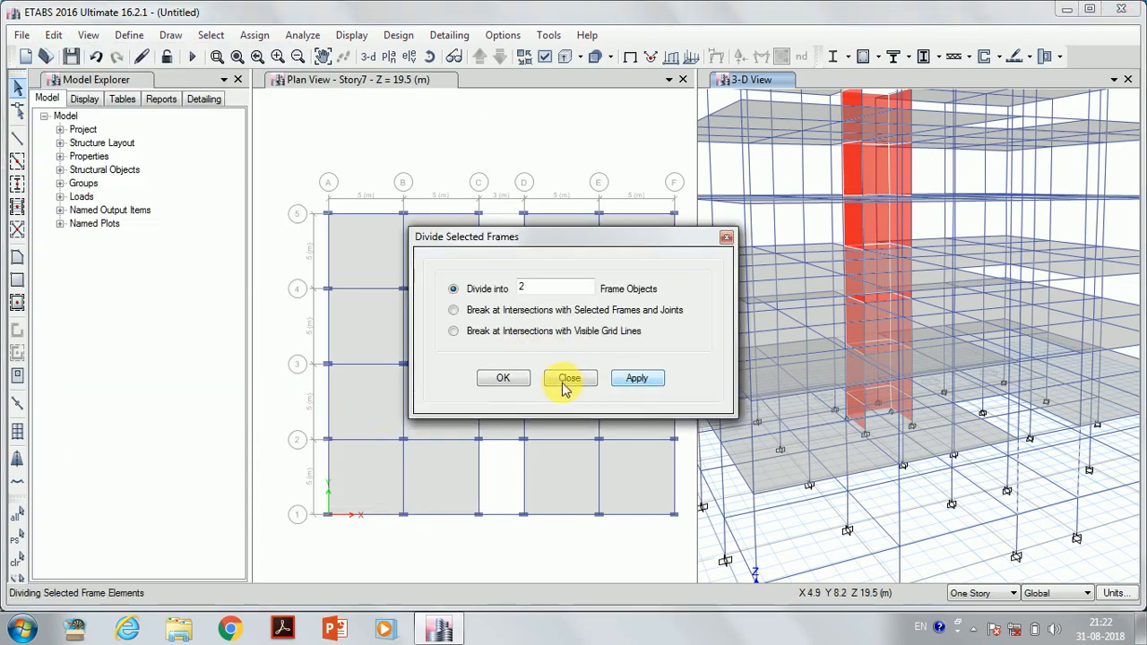
pyautogui.click(568, 378)
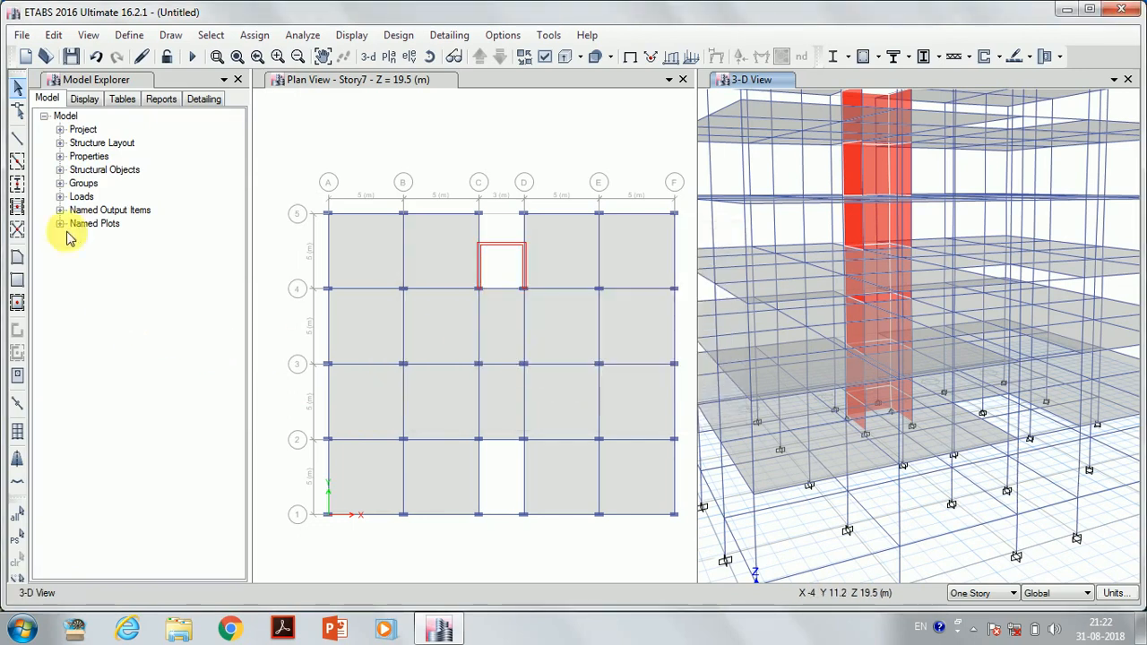
# Draw a Beam 230 * 300 frame in the 3-D view between the mid-height joints of the two divided columns
pyautogui.click(18, 143)
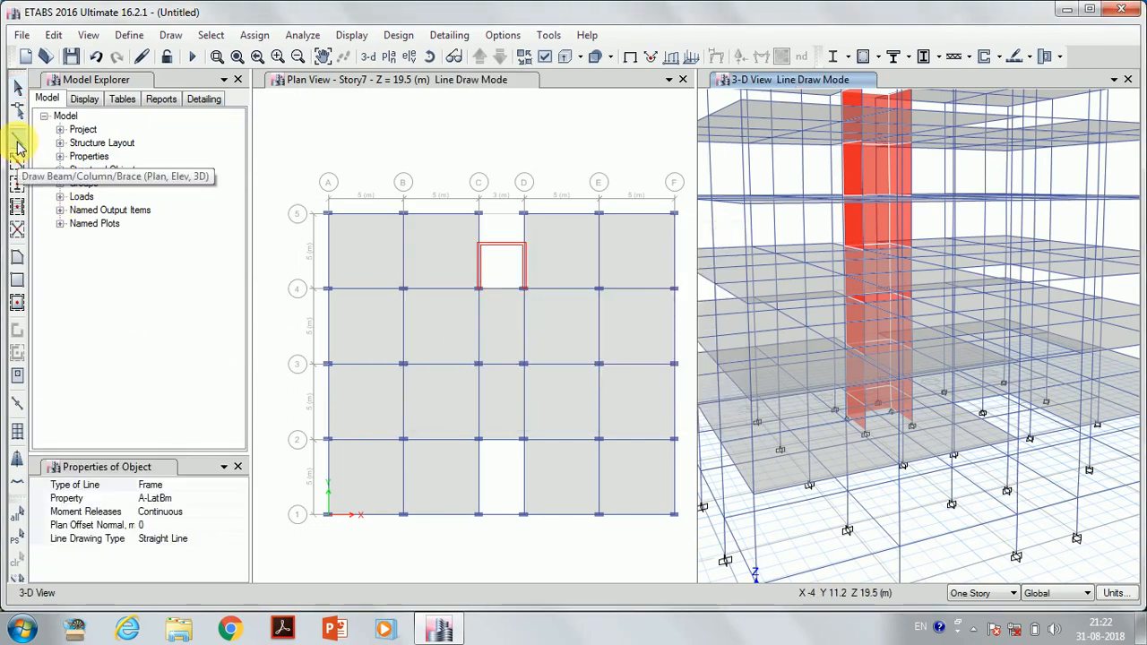
pyautogui.click(189, 498)
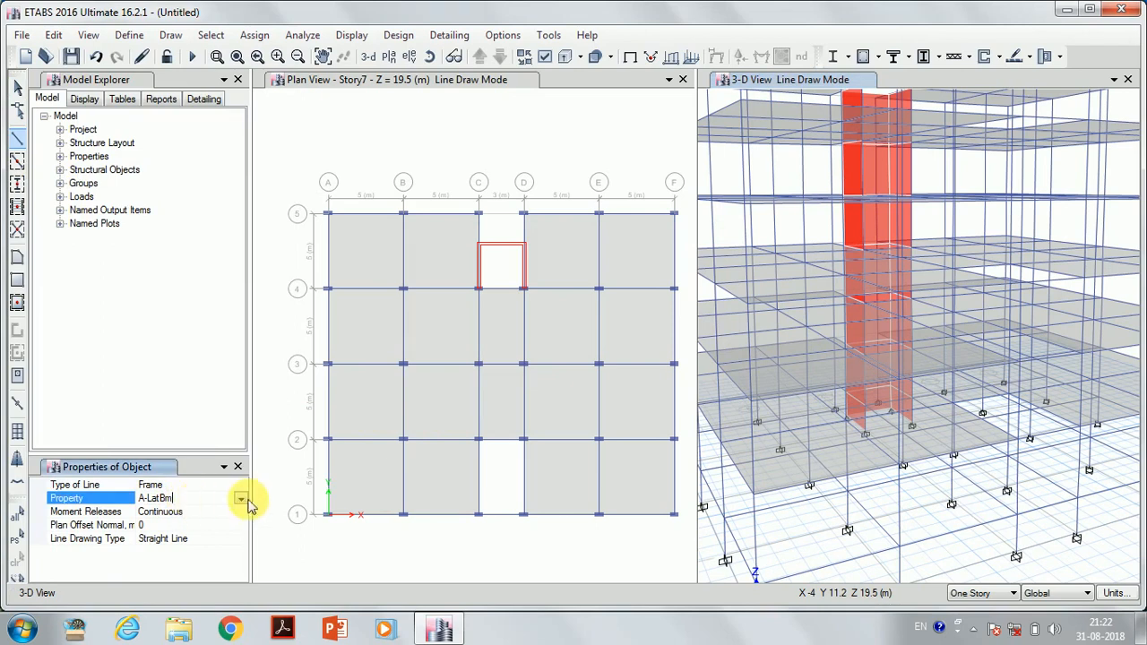
pyautogui.click(241, 499)
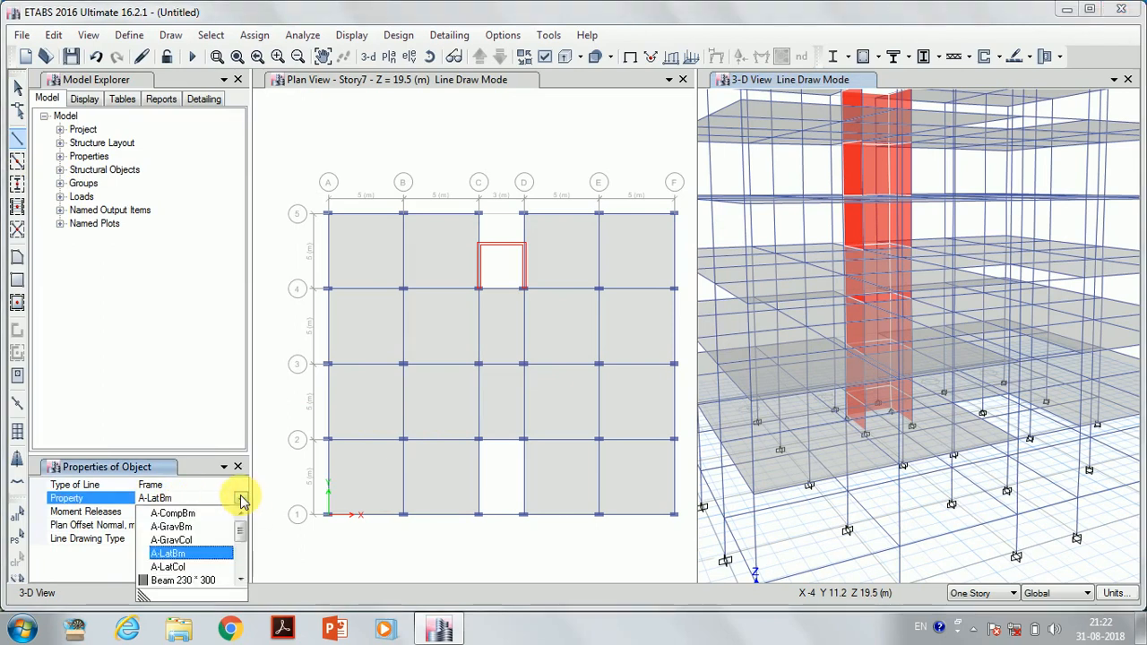
pyautogui.click(190, 580)
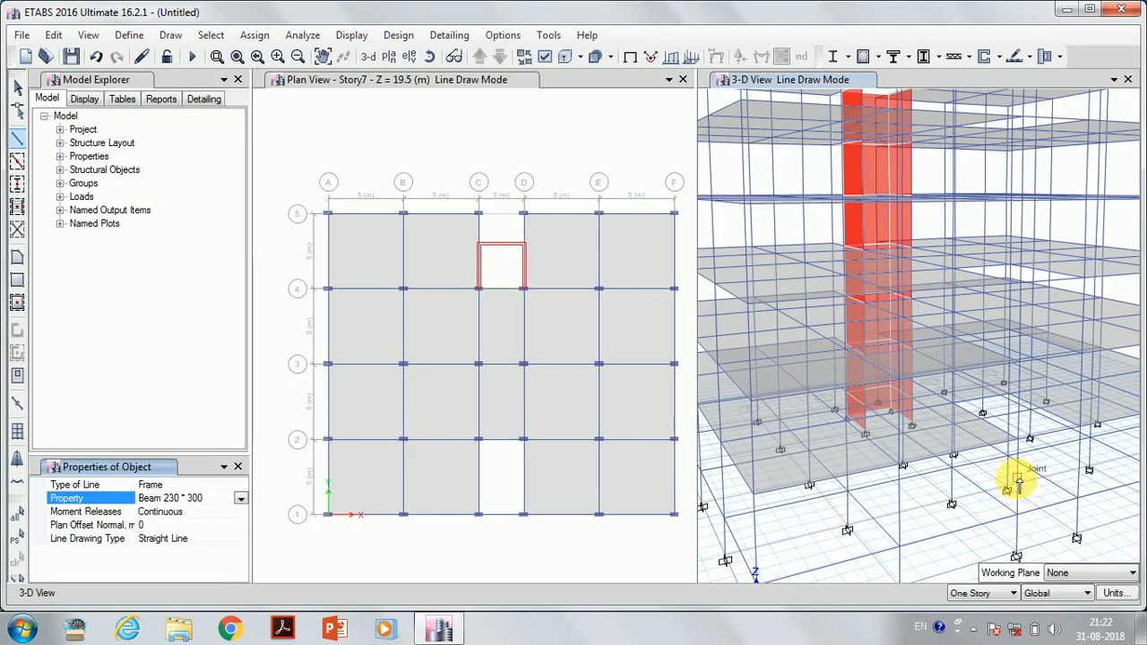
pyautogui.click(1018, 479)
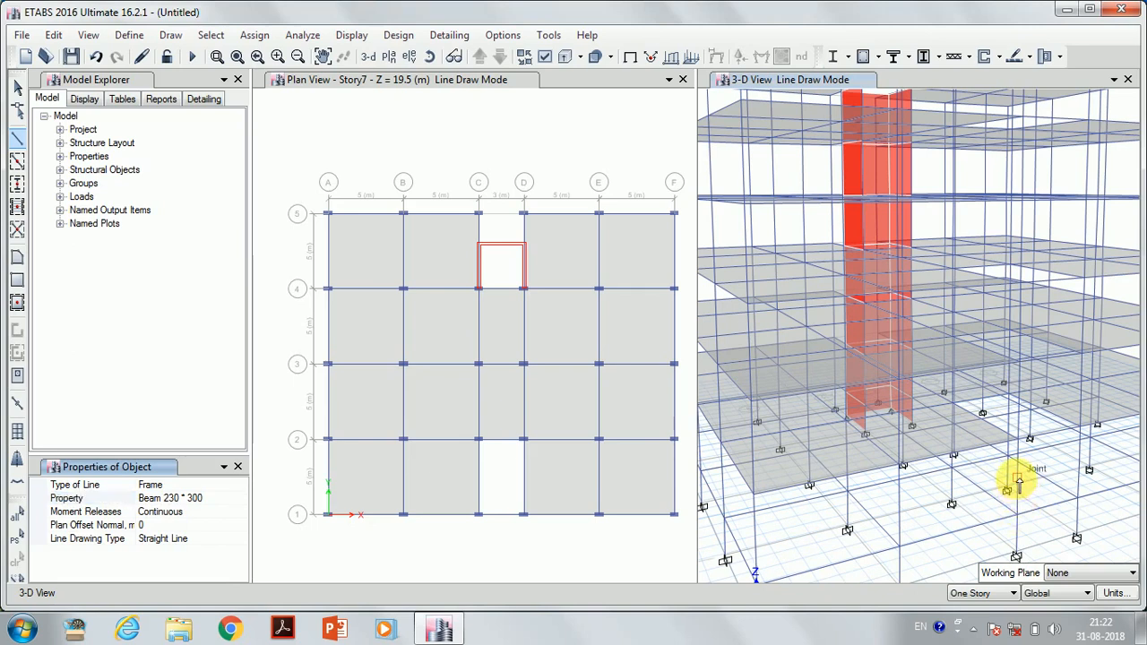
pyautogui.click(1082, 468)
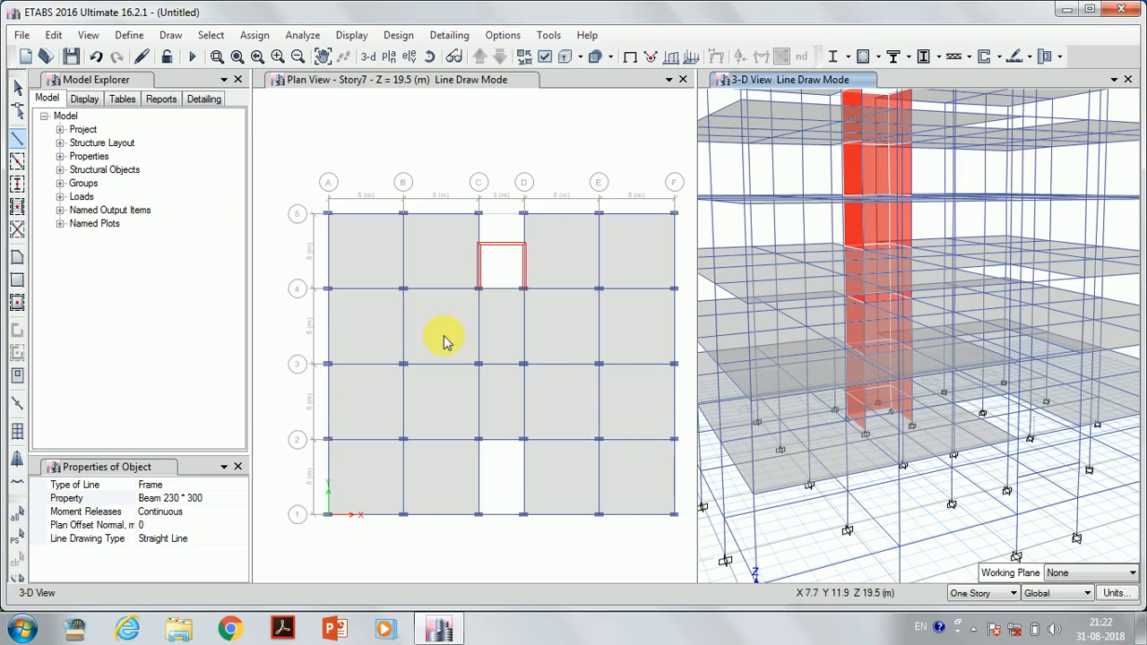
# Replicate the mid-height beam between the divided columns linearly once with dx 0 and dy -1.2 m
pyautogui.click(17, 93)
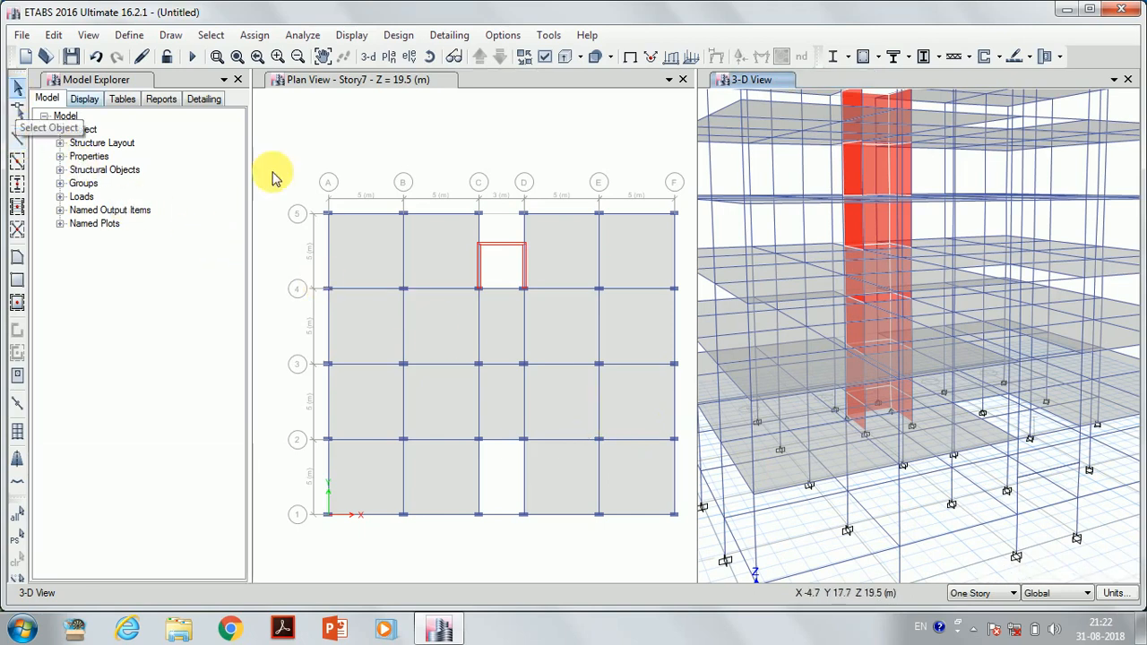
pyautogui.click(972, 471)
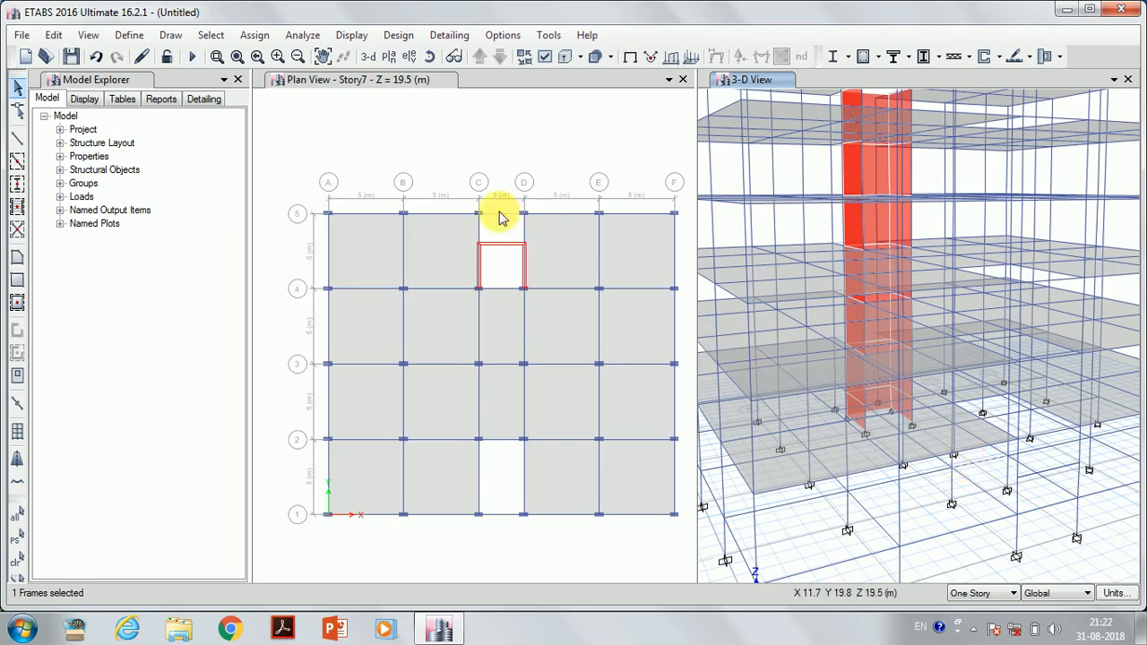
pyautogui.click(54, 35)
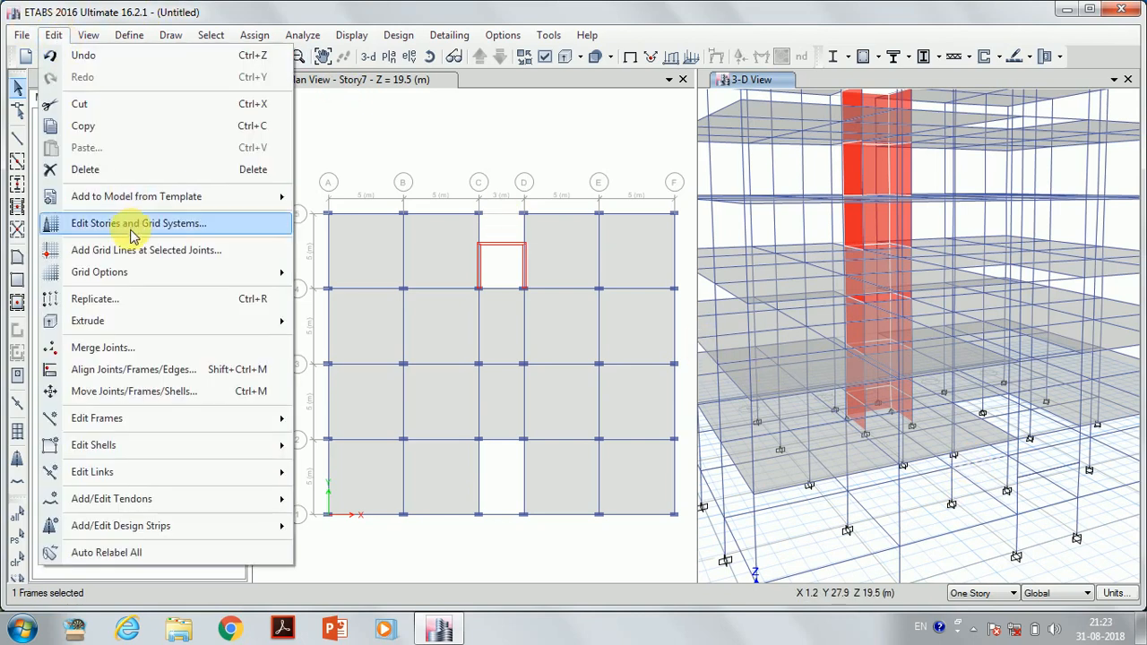
pyautogui.click(95, 299)
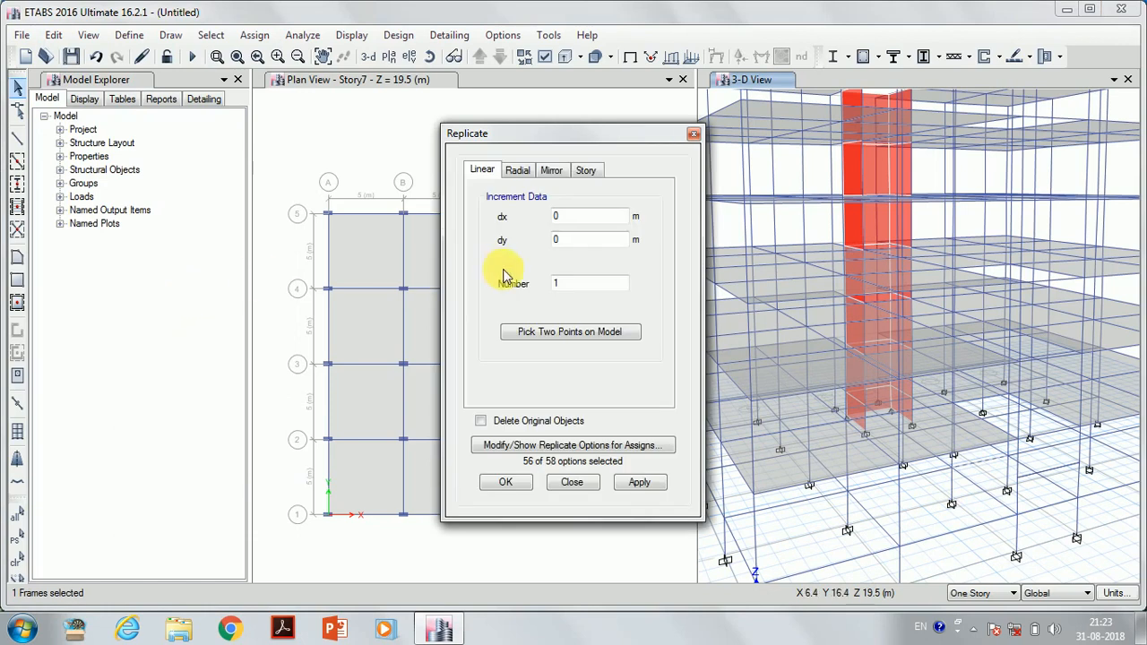
pyautogui.doubleClick(556, 240)
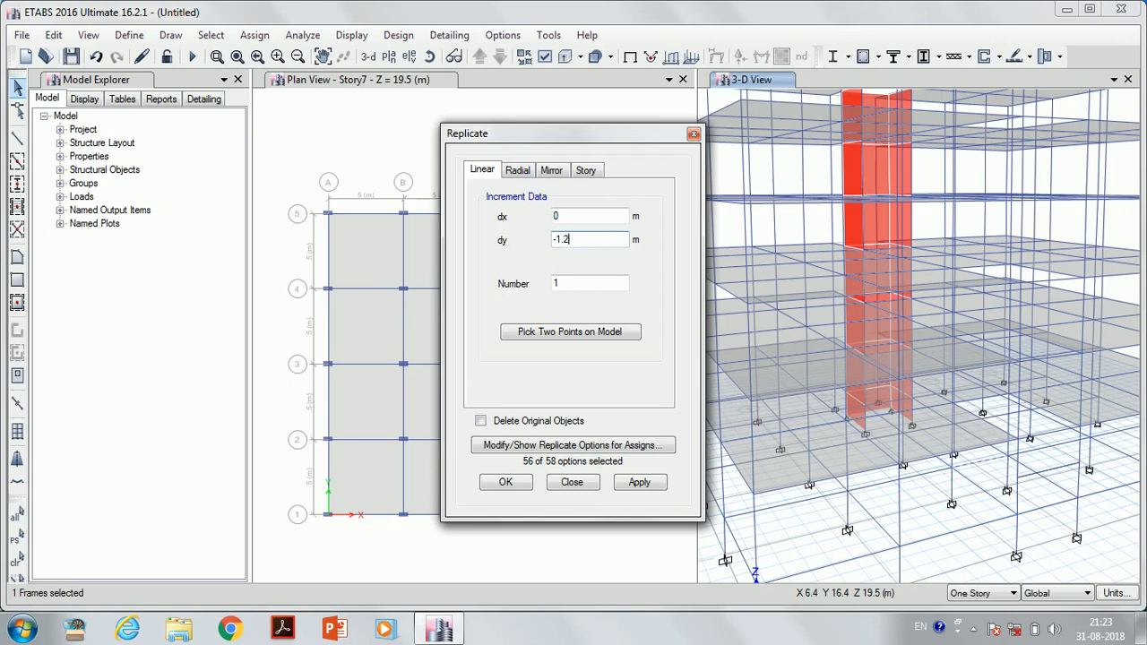
pyautogui.click(642, 482)
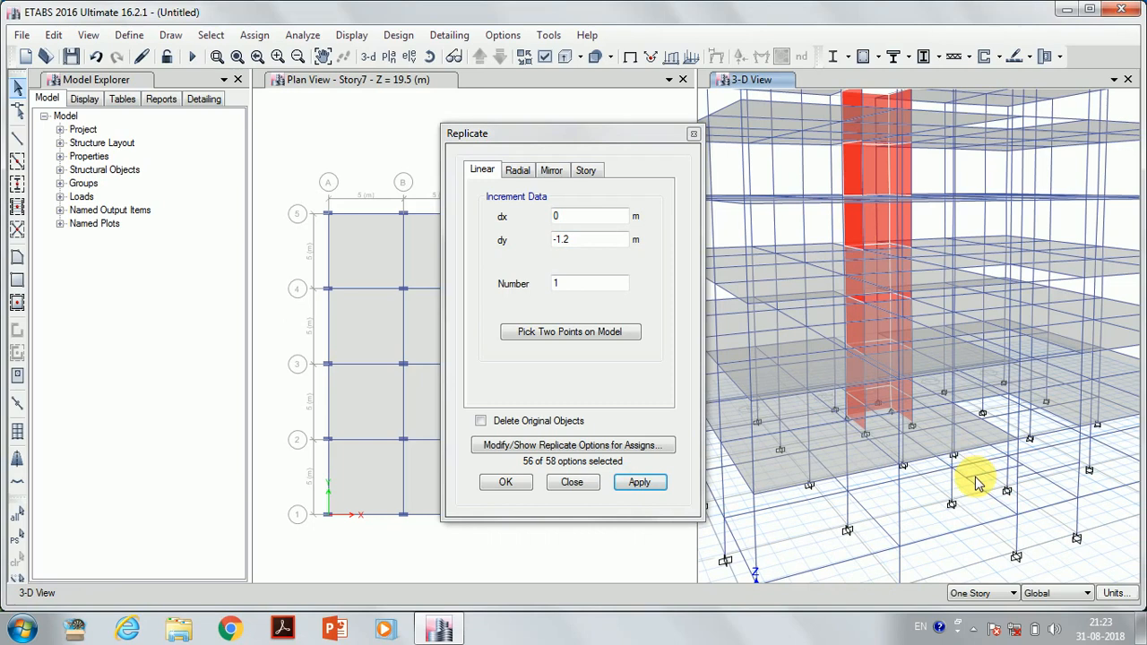
# Replicate the mid-height beam linearly once on the opposite side with dy 1.2 m and finish replicating
pyautogui.click(1031, 482)
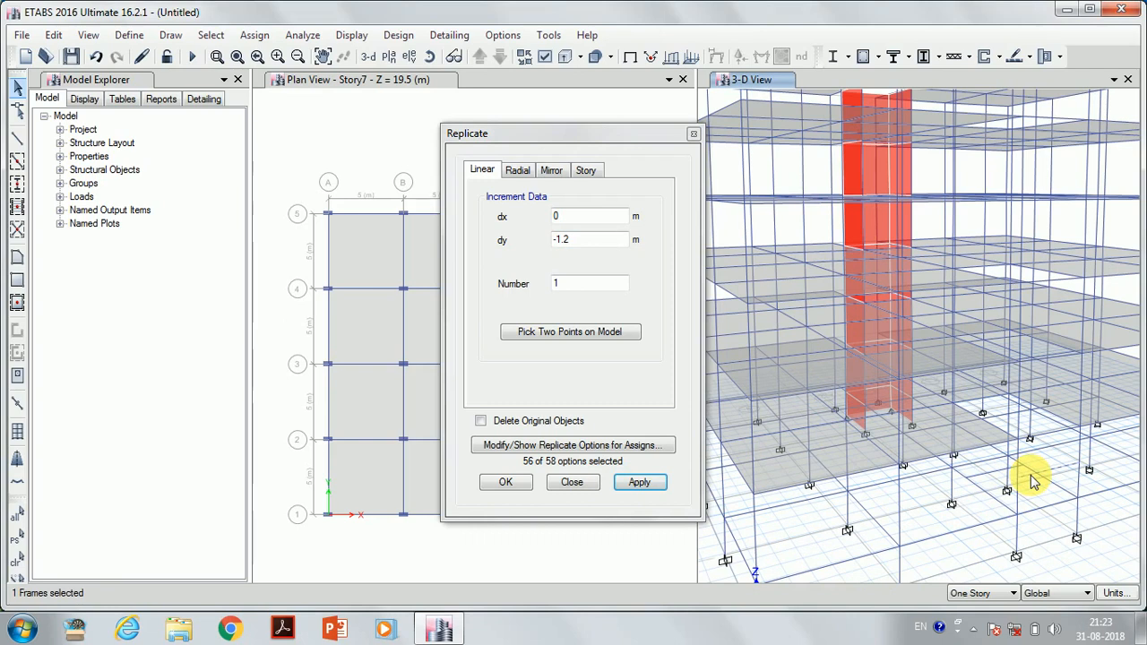
pyautogui.click(563, 247)
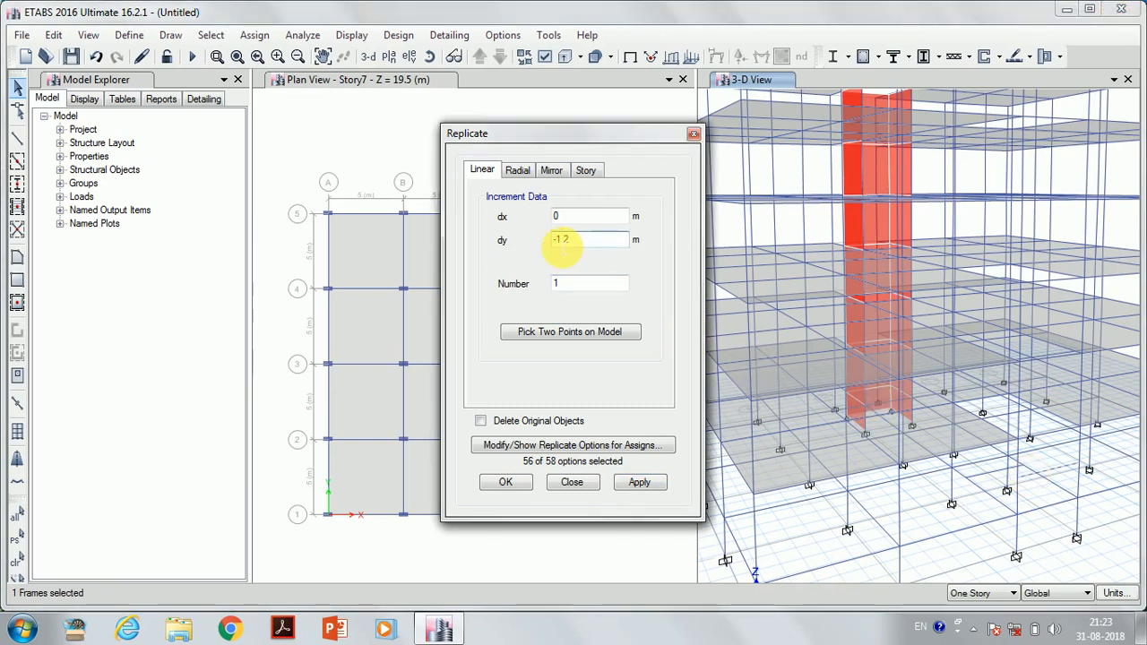
pyautogui.press('BackSpace')
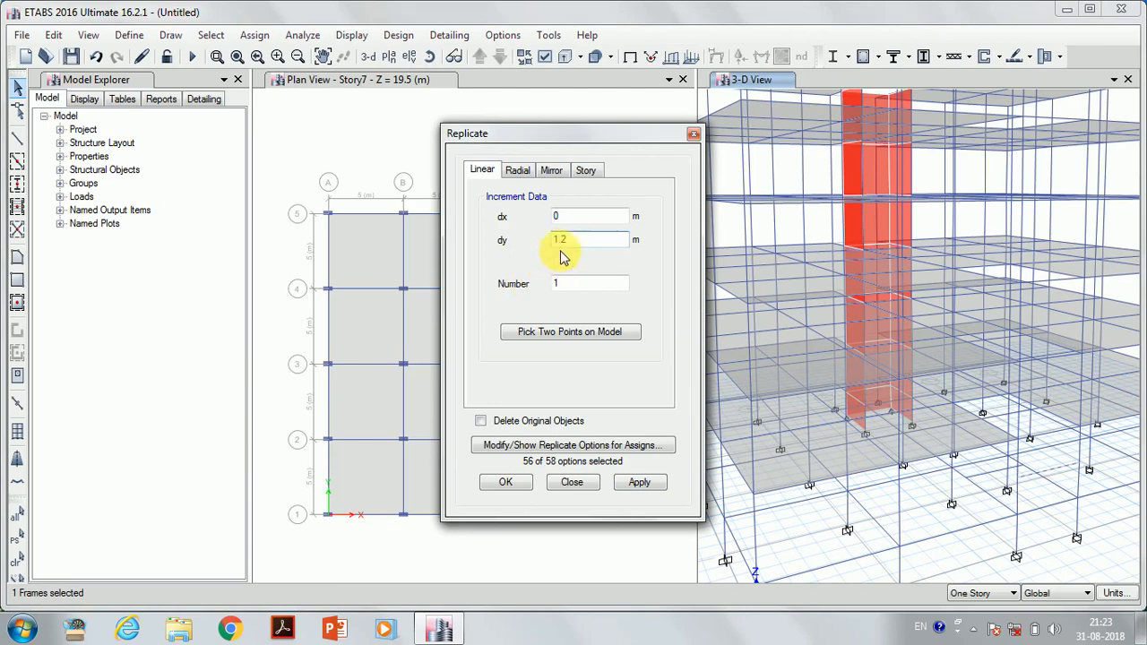
pyautogui.click(638, 483)
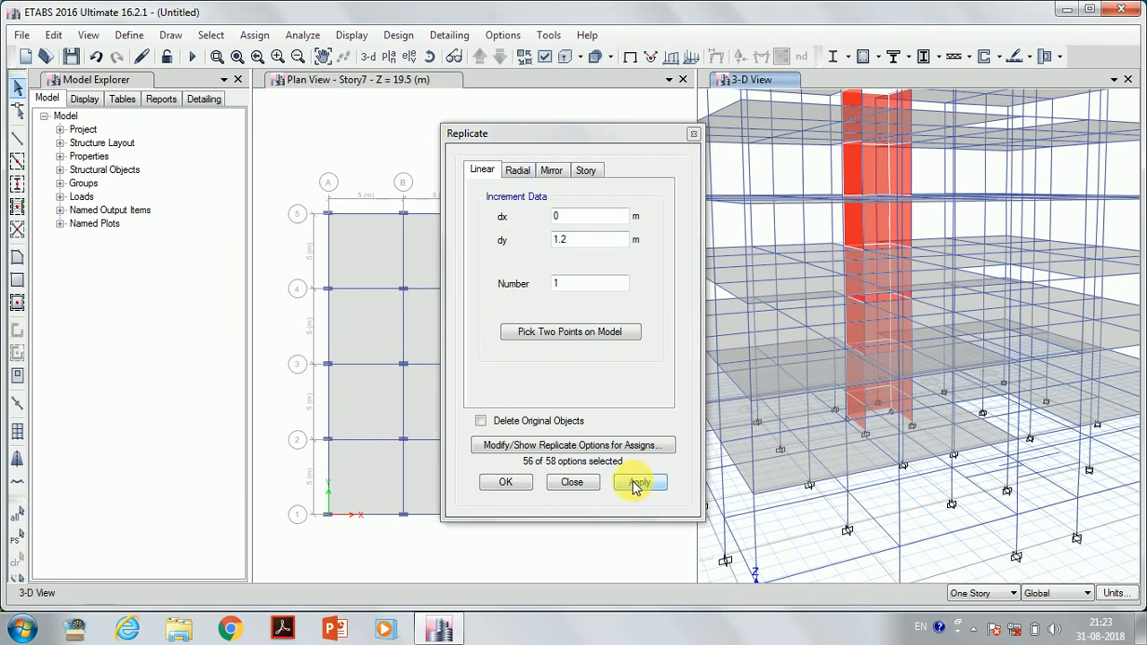
pyautogui.click(572, 484)
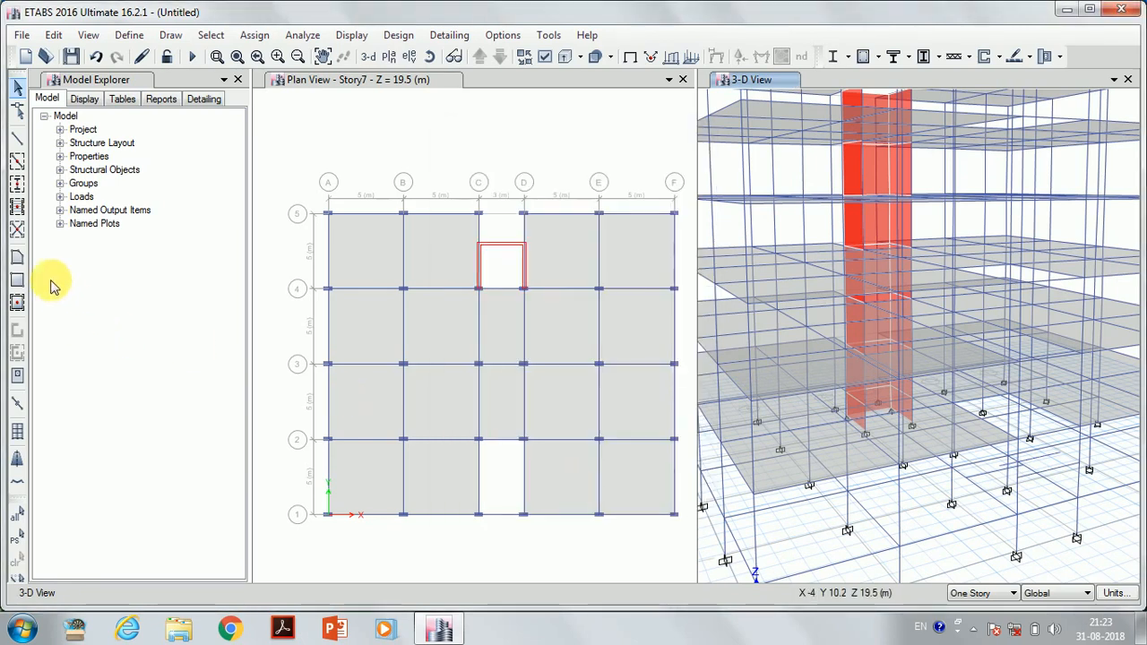
# Draw a landing area with the Slab property in the 3-D view between the joints of the mid-height beams
pyautogui.click(18, 259)
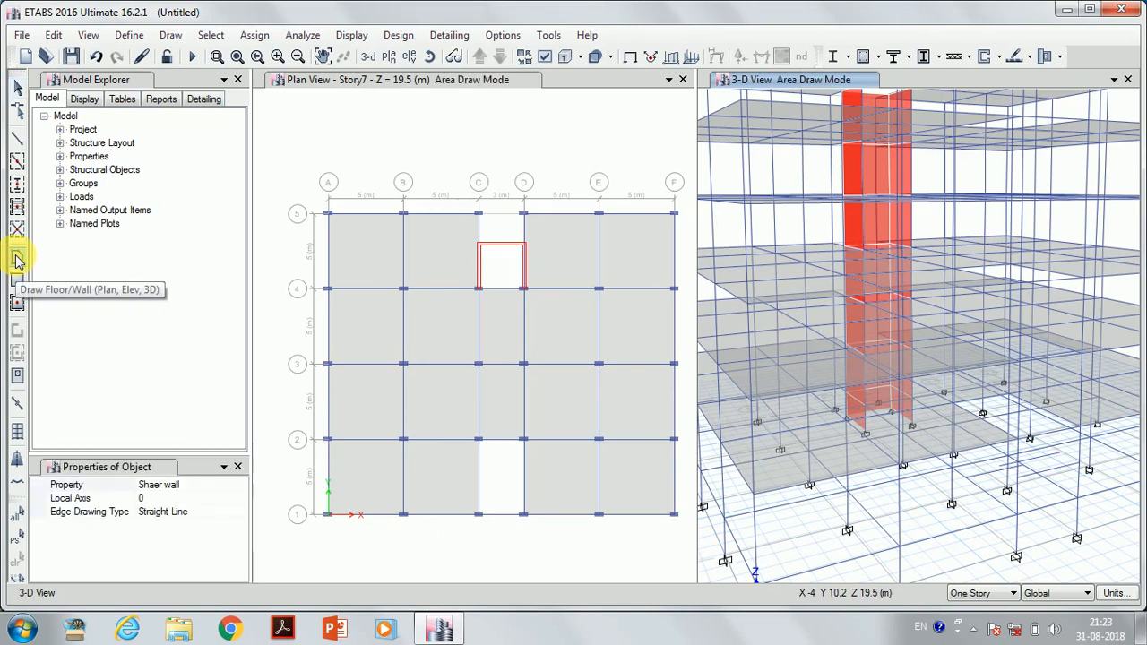
pyautogui.click(170, 484)
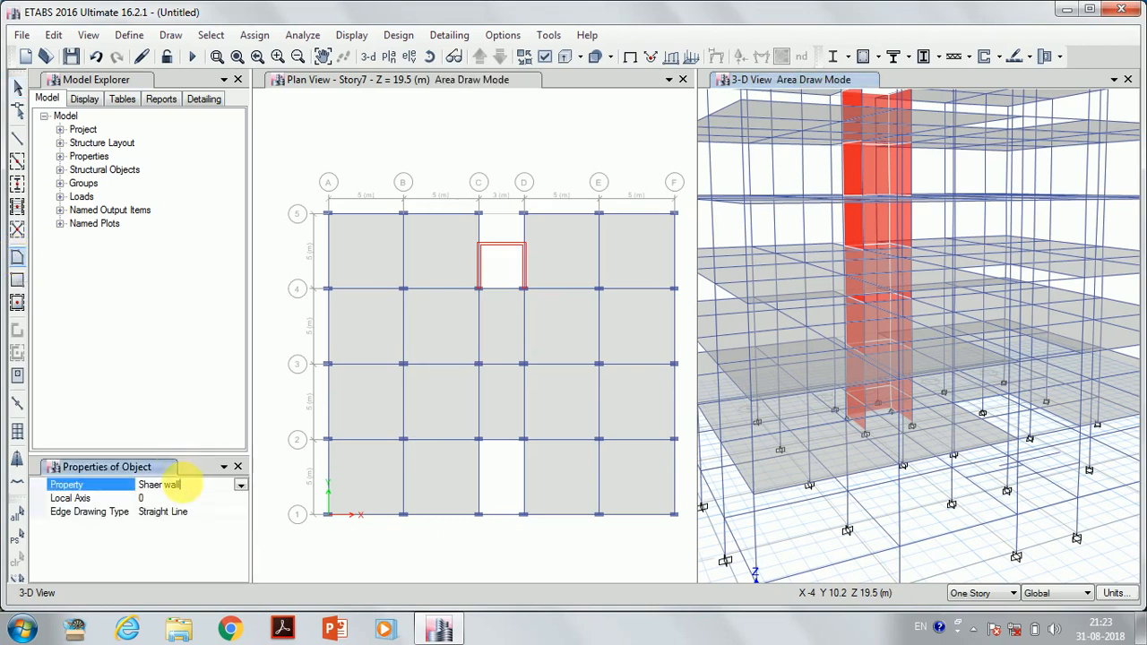
pyautogui.click(242, 486)
pyautogui.click(148, 552)
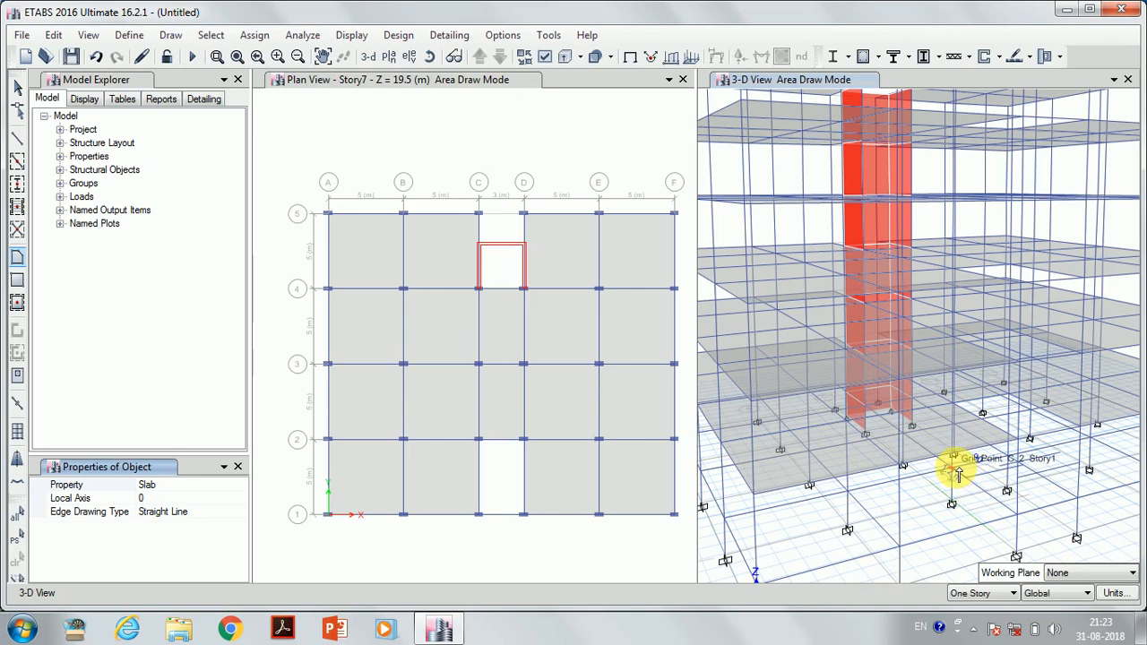
pyautogui.click(957, 473)
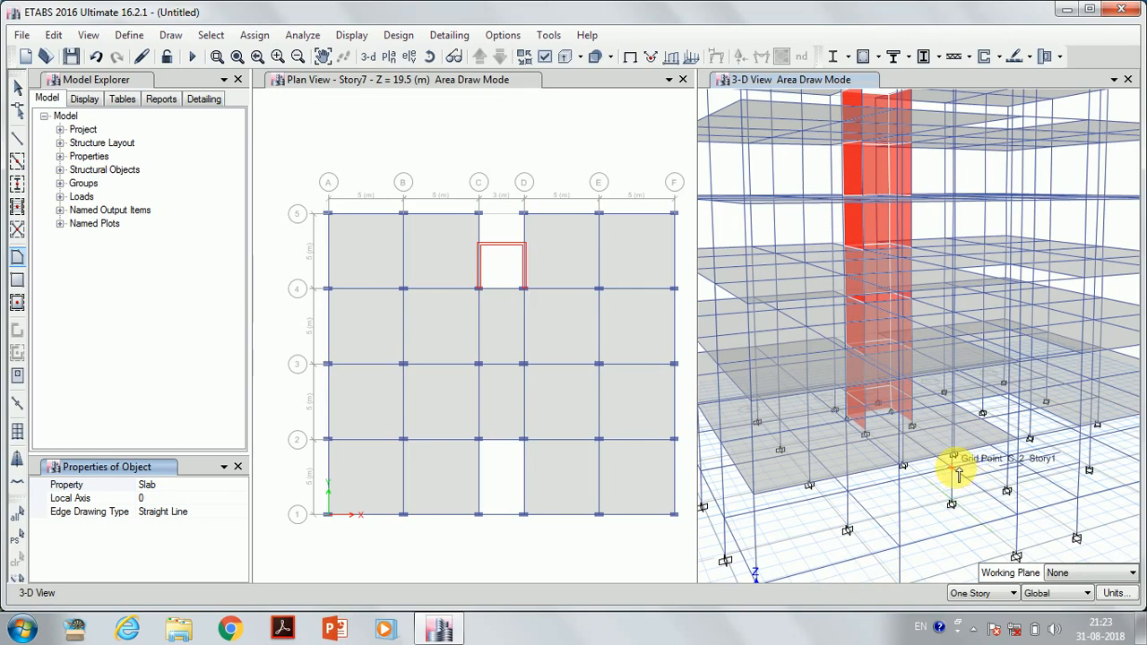
pyautogui.click(1025, 465)
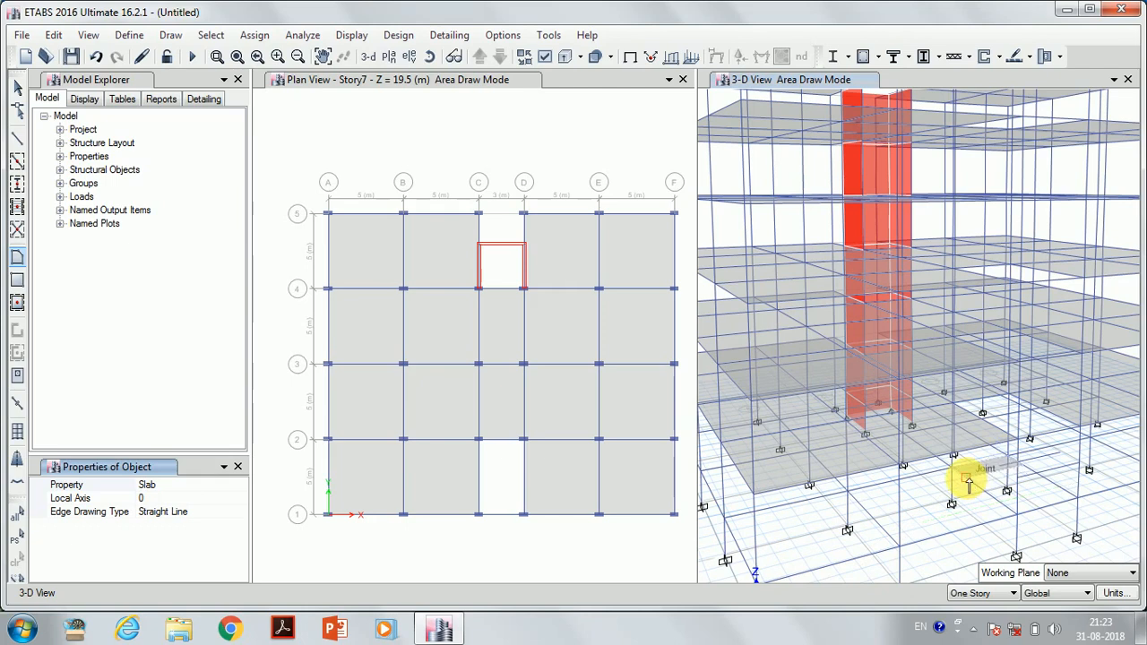
pyautogui.click(1019, 479)
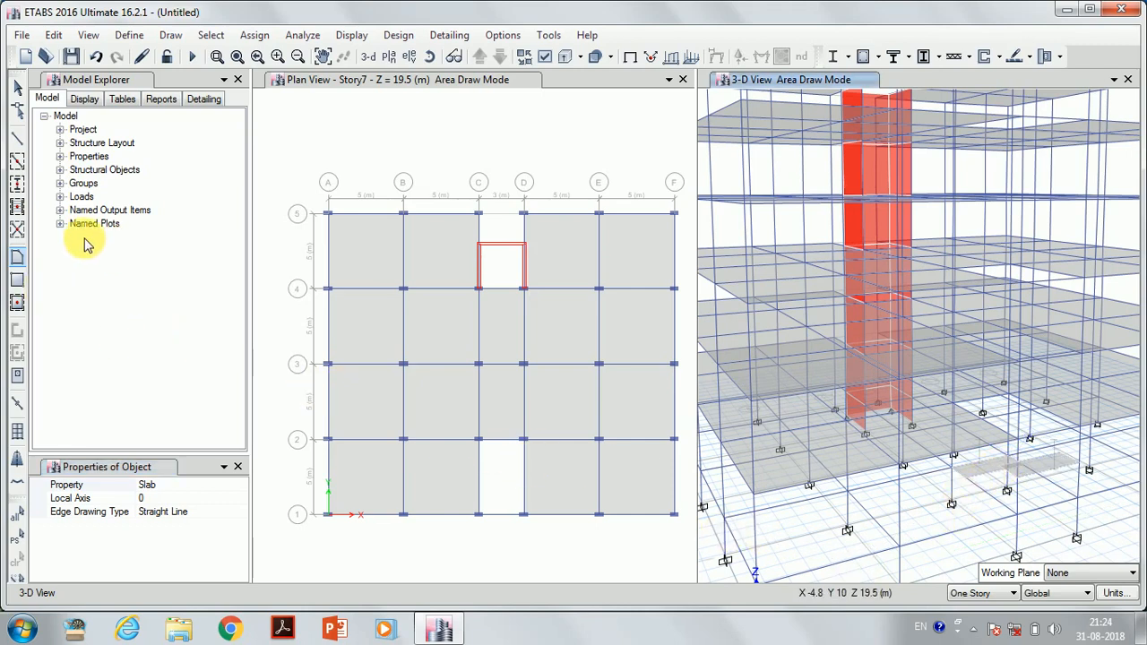
pyautogui.click(18, 90)
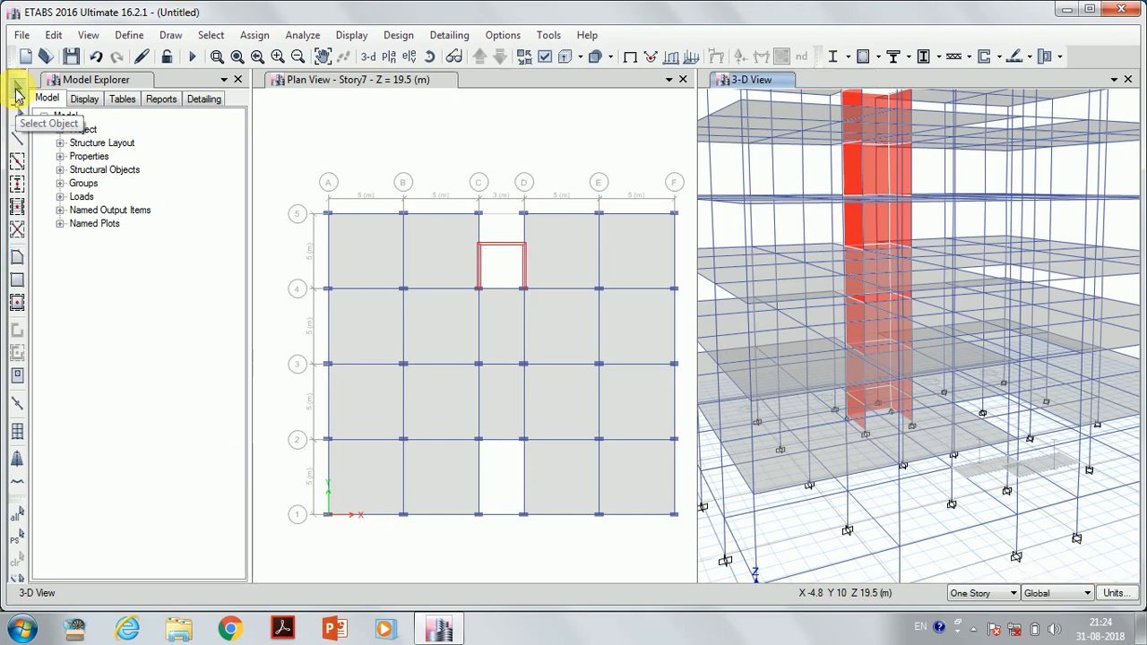
# Divide two mid-height beams at the landing slab into 2 frame objects each
pyautogui.click(983, 481)
pyautogui.click(278, 57)
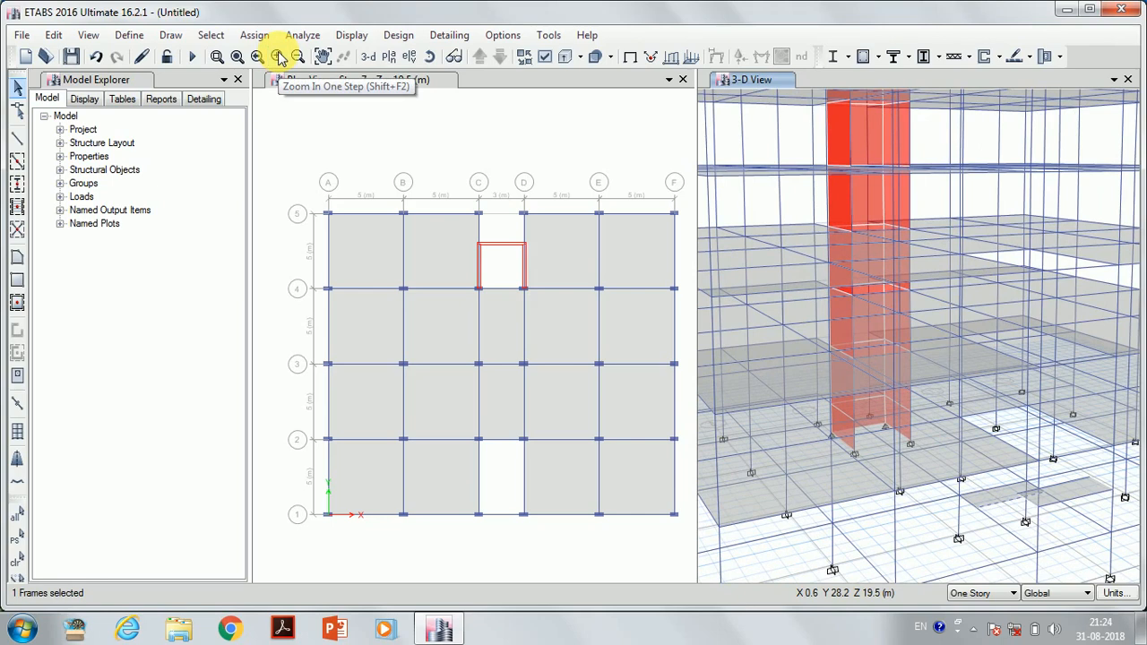
pyautogui.click(279, 56)
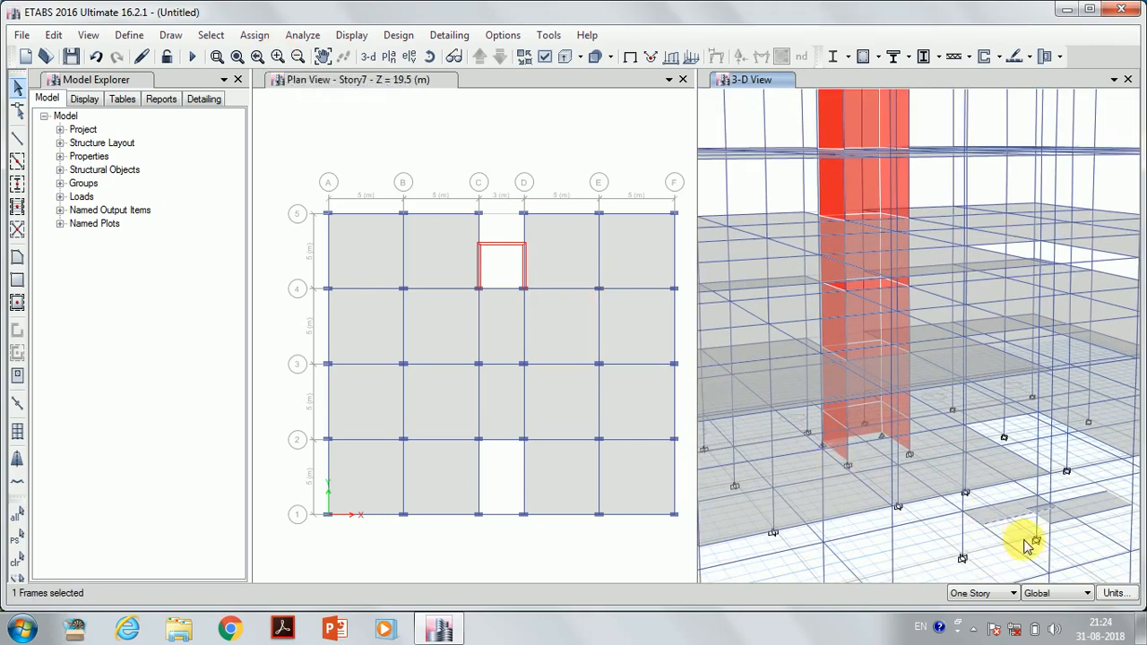
pyautogui.click(1005, 518)
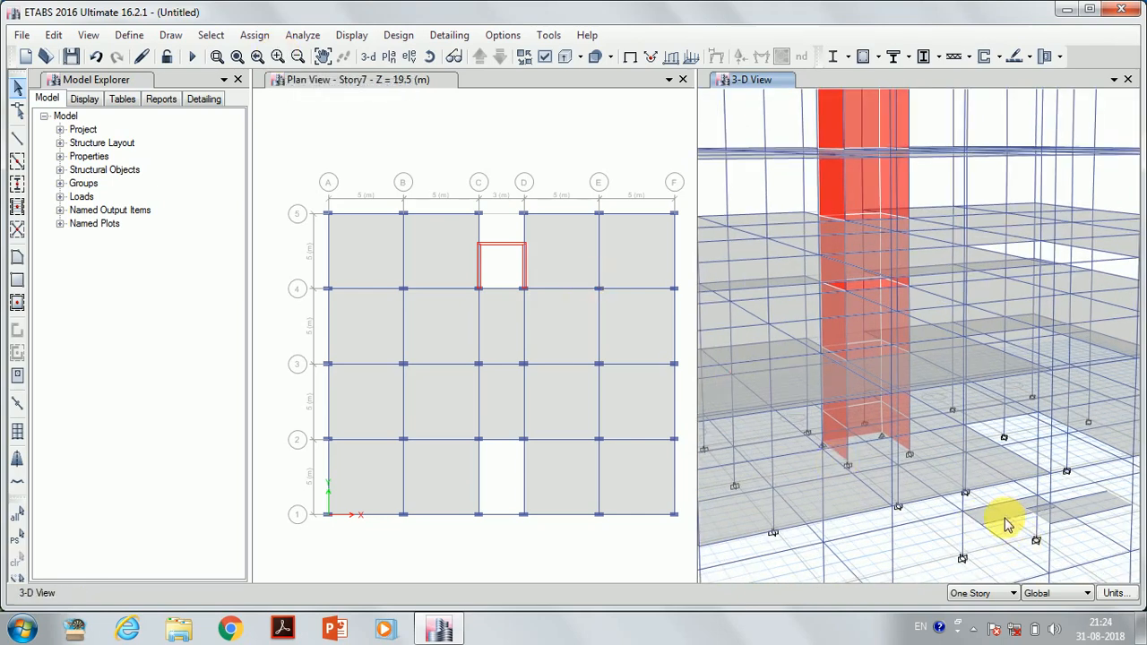
pyautogui.click(1005, 524)
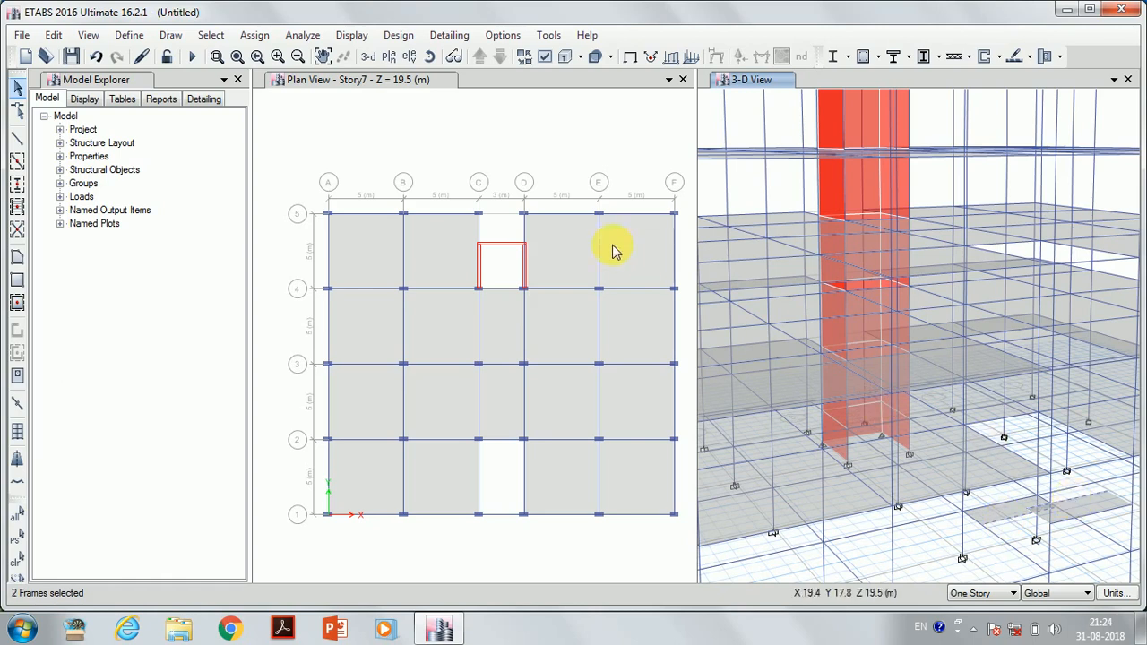
pyautogui.click(53, 35)
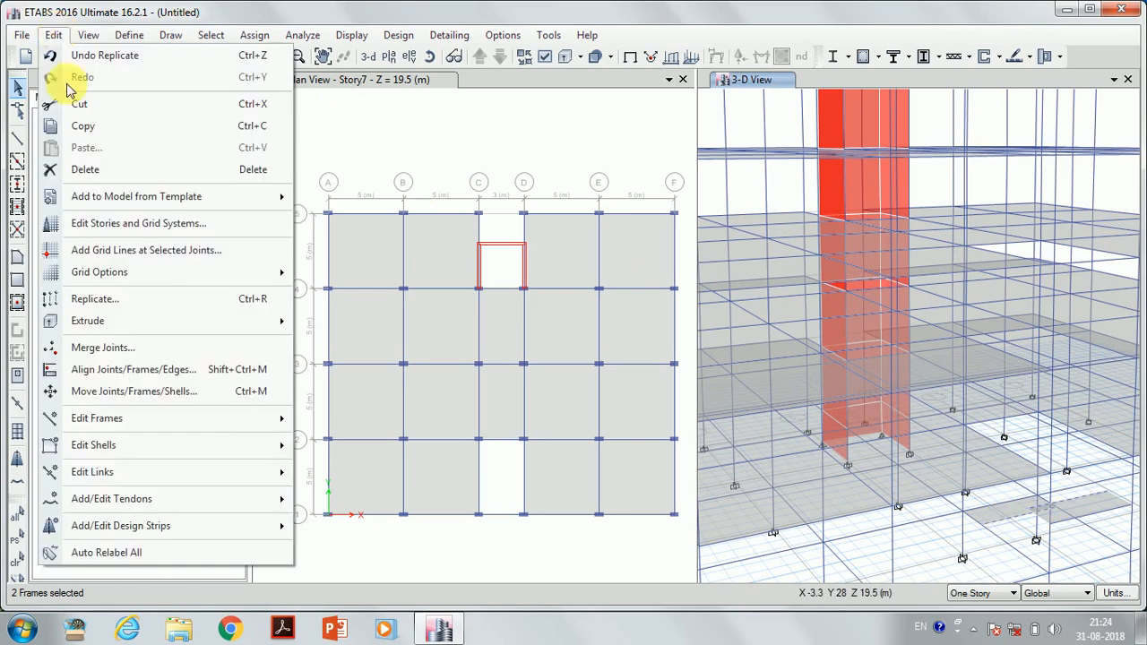
pyautogui.moveTo(205, 424)
pyautogui.click(320, 418)
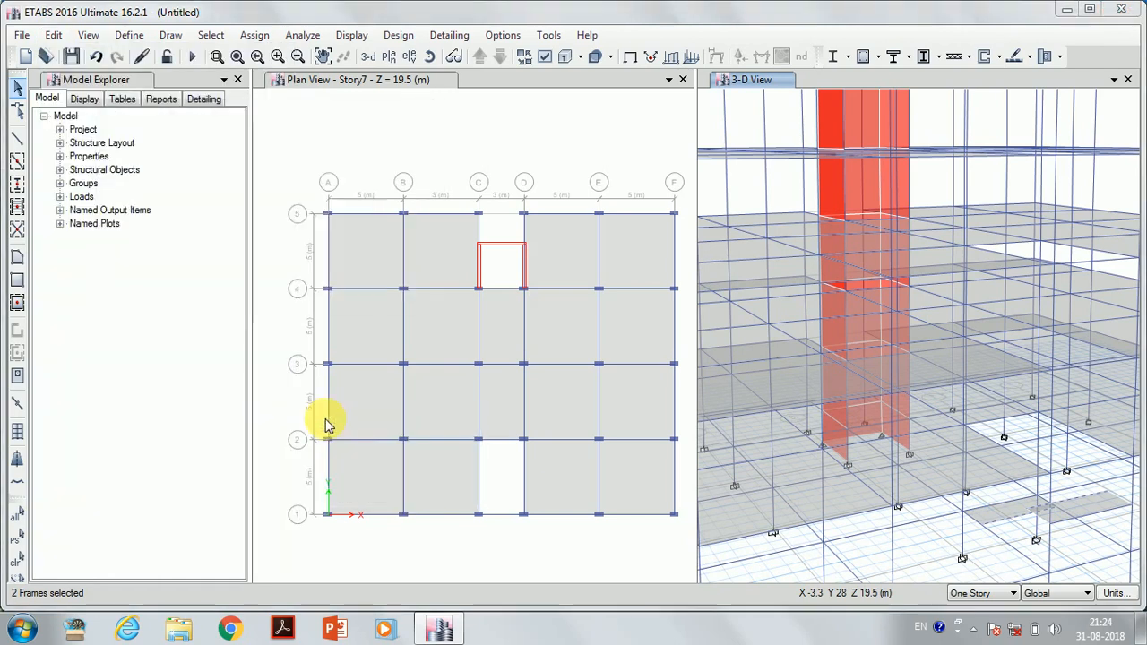
pyautogui.click(637, 378)
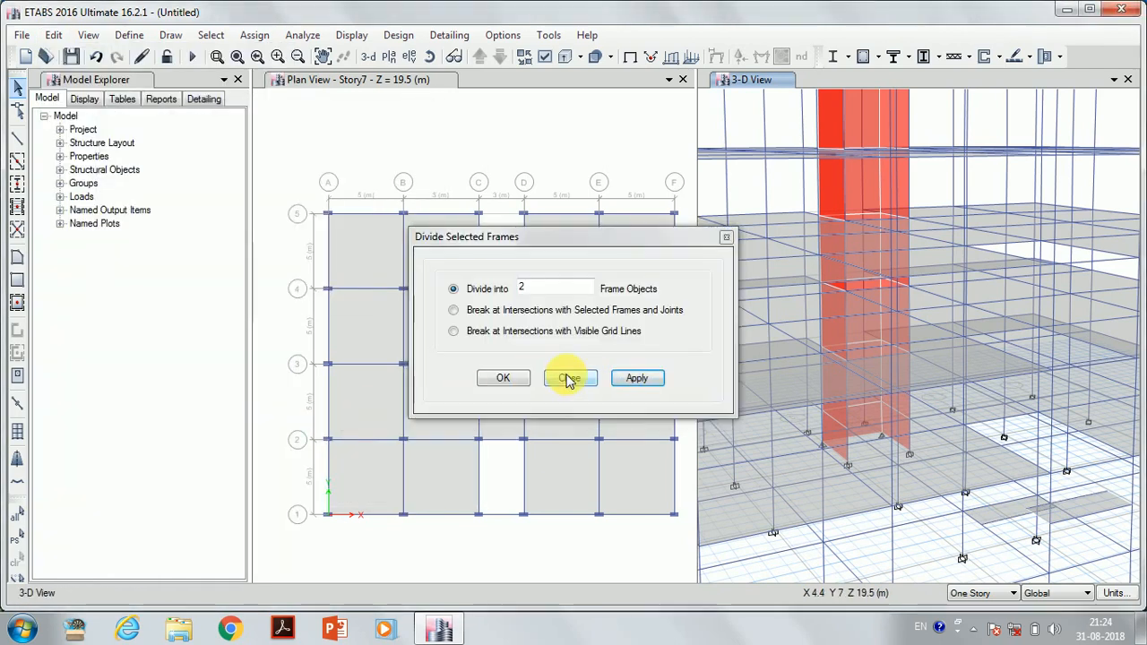
pyautogui.click(568, 378)
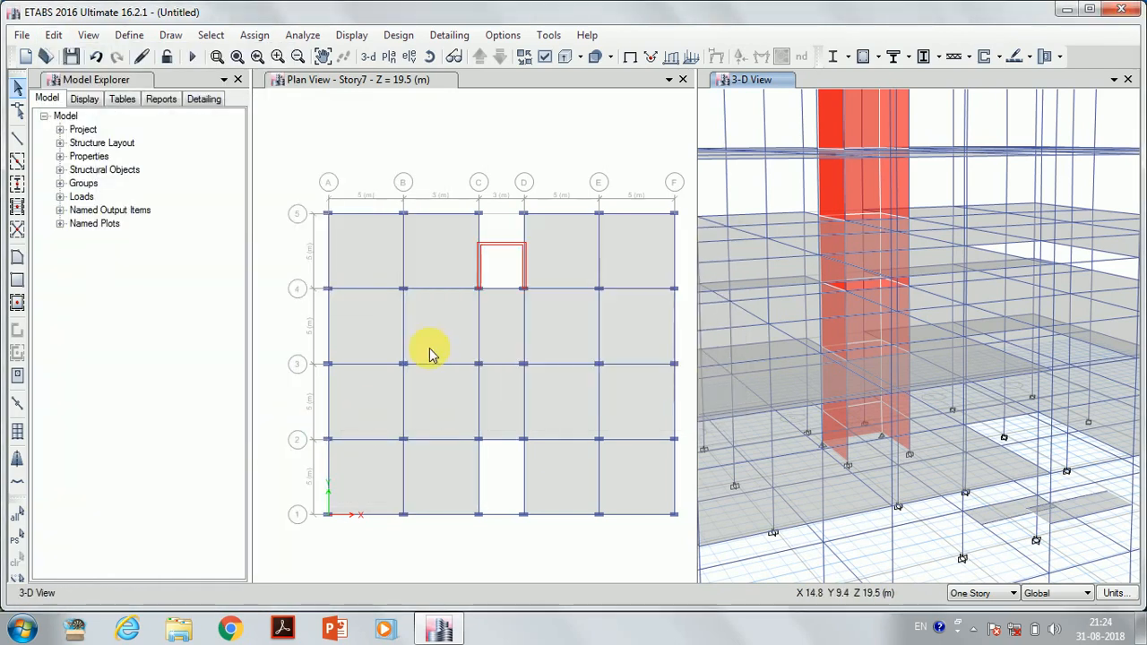
# Draw another Slab area in the 3-D view through the joints at the divided mid-height beams
pyautogui.click(18, 260)
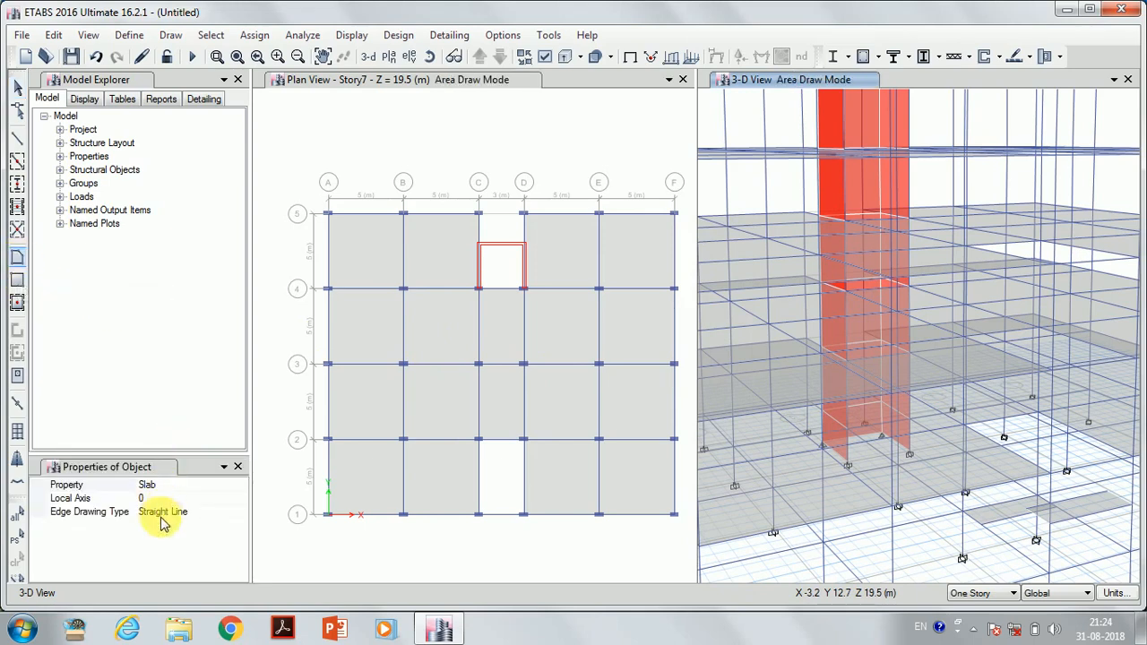
pyautogui.click(1030, 510)
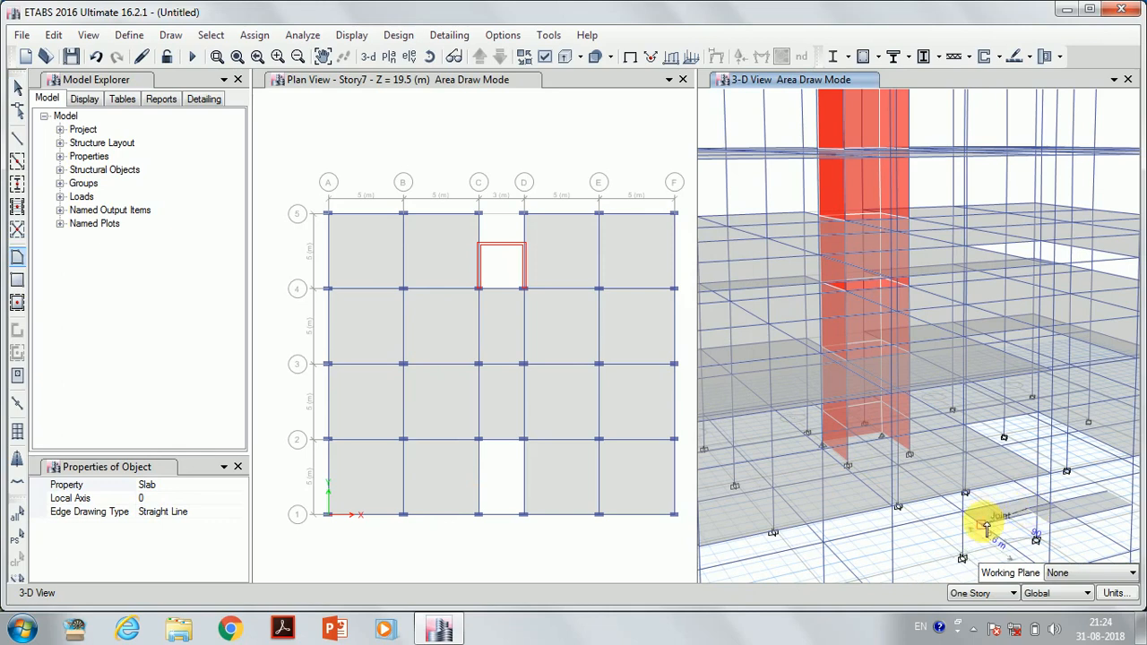
pyautogui.click(986, 527)
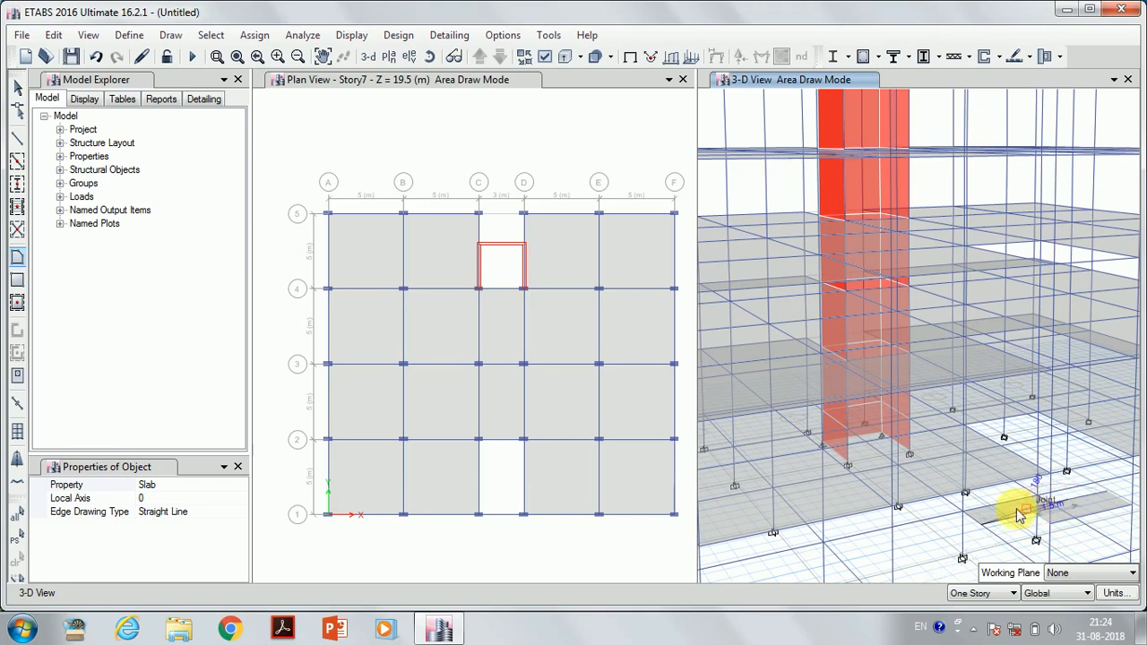
pyautogui.doubleClick(985, 527)
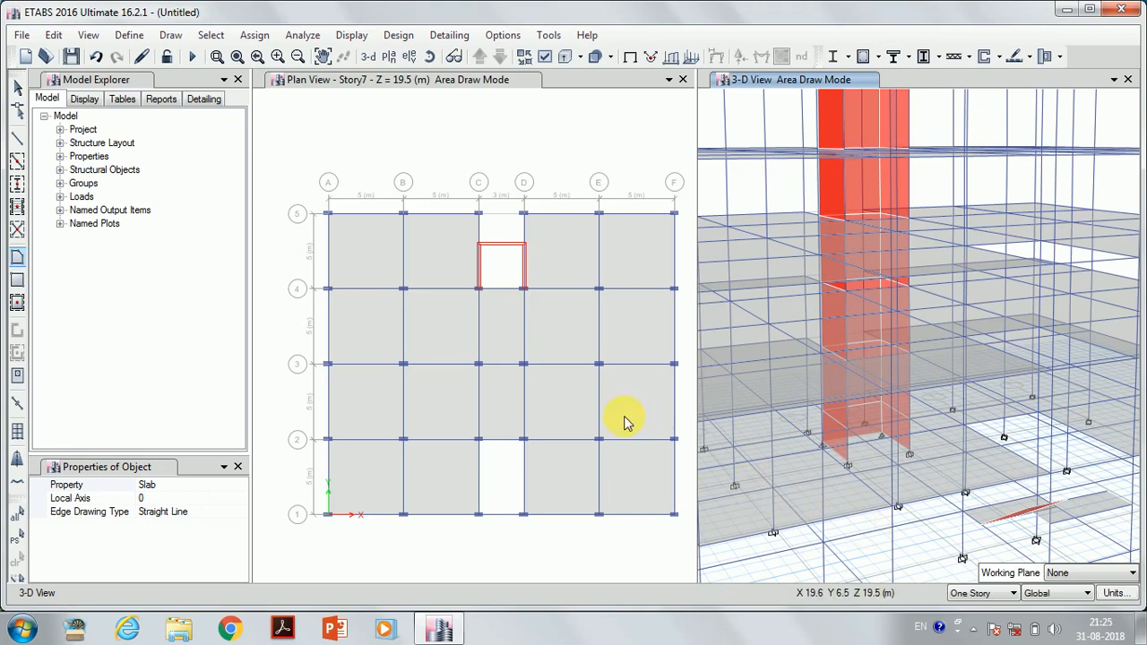
pyautogui.click(18, 87)
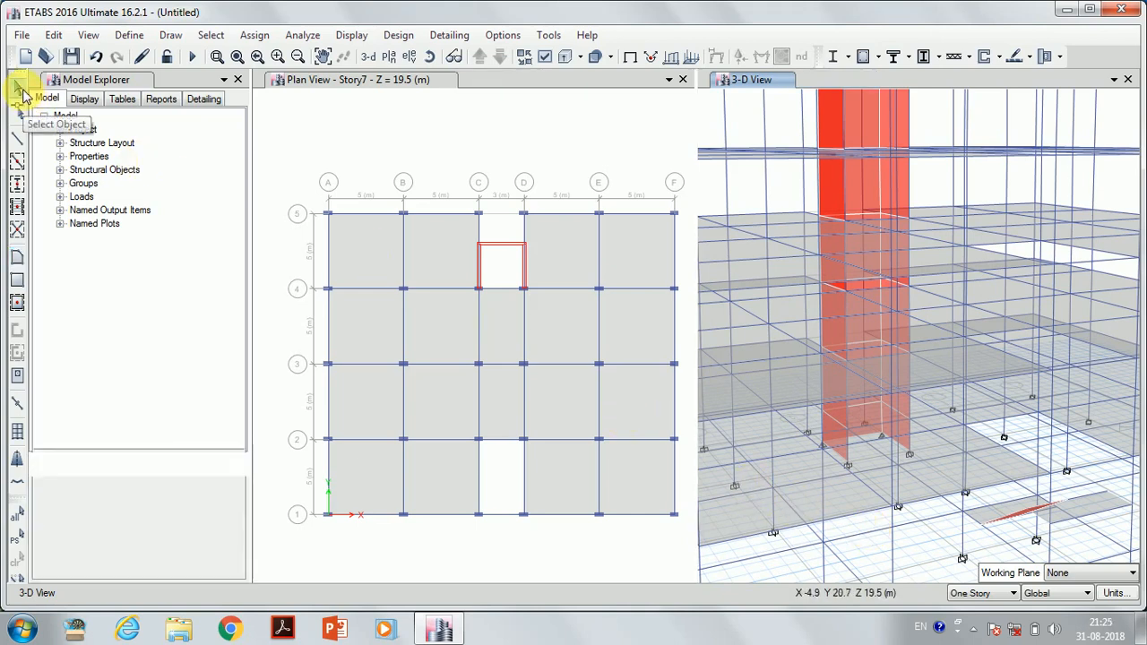
# Replicate the Story2 floor beam on grid 2 between C and D linearly once with dx 0 and dy -1.2 m
pyautogui.click(991, 427)
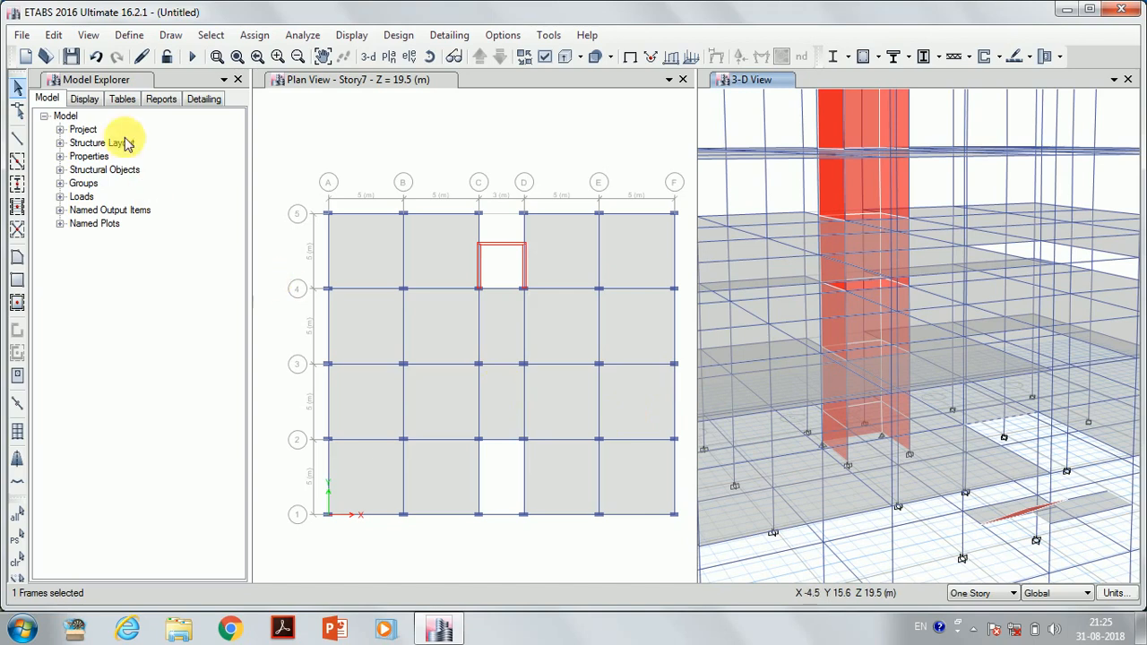
pyautogui.click(54, 35)
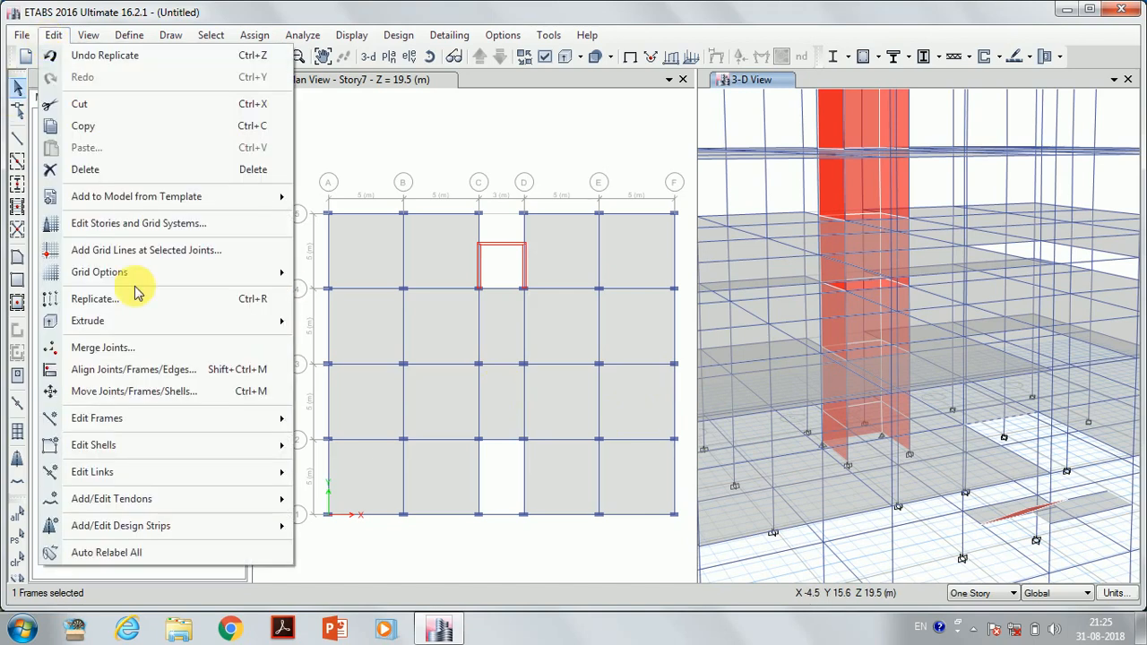
pyautogui.click(183, 305)
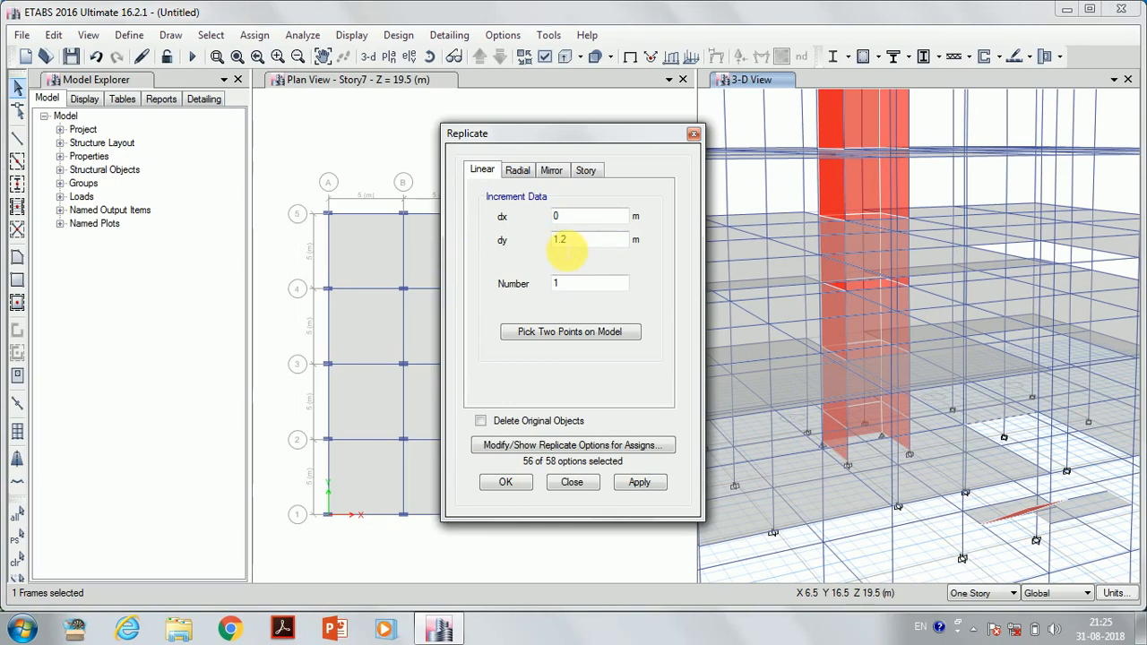
pyautogui.click(641, 484)
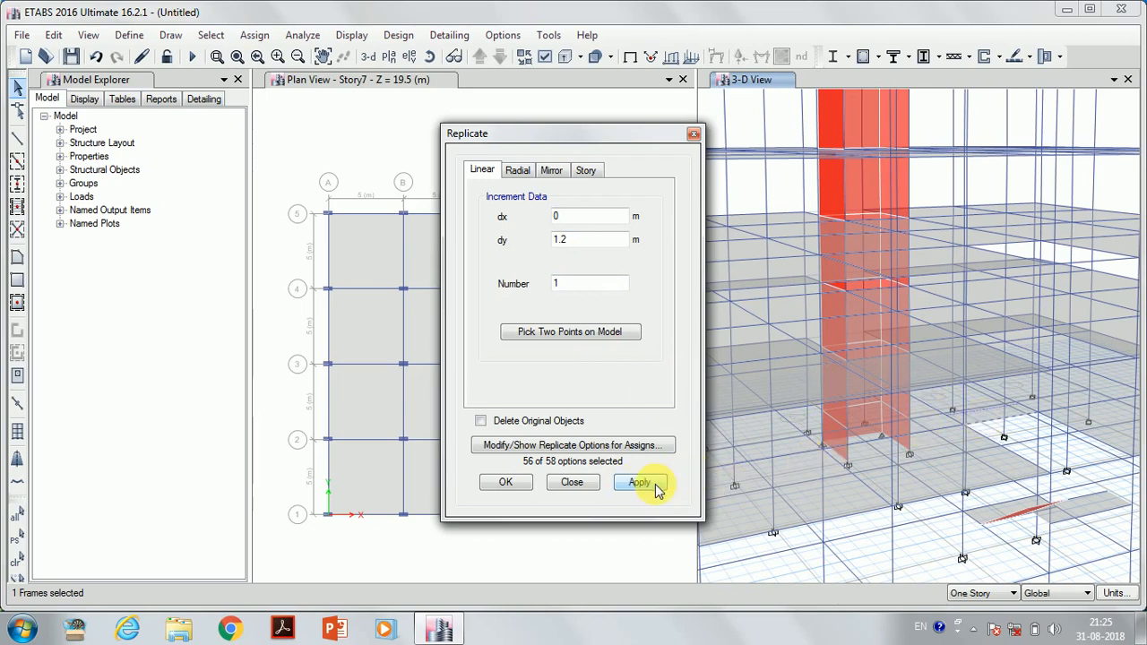
pyautogui.doubleClick(560, 240)
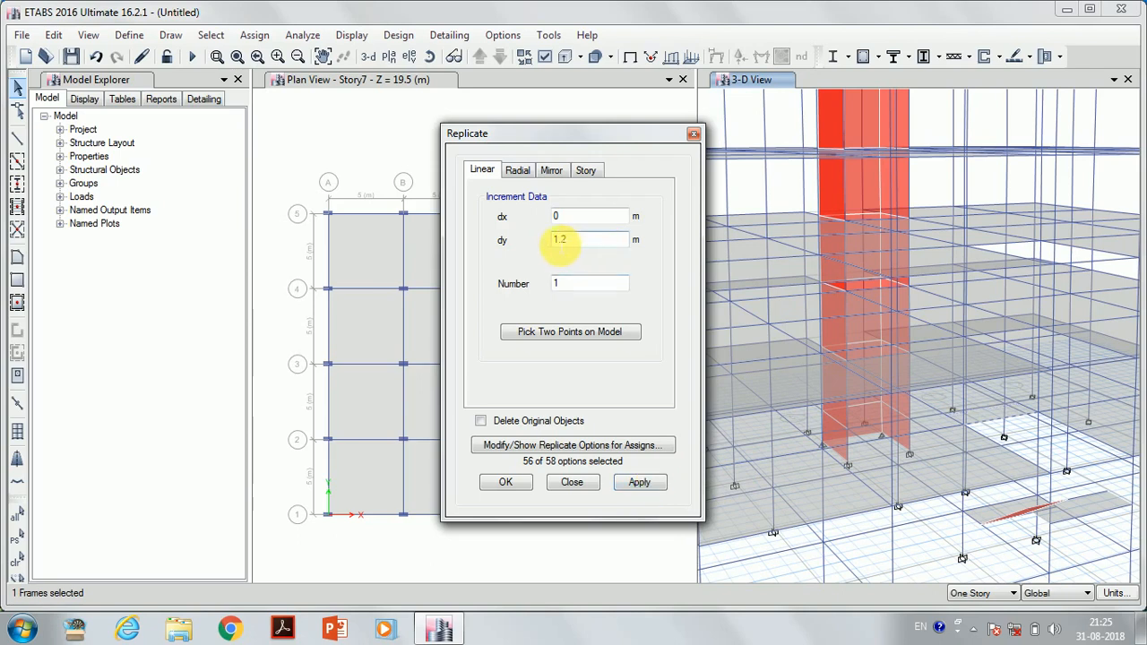
pyautogui.click(554, 239)
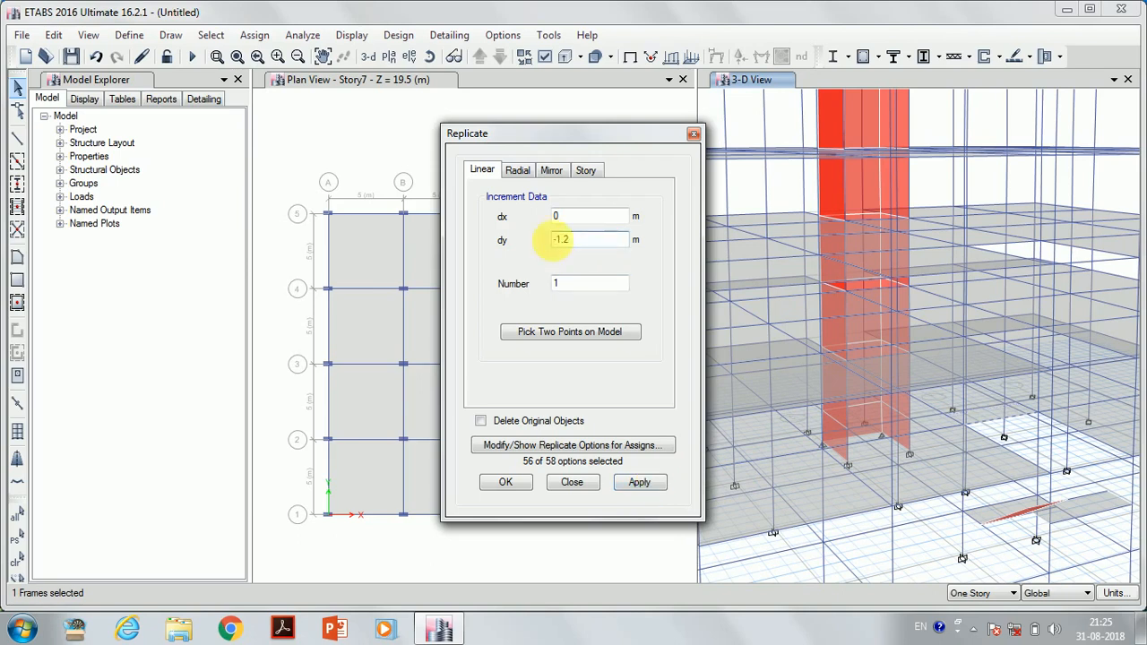
pyautogui.write('-')
pyautogui.click(636, 484)
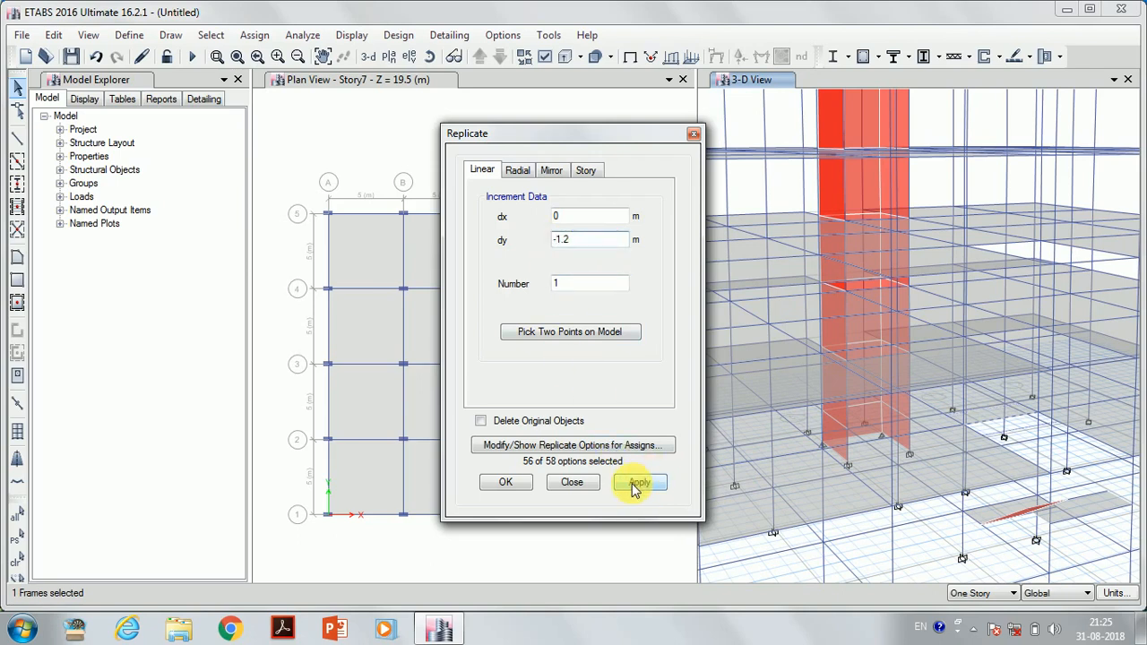
pyautogui.click(574, 486)
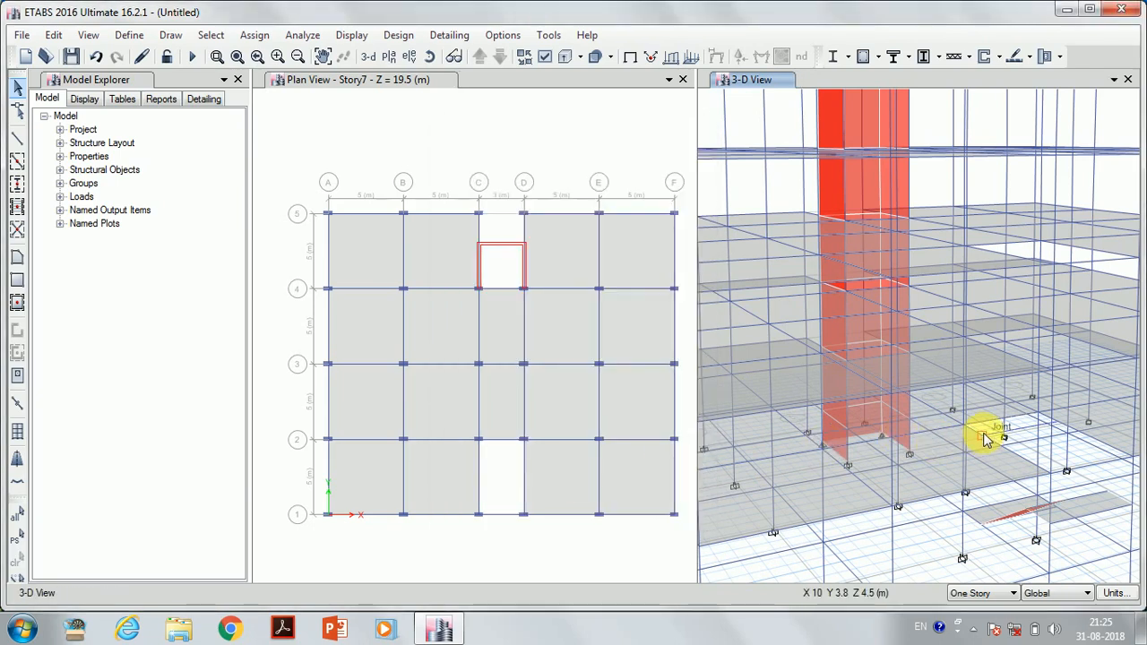
# Draw a floor-level landing area with the Slab property between the grid 2 beam and its replicated copy in the 3-D view
pyautogui.click(17, 139)
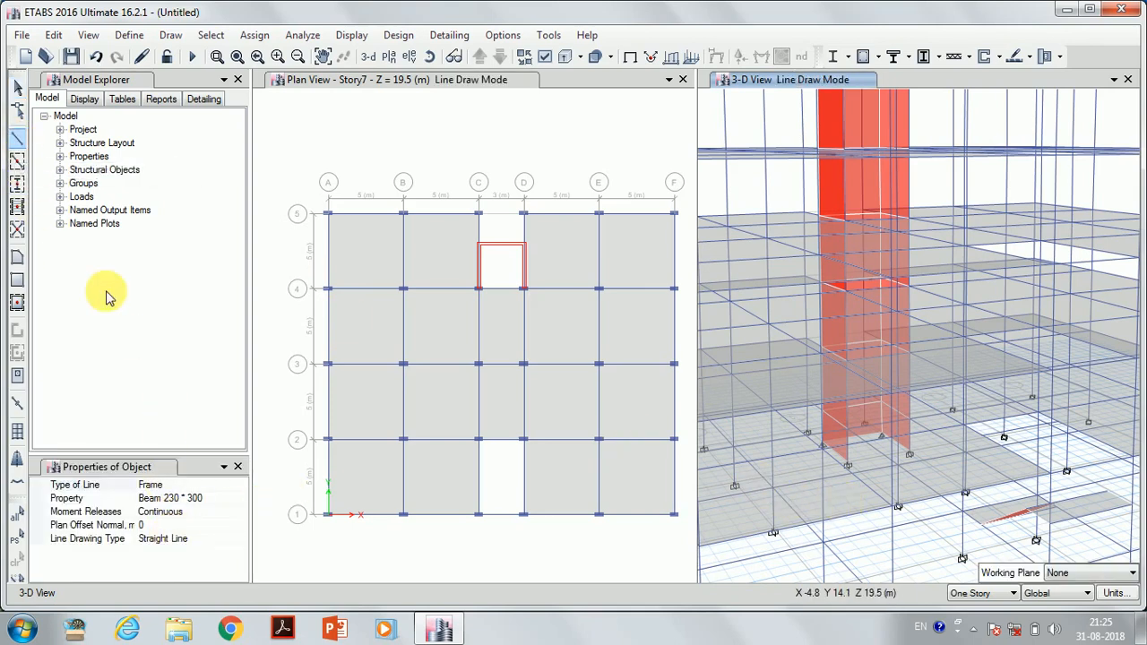
pyautogui.click(15, 262)
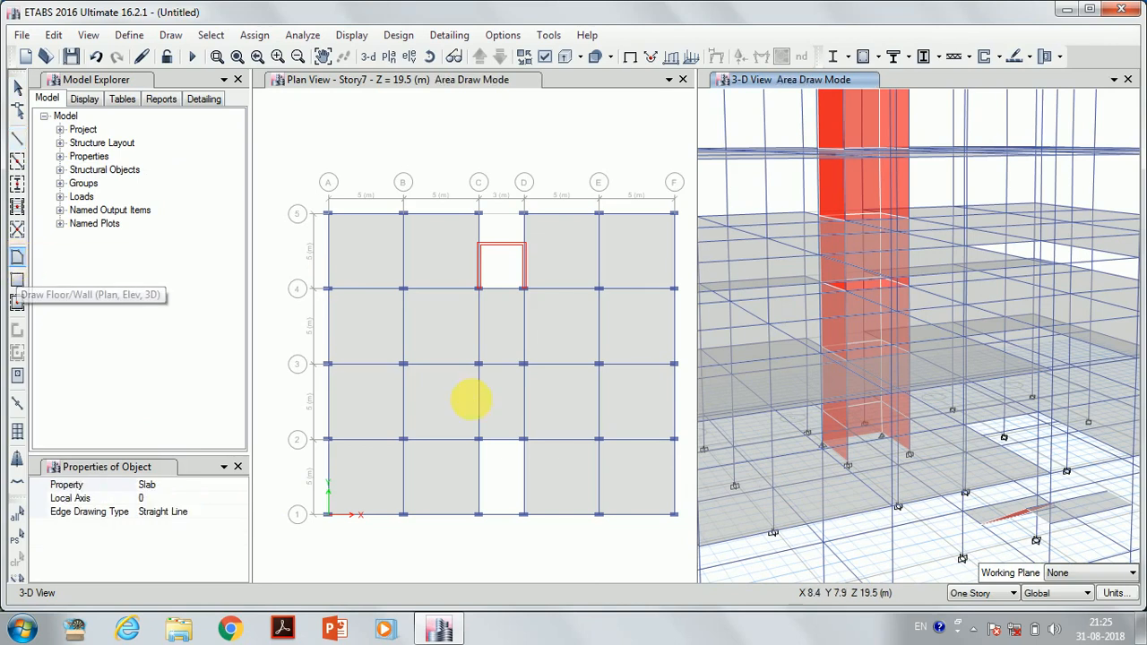
pyautogui.click(965, 430)
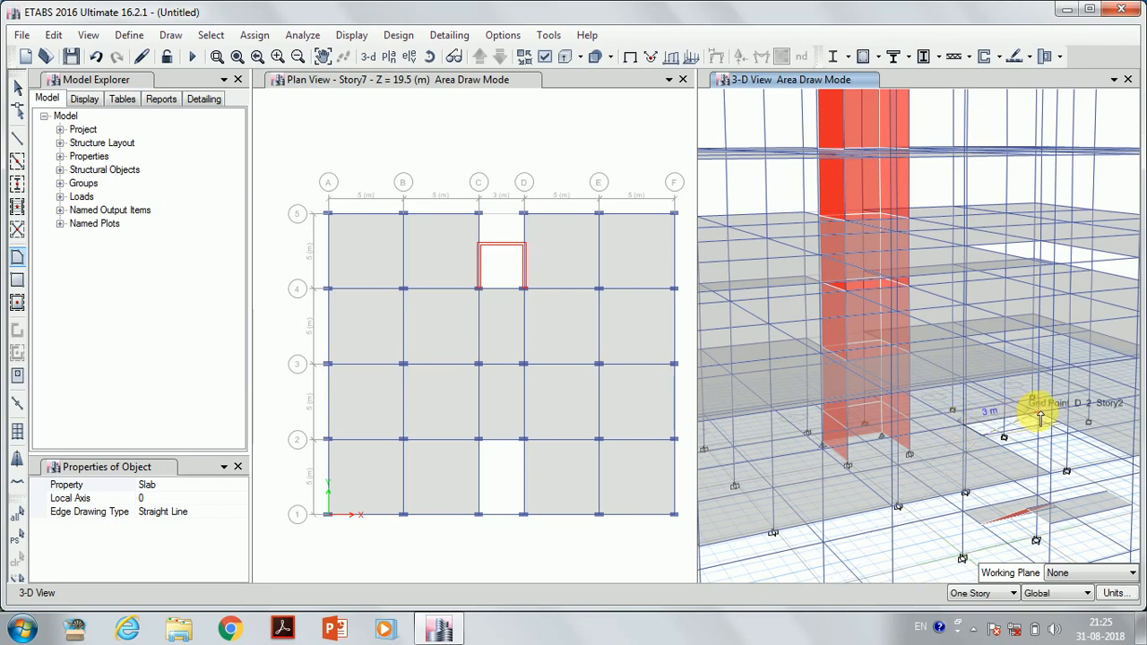
pyautogui.click(1041, 417)
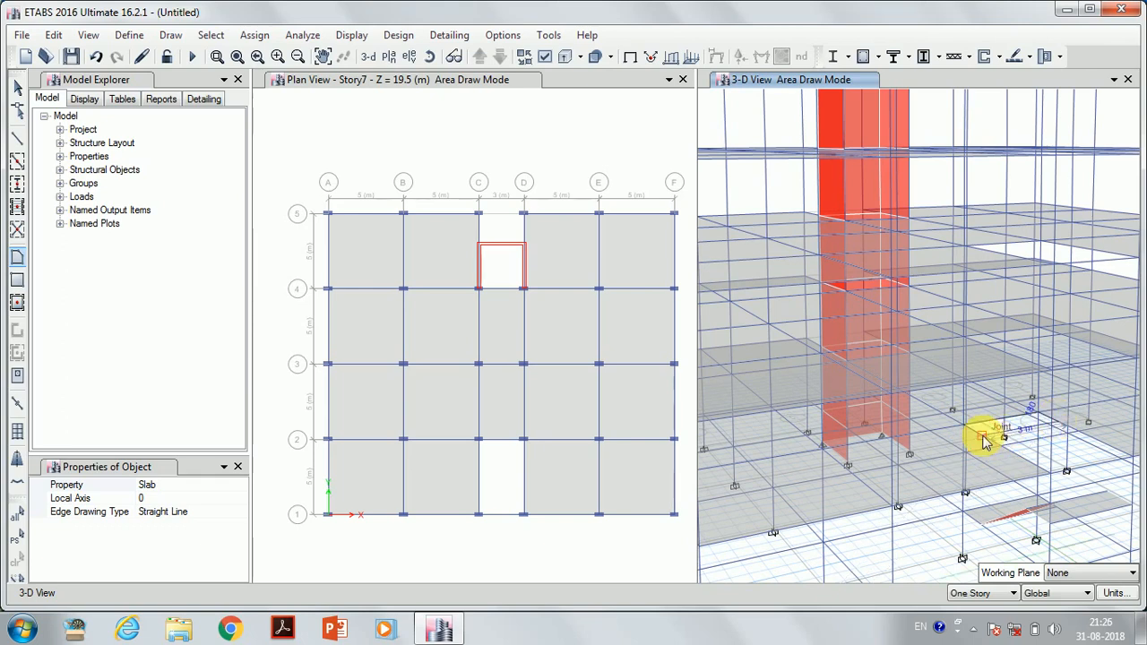
pyautogui.press('Escape')
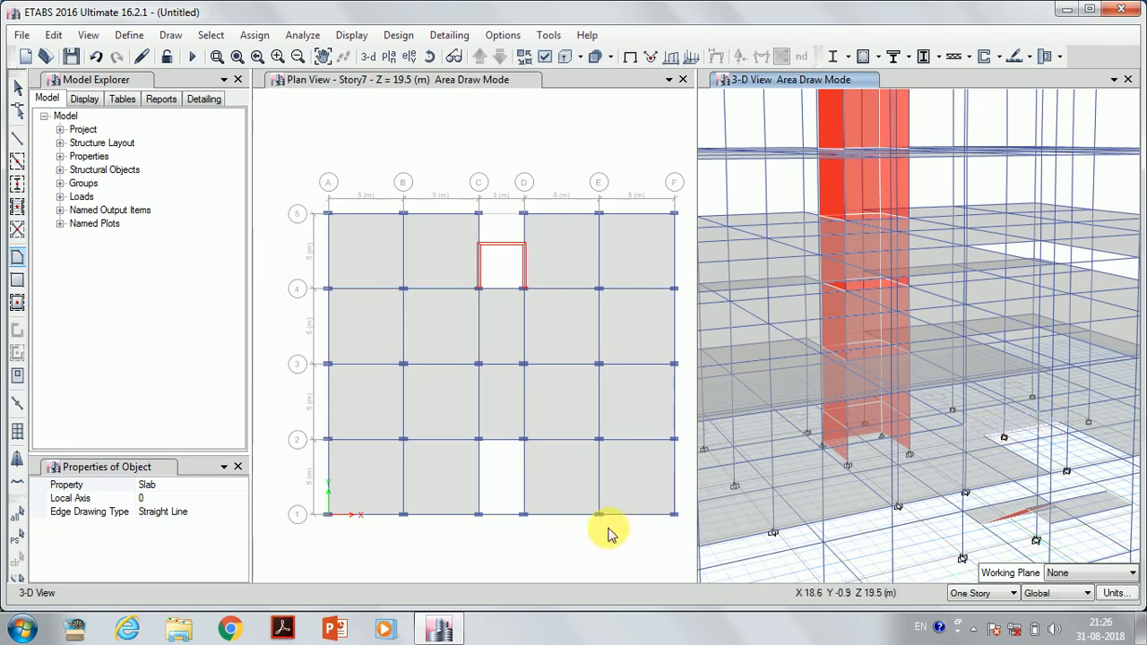
# Divide the replicated beam at the edge of the floor-level landing into 2 frame objects
pyautogui.click(18, 90)
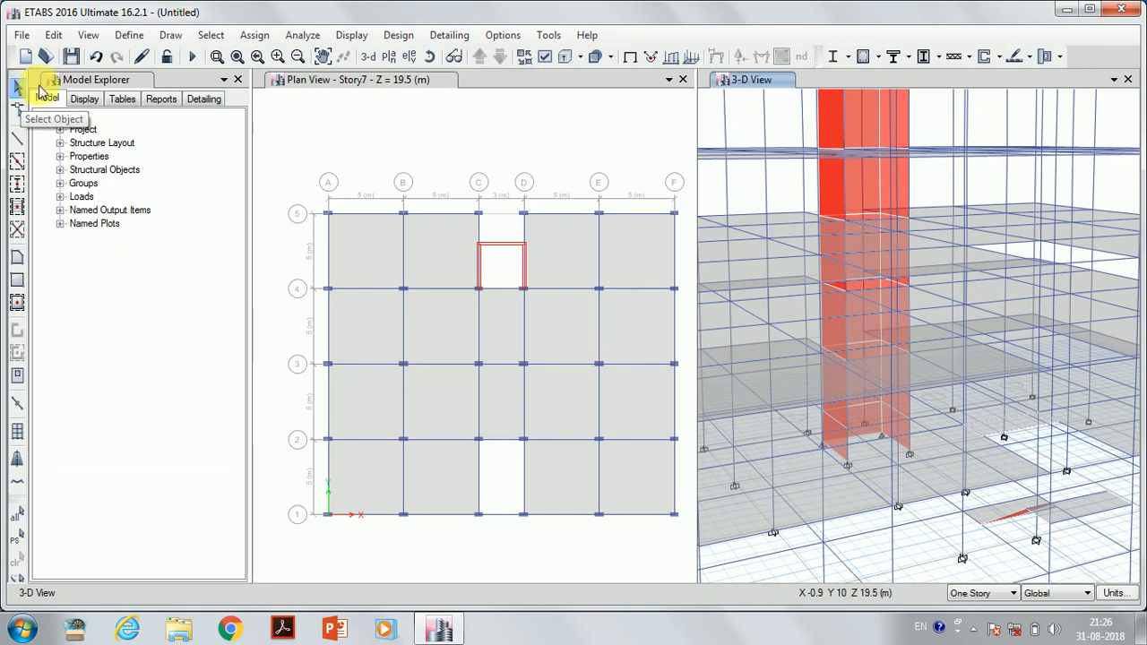
pyautogui.click(1017, 434)
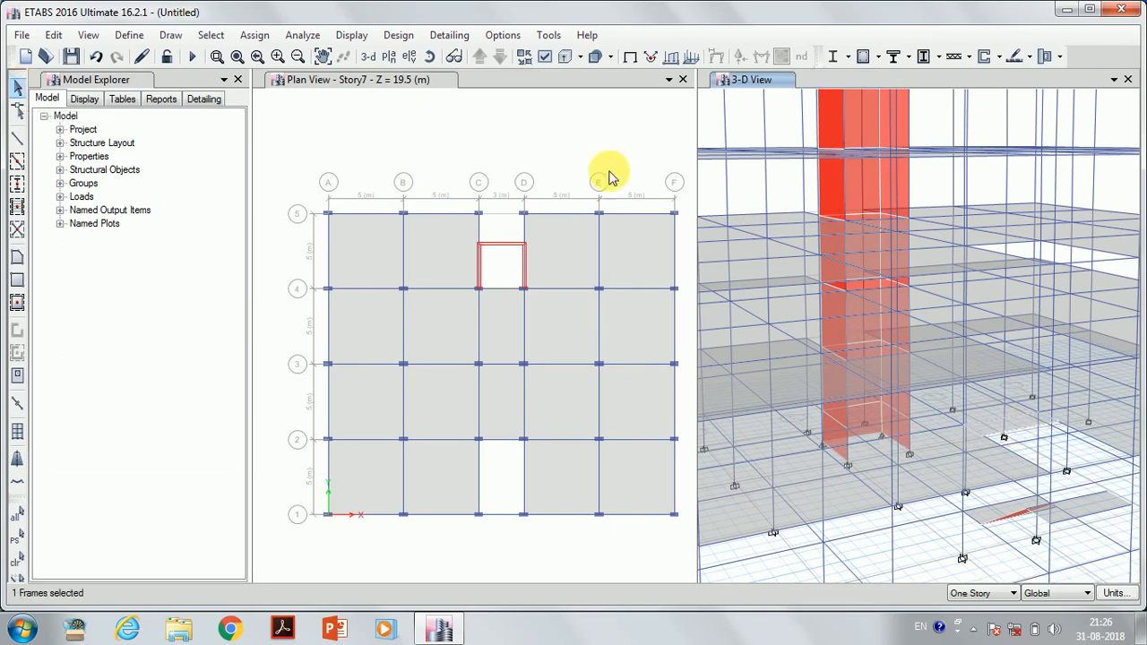
pyautogui.click(53, 36)
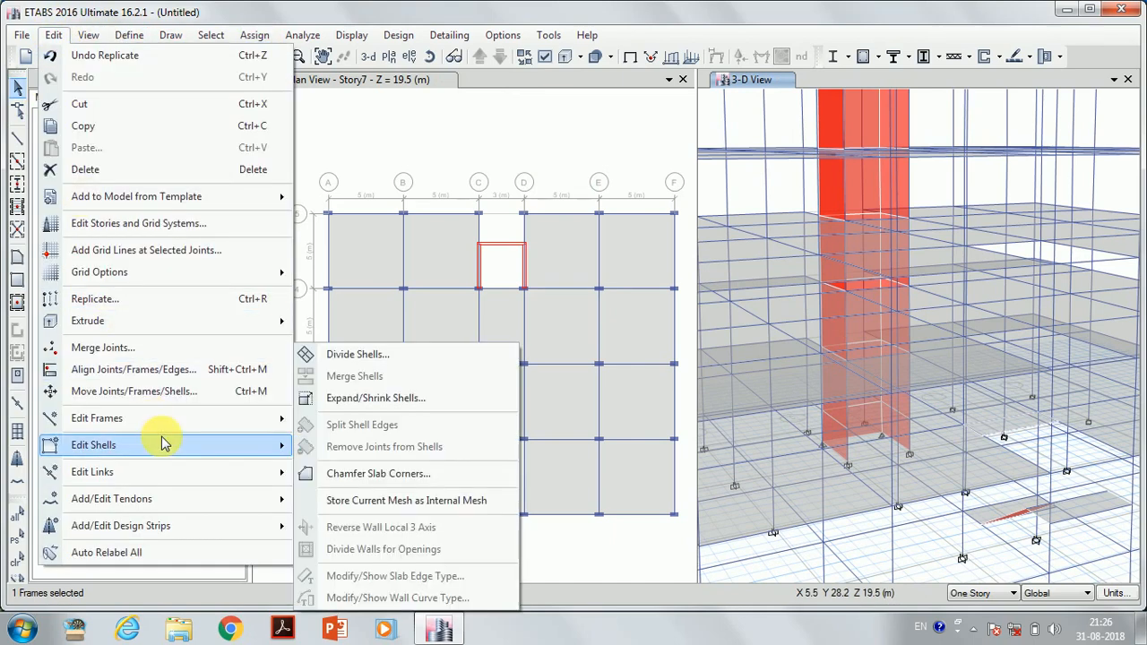
pyautogui.moveTo(205, 426)
pyautogui.click(359, 418)
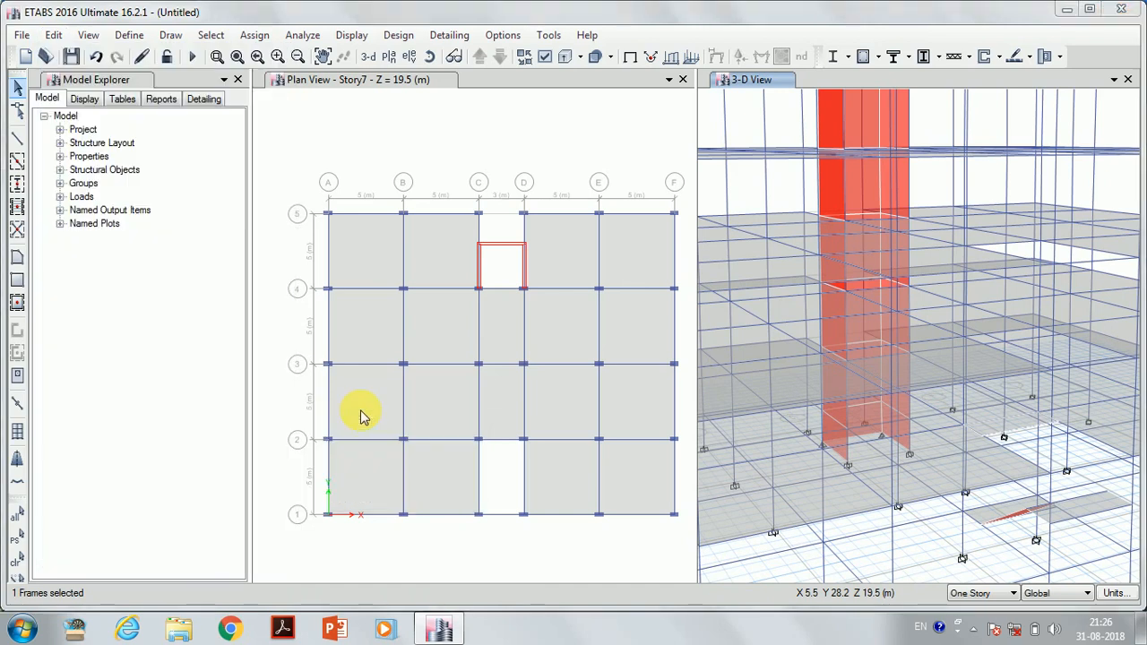
pyautogui.click(633, 377)
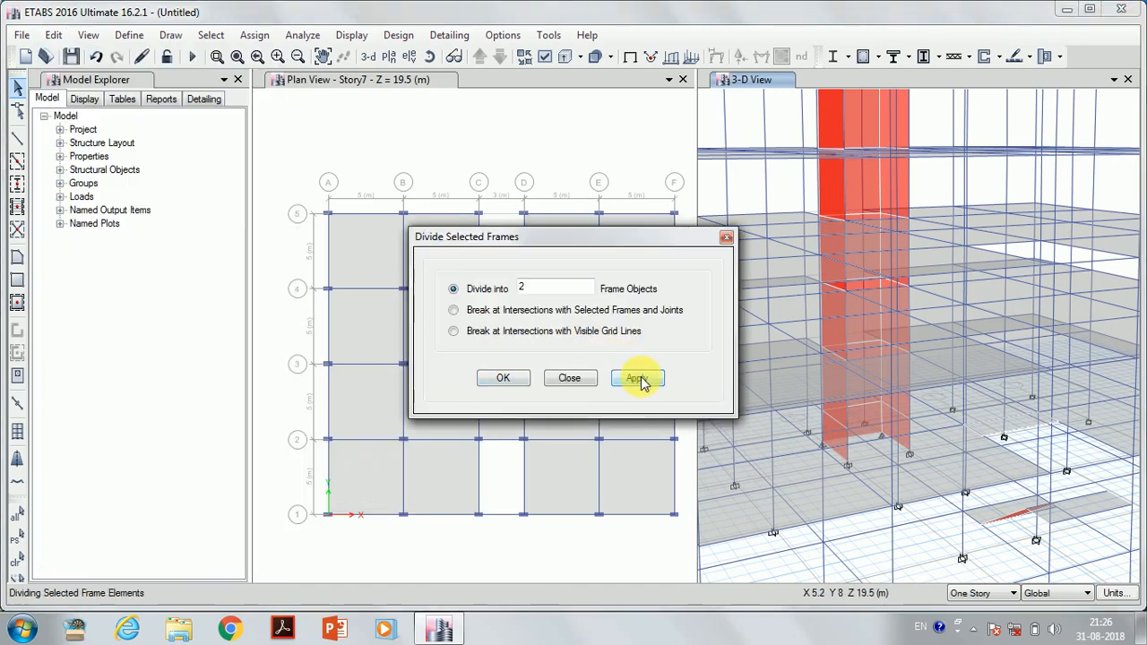
pyautogui.click(560, 379)
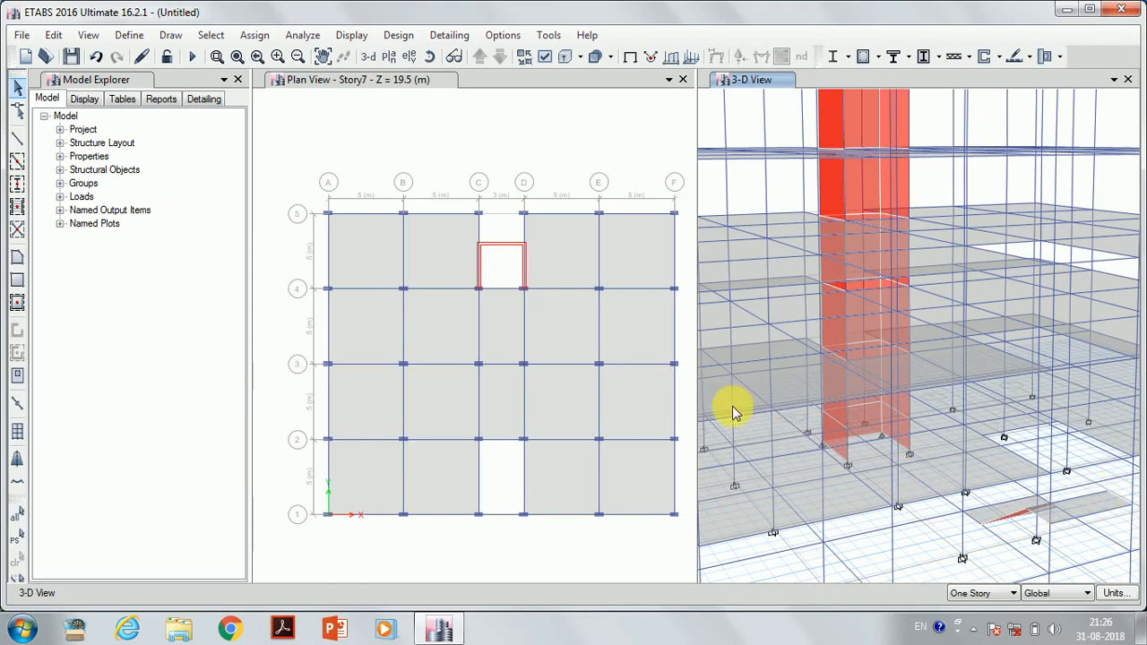
# Draw an inclined stair flight with the Slab property from the divided floor-level landing beam down to the mid-height landing
pyautogui.click(429, 56)
pyautogui.moveTo(877, 415); pyautogui.dragTo(913, 419)
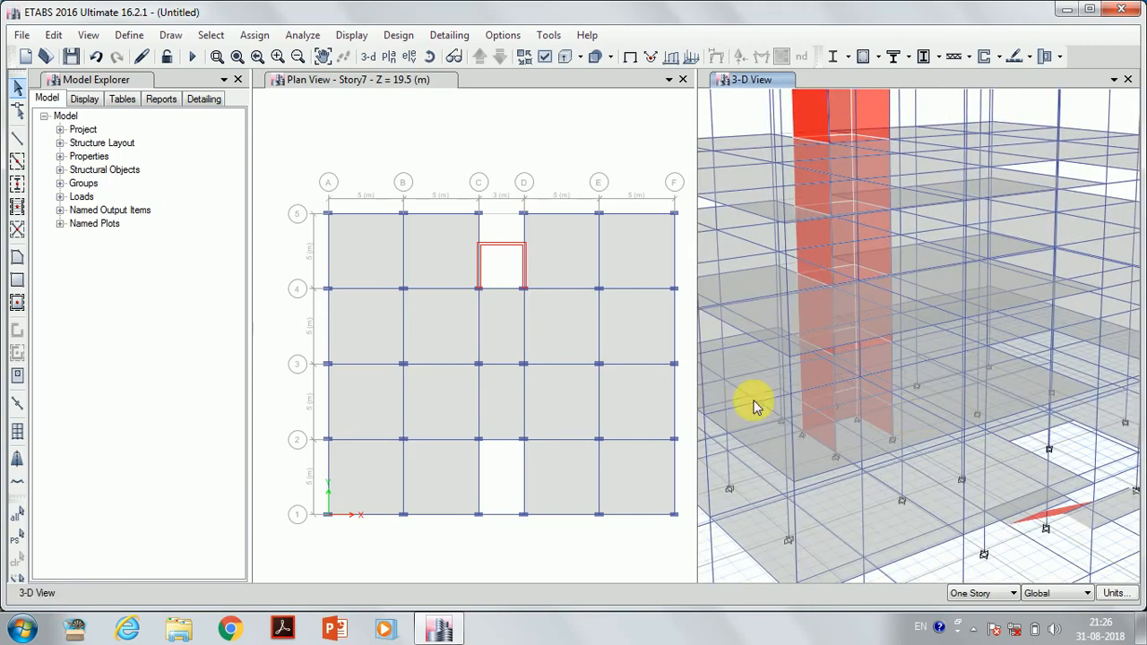
pyautogui.click(17, 258)
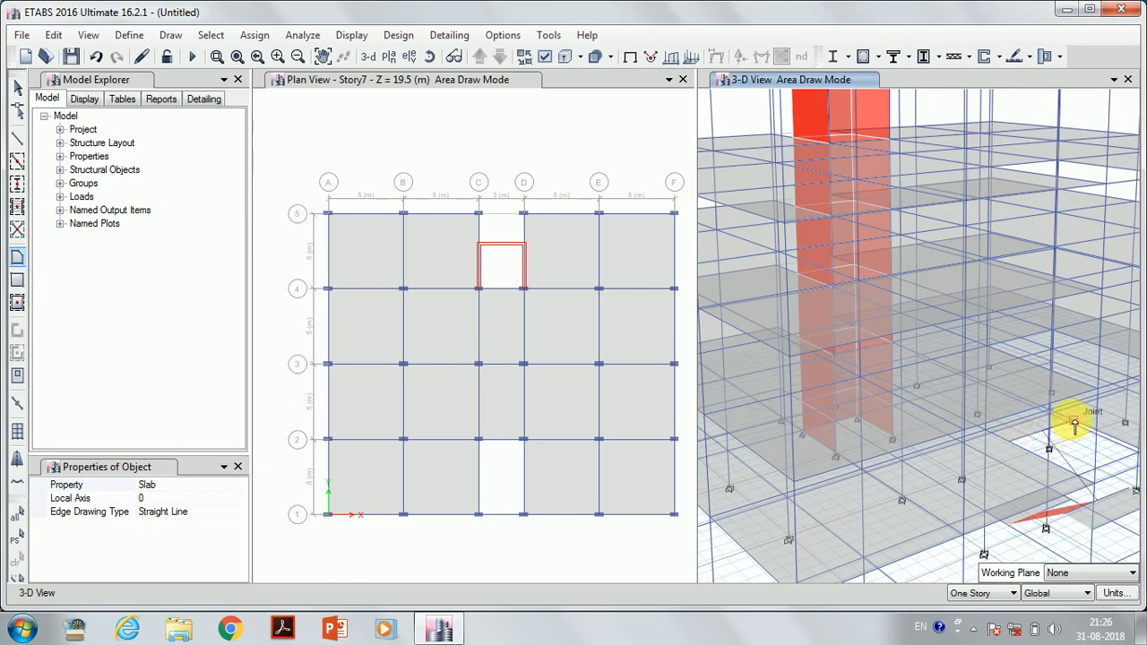
pyautogui.click(1075, 422)
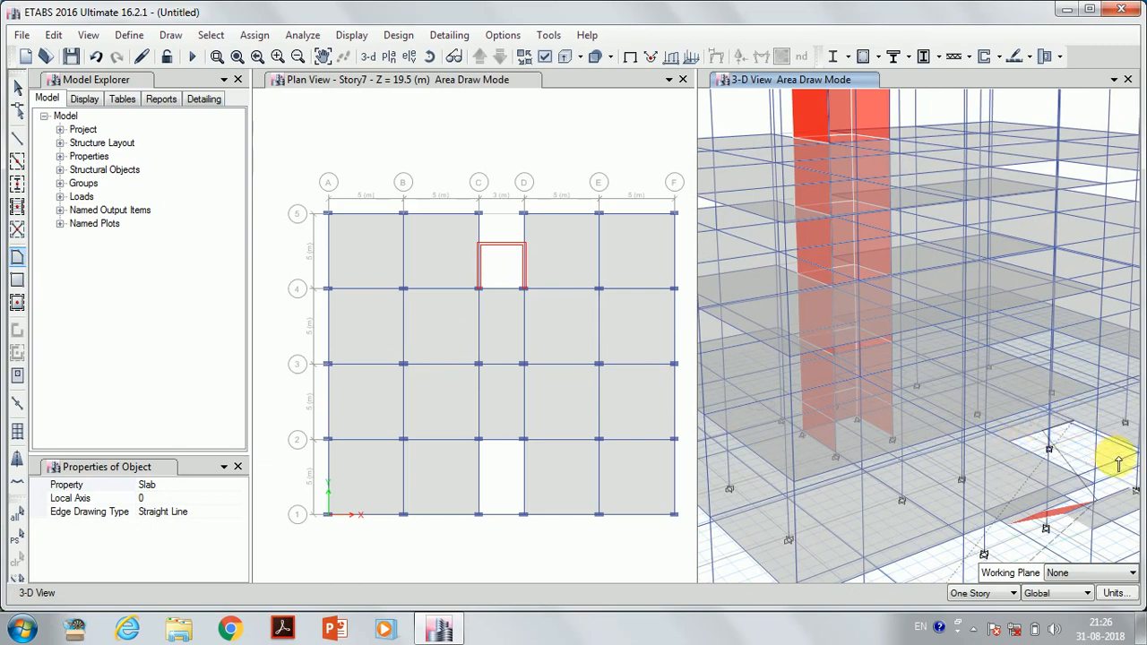
pyautogui.click(1095, 505)
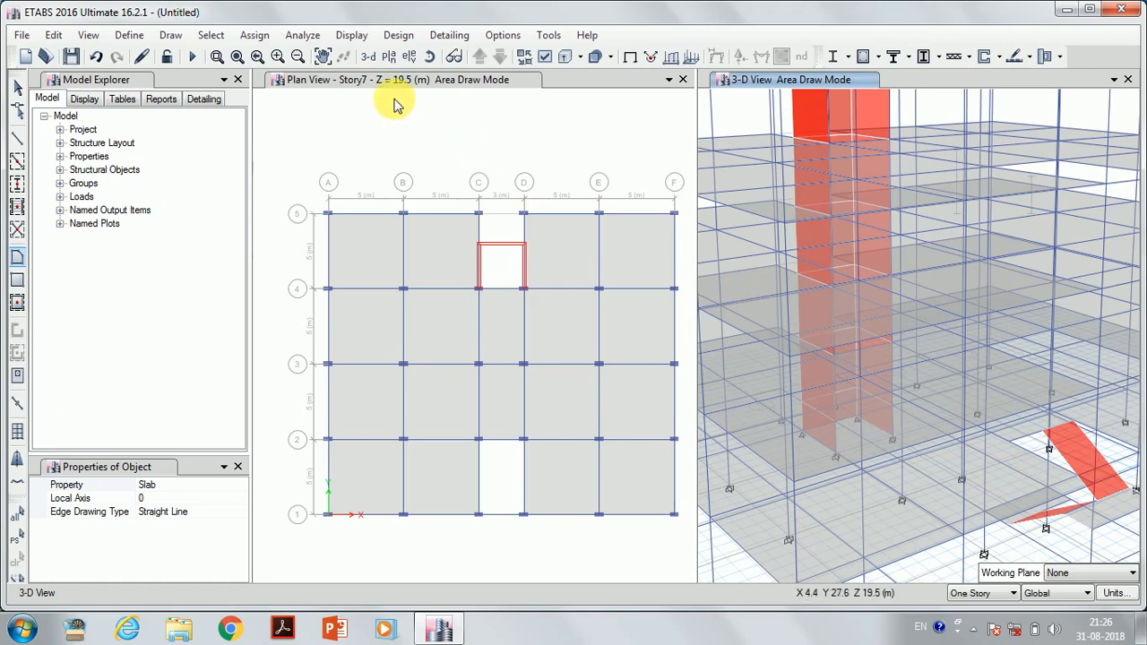
# Examine the stair flights and landings at close range from a rotated angle in the 3-D view
pyautogui.click(323, 57)
pyautogui.moveTo(1032, 409); pyautogui.dragTo(837, 367)
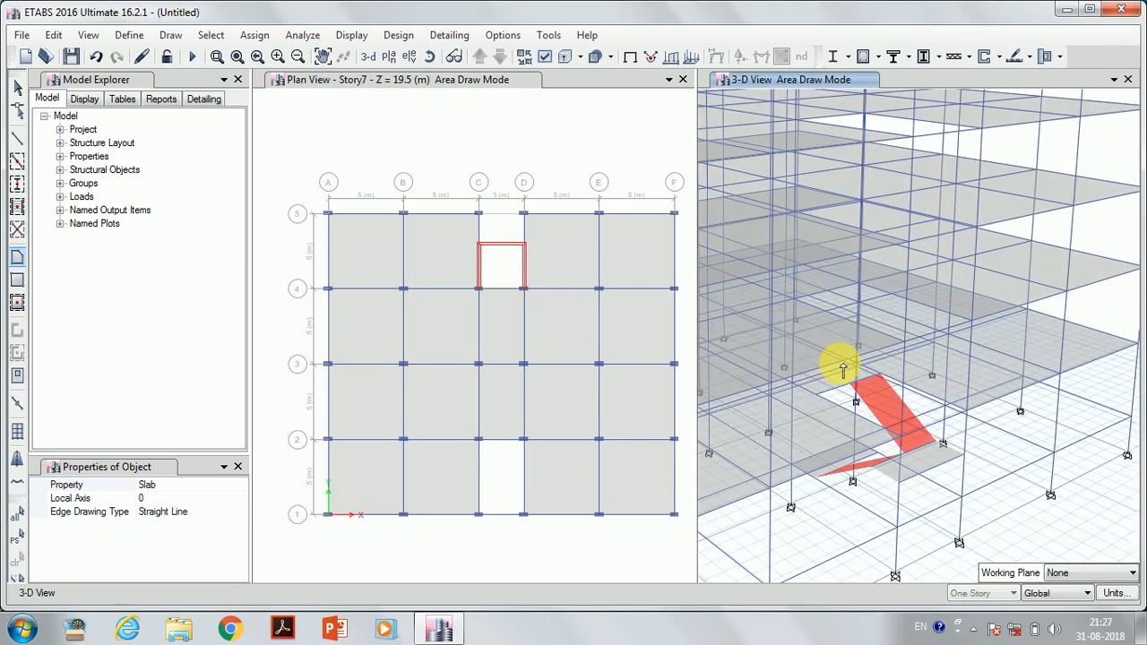
pyautogui.click(278, 59)
pyautogui.click(278, 59)
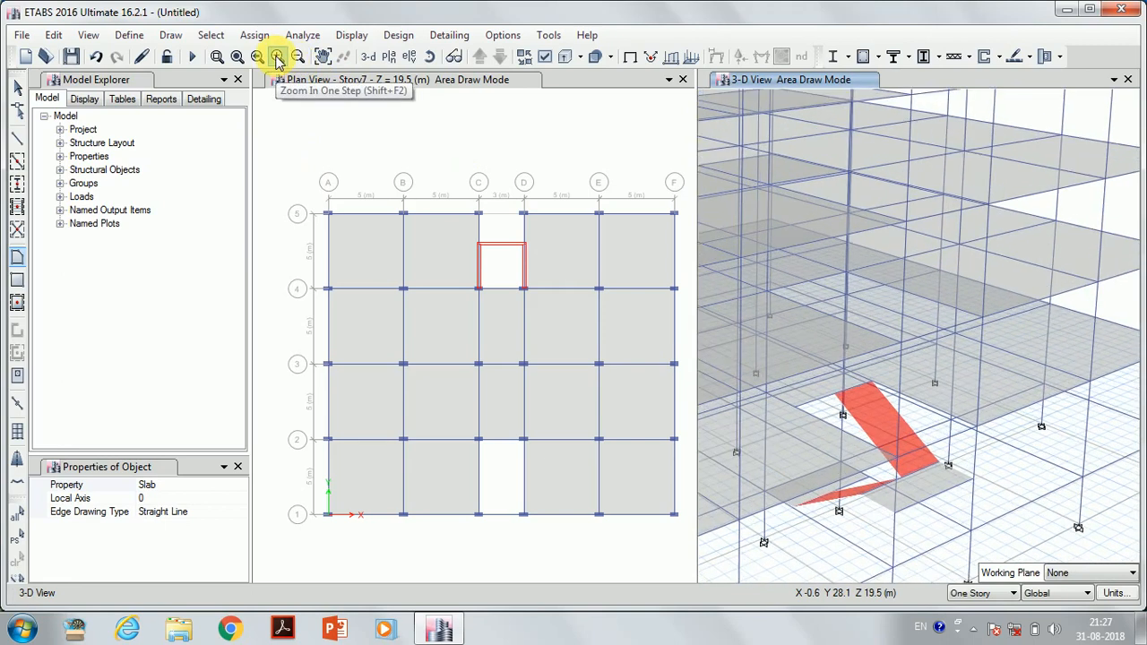
pyautogui.click(278, 60)
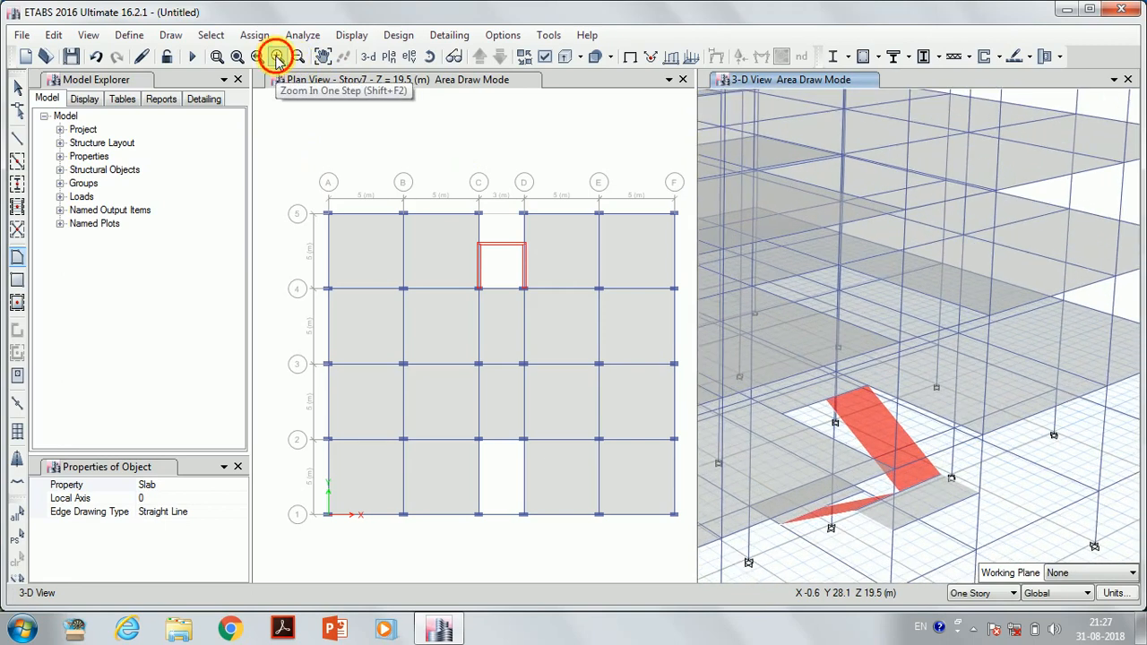
pyautogui.click(277, 57)
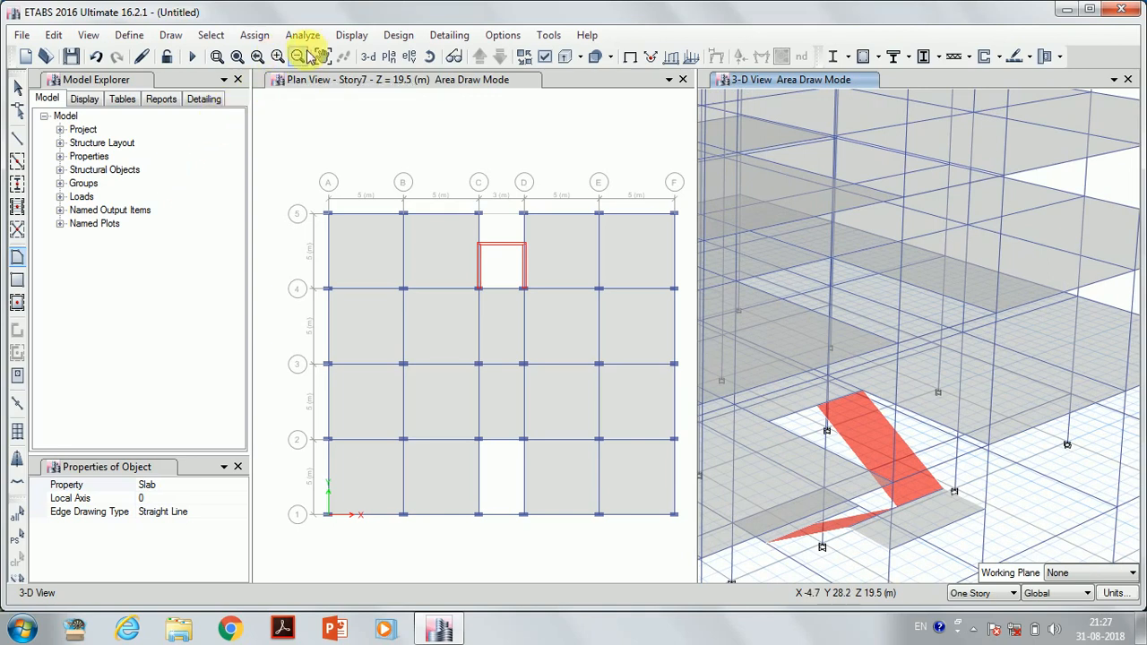
pyautogui.click(434, 60)
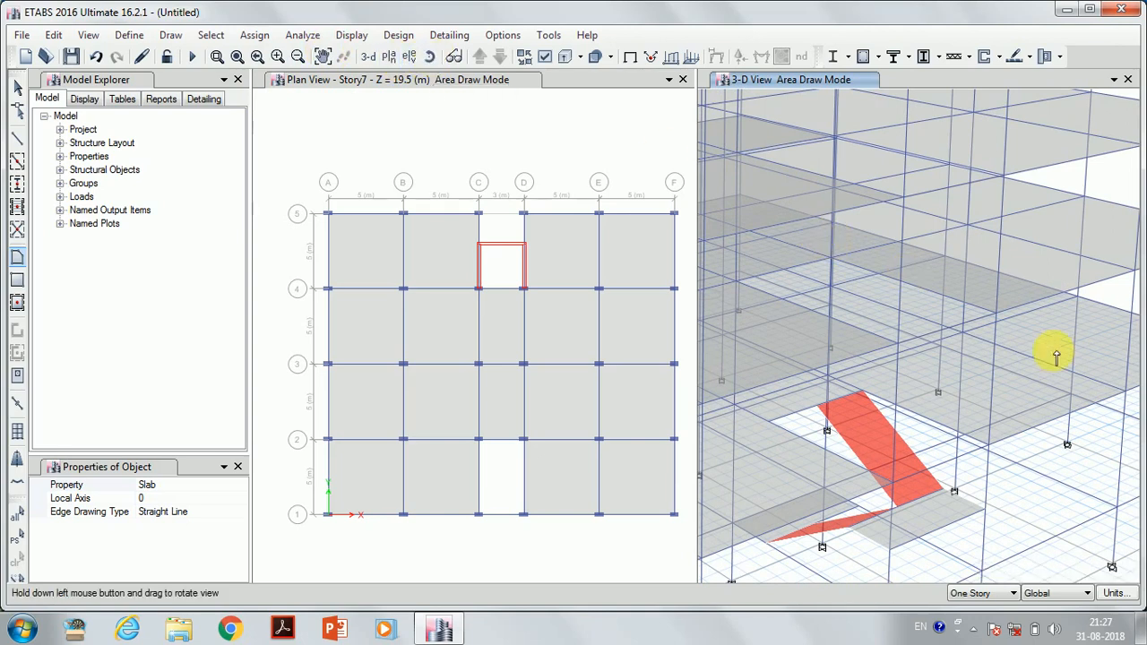
pyautogui.moveTo(1072, 375); pyautogui.dragTo(1070, 366)
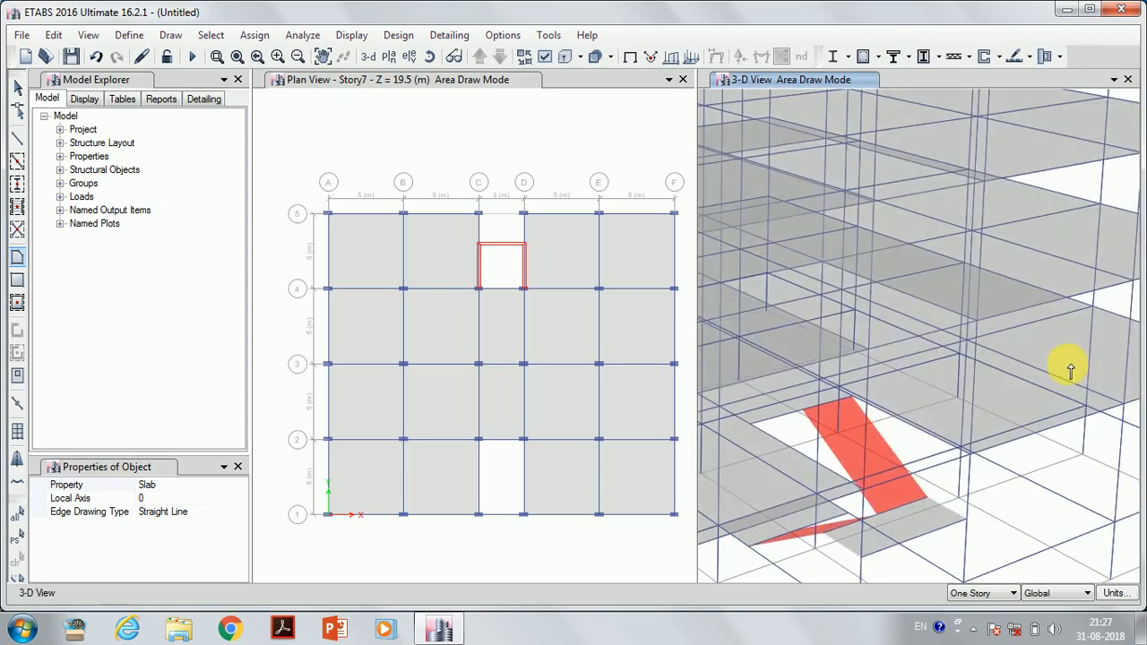
# Replicate the staircase's landing slabs, inclined flights and landing beams by story onto Story3 through Story7
pyautogui.click(19, 88)
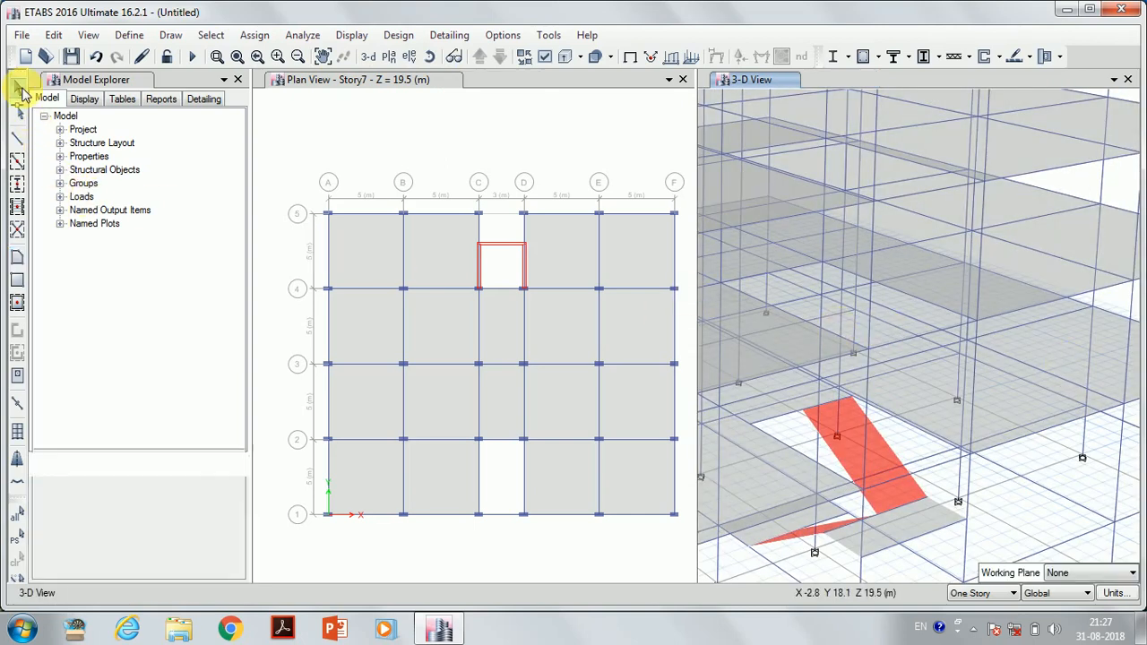
pyautogui.click(802, 410)
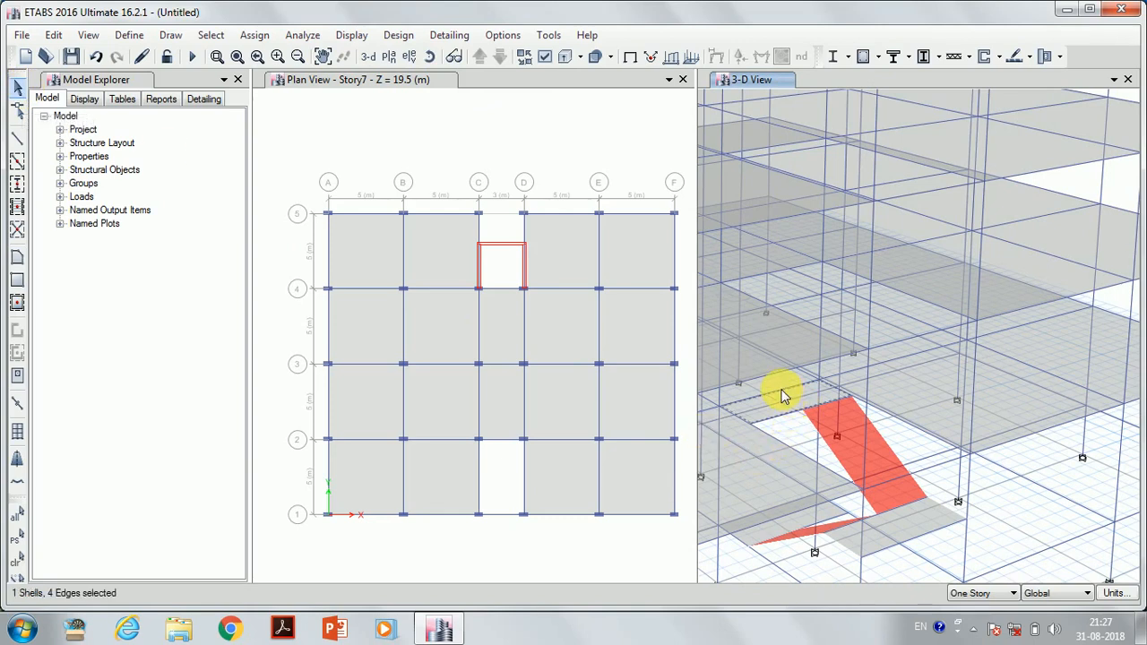
pyautogui.click(782, 396)
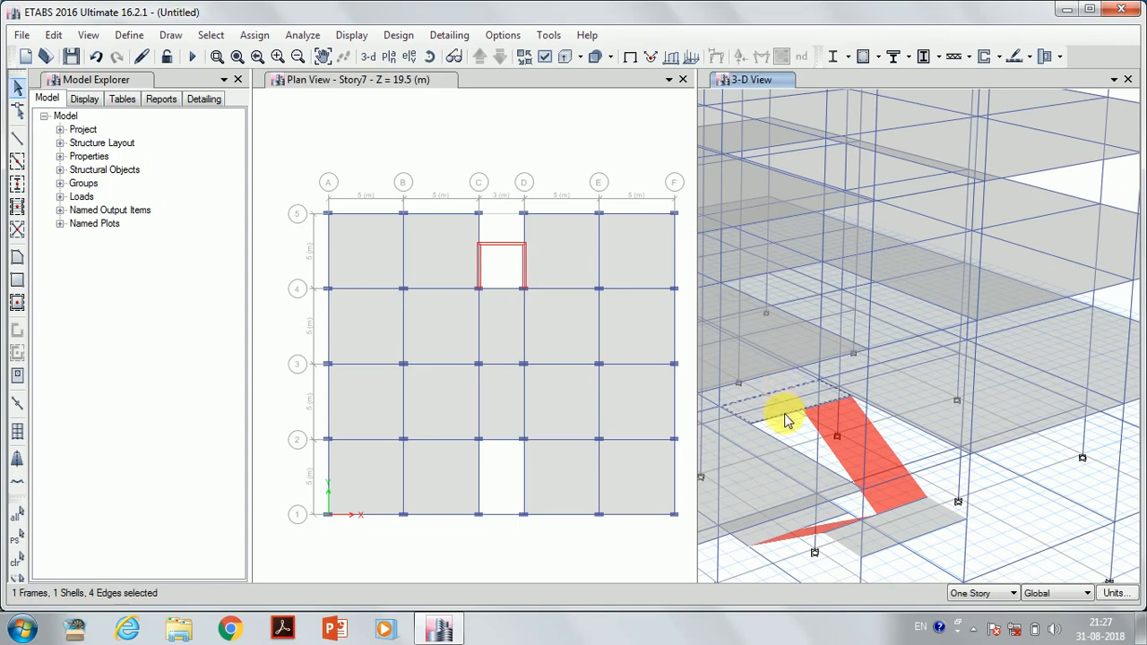
pyautogui.click(789, 417)
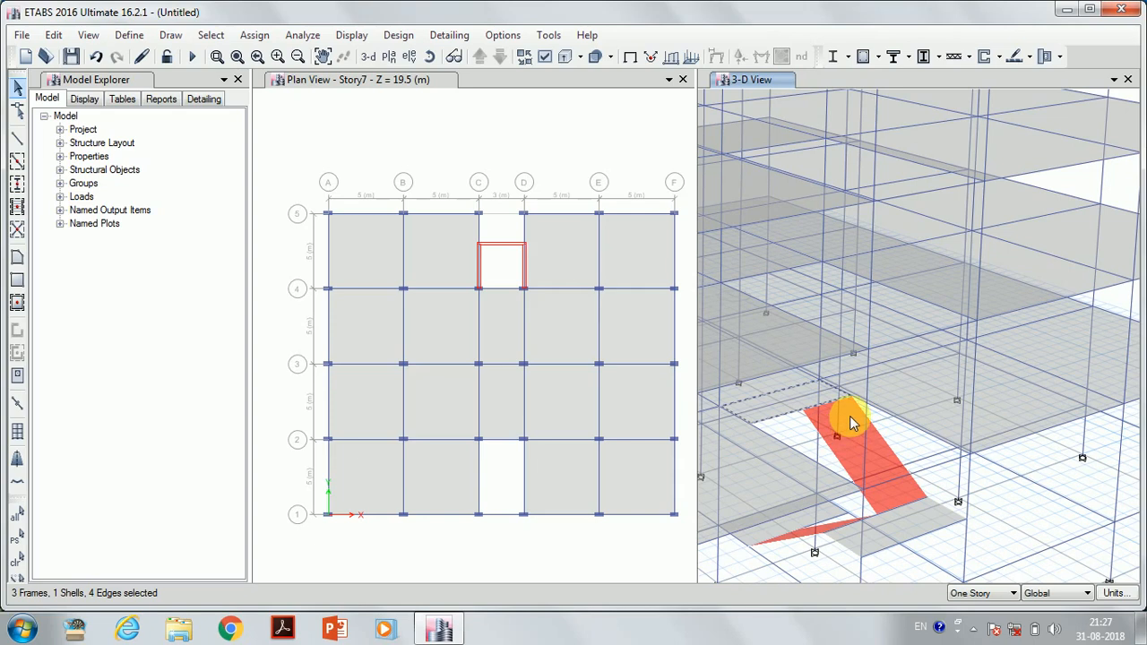
pyautogui.click(851, 424)
pyautogui.click(918, 521)
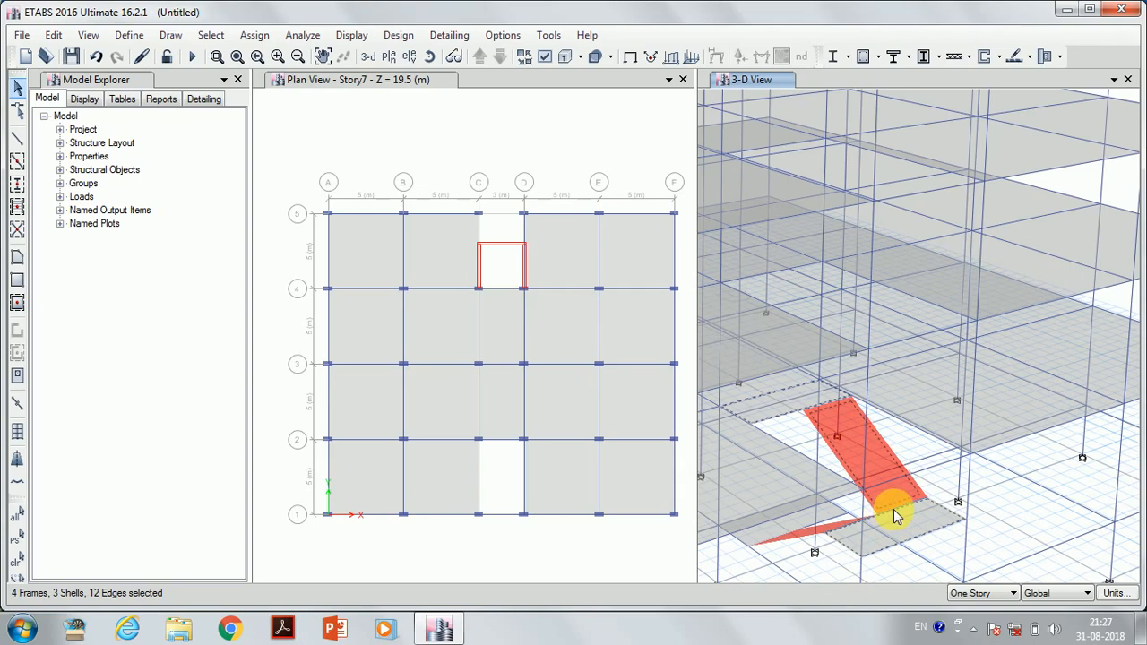
pyautogui.click(894, 517)
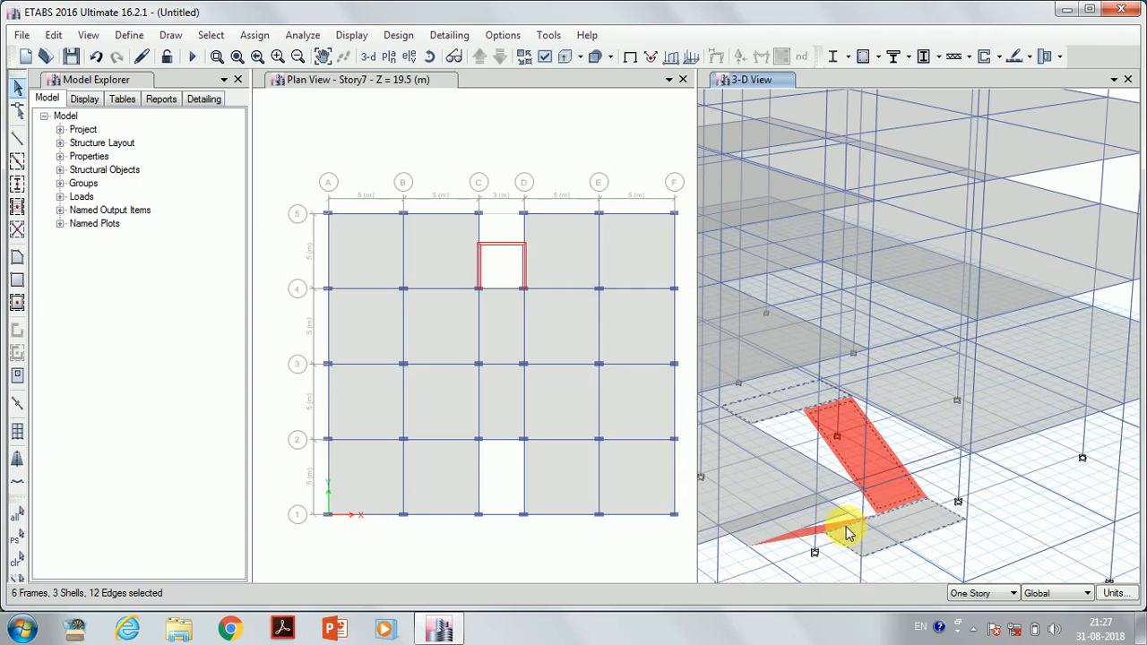
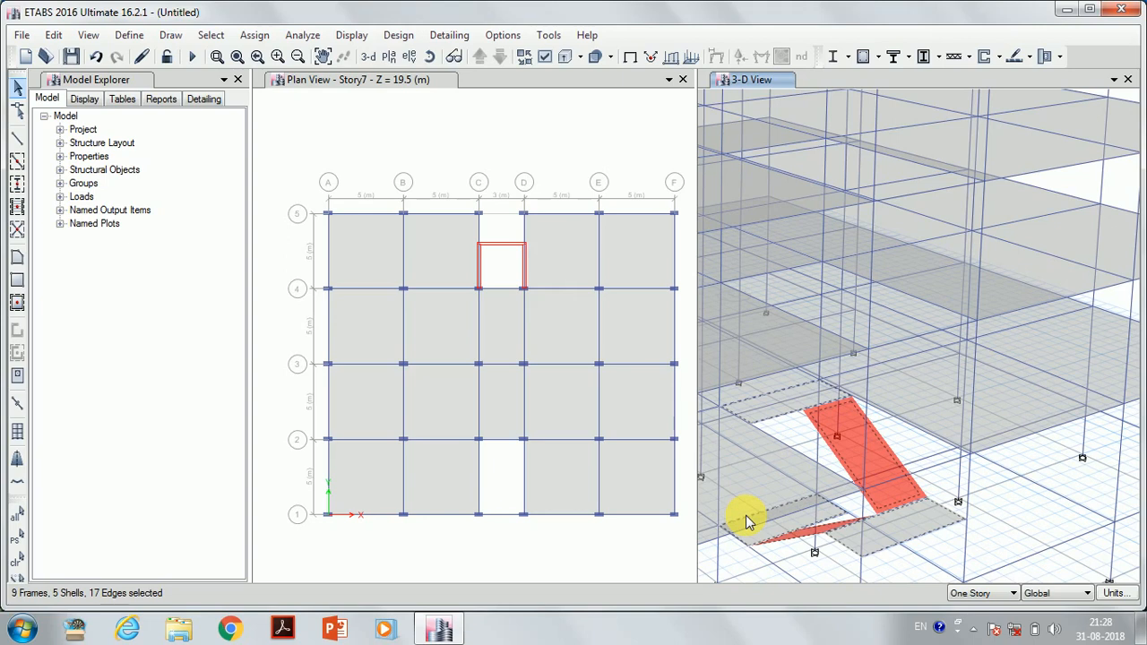
pyautogui.click(50, 36)
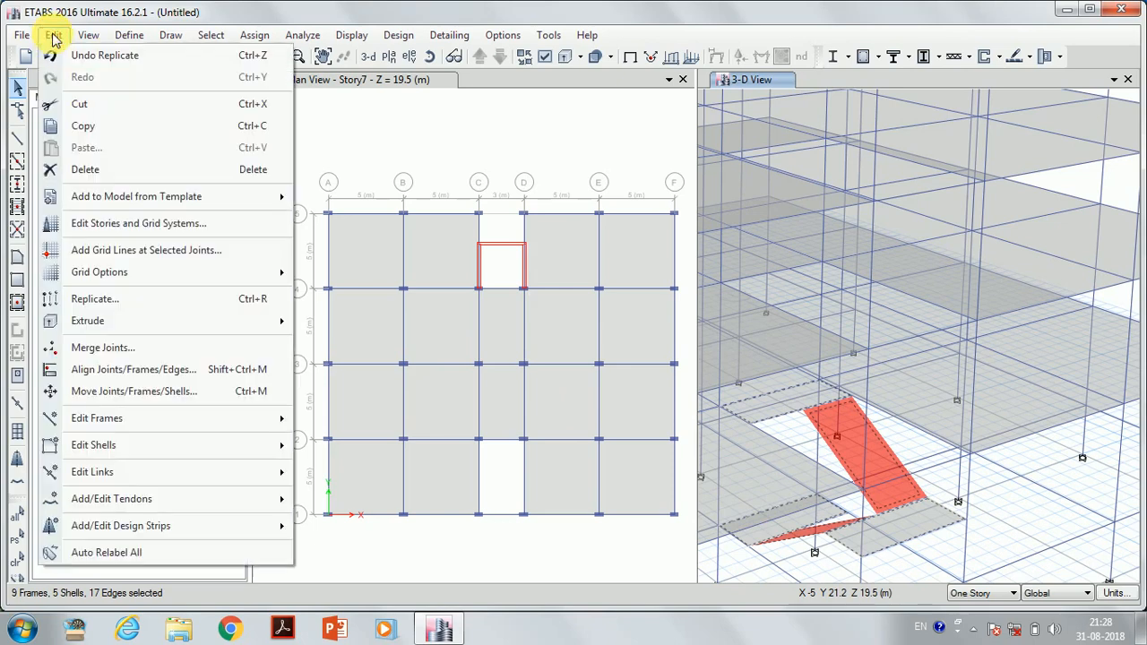
pyautogui.click(199, 302)
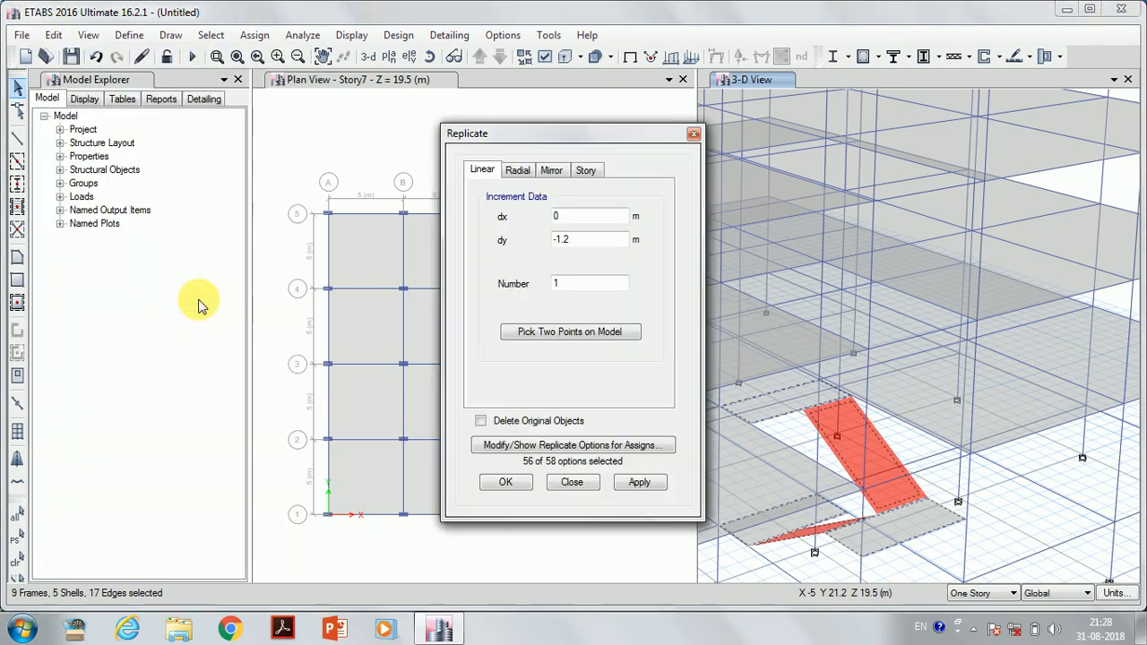
pyautogui.moveTo(570, 240); pyautogui.dragTo(529, 249)
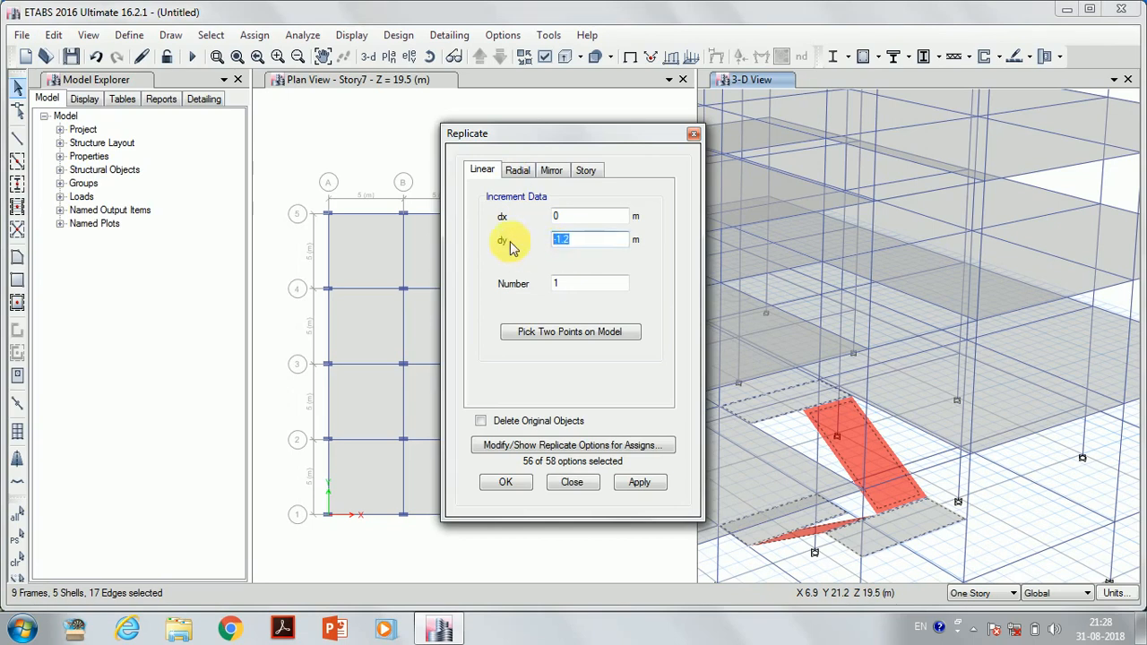
pyautogui.write('0')
pyautogui.click(584, 170)
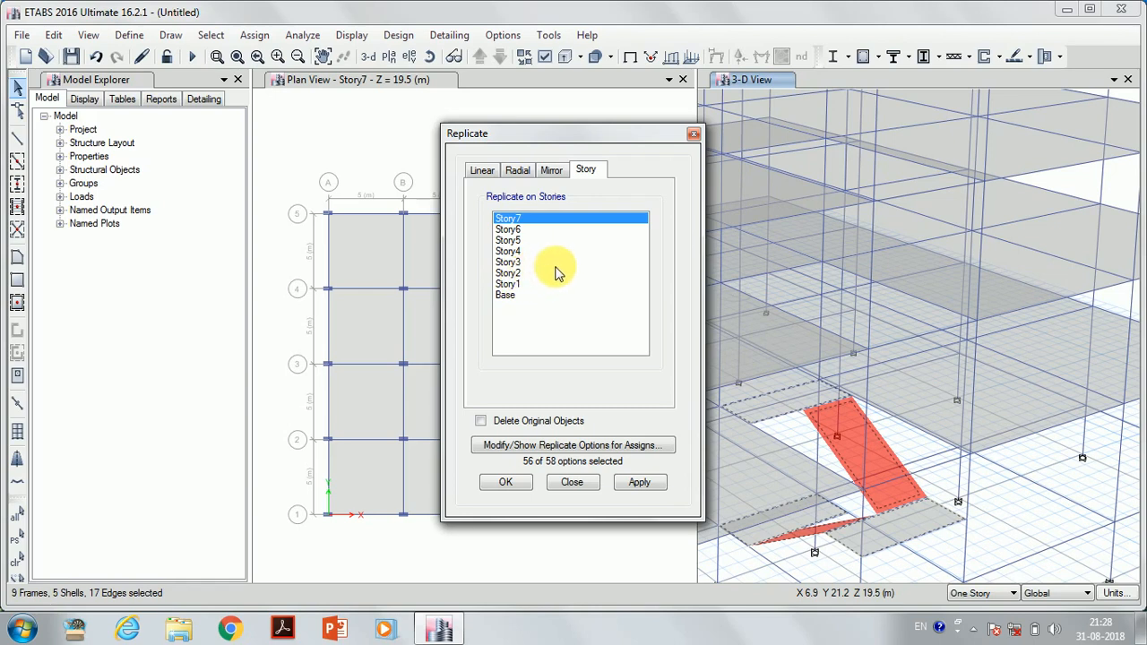
pyautogui.moveTo(543, 262); pyautogui.dragTo(524, 224)
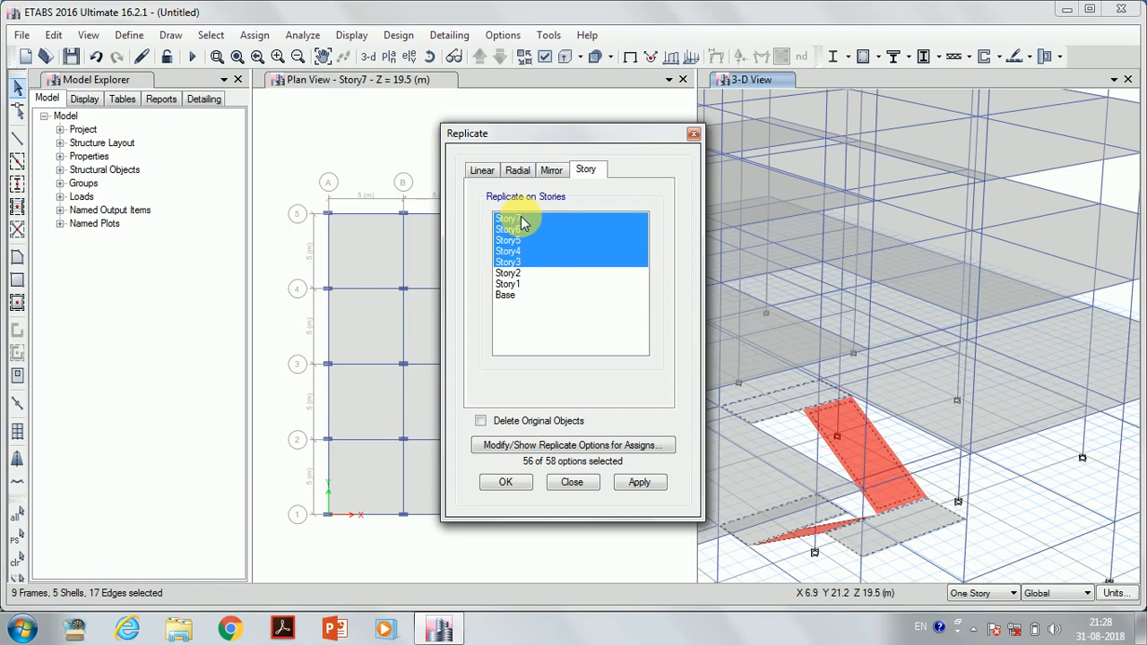
pyautogui.click(645, 482)
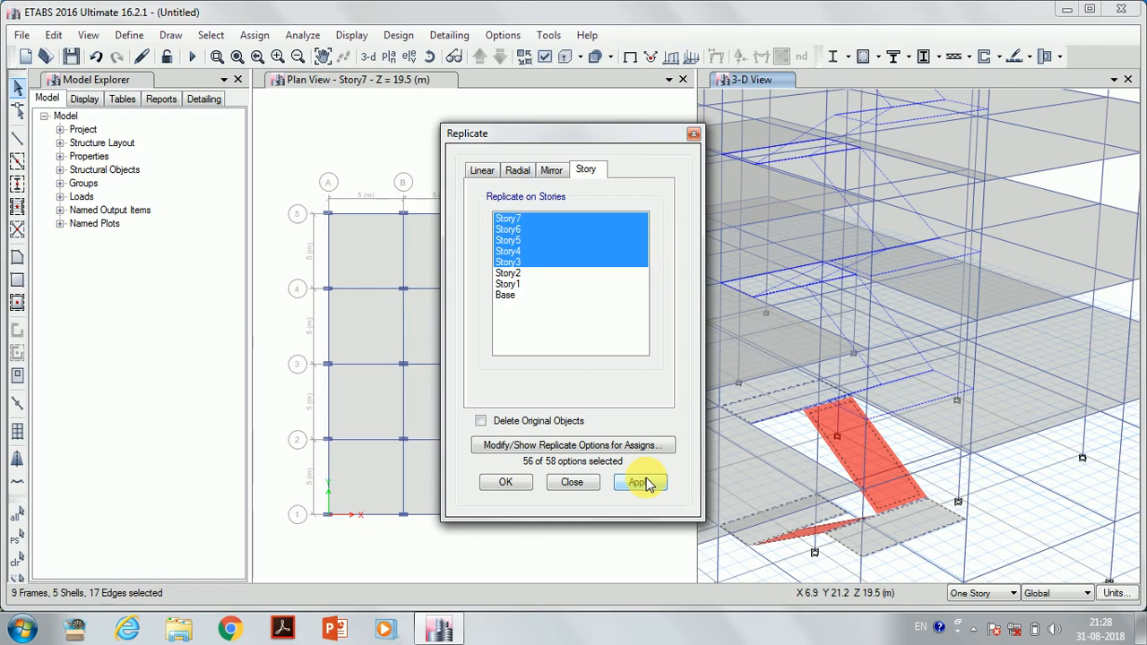
pyautogui.click(639, 482)
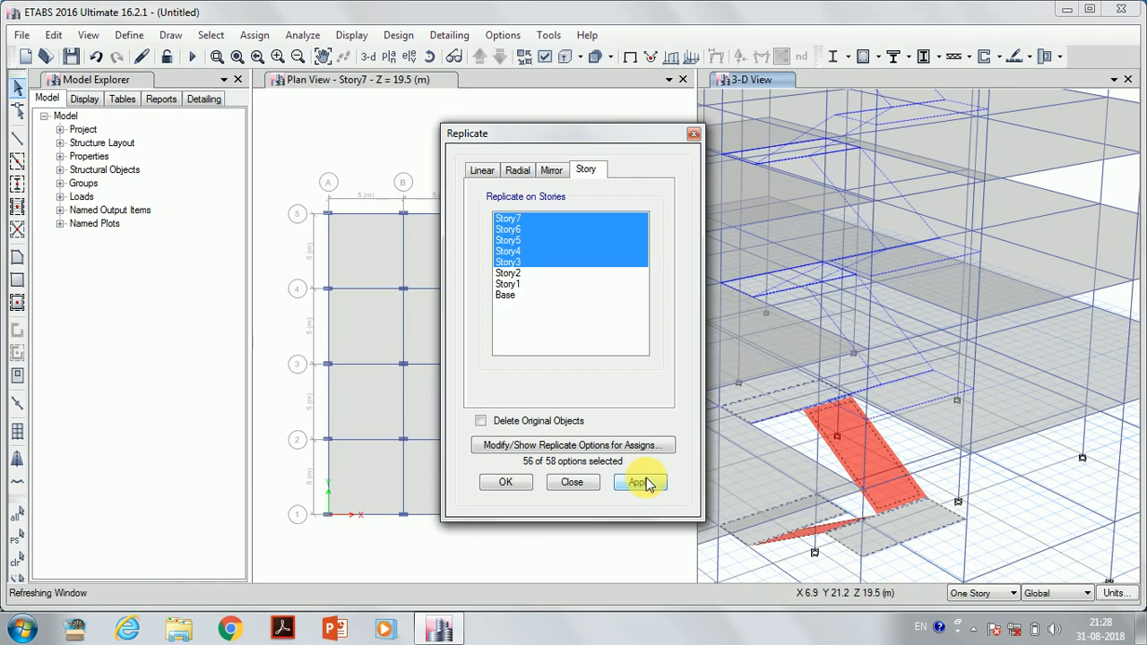
pyautogui.click(587, 483)
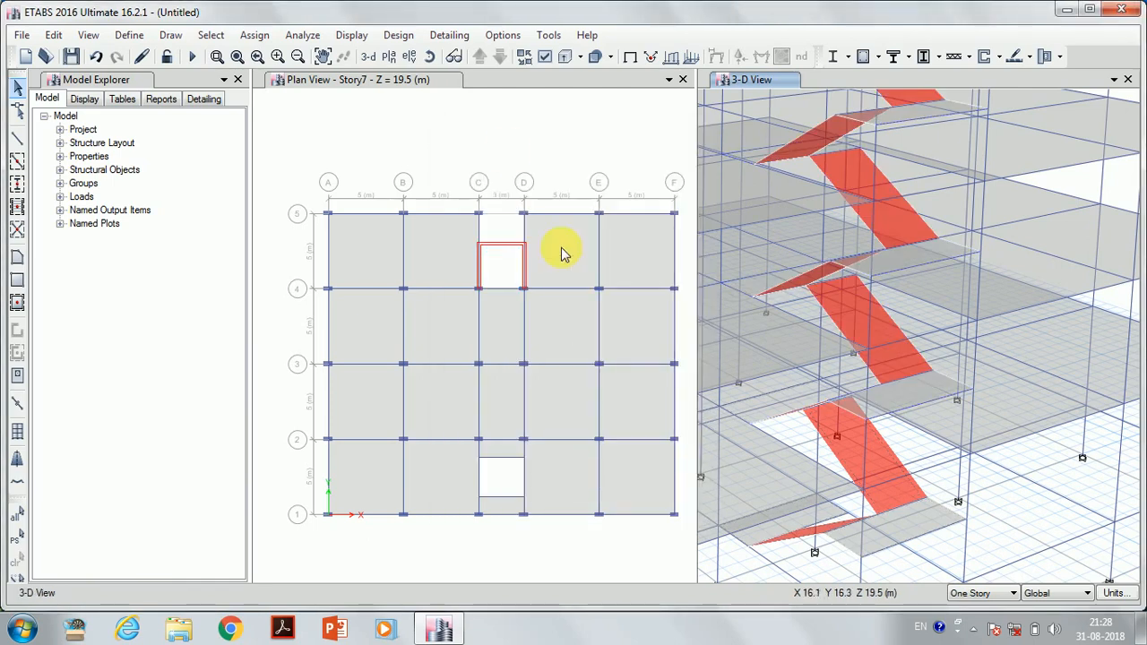
# Add one 2.75 m high story above Story7, replicated from Story7 and keeping existing story heights
pyautogui.click(370, 59)
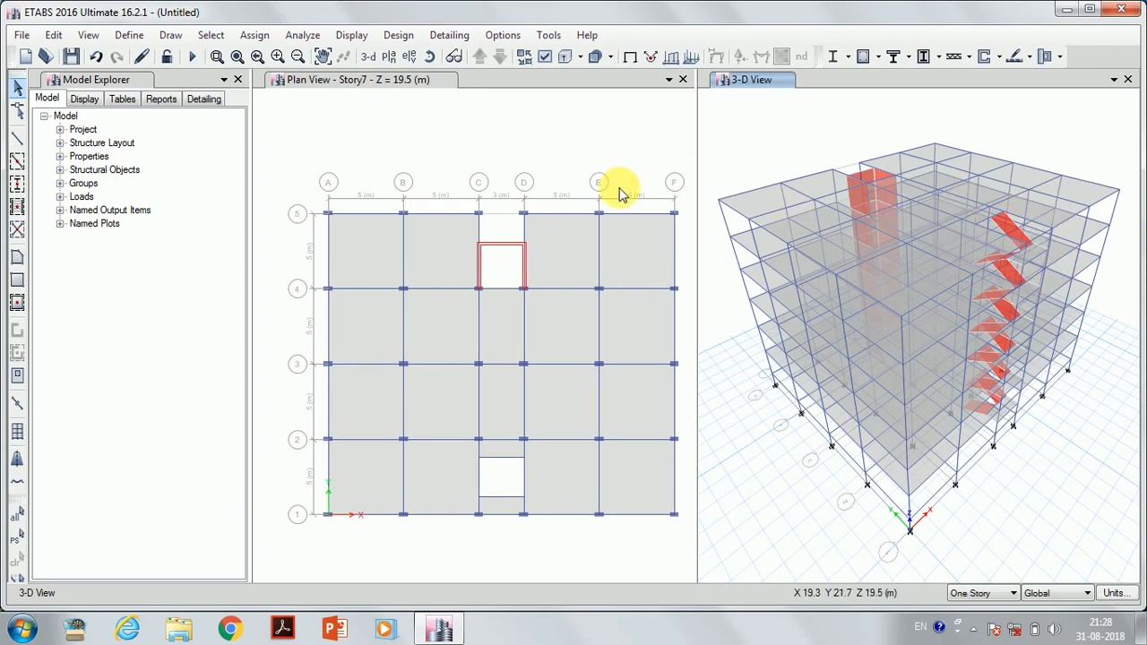
pyautogui.click(54, 38)
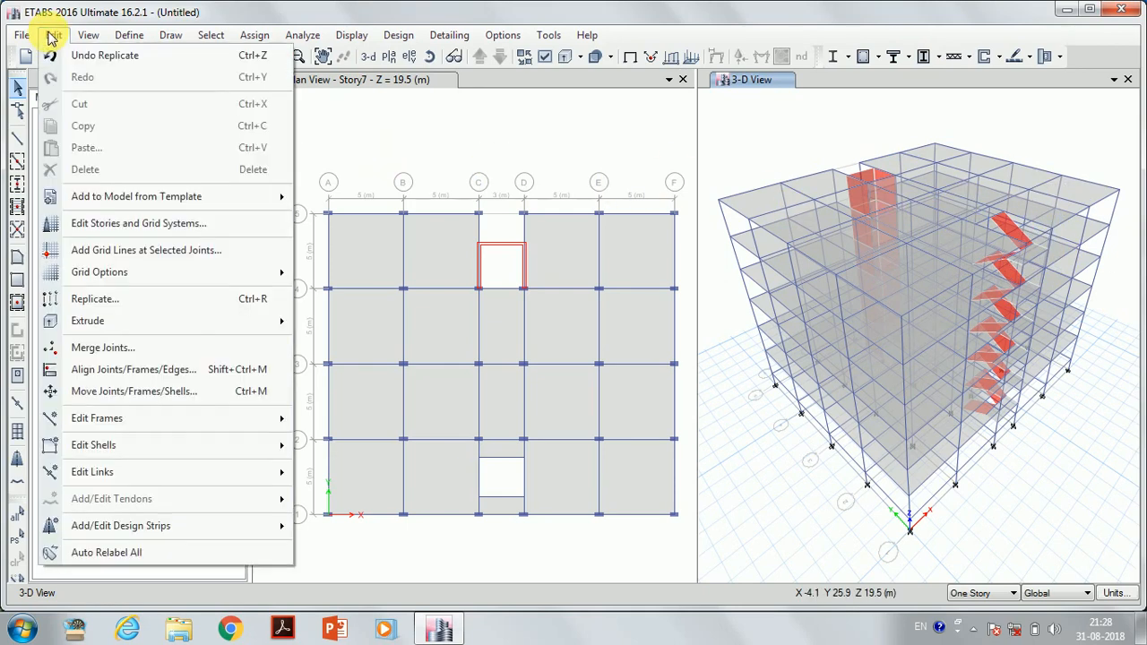
pyautogui.click(145, 223)
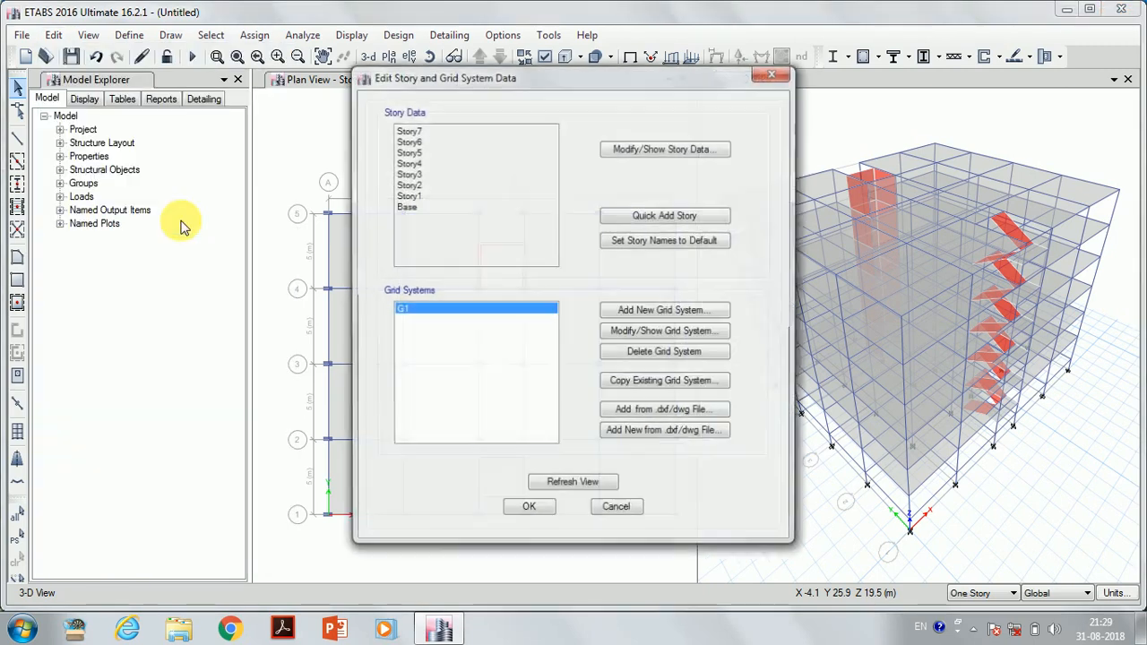
pyautogui.click(621, 152)
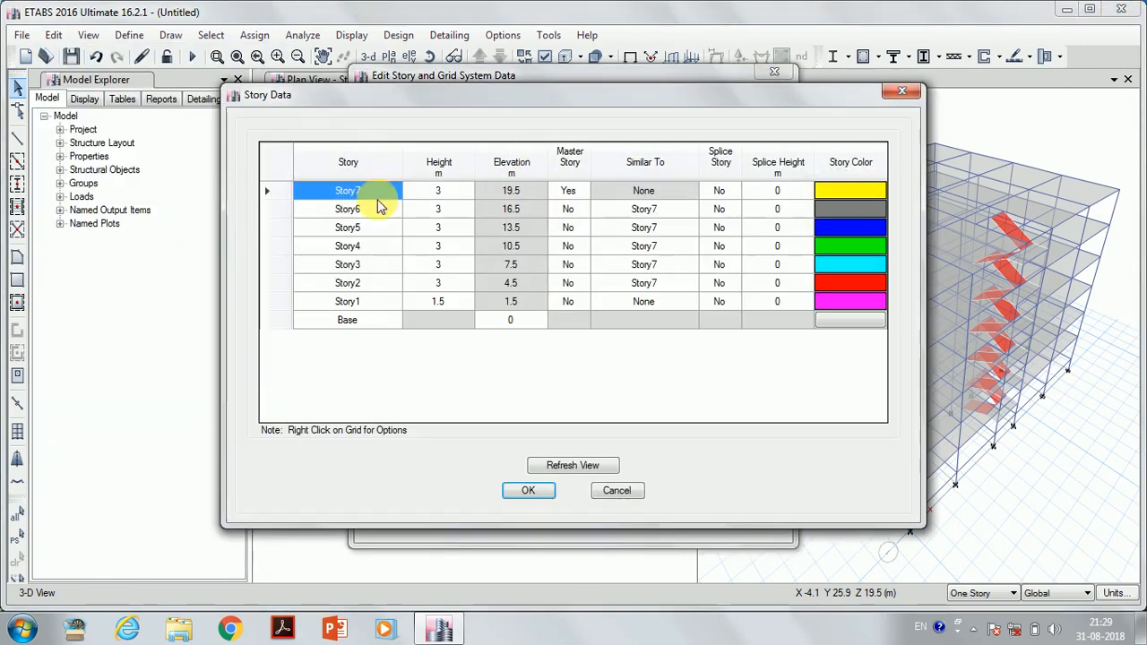
pyautogui.rightClick(273, 193)
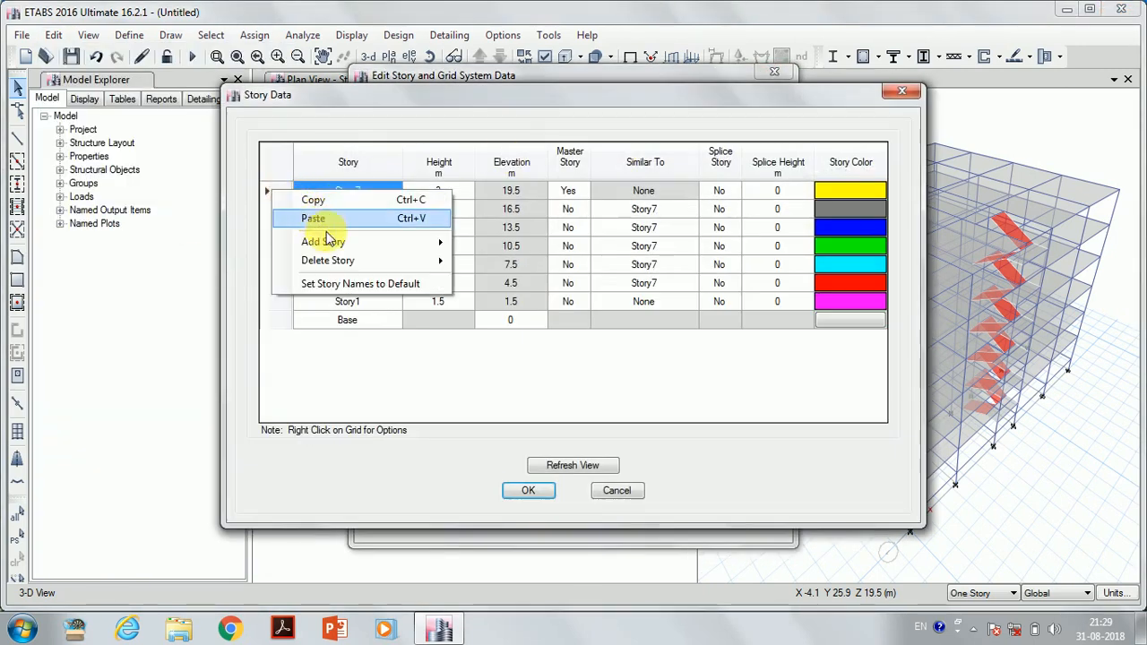
pyautogui.moveTo(353, 244)
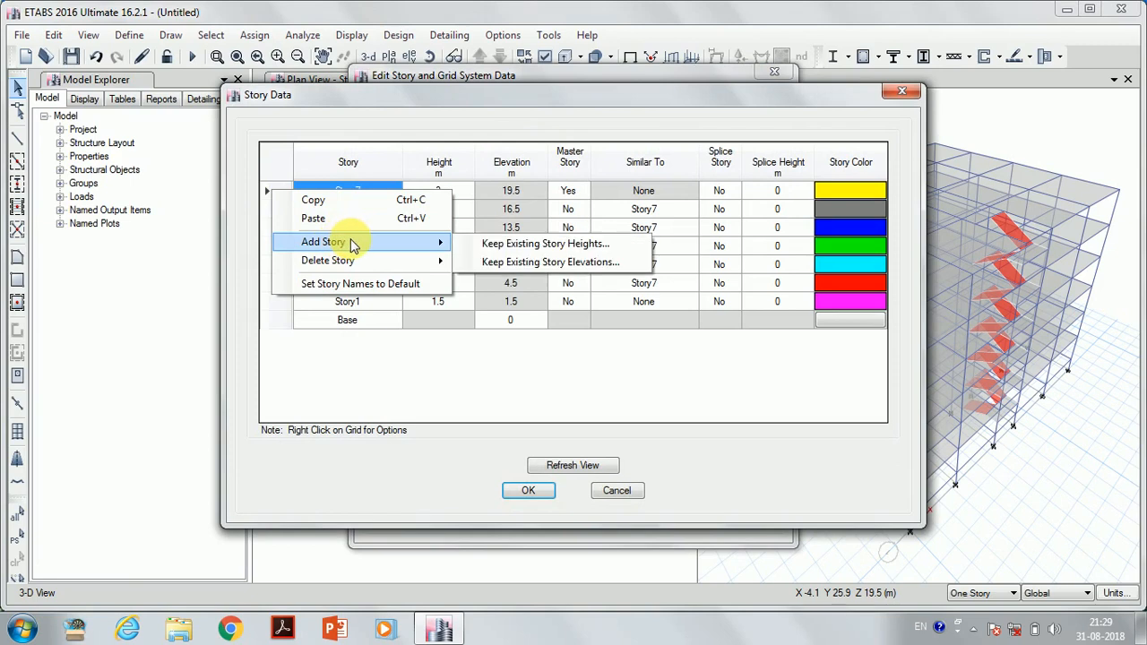
pyautogui.click(511, 249)
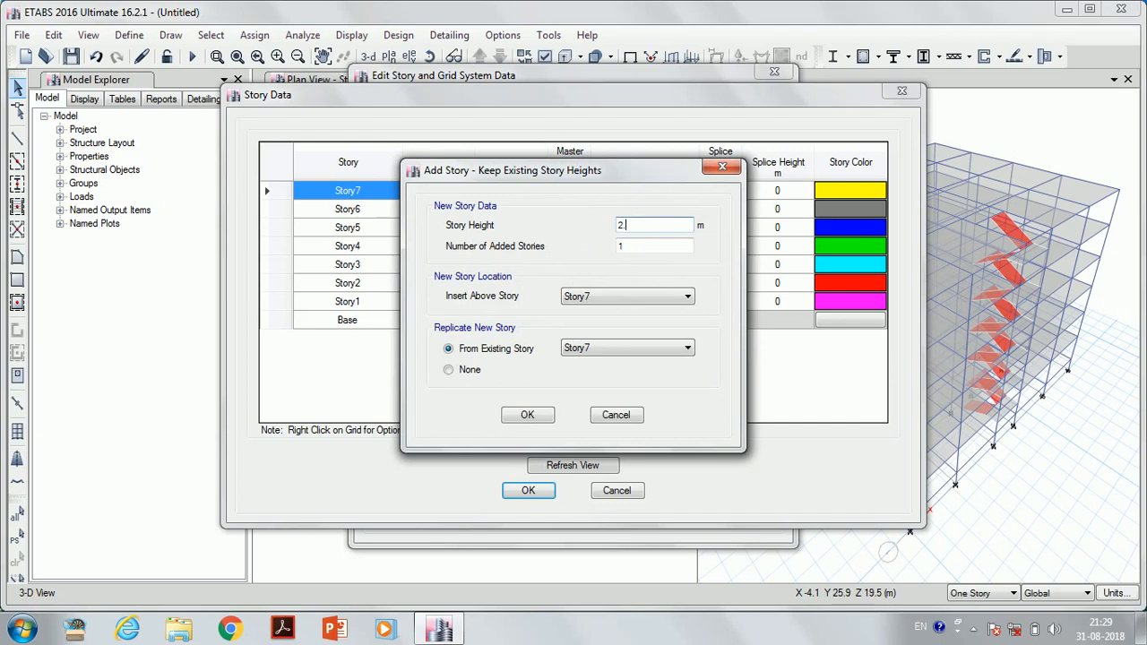
pyautogui.click(528, 417)
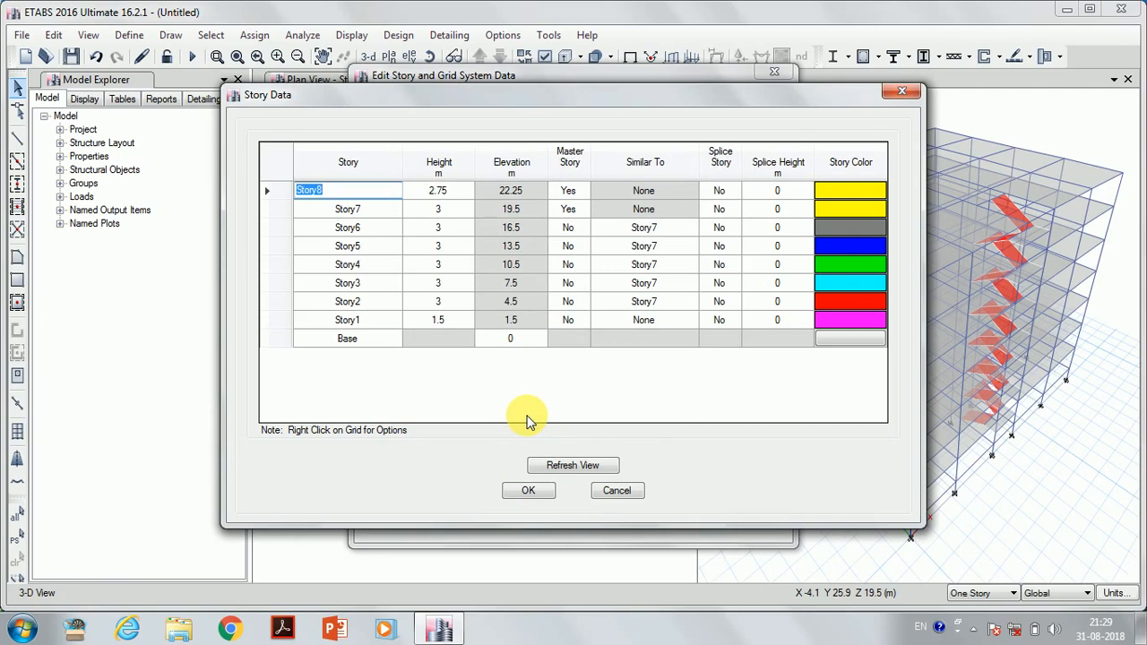
pyautogui.click(529, 491)
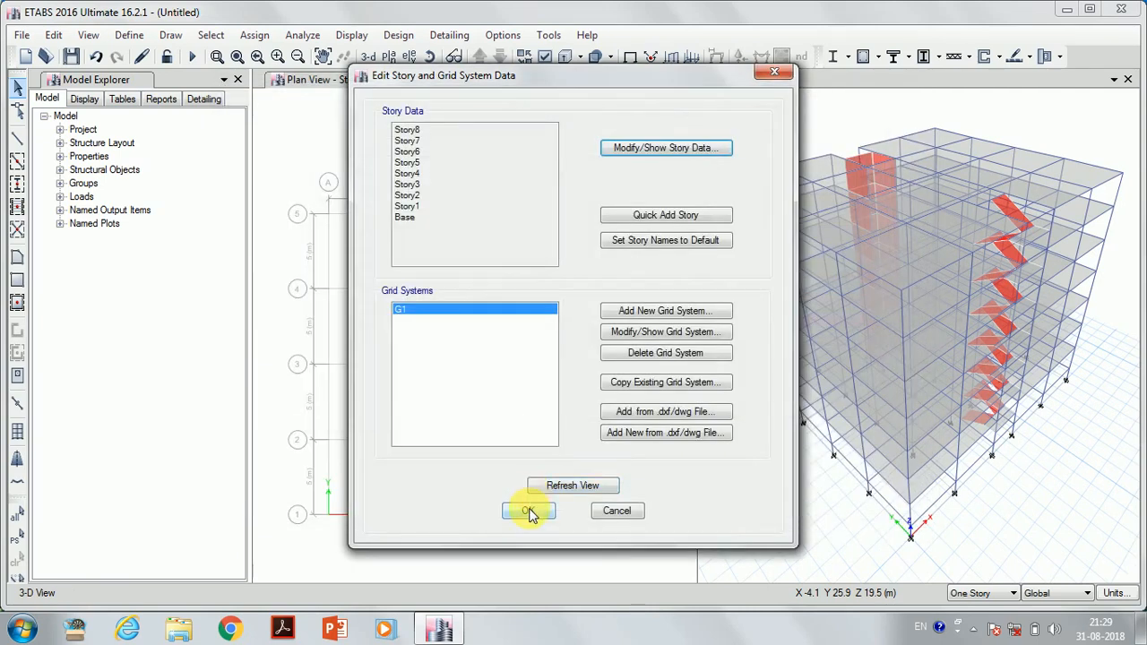
pyautogui.click(529, 509)
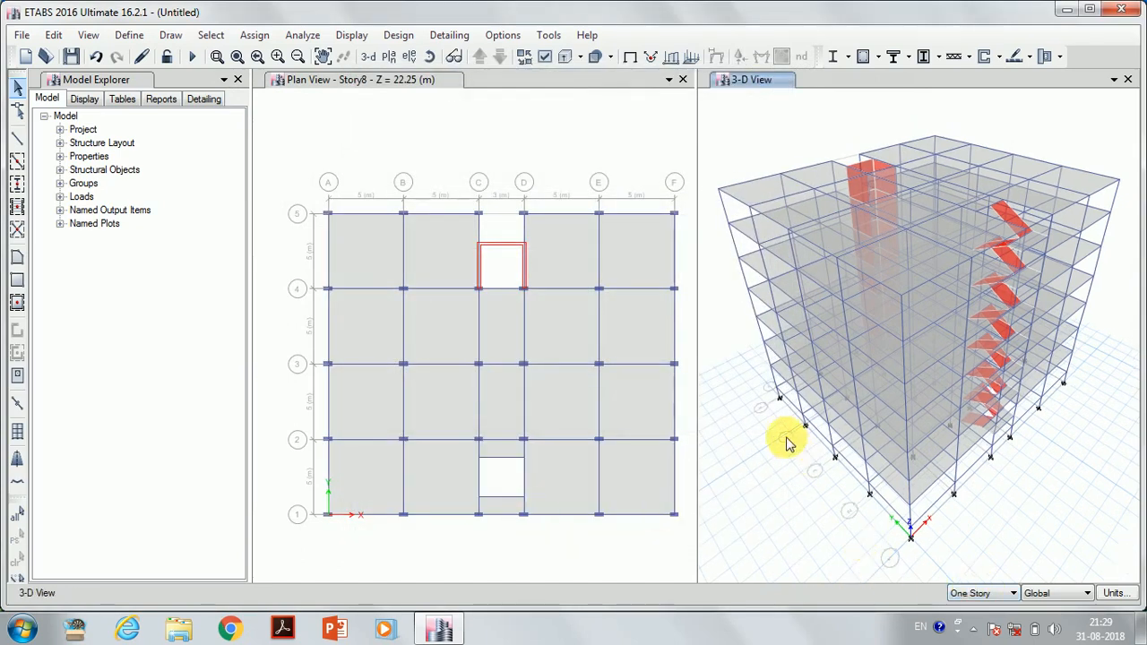
# Delete Story8's columns and beams along grids A, B, E and F, plus all its floor slabs except the stair landings
pyautogui.moveTo(284, 151); pyautogui.dragTo(466, 562)
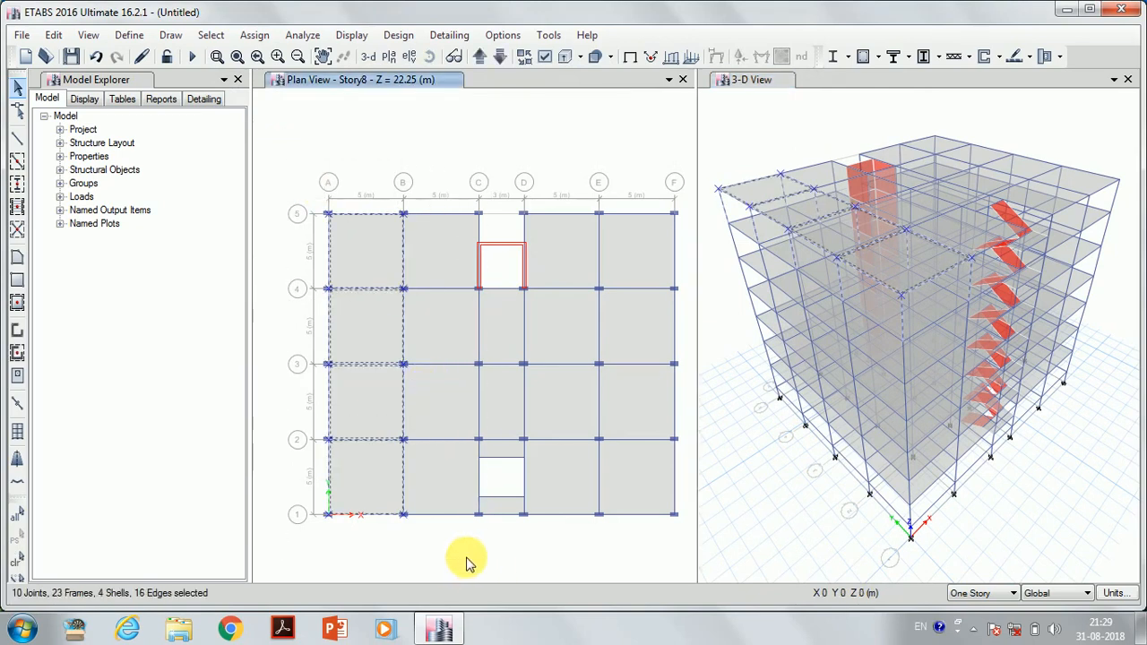
pyautogui.moveTo(537, 147); pyautogui.dragTo(681, 584)
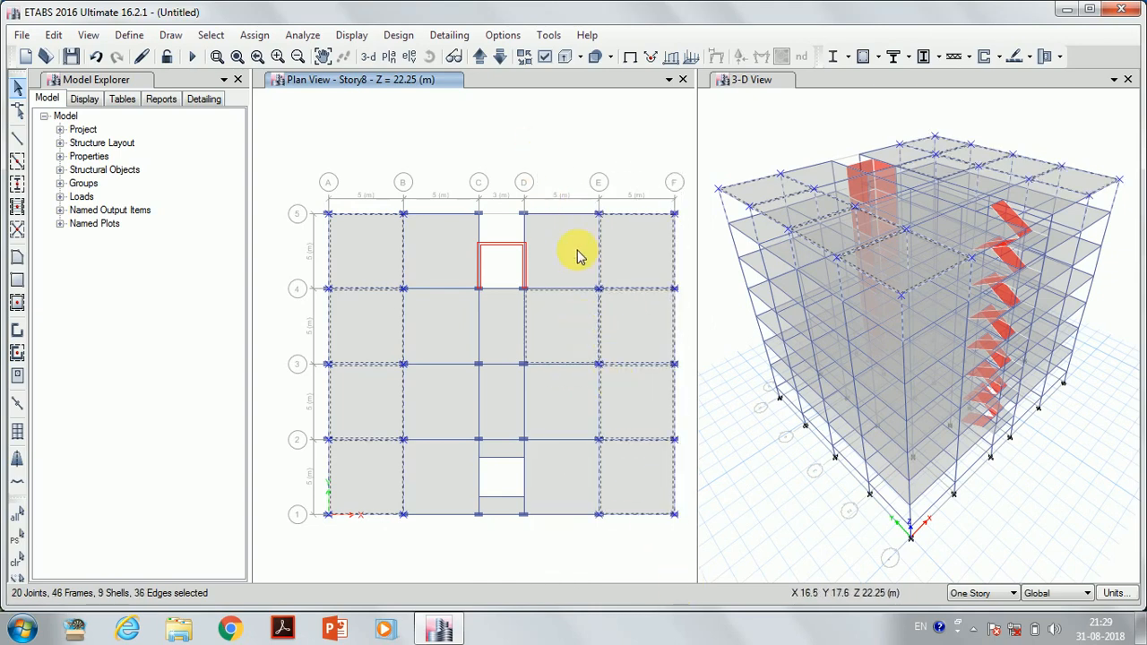
pyautogui.click(504, 319)
pyautogui.click(446, 313)
pyautogui.click(440, 240)
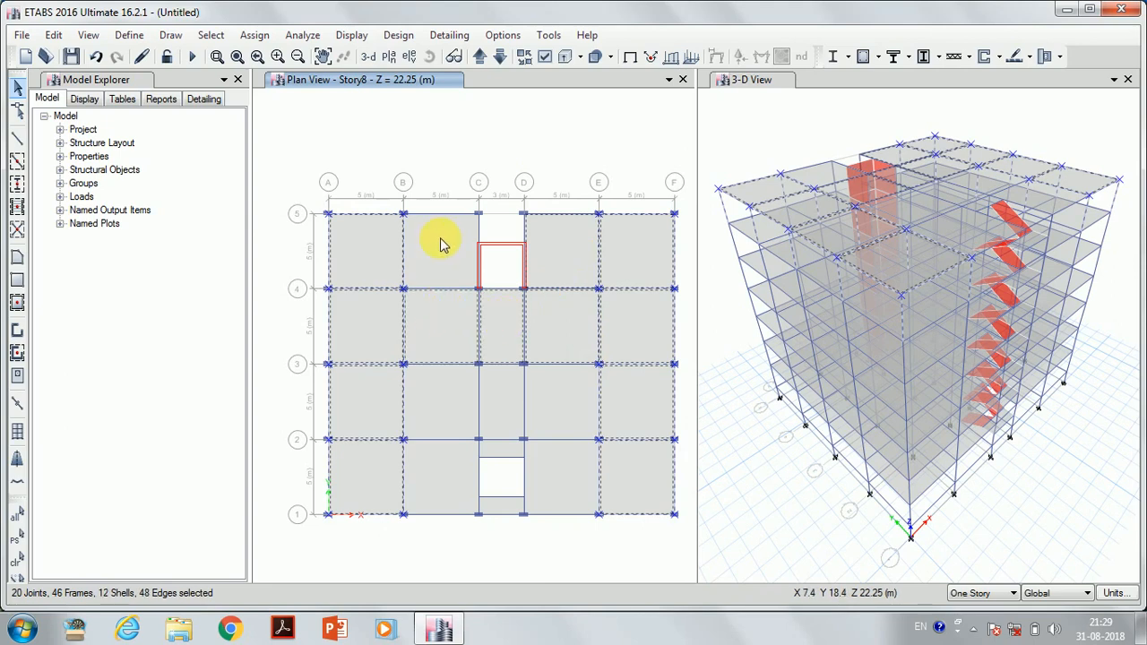
pyautogui.click(433, 403)
pyautogui.click(440, 468)
pyautogui.click(508, 406)
pyautogui.click(563, 407)
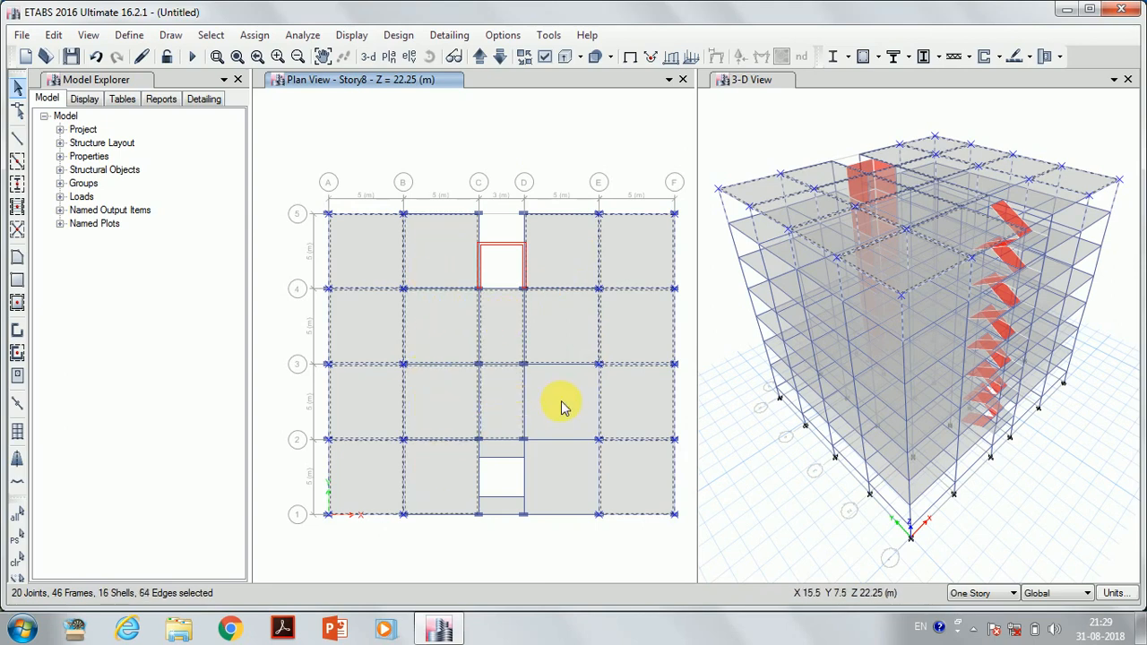
pyautogui.click(566, 478)
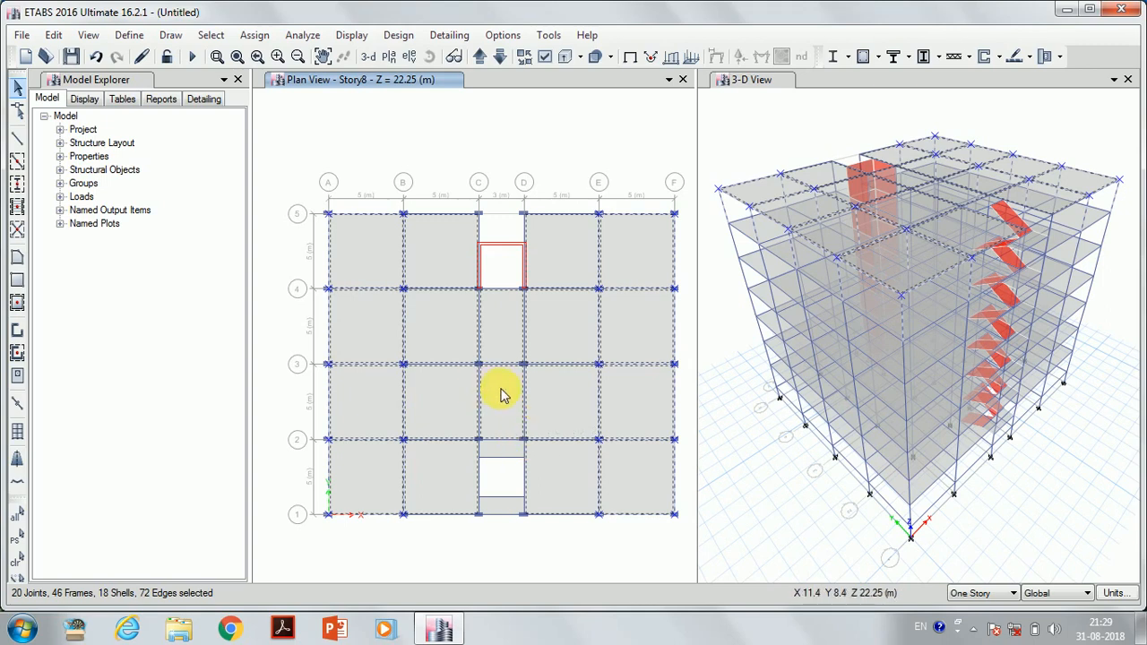
pyautogui.press('Delete')
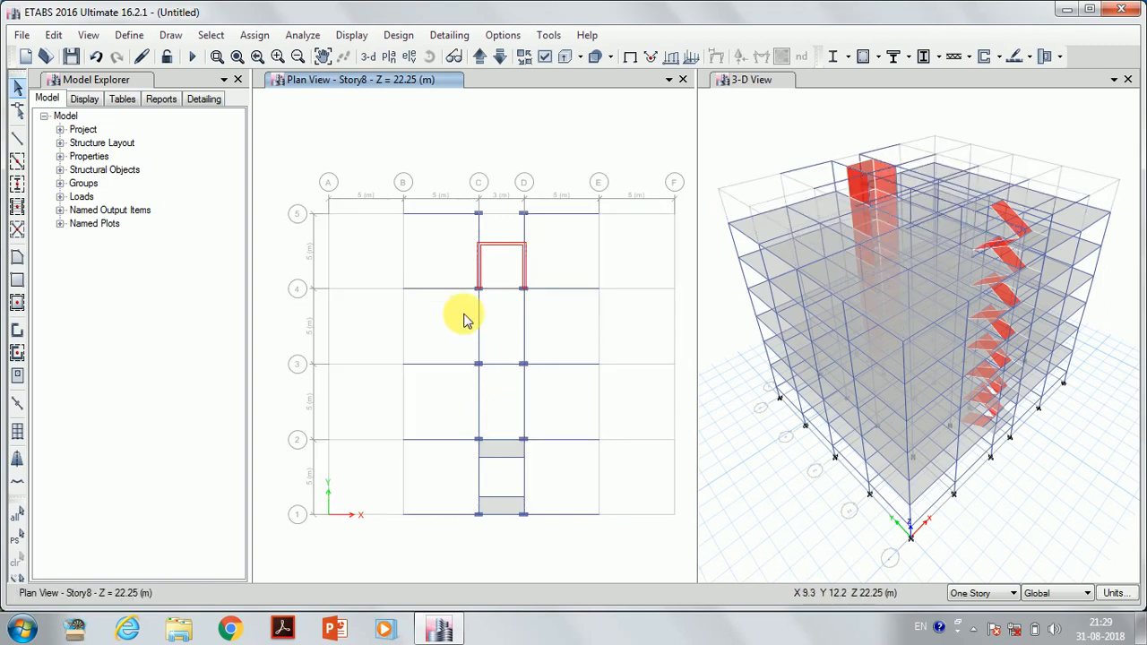
# Delete Story8's remaining beams between grids B and E, except the C–D beam on grid 4 and the beams framing the stair bay
pyautogui.click(448, 288)
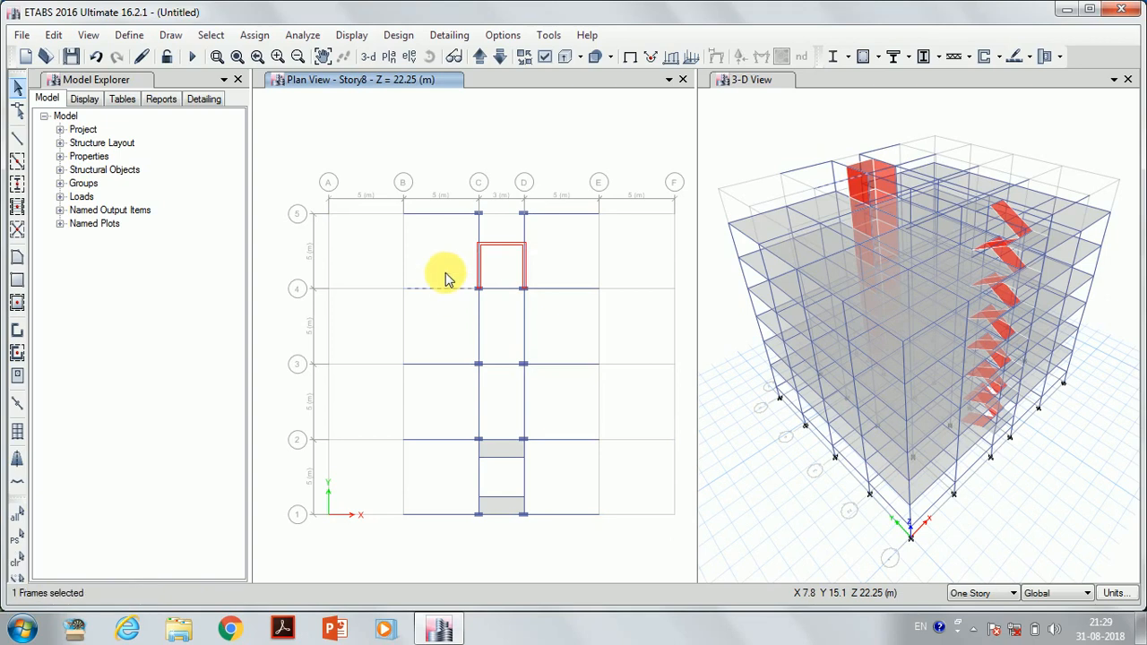
pyautogui.click(442, 214)
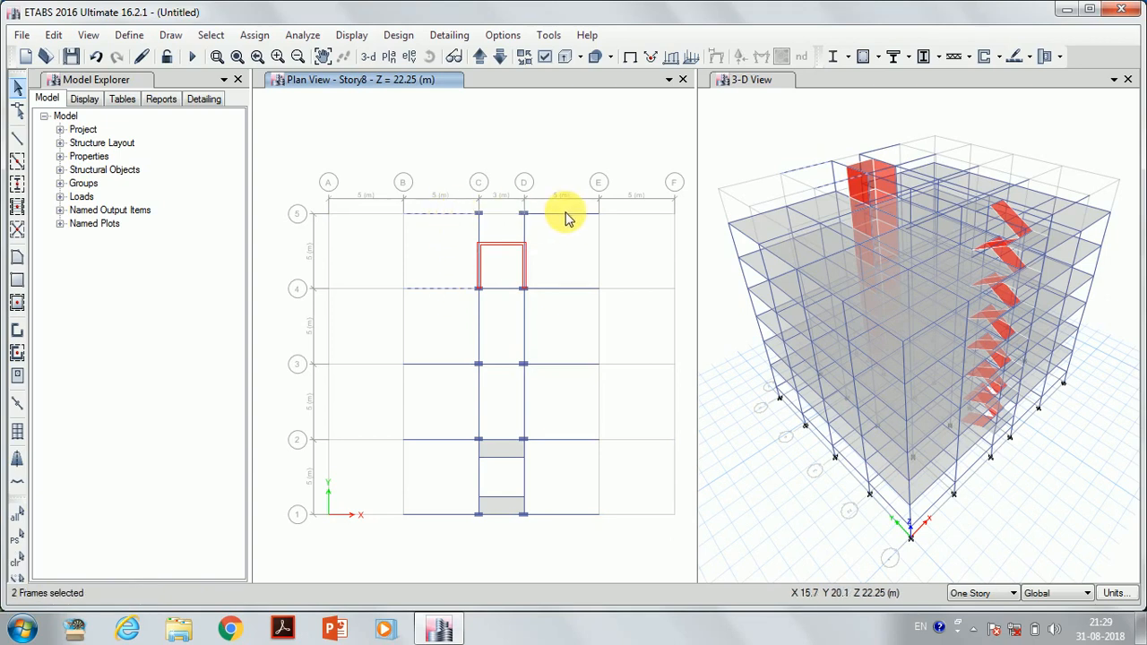
pyautogui.click(480, 220)
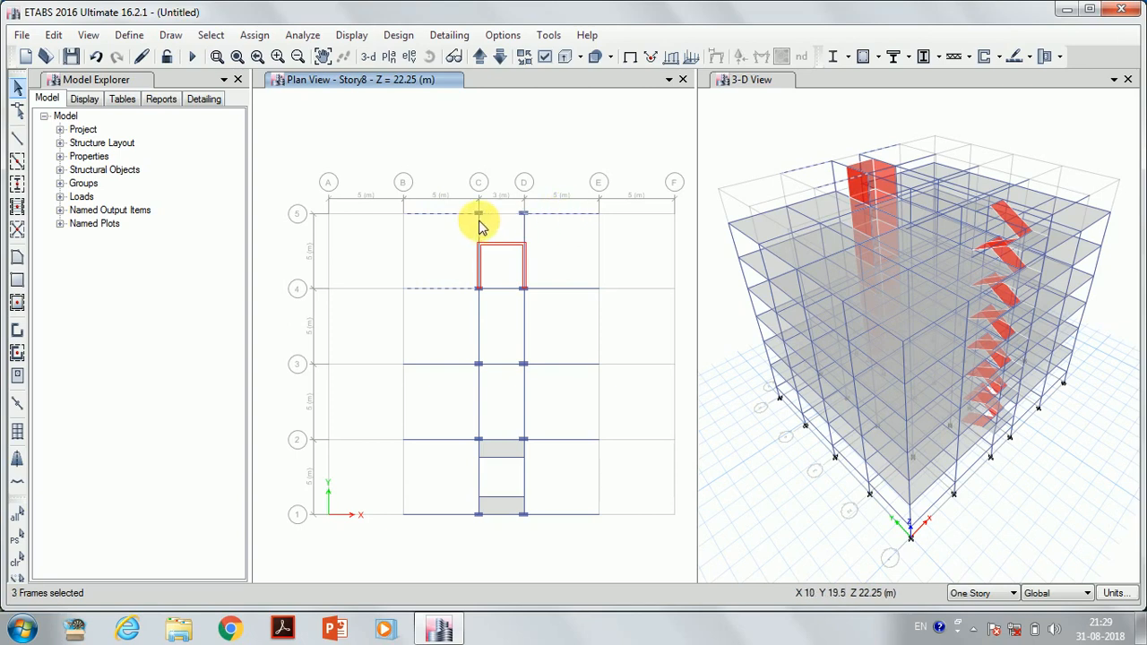
pyautogui.click(480, 223)
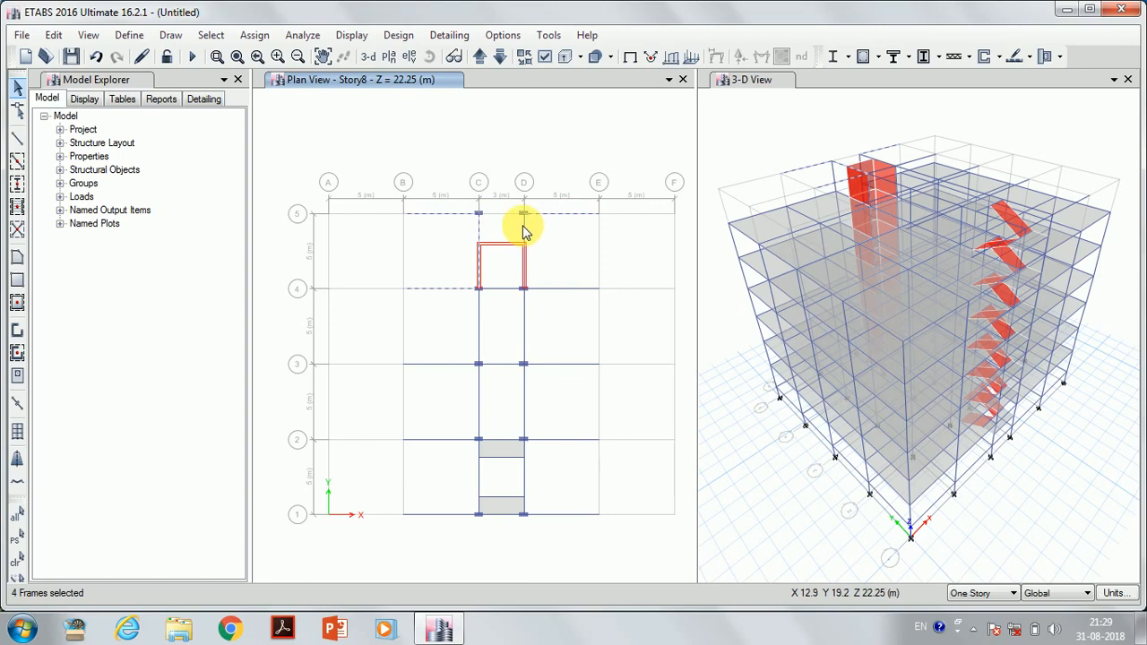
pyautogui.click(478, 313)
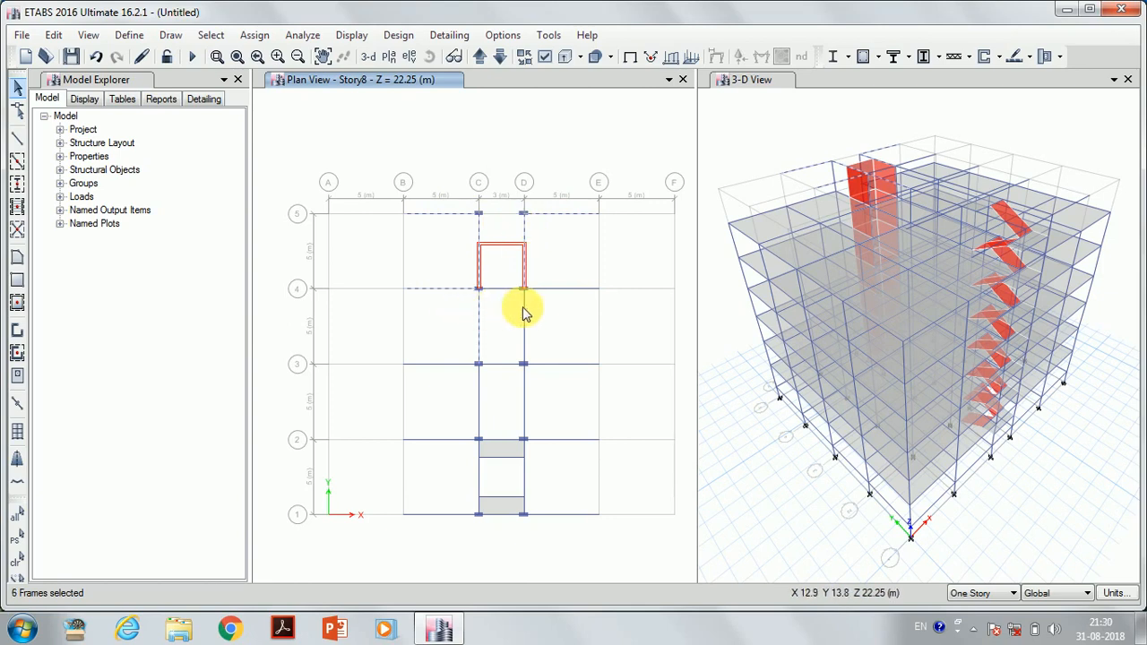
pyautogui.click(525, 306)
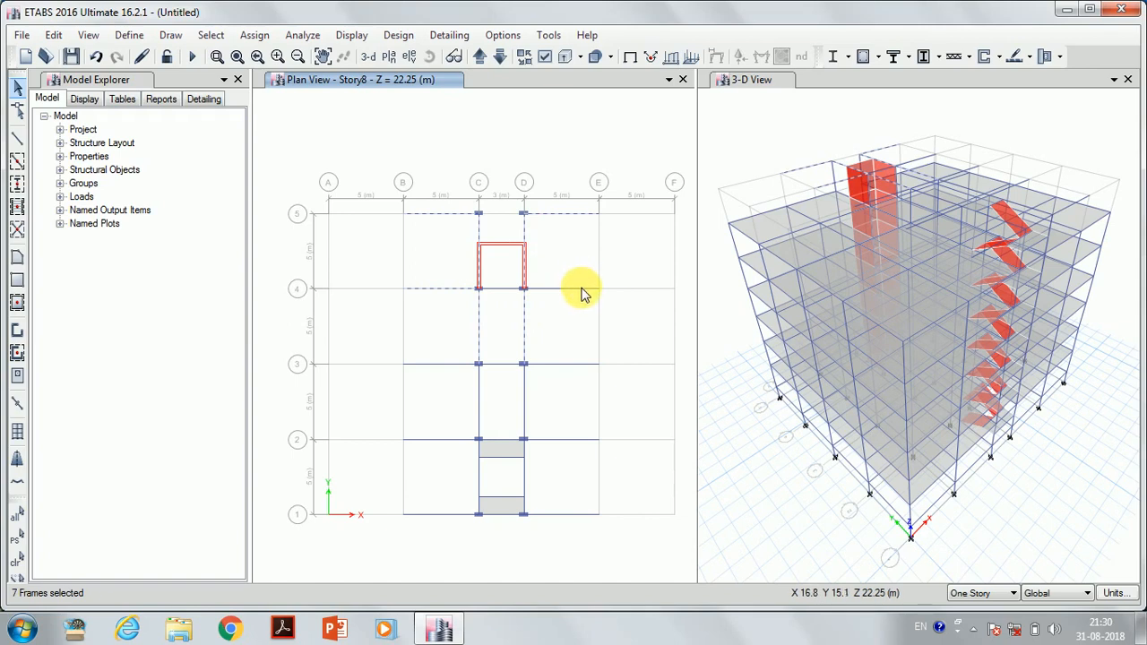
pyautogui.click(580, 288)
pyautogui.click(493, 366)
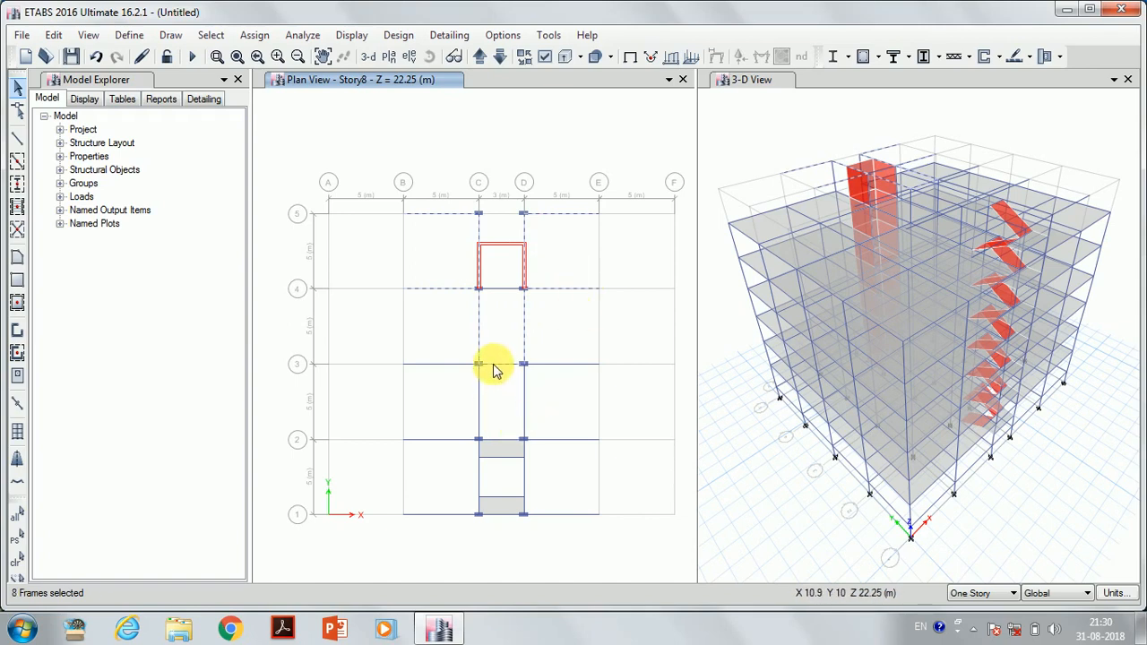
pyautogui.click(443, 366)
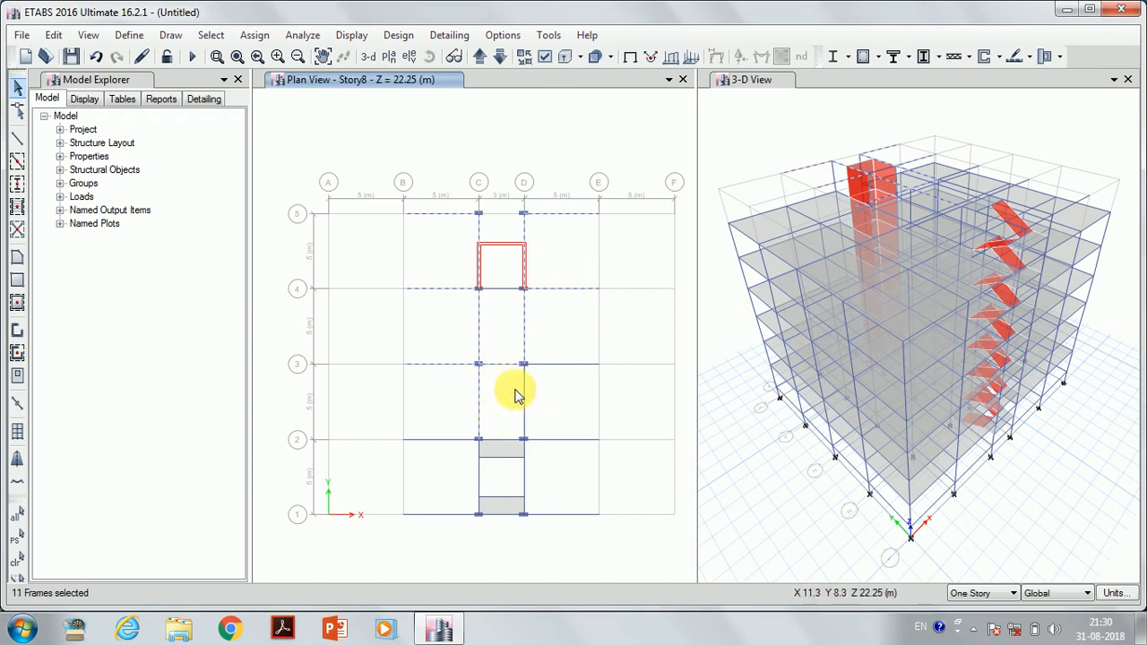
pyautogui.click(525, 397)
pyautogui.click(558, 365)
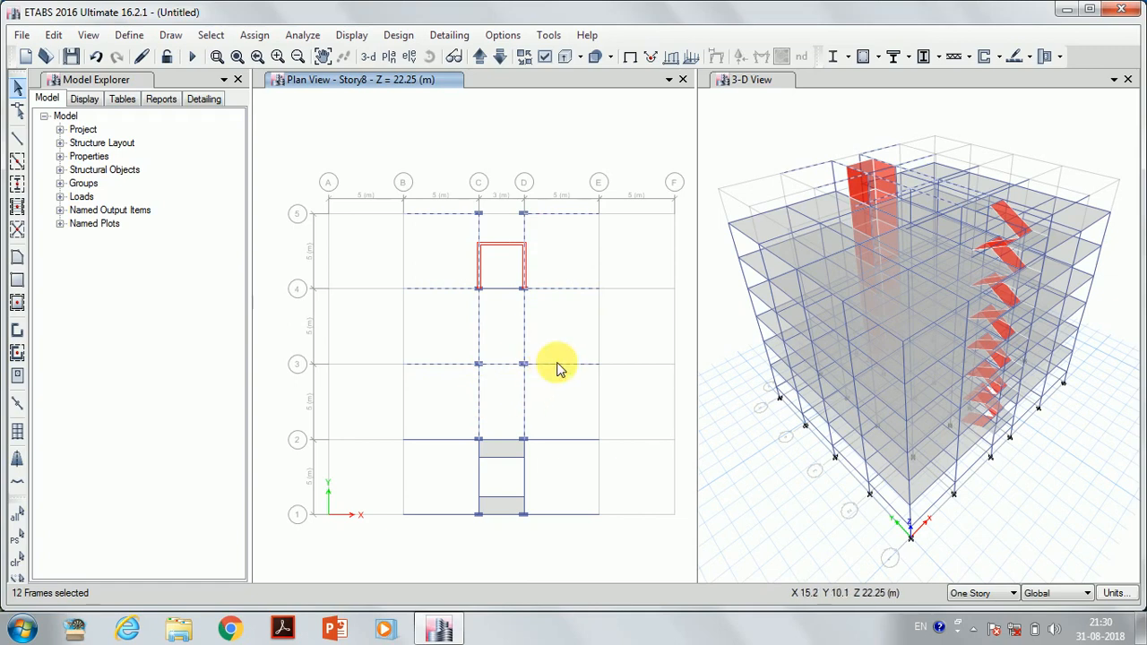
pyautogui.click(578, 442)
pyautogui.click(427, 440)
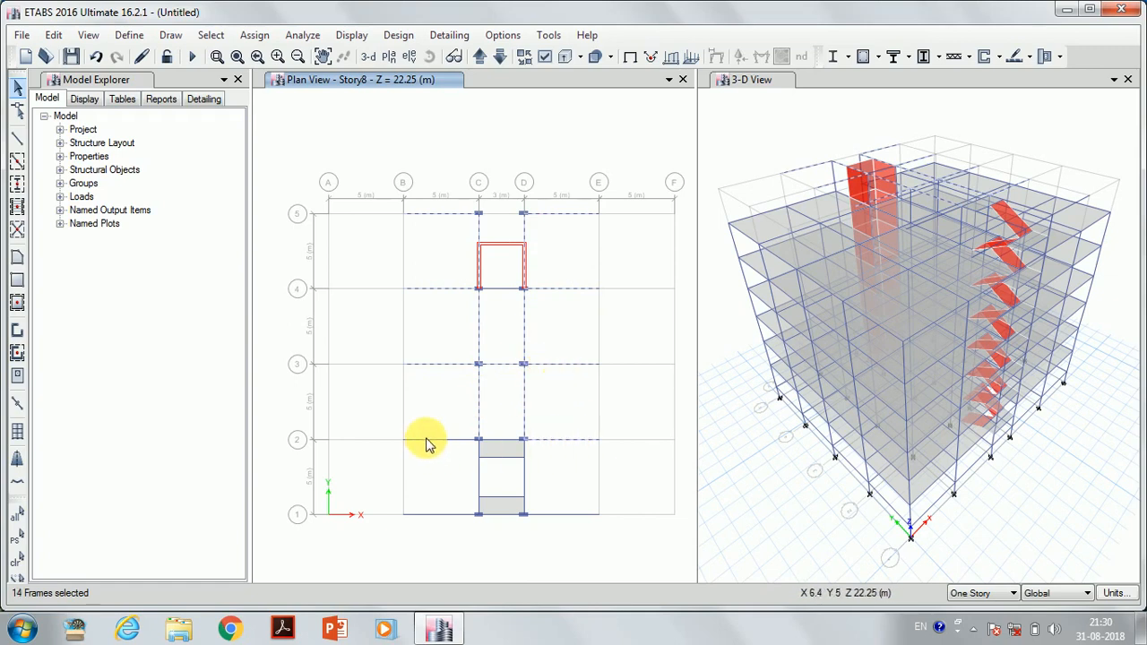
pyautogui.click(449, 517)
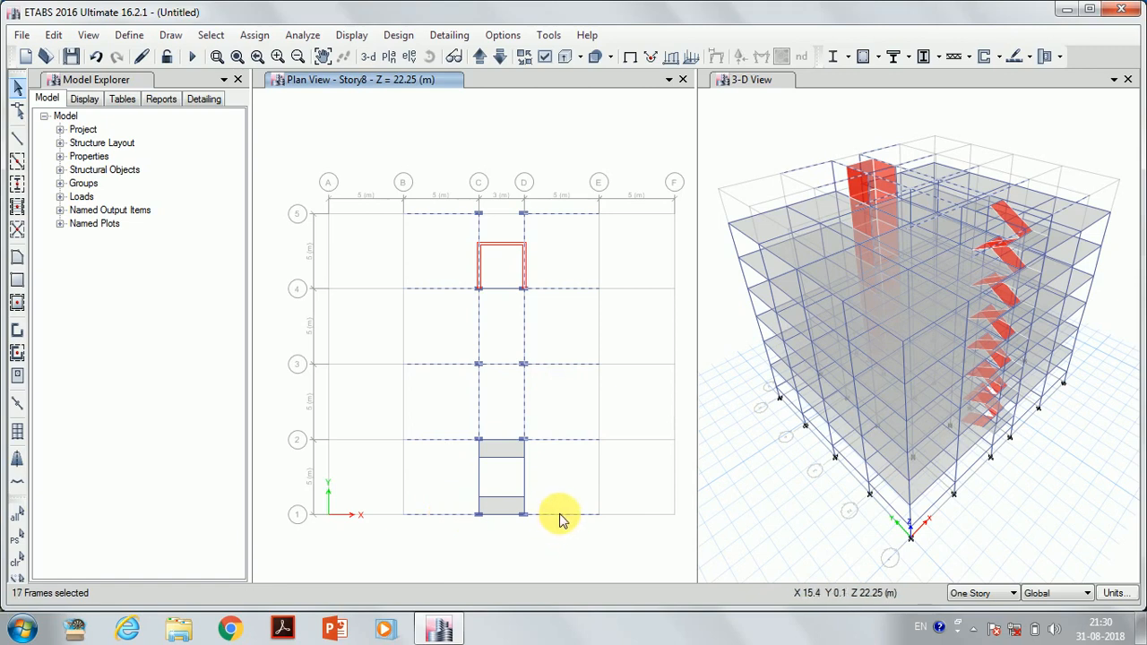
pyautogui.press('Delete')
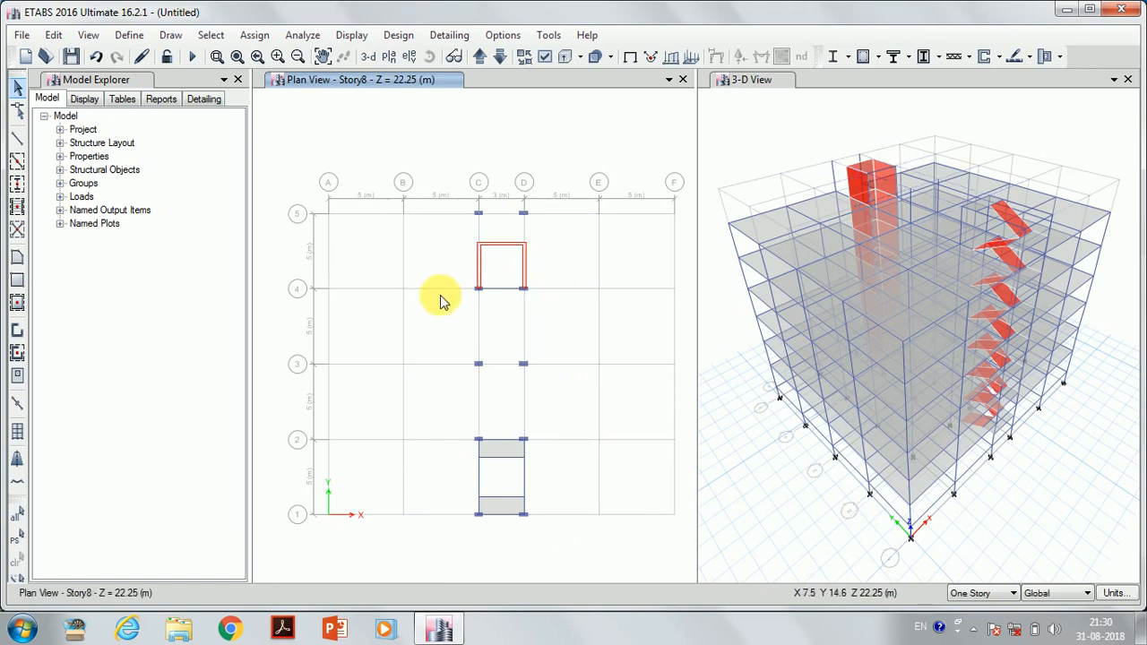
# Delete Story8's four columns at grids C and D on grid lines 3 and 5
pyautogui.moveTo(442, 310); pyautogui.dragTo(574, 391)
pyautogui.press('Delete')
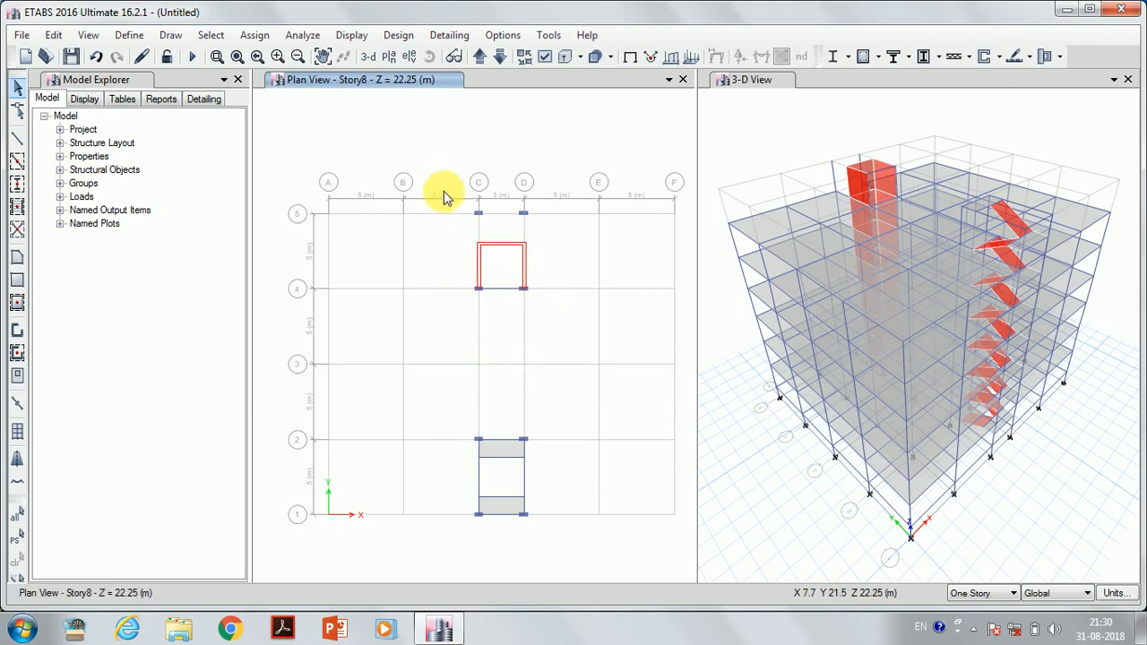
pyautogui.moveTo(441, 189); pyautogui.dragTo(549, 233)
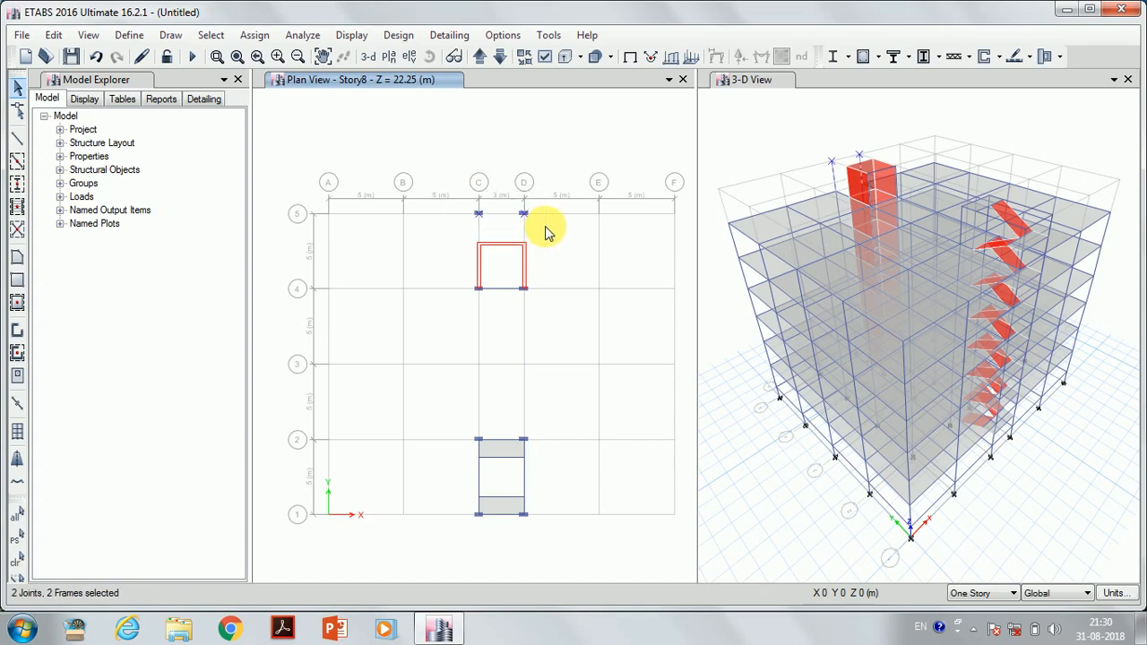
pyautogui.press('Delete')
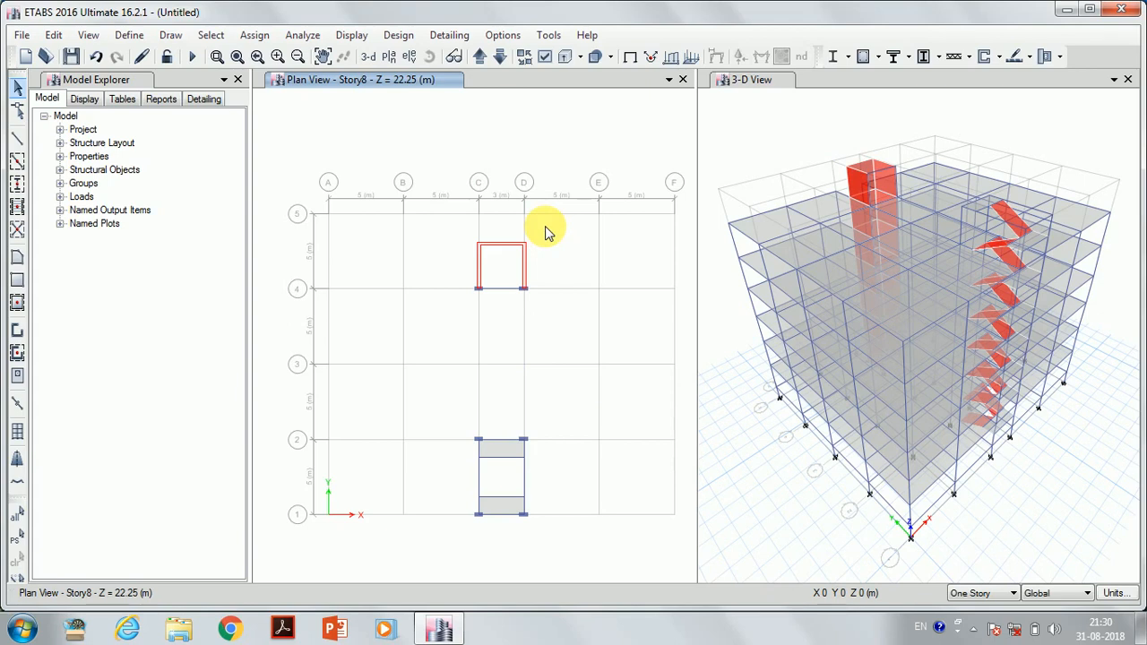
# Delete Story8's two stair landing slabs, both landing beams and the C–D beam on grid 2
pyautogui.click(501, 455)
pyautogui.press('Delete')
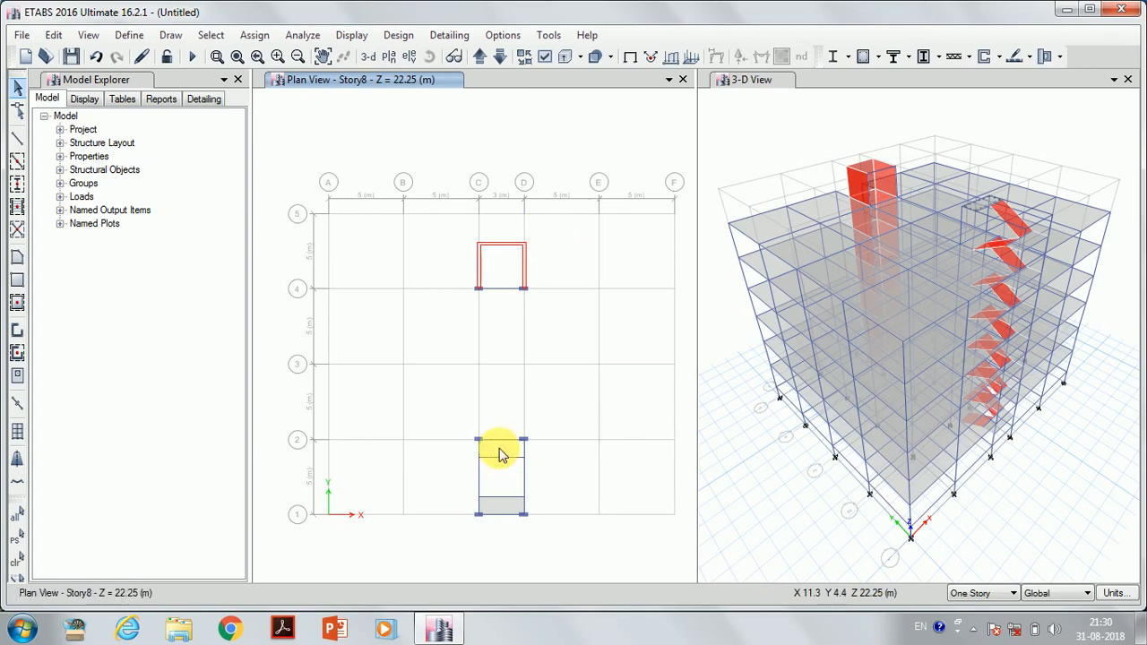
pyautogui.click(502, 498)
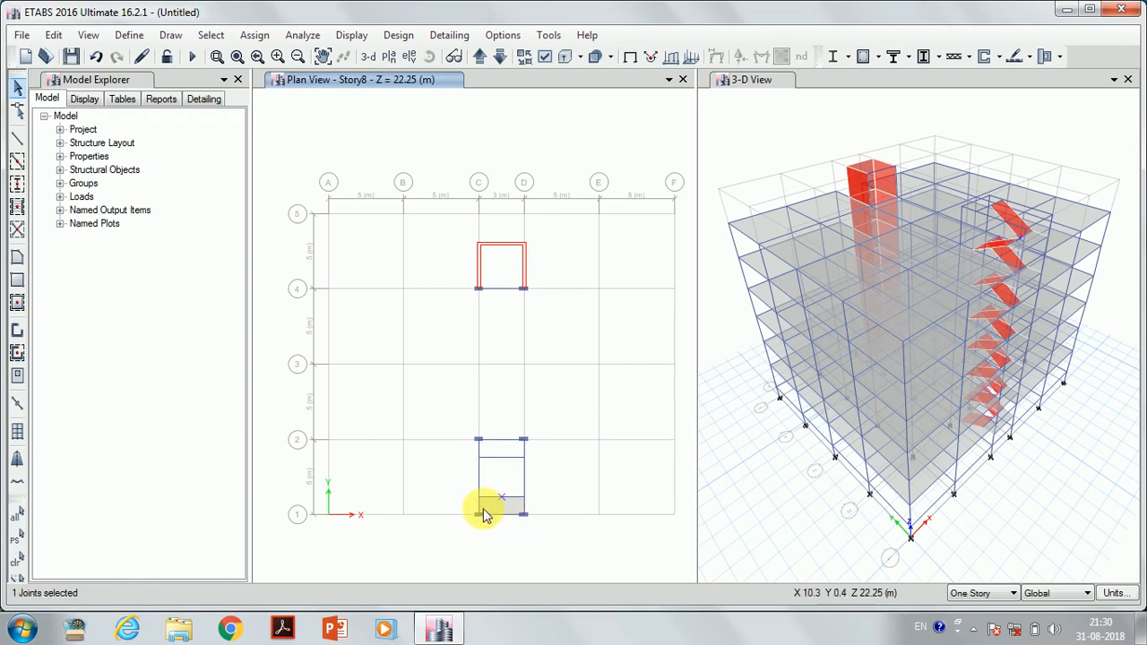
pyautogui.click(504, 458)
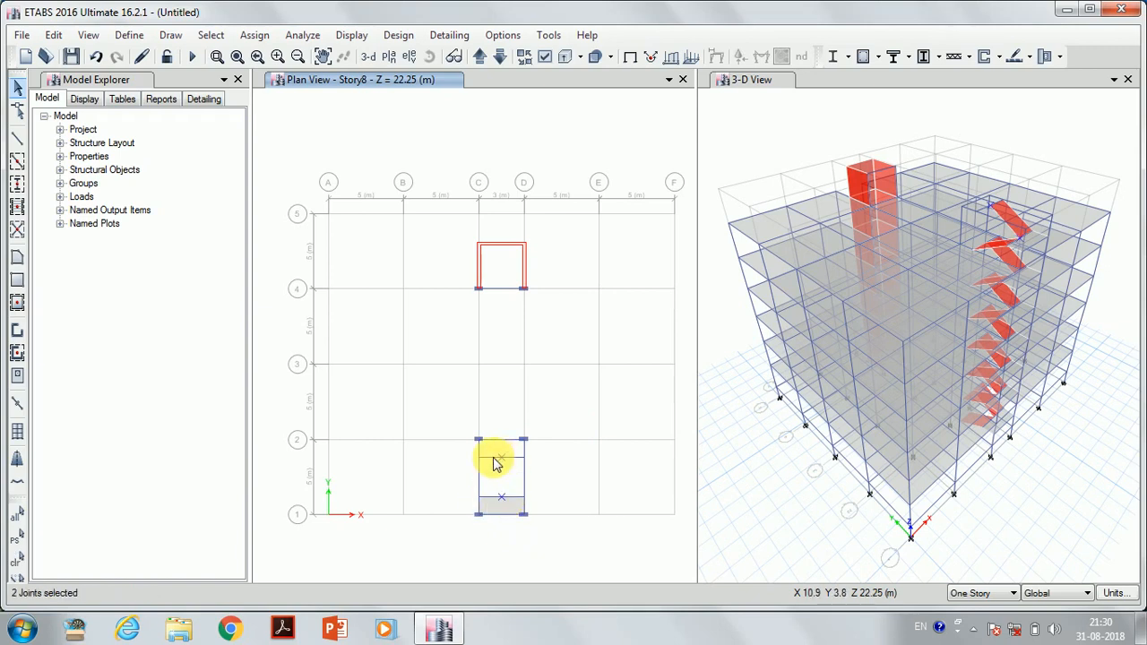
pyautogui.click(494, 457)
pyautogui.click(519, 458)
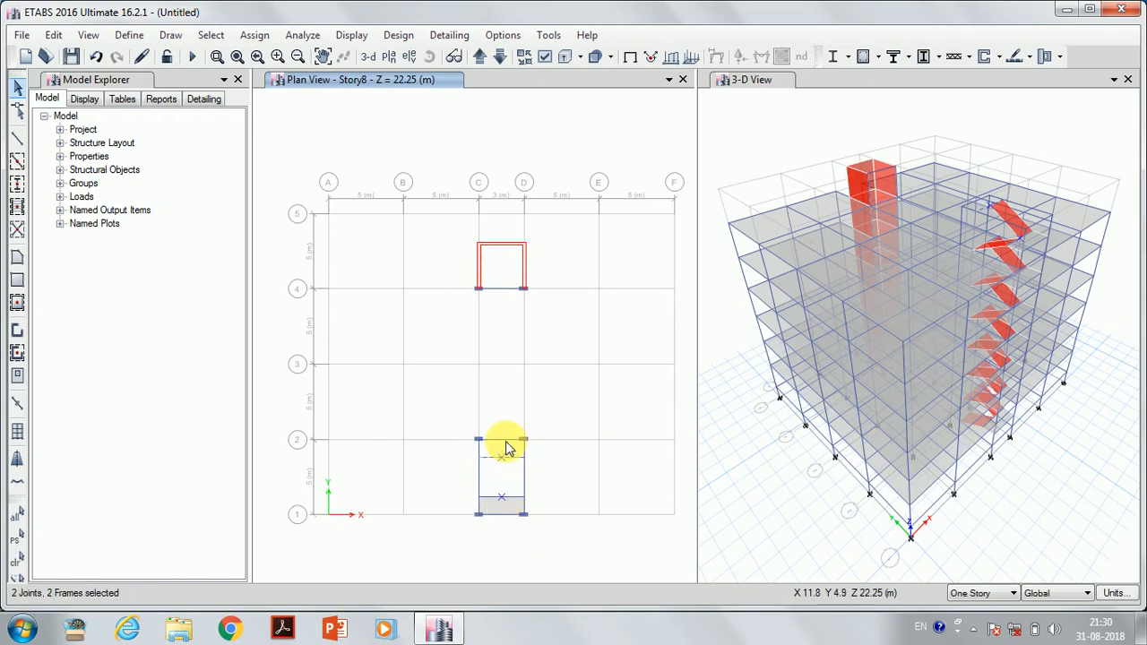
pyautogui.click(506, 439)
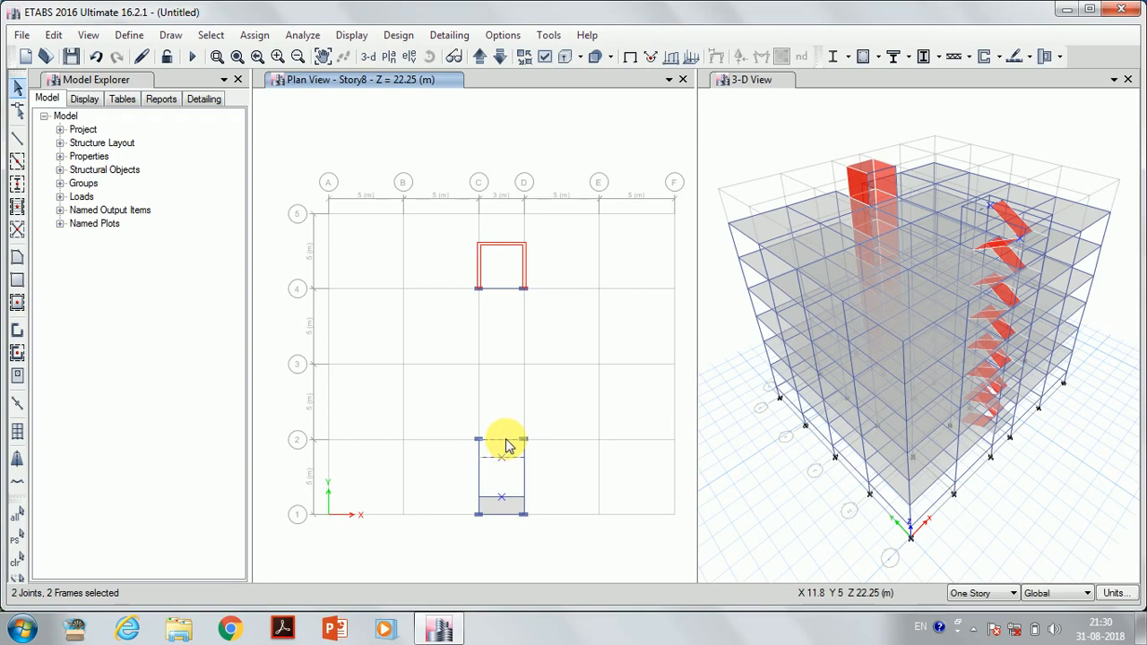
pyautogui.click(485, 496)
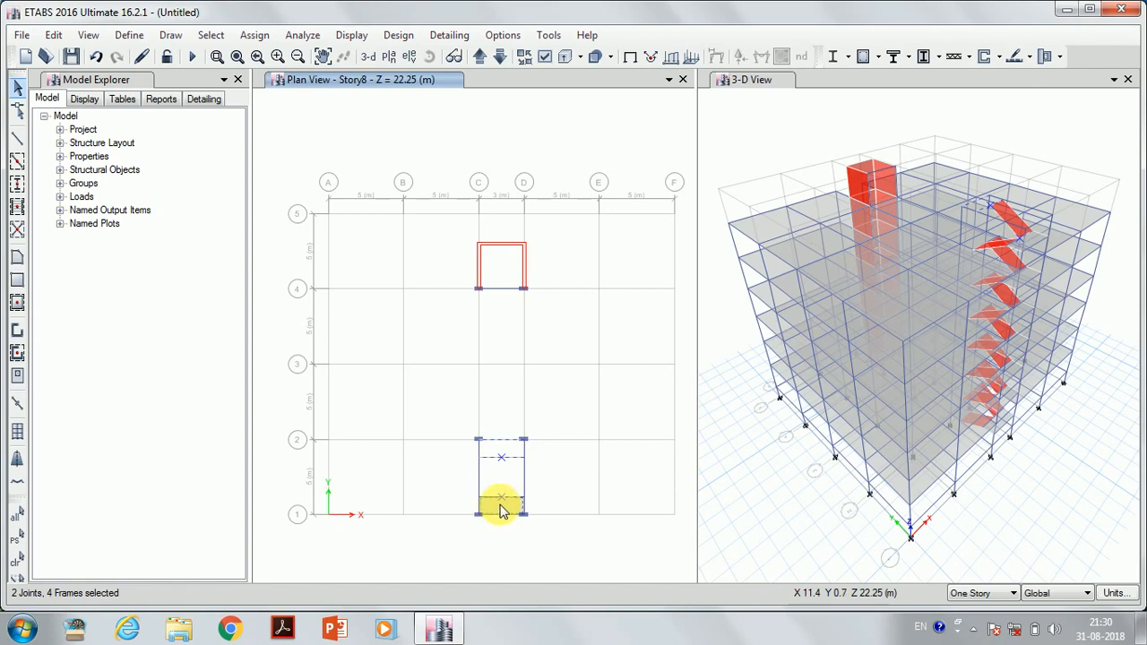
pyautogui.click(491, 504)
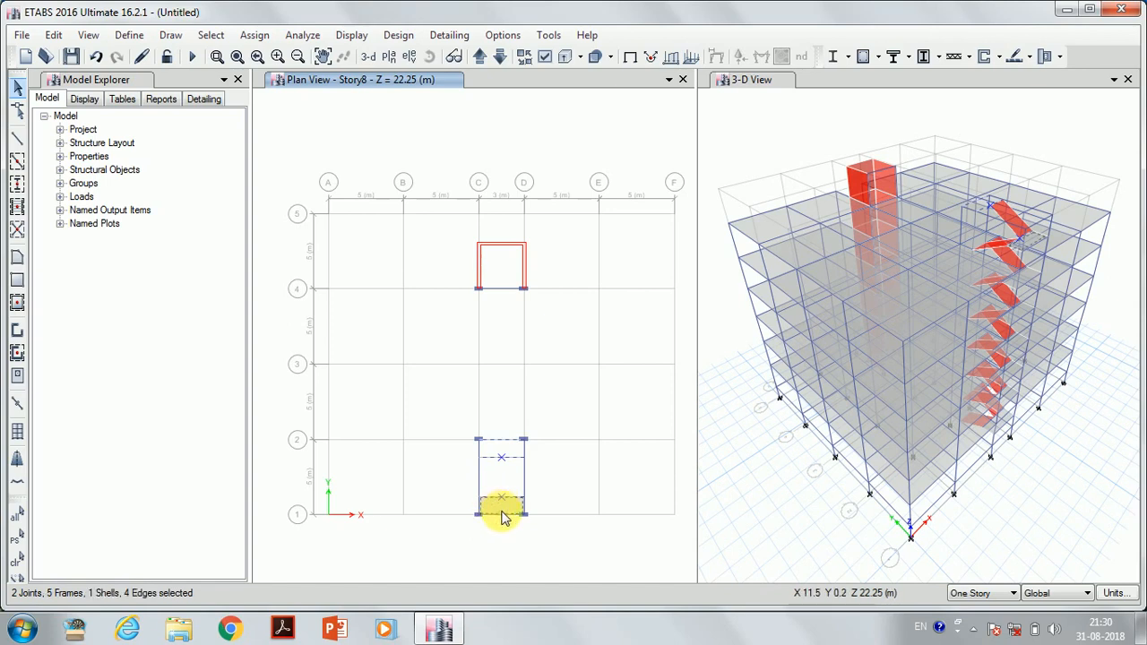
pyautogui.press('Delete')
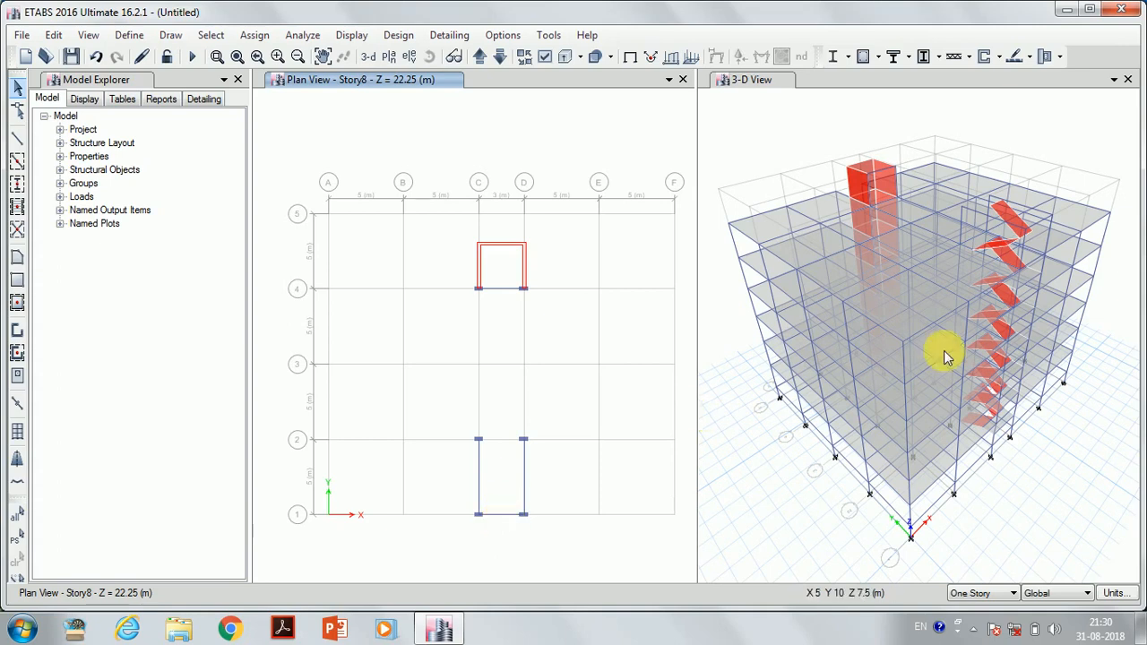
# Delete the topmost inclined stair flight, which rises to Story8, in the 3-D view
pyautogui.click(1002, 215)
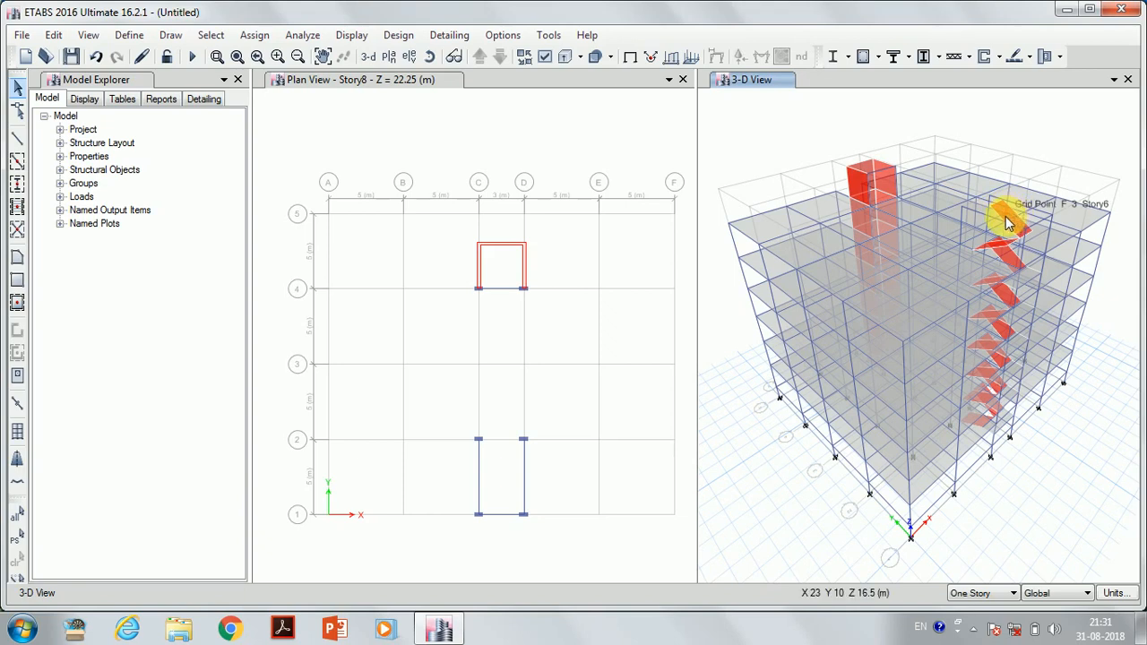
pyautogui.click(1007, 222)
pyautogui.click(1010, 224)
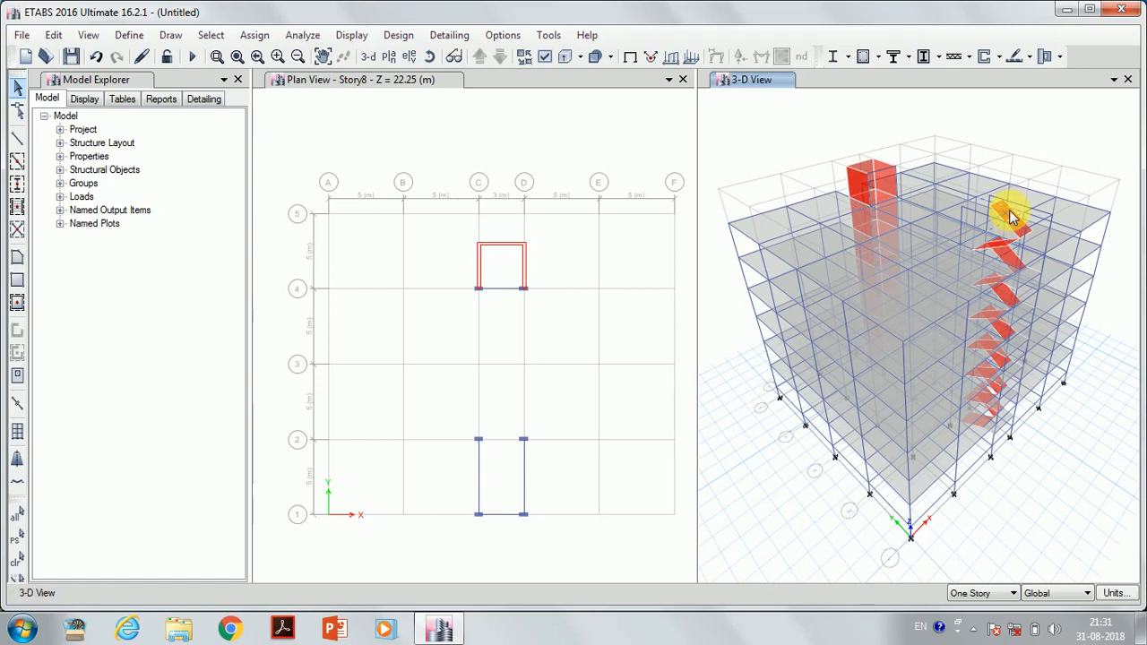
pyautogui.click(278, 56)
pyautogui.click(278, 57)
pyautogui.click(278, 56)
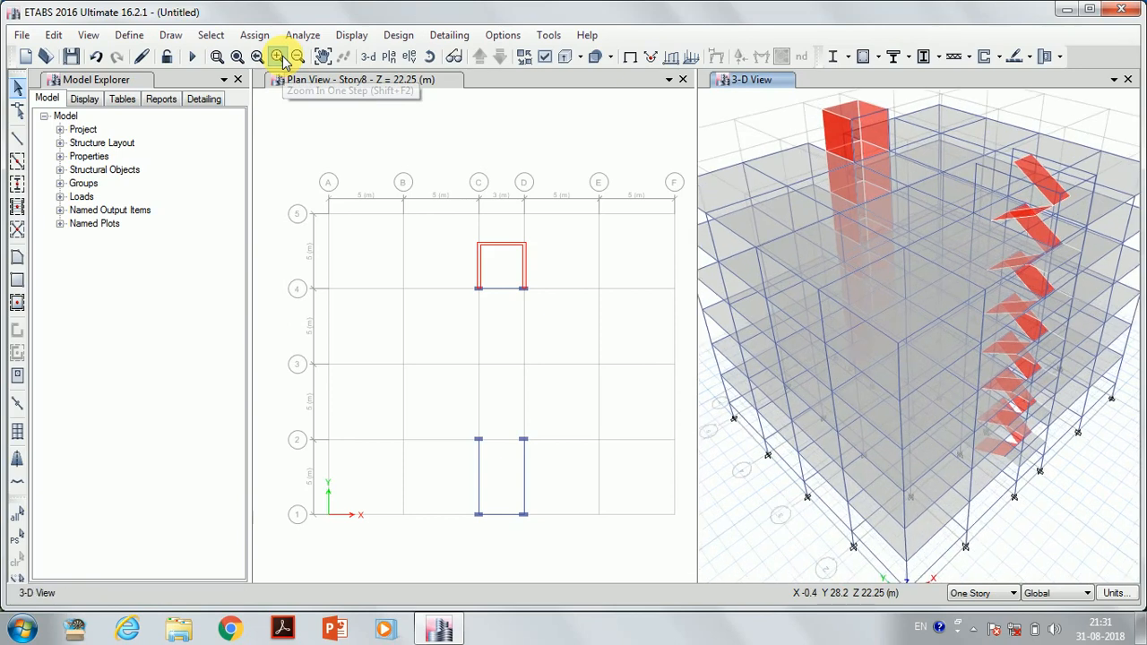
pyautogui.click(278, 56)
pyautogui.click(278, 57)
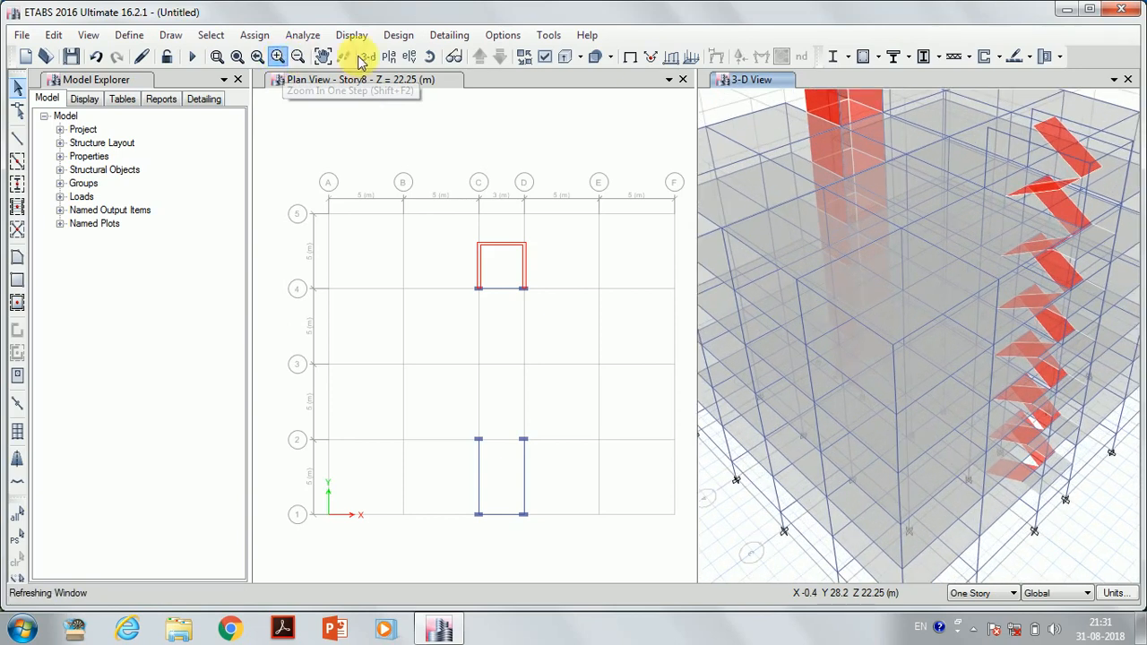
pyautogui.click(1072, 150)
pyautogui.press('Delete')
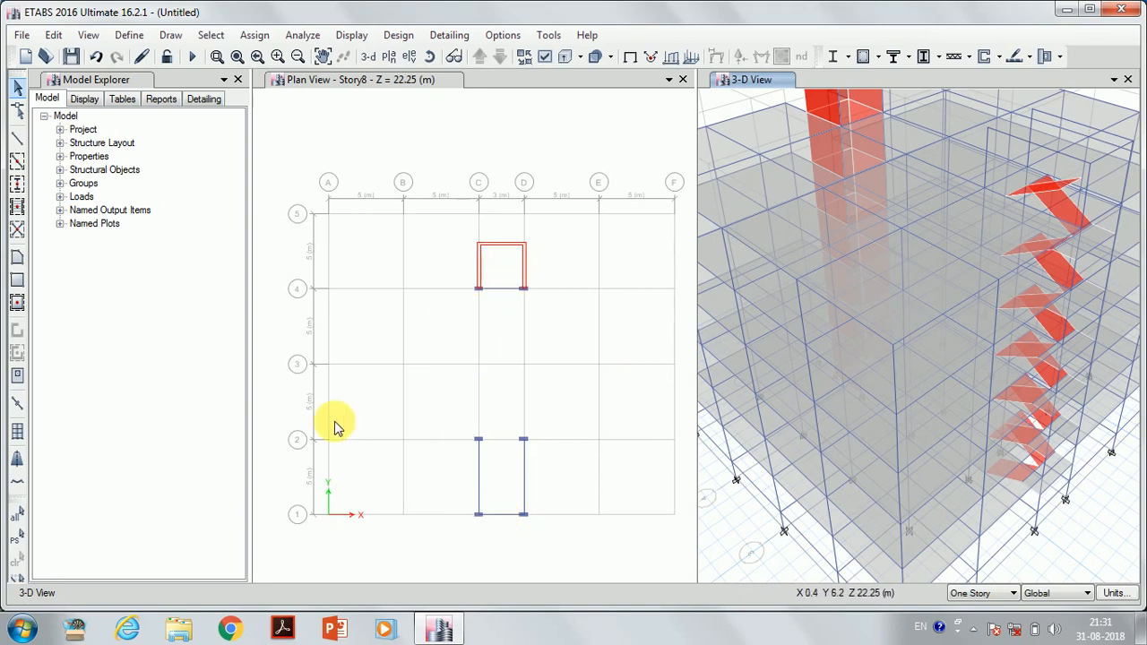
# Draw a straight Beam 230 * 300 along grid 2 from grid C to grid D on Story8
pyautogui.click(17, 137)
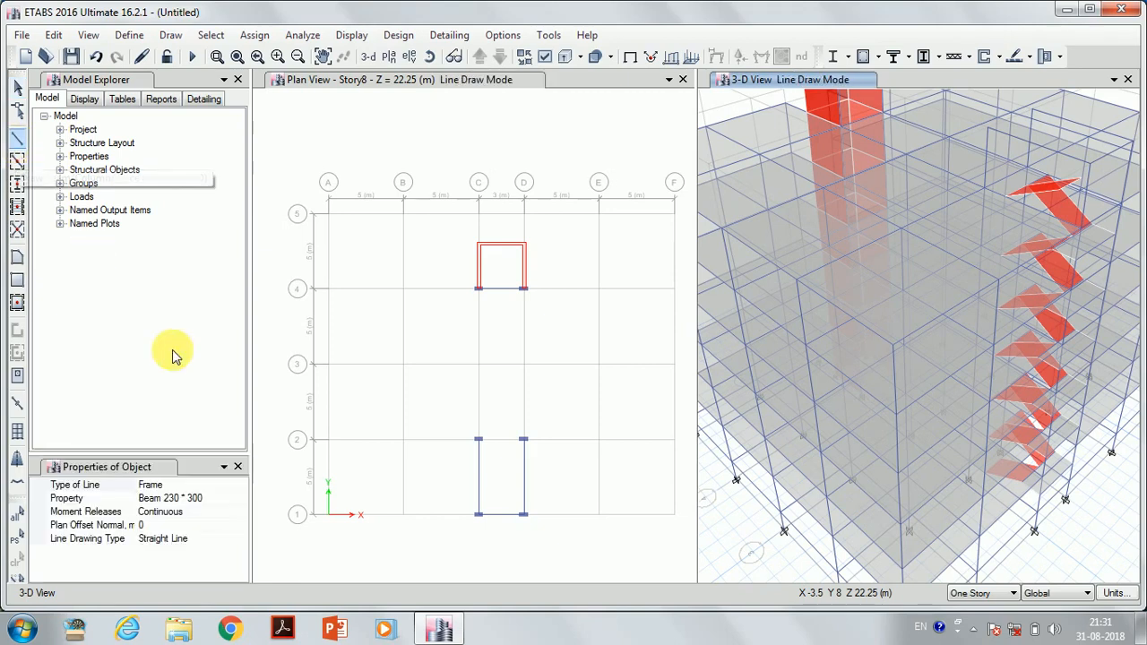
pyautogui.click(478, 441)
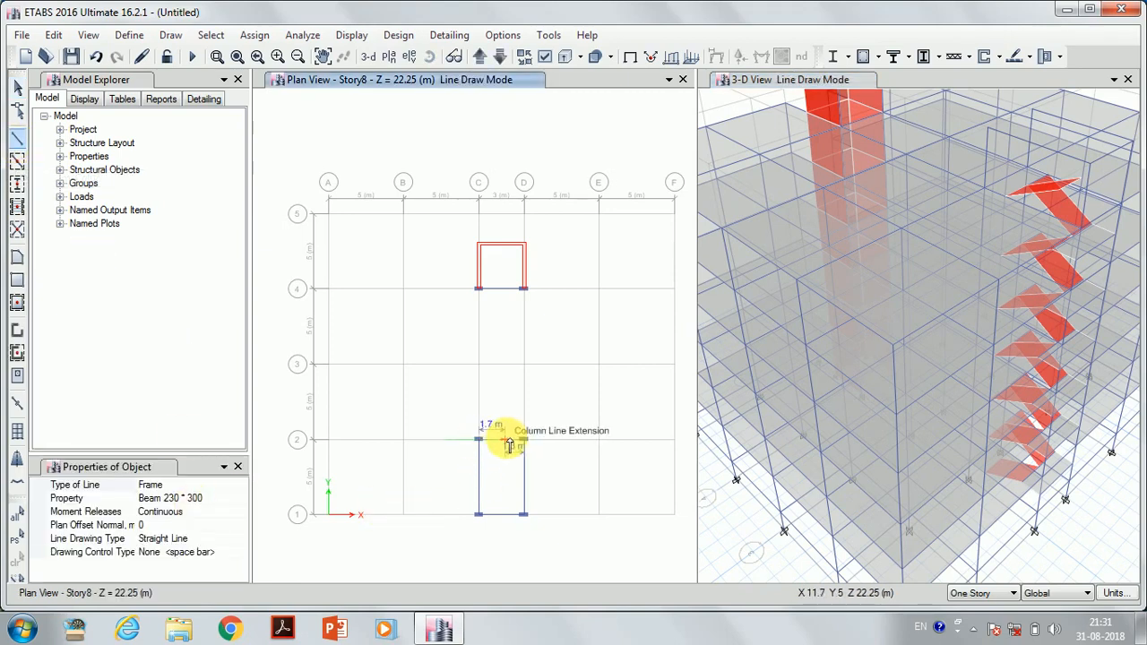
pyautogui.click(525, 440)
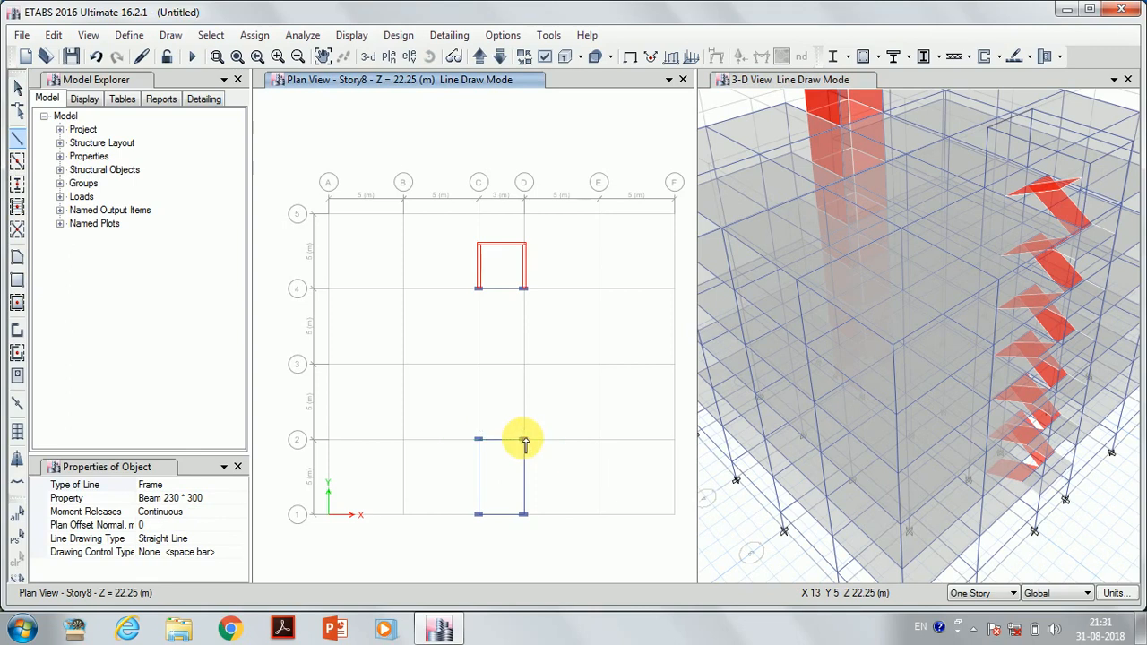
pyautogui.press('Escape')
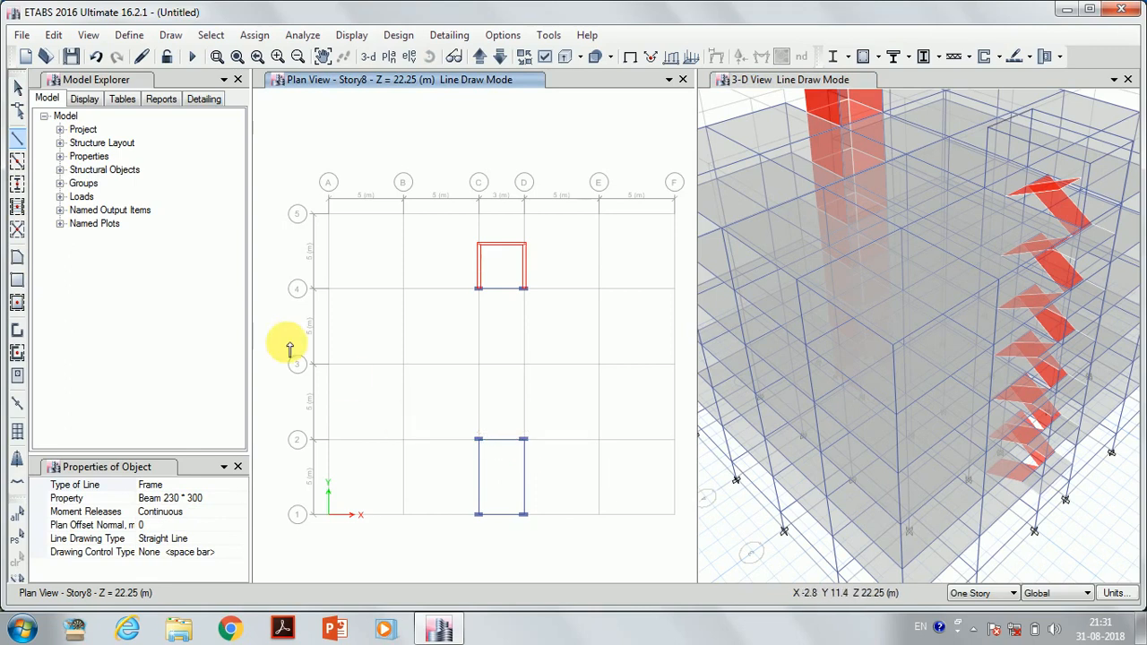
# Draw a slab over the shear wall core on Story8, tracing its four corners between grids C and D, starting at grid point C4
pyautogui.click(17, 259)
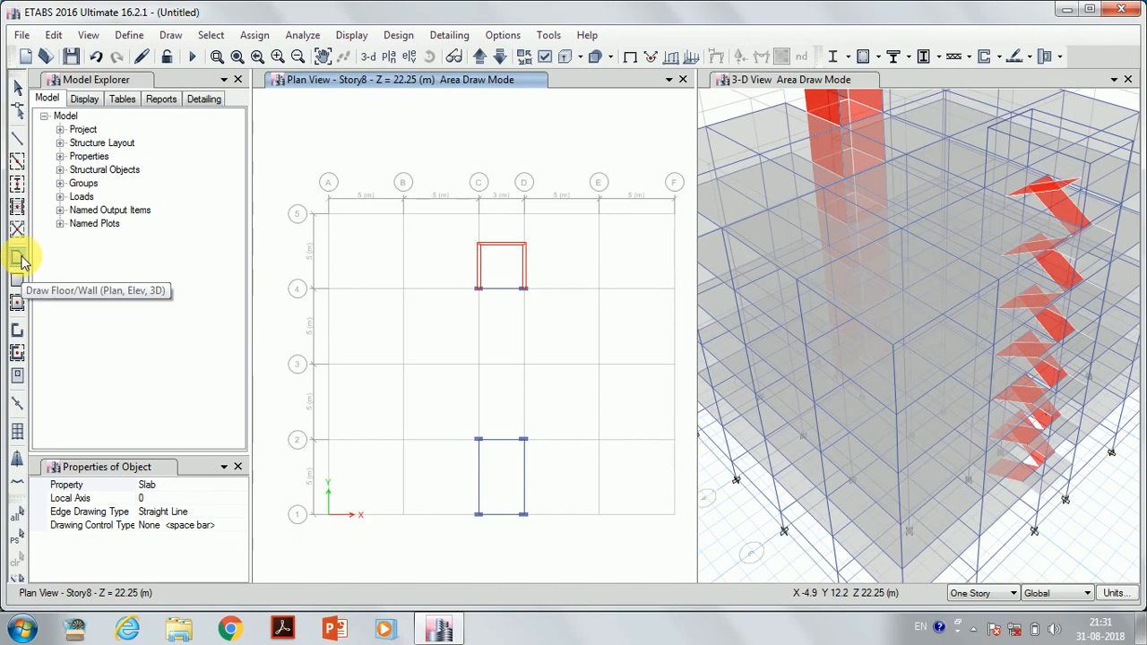
pyautogui.click(480, 288)
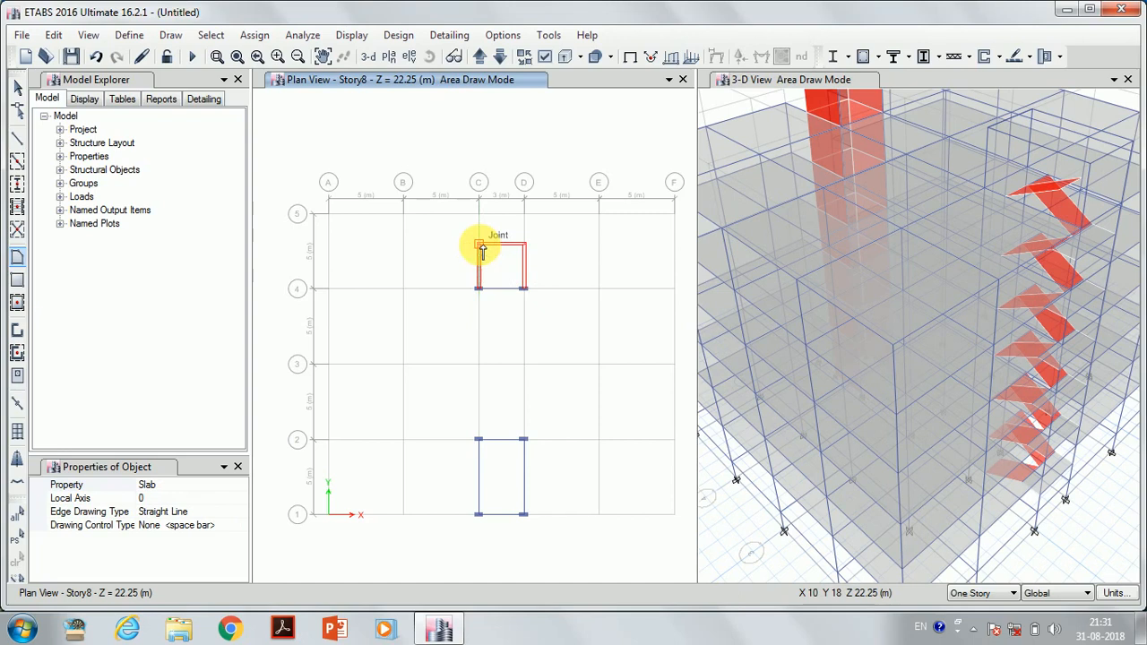
pyautogui.click(479, 243)
pyautogui.click(526, 243)
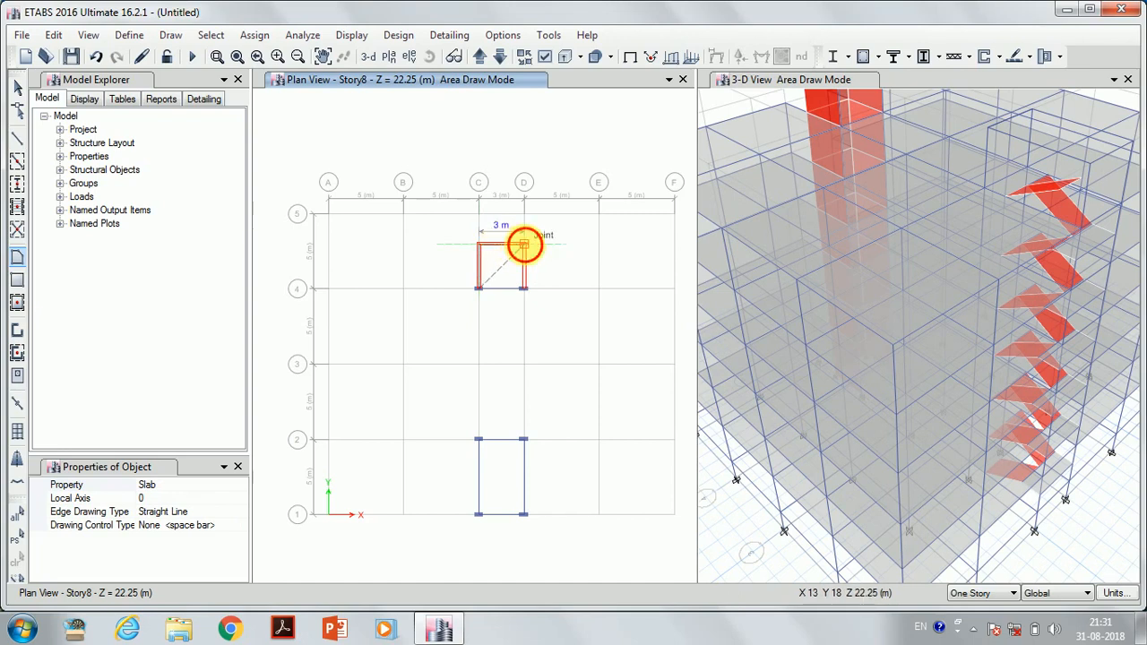
pyautogui.click(526, 289)
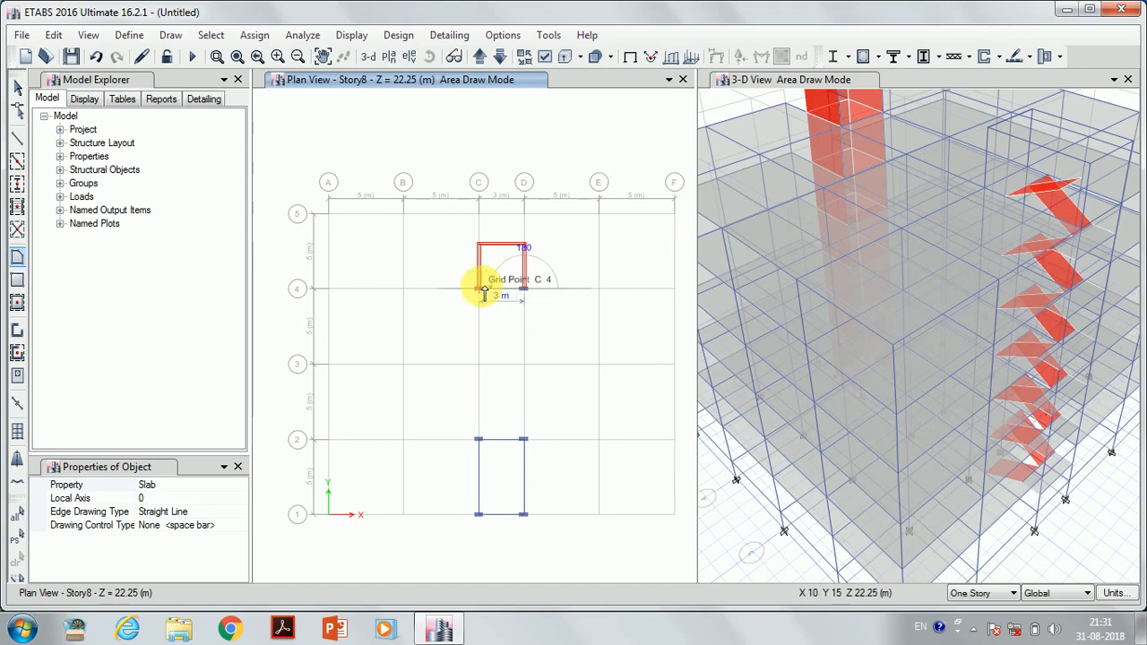
pyautogui.doubleClick(479, 289)
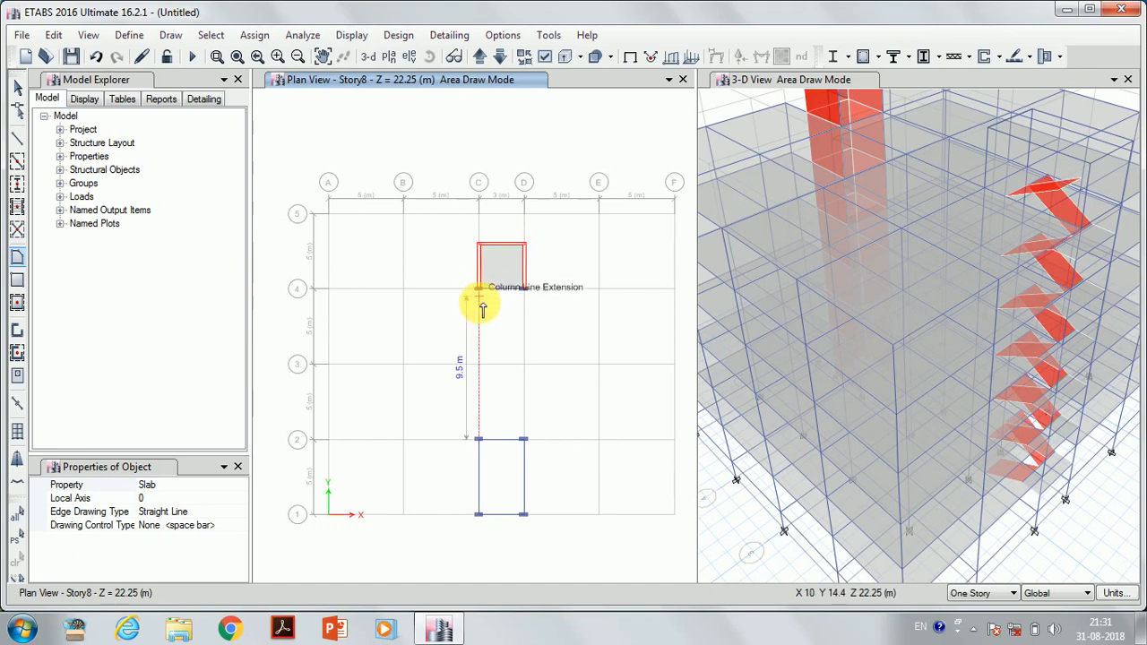
# Draw a slab over the Story8 stair bay through grid points C1, C2, D2 and D1
pyautogui.click(479, 515)
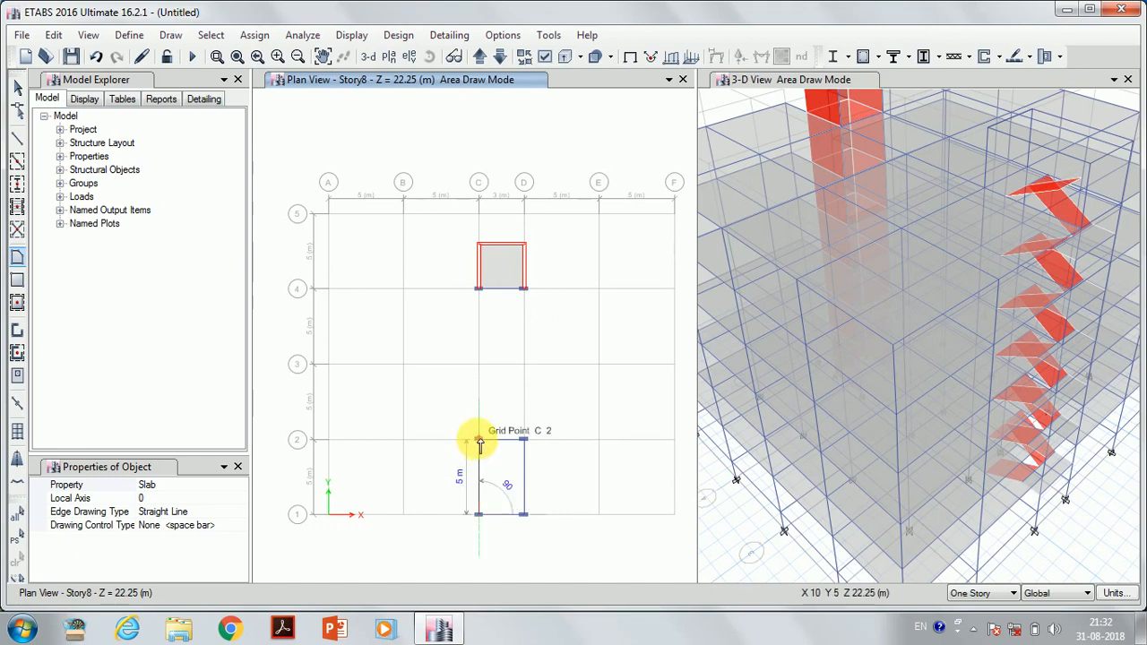
pyautogui.click(480, 440)
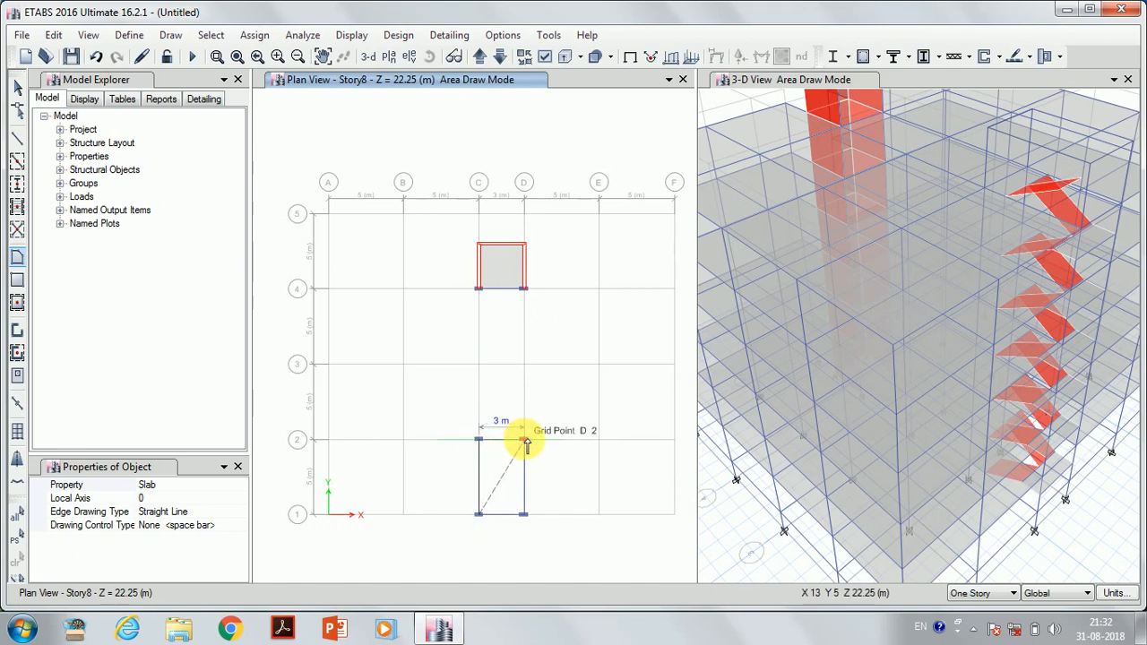
pyautogui.click(525, 440)
pyautogui.click(525, 516)
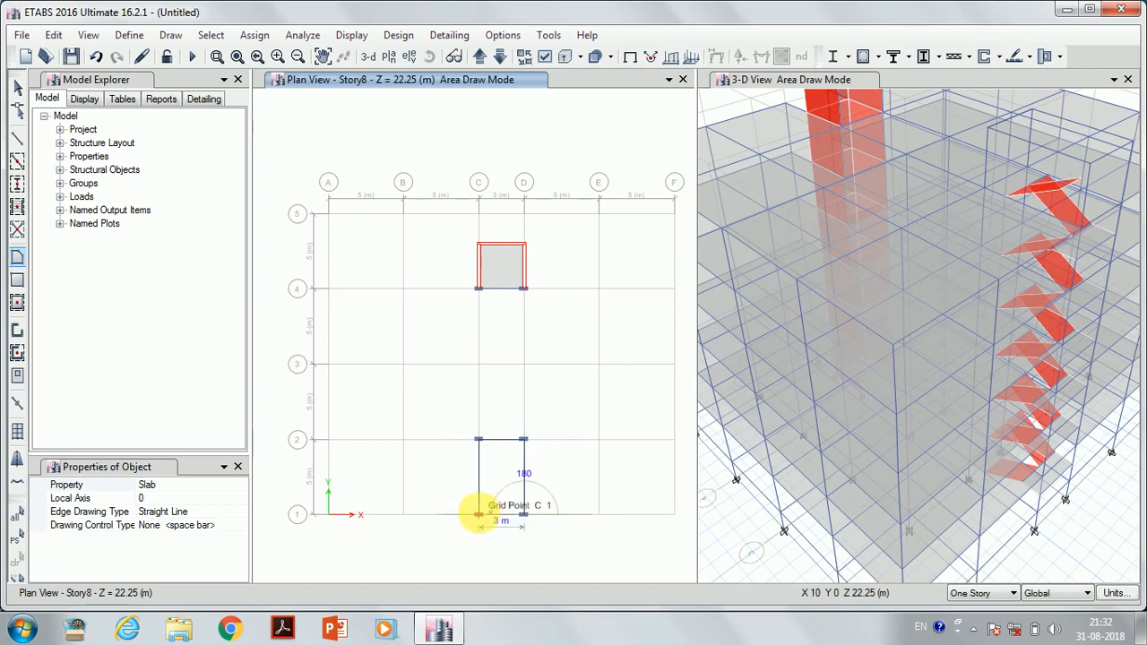
pyautogui.doubleClick(480, 515)
pyautogui.rightClick(478, 513)
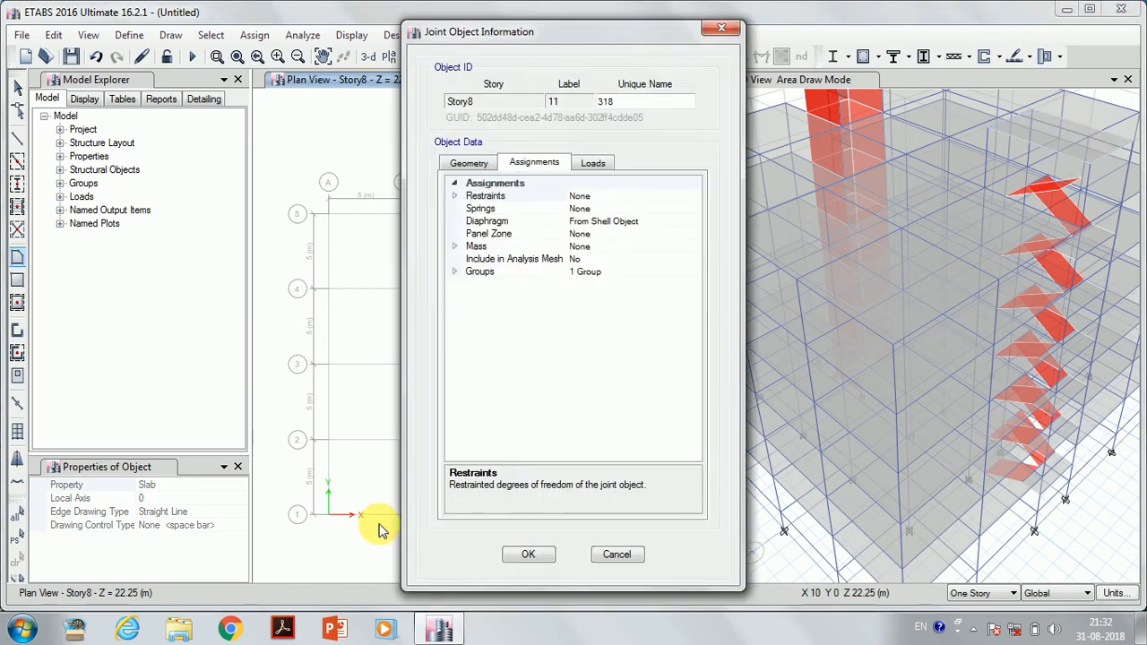
pyautogui.click(528, 554)
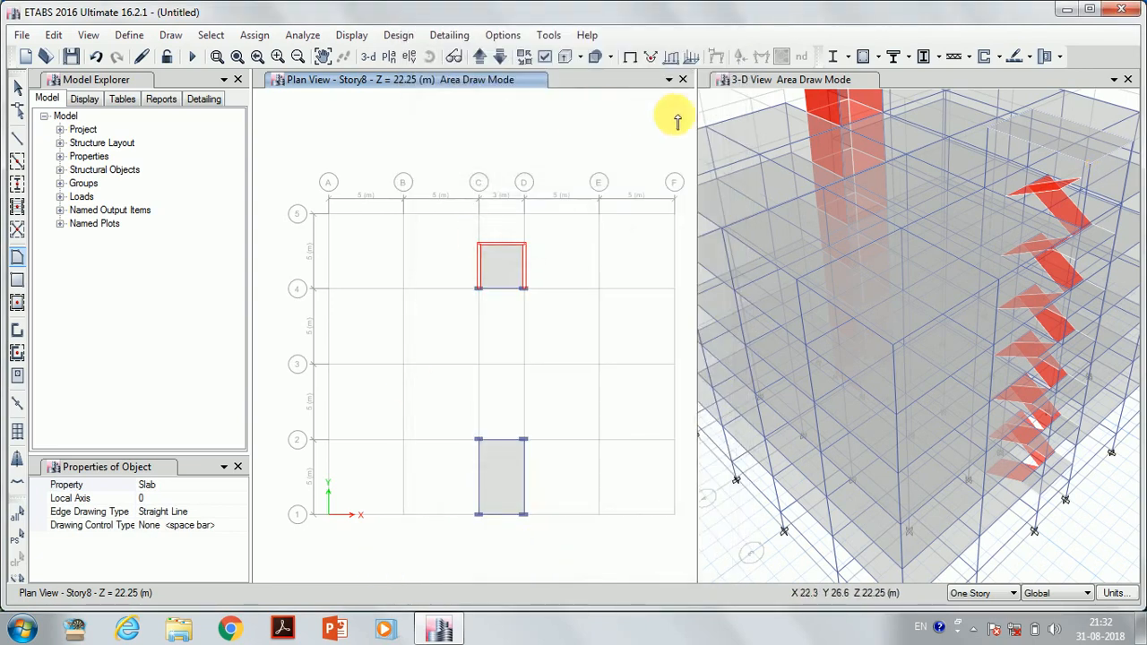
# Select the frame member at the topmost stair landing in the 3-D view
pyautogui.click(728, 83)
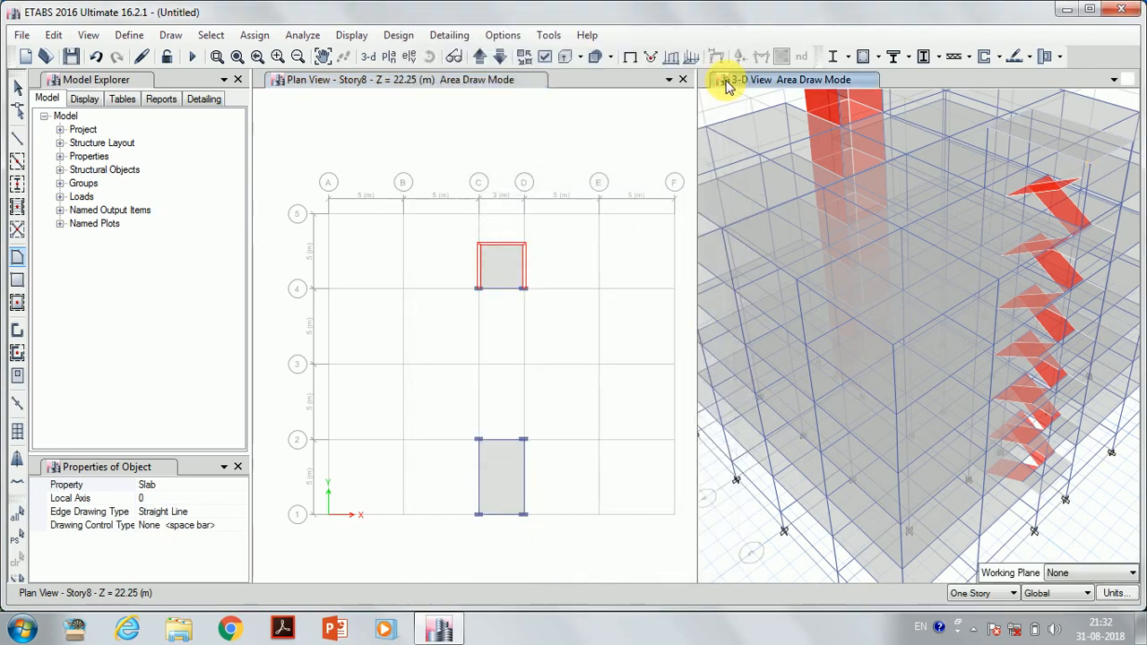
pyautogui.click(367, 59)
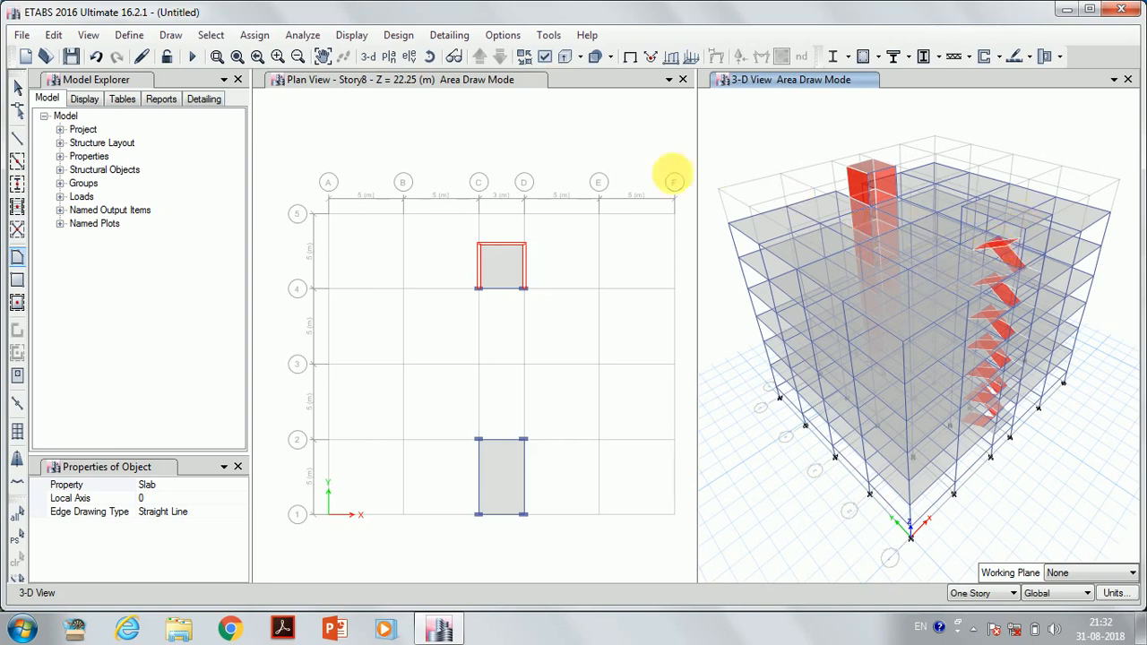
pyautogui.click(281, 57)
pyautogui.click(281, 57)
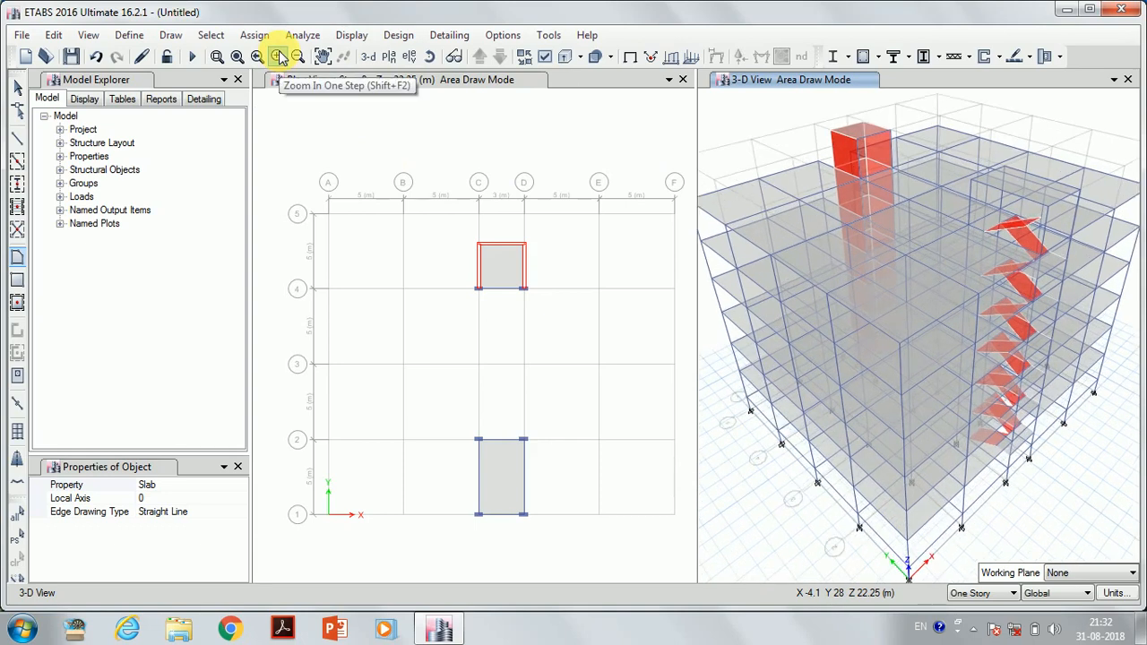
pyautogui.click(281, 57)
pyautogui.click(281, 58)
pyautogui.click(281, 58)
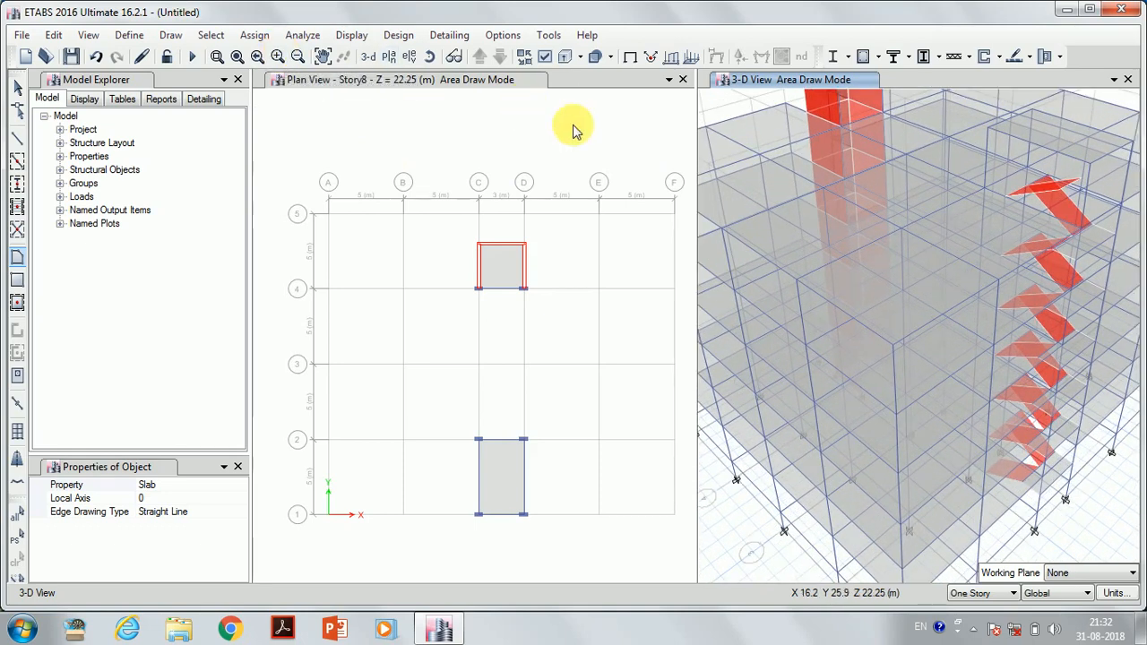
pyautogui.click(1058, 194)
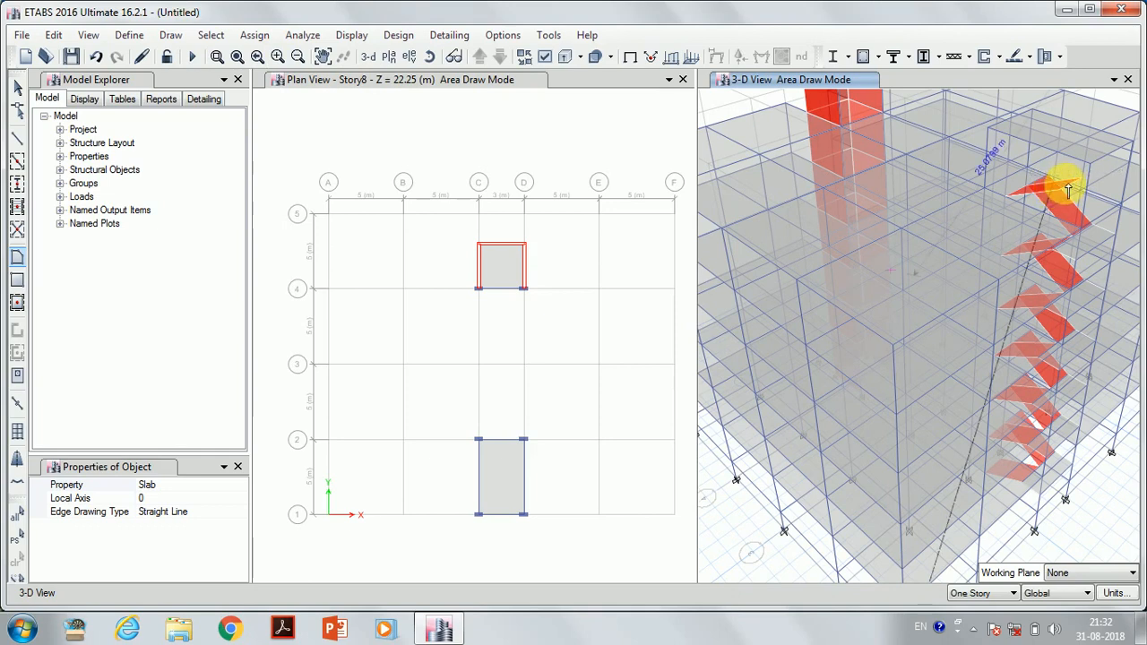
pyautogui.press('Escape')
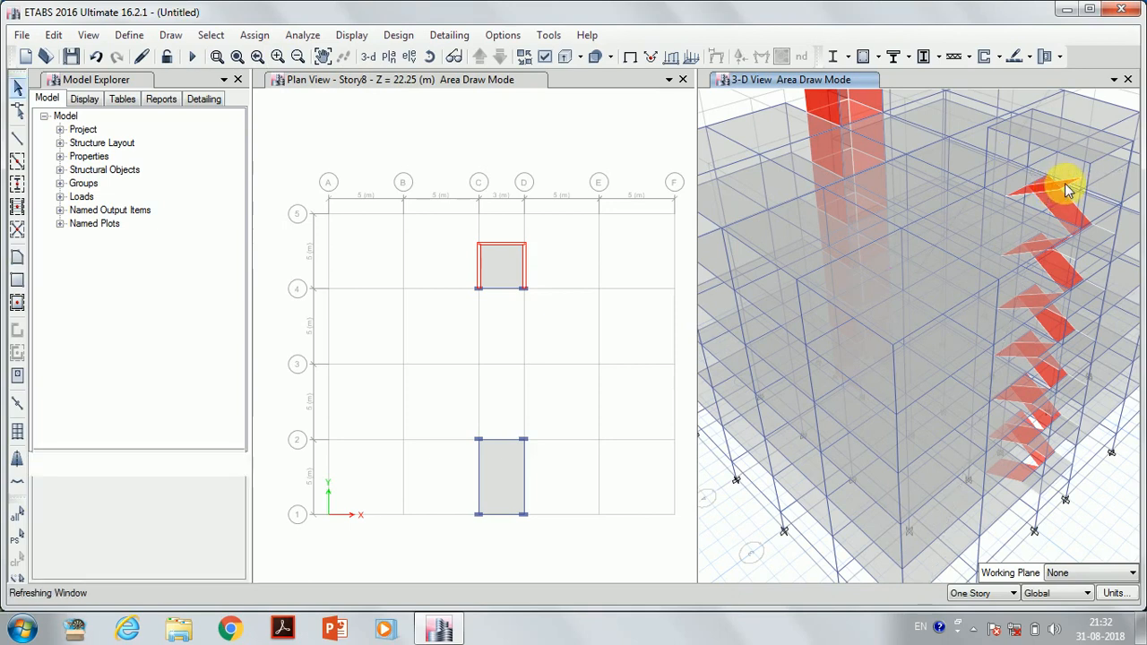
pyautogui.click(1066, 184)
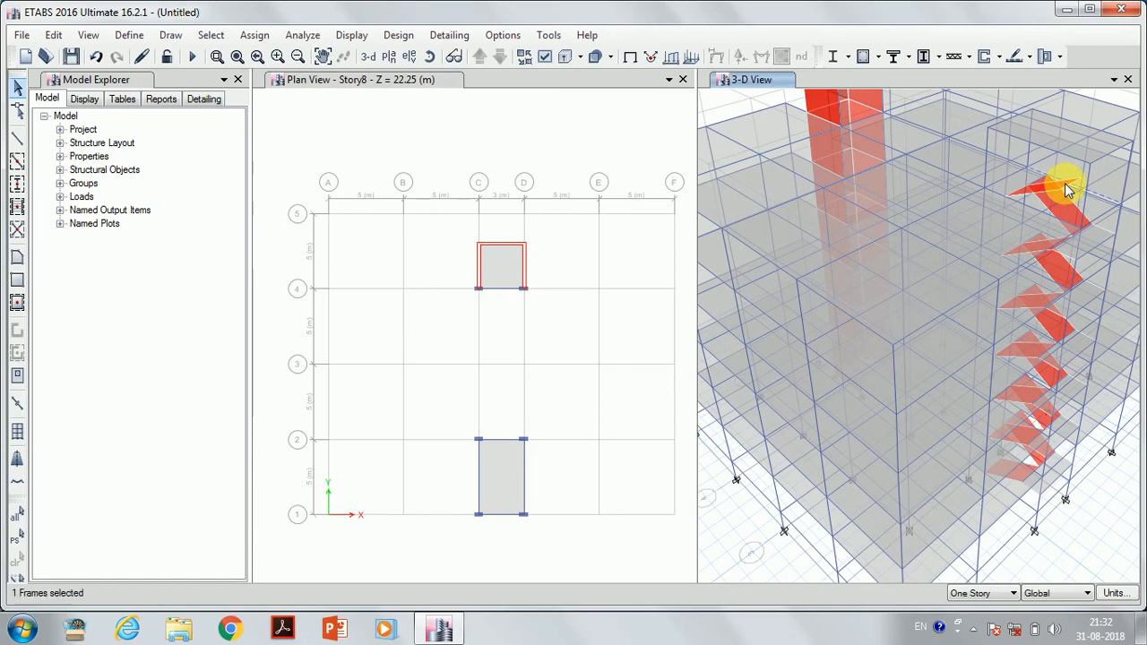
# Try to select the topmost staircase landing slab in the 3-D view
pyautogui.click(1065, 184)
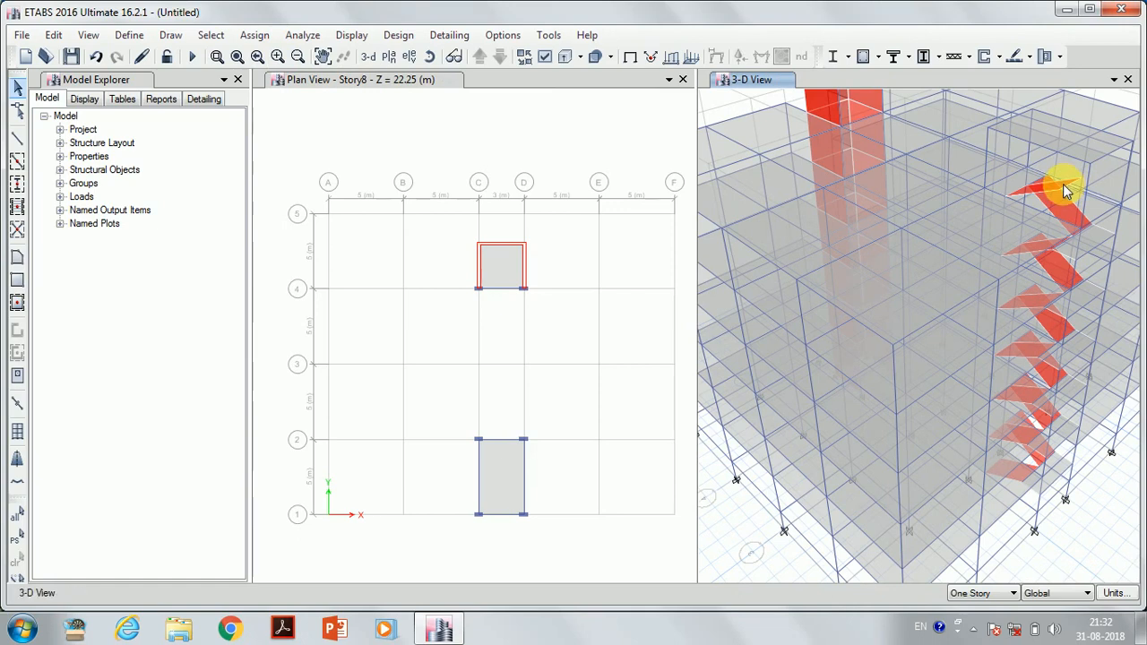
pyautogui.click(1065, 188)
pyautogui.click(1066, 189)
pyautogui.click(1064, 191)
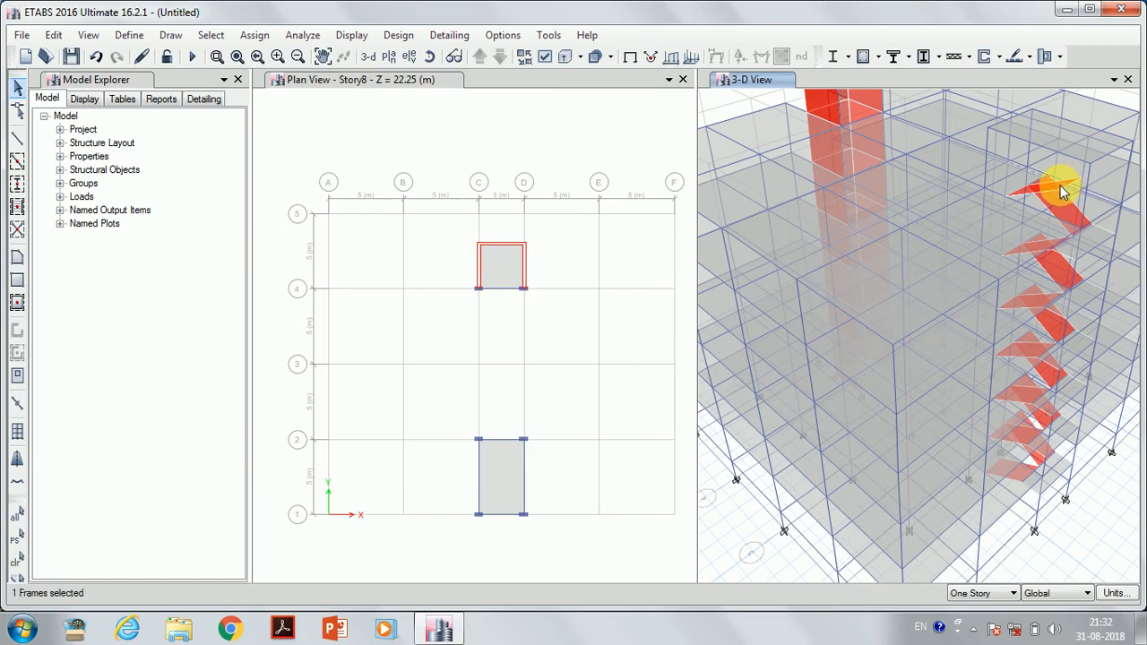
pyautogui.click(1060, 187)
pyautogui.click(1057, 185)
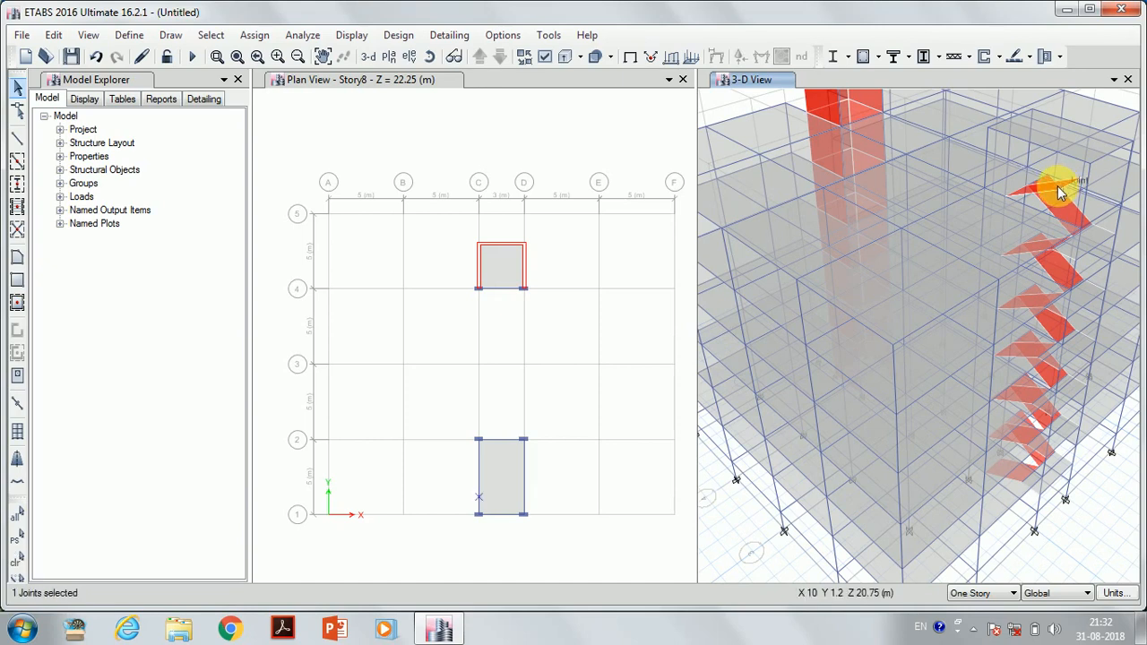
pyautogui.click(1050, 189)
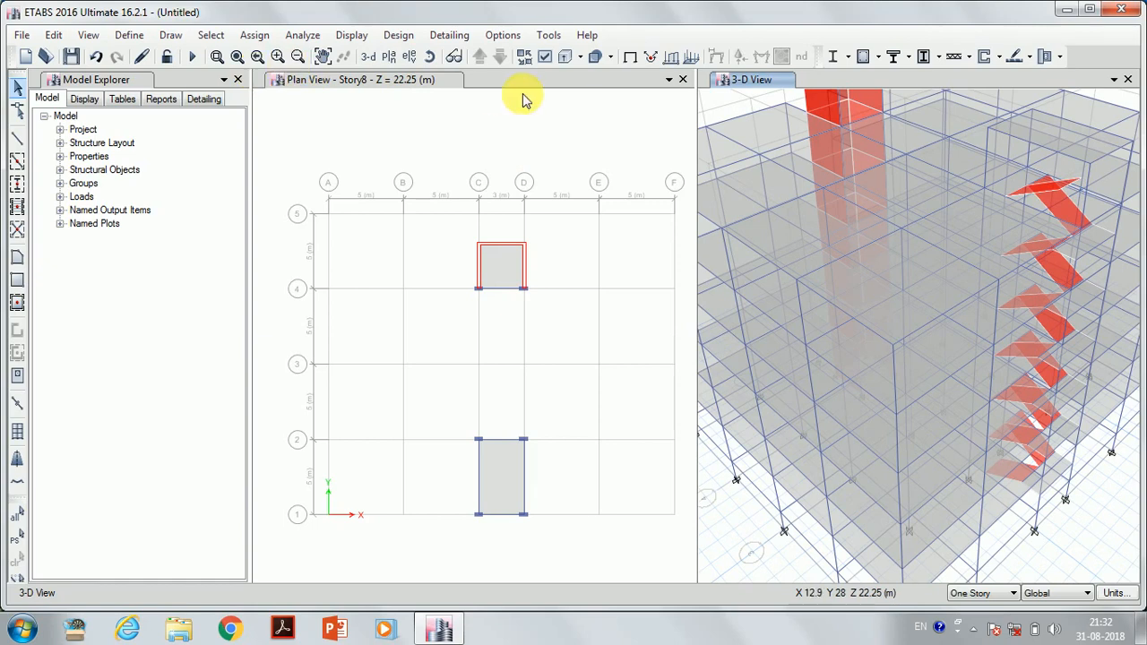
# Delete the topmost staircase landing slab and restore the default 3-D view of the building
pyautogui.click(278, 57)
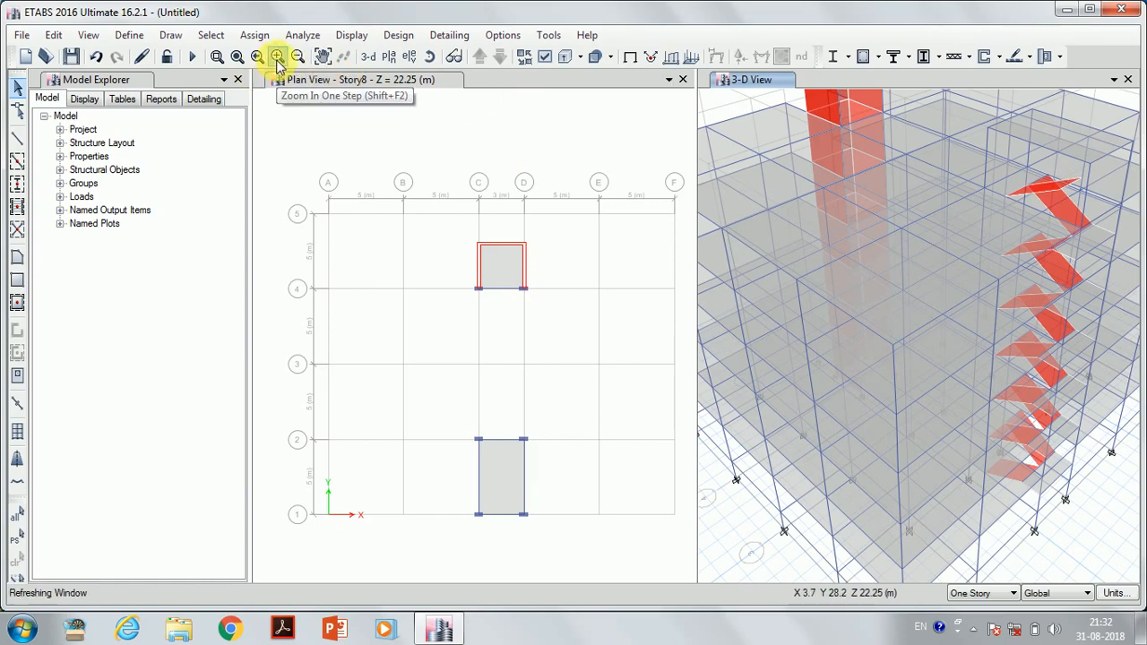
pyautogui.click(278, 57)
pyautogui.click(278, 57)
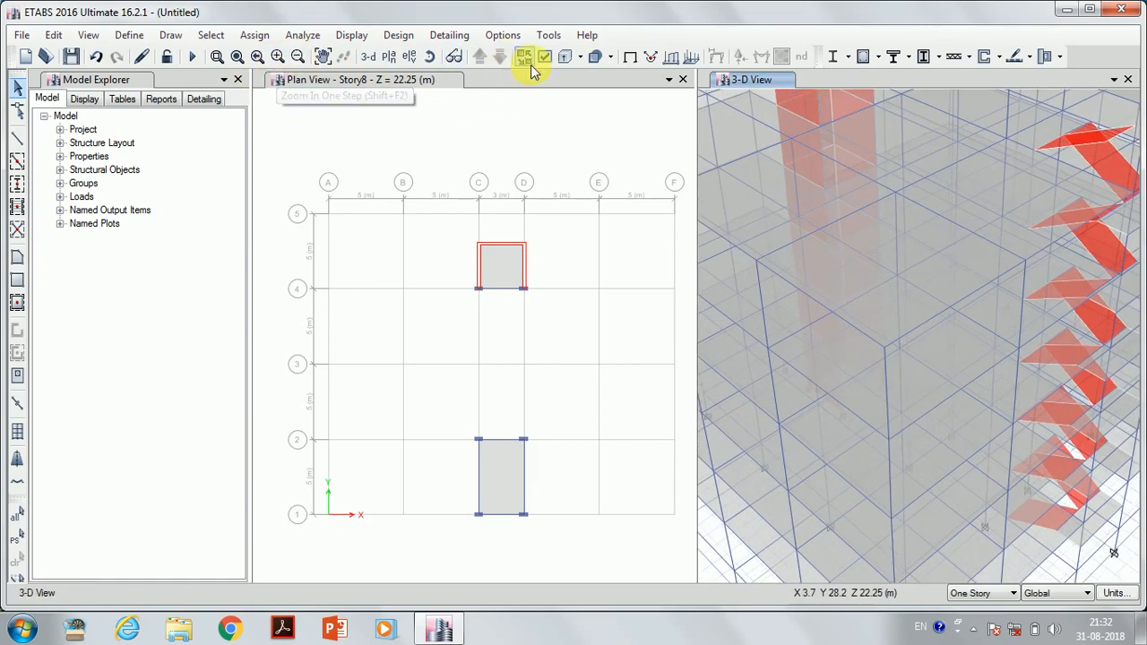
pyautogui.click(1085, 140)
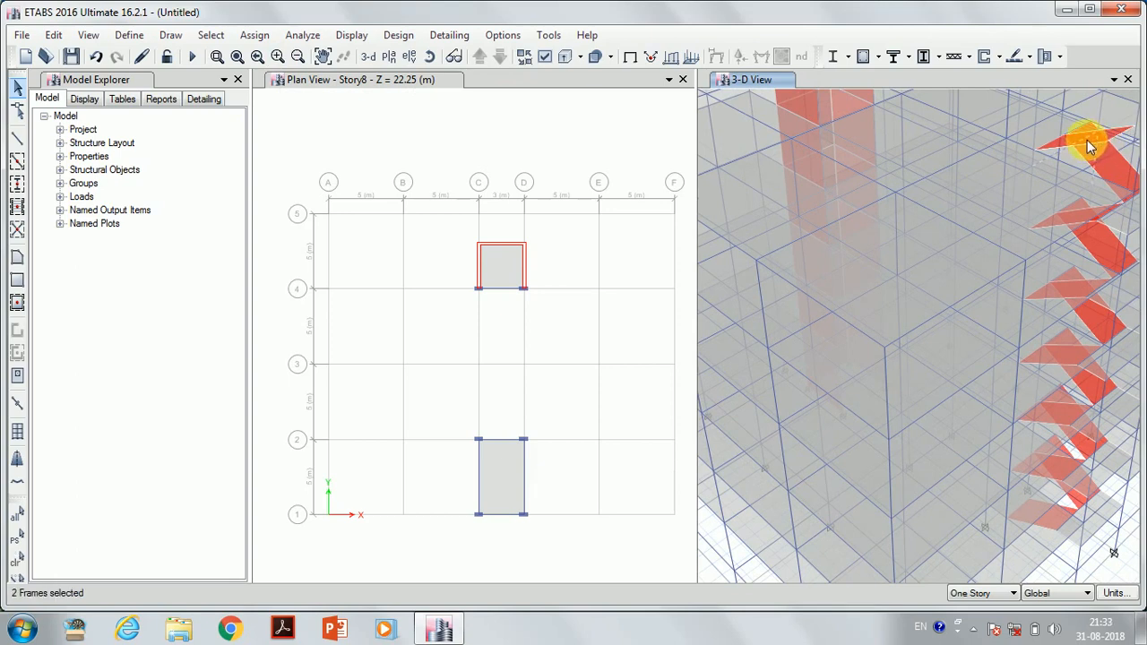
pyautogui.click(1090, 141)
pyautogui.click(1091, 146)
pyautogui.click(1090, 146)
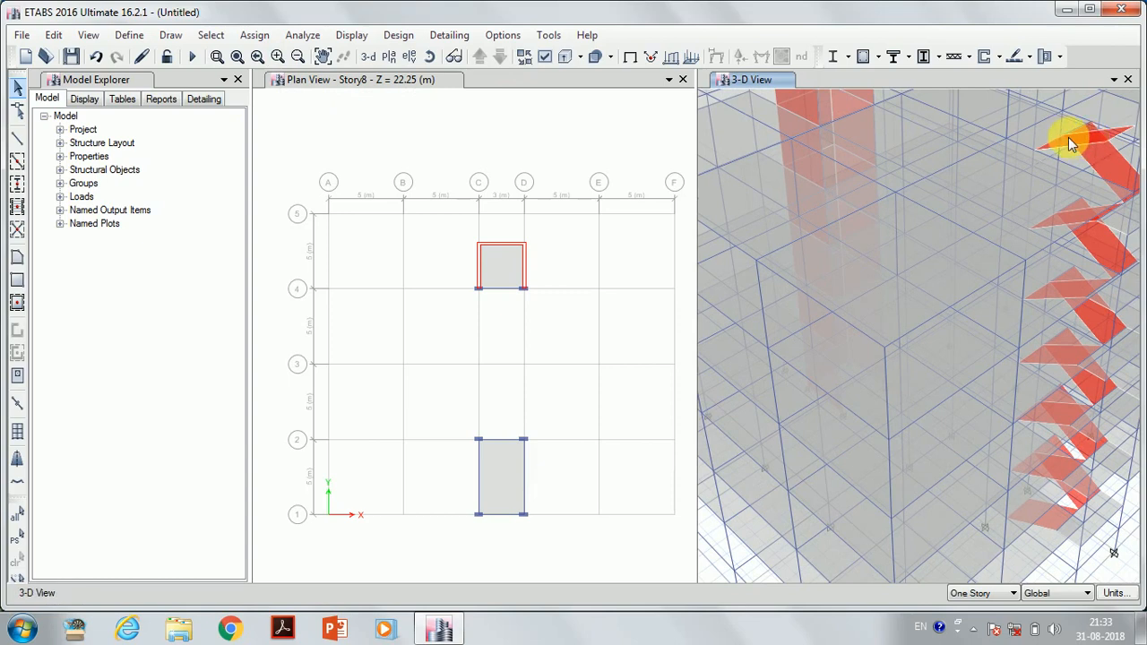
pyautogui.click(1070, 143)
pyautogui.click(1069, 146)
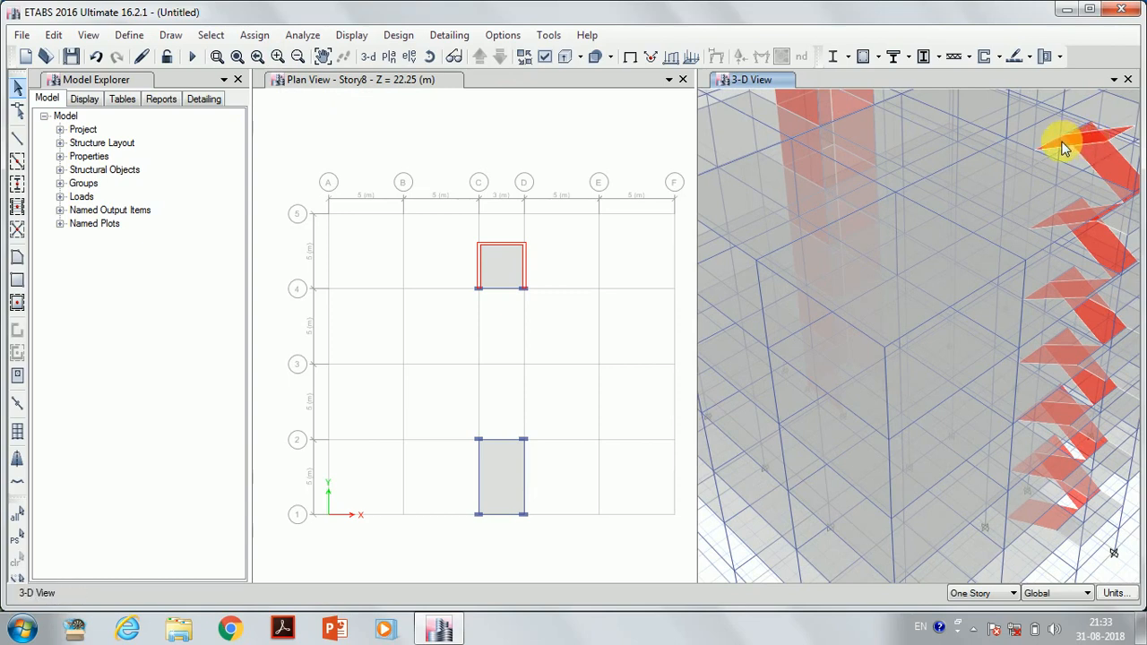
pyautogui.click(1065, 148)
pyautogui.click(1064, 148)
pyautogui.click(1067, 148)
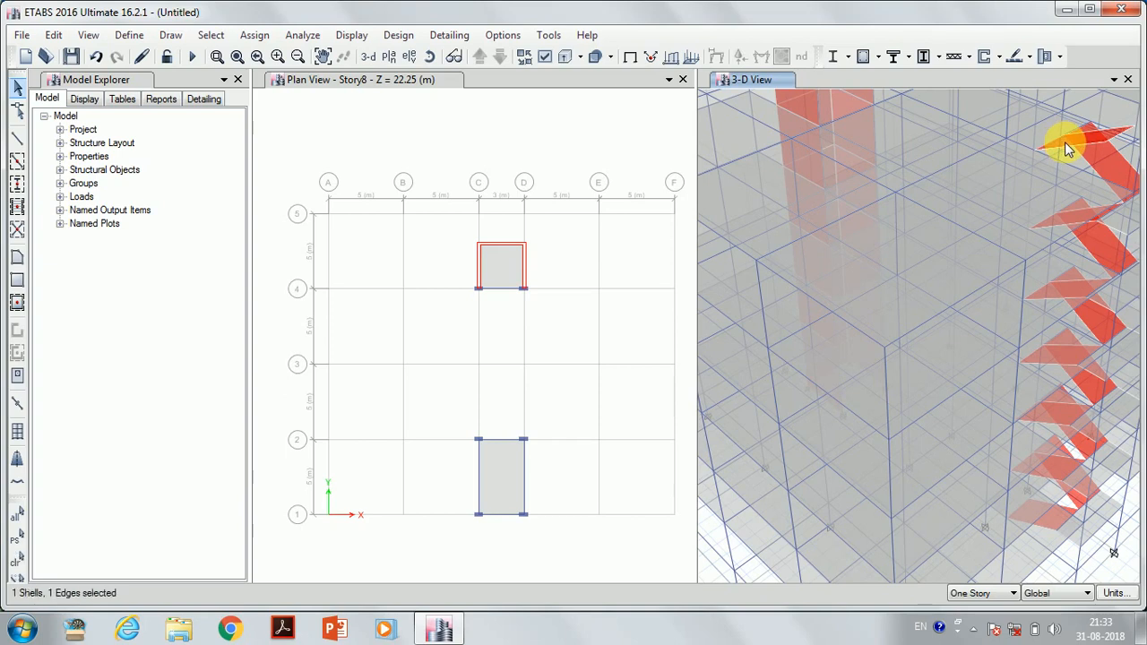
pyautogui.click(1067, 148)
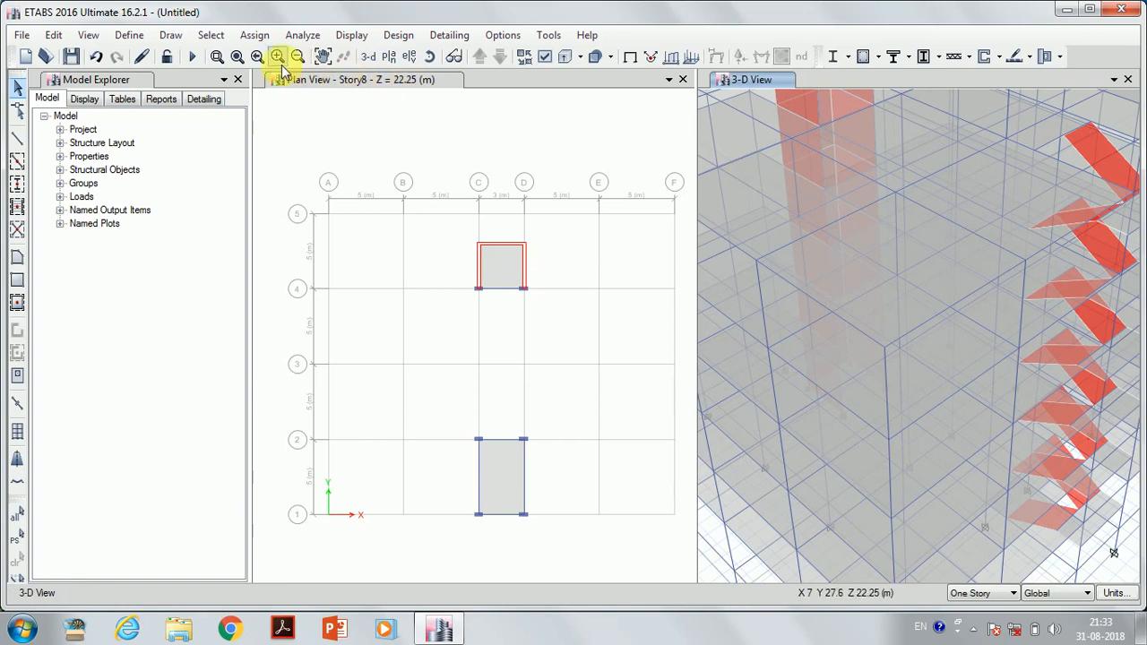
pyautogui.click(368, 57)
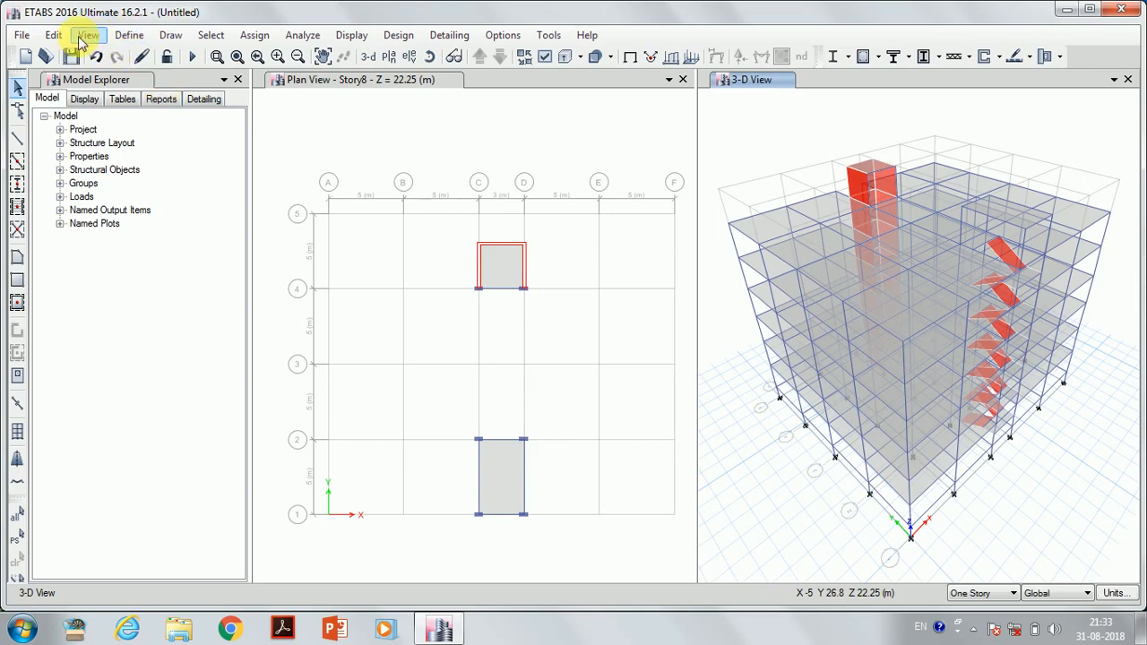
# Add a load pattern named EQ X of type Seismic with IS1893 2002 as its auto lateral load
pyautogui.click(127, 36)
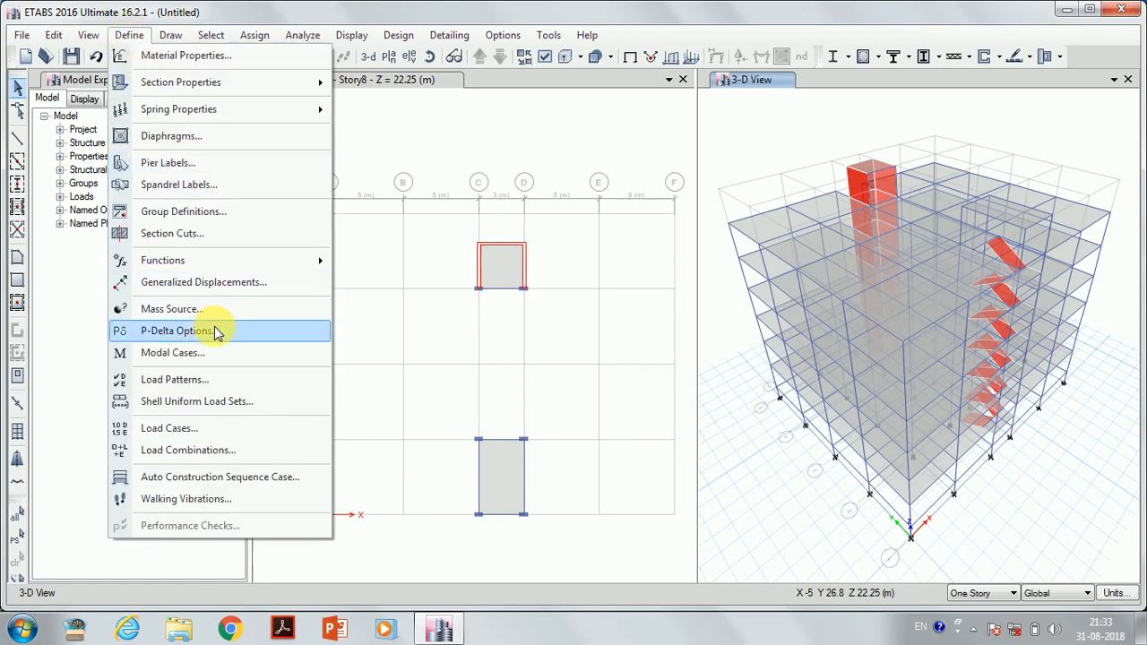
pyautogui.click(218, 380)
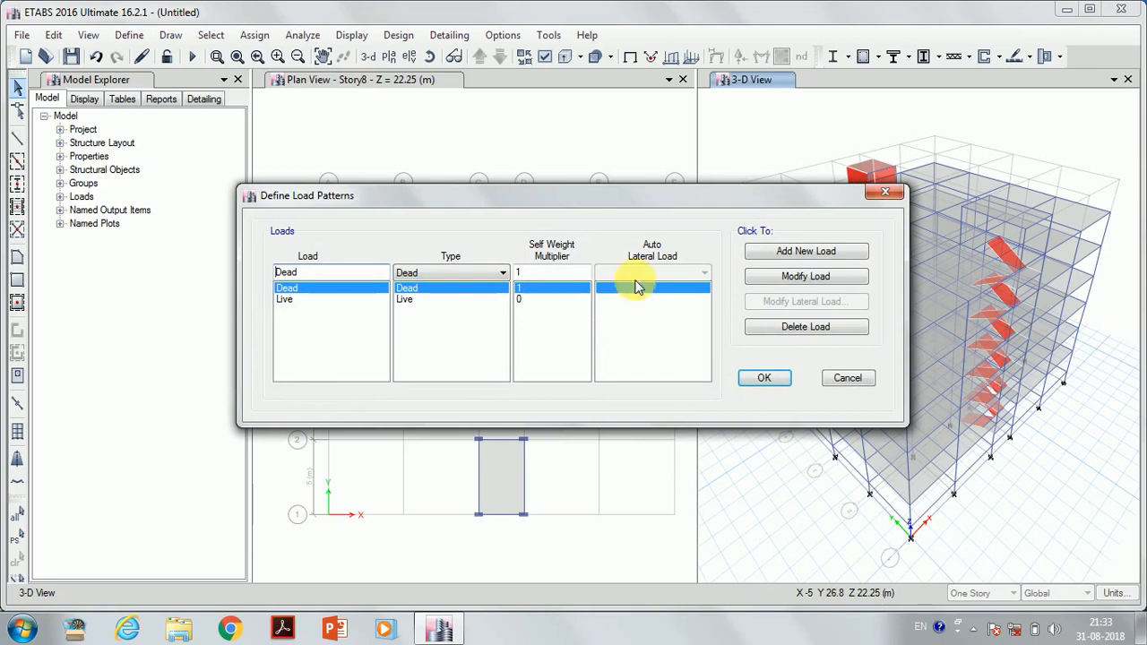
pyautogui.moveTo(319, 274); pyautogui.dragTo(237, 278)
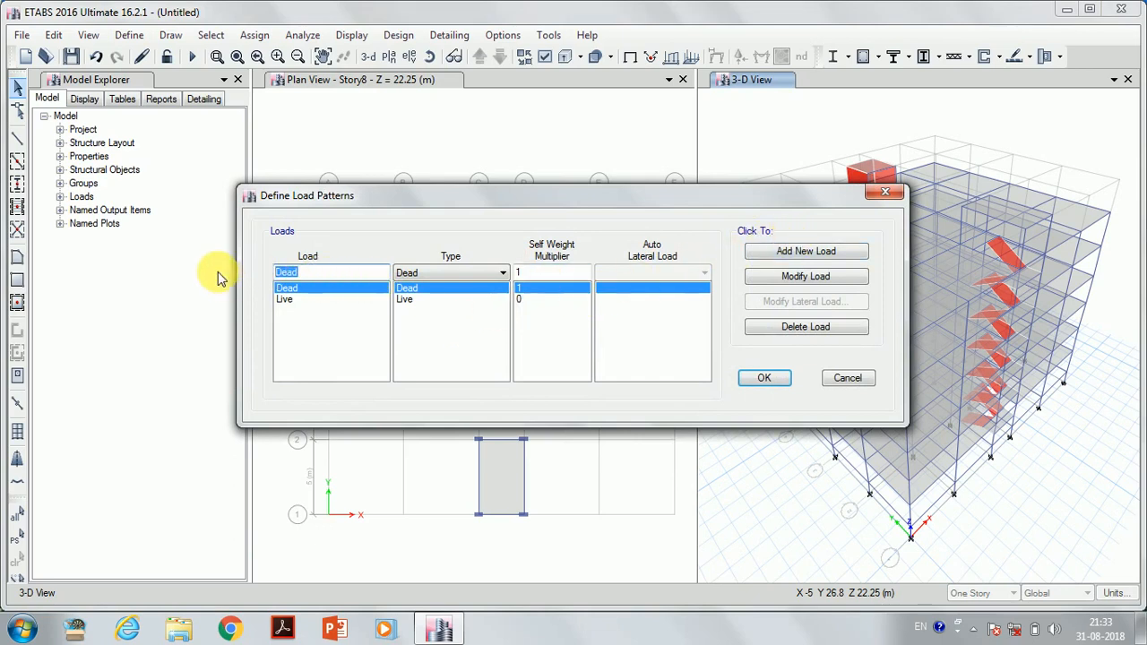
pyautogui.write('EQ X')
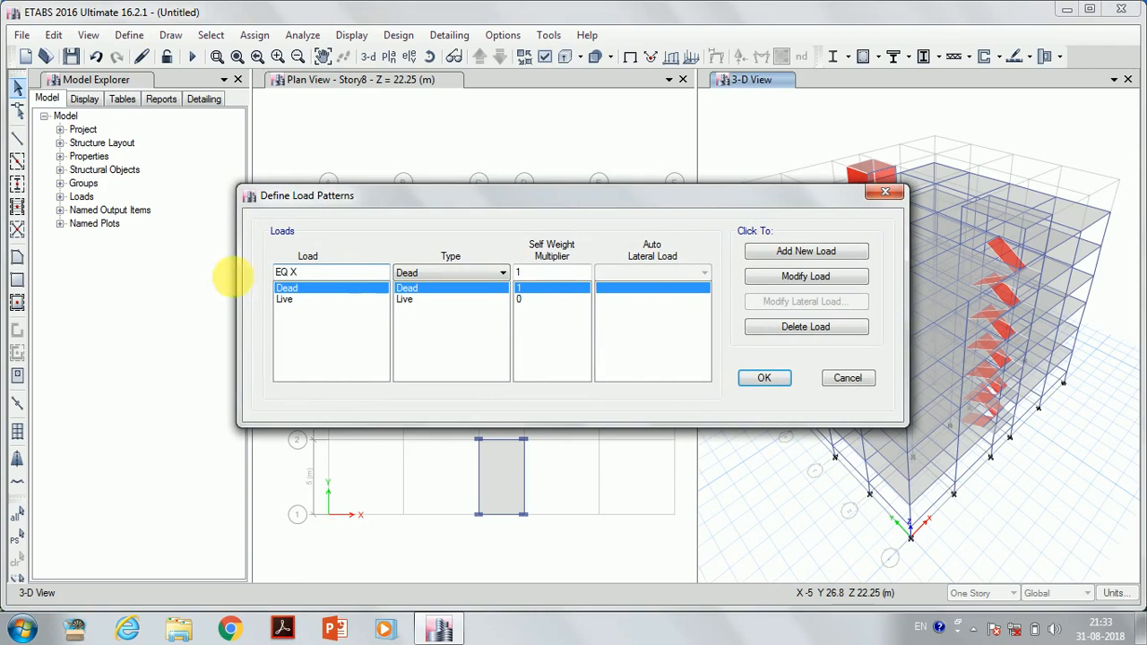
pyautogui.click(417, 273)
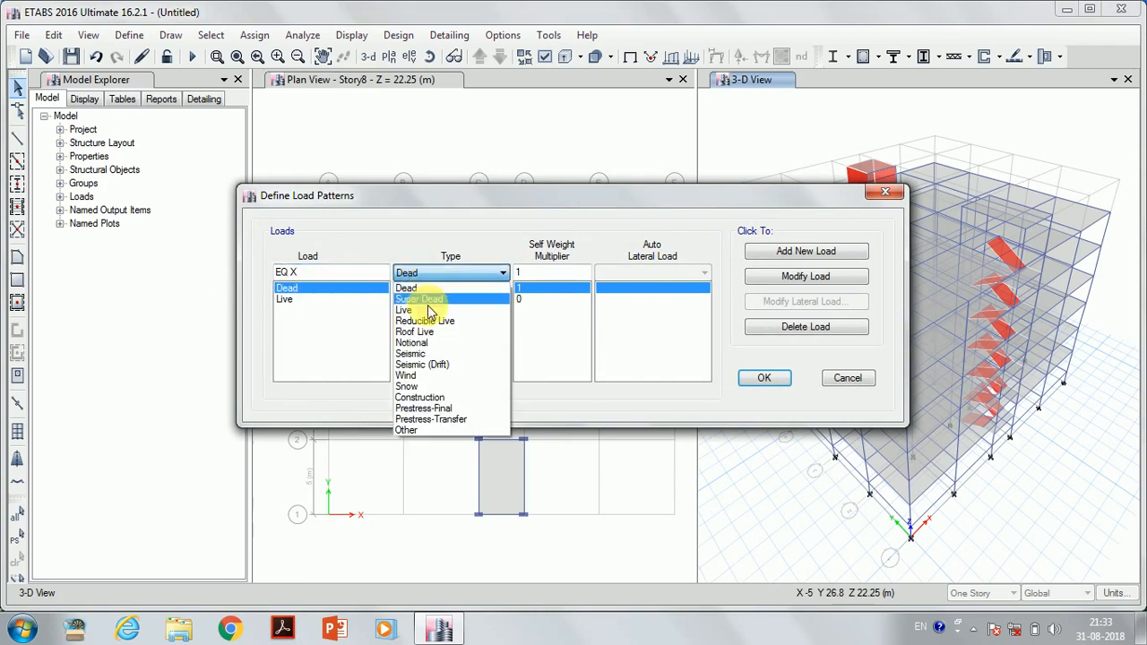
pyautogui.click(434, 353)
pyautogui.click(662, 276)
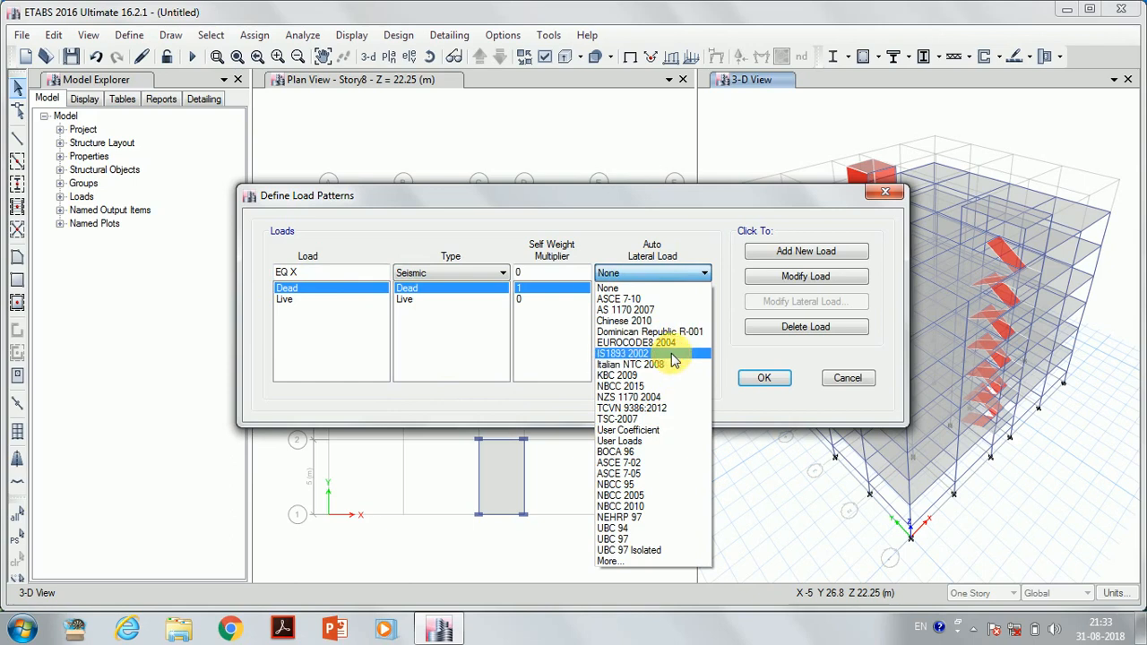
pyautogui.click(659, 353)
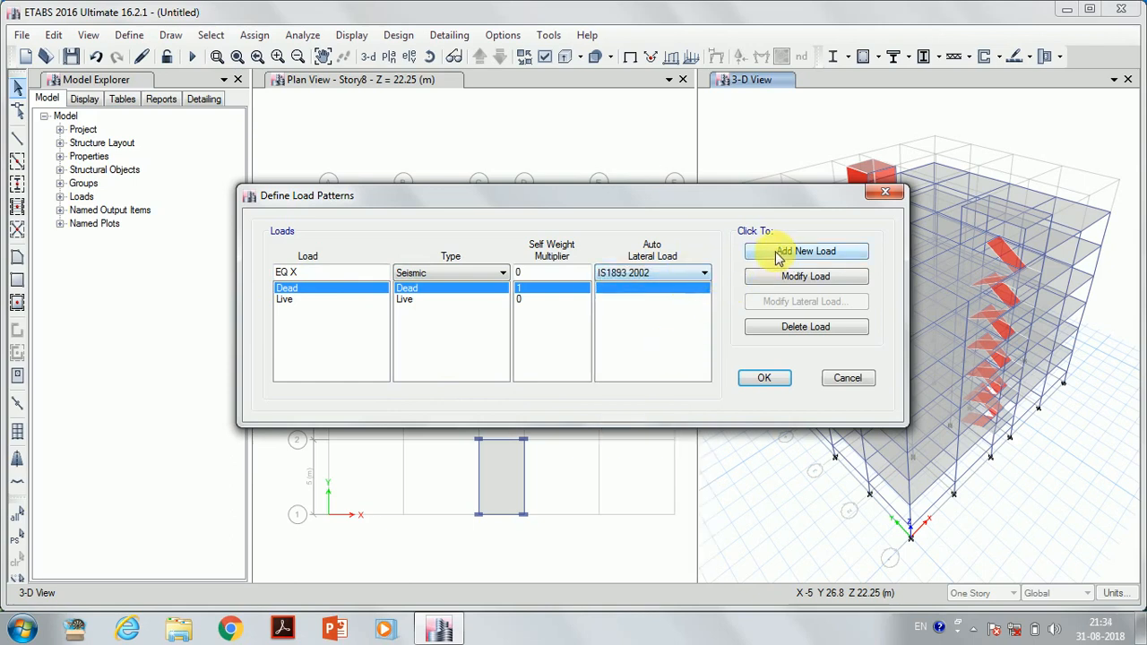
pyautogui.click(782, 255)
# Modify EQ X's lateral load to use only X Dir + Eccentricity, with a per-code seismic zone factor of 0.16
pyautogui.click(788, 302)
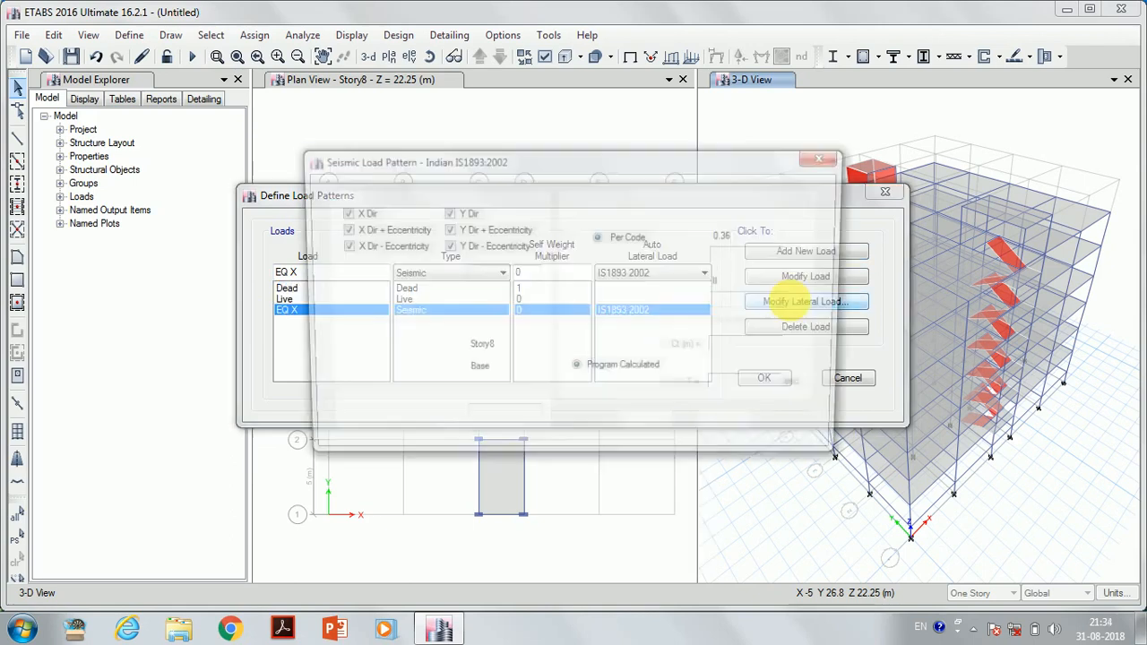
pyautogui.click(445, 213)
pyautogui.click(444, 229)
pyautogui.click(445, 246)
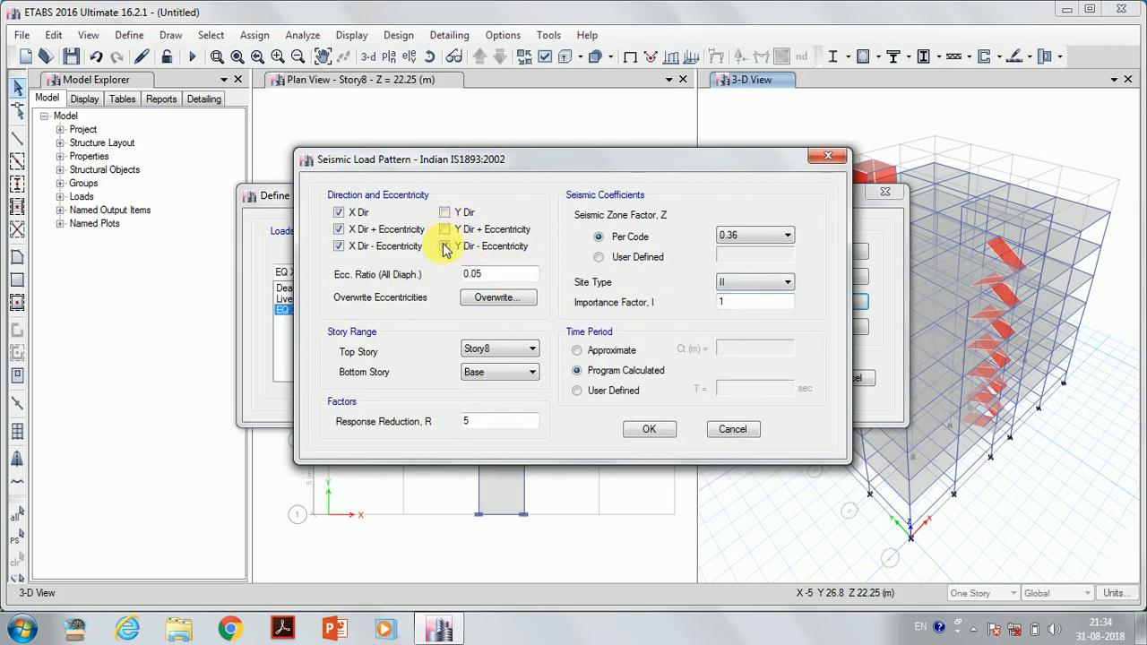
pyautogui.click(339, 245)
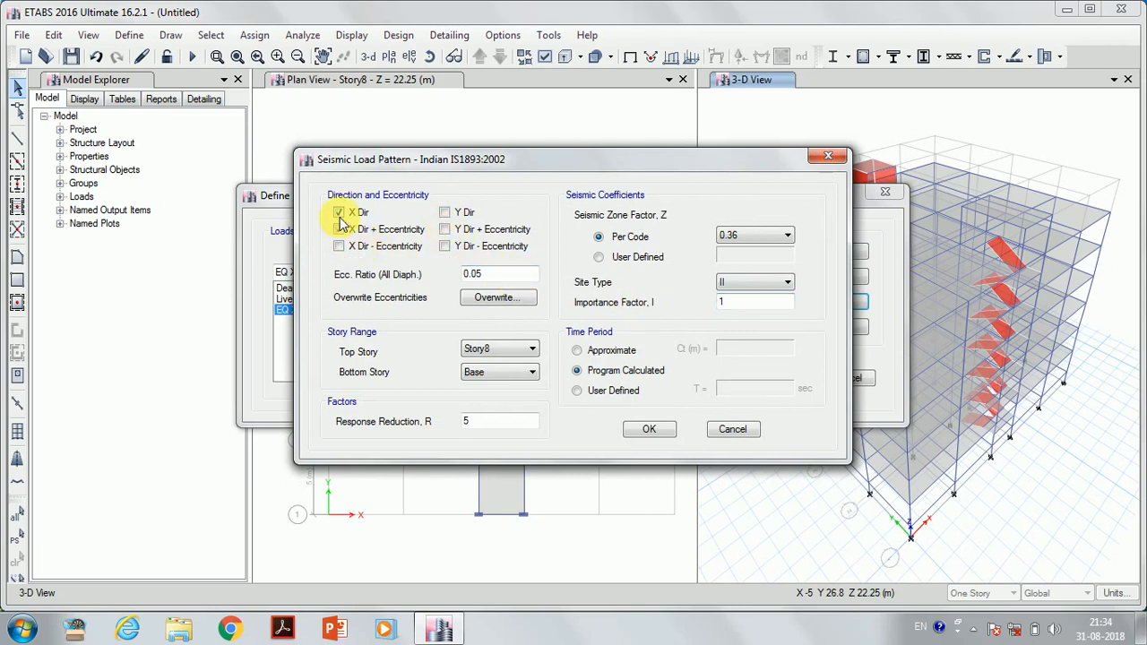
pyautogui.click(339, 212)
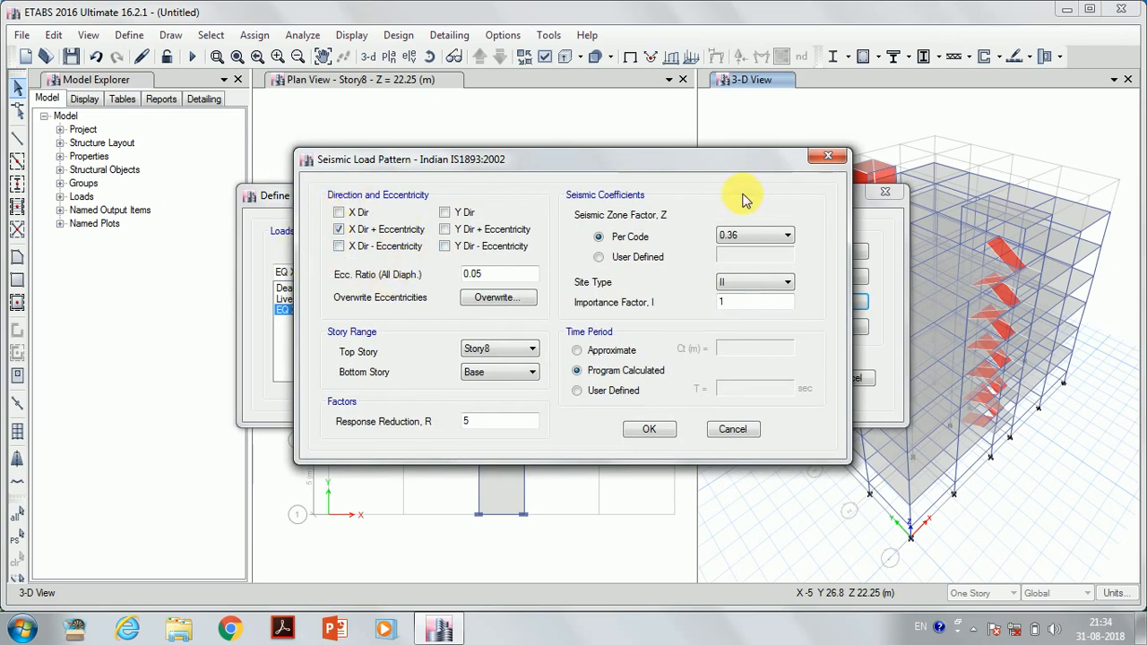
pyautogui.click(766, 236)
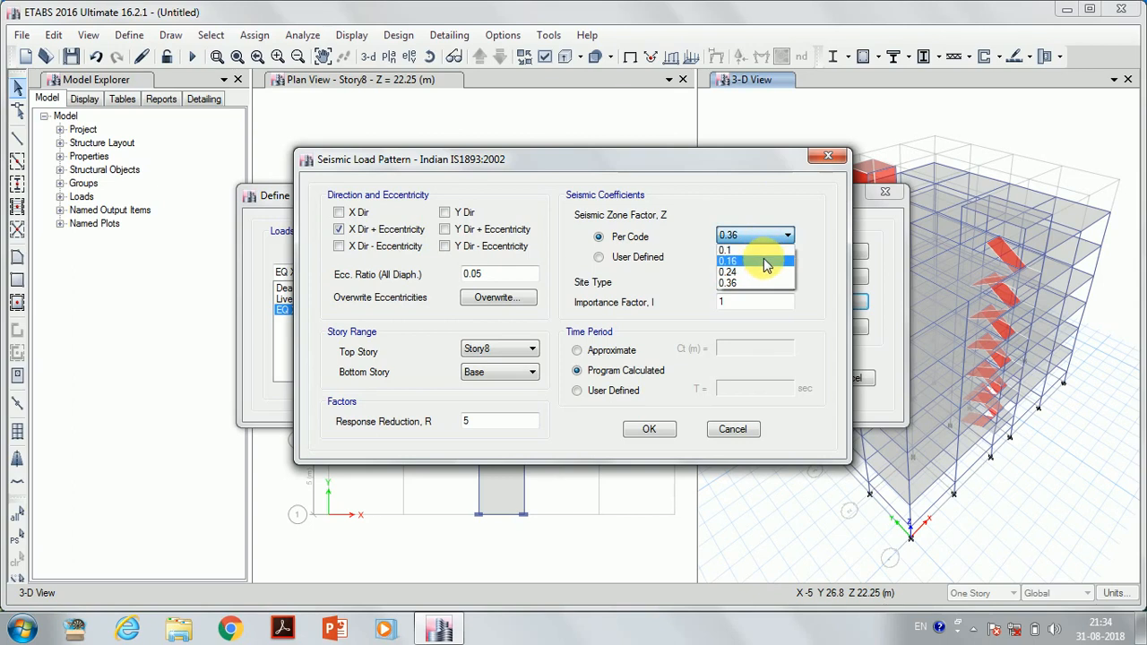
pyautogui.click(764, 261)
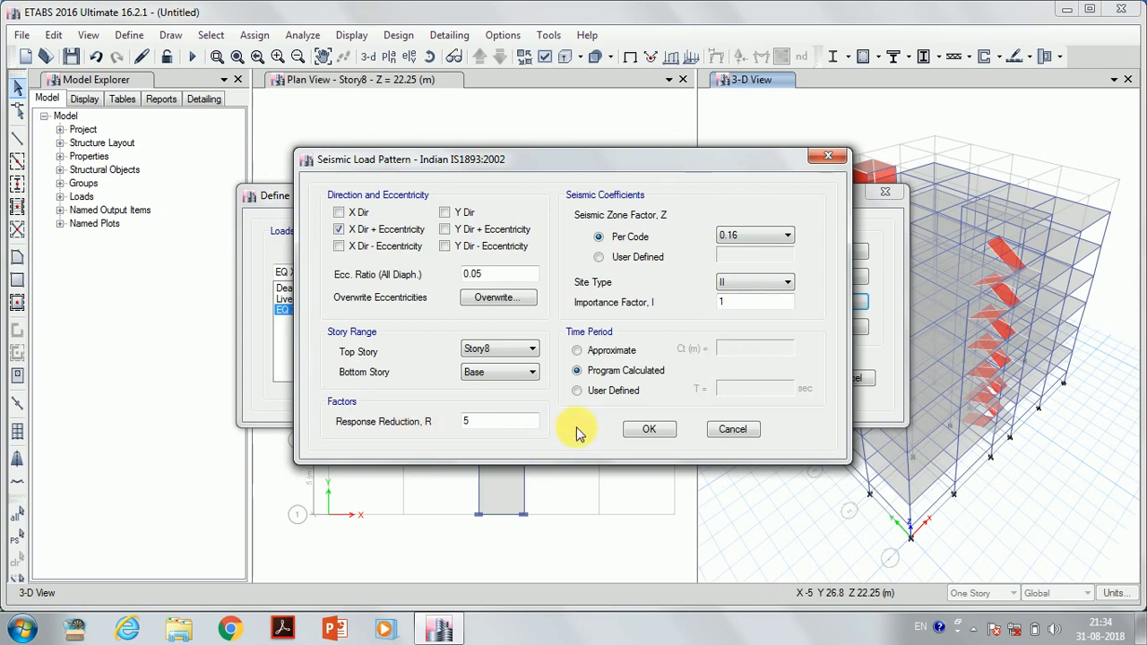
pyautogui.click(652, 430)
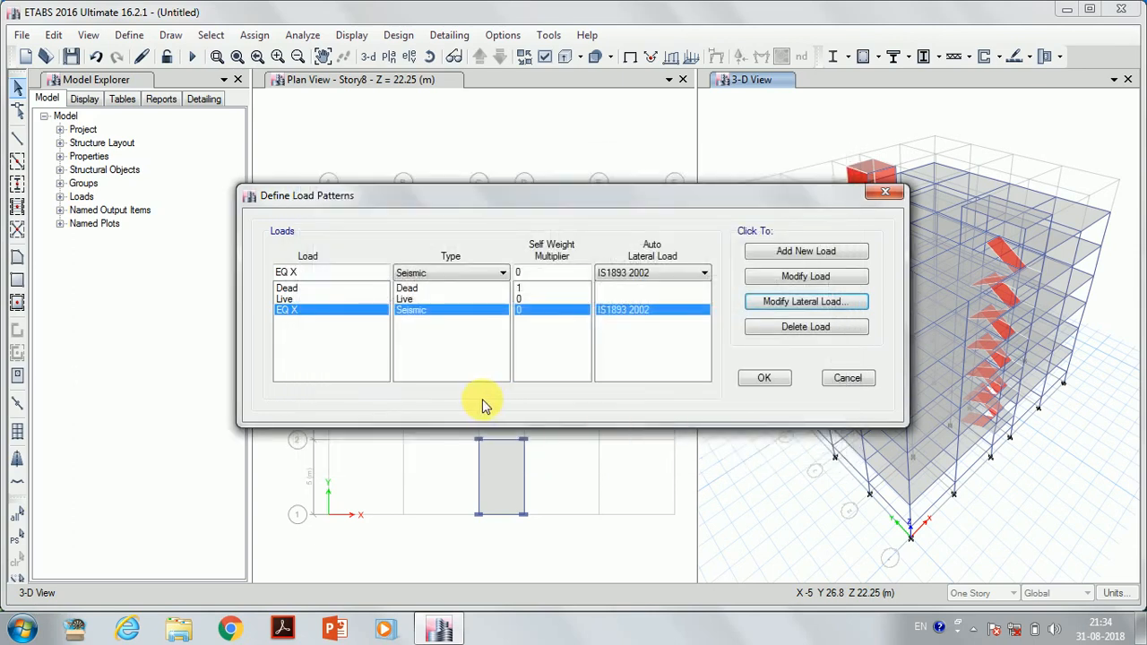
# Add a second seismic load pattern named EQ Y using IS1893 2002
pyautogui.click(305, 276)
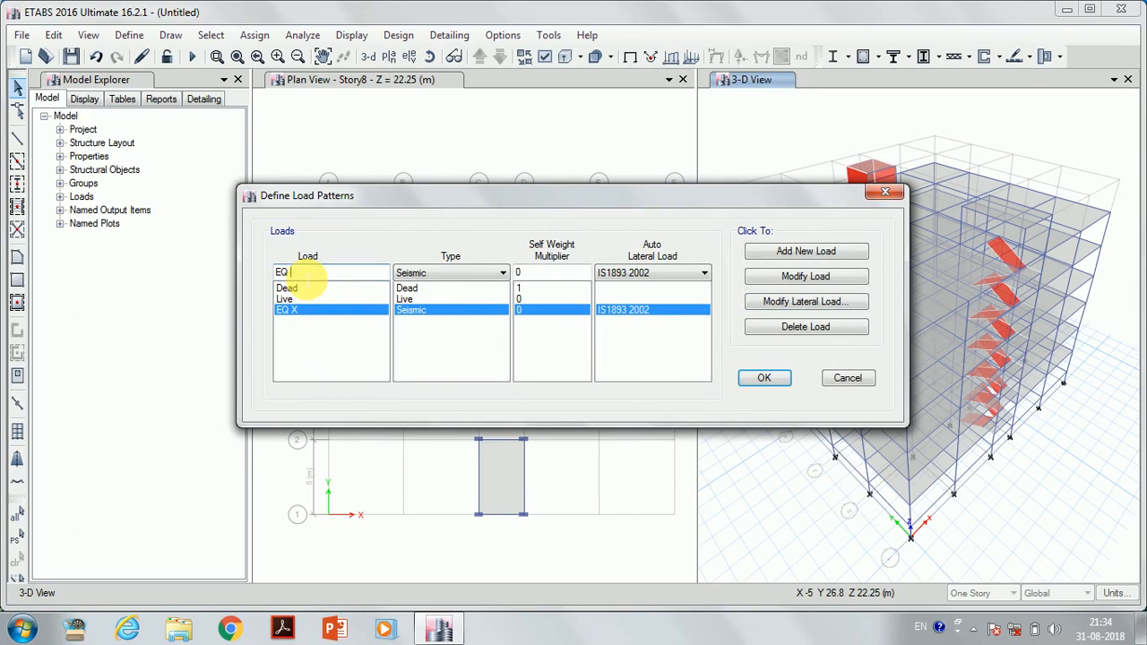
pyautogui.write('Y')
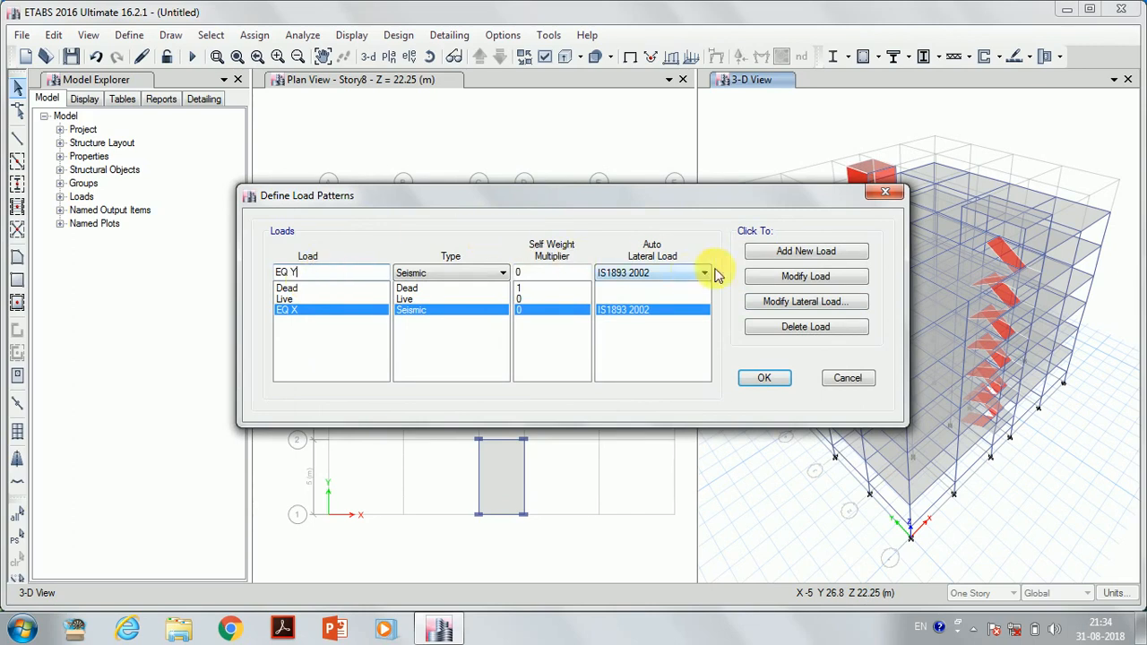
pyautogui.click(784, 253)
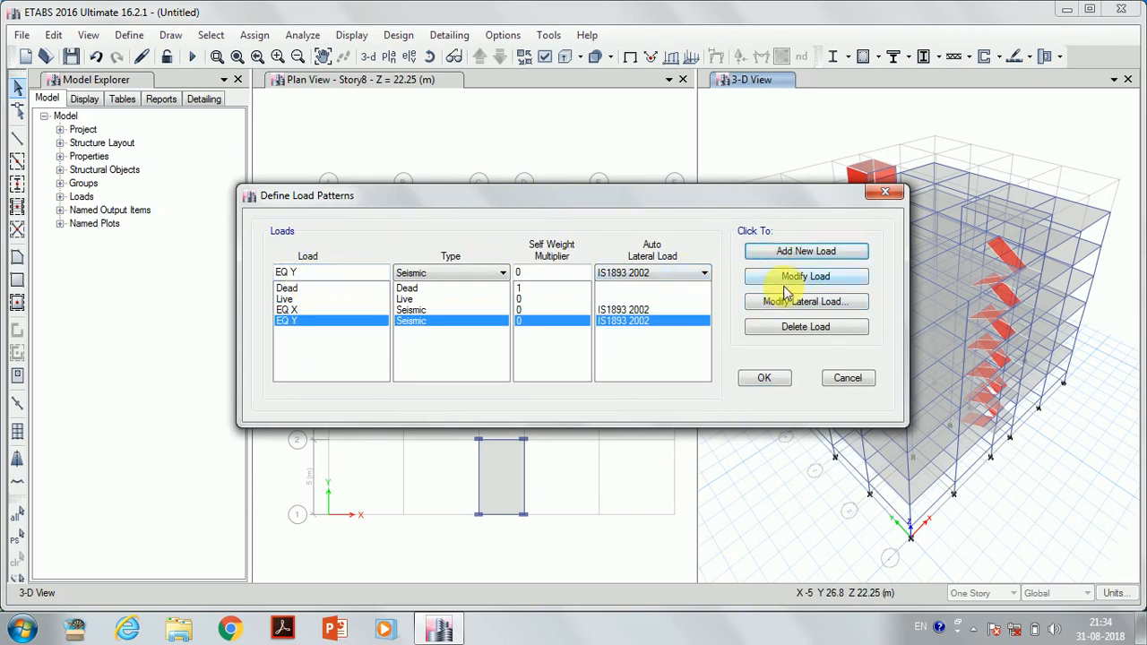
# Modify EQ Y's lateral load to use only Y Dir + Eccentricity, with a per-code seismic zone factor of 0.16
pyautogui.click(791, 304)
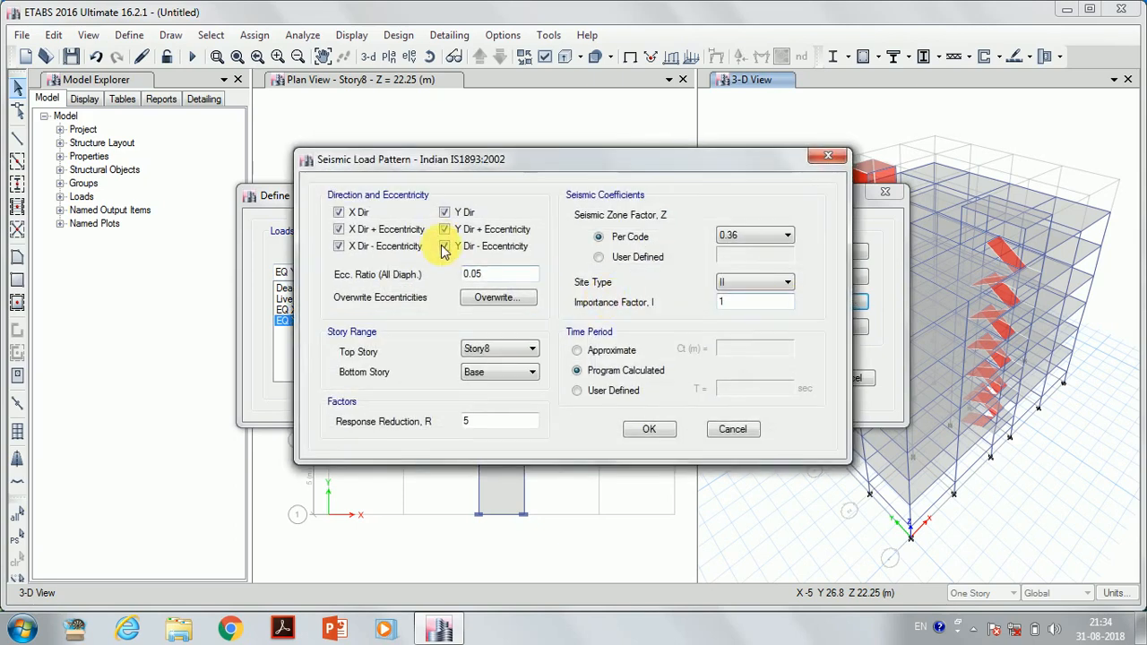
pyautogui.click(445, 213)
pyautogui.click(339, 215)
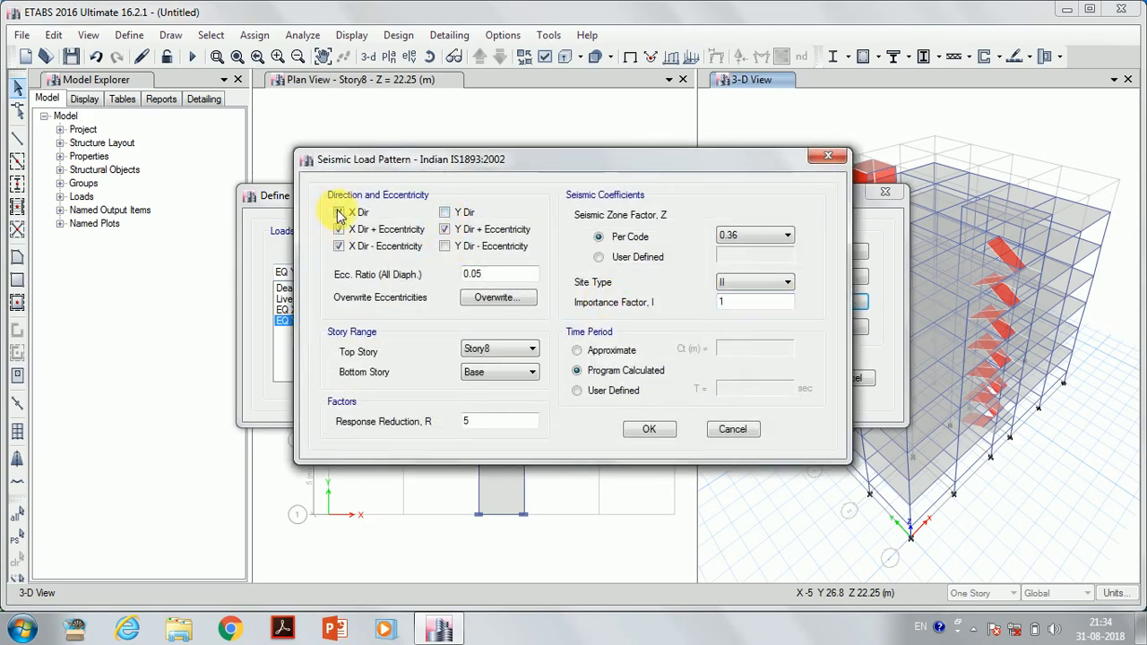
pyautogui.click(339, 229)
pyautogui.click(339, 246)
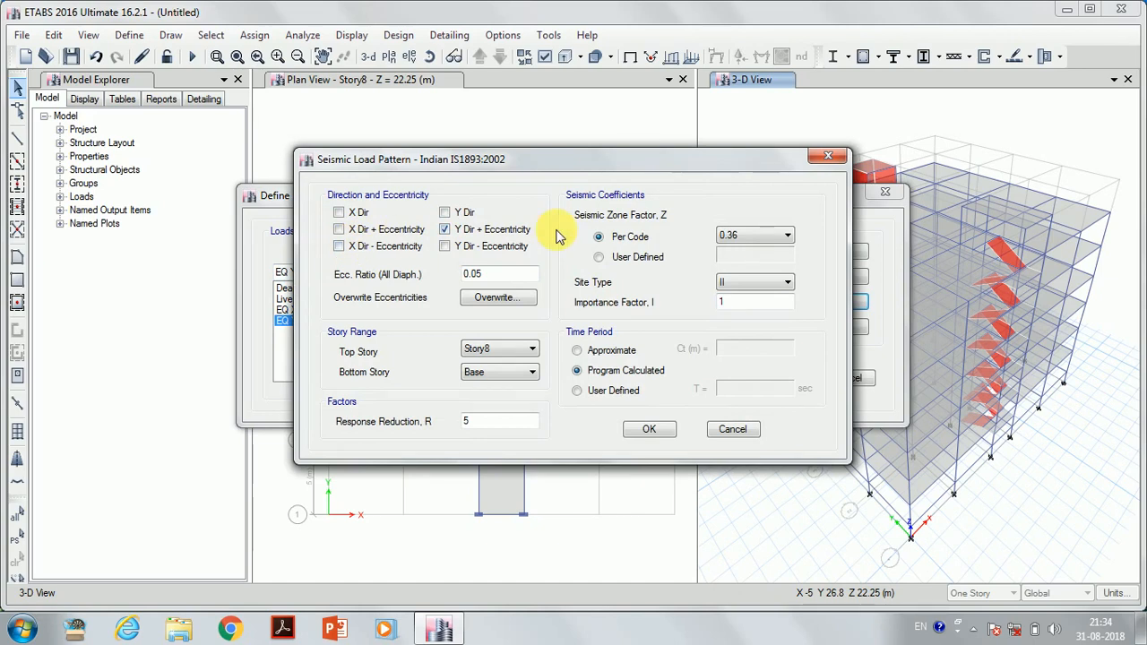
pyautogui.click(748, 235)
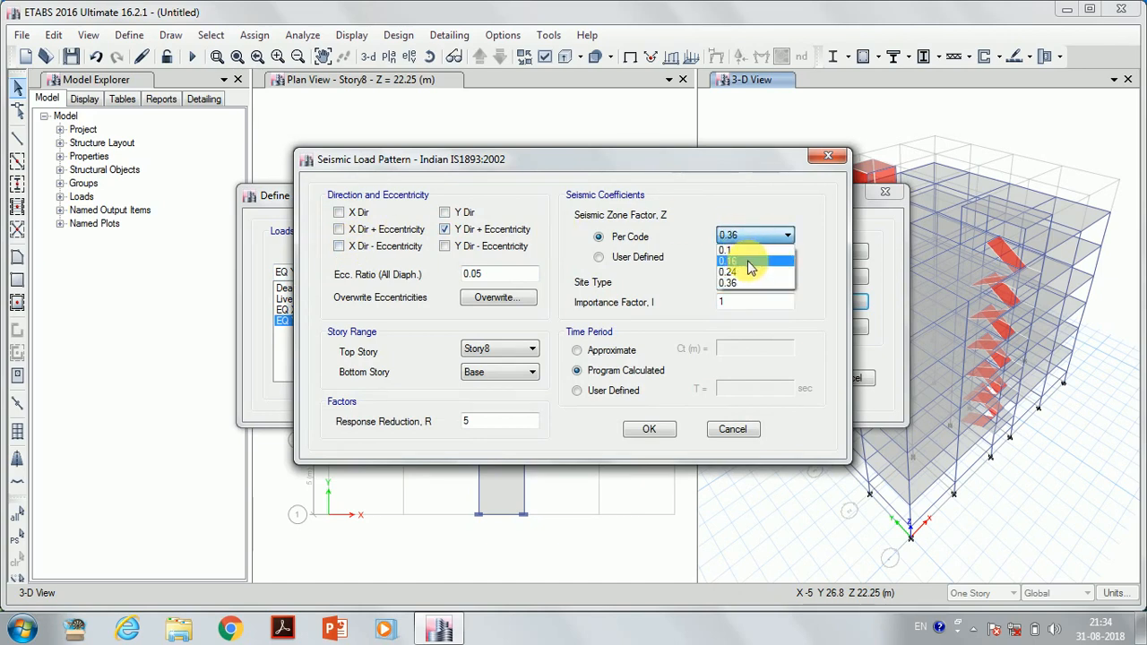
pyautogui.click(749, 262)
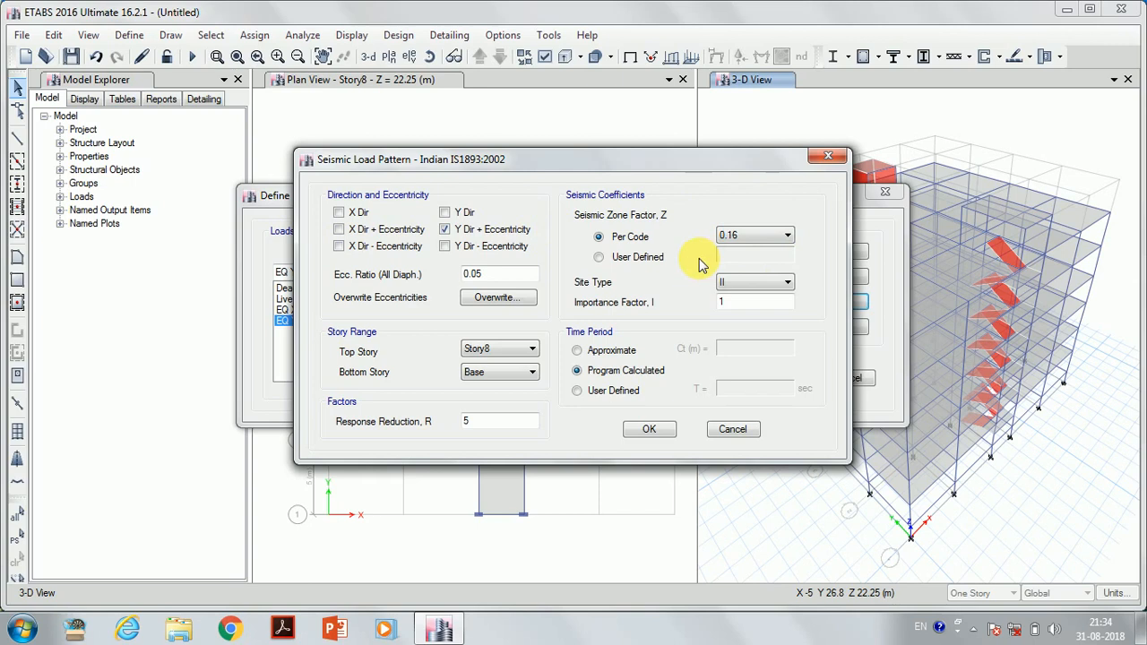
pyautogui.click(653, 430)
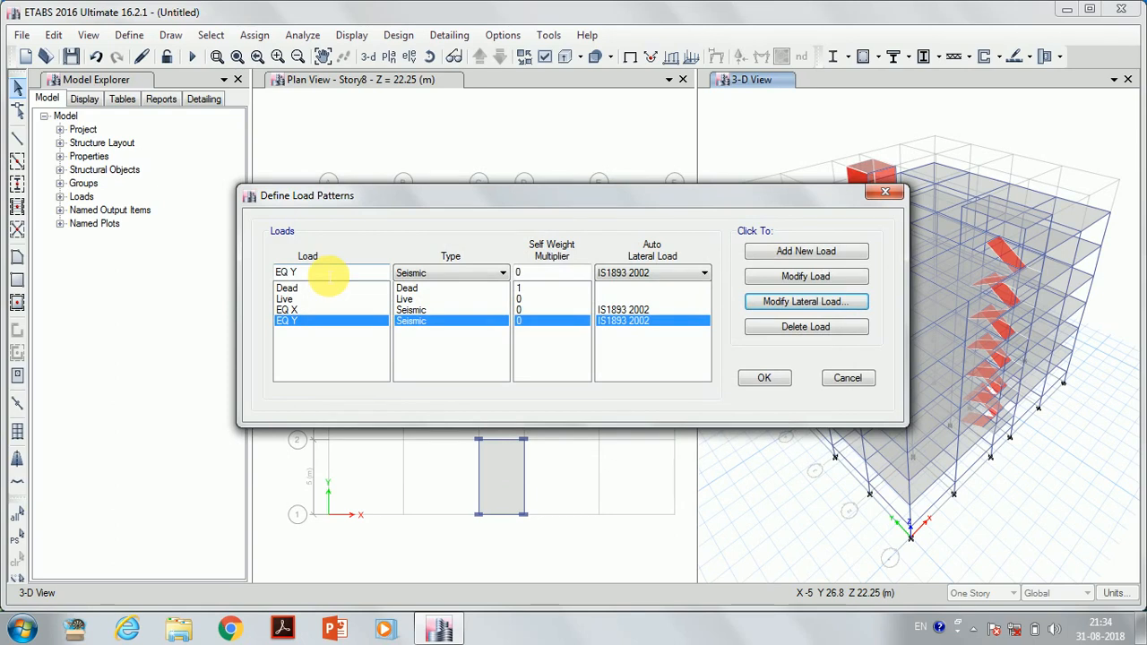
# Add a load pattern named FF of type Super Dead with a self weight multiplier of 0
pyautogui.moveTo(331, 274); pyautogui.dragTo(269, 275)
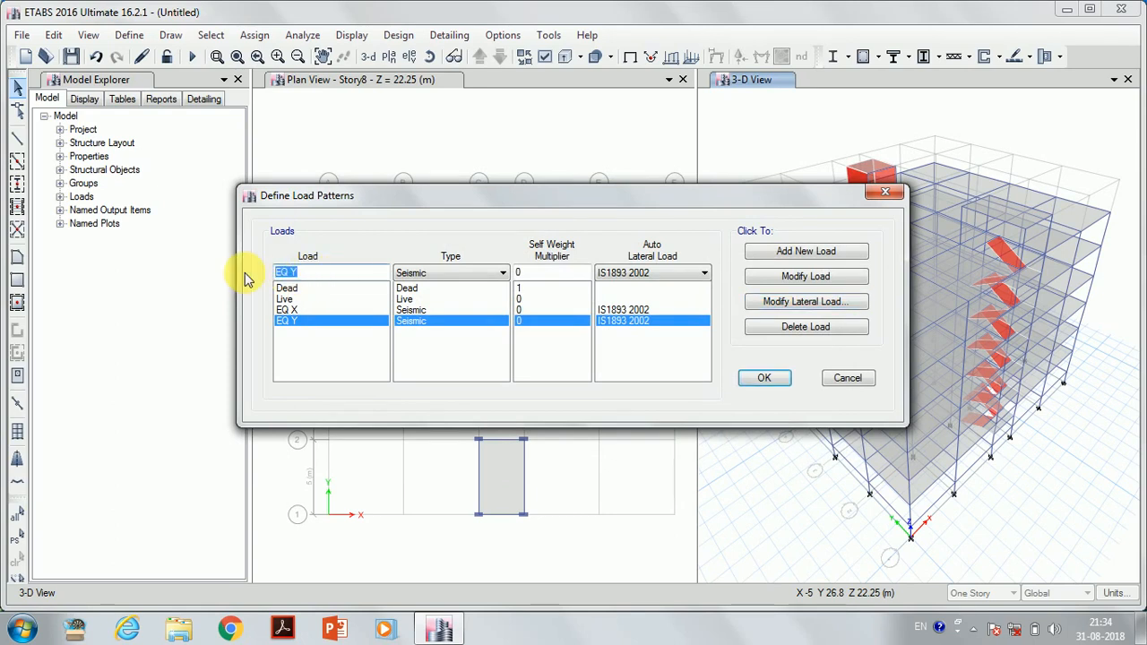
pyautogui.write('FF')
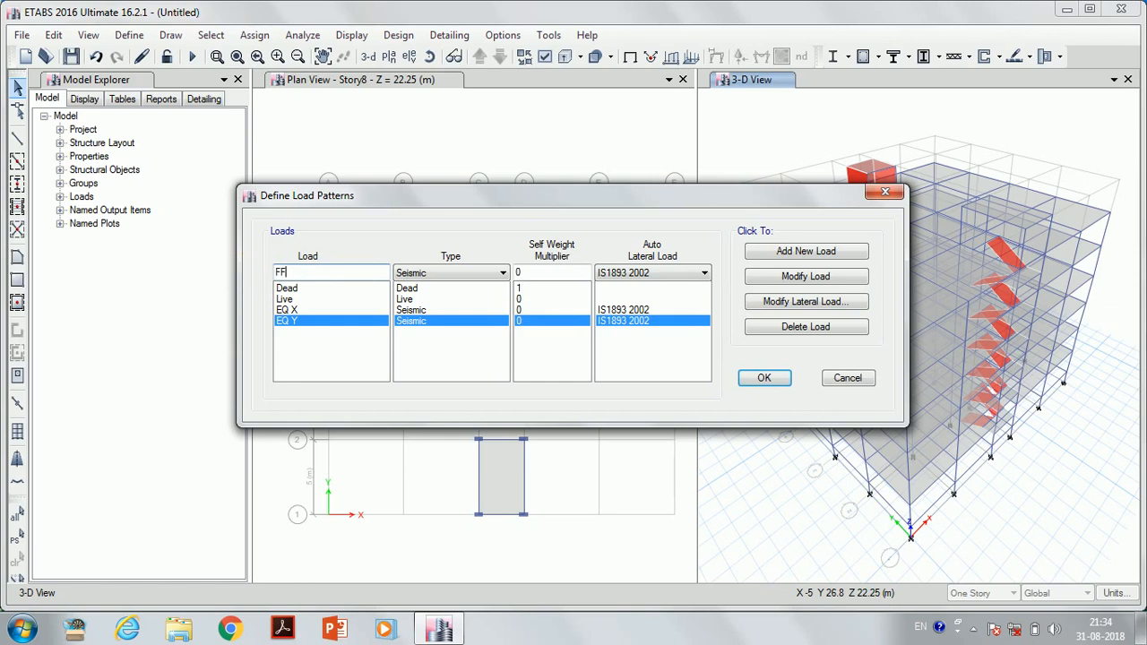
pyautogui.click(472, 271)
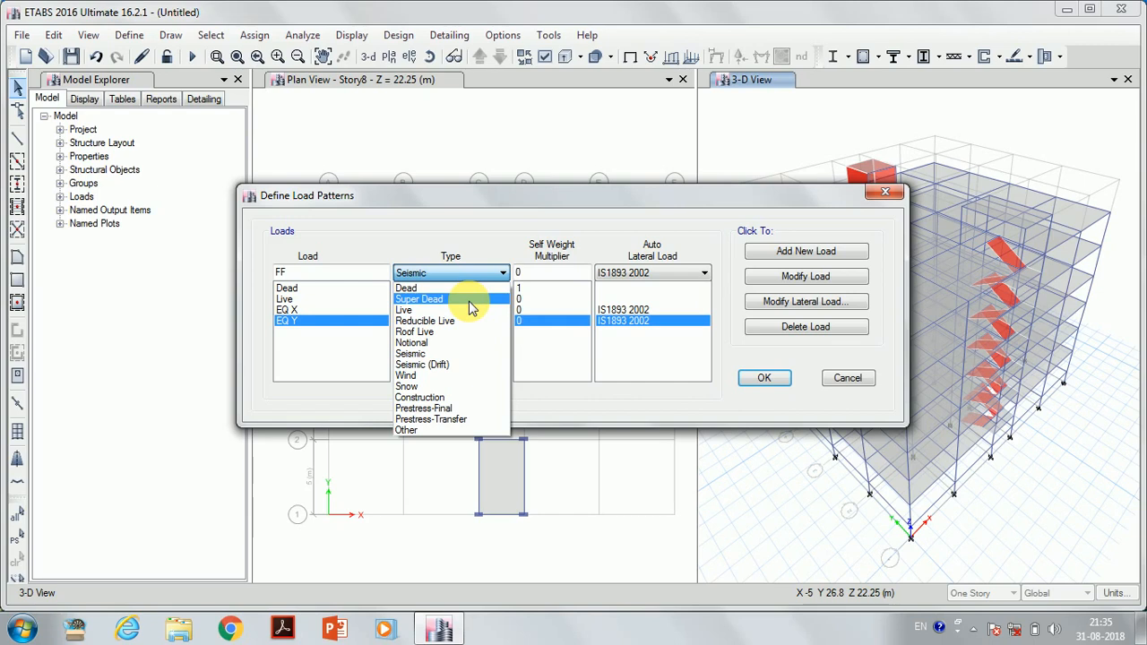
pyautogui.click(469, 301)
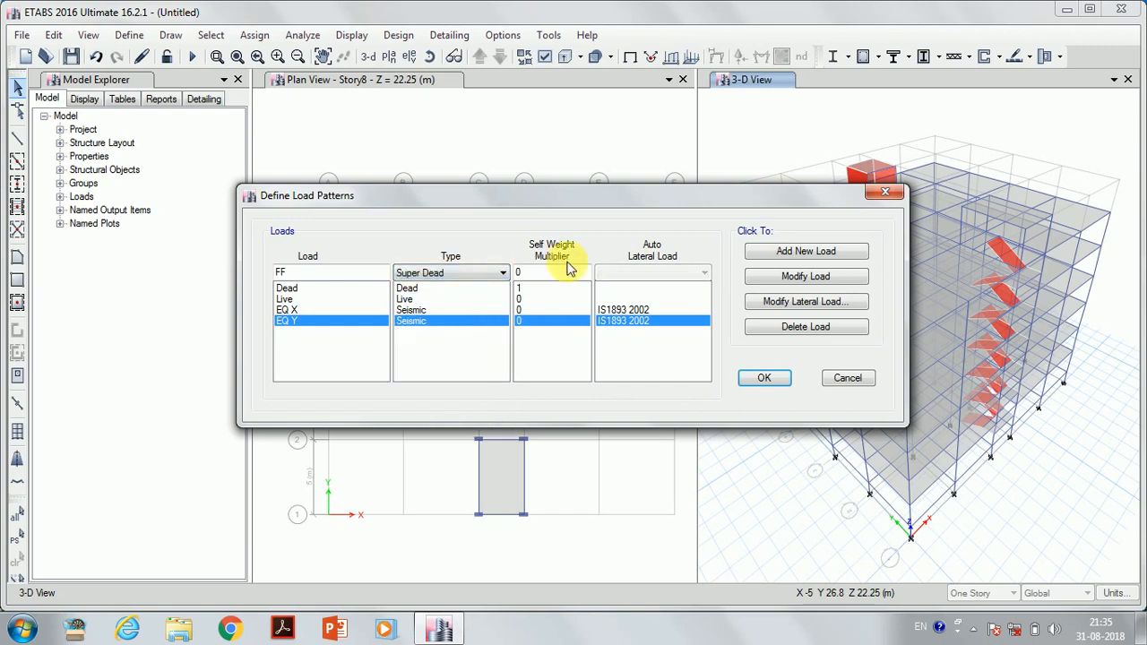
pyautogui.click(830, 253)
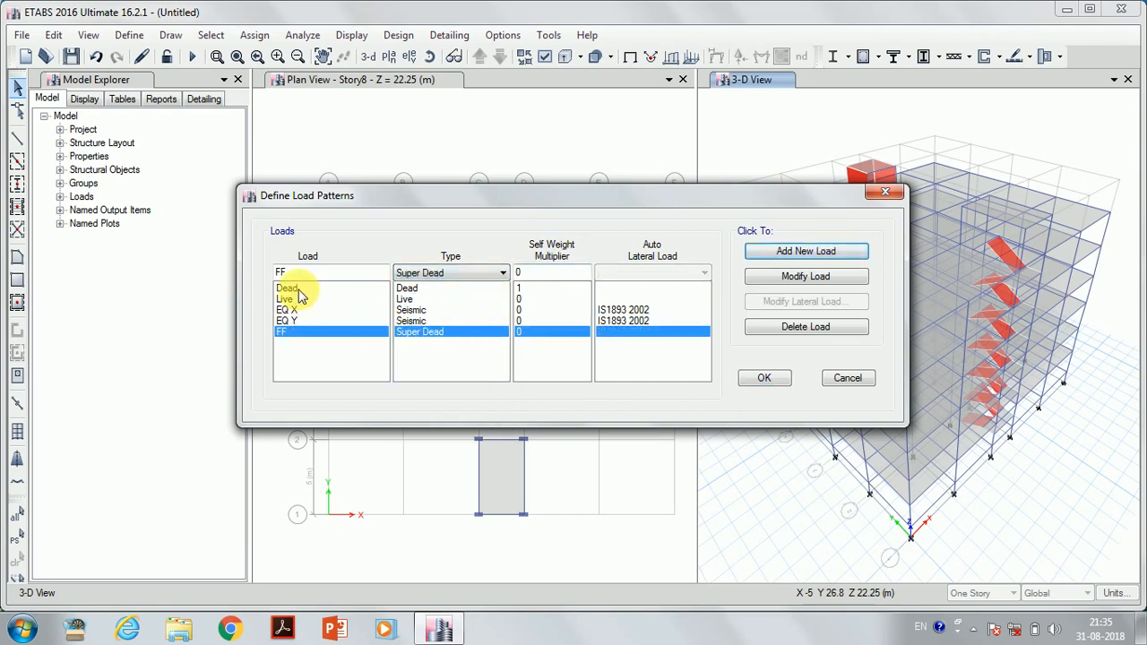
# Add another Super Dead load pattern named terrace and accept the load pattern definitions
pyautogui.moveTo(287, 273); pyautogui.dragTo(253, 275)
pyautogui.write('terrace')
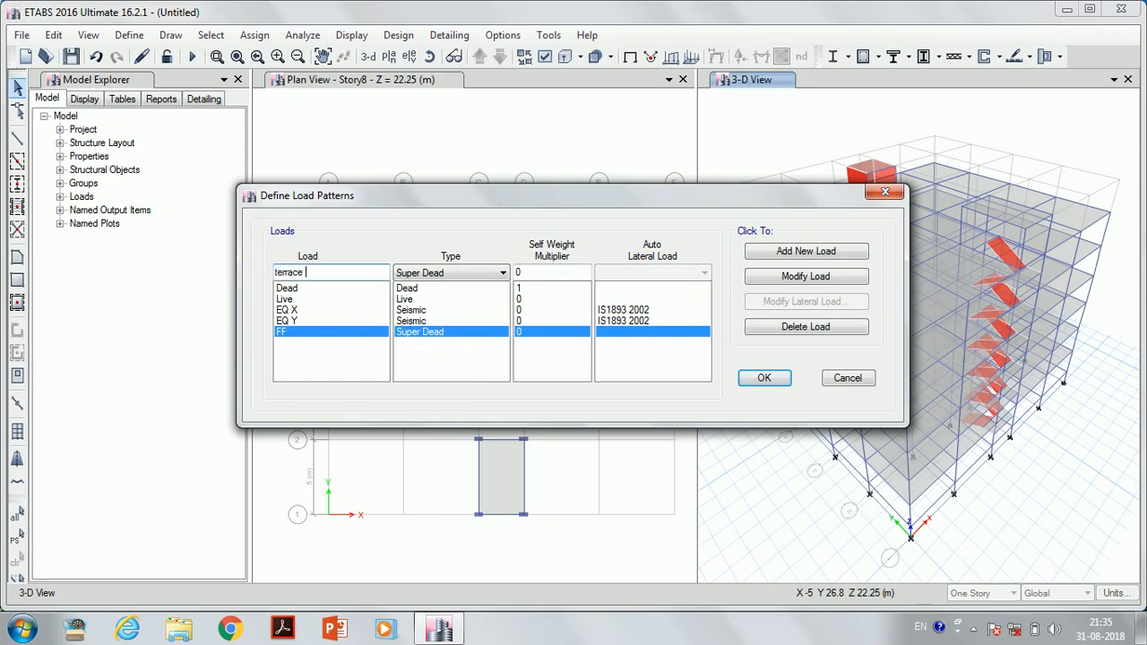
pyautogui.click(816, 252)
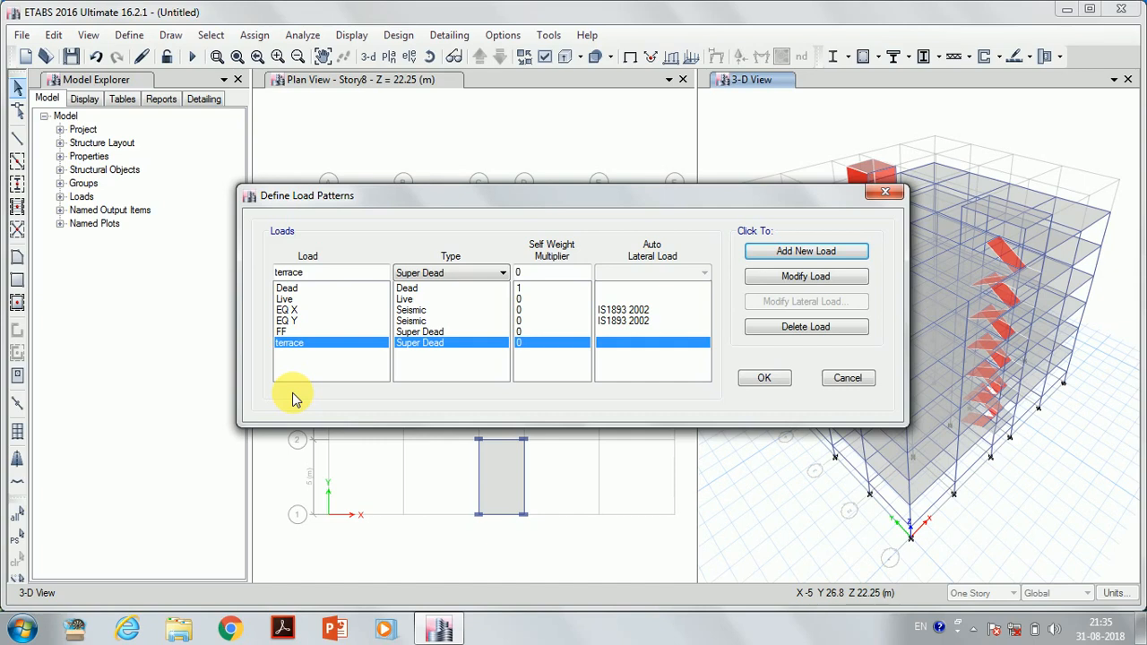
pyautogui.click(760, 380)
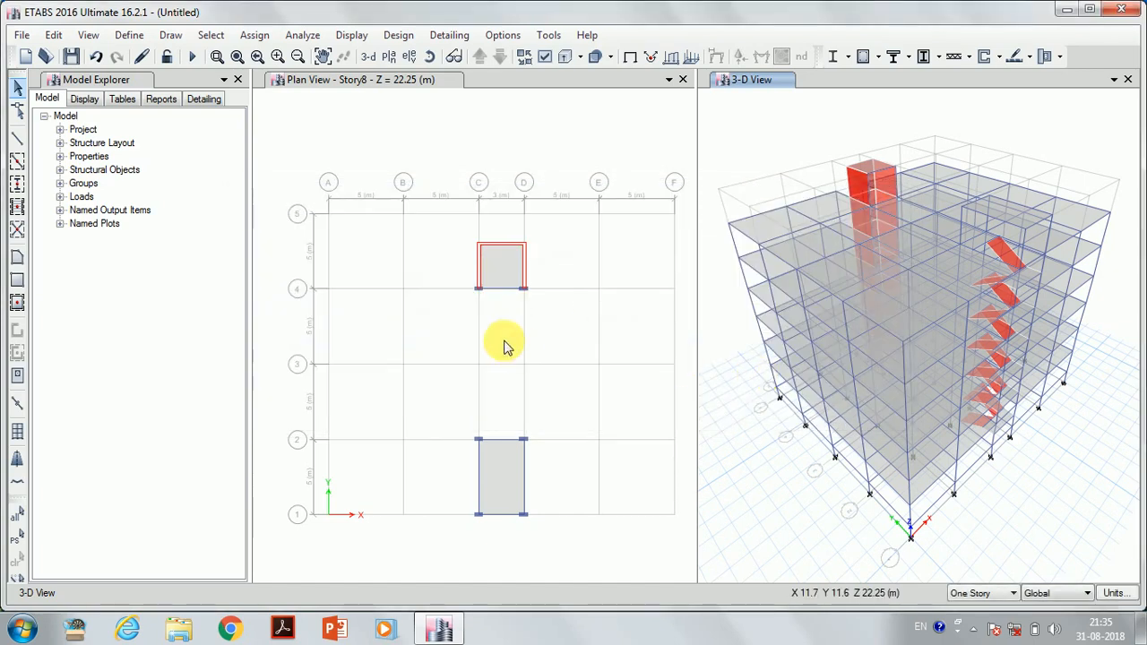
# Create a first load combination of Dead and Live, each with a scale factor of 1.5
pyautogui.click(128, 36)
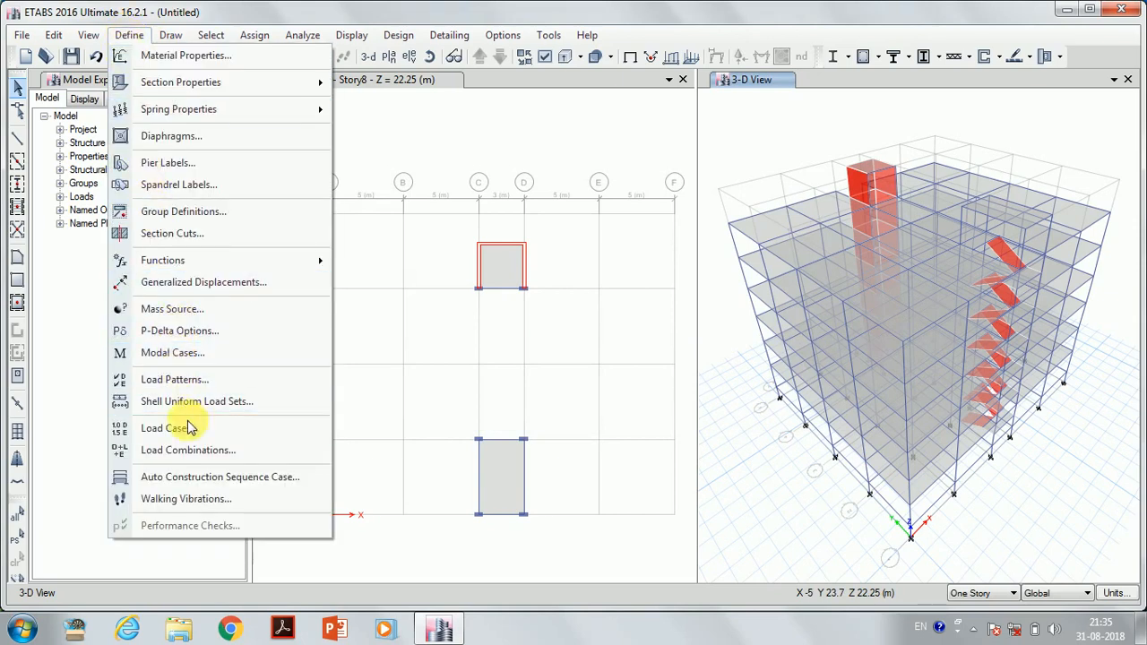
pyautogui.click(265, 450)
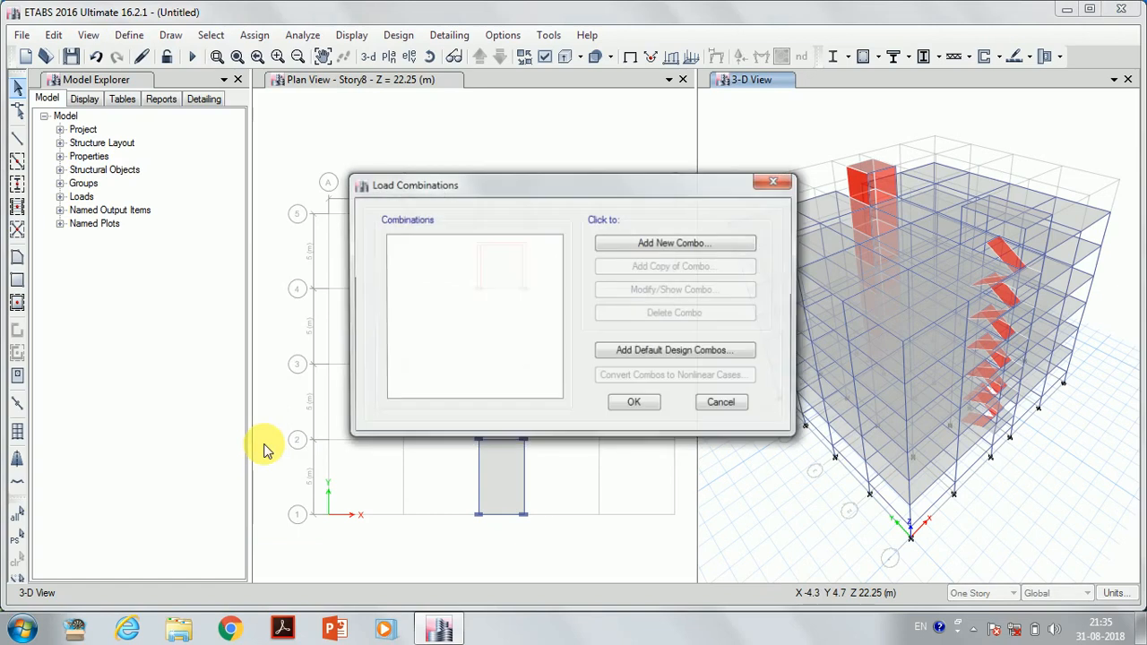
pyautogui.click(655, 246)
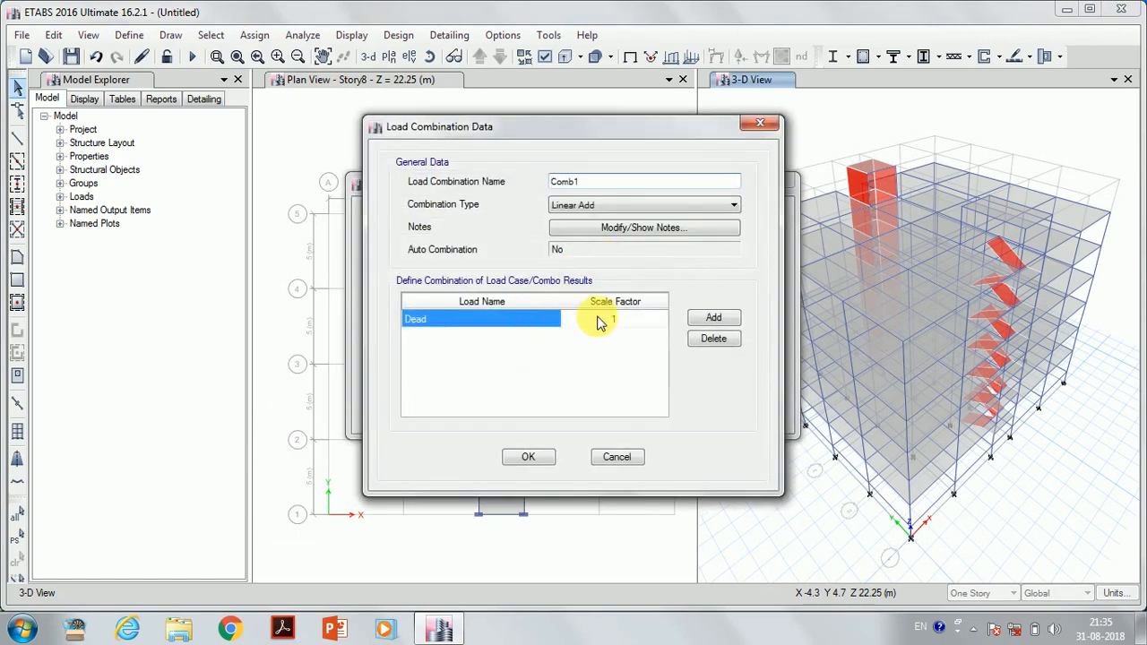
pyautogui.click(603, 321)
pyautogui.write('1.5')
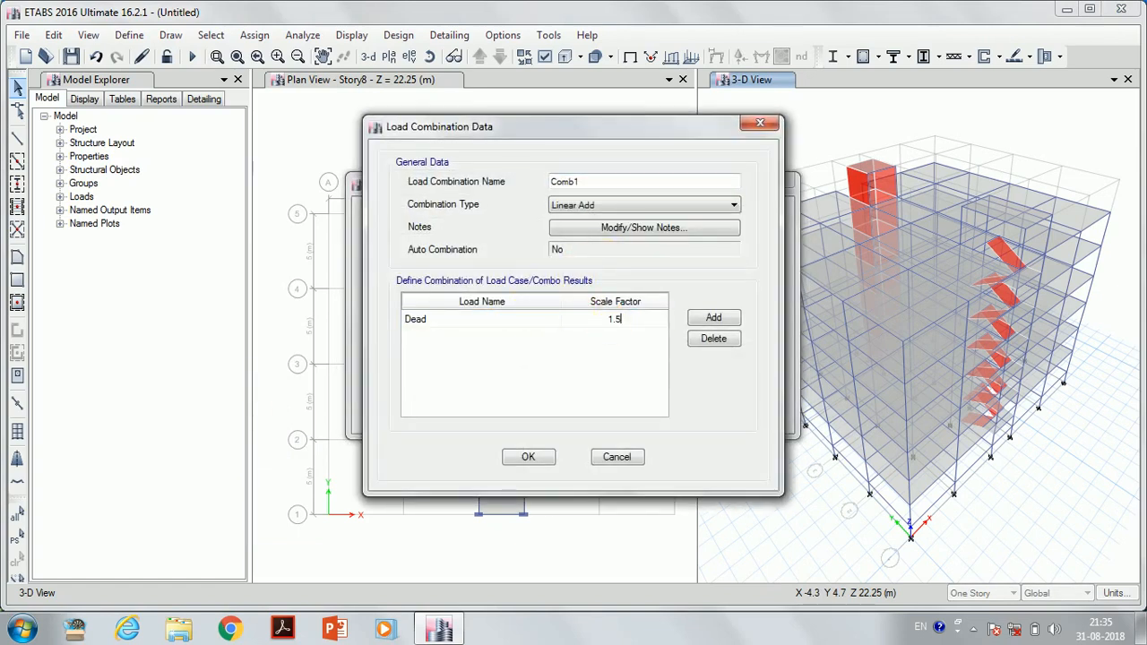
pyautogui.click(713, 319)
pyautogui.click(468, 336)
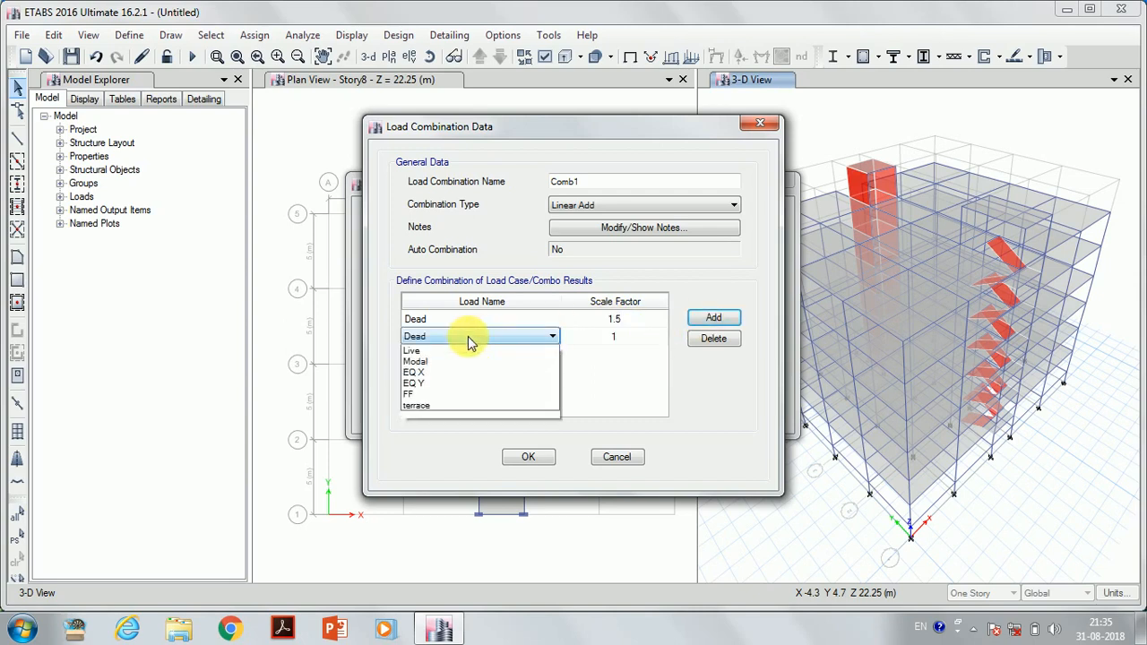
pyautogui.click(468, 361)
pyautogui.click(619, 339)
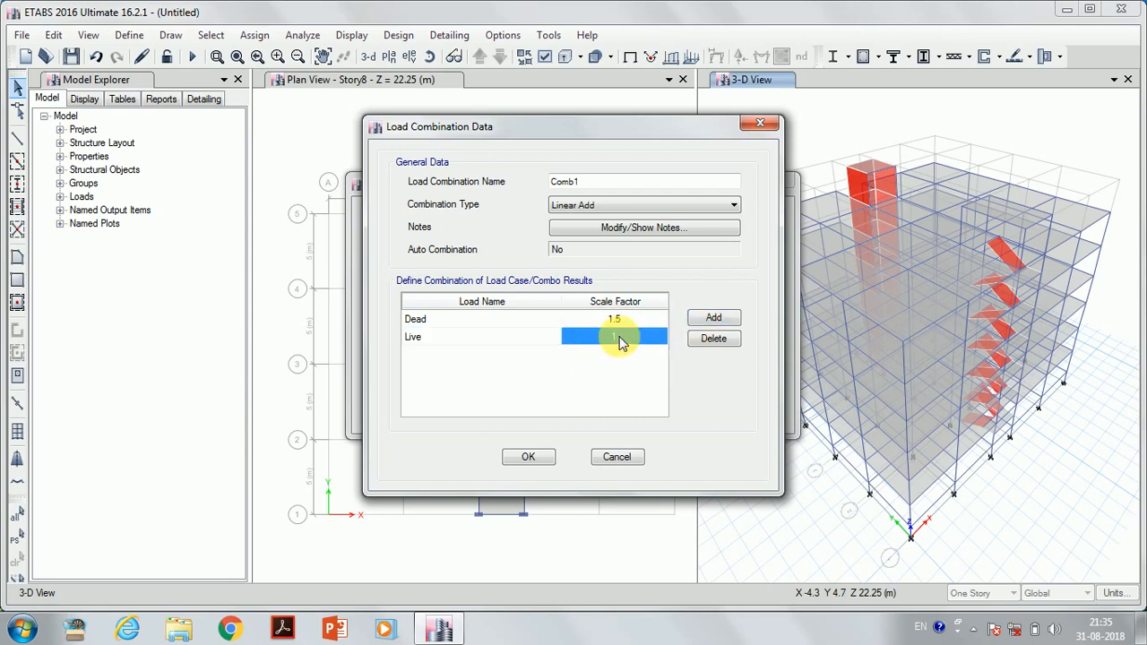
pyautogui.write('1')
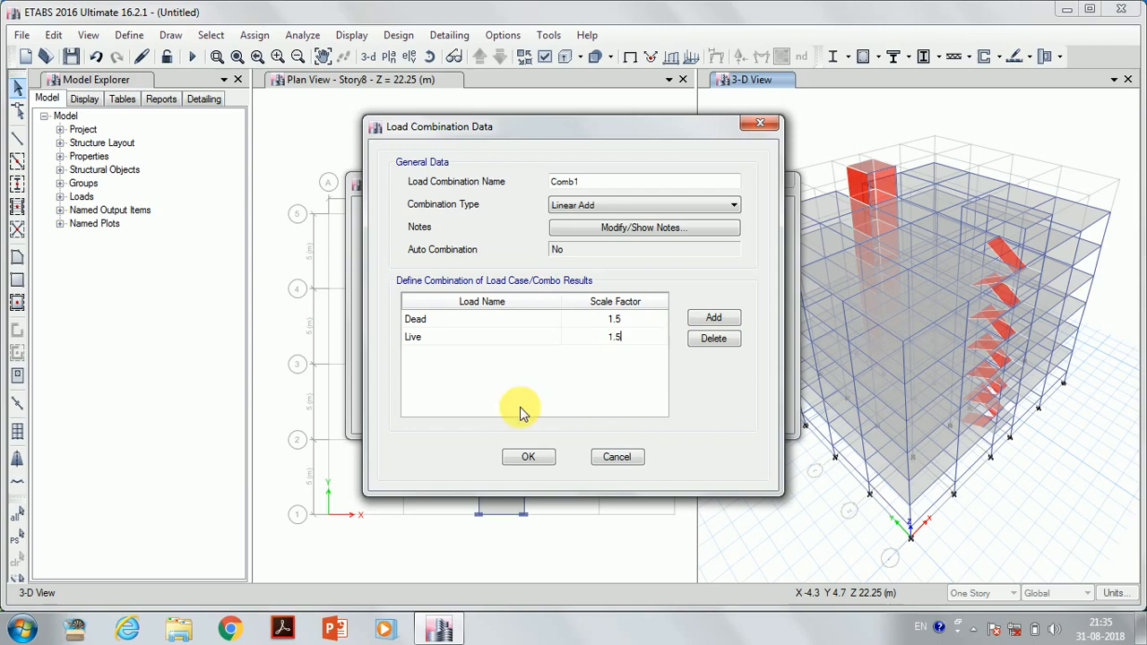
pyautogui.click(522, 459)
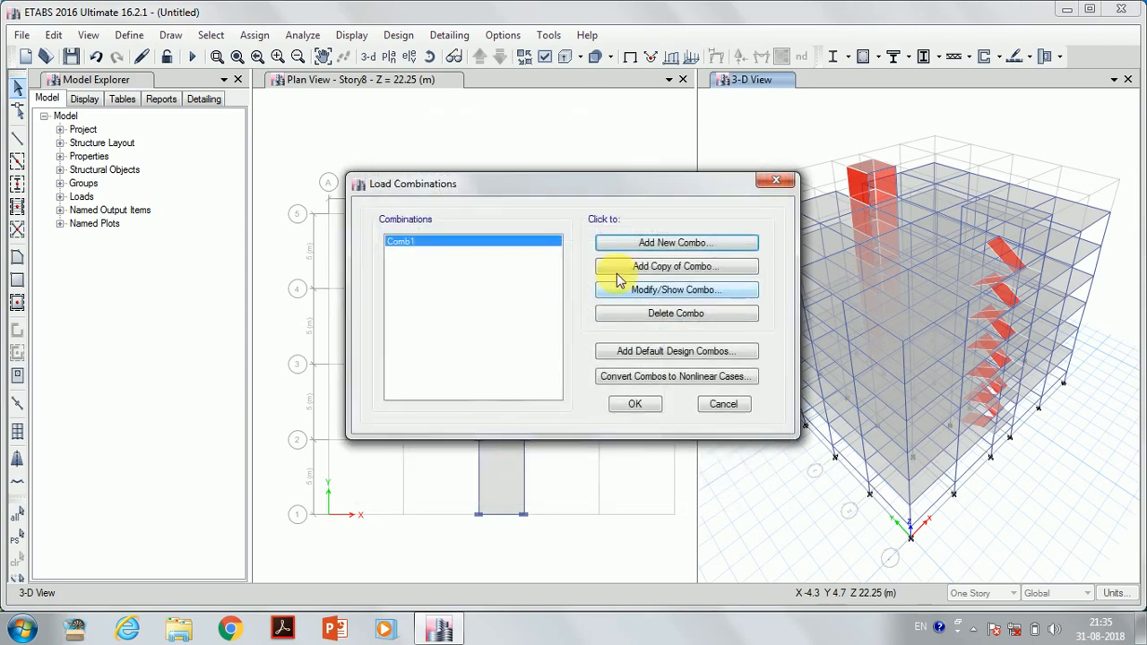
# Start a second load combination containing Dead and Live, each with a scale factor of 1.2
pyautogui.click(654, 242)
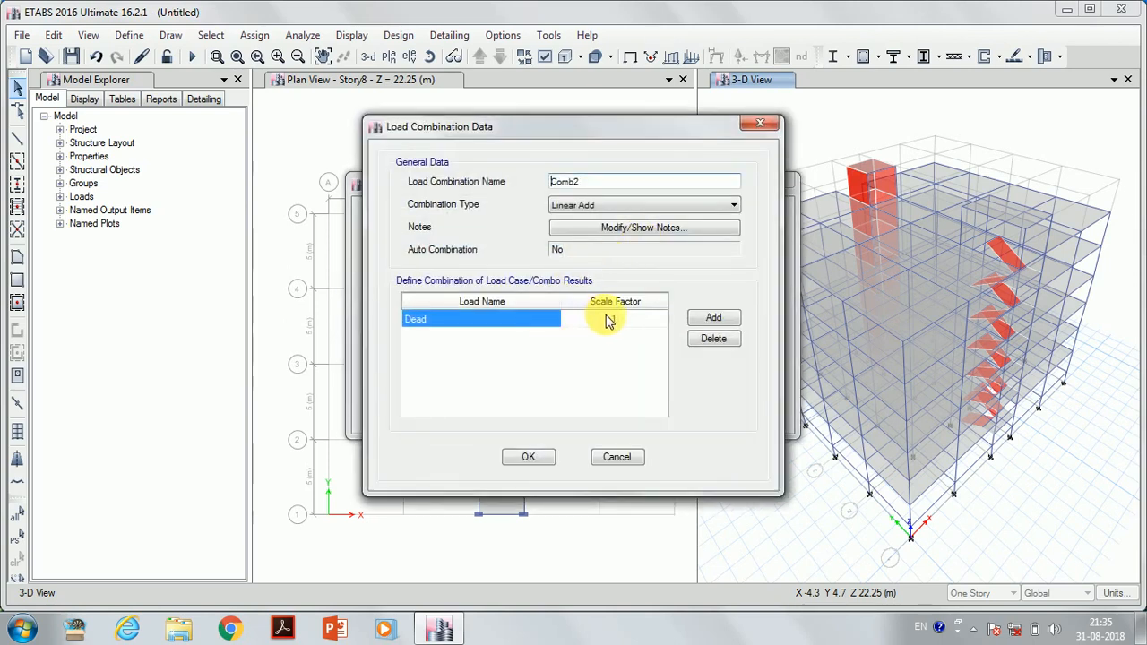
pyautogui.click(614, 319)
pyautogui.click(614, 319)
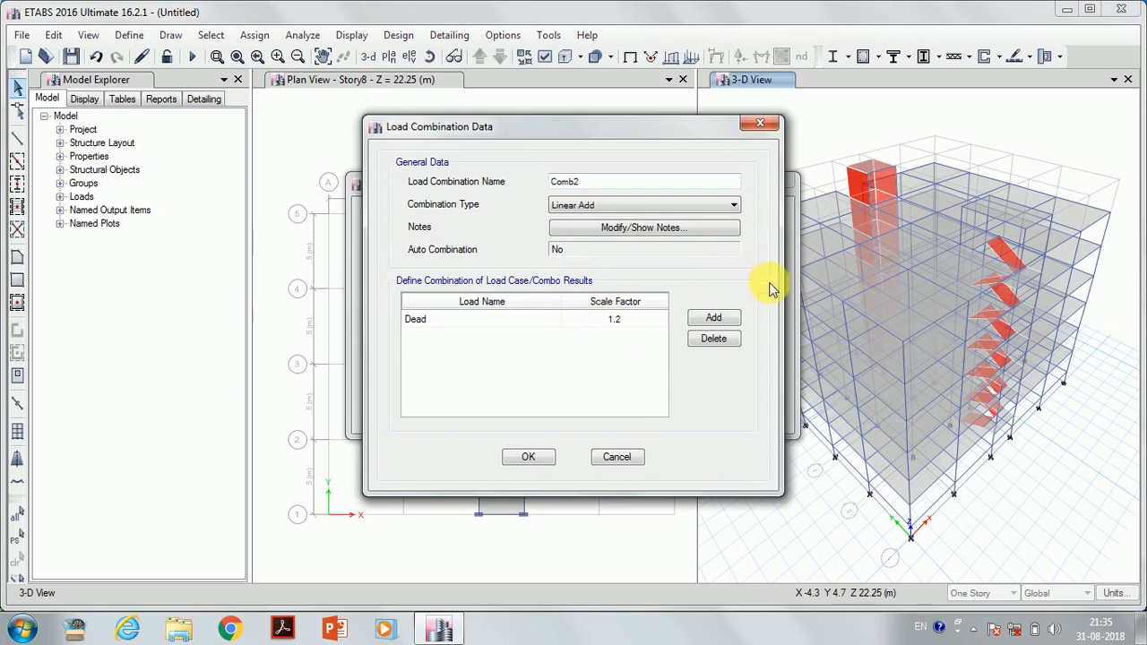
pyautogui.click(713, 318)
pyautogui.click(481, 337)
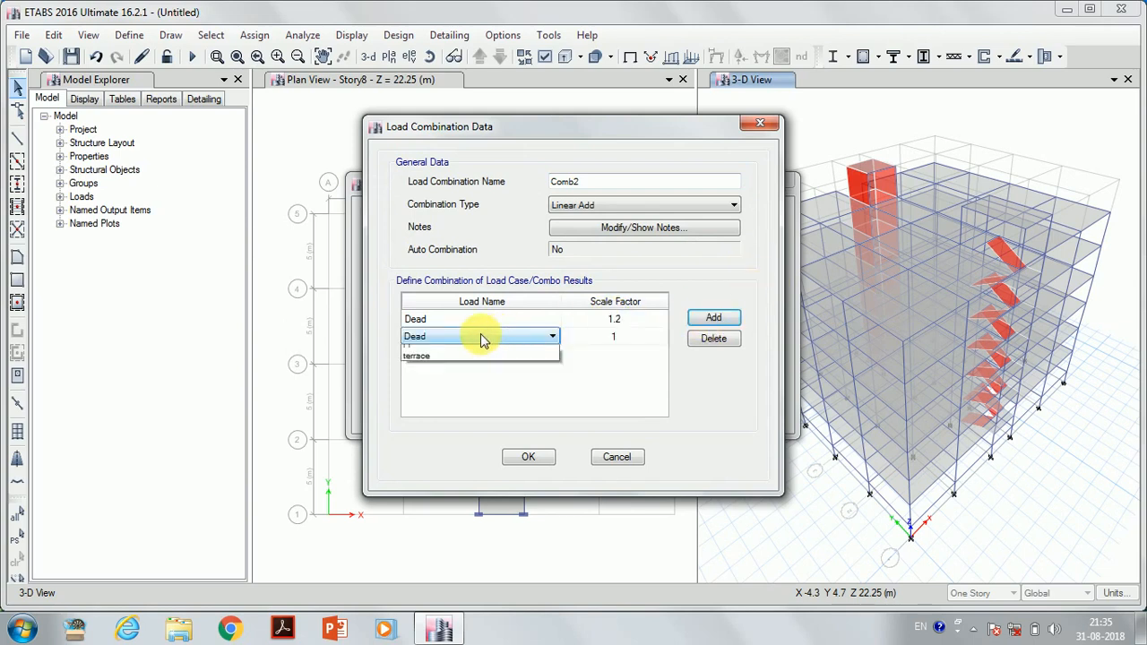
pyautogui.click(472, 372)
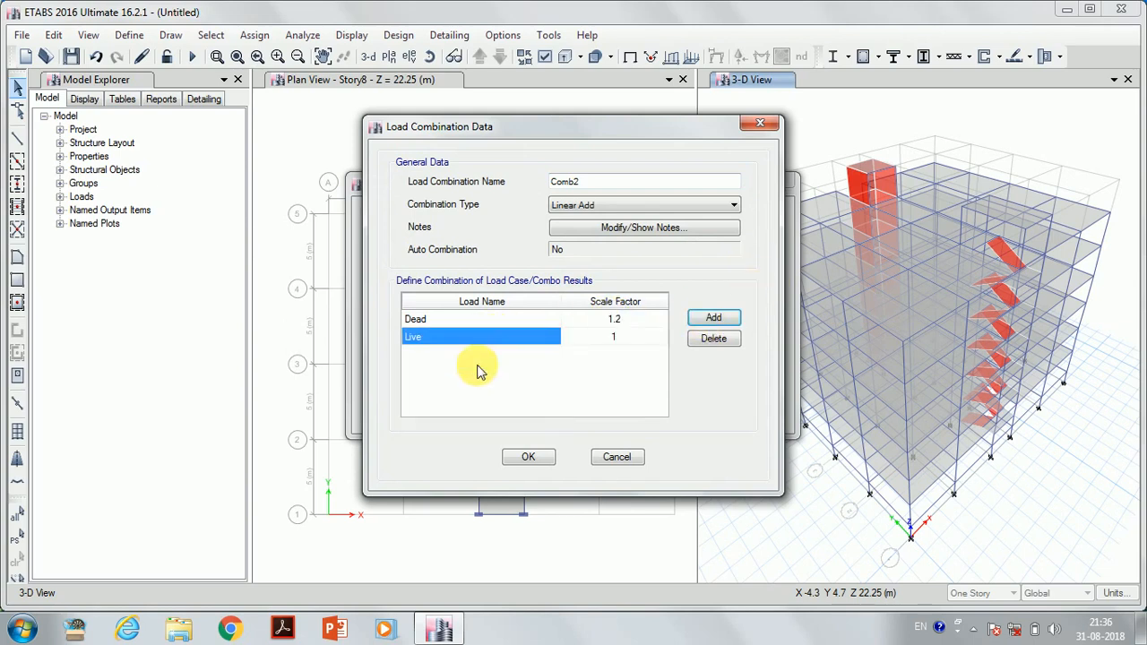
pyautogui.click(619, 338)
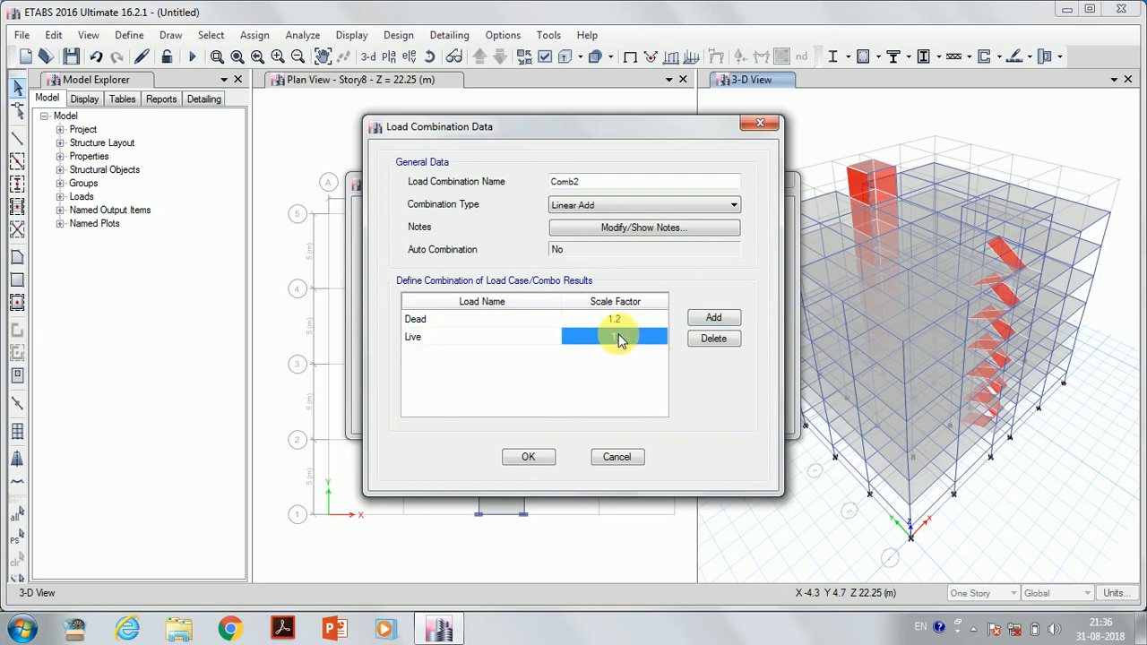
pyautogui.write('1.2')
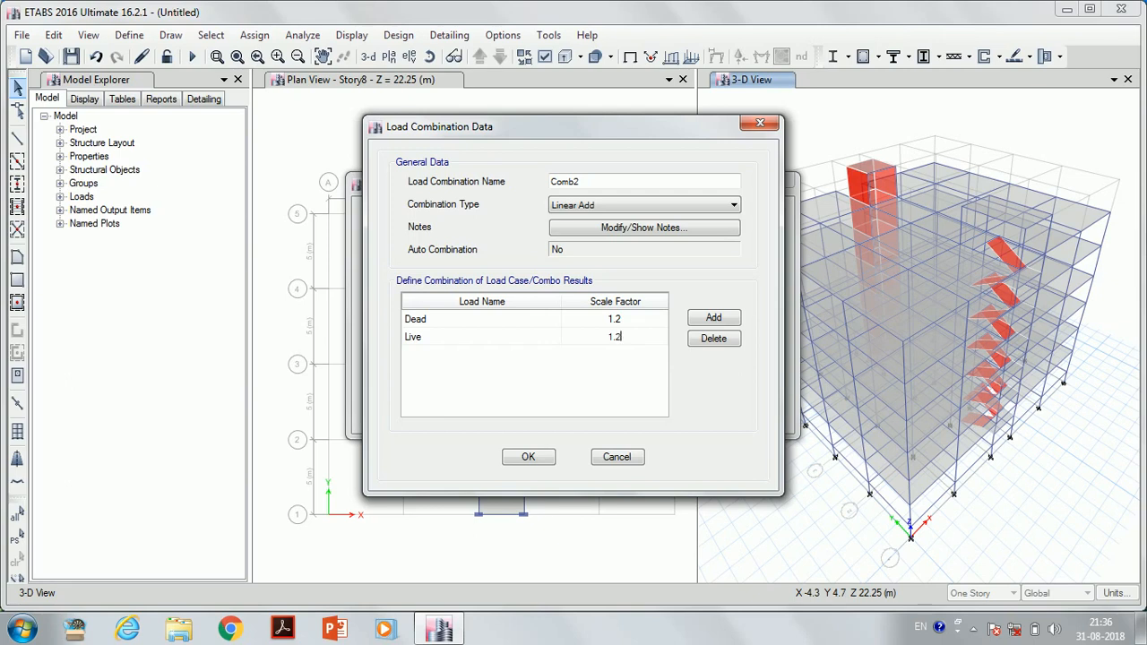
# Add EQ X with a scale factor of 1.2 to the second load combination and accept it
pyautogui.click(714, 319)
pyautogui.click(462, 353)
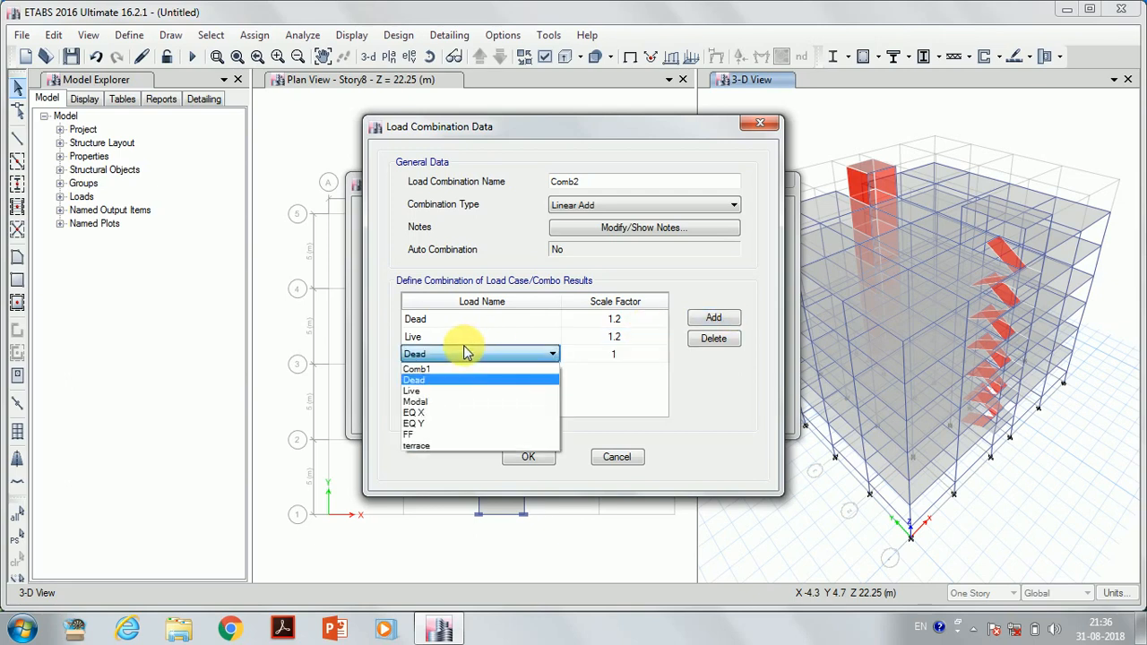
pyautogui.click(455, 413)
pyautogui.click(615, 354)
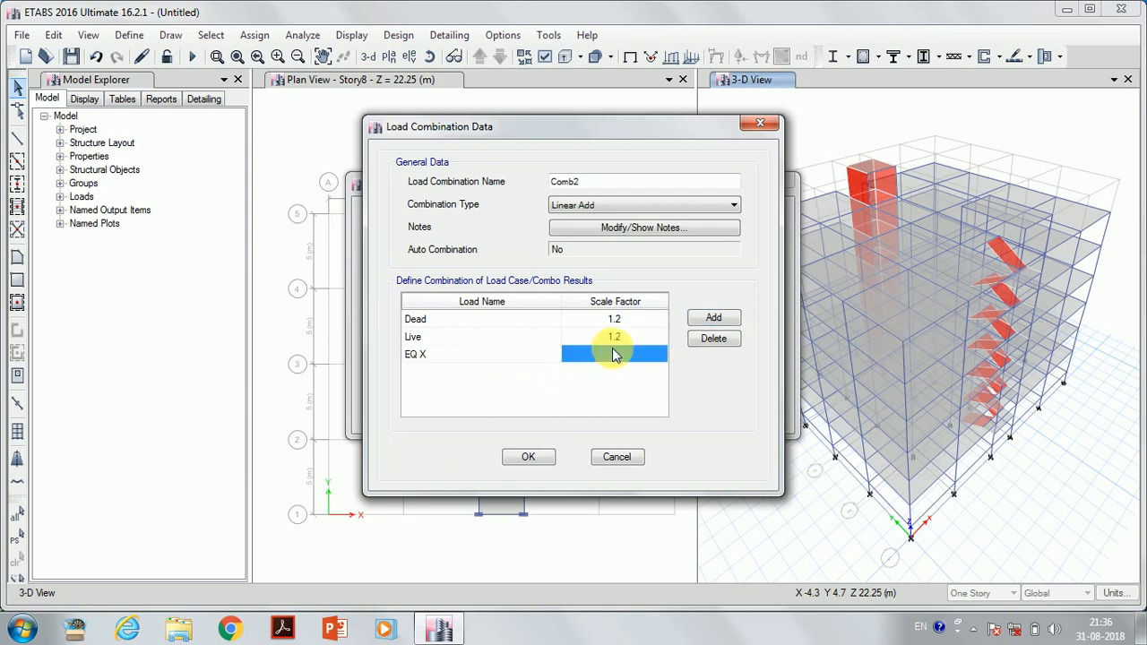
pyautogui.write('1.2')
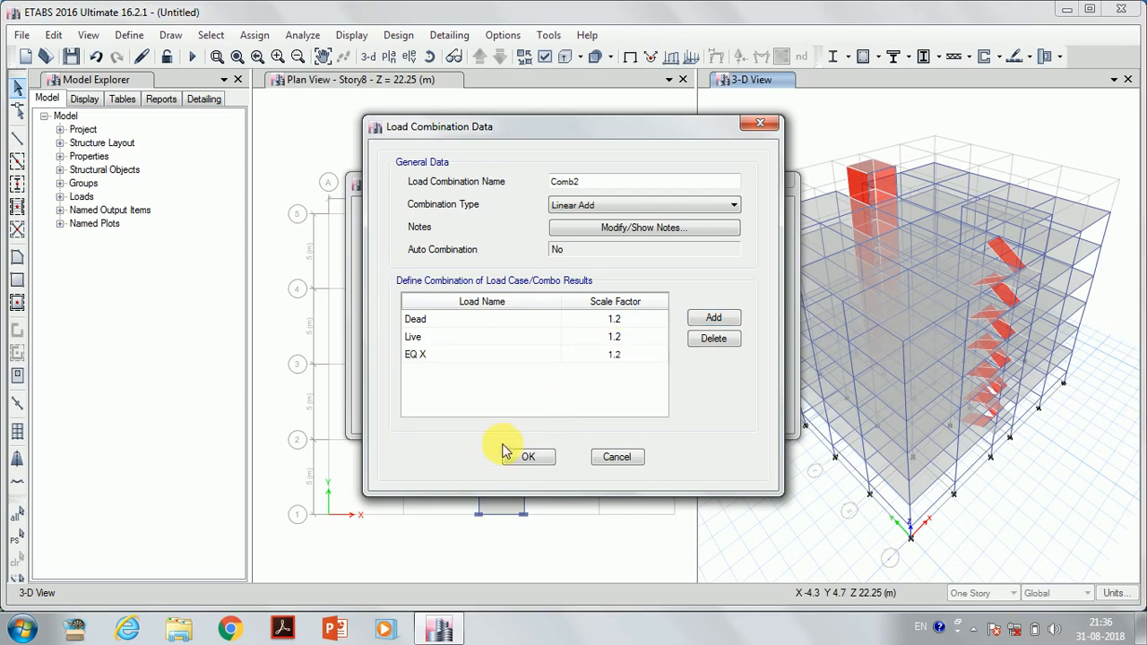
pyautogui.click(523, 461)
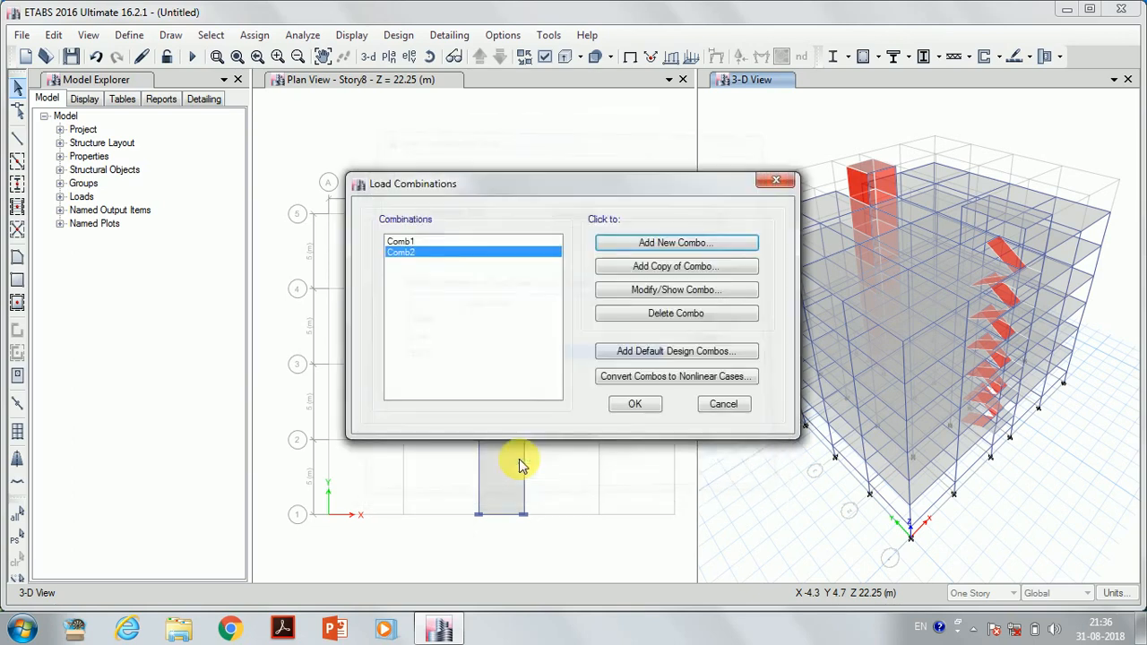
# Start a third load combination with both Dead and Live scaled by 1.2
pyautogui.click(647, 240)
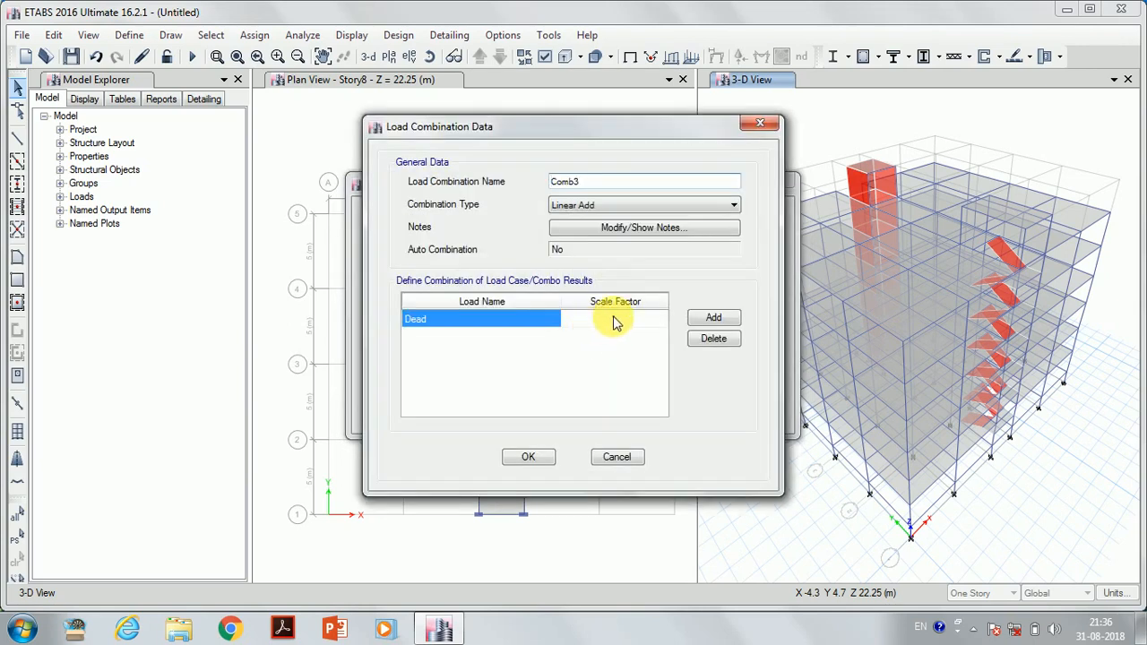
pyautogui.click(615, 317)
pyautogui.write('1.2')
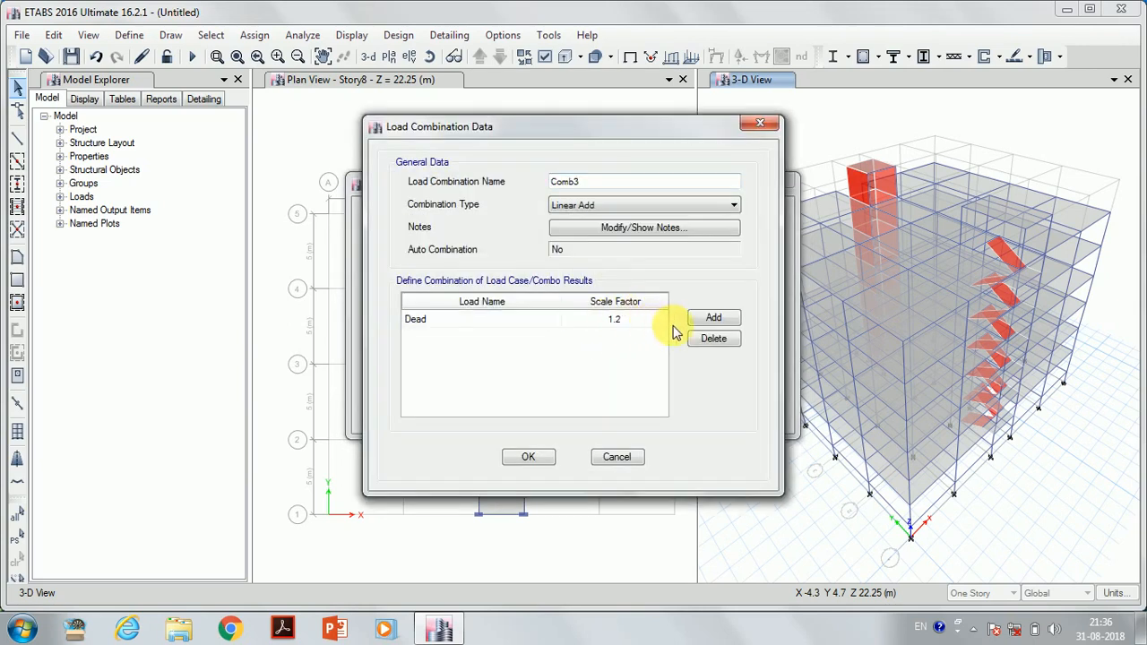
pyautogui.click(714, 317)
pyautogui.click(472, 339)
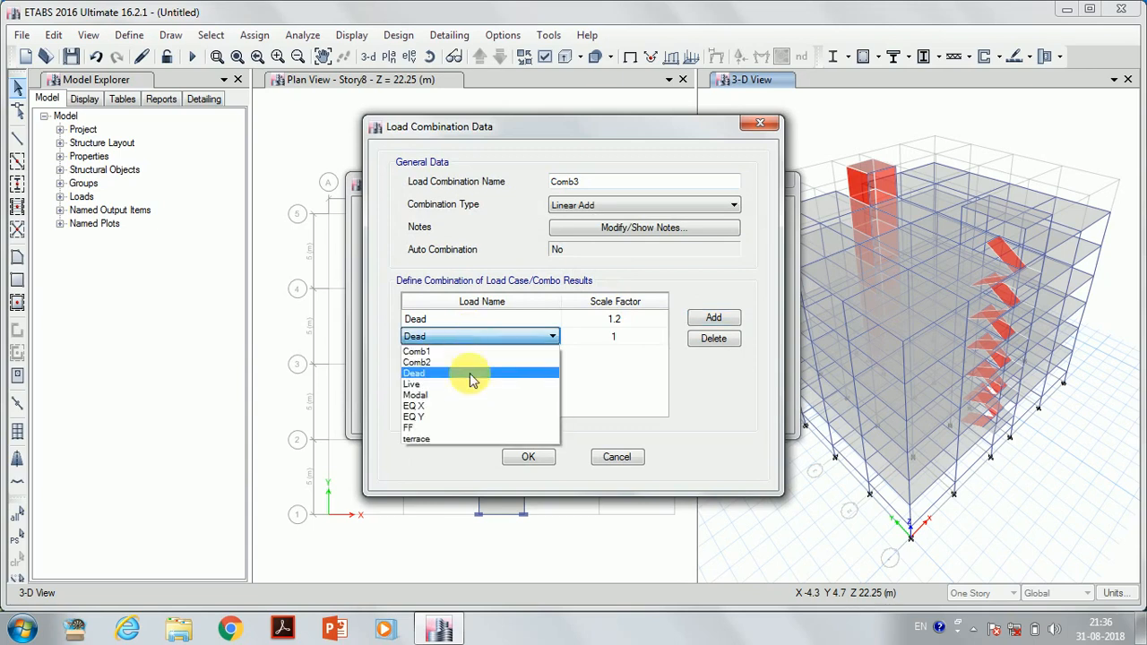
pyautogui.click(470, 387)
pyautogui.click(624, 339)
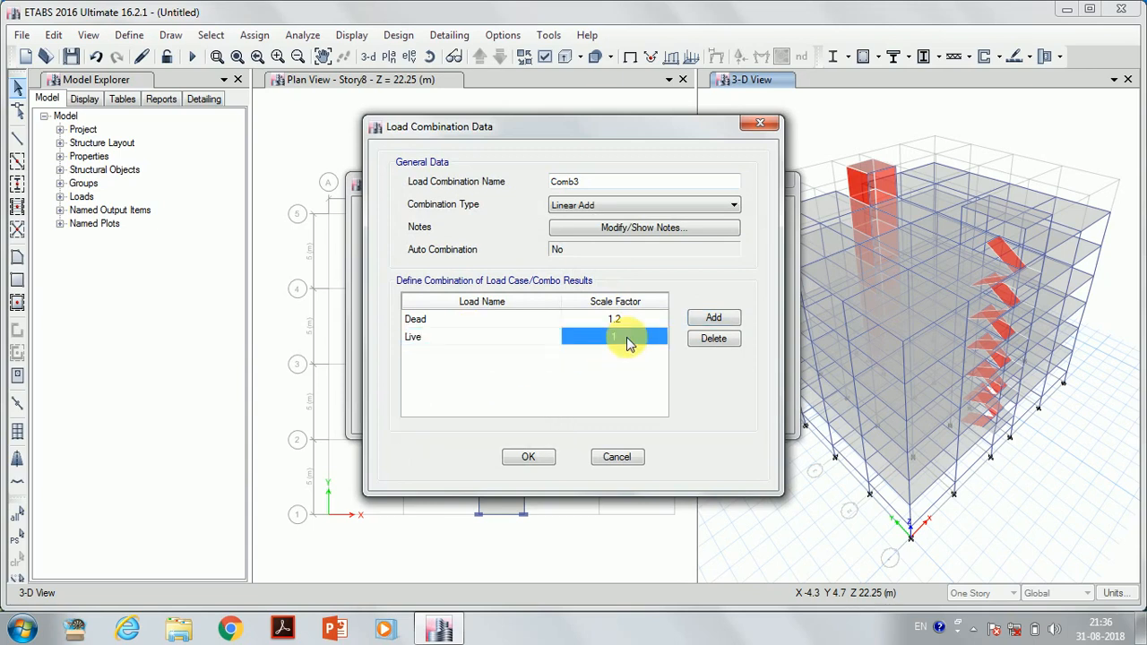
pyautogui.write('1.2')
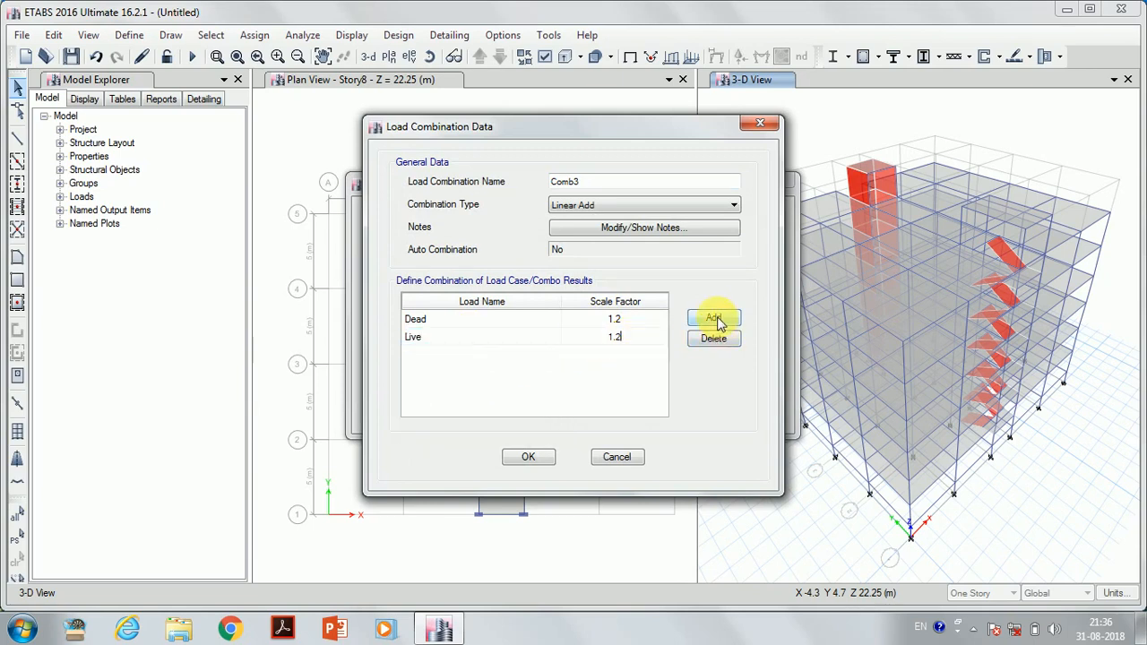
# Add EQ X with a scale factor of -1.2 to the third load combination and accept it
pyautogui.click(714, 319)
pyautogui.click(453, 356)
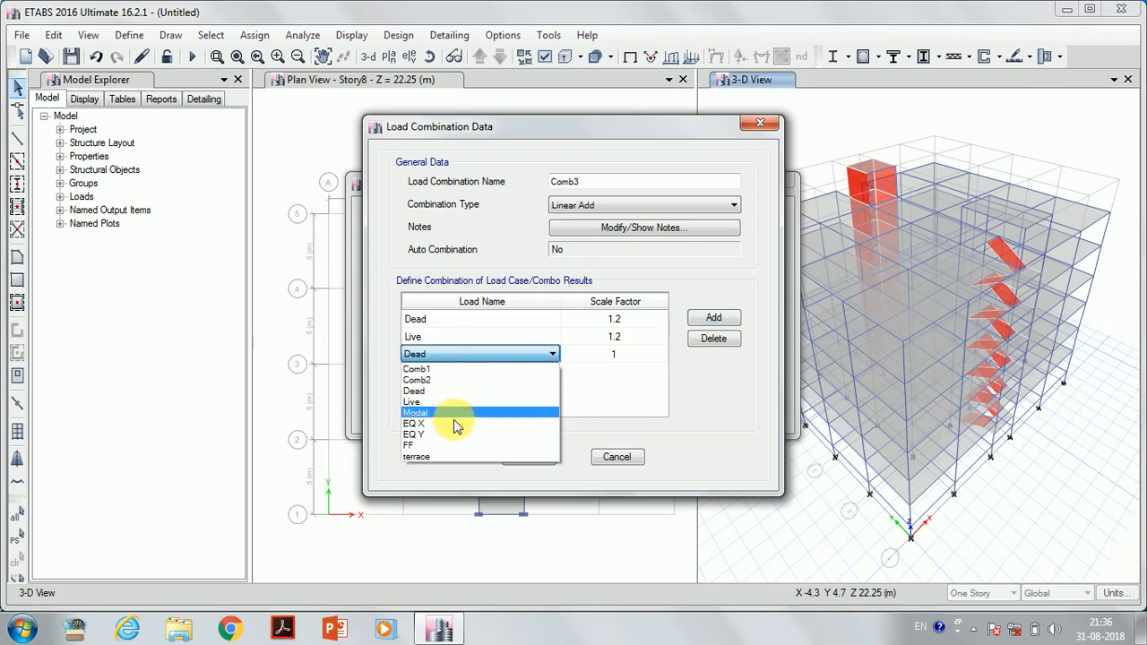
pyautogui.click(453, 423)
pyautogui.click(602, 354)
pyautogui.write('-')
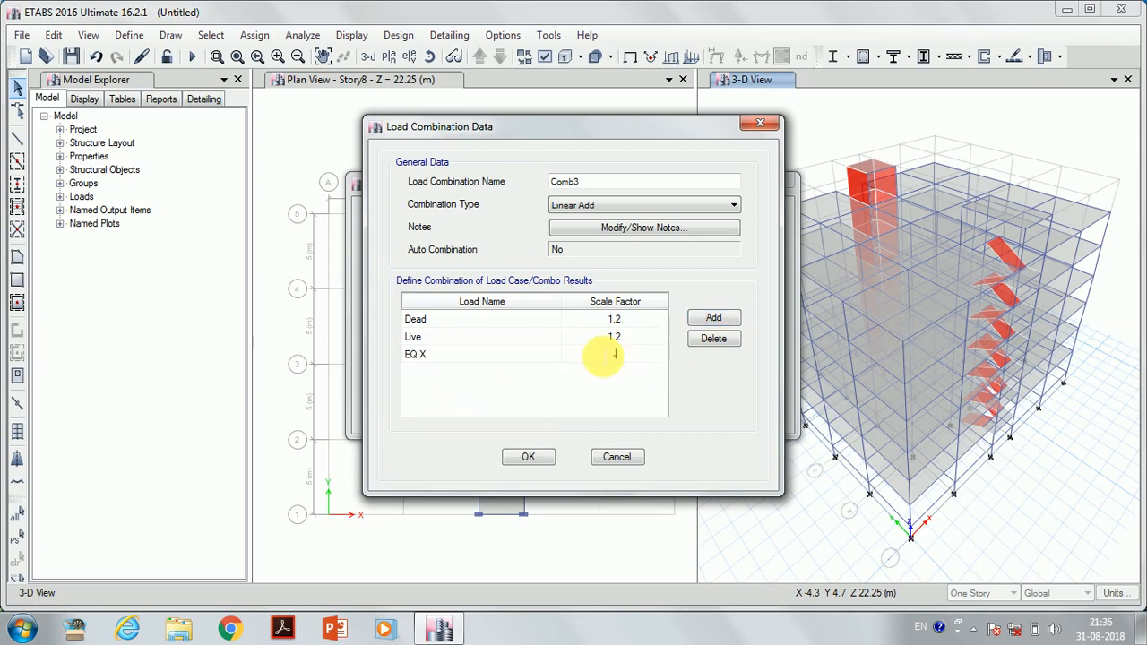
pyautogui.write('1.2')
pyautogui.press('Return')
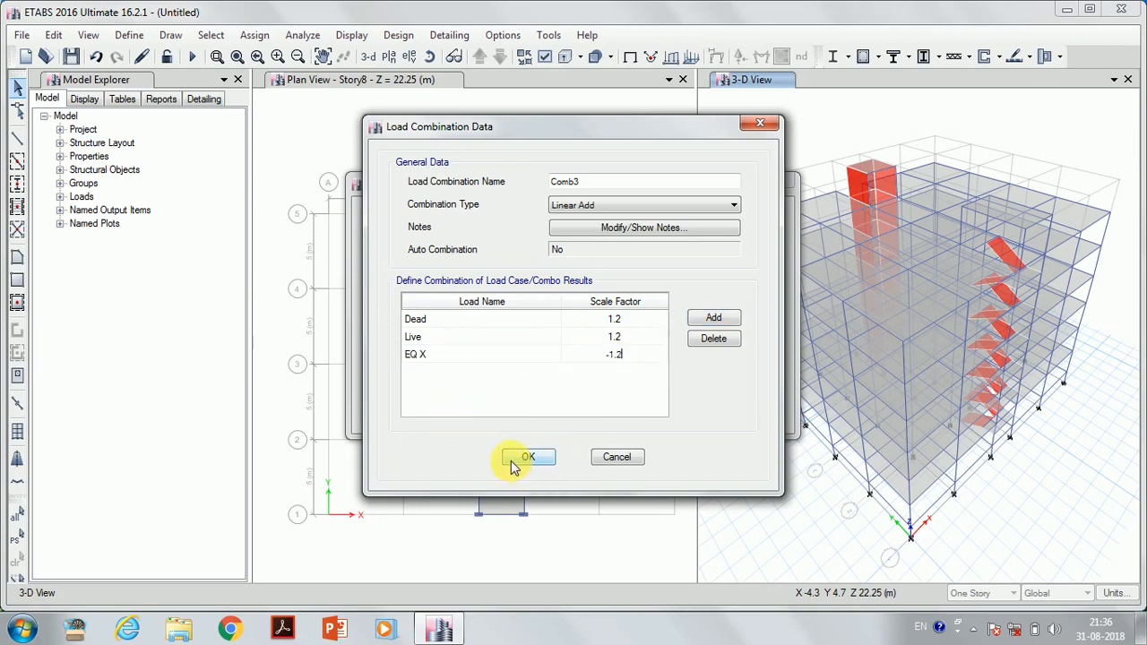
pyautogui.click(527, 457)
# Start a fourth load combination containing Dead and Live, each with a scale factor of 1.2
pyautogui.click(662, 240)
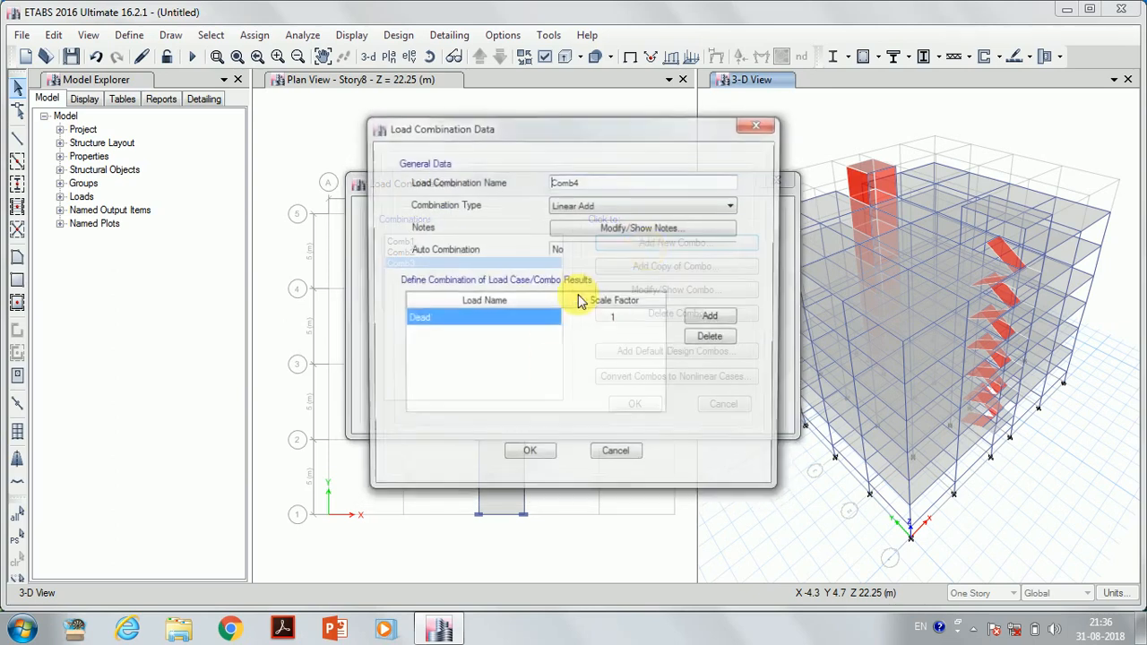
pyautogui.click(609, 318)
pyautogui.write('1.2')
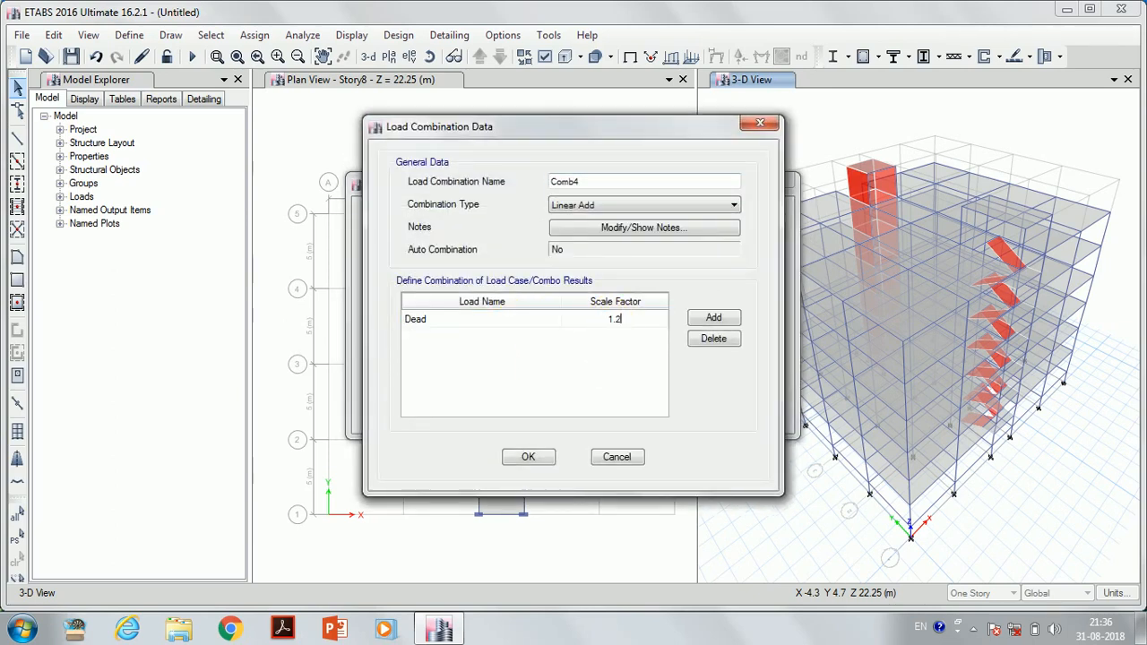
pyautogui.click(713, 320)
pyautogui.click(481, 336)
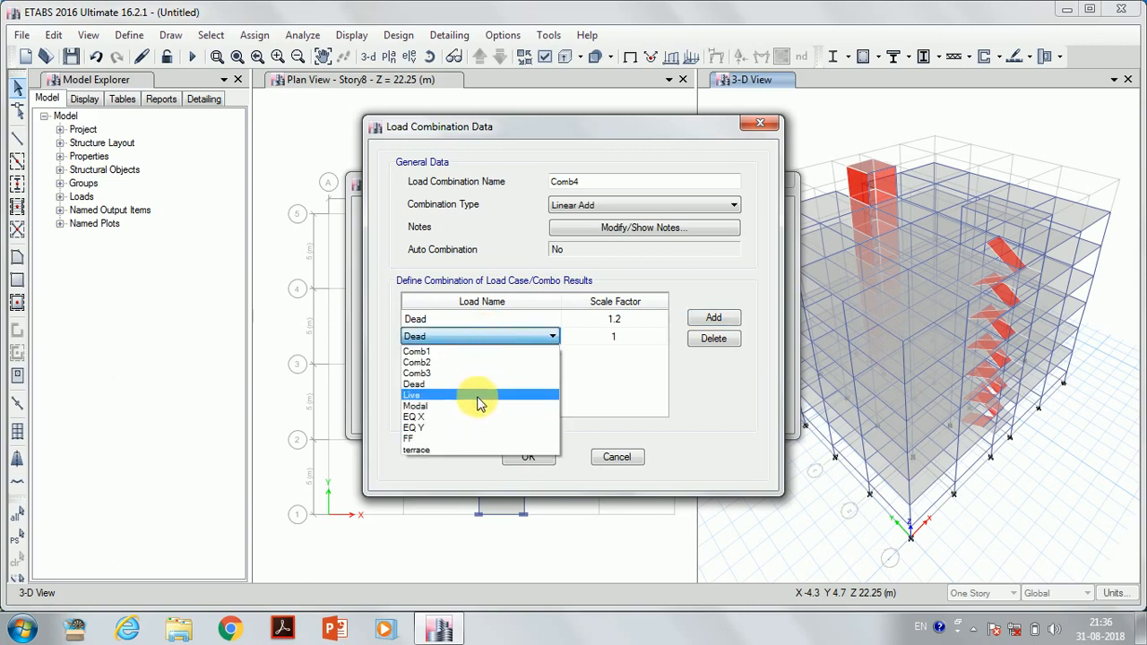
pyautogui.click(475, 394)
pyautogui.click(632, 340)
pyautogui.write('1.2')
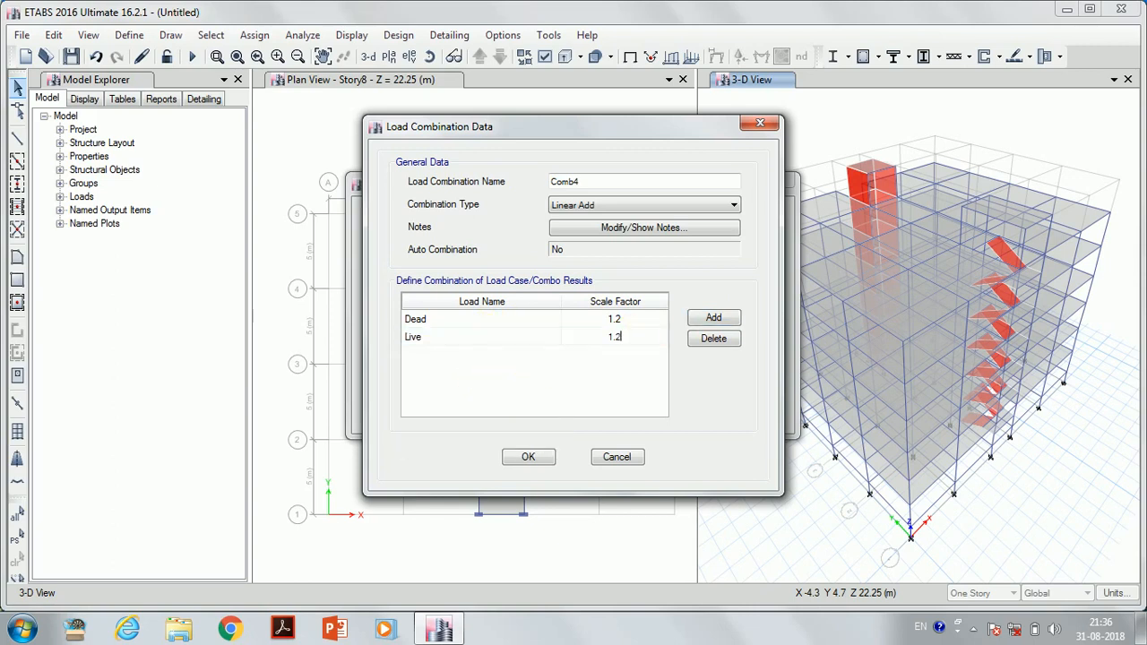
# Add EQ Y with a scale factor of 1.2 to the fourth load combination and accept it
pyautogui.click(714, 318)
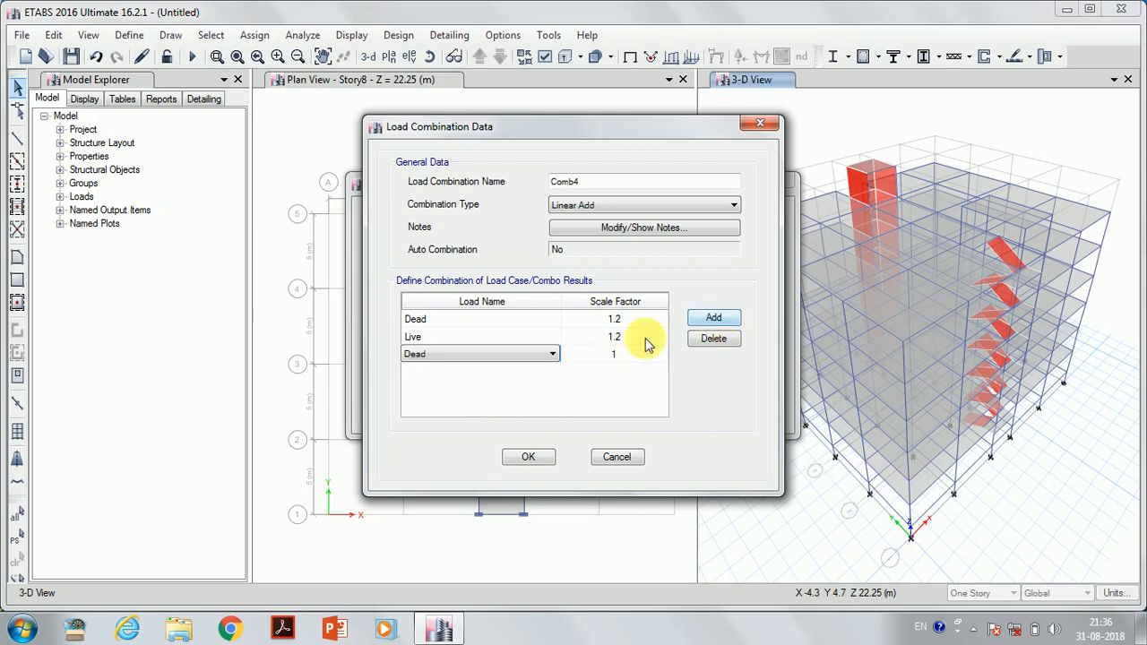
pyautogui.click(456, 353)
pyautogui.click(457, 445)
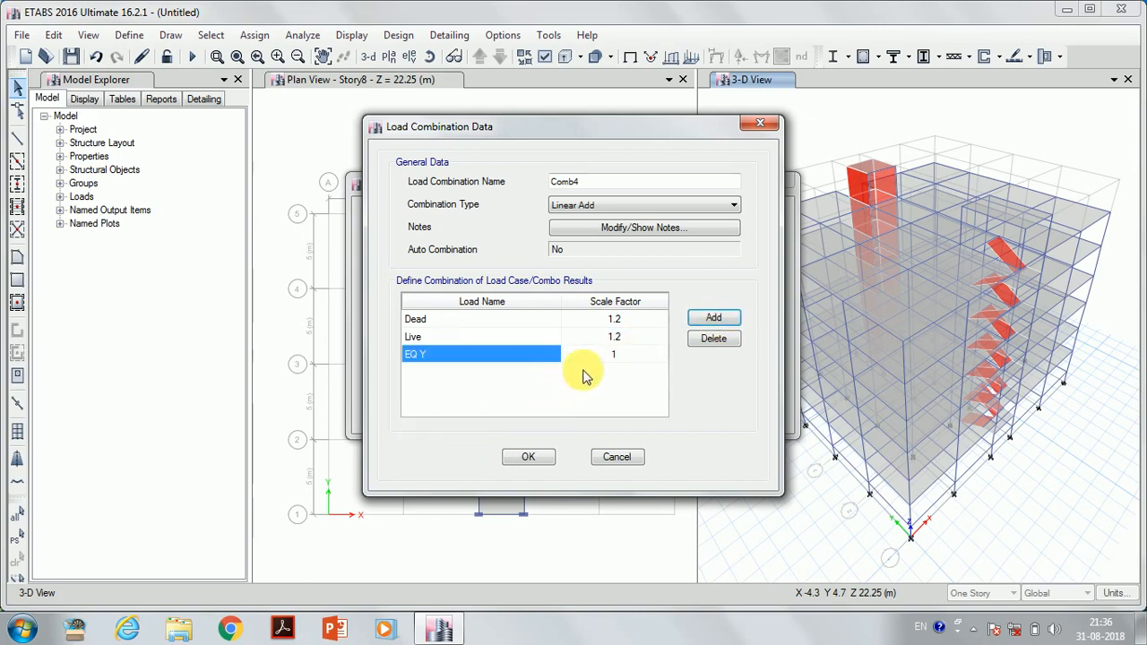
pyautogui.click(623, 355)
pyautogui.write('1.2')
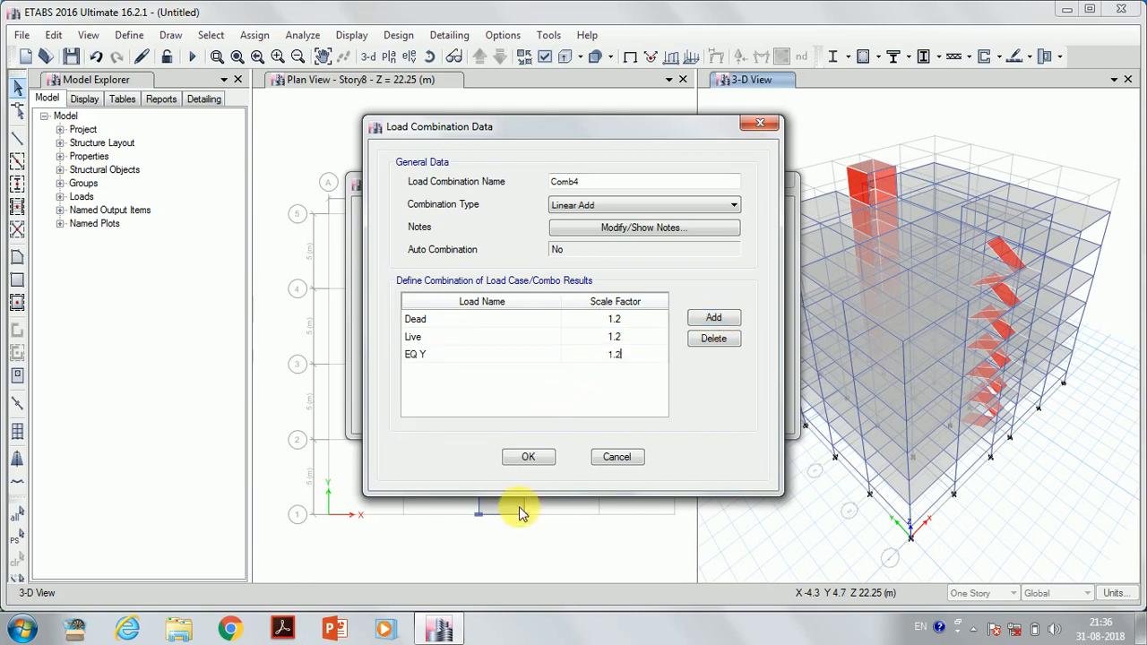
pyautogui.click(519, 463)
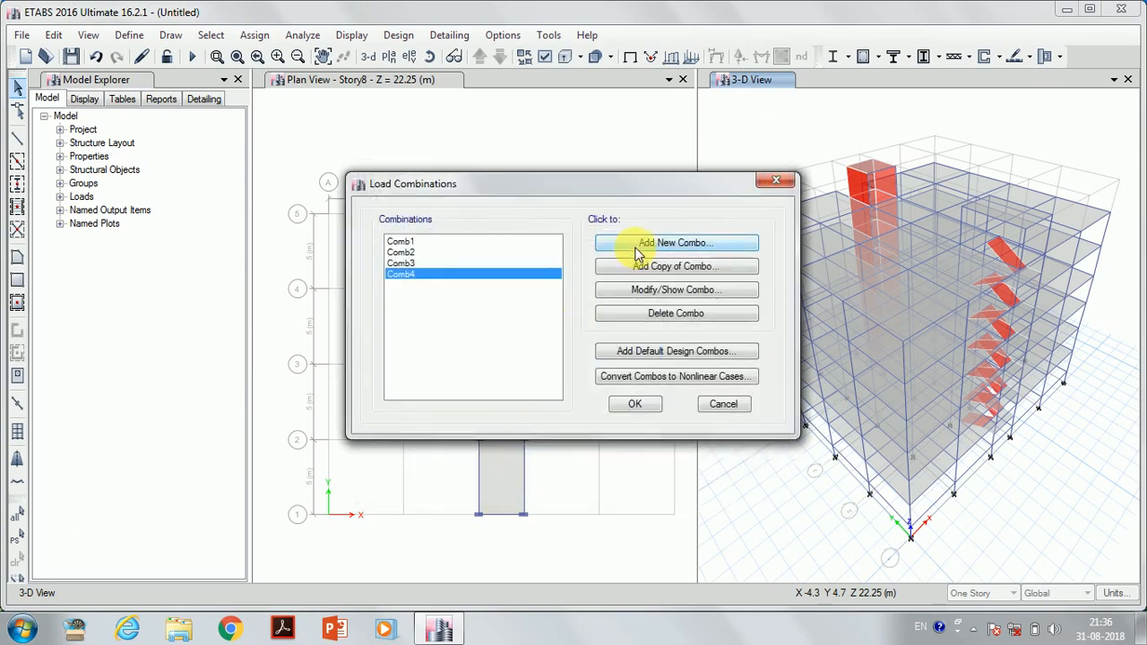
# Start a fifth load combination with both Dead and Live scaled by 1.2
pyautogui.click(640, 244)
pyautogui.click(592, 322)
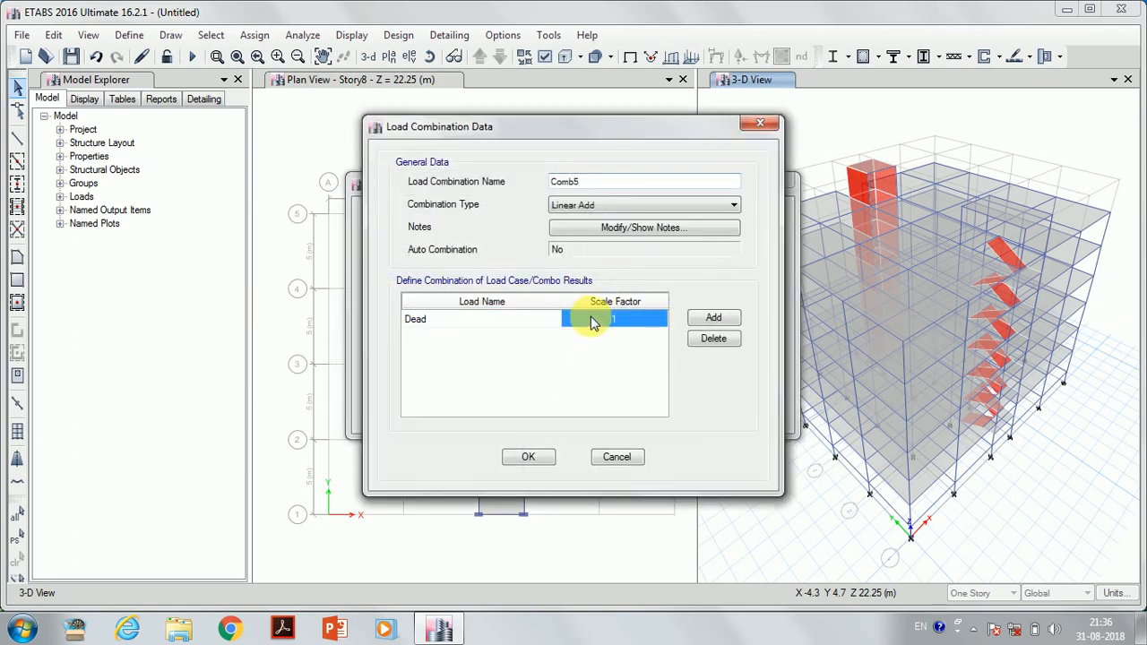
pyautogui.write('1.2')
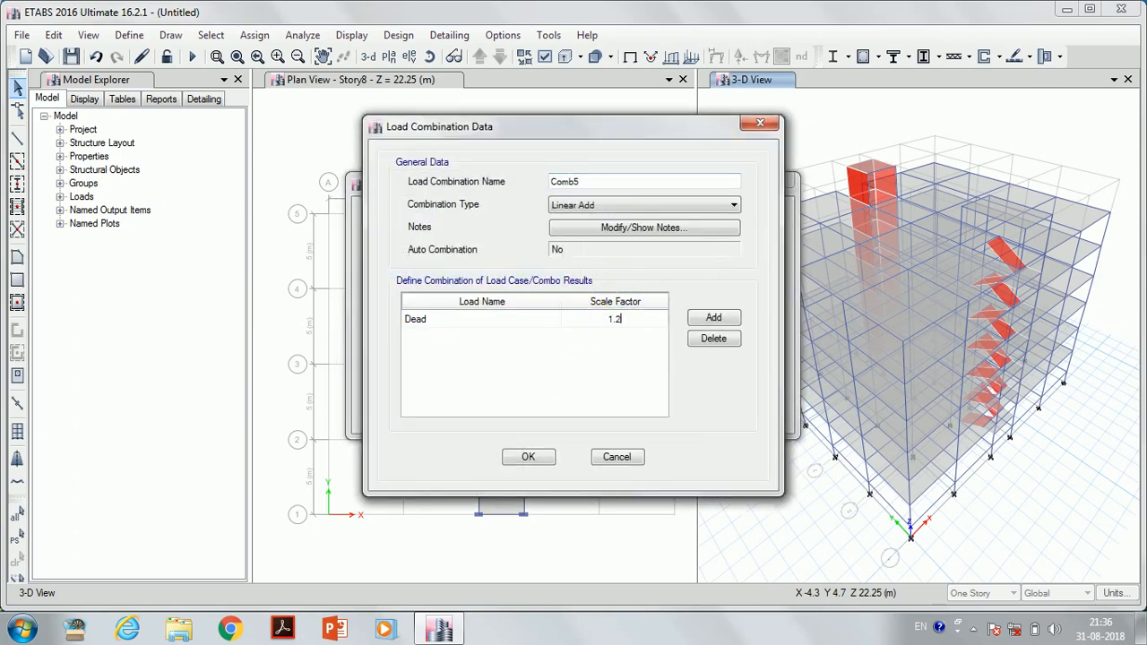
pyautogui.click(712, 319)
pyautogui.click(474, 336)
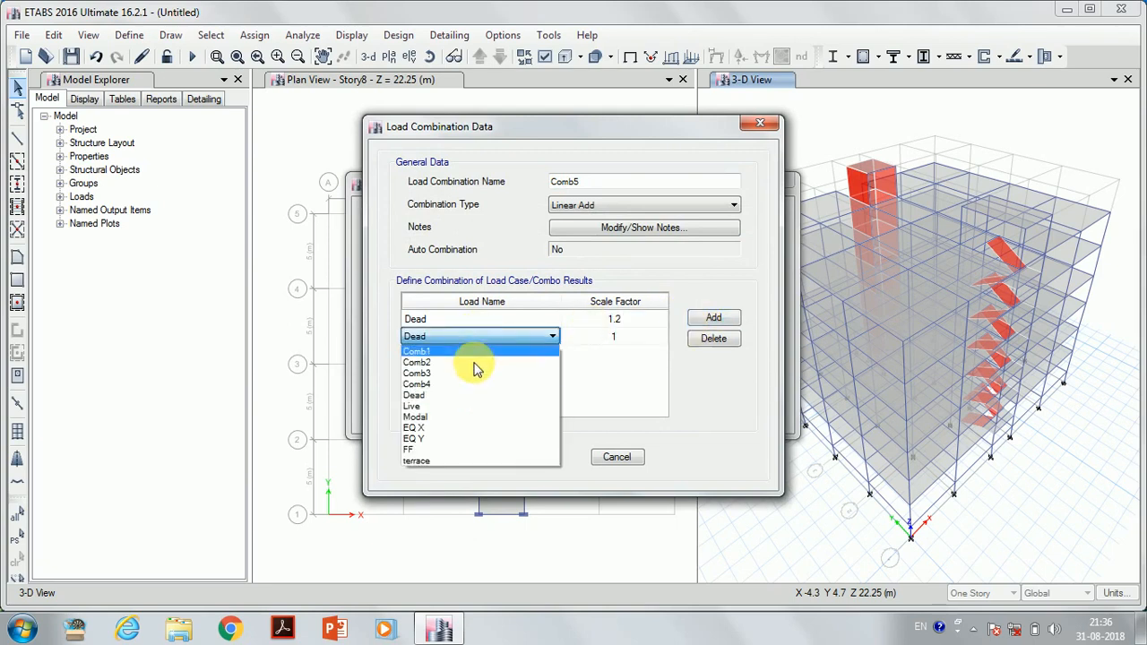
pyautogui.click(478, 406)
pyautogui.click(615, 340)
pyautogui.click(616, 339)
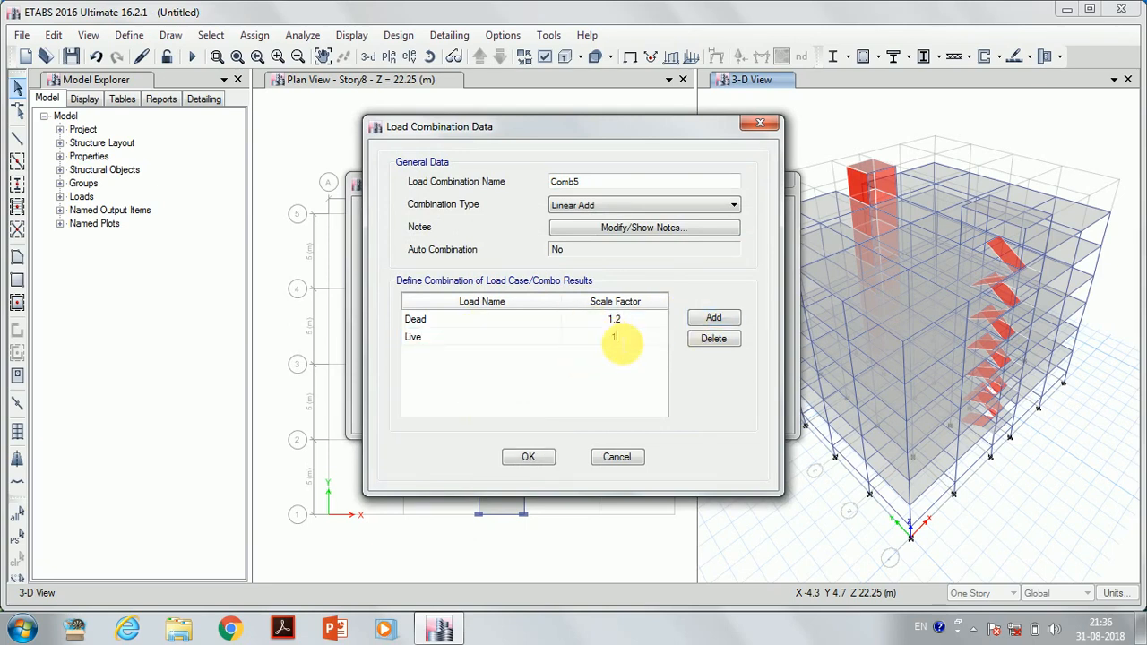
pyautogui.write('.2')
# Add EQ Y with a scale factor of -1.2 to the fifth load combination and accept it
pyautogui.click(714, 318)
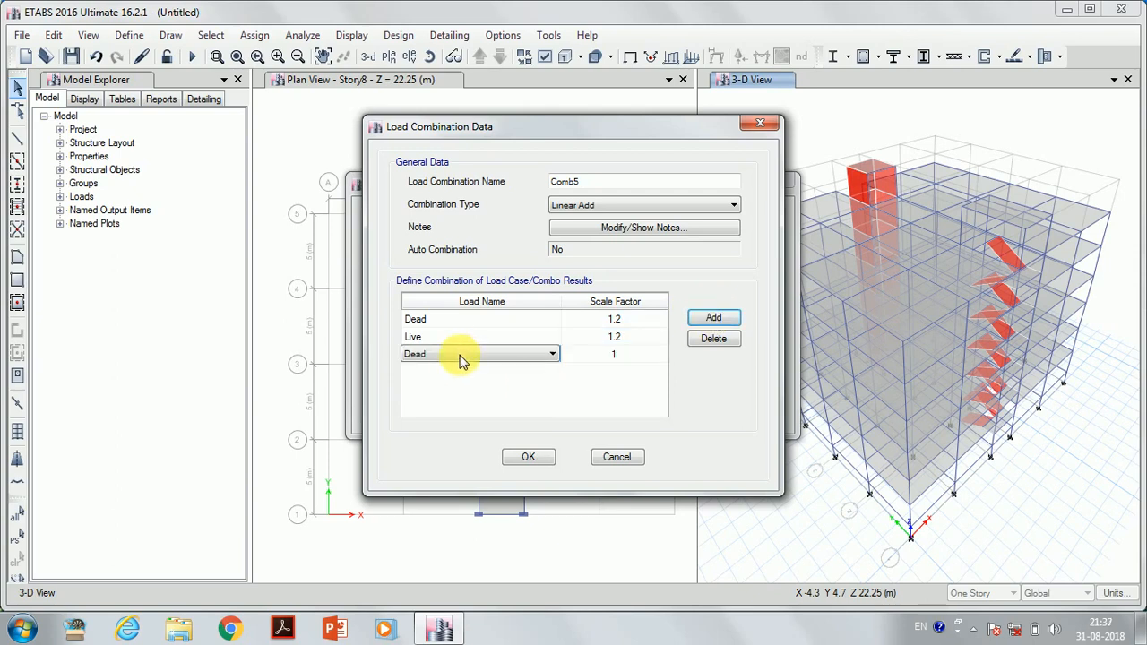
pyautogui.click(460, 355)
pyautogui.click(473, 456)
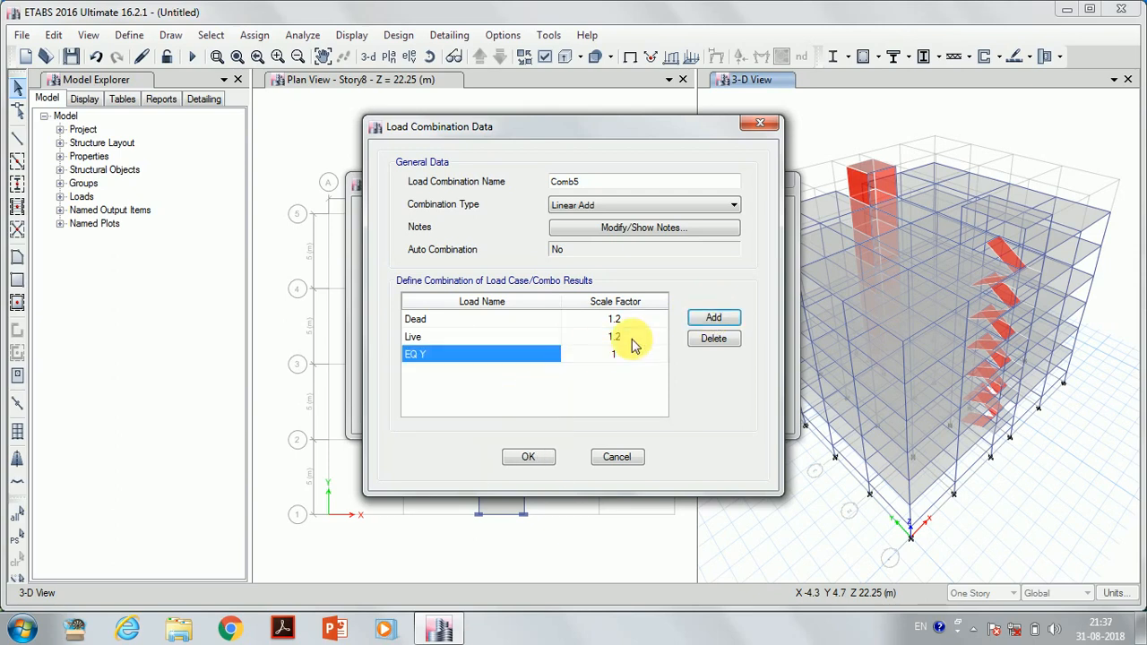
pyautogui.click(613, 360)
pyautogui.write('-1.2')
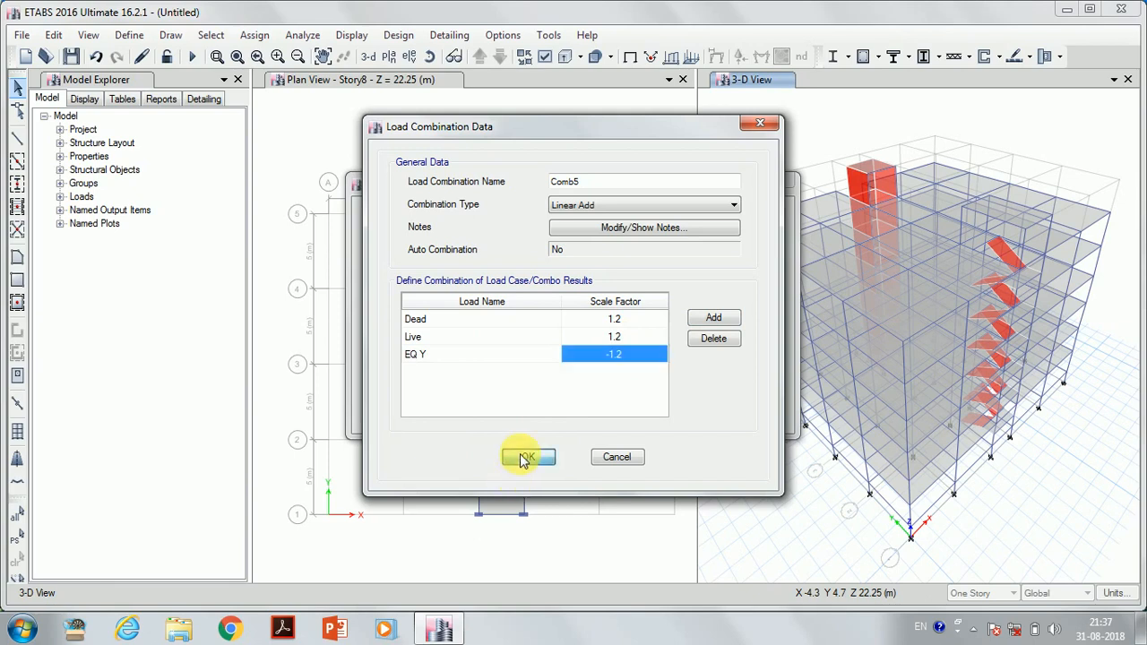
pyautogui.click(524, 461)
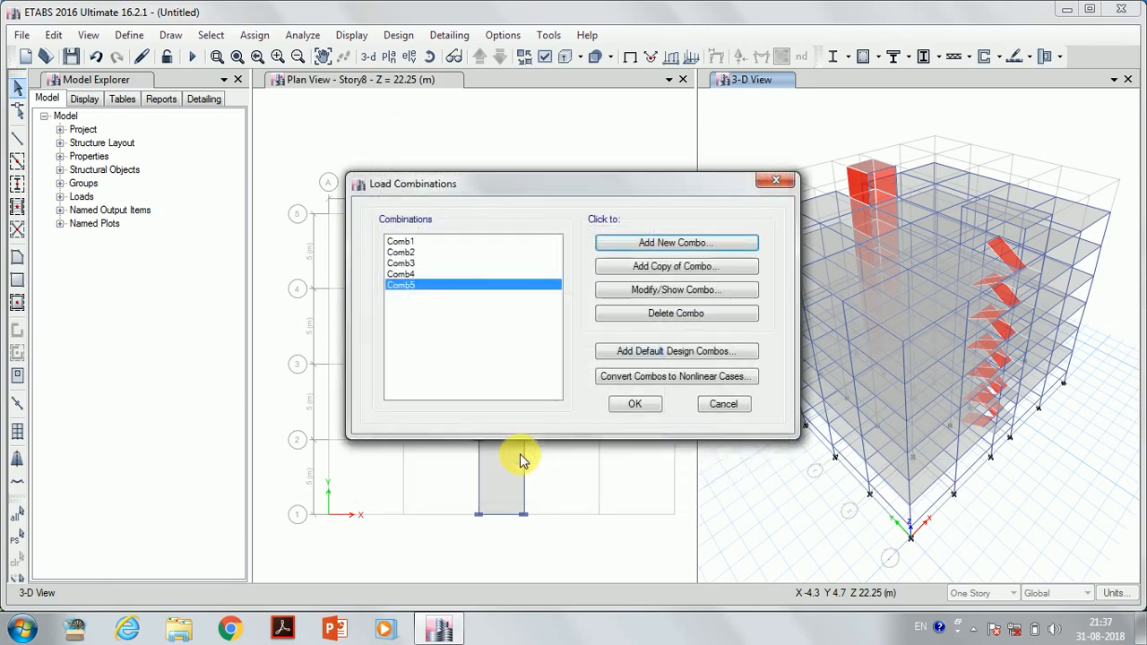
# Create a sixth load combination of Dead and EQ X, each with a scale factor of 1.5
pyautogui.click(639, 244)
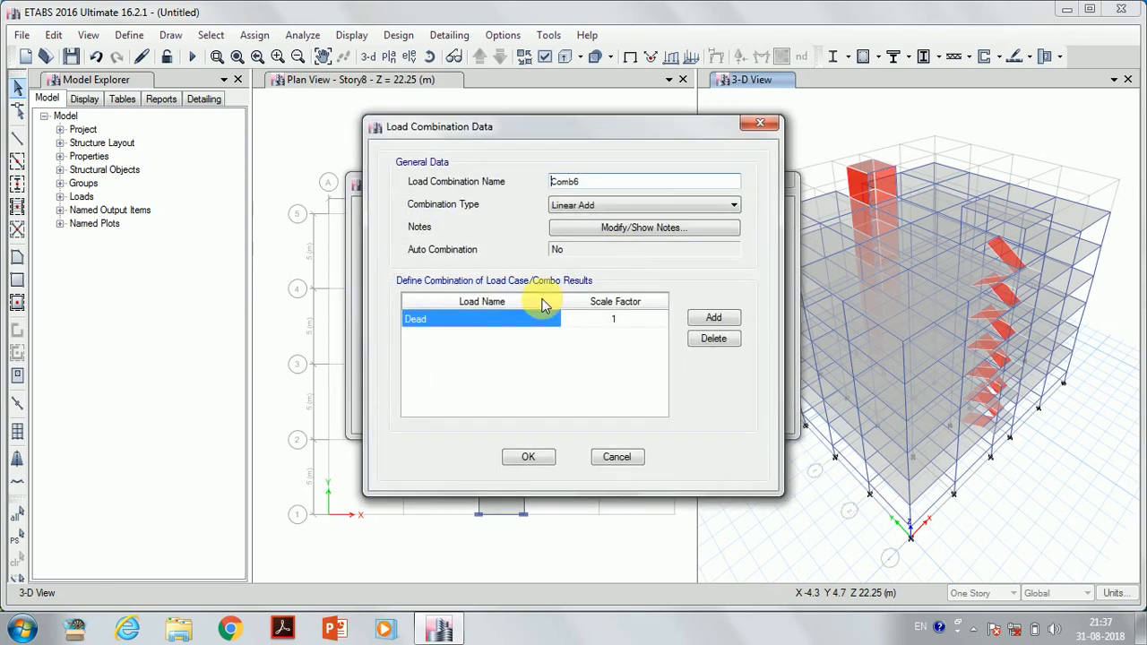
pyautogui.click(589, 323)
pyautogui.write('1.')
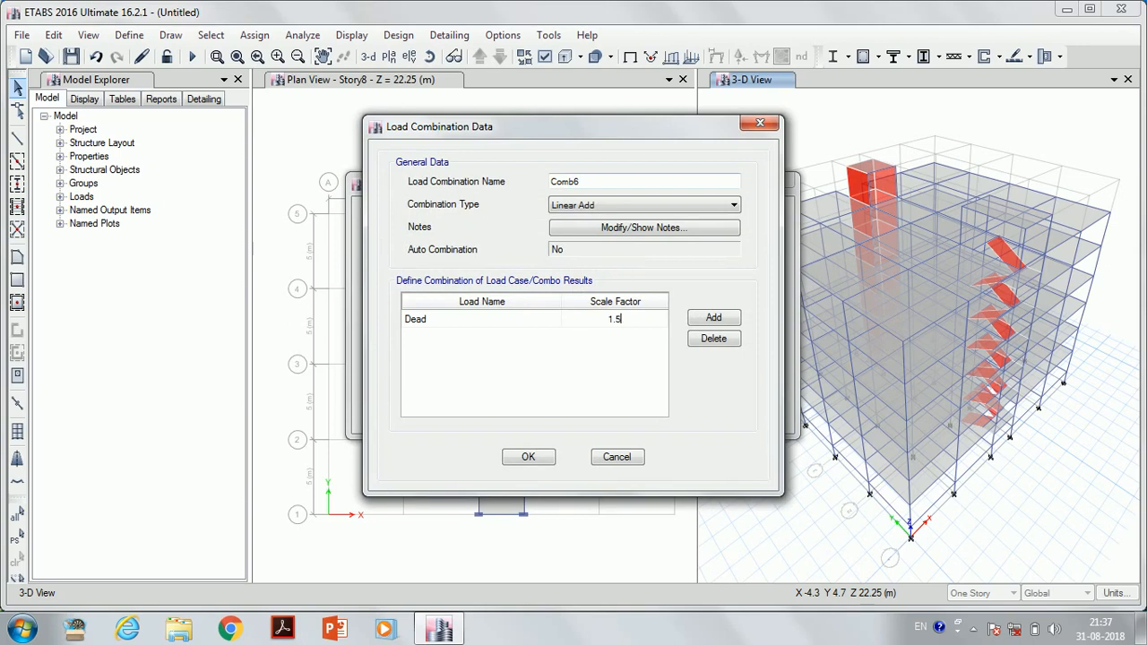
pyautogui.write('5')
pyautogui.click(731, 319)
pyautogui.click(475, 336)
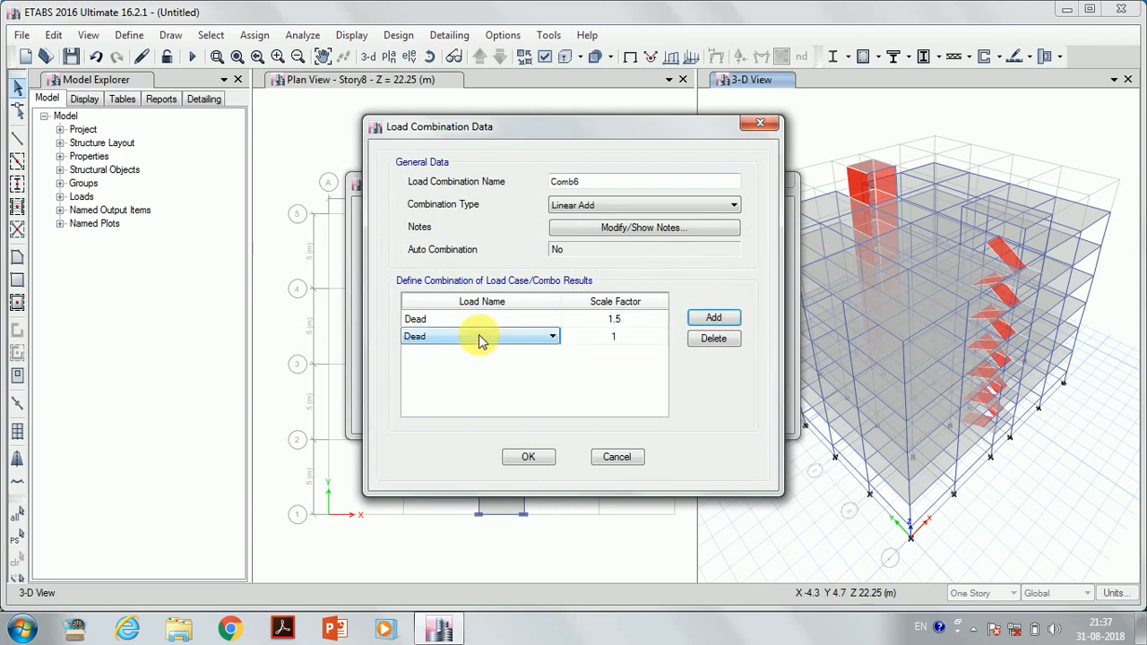
pyautogui.click(475, 336)
pyautogui.click(482, 439)
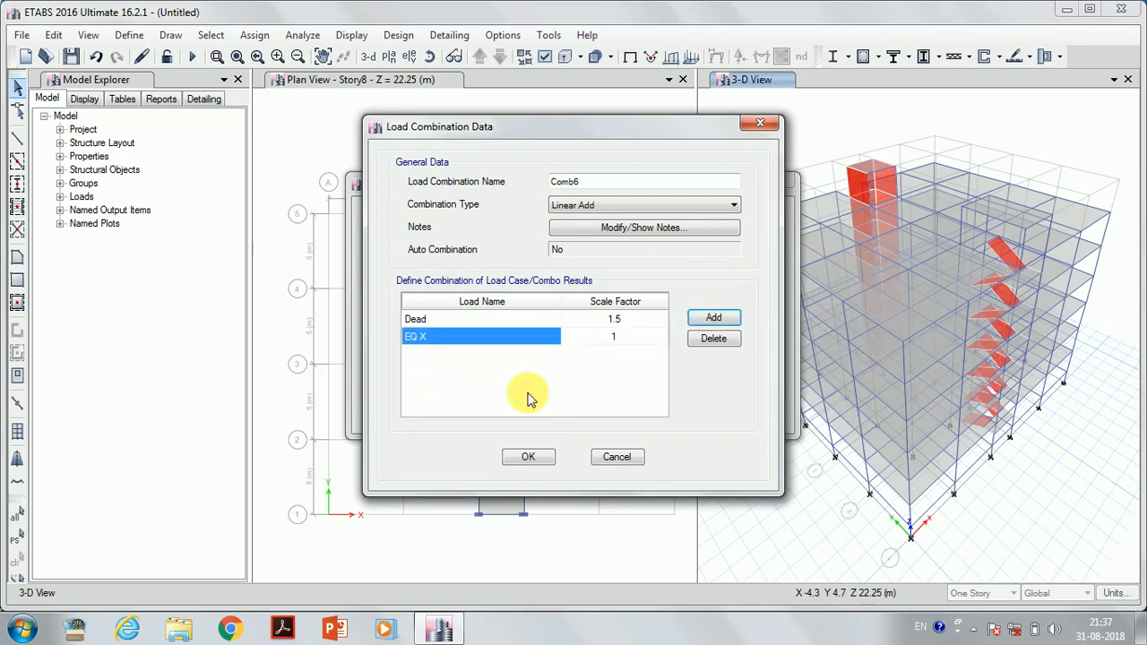
pyautogui.moveTo(640, 320); pyautogui.dragTo(639, 335)
pyautogui.doubleClick(637, 331)
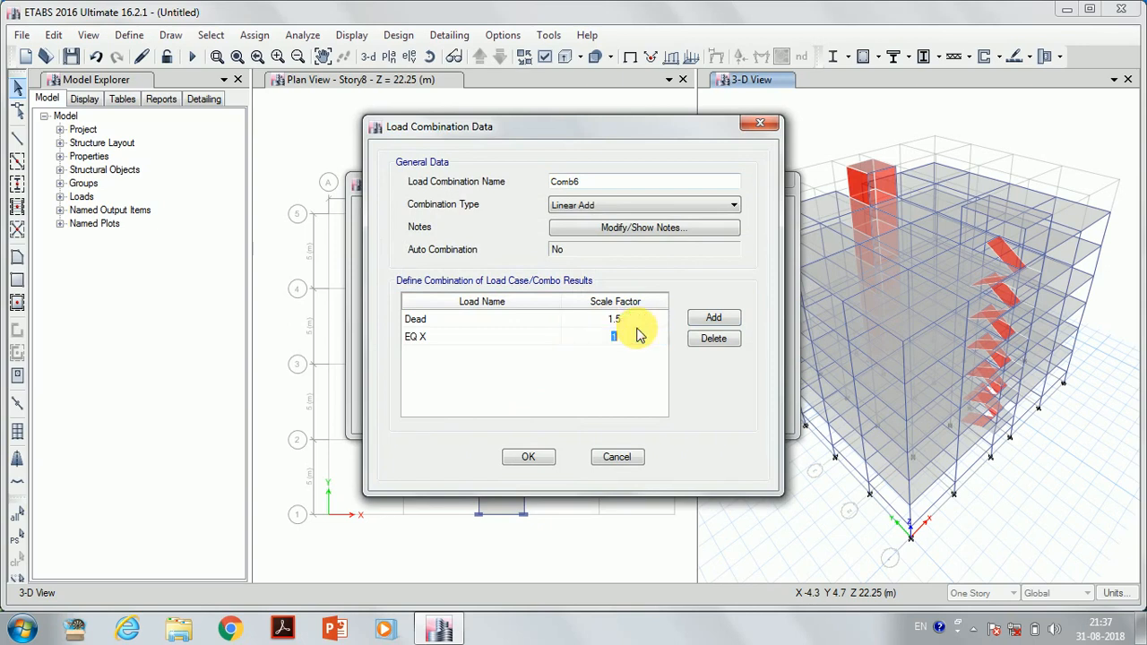
pyautogui.write('1')
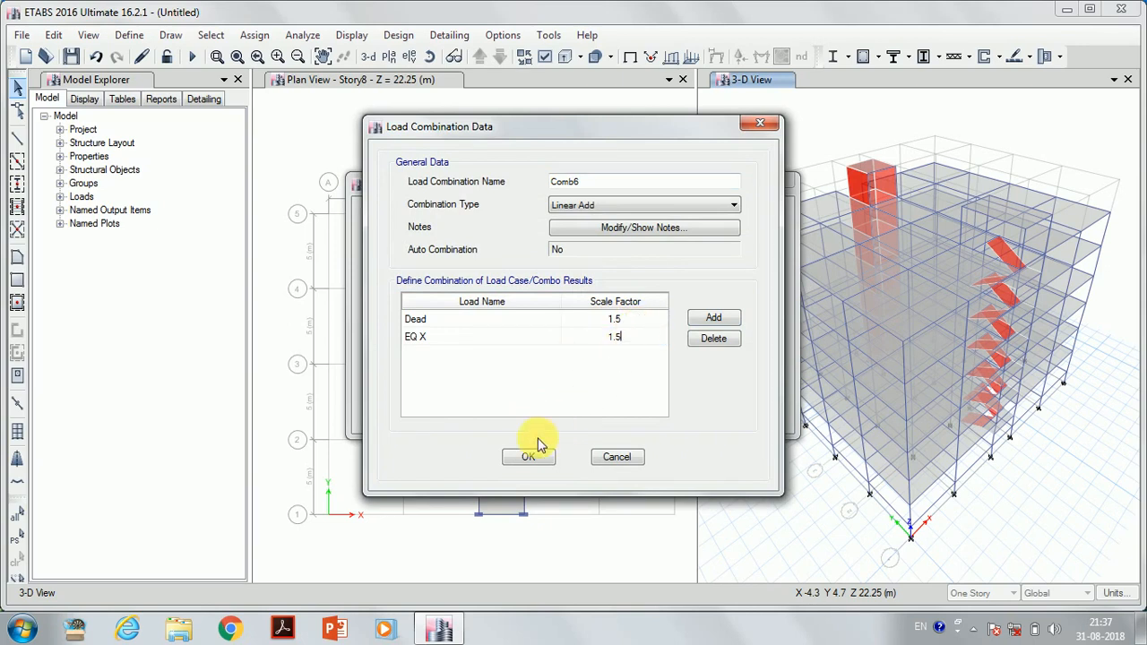
pyautogui.click(528, 457)
# Create a seventh load combination with Dead scaled by 1.5 and EQ X scaled by -1.5
pyautogui.click(659, 240)
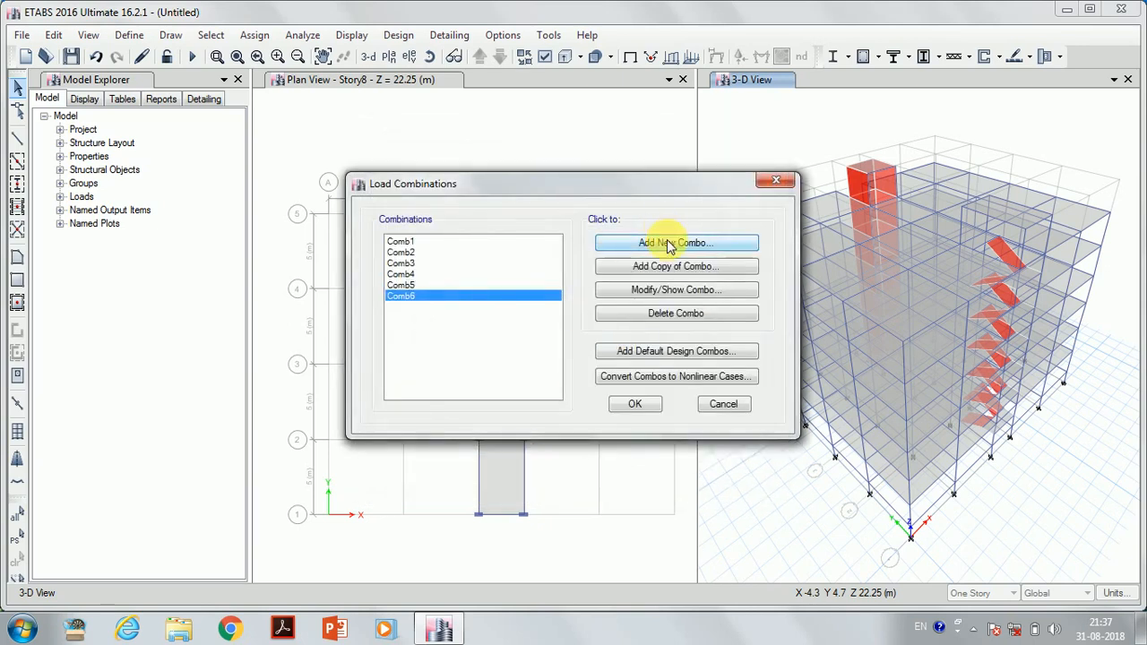
pyautogui.click(619, 327)
pyautogui.write('1.5')
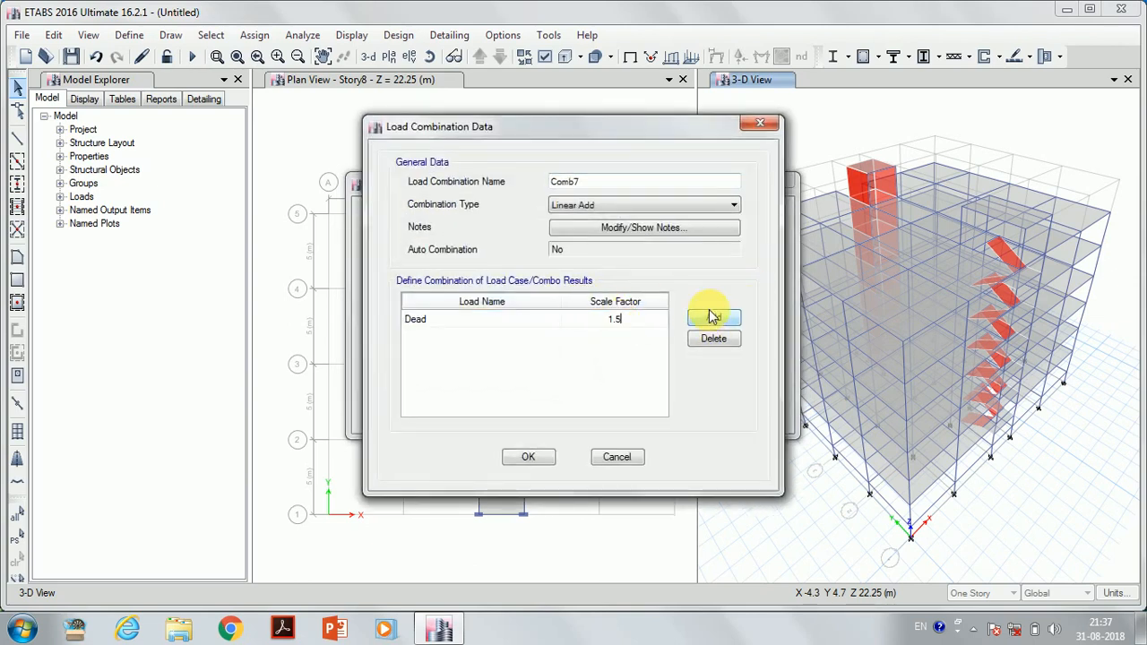
pyautogui.click(712, 318)
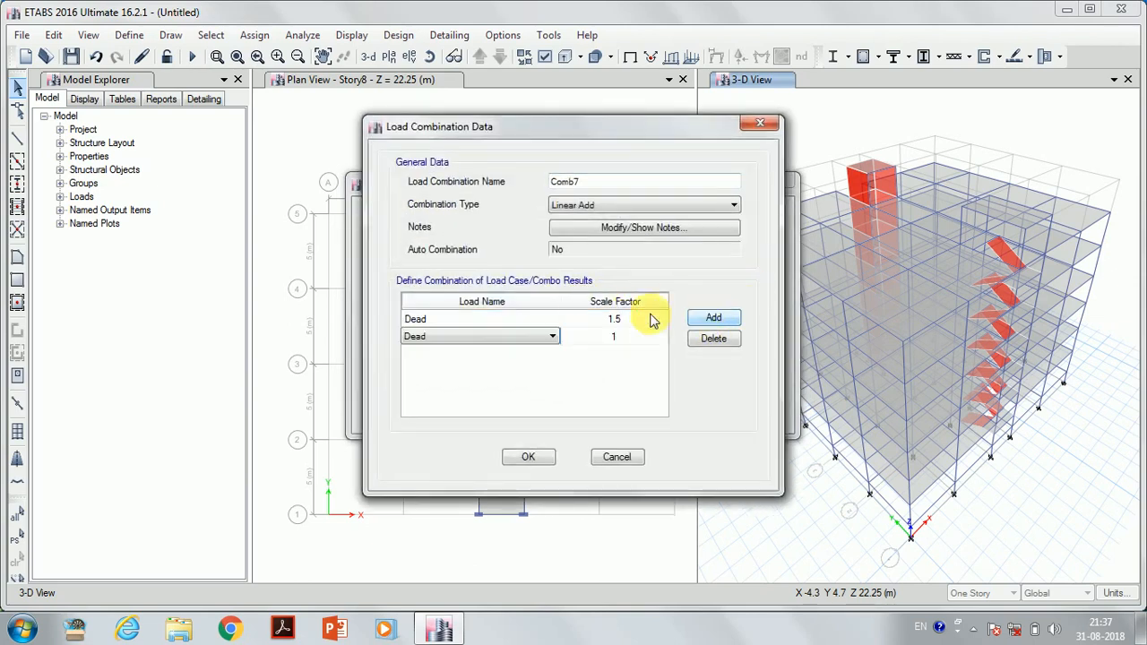
pyautogui.click(467, 337)
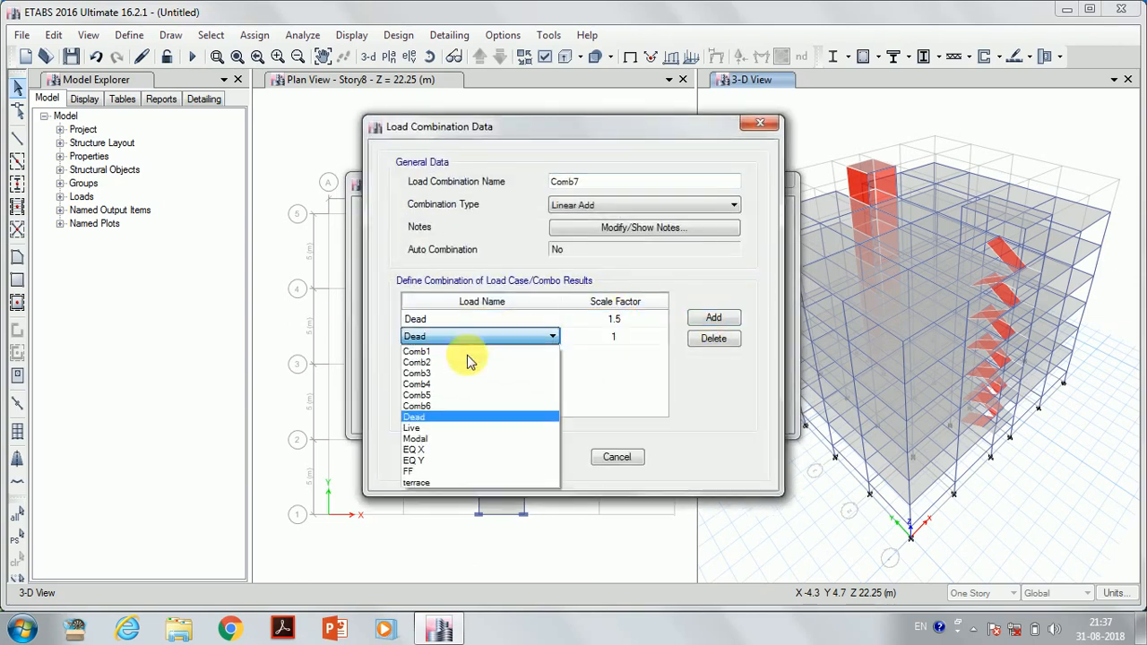
pyautogui.click(475, 449)
pyautogui.click(610, 341)
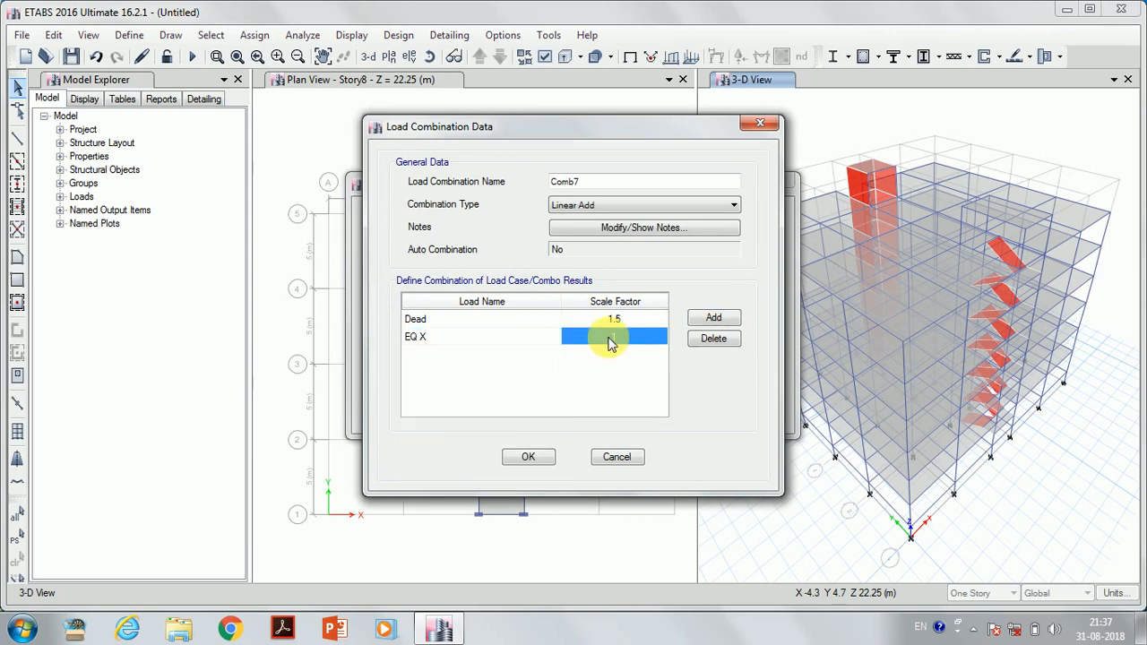
pyautogui.write('-1.5')
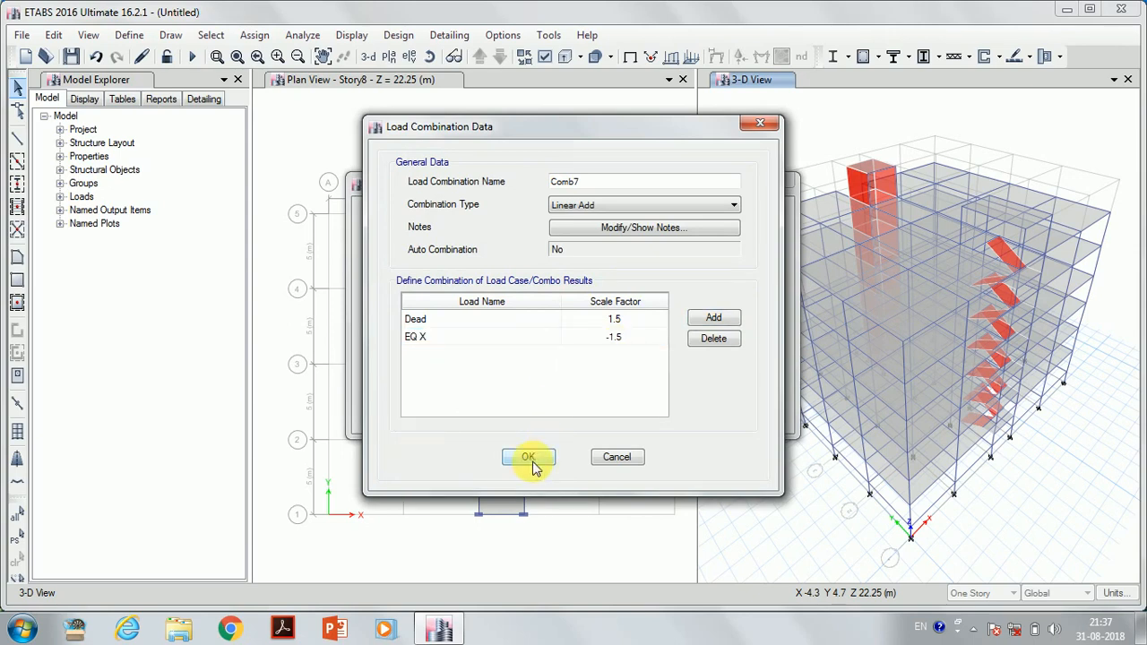
pyautogui.click(529, 458)
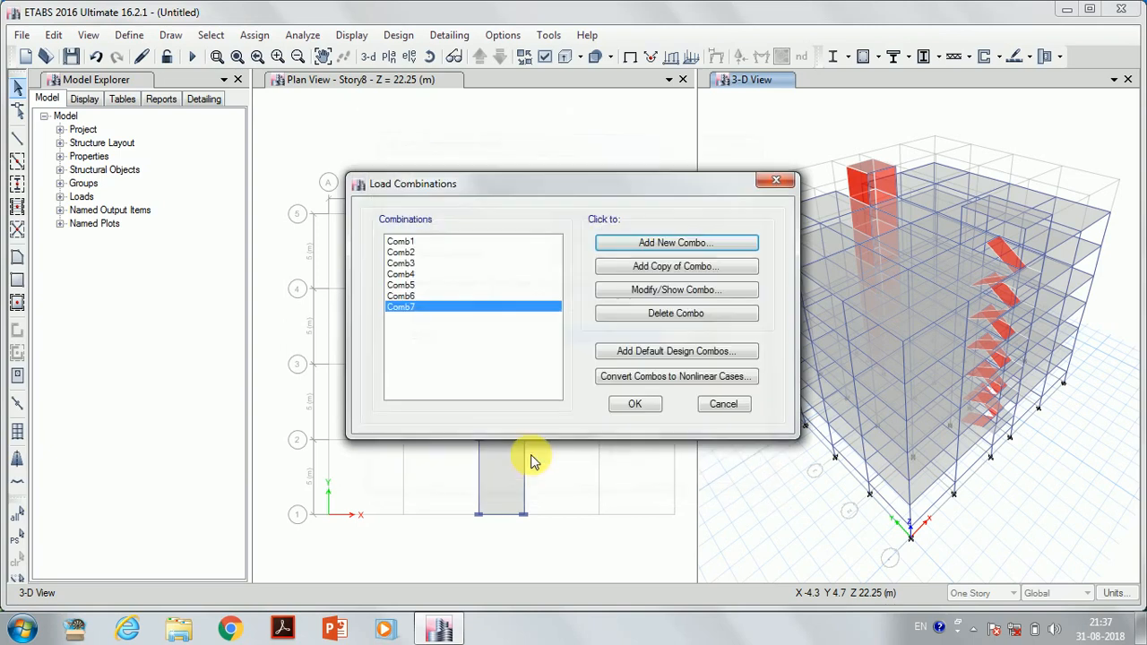
# Create an eighth load combination of Dead and EQ Y, each with a scale factor of 1.5
pyautogui.click(653, 239)
pyautogui.click(615, 321)
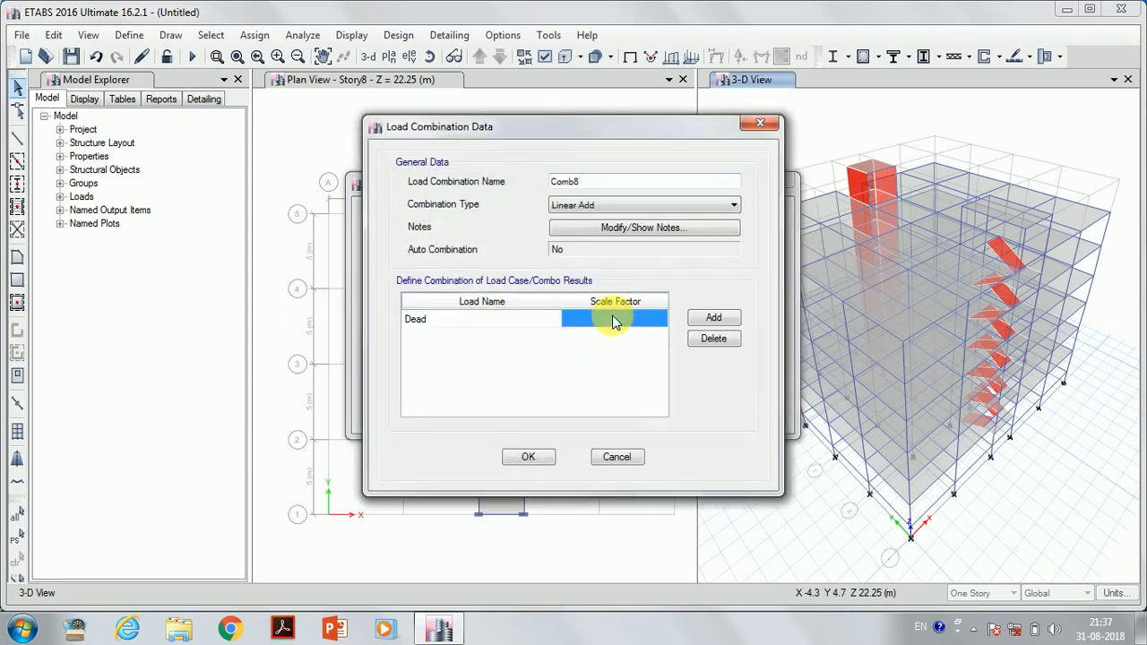
pyautogui.write('1.5')
pyautogui.click(704, 318)
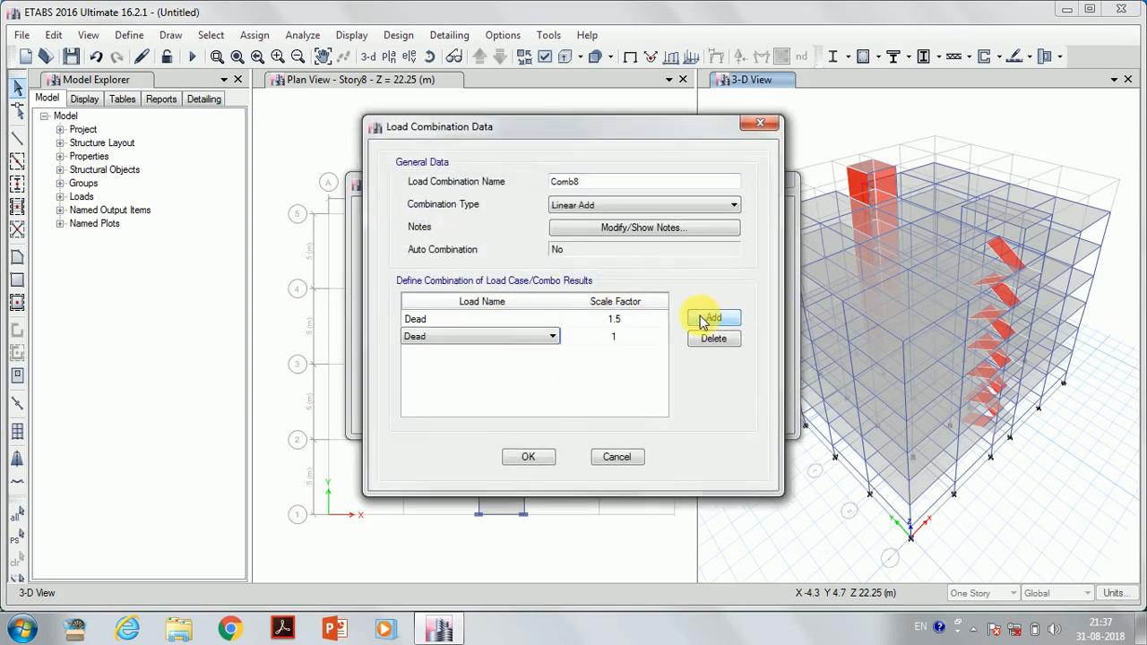
pyautogui.click(468, 338)
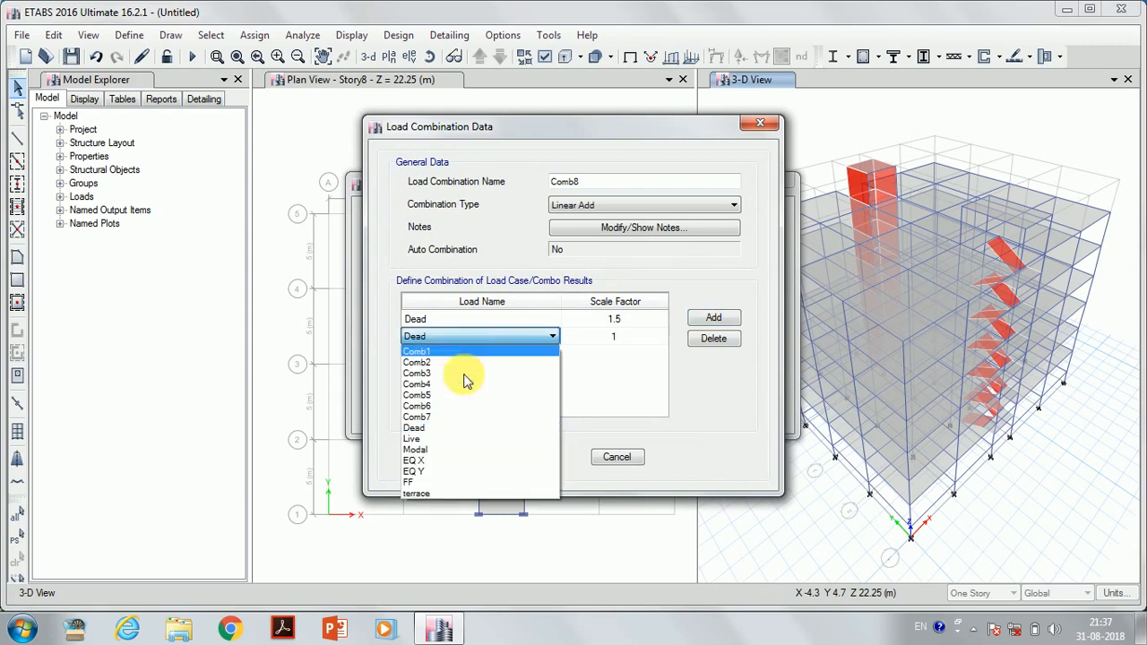
pyautogui.click(478, 471)
pyautogui.click(630, 338)
pyautogui.write('1.5')
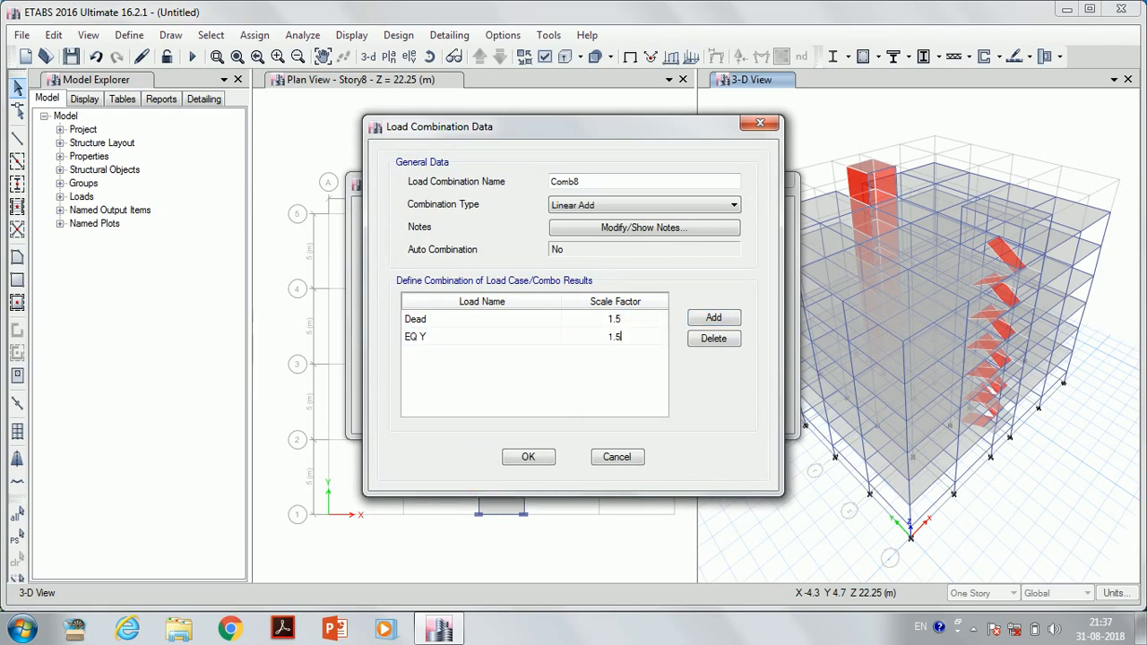
pyautogui.click(527, 458)
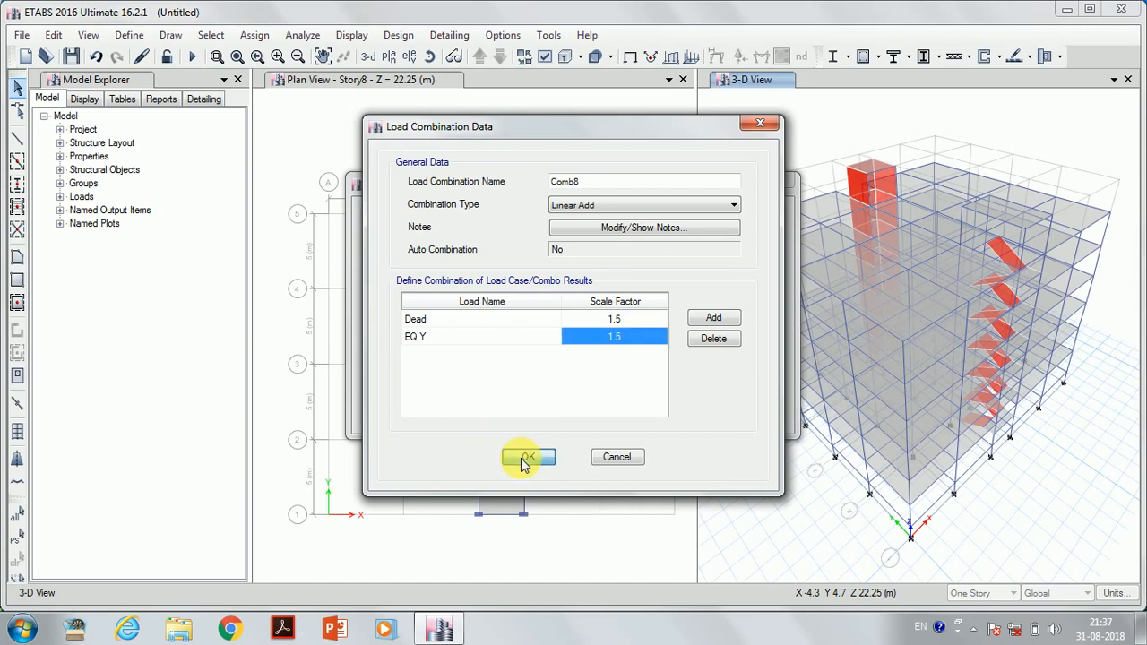
# Create a ninth load combination with Dead scaled by 1.5 and EQ Y scaled by -1.5
pyautogui.click(648, 243)
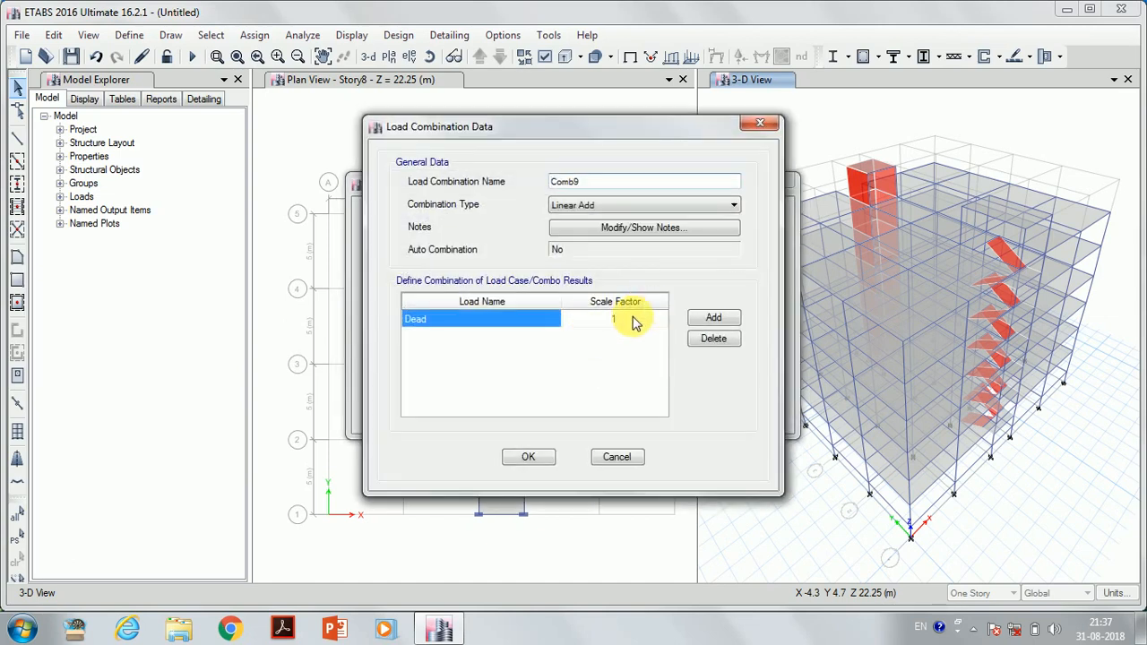
pyautogui.click(617, 319)
pyautogui.write('1.5')
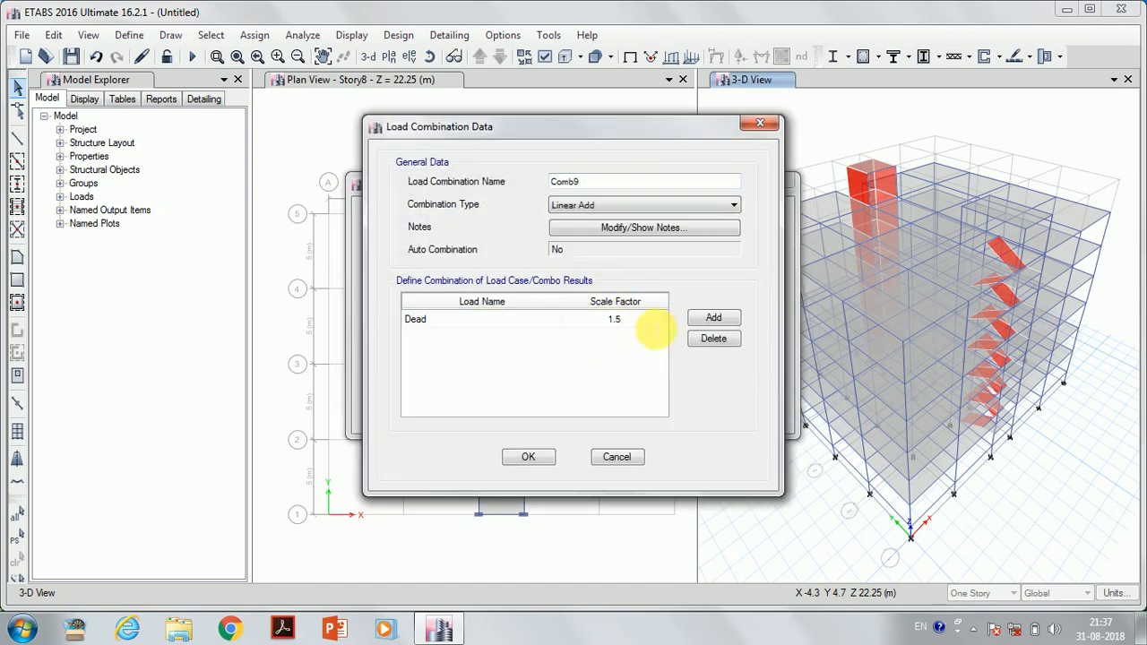
pyautogui.click(715, 319)
pyautogui.click(489, 338)
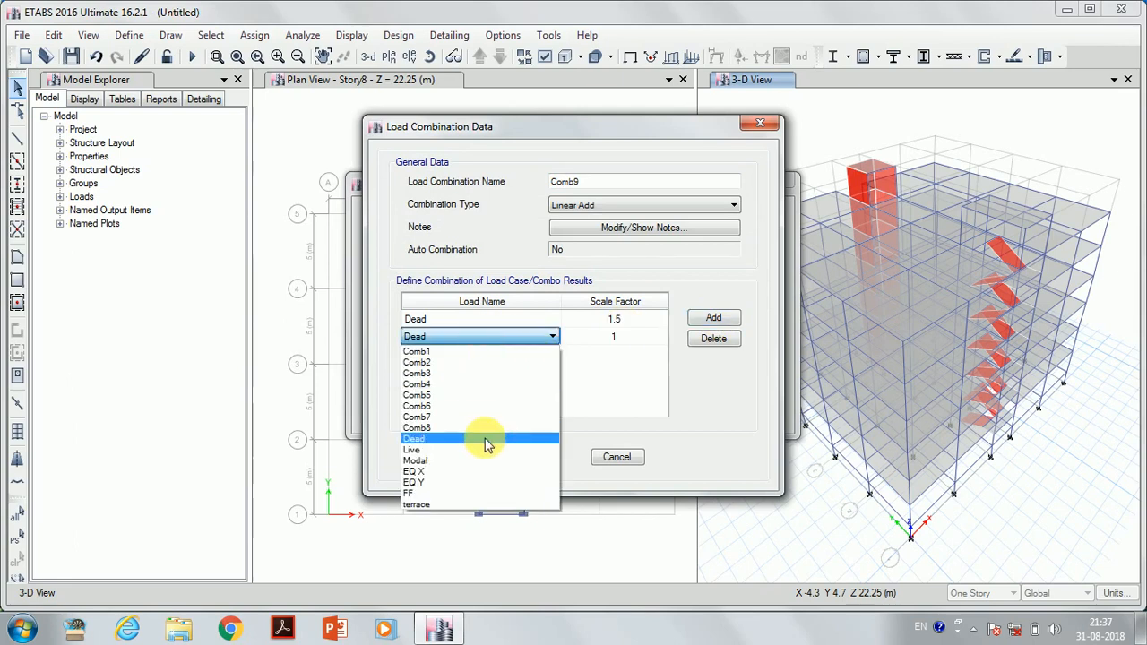
pyautogui.click(492, 484)
pyautogui.click(615, 336)
pyautogui.write('-')
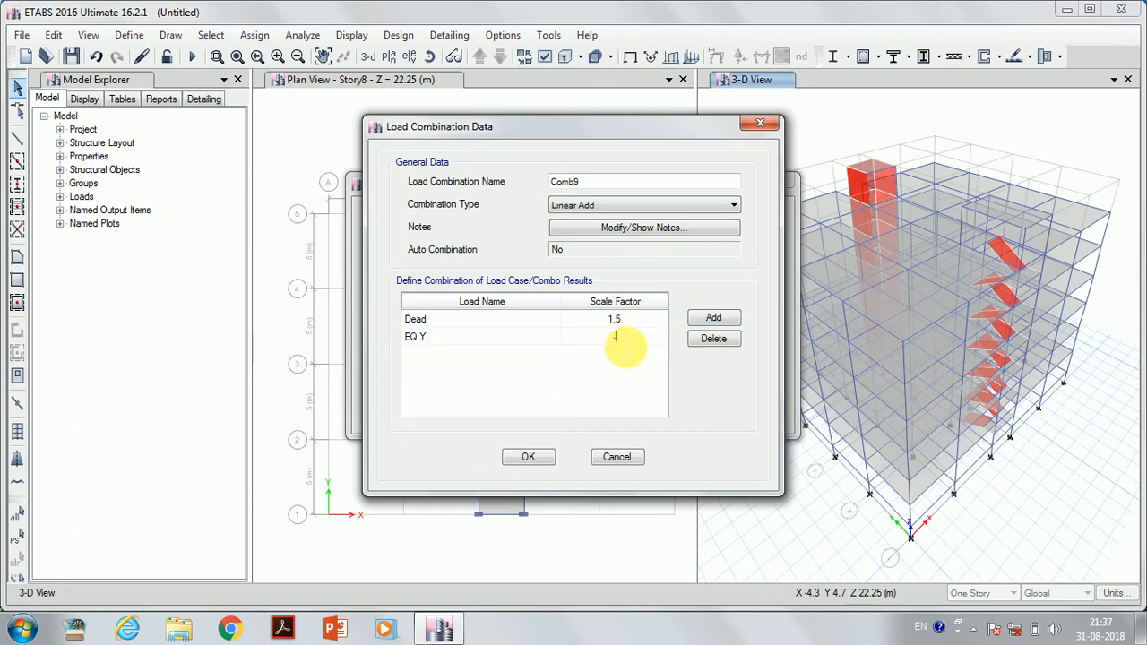
pyautogui.write('1.5')
pyautogui.click(527, 462)
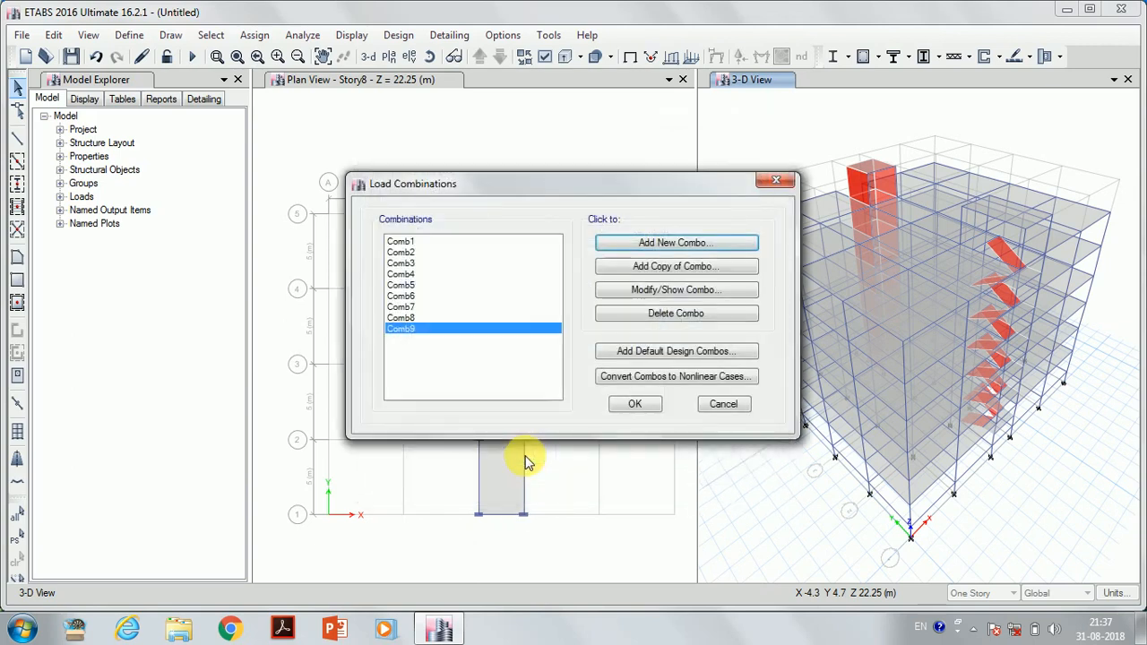
# Start a new linear-add load combination named Combination containing Comb1, Comb2 and Comb3, each with a scale factor of 1
pyautogui.click(653, 244)
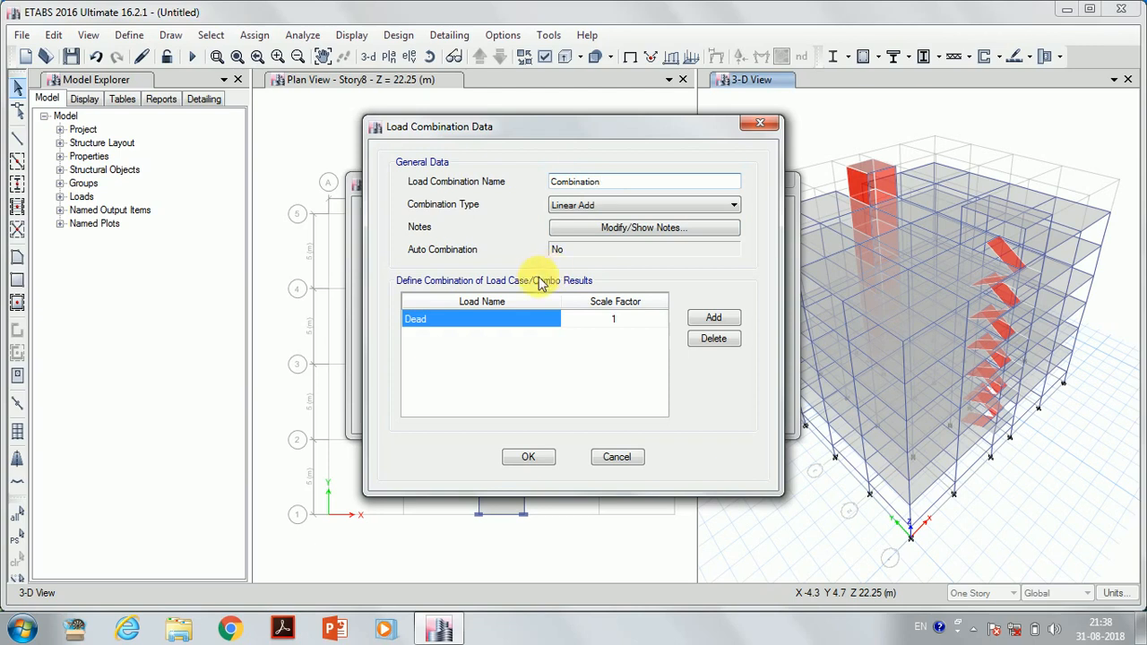
pyautogui.click(468, 321)
pyautogui.click(471, 319)
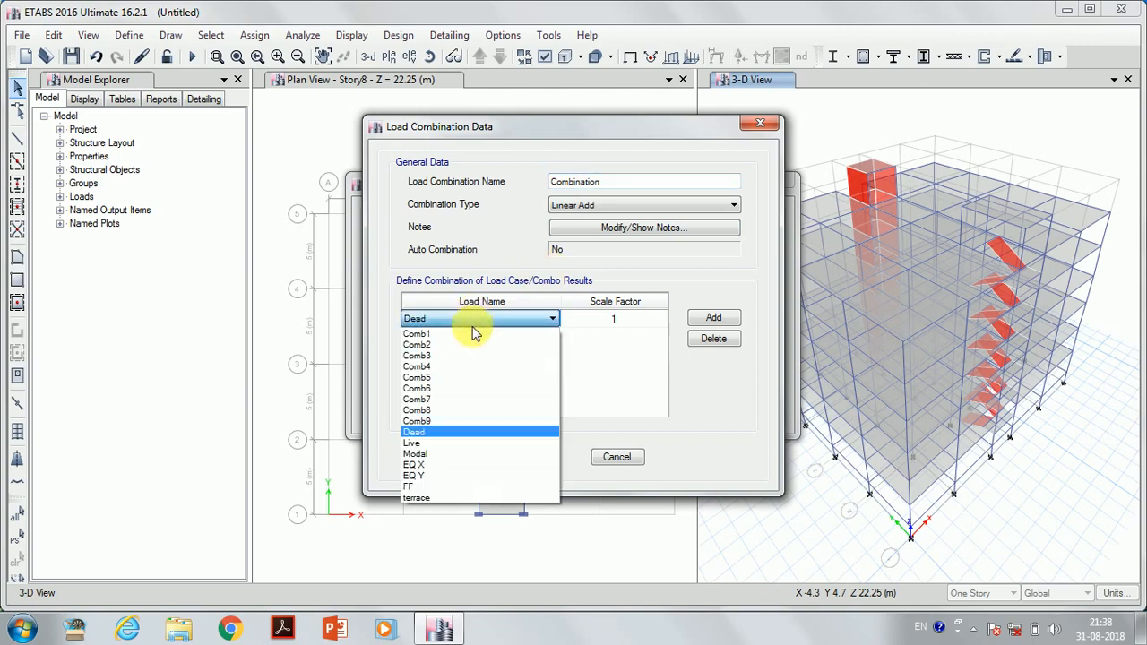
pyautogui.click(475, 333)
pyautogui.click(707, 319)
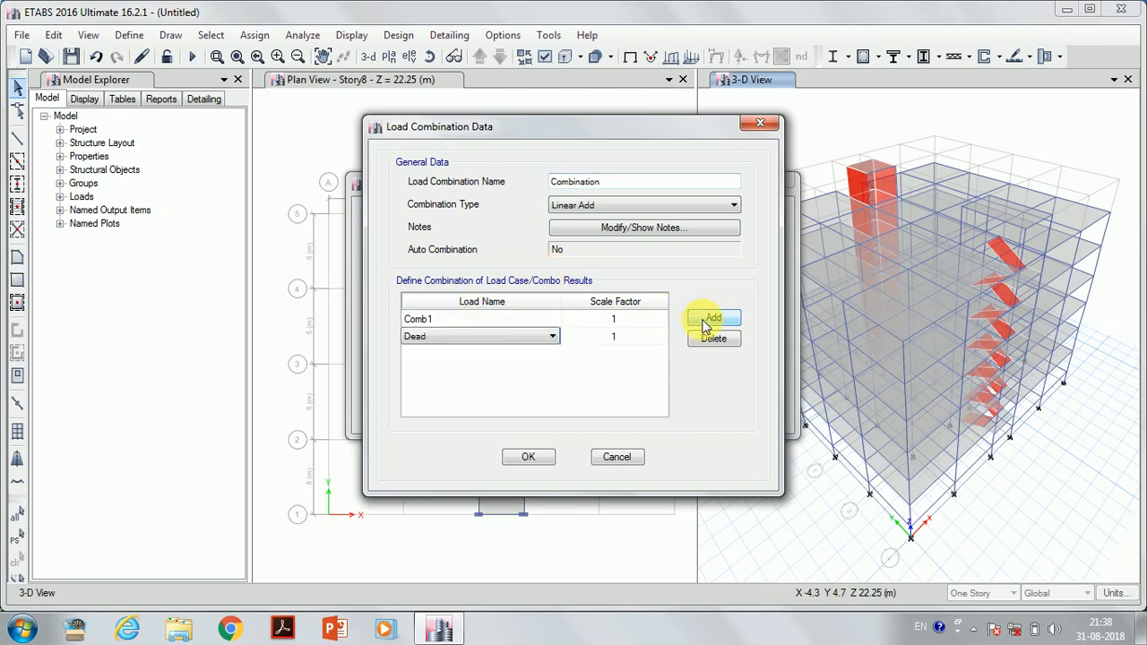
pyautogui.click(465, 336)
pyautogui.click(461, 362)
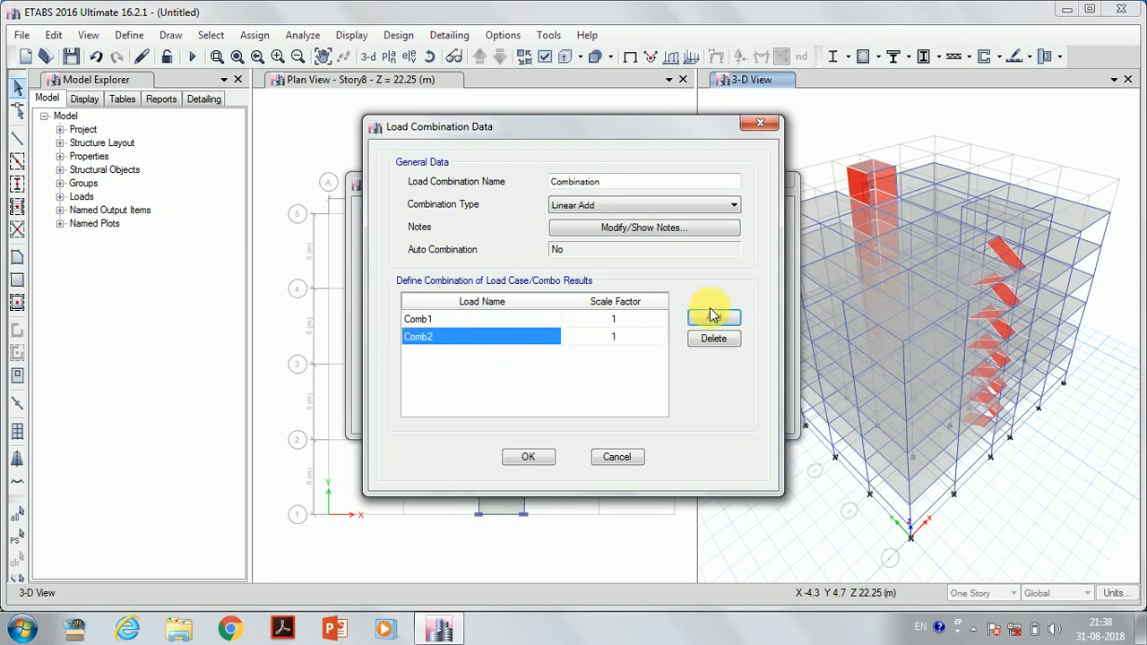
pyautogui.click(715, 320)
pyautogui.click(475, 357)
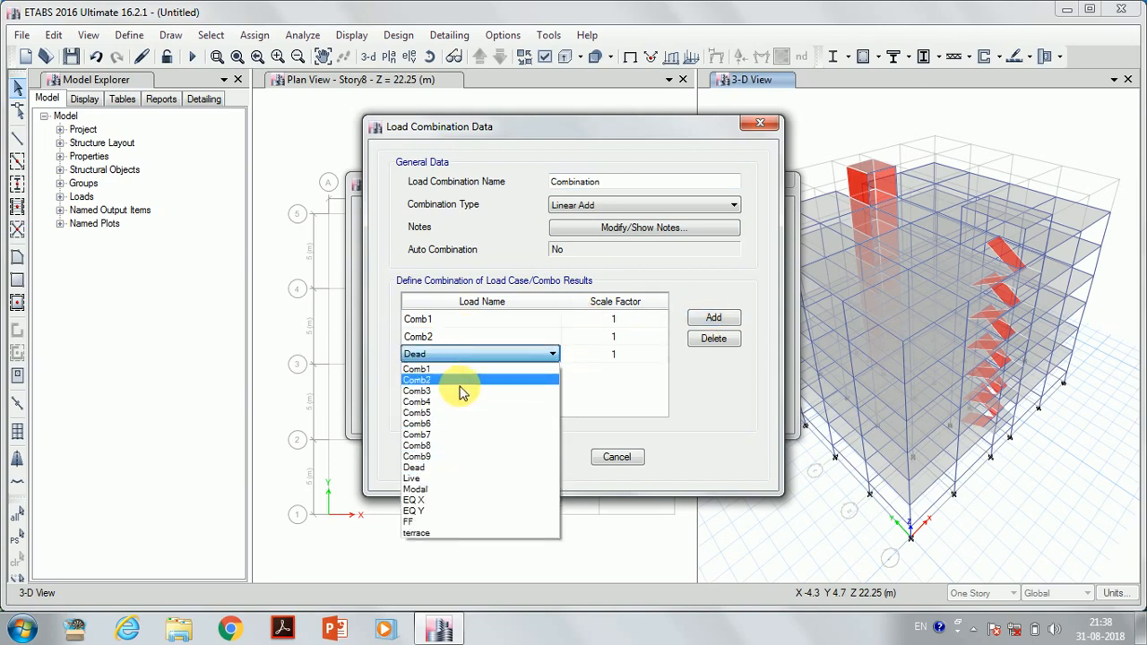
pyautogui.click(460, 389)
# Add Comb4, Comb5 and Comb6 to the load combination named Combination, each with a scale factor of 1
pyautogui.click(714, 319)
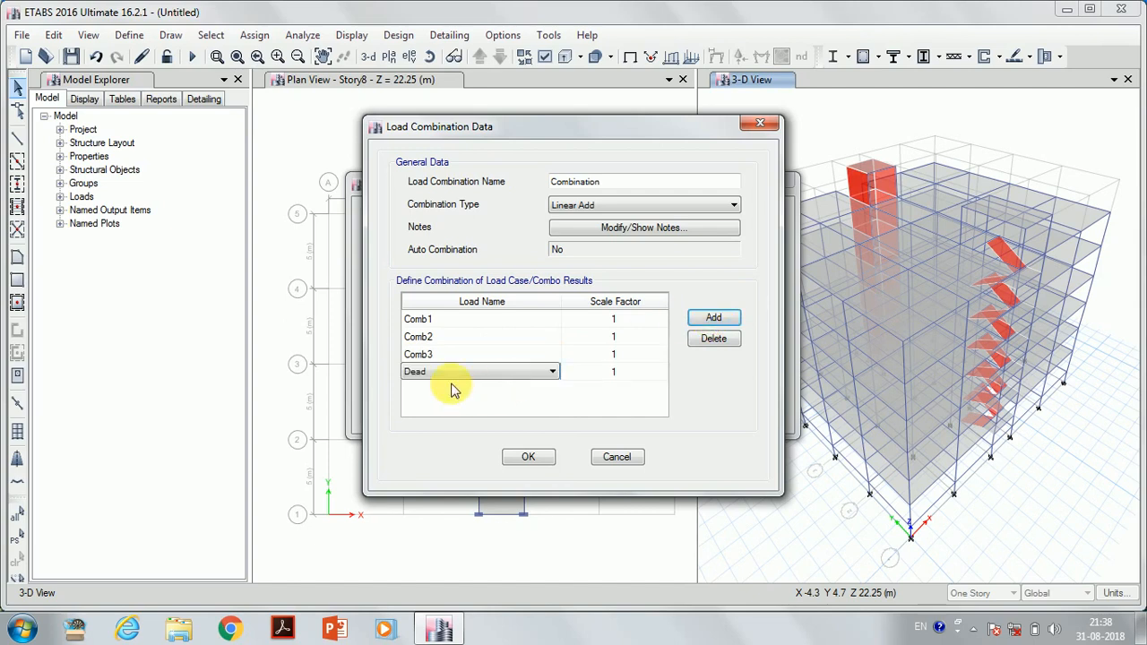
pyautogui.click(456, 372)
pyautogui.click(455, 421)
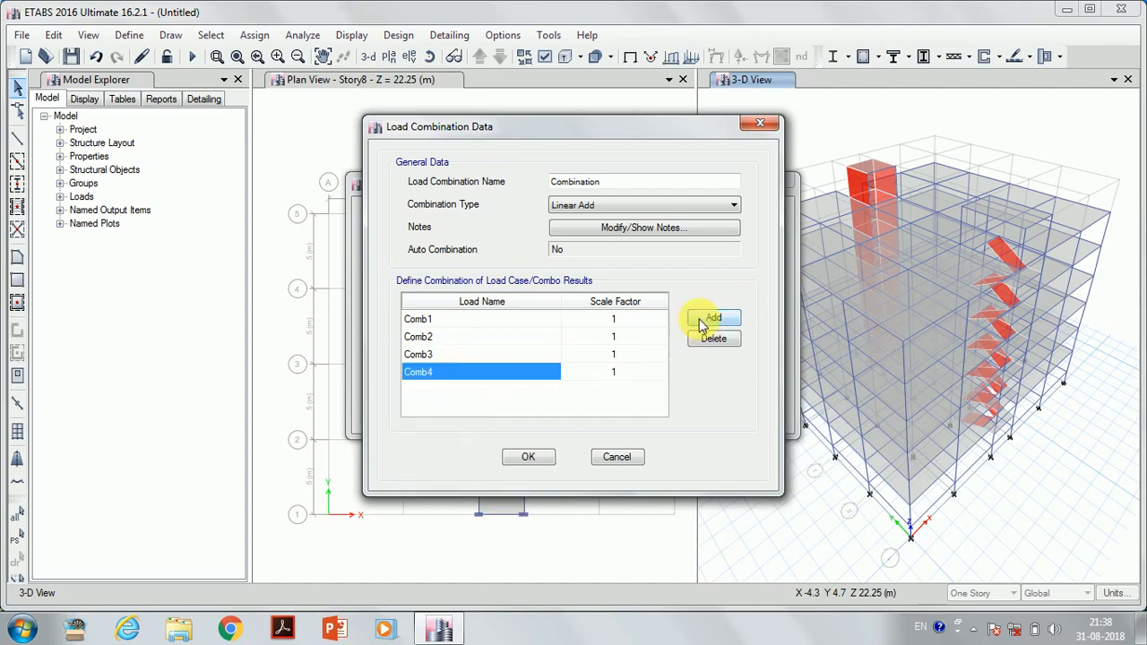
pyautogui.click(711, 319)
pyautogui.click(456, 389)
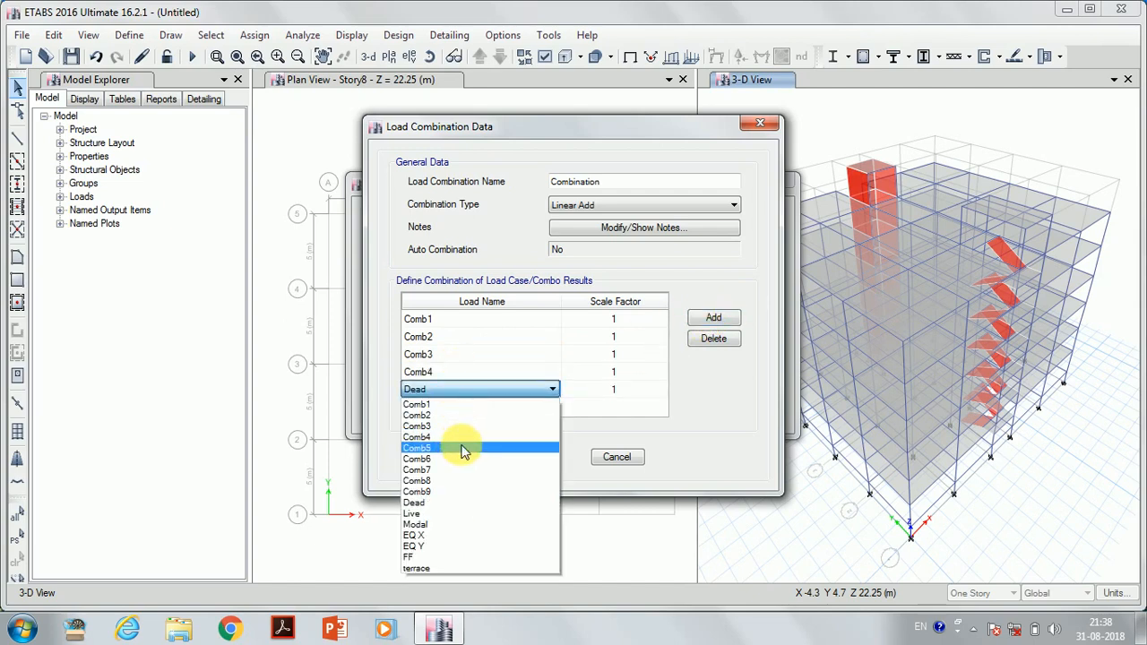
pyautogui.click(462, 448)
pyautogui.click(704, 318)
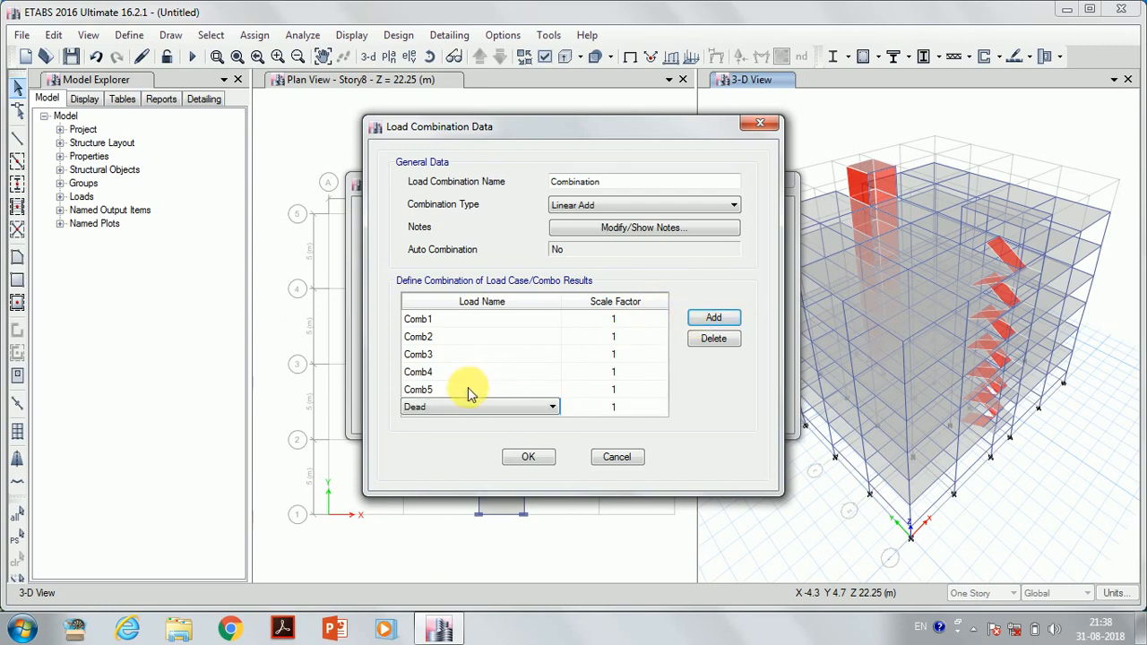
pyautogui.click(452, 408)
pyautogui.click(463, 475)
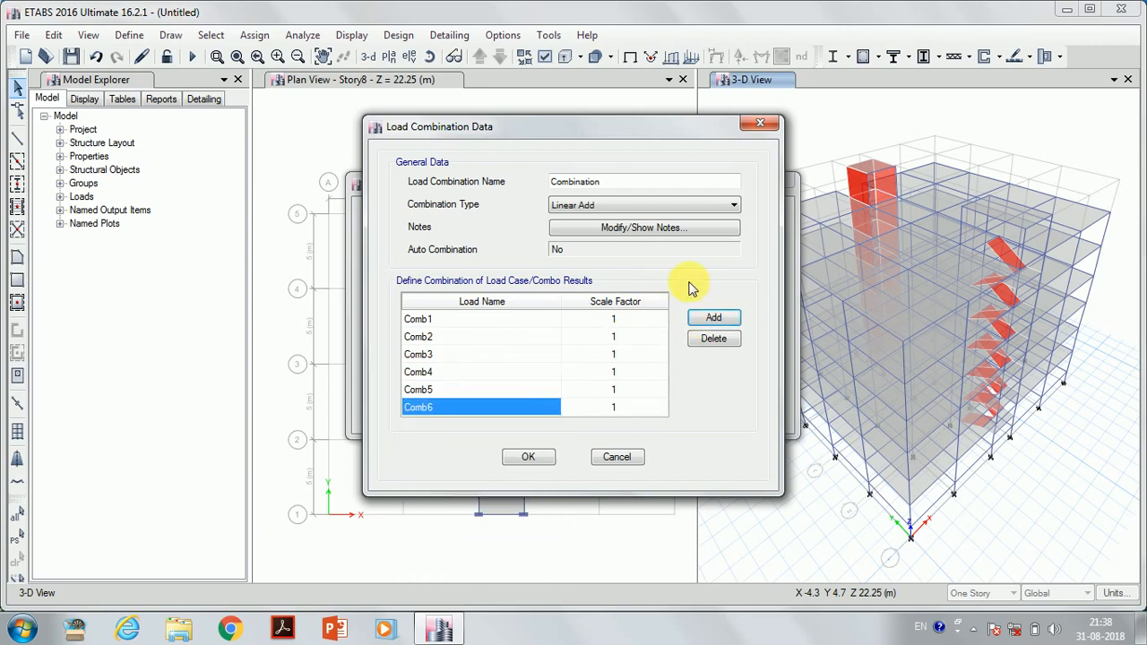
# Add Comb8, Comb7 and Comb9 with a scale factor of 1 to the load combination named Combination and accept all load combinations
pyautogui.click(712, 320)
pyautogui.click(440, 407)
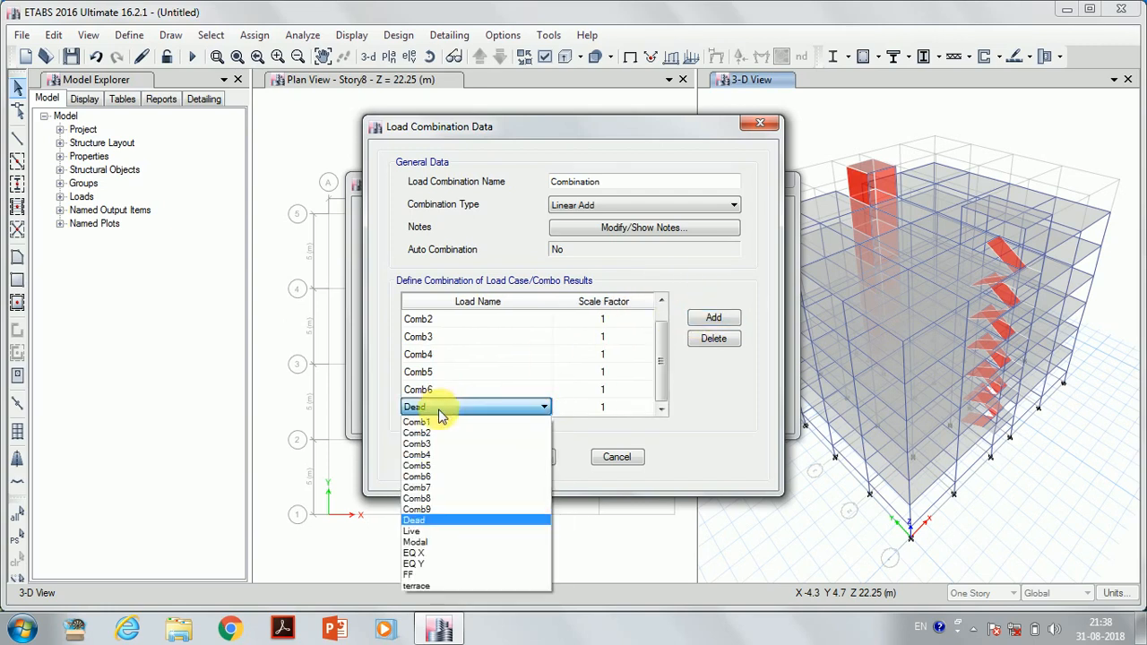
pyautogui.click(457, 491)
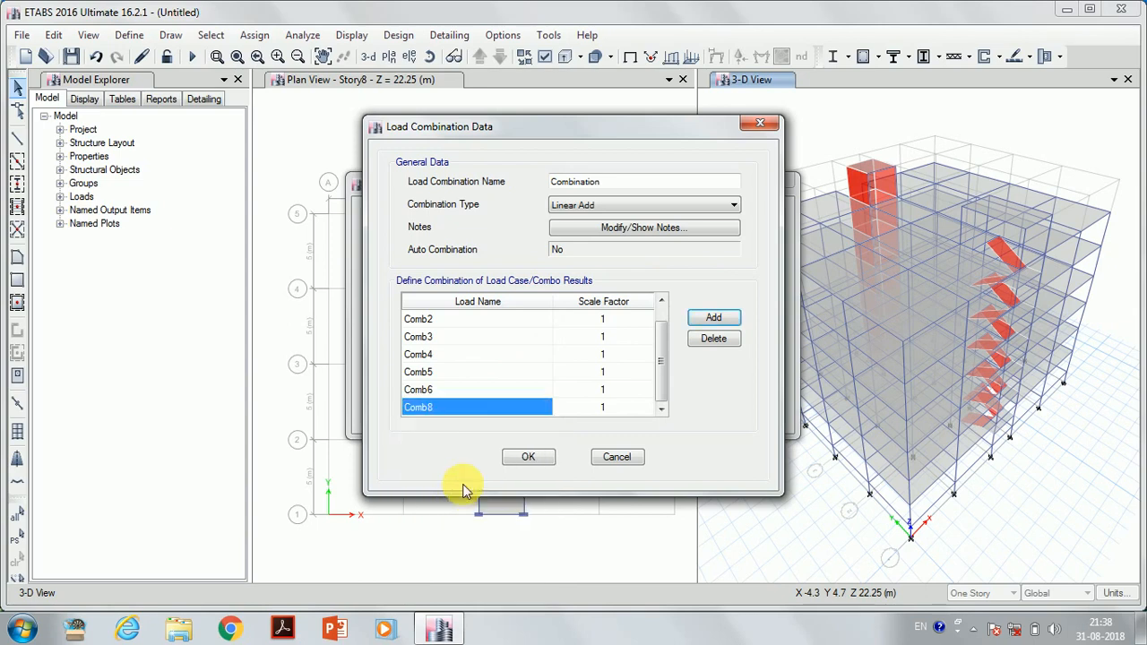
pyautogui.click(713, 320)
pyautogui.click(439, 408)
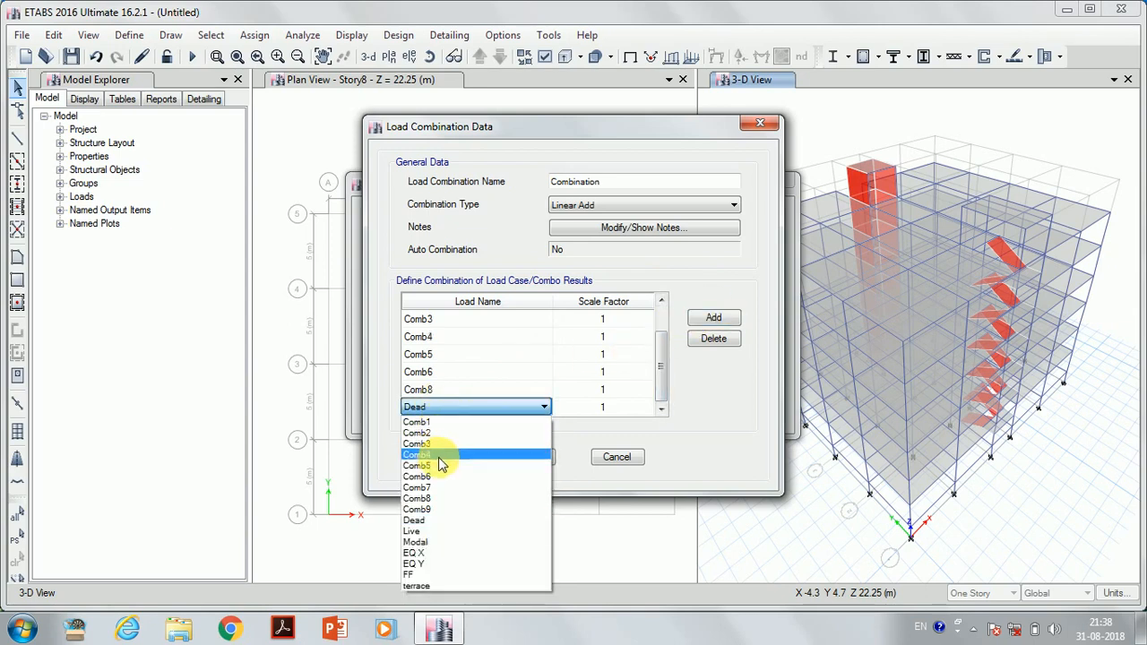
pyautogui.click(451, 488)
pyautogui.click(713, 319)
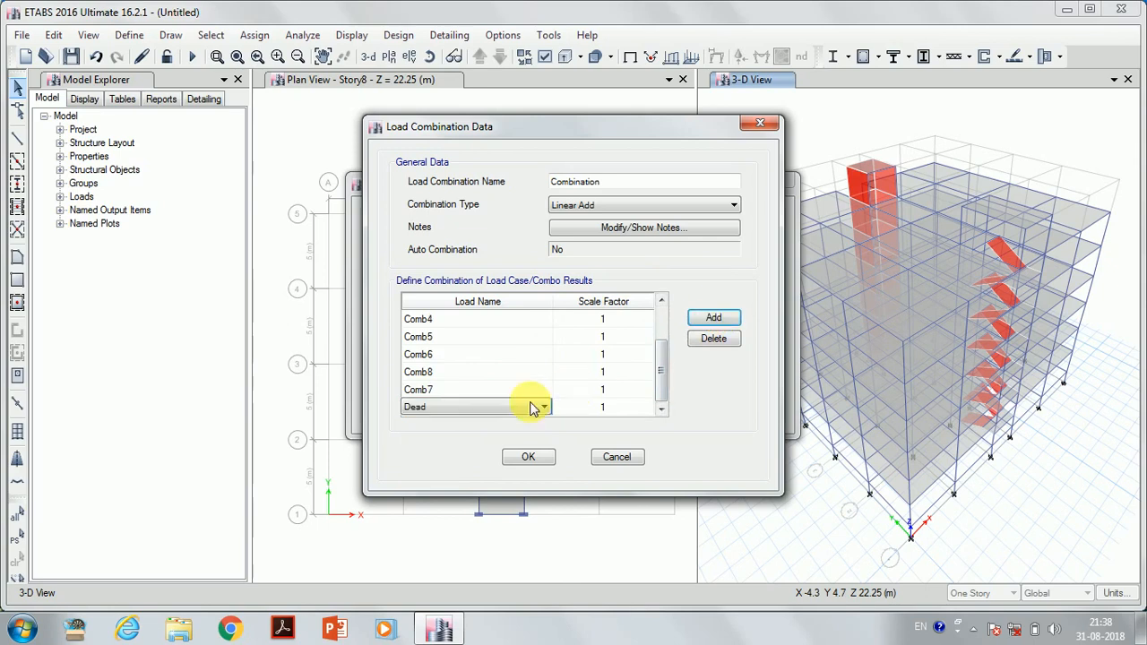
pyautogui.click(469, 409)
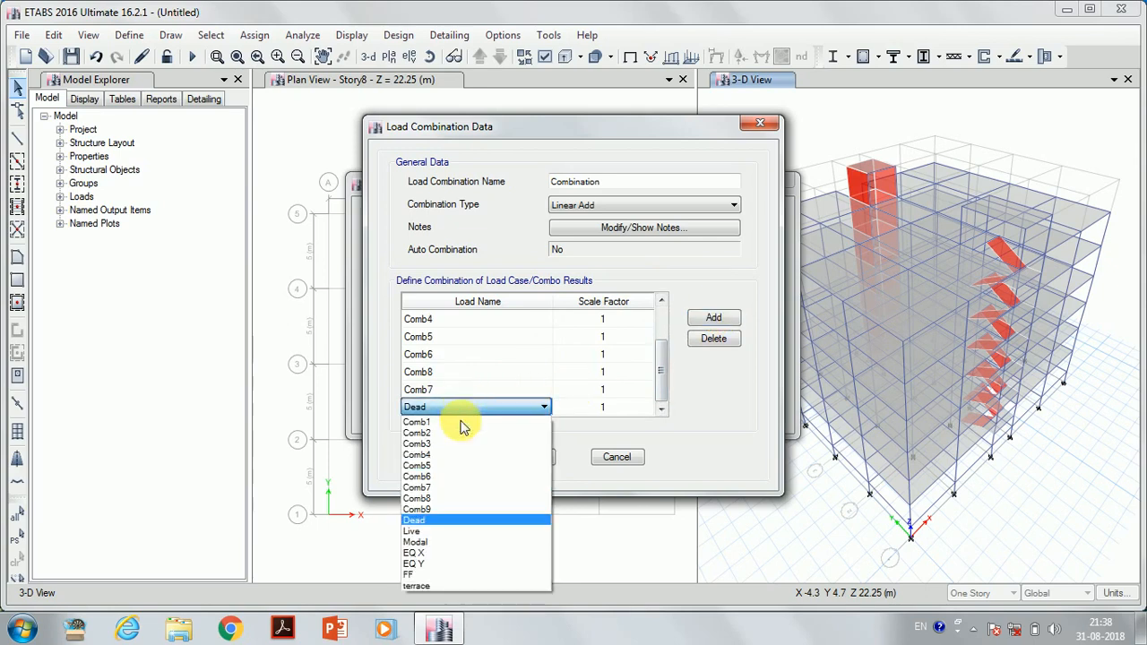
pyautogui.click(472, 511)
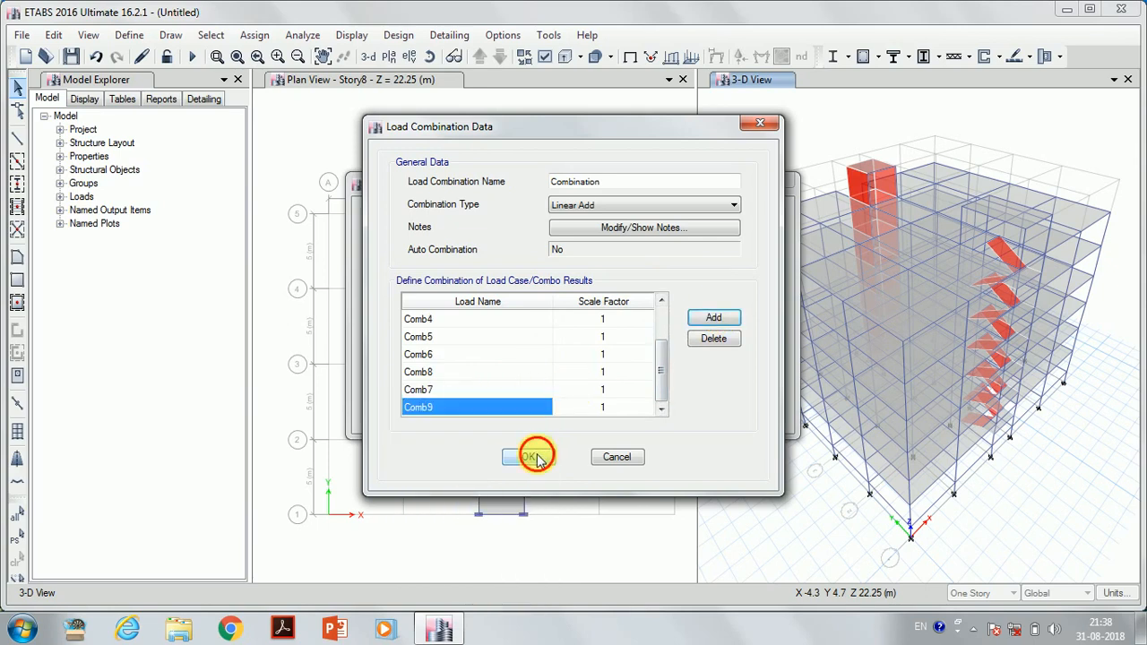
pyautogui.click(535, 457)
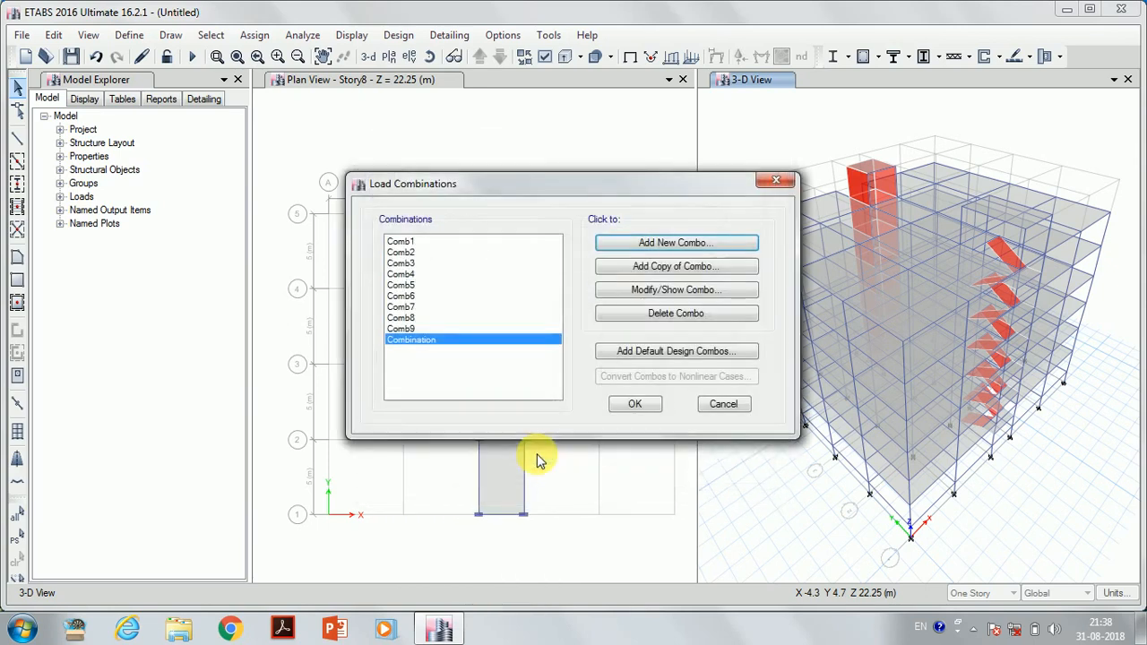
pyautogui.click(636, 405)
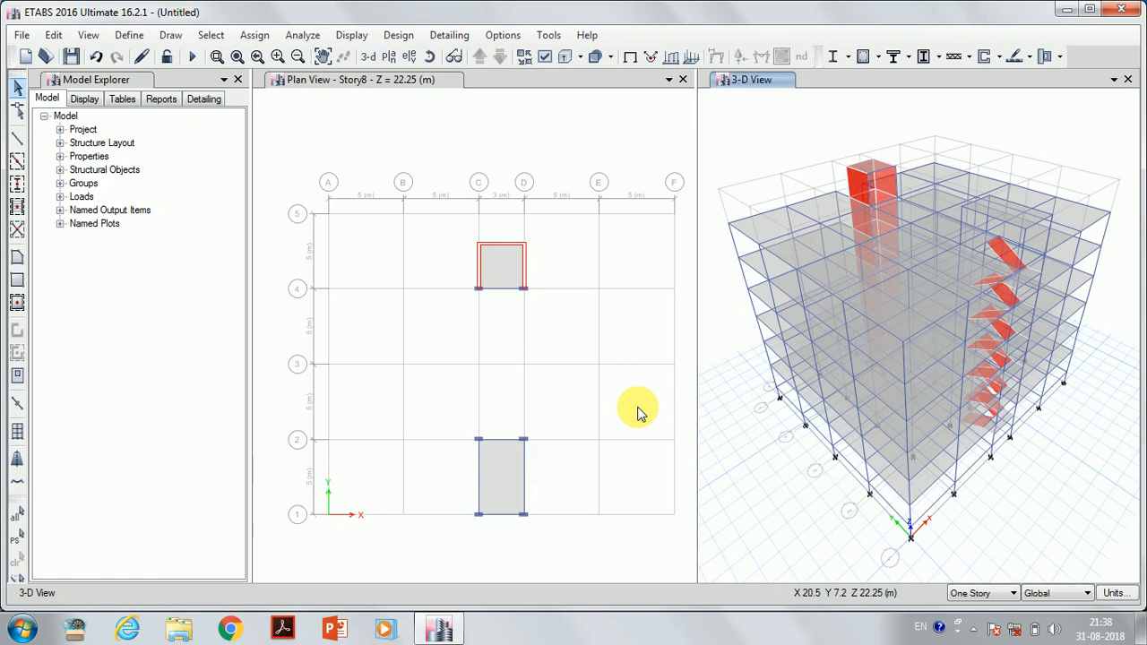
# Set mass source MsSrc1 to use only specified load patterns, without element self mass or additional mass, and add Dead with multiplier 1
pyautogui.click(134, 37)
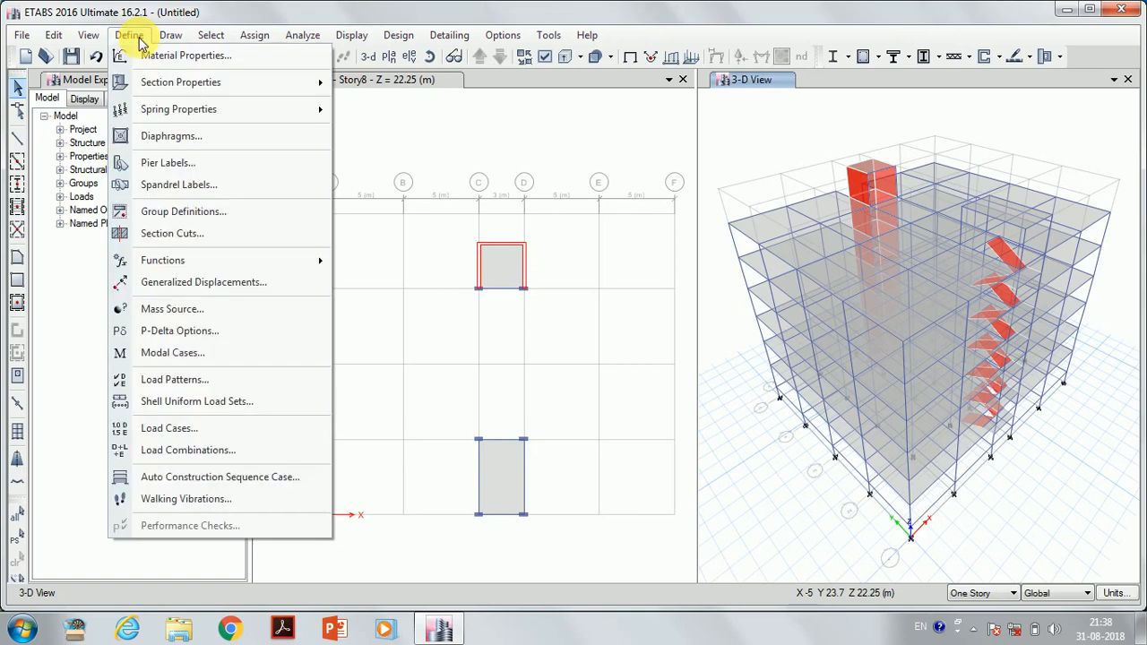
pyautogui.click(172, 309)
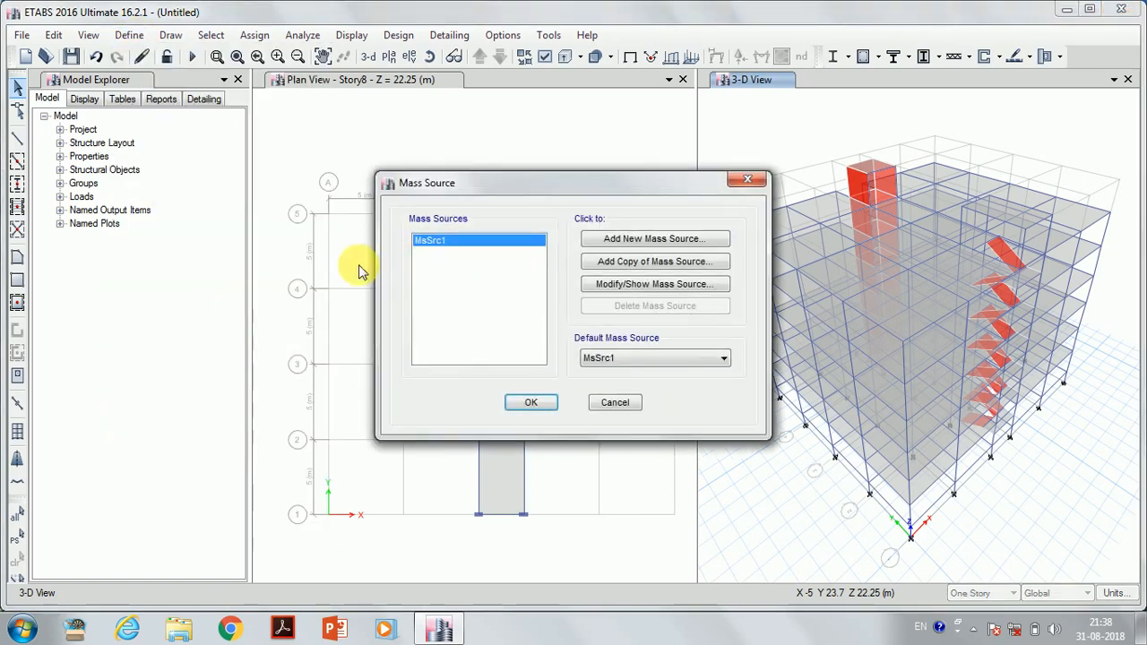
pyautogui.click(653, 284)
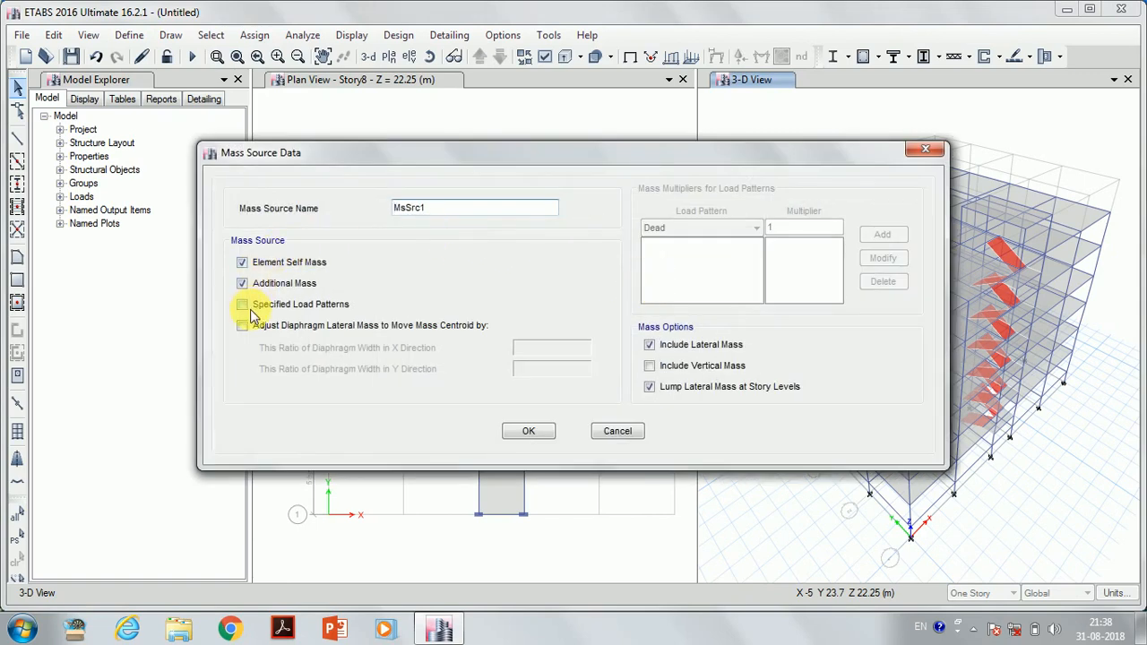
pyautogui.click(243, 305)
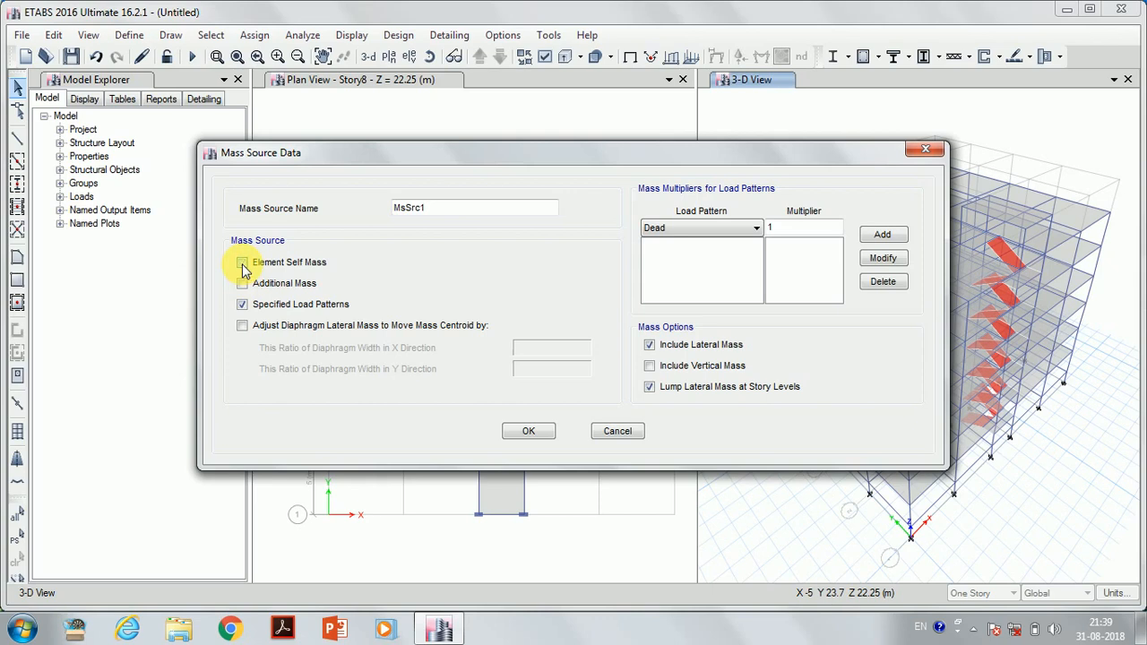
pyautogui.click(882, 235)
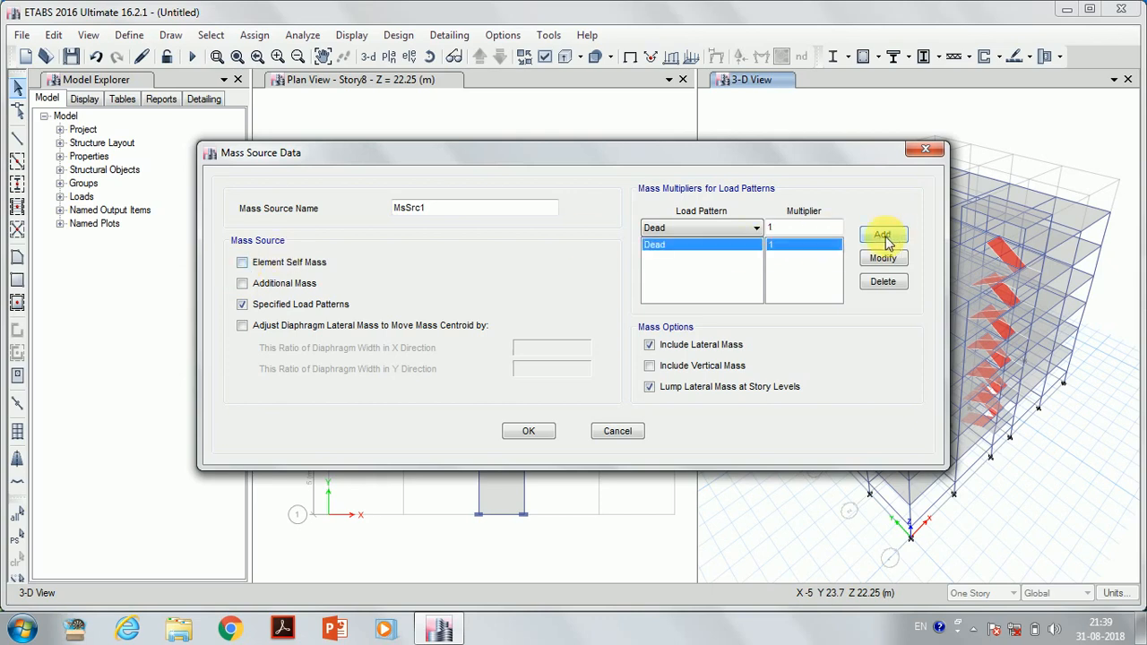
# Add the Live load pattern to mass source MsSrc1 with a multiplier of 0.25 and accept the mass source definition
pyautogui.click(714, 235)
pyautogui.click(711, 253)
pyautogui.click(776, 229)
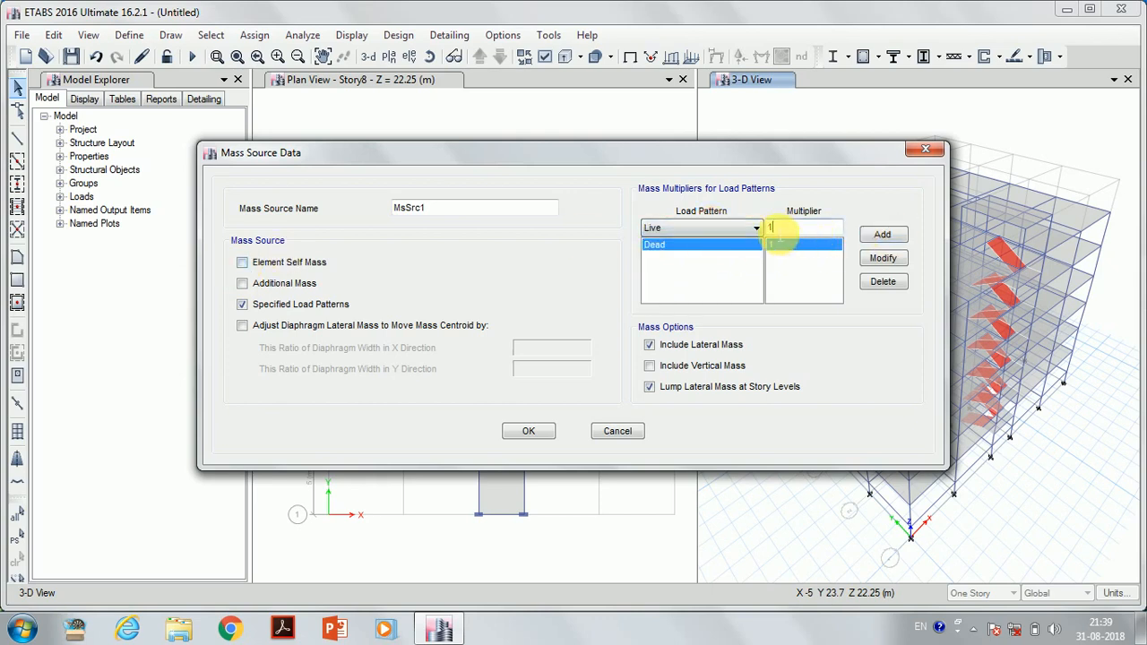
pyautogui.moveTo(779, 233); pyautogui.dragTo(745, 228)
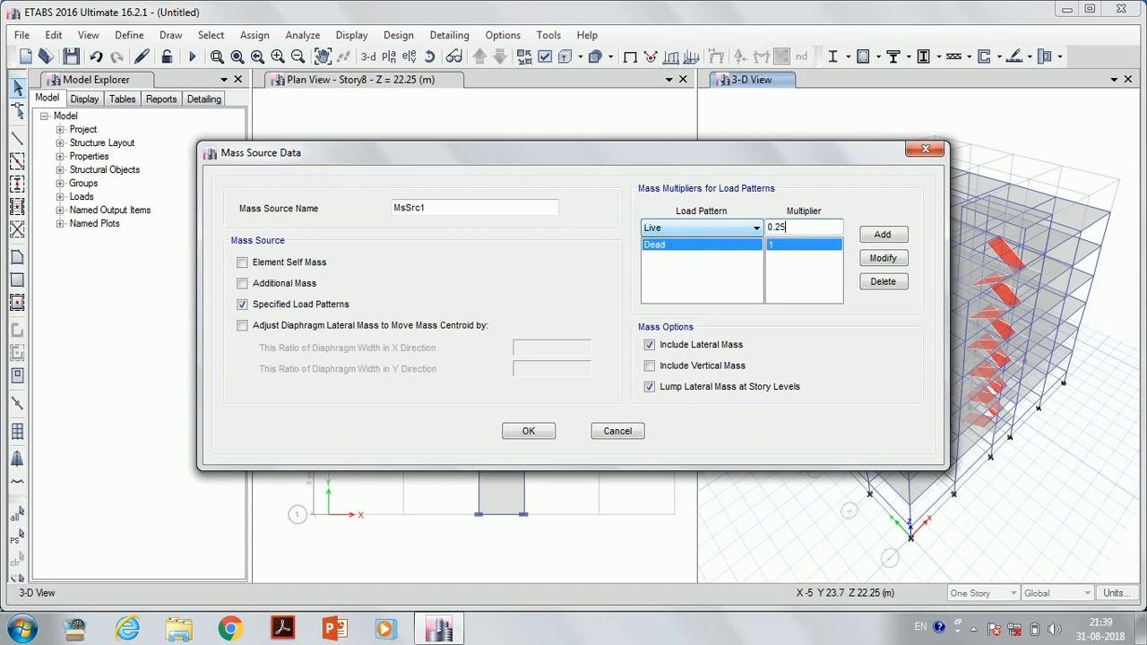
pyautogui.click(883, 235)
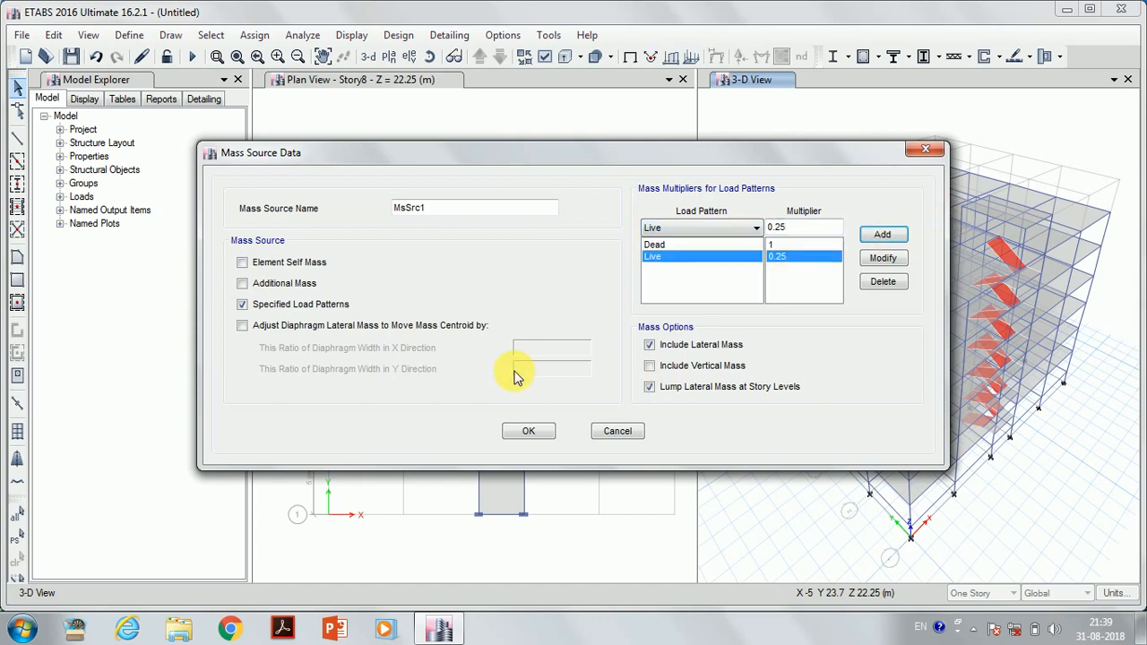
pyautogui.click(527, 432)
pyautogui.click(532, 403)
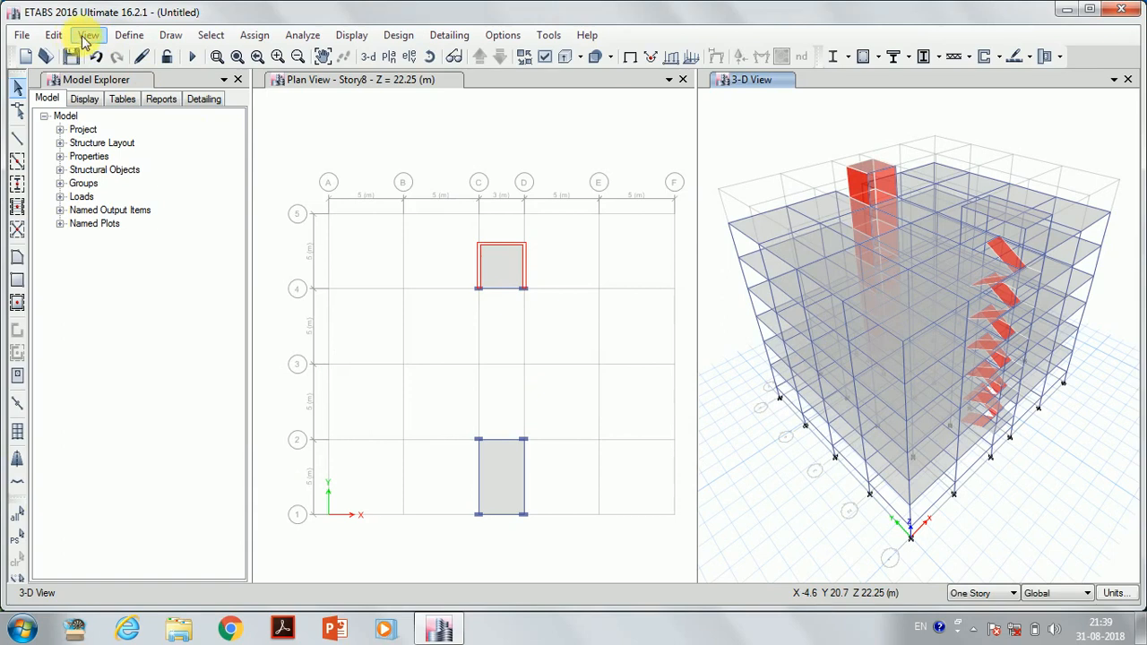
# Open the Modal case, keep the Eigen subtype, and set its preset P-Delta method to non-iterative based on mass
pyautogui.click(128, 36)
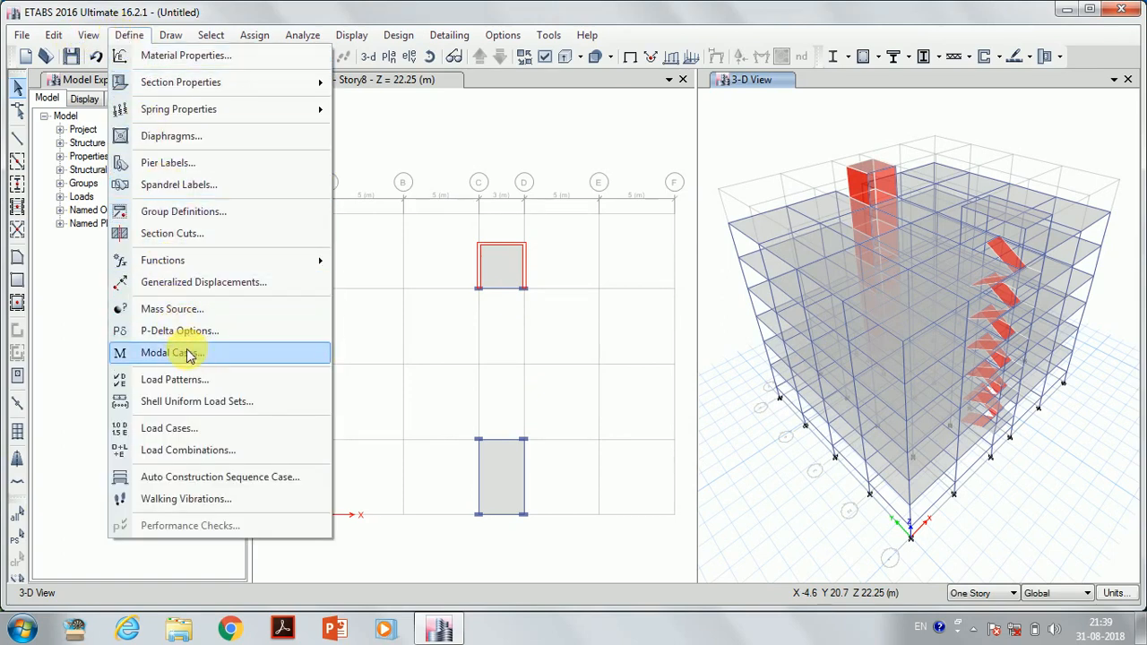
pyautogui.click(213, 357)
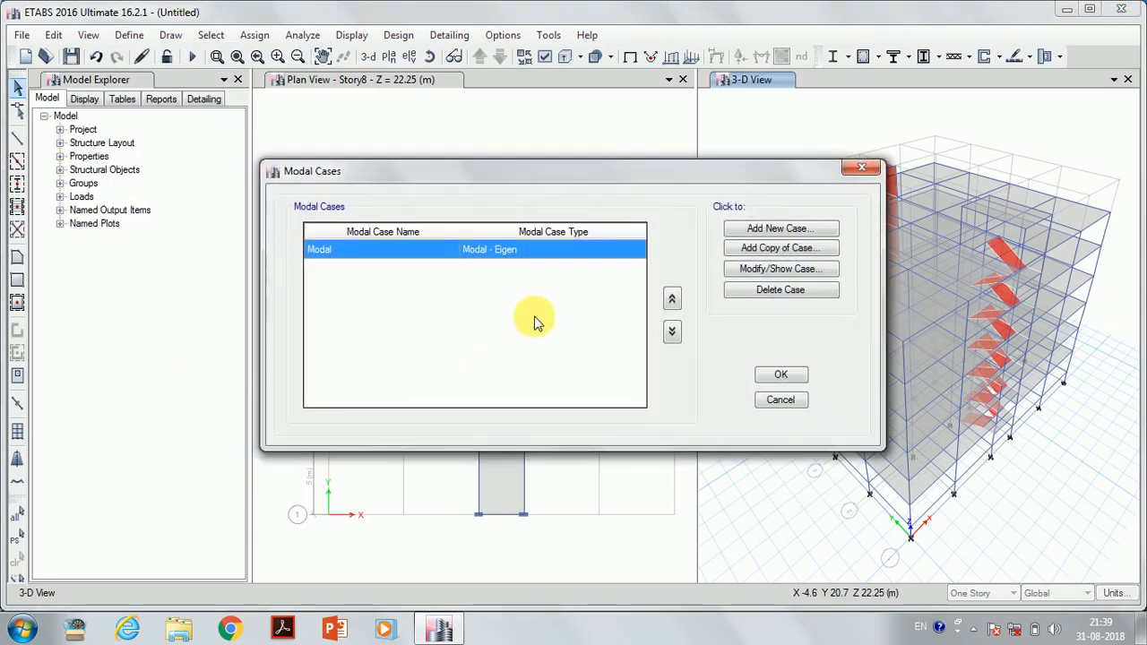
pyautogui.click(780, 269)
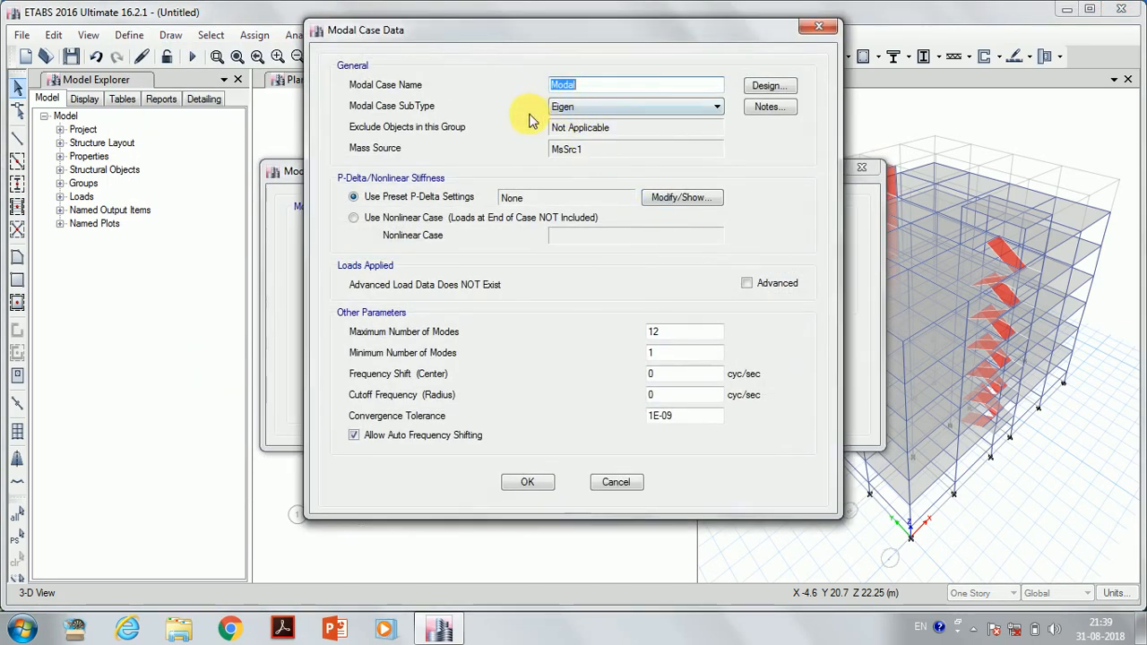
pyautogui.click(604, 106)
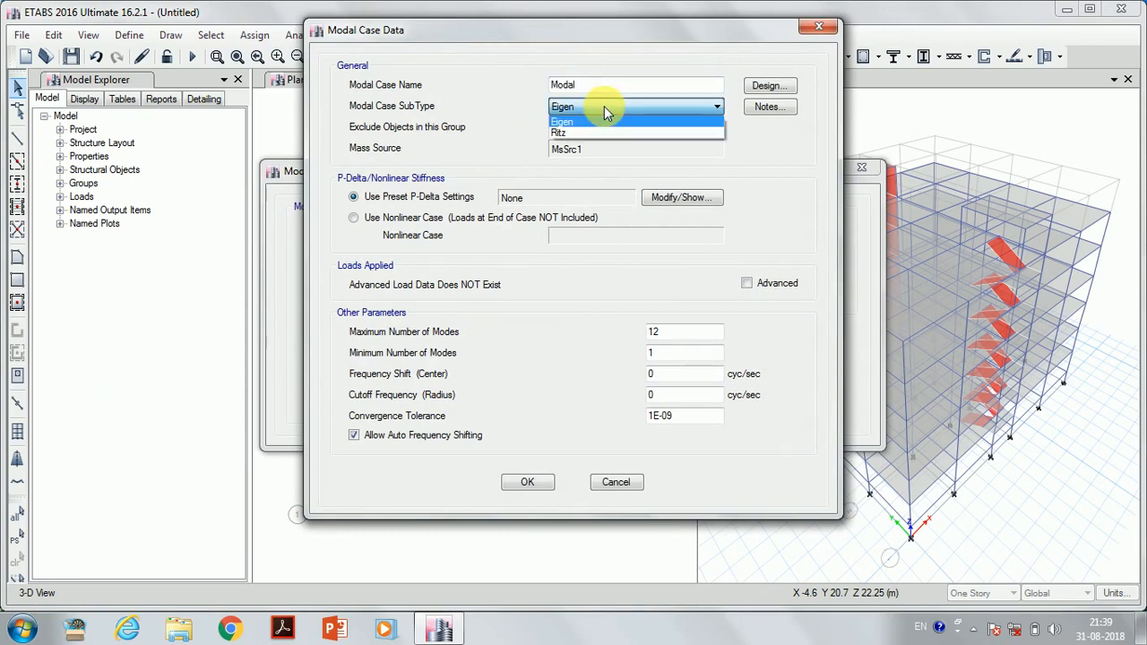
pyautogui.click(604, 106)
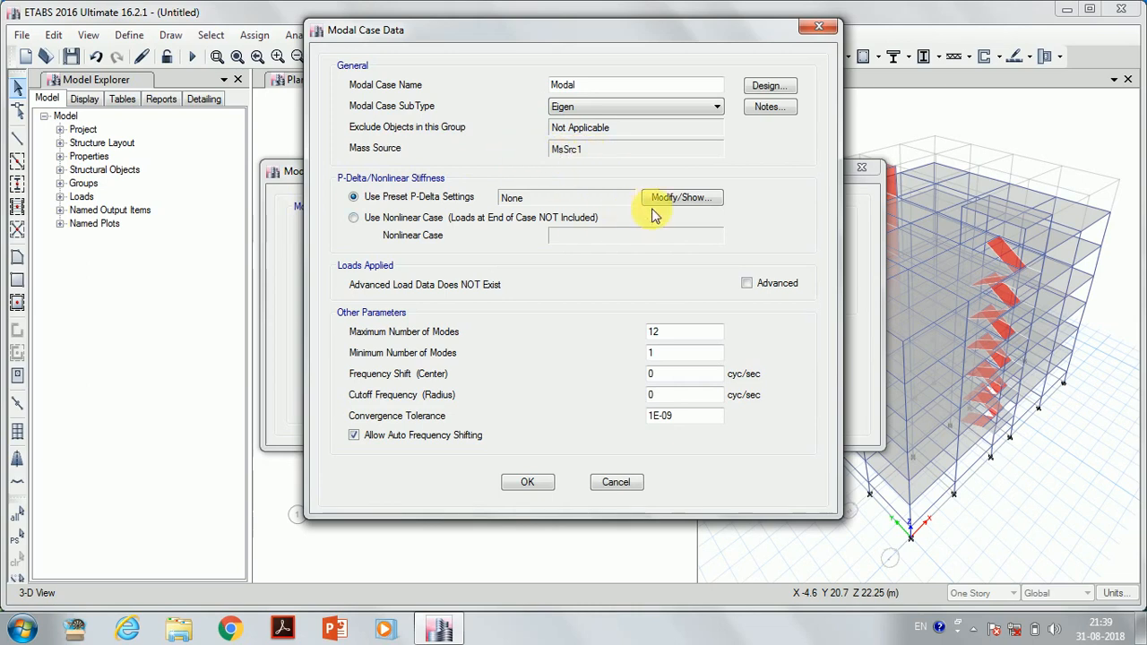
pyautogui.click(684, 199)
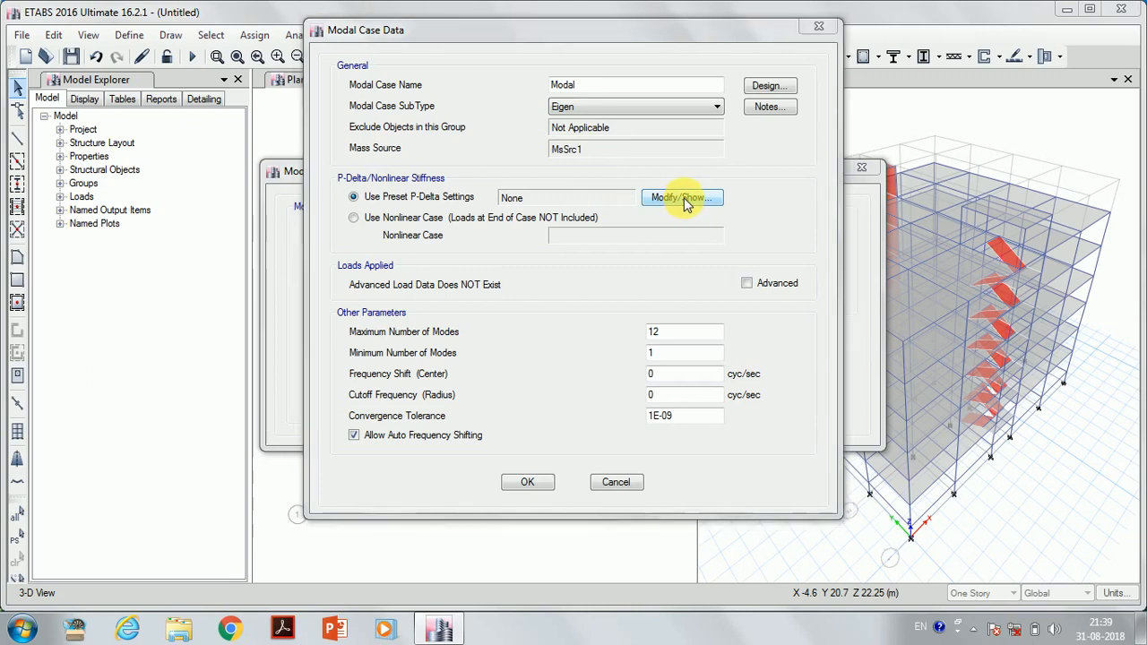
pyautogui.click(462, 210)
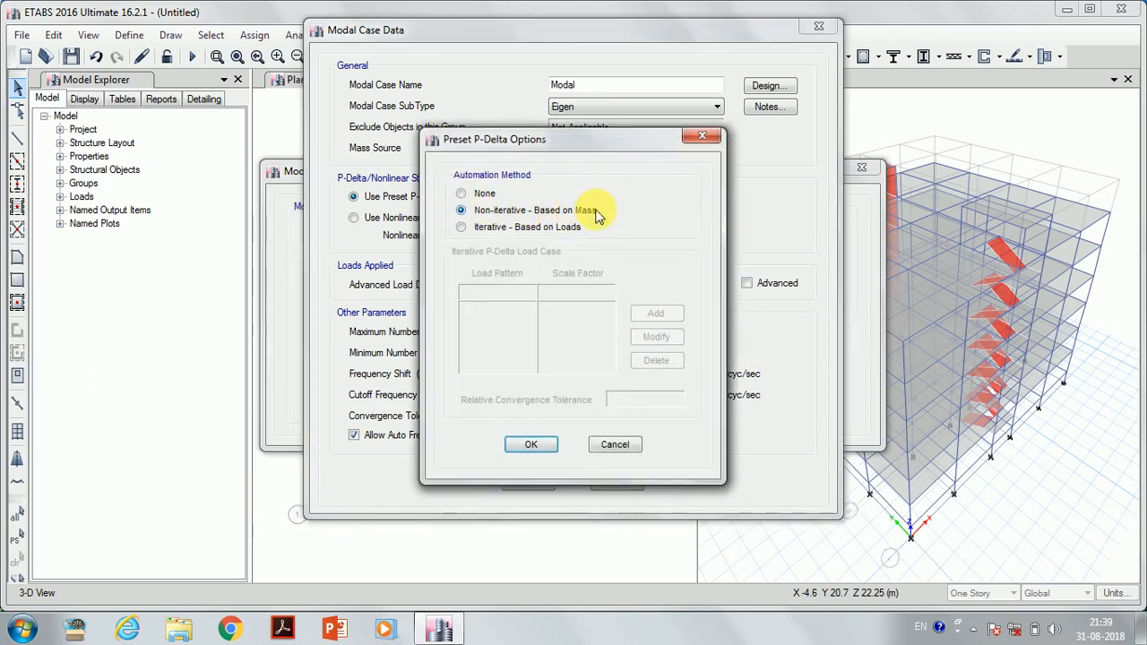
pyautogui.click(534, 445)
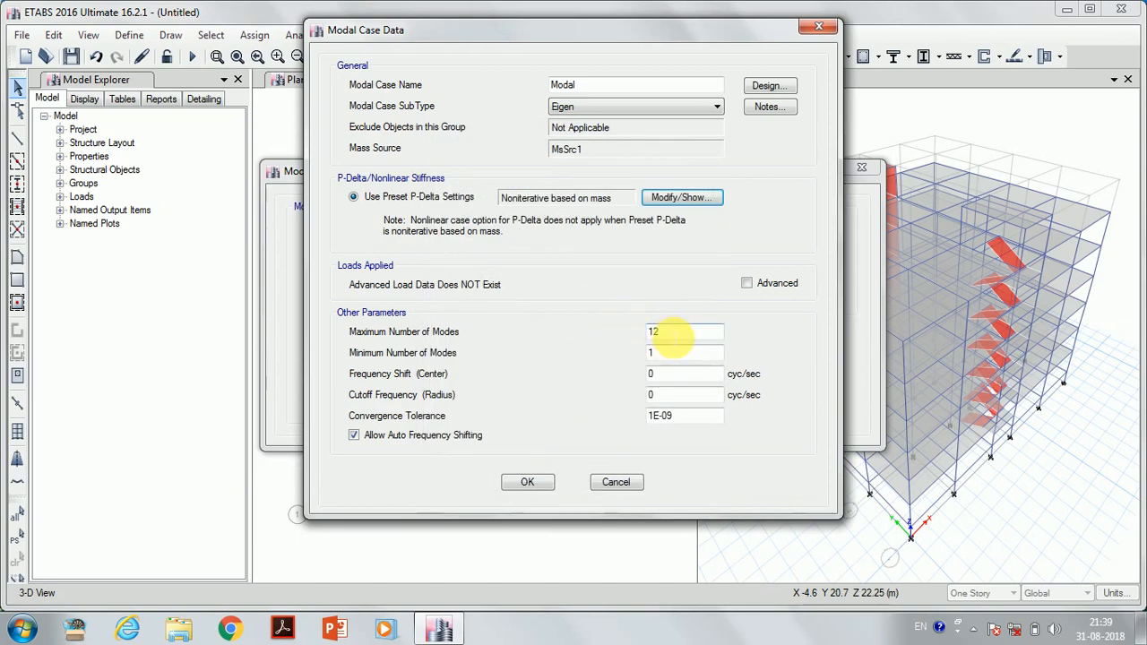
# Set the Modal case's maximum number of modes to 50 and accept the modal case definition
pyautogui.click(674, 338)
pyautogui.write('50')
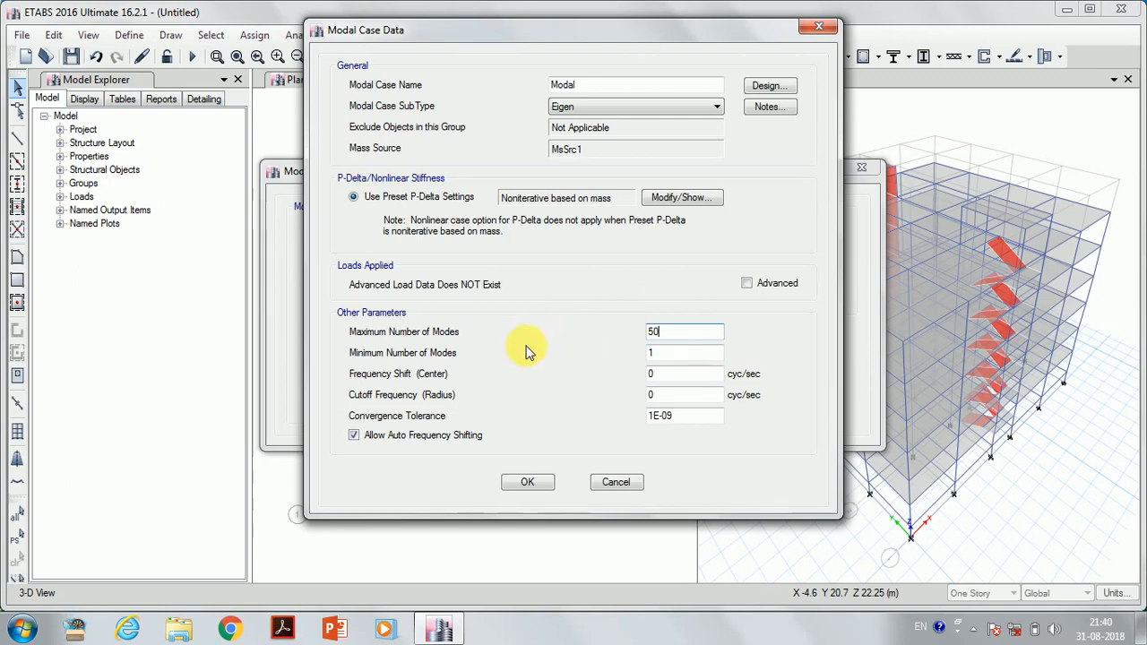
pyautogui.click(527, 482)
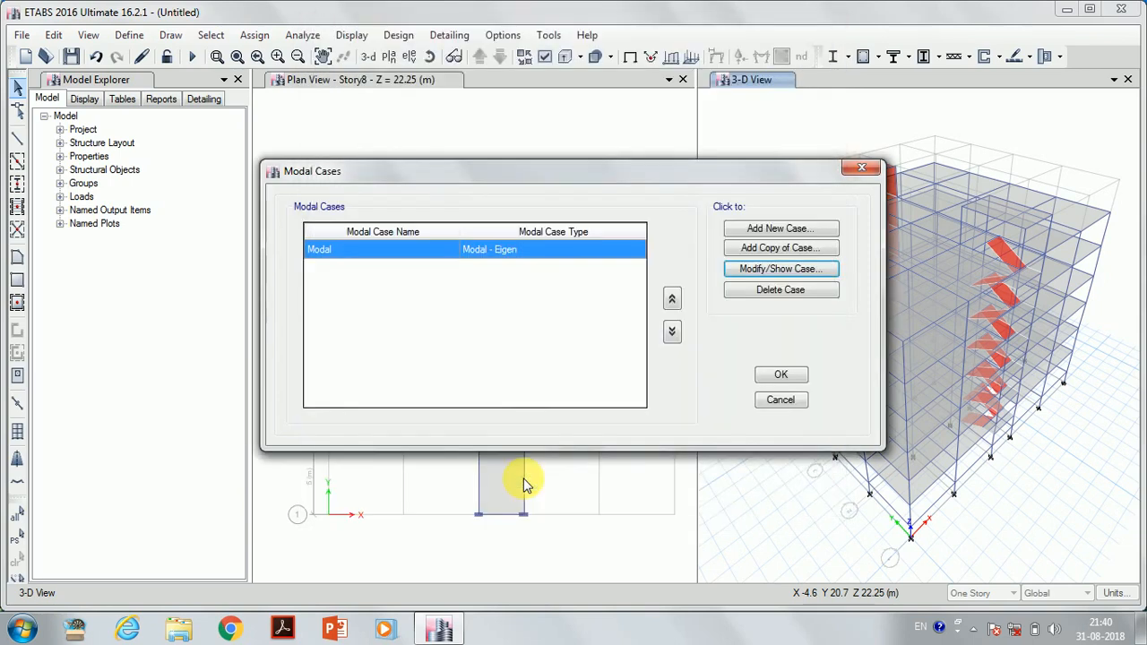
pyautogui.click(804, 377)
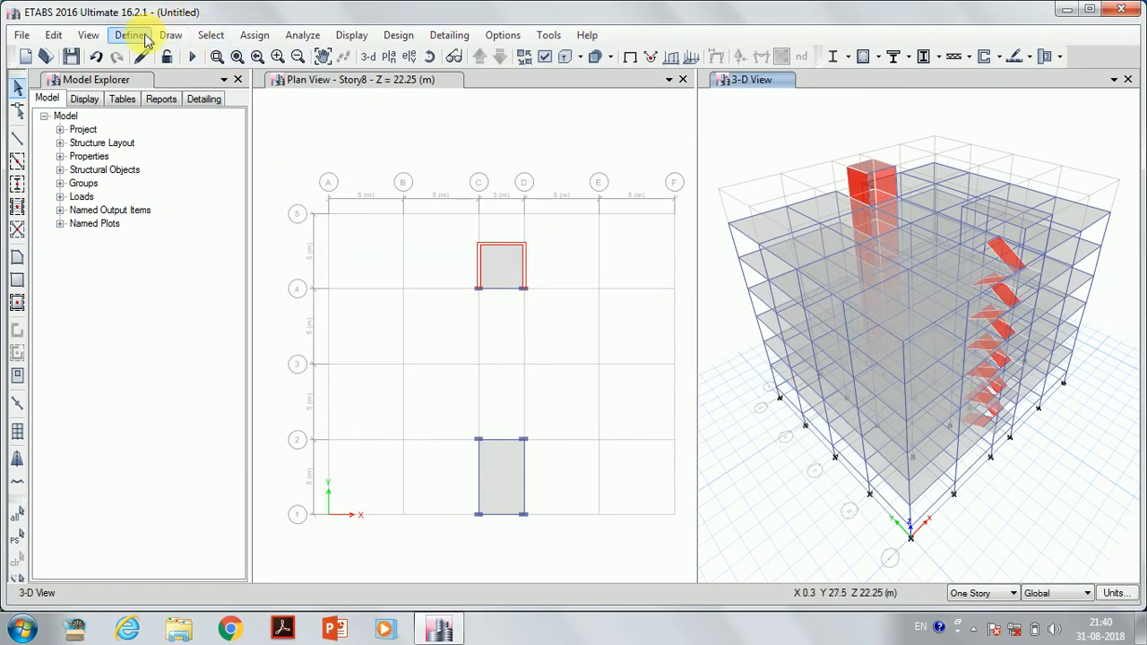
# Add an ASCE7-10 response spectrum function named RS with site class D and accept the function definitions
pyautogui.click(128, 35)
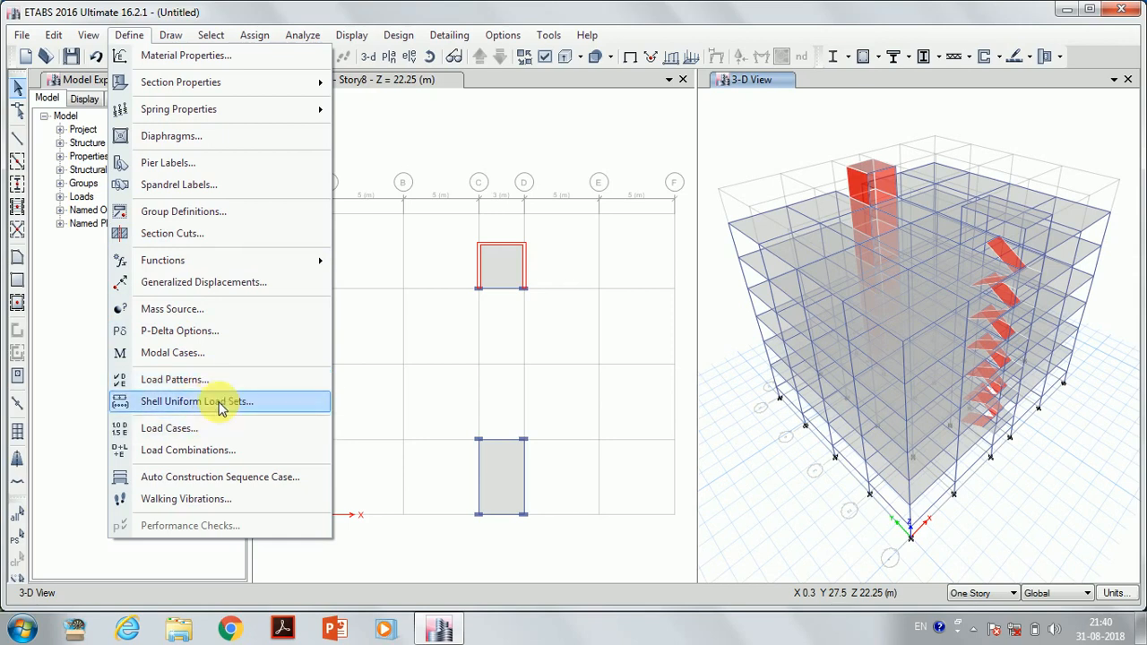
pyautogui.moveTo(278, 267)
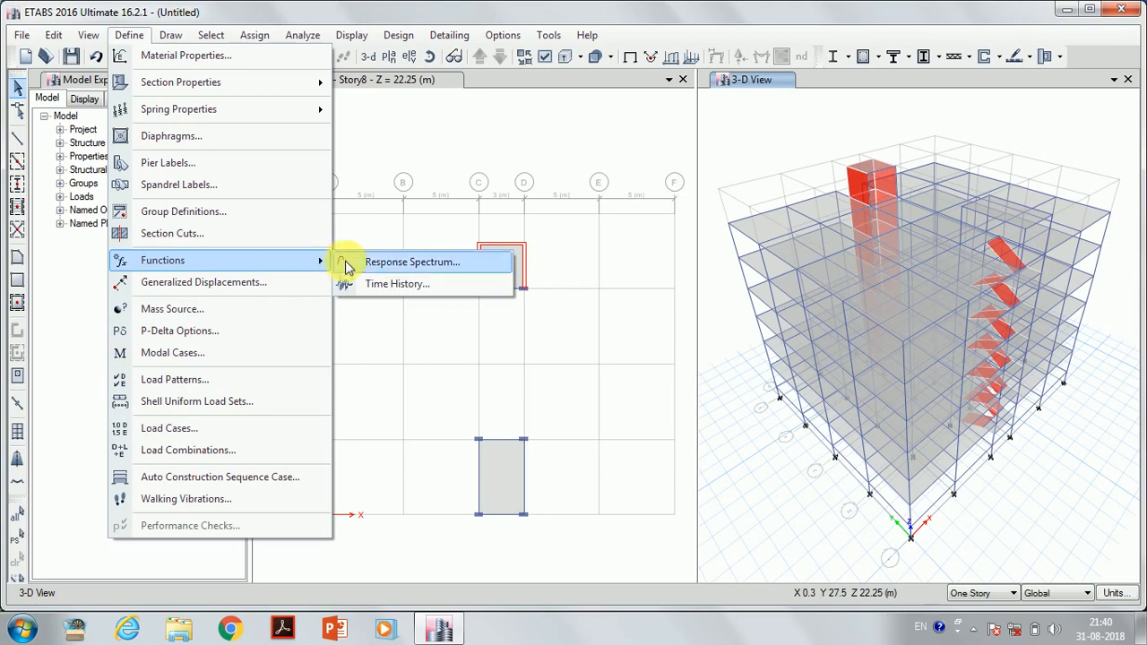
pyautogui.click(385, 264)
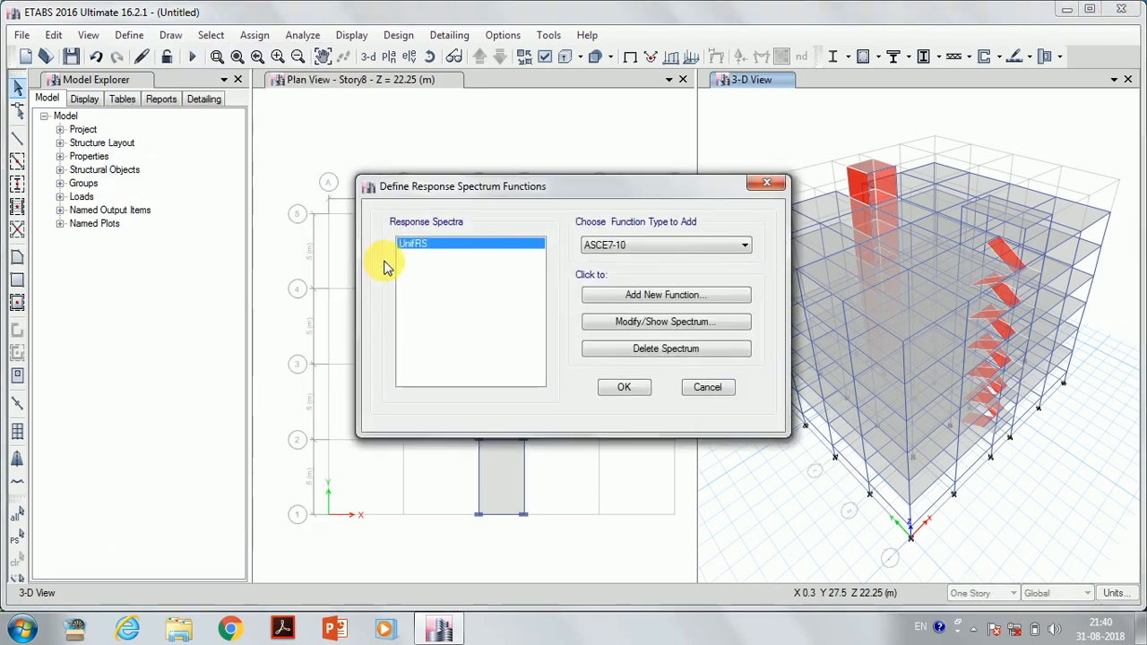
pyautogui.click(644, 301)
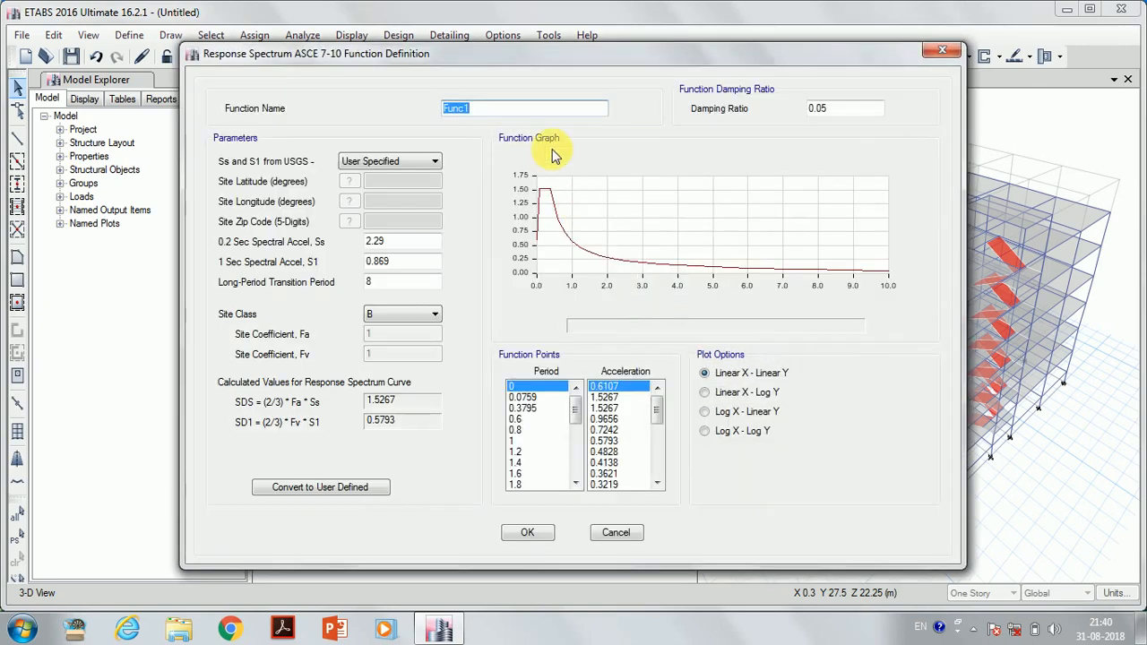
pyautogui.write('R')
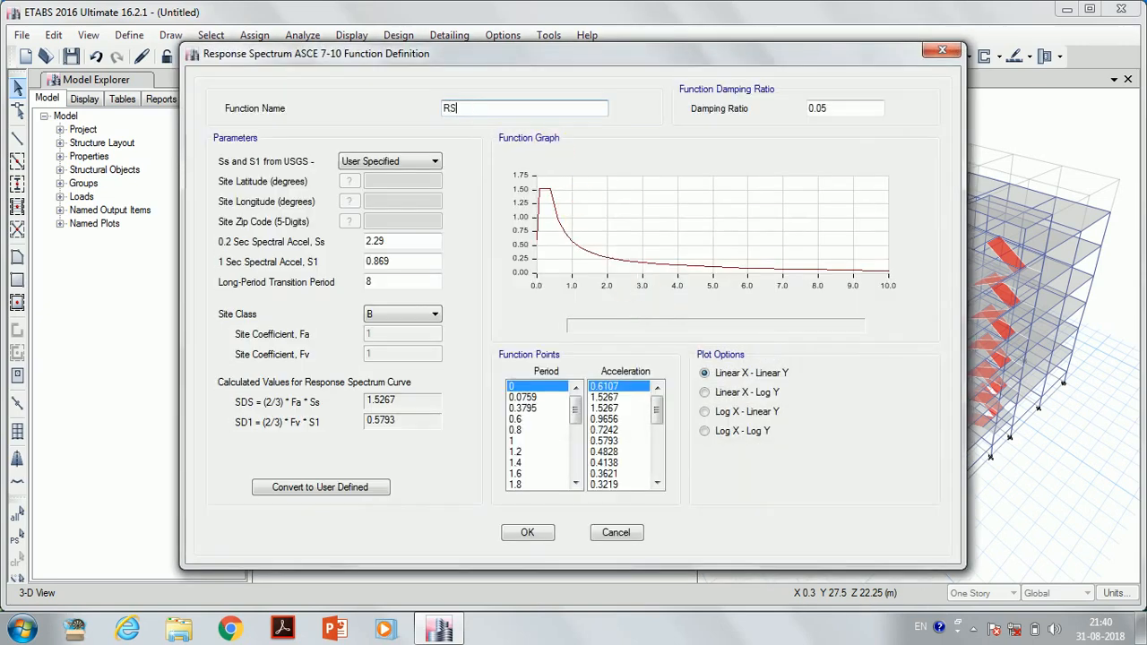
pyautogui.write('S')
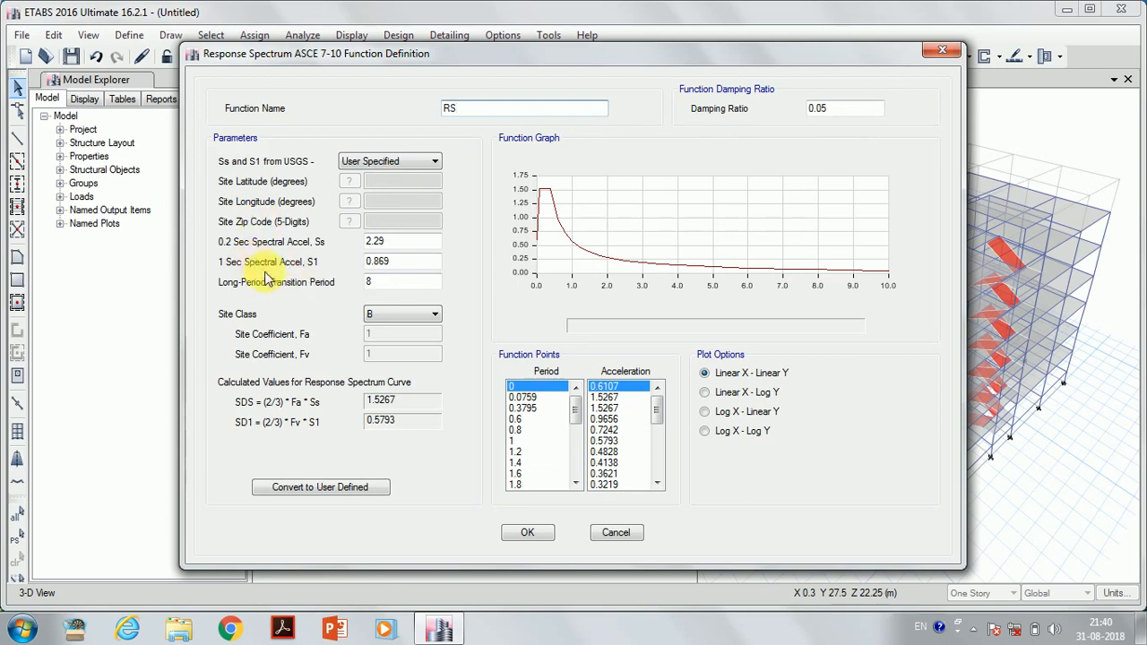
pyautogui.click(397, 316)
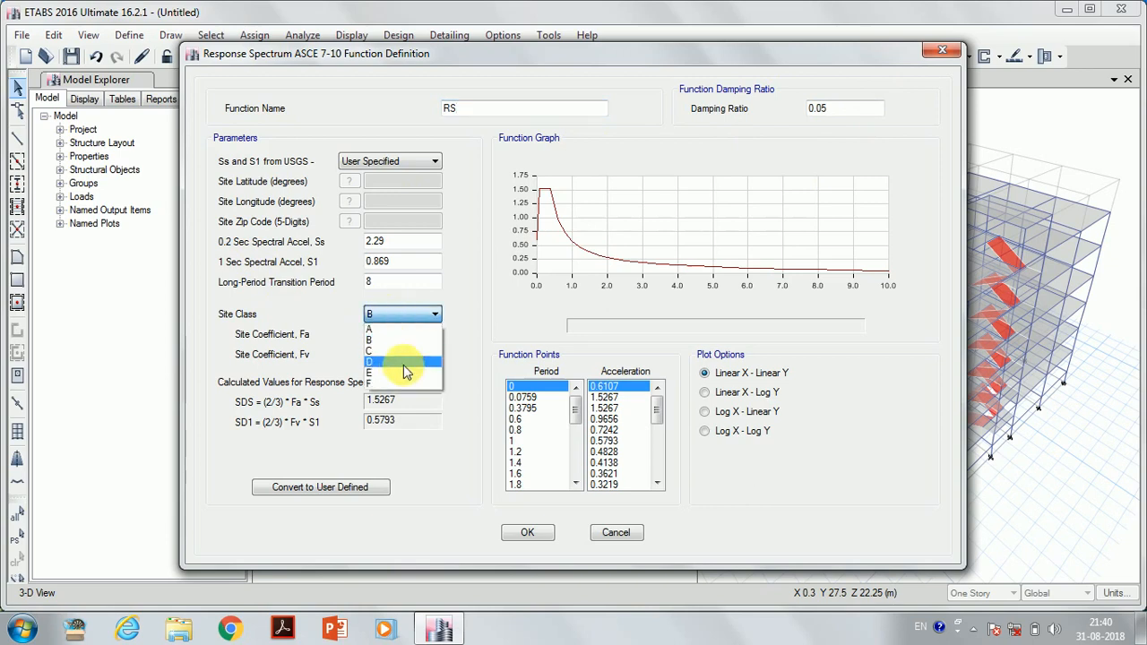
pyautogui.click(405, 364)
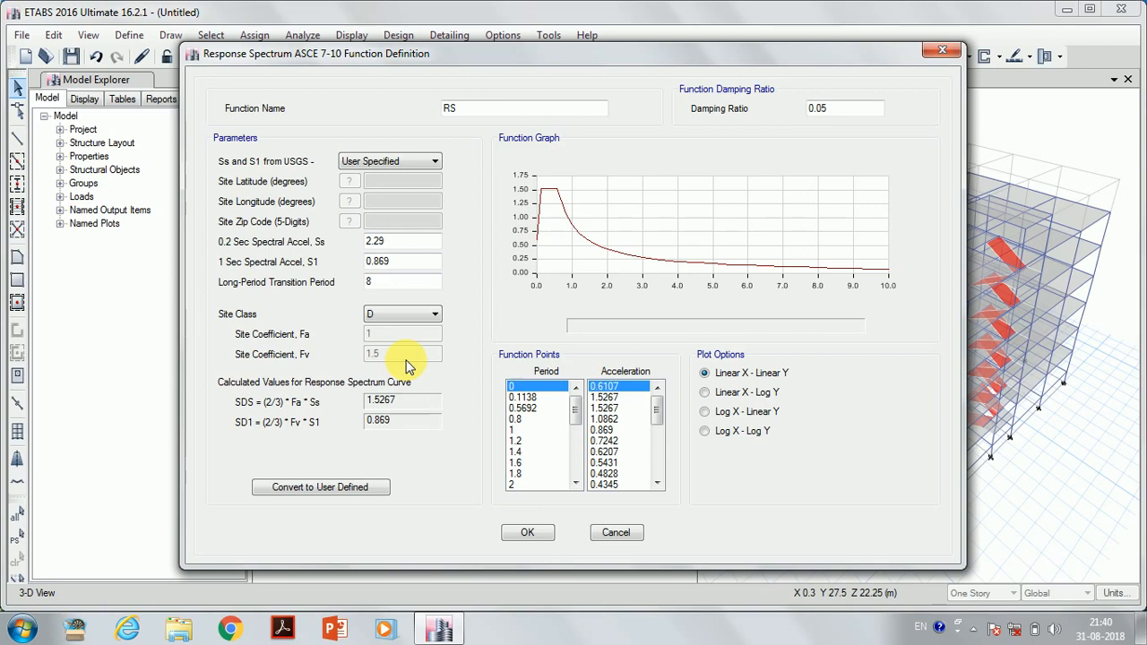
pyautogui.click(528, 532)
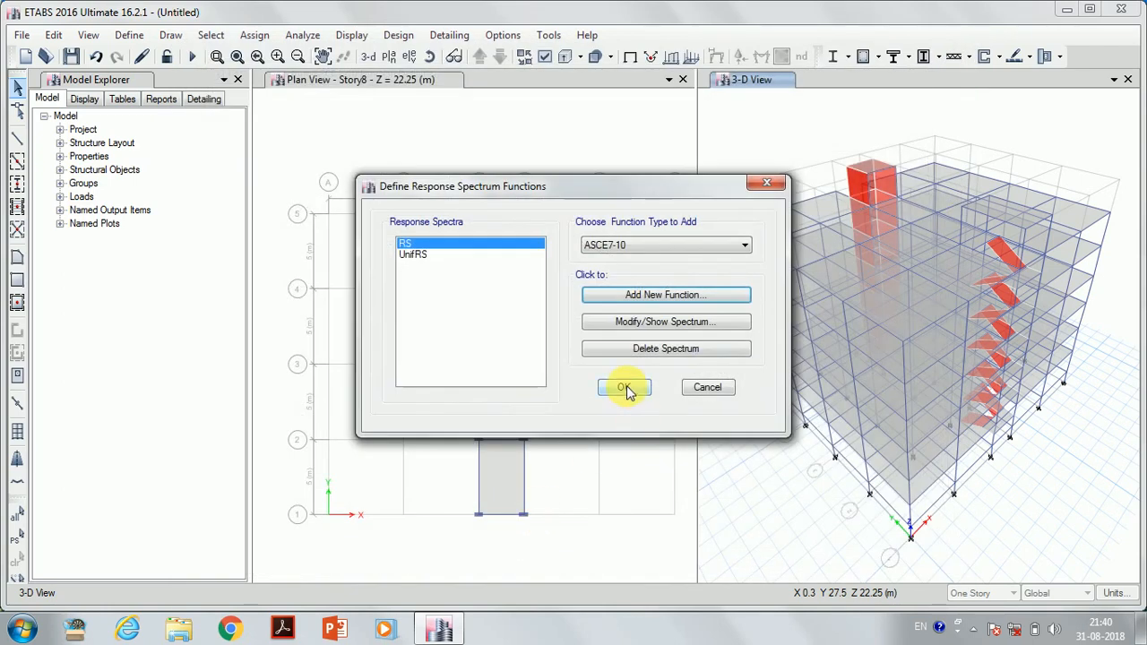
pyautogui.click(625, 387)
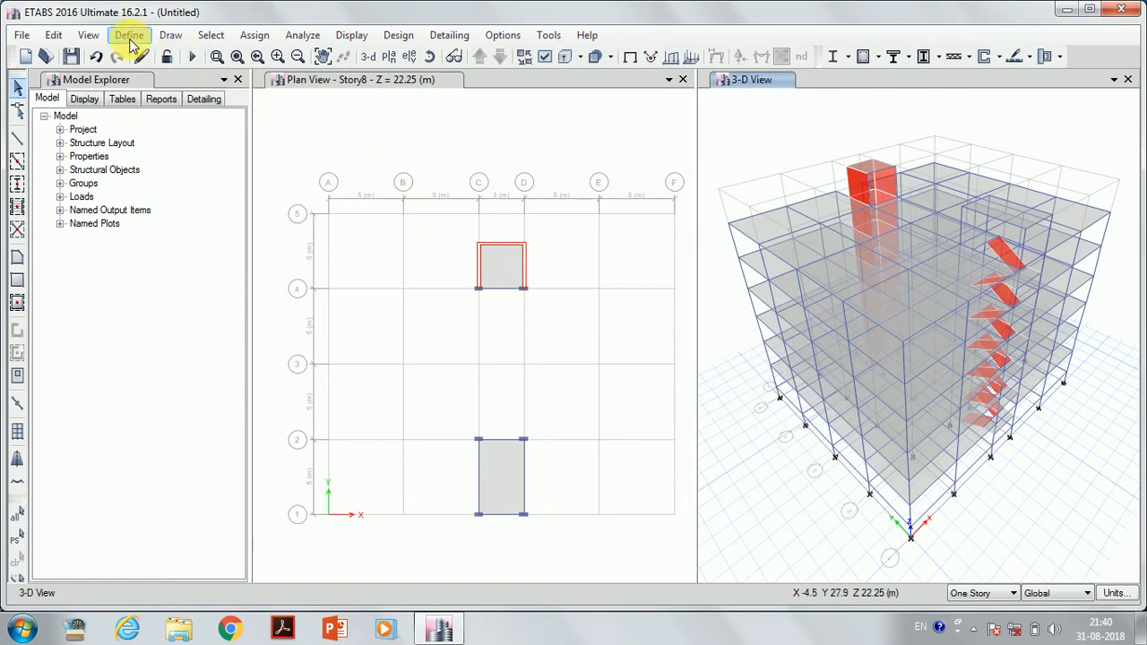
# Add a new load case named Response spectrum and set its load case type to Response Spectrum
pyautogui.click(128, 36)
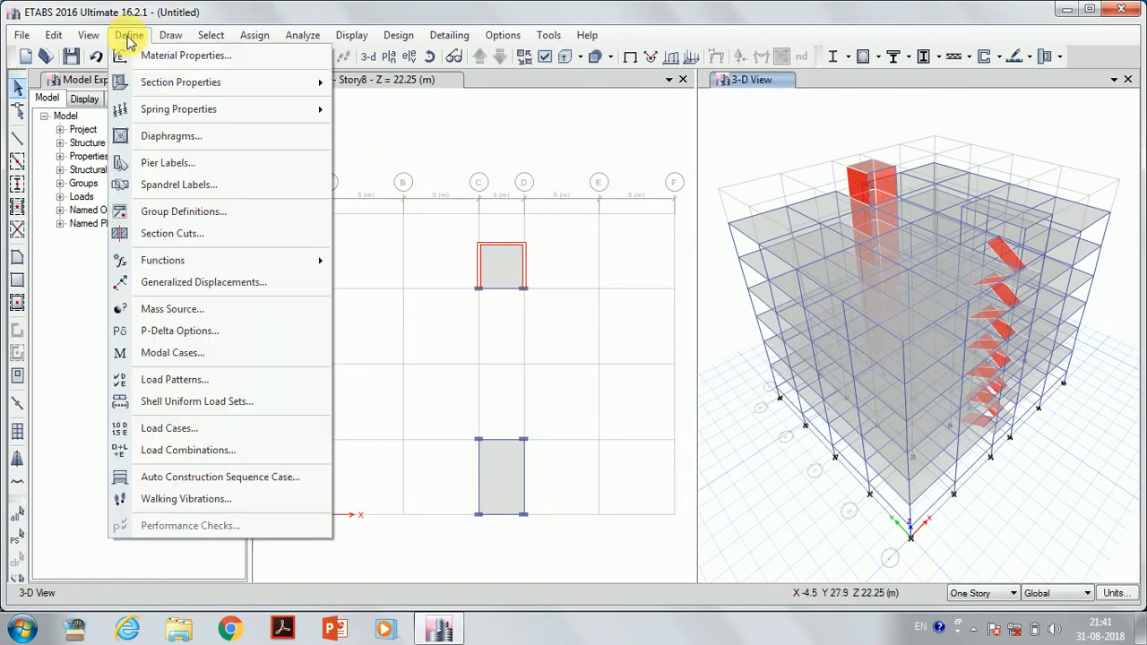
pyautogui.click(215, 437)
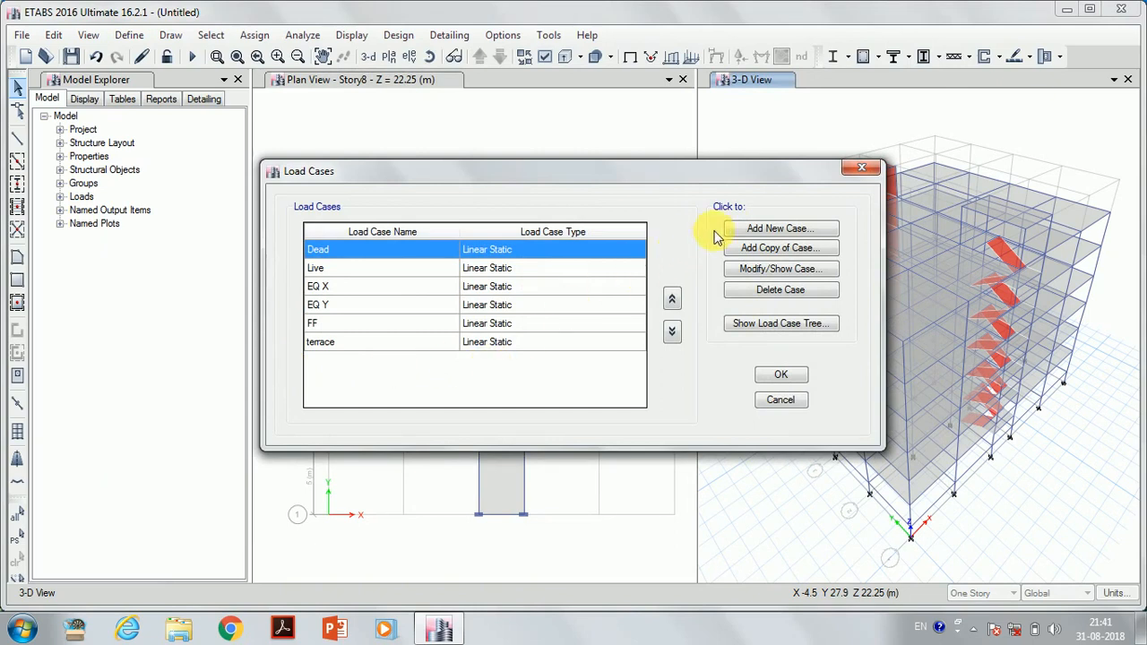
pyautogui.click(760, 232)
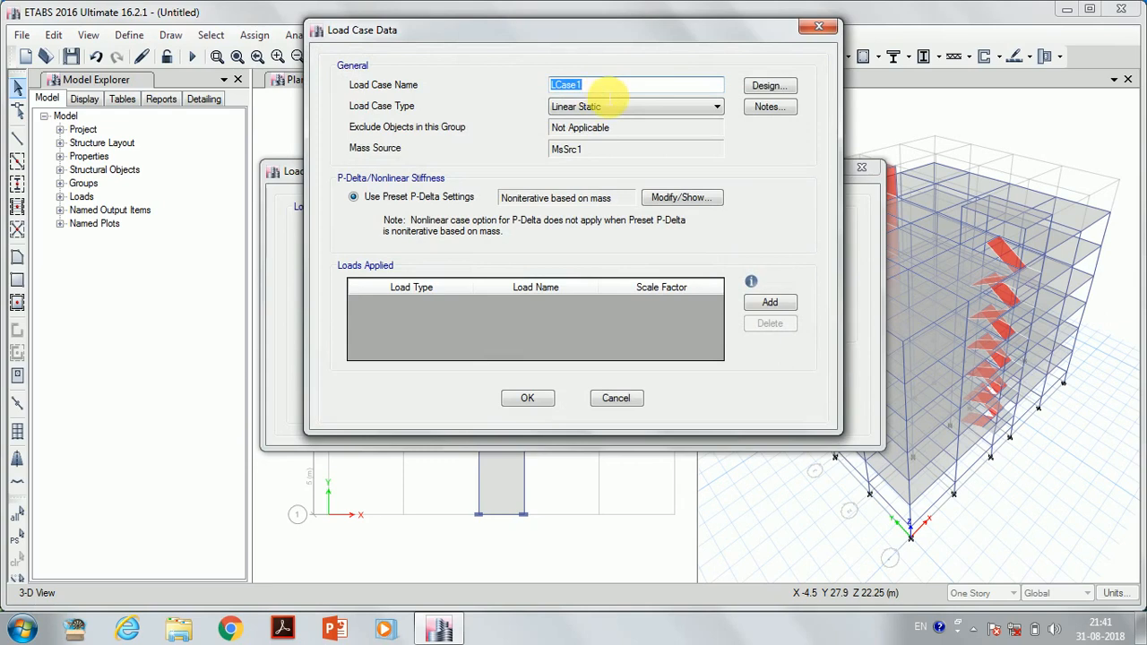
pyautogui.write('Re')
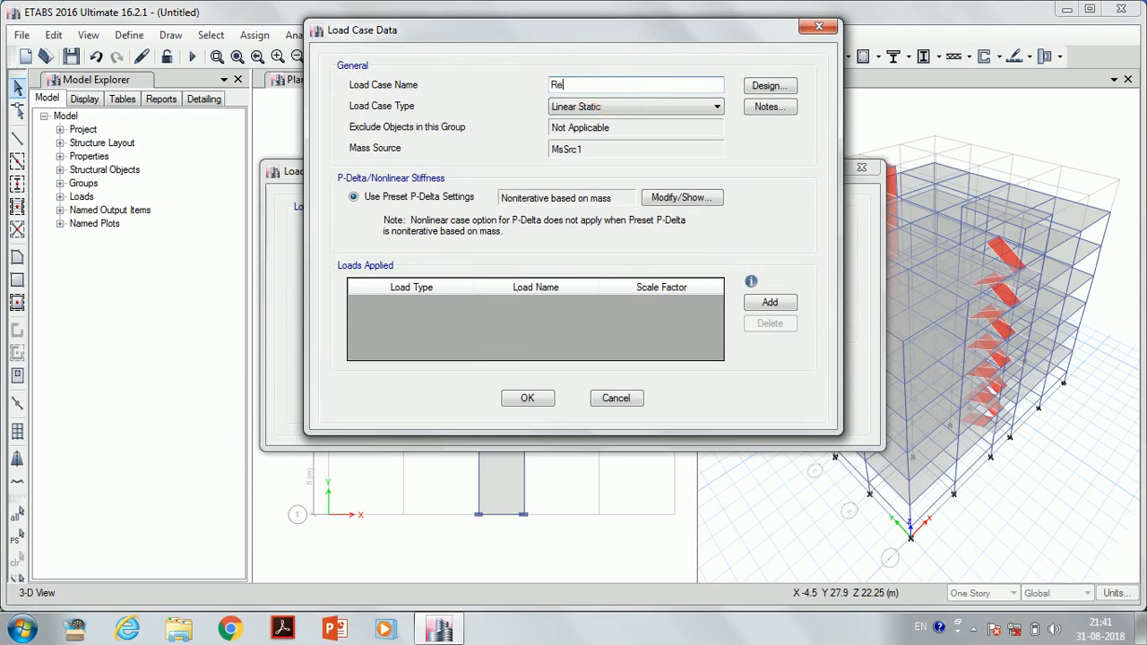
pyautogui.write('sponse spectrum')
pyautogui.click(625, 108)
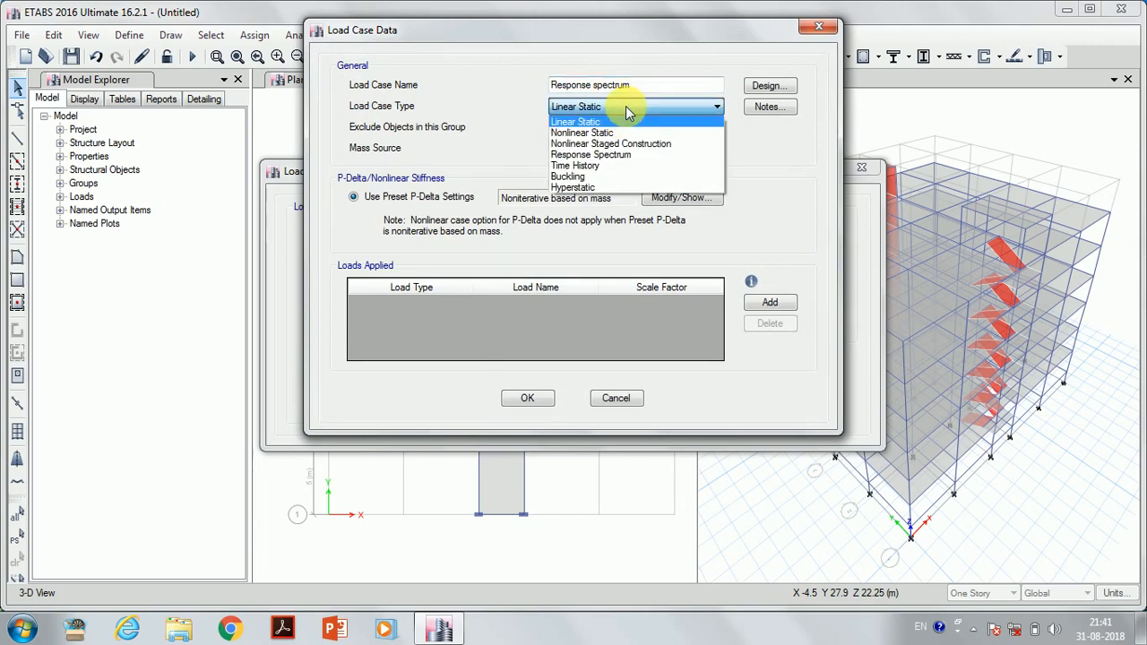
pyautogui.click(626, 155)
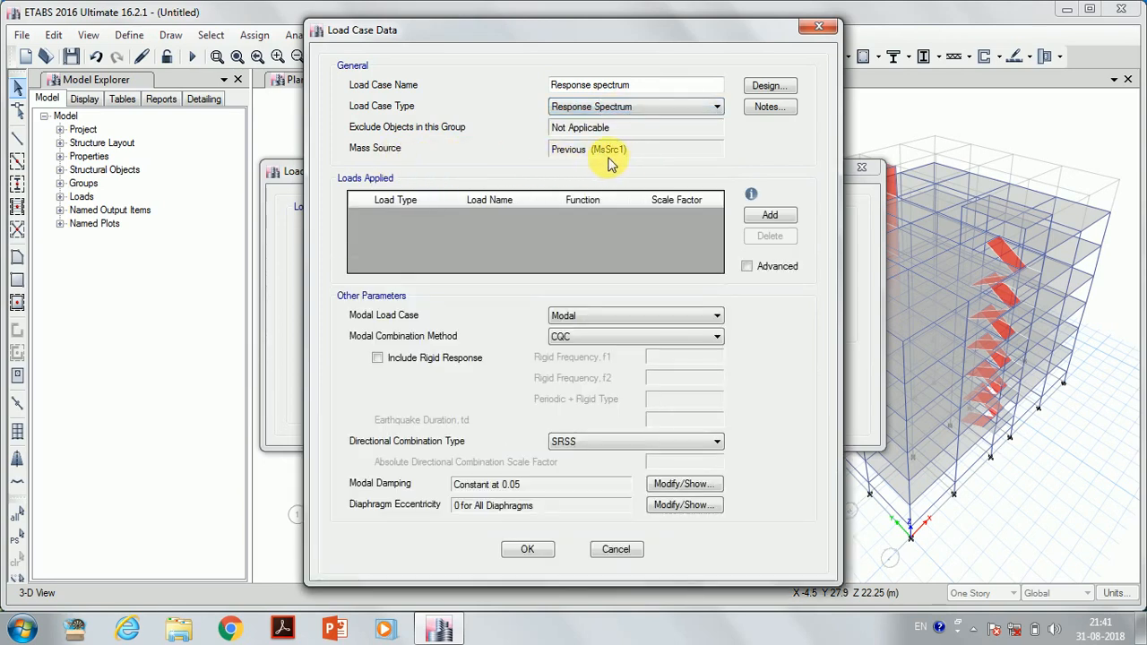
# Add acceleration loads in directions U1 and U2 to the Response spectrum load case
pyautogui.click(770, 217)
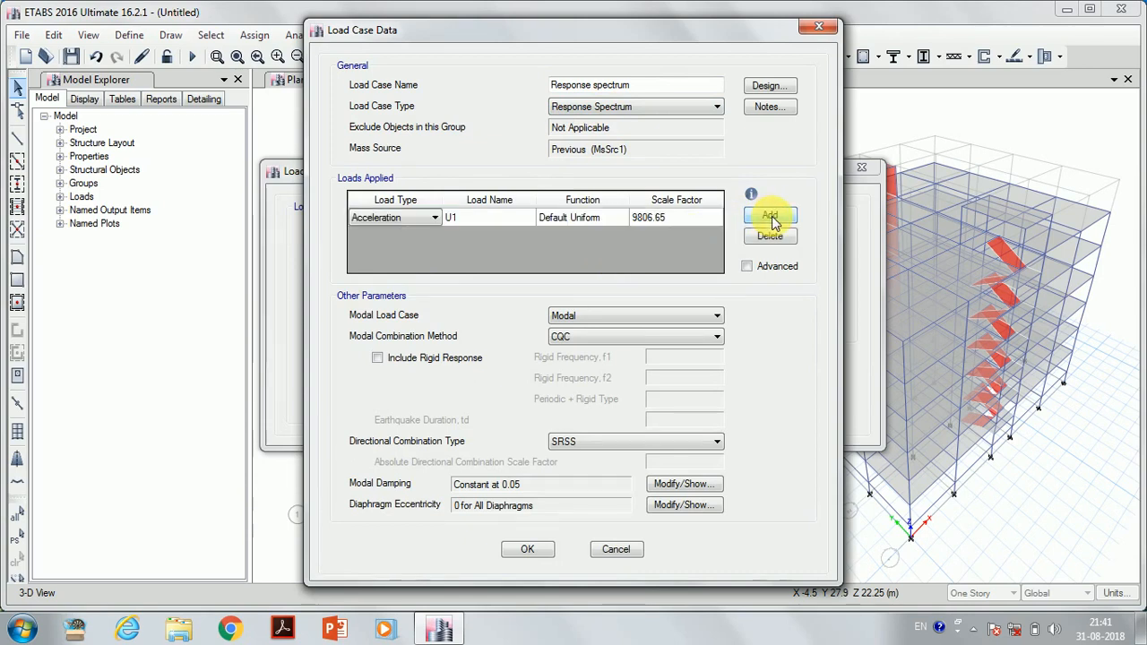
pyautogui.click(461, 219)
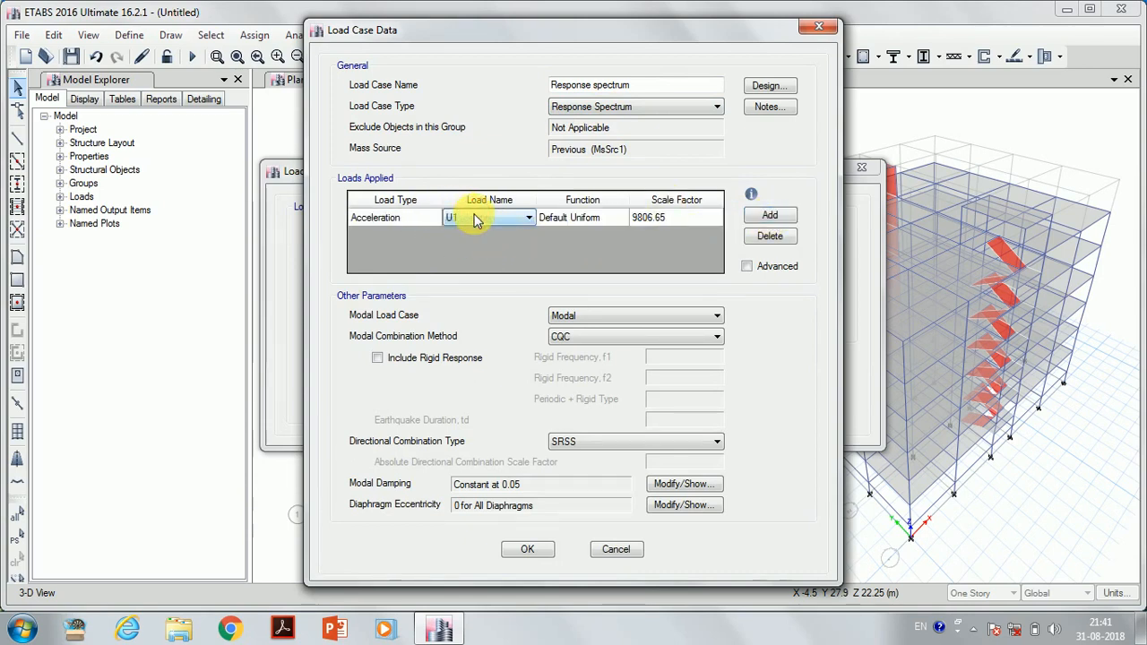
pyautogui.click(769, 217)
pyautogui.click(479, 237)
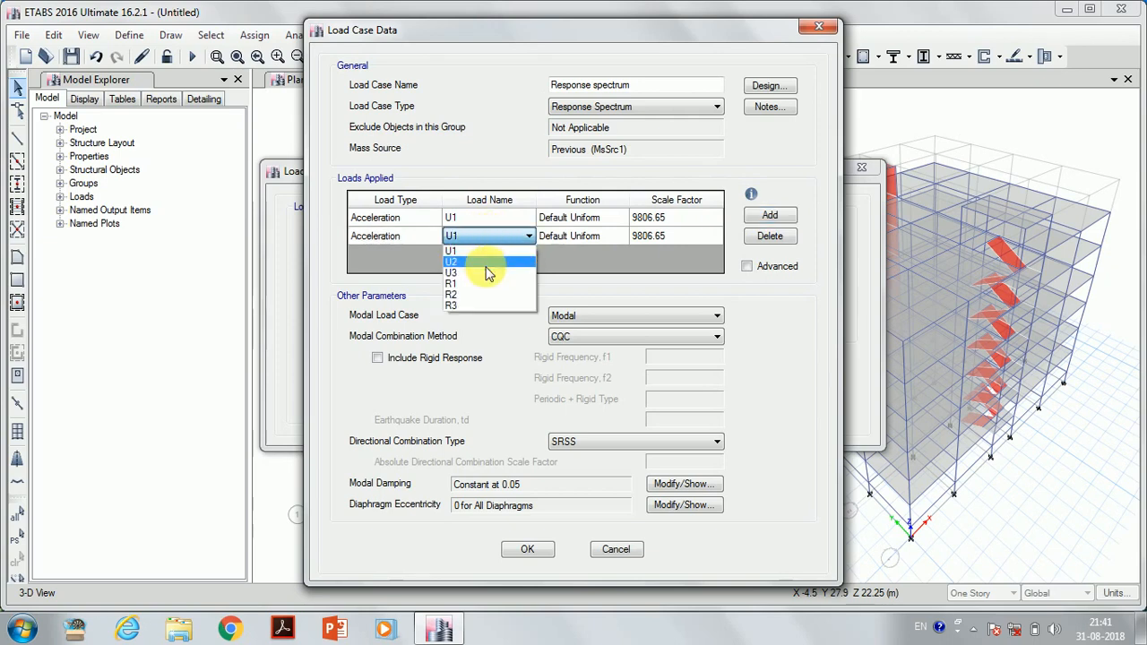
pyautogui.click(485, 261)
# Assign the RS function to both the U1 and U2 acceleration loads
pyautogui.click(574, 219)
pyautogui.click(576, 221)
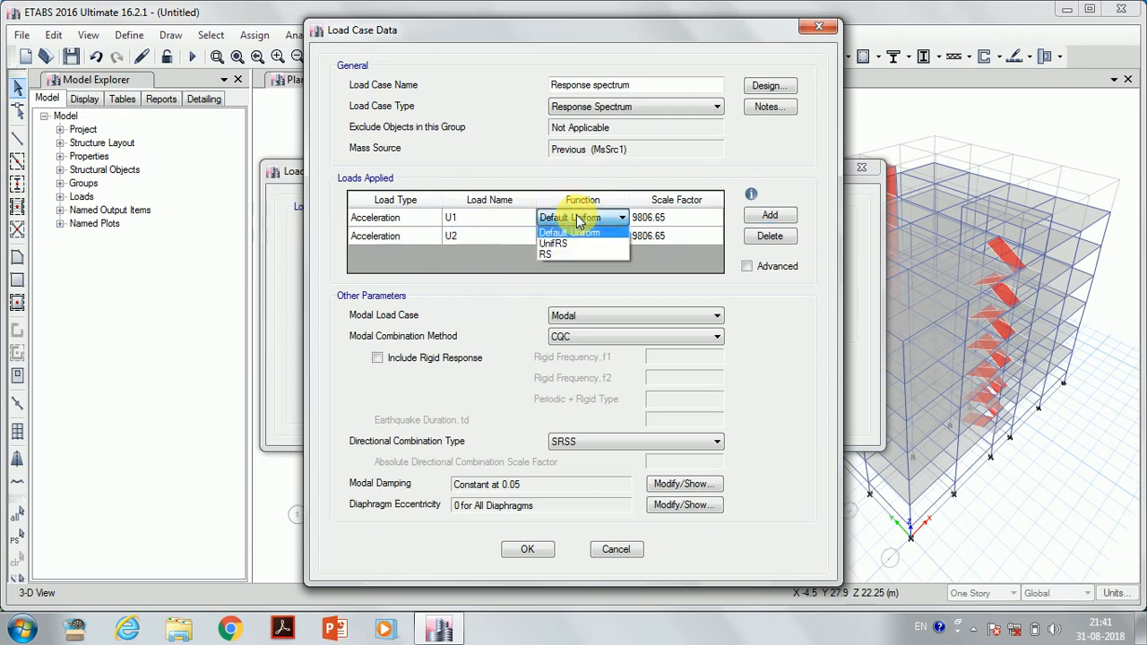
pyautogui.click(579, 254)
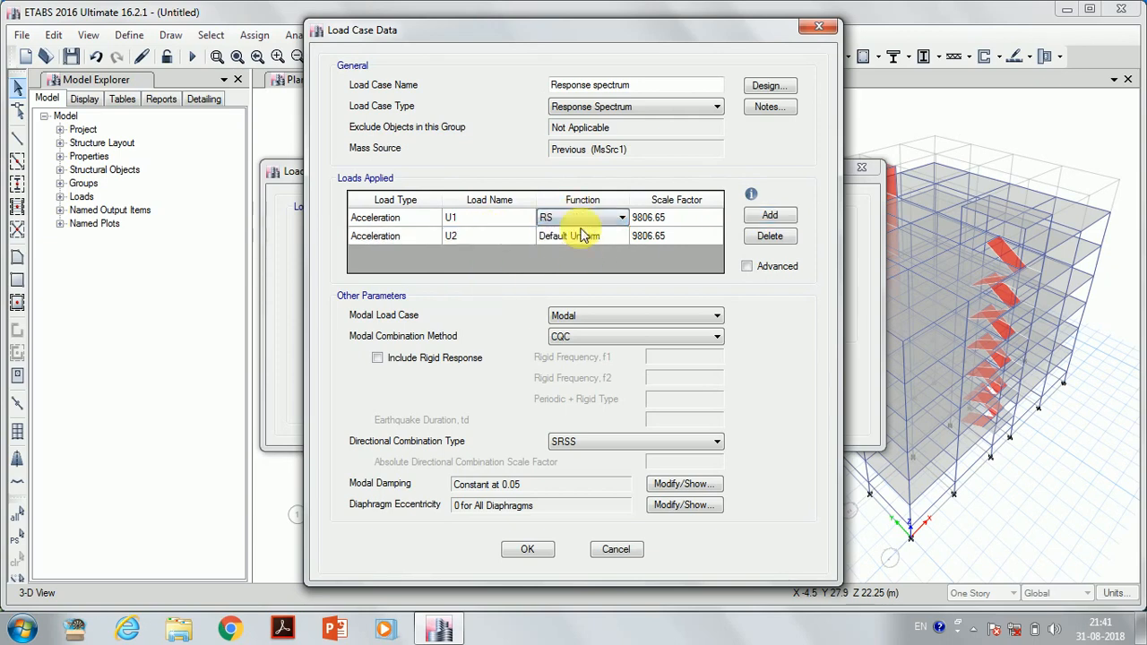
pyautogui.click(581, 235)
pyautogui.click(581, 235)
pyautogui.click(577, 270)
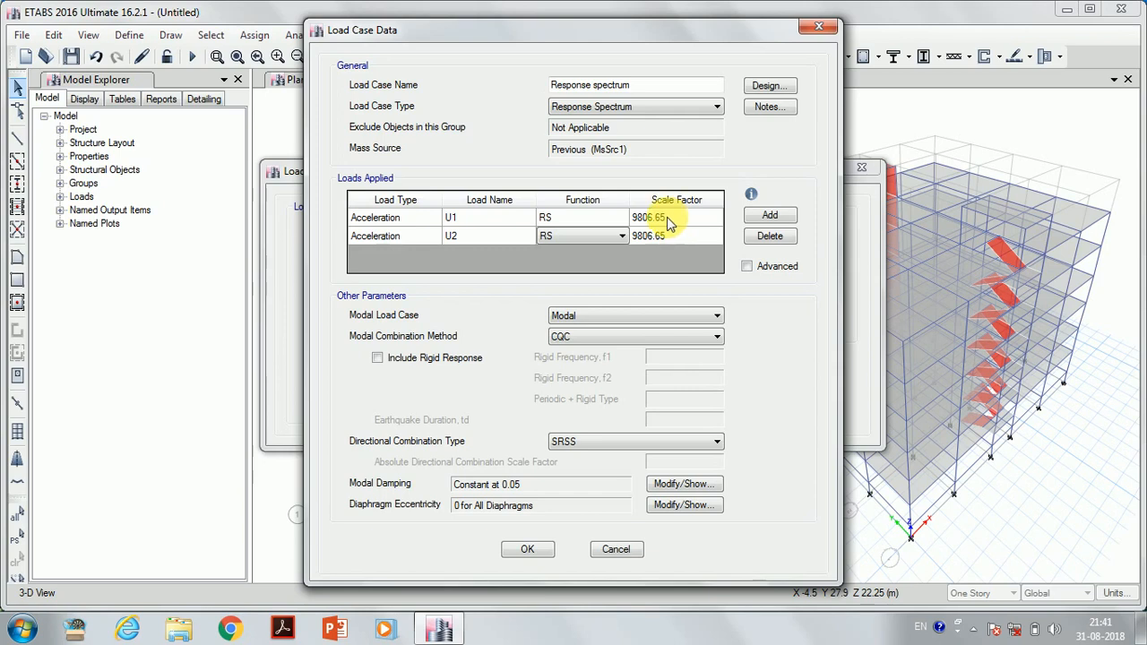
# Set the scale factor to 1225.83 for both the U1 and U2 acceleration loads
pyautogui.click(667, 217)
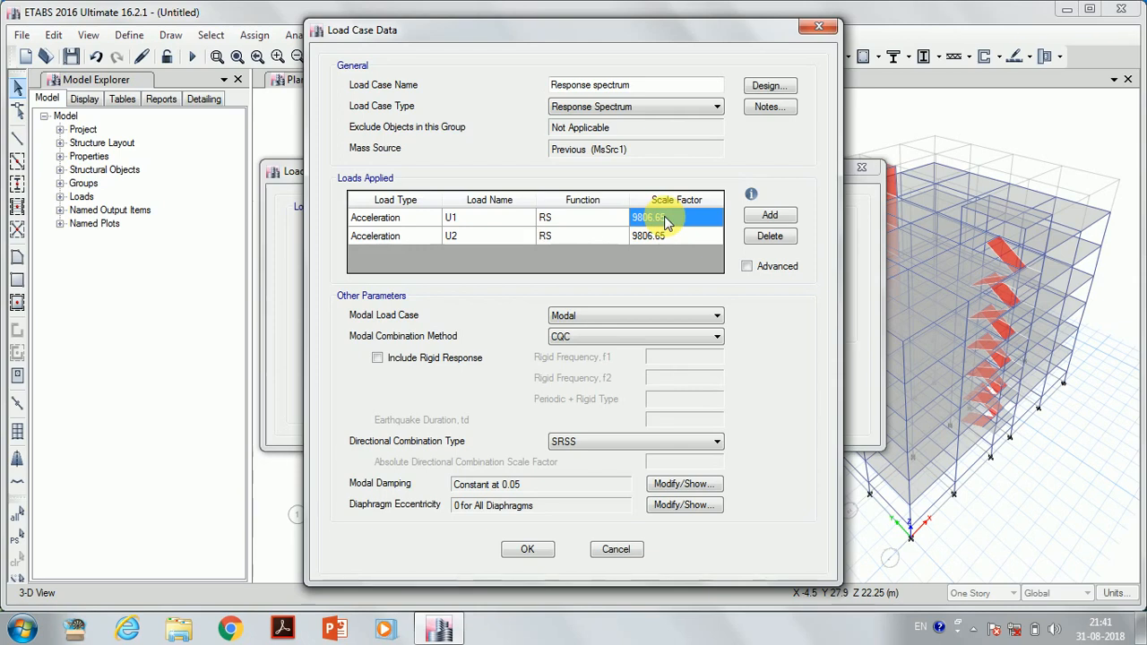
pyautogui.click(667, 221)
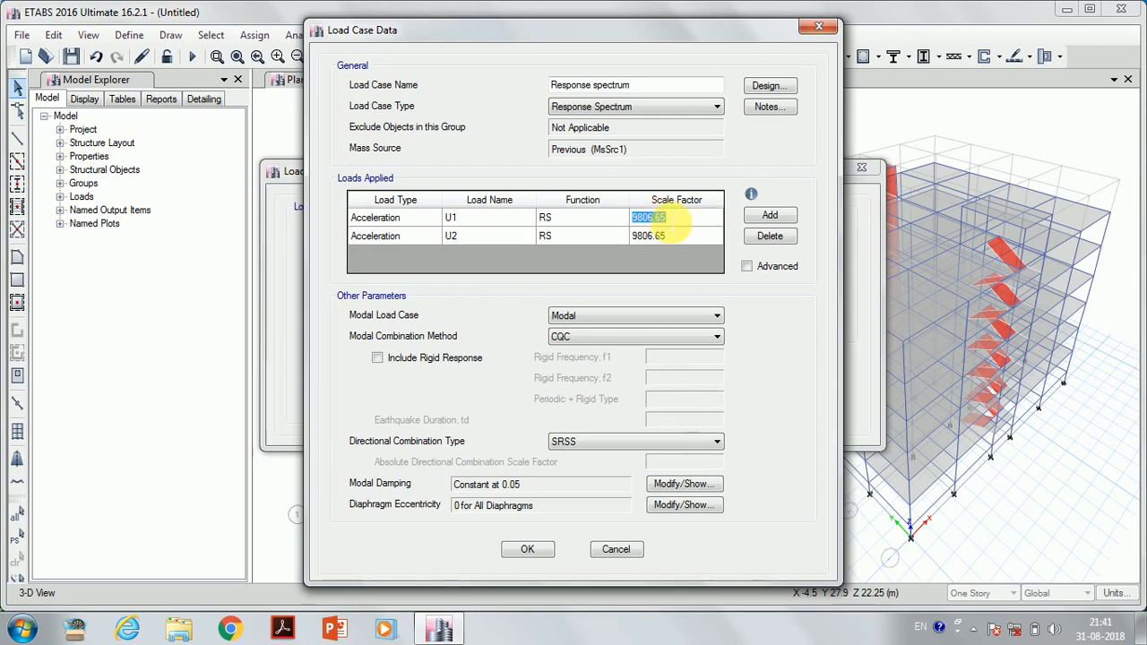
pyautogui.press('BackSpace')
pyautogui.write('12')
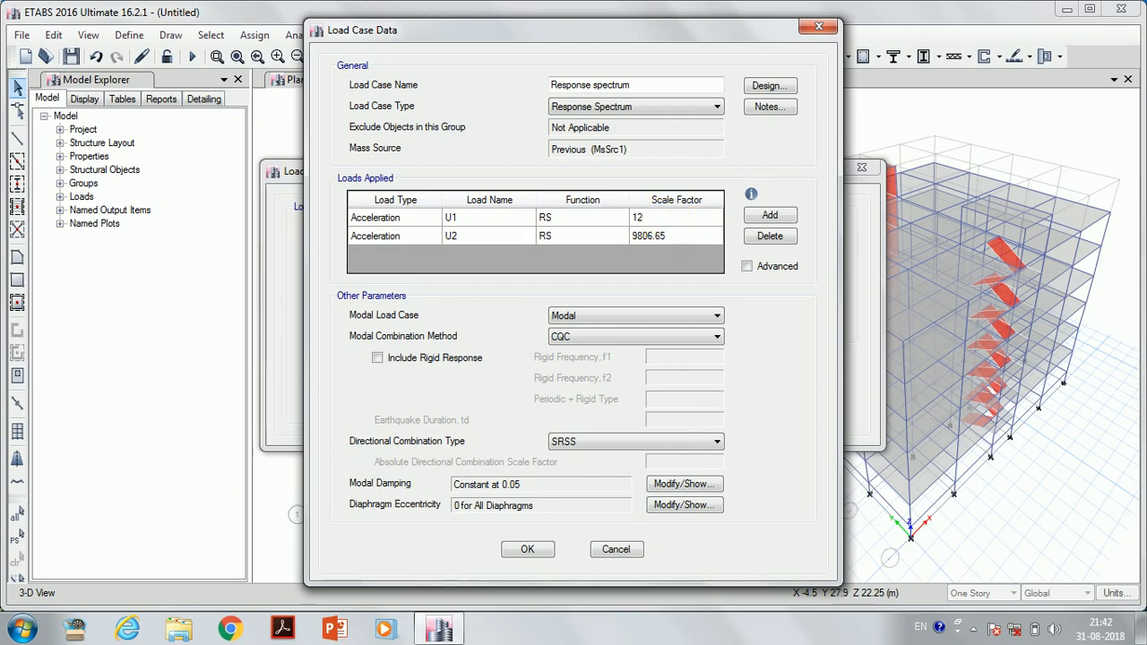
pyautogui.write('25.83')
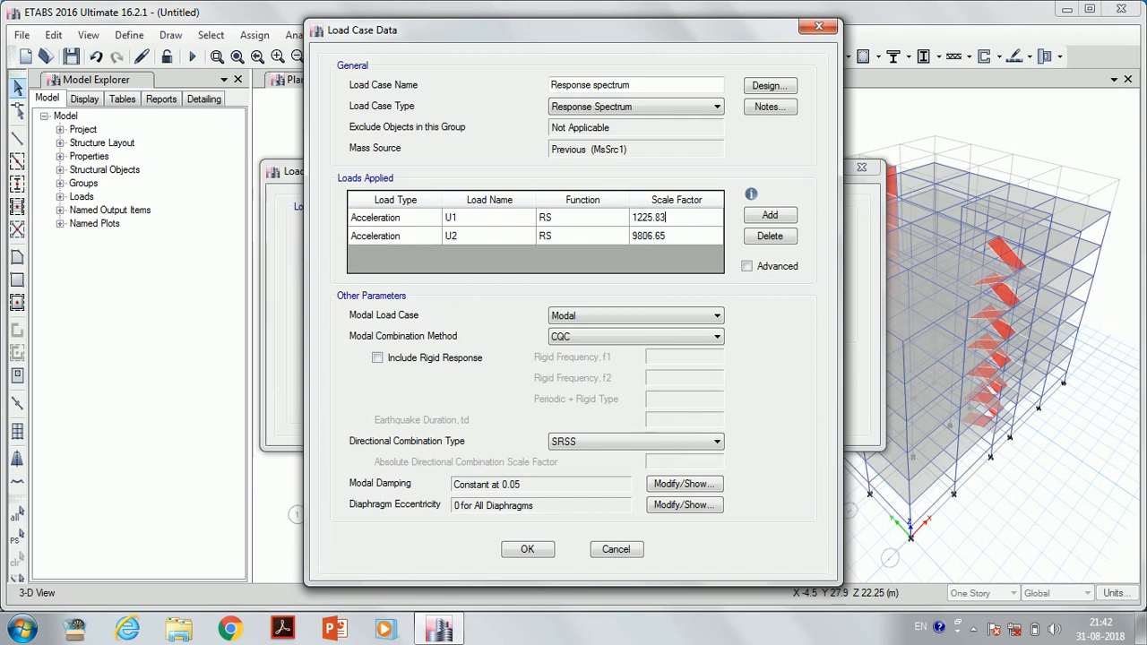
pyautogui.click(667, 234)
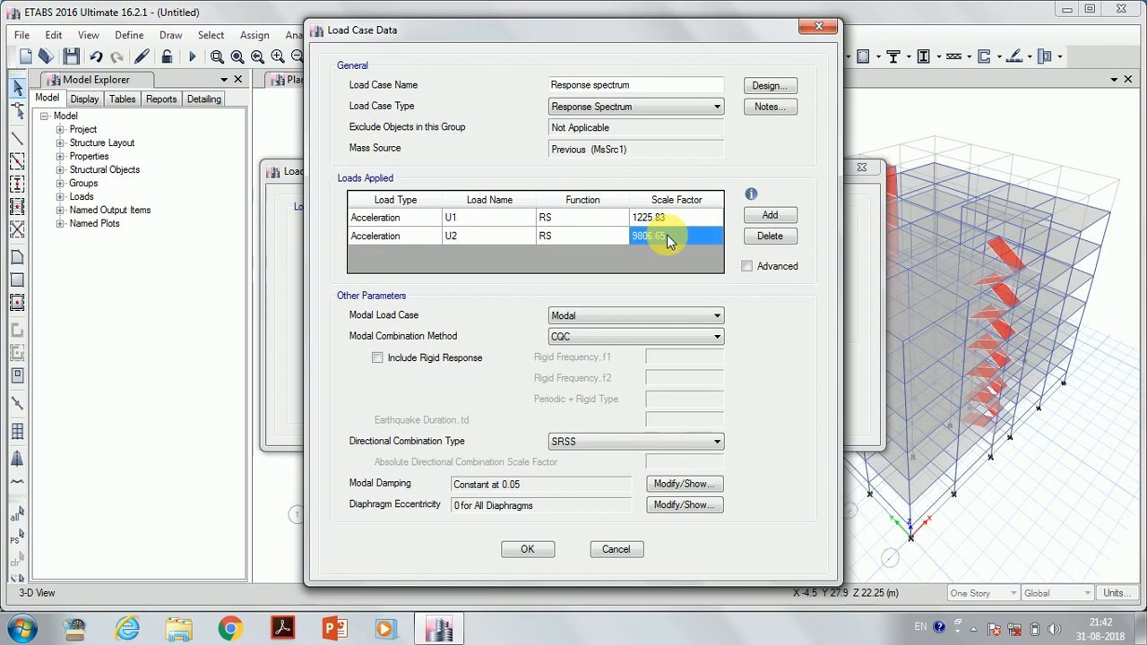
pyautogui.press('BackSpace')
pyautogui.write('12')
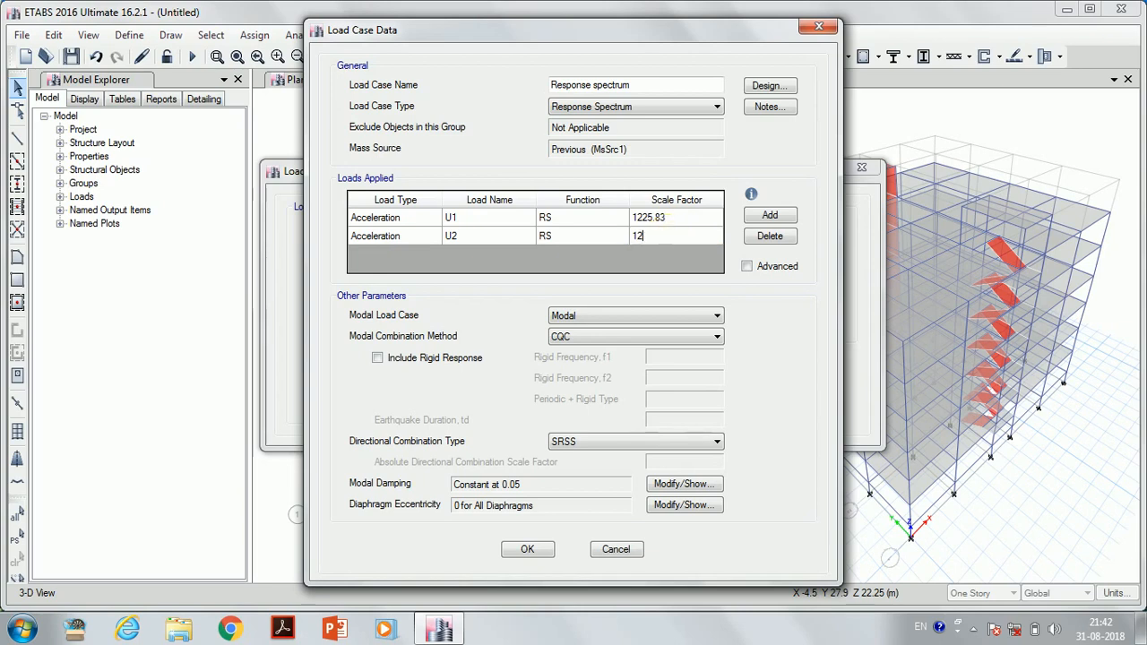
pyautogui.write('25.83')
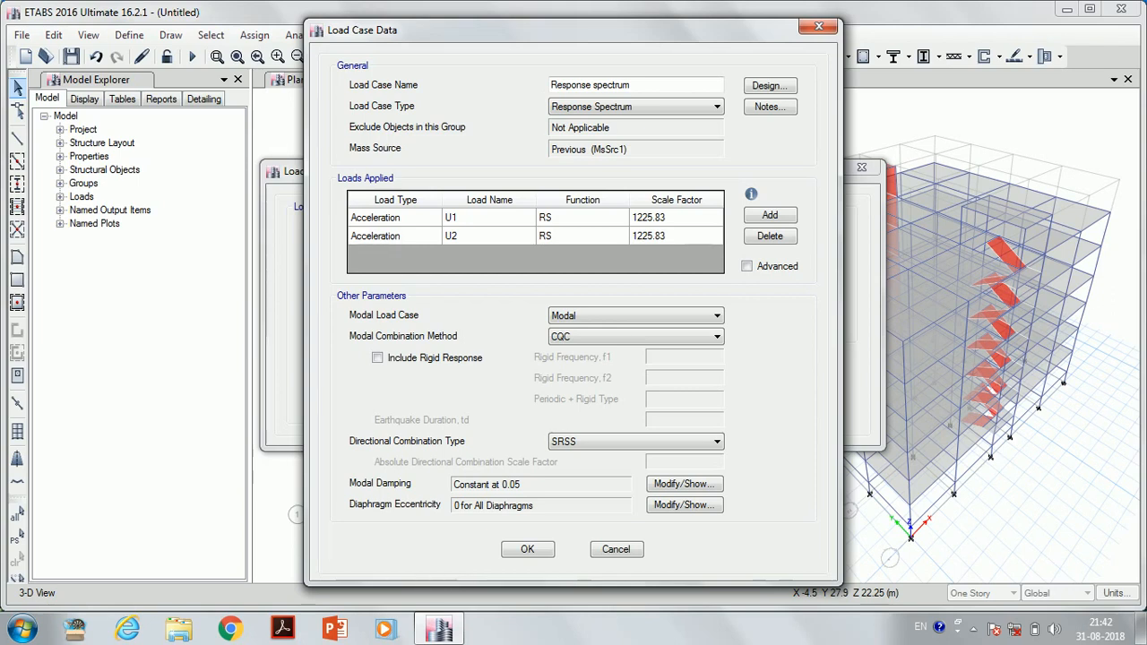
# Choose CQC as the modal combination method and CQC3 as the directional combination type for the Response spectrum case
pyautogui.click(600, 334)
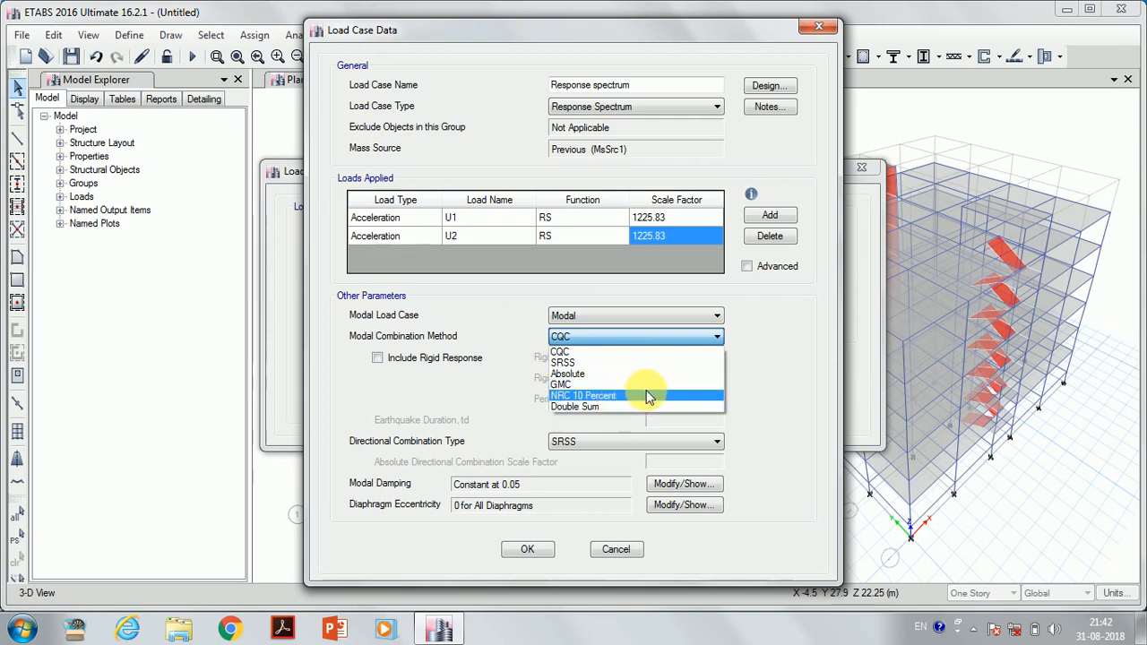
pyautogui.click(619, 351)
pyautogui.click(615, 441)
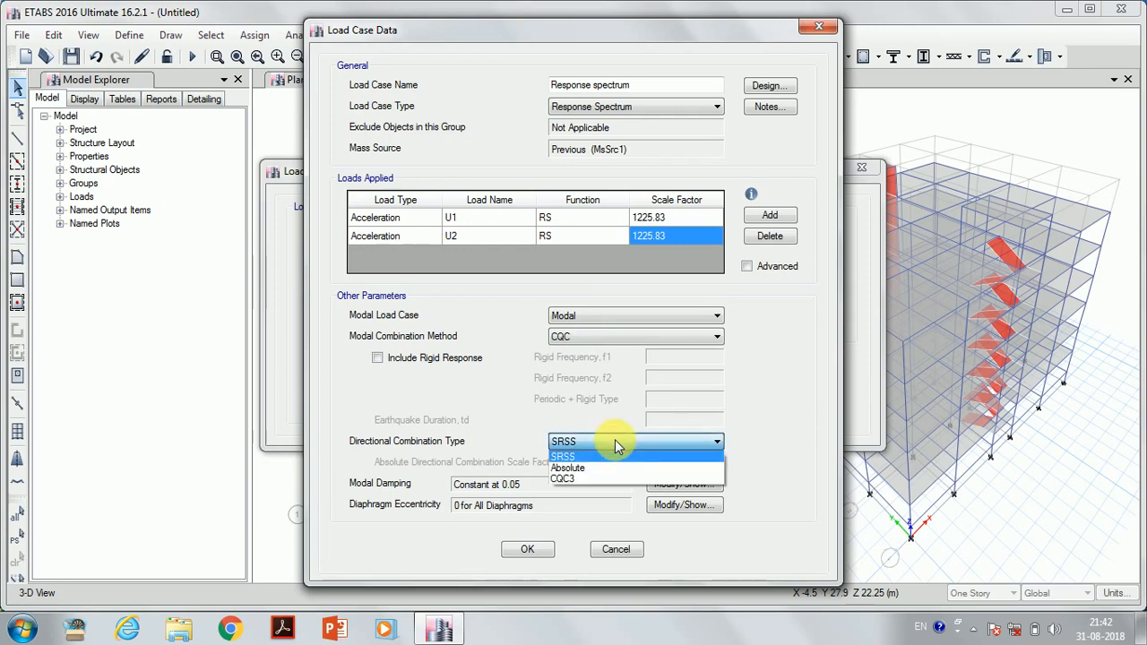
pyautogui.click(617, 480)
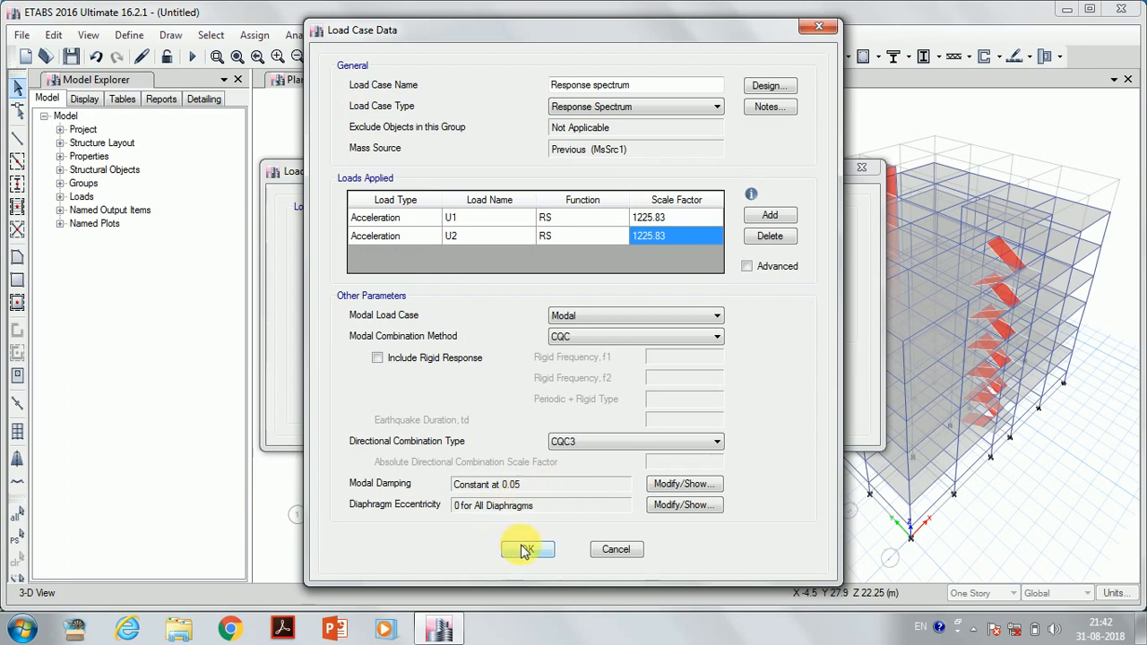
# Keep constant modal damping of 0.05 for all modes and accept the Response spectrum load case and load case list
pyautogui.click(674, 485)
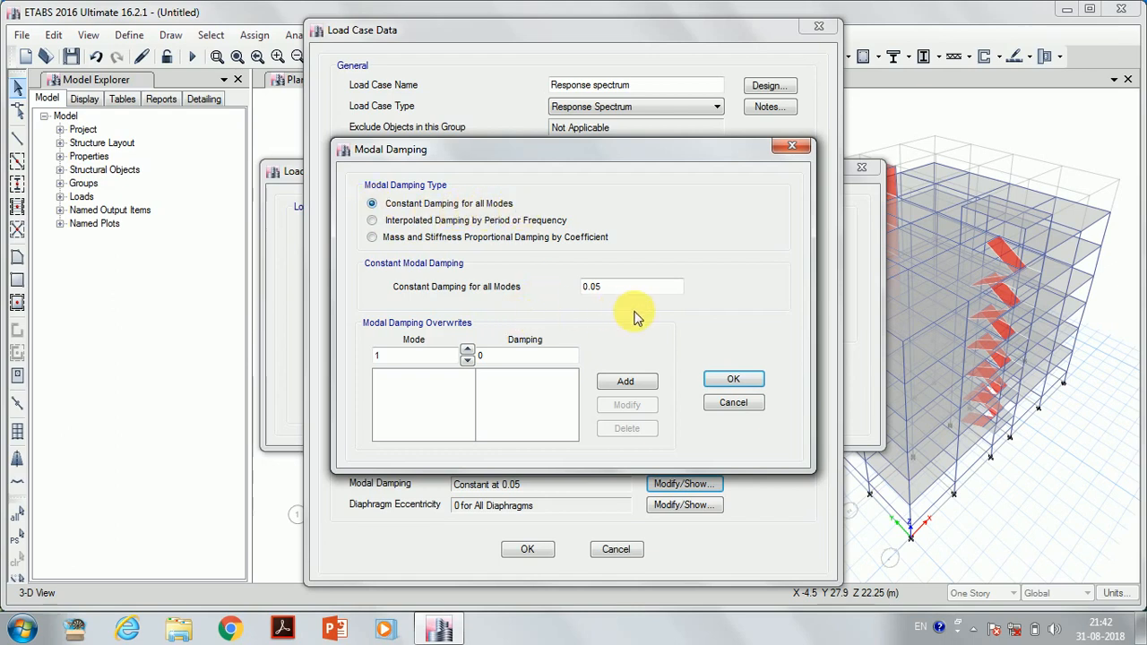
pyautogui.click(736, 380)
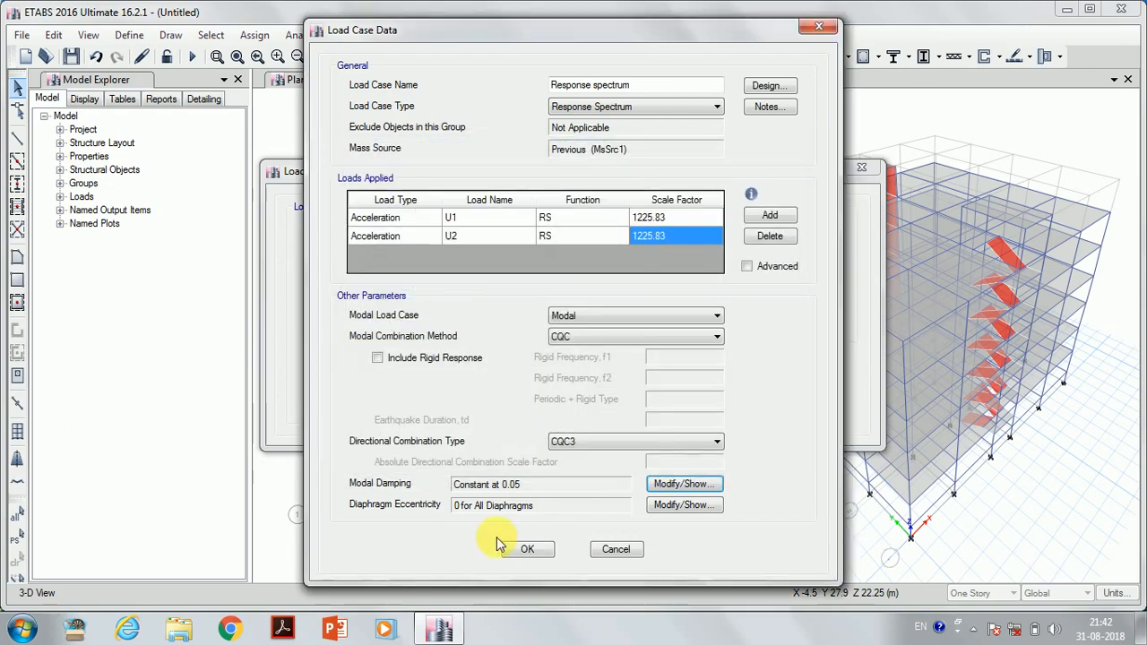
pyautogui.click(526, 550)
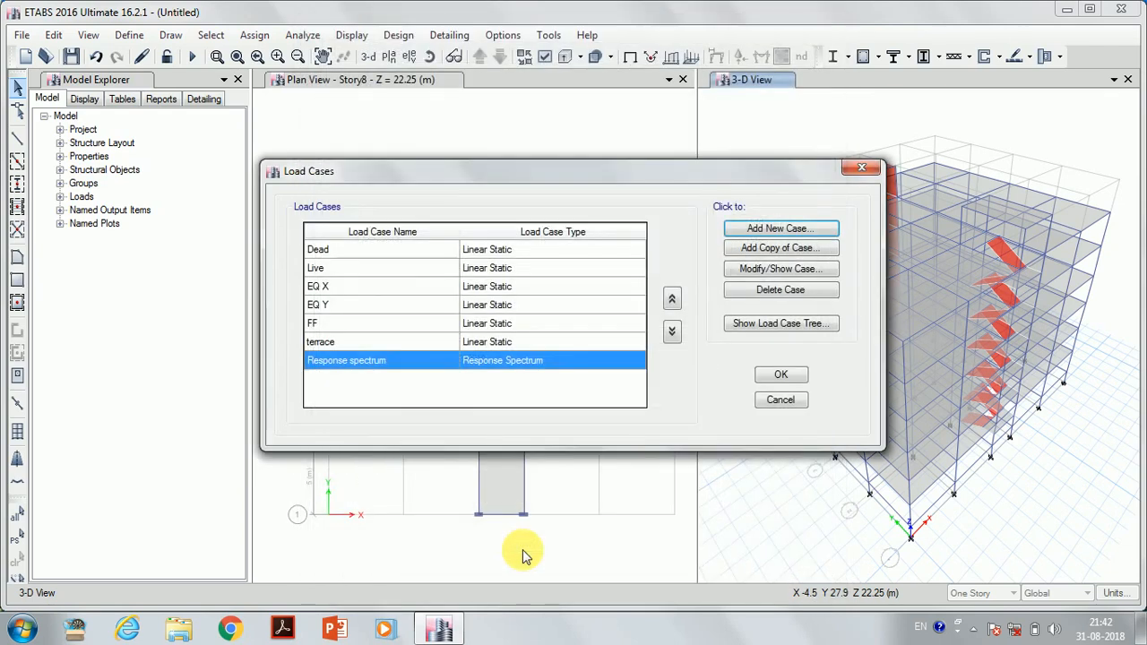
pyautogui.click(767, 374)
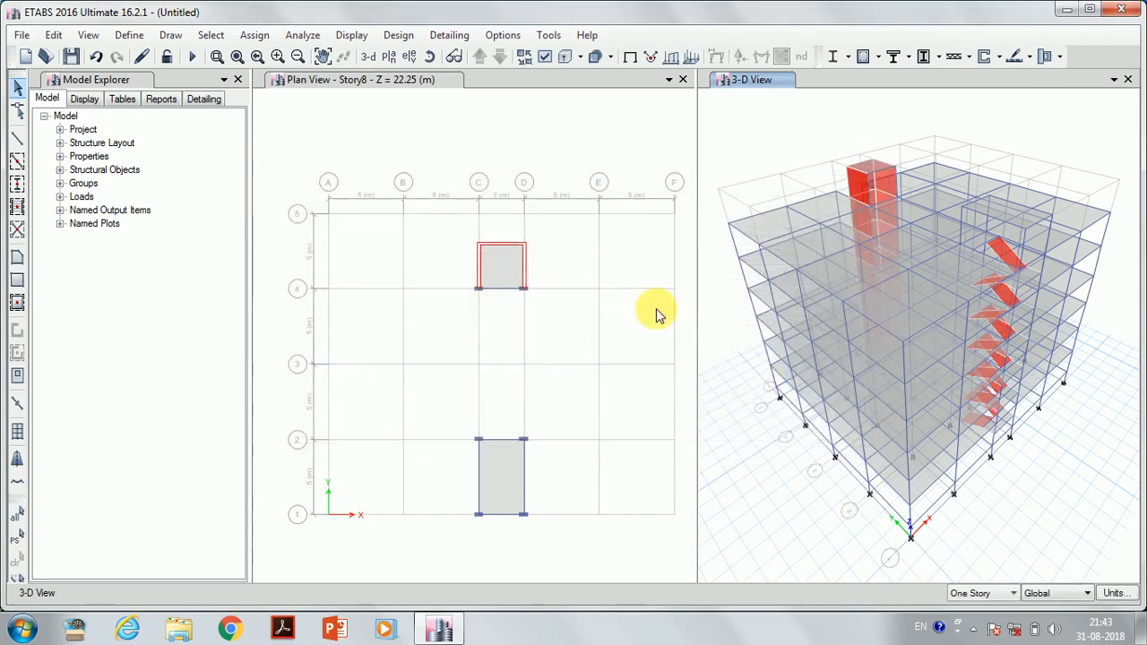
pyautogui.click(125, 38)
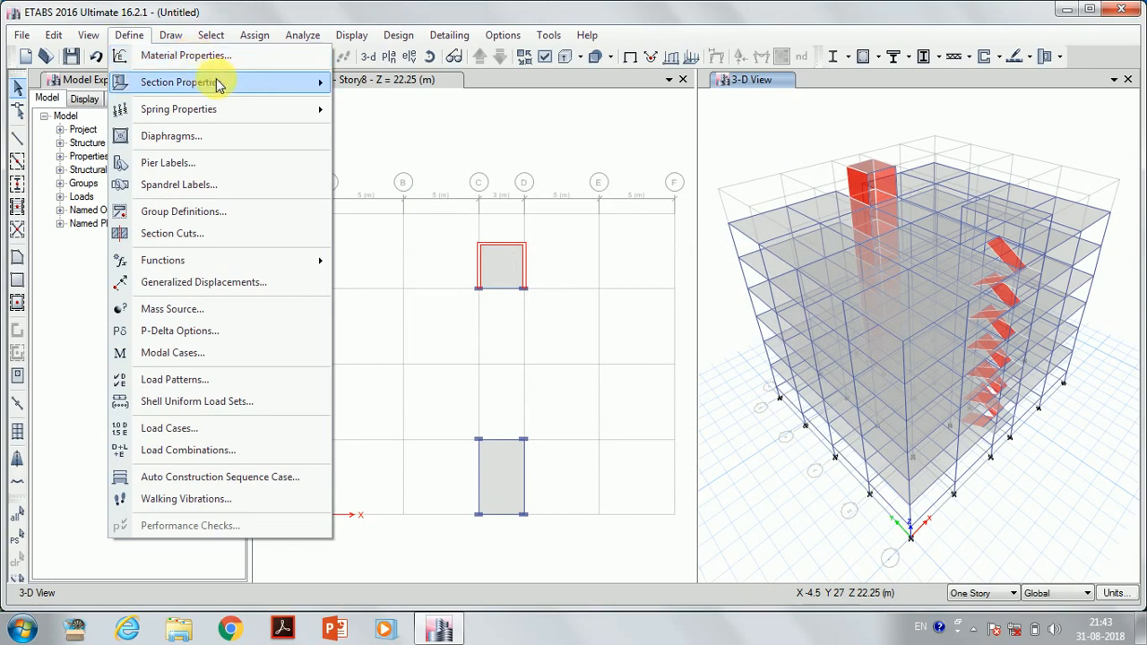
pyautogui.moveTo(239, 87)
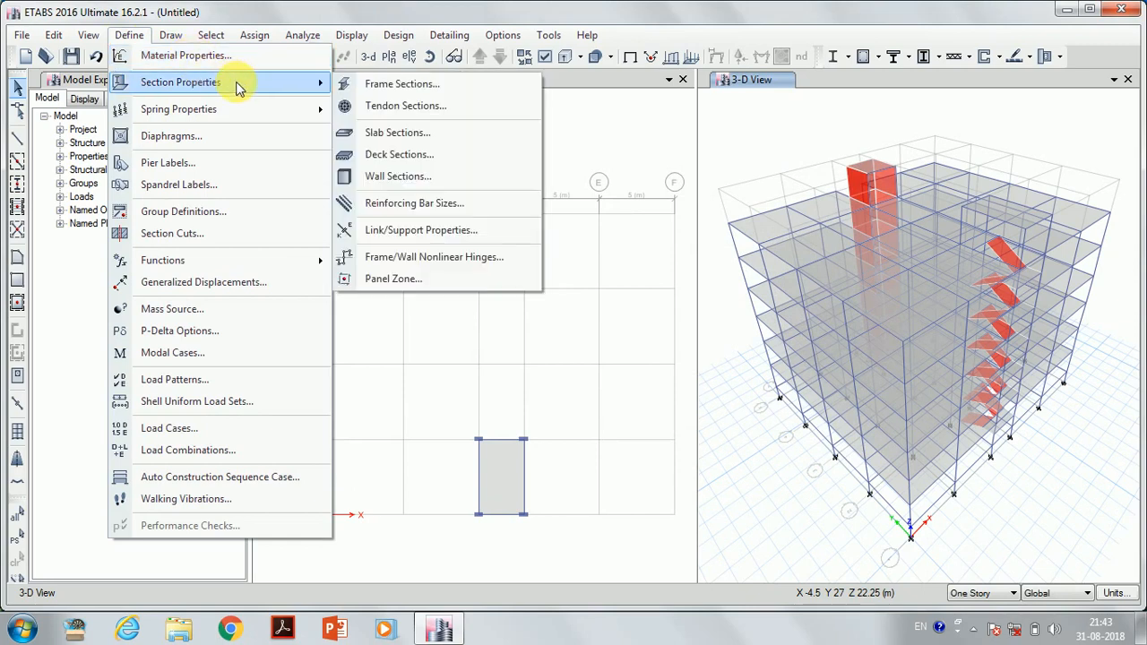
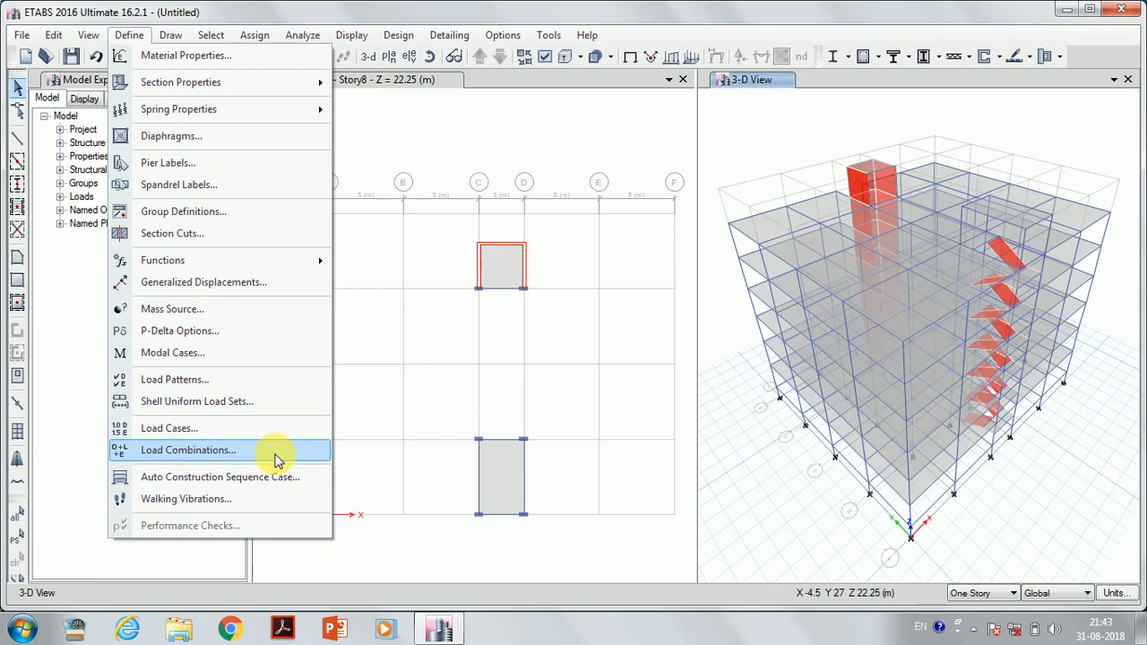
pyautogui.click(408, 125)
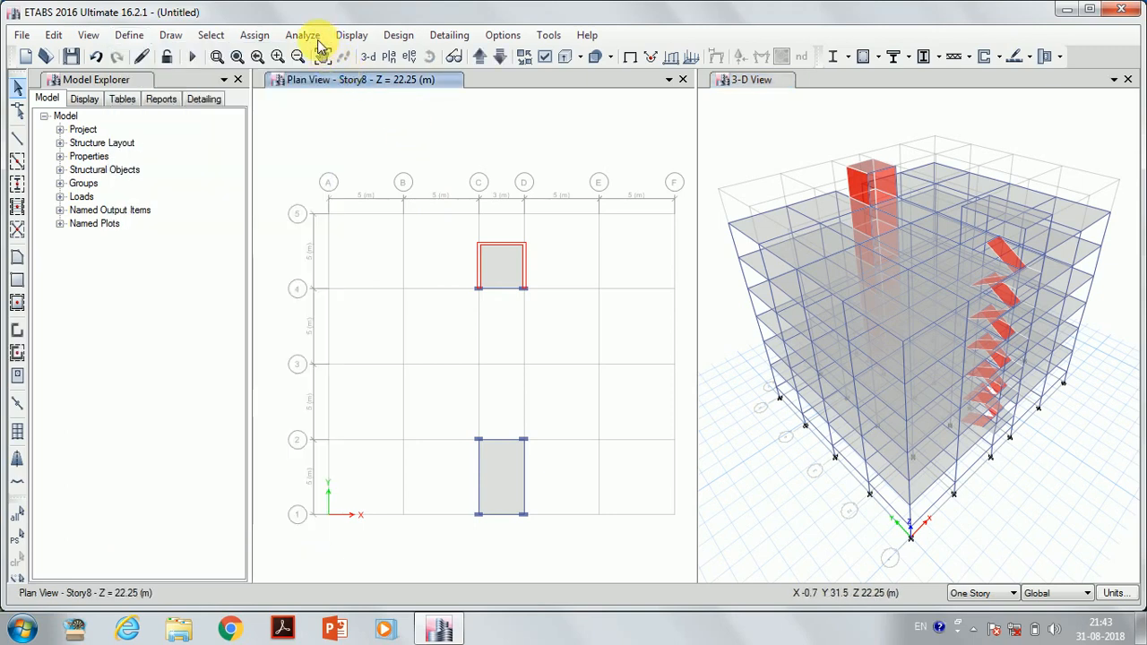
# Start a uniform shell load assignment for the FF load pattern and move its dialog clear of the 3-D view
pyautogui.click(255, 35)
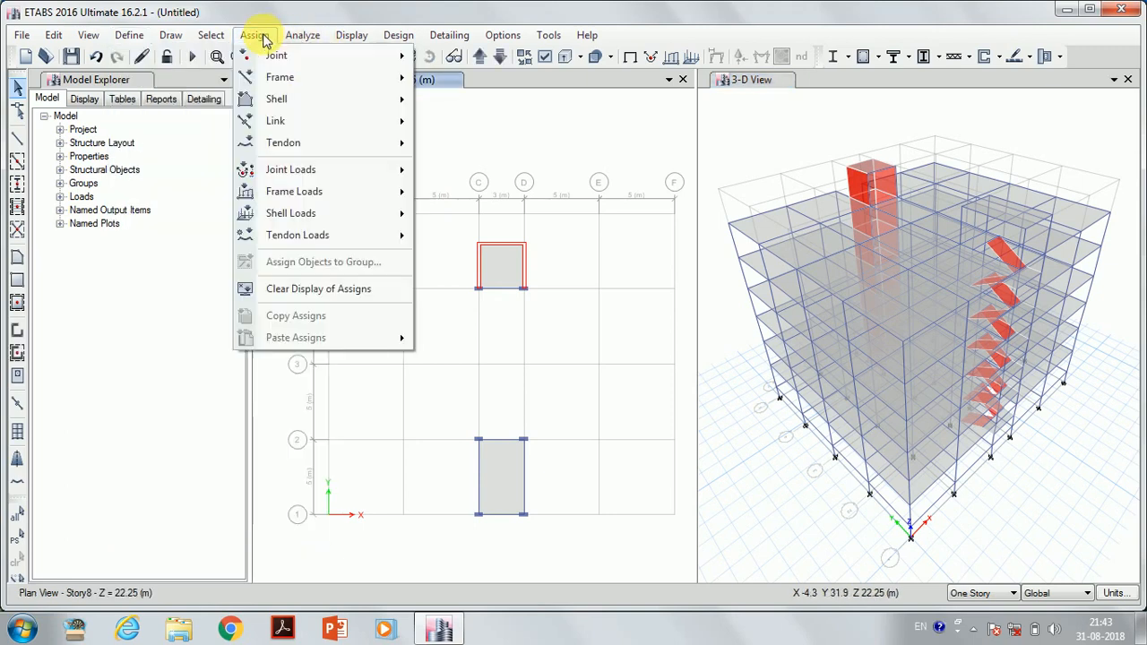
pyautogui.moveTo(281, 99)
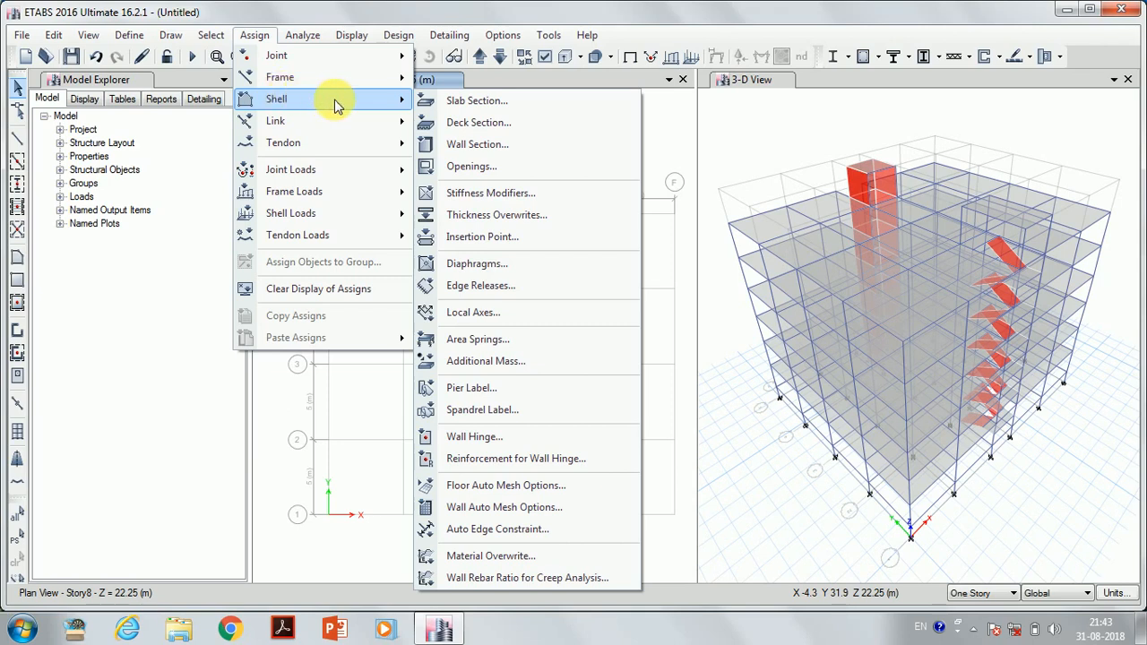
pyautogui.click(254, 35)
pyautogui.click(259, 36)
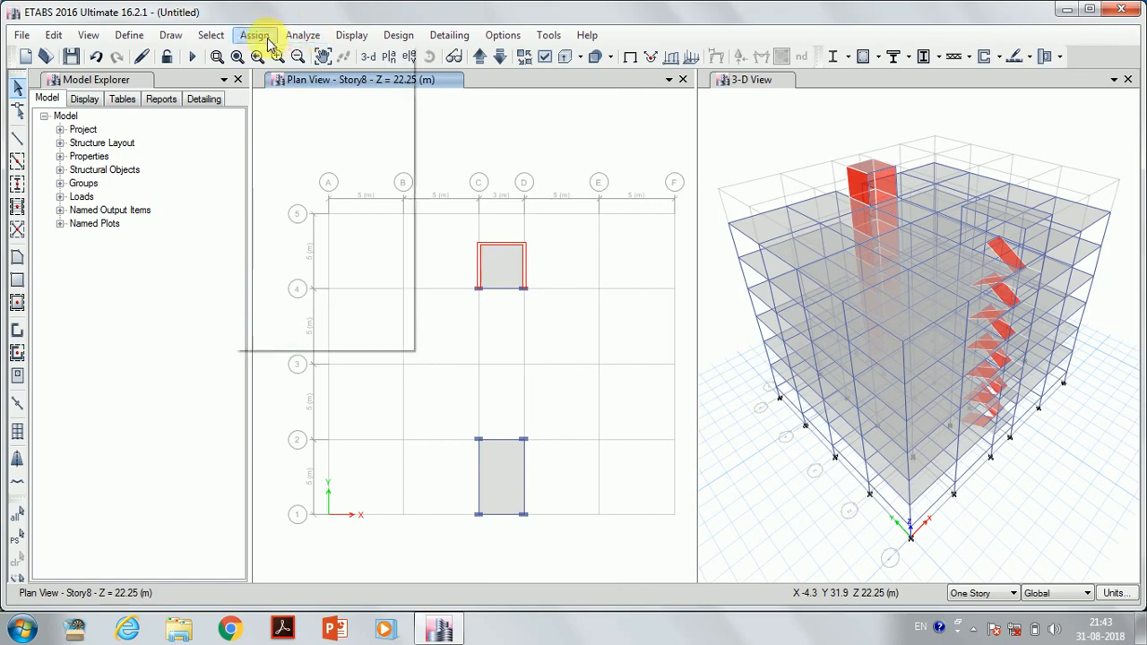
pyautogui.moveTo(389, 215)
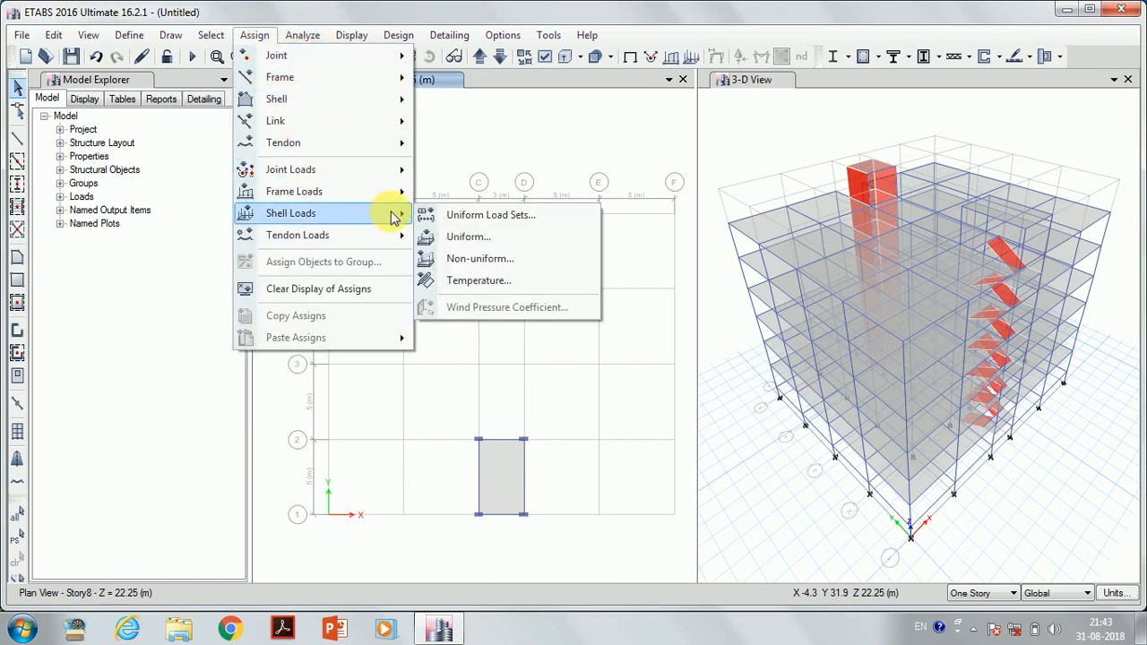
pyautogui.click(484, 237)
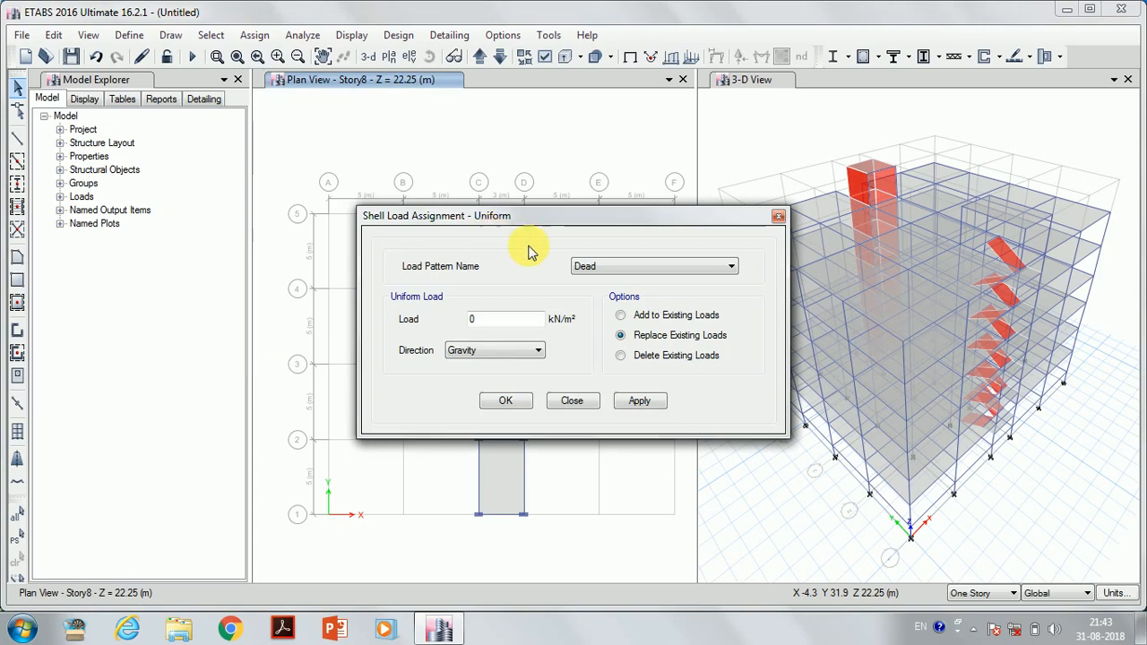
pyautogui.click(640, 266)
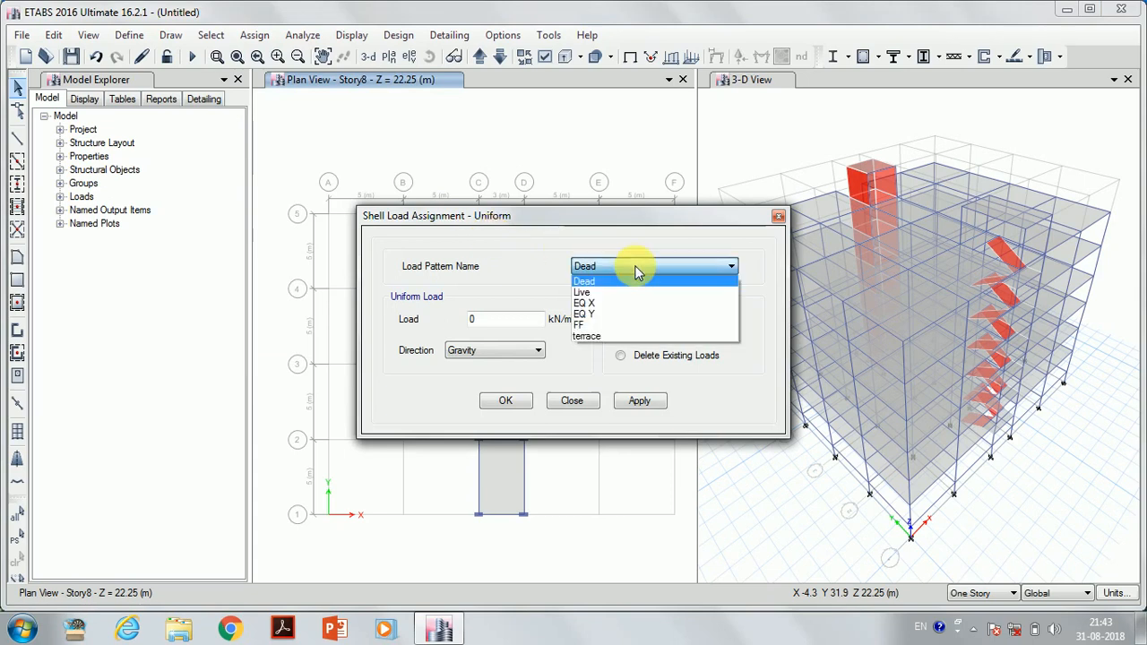
pyautogui.click(636, 327)
pyautogui.moveTo(604, 221); pyautogui.dragTo(349, 43)
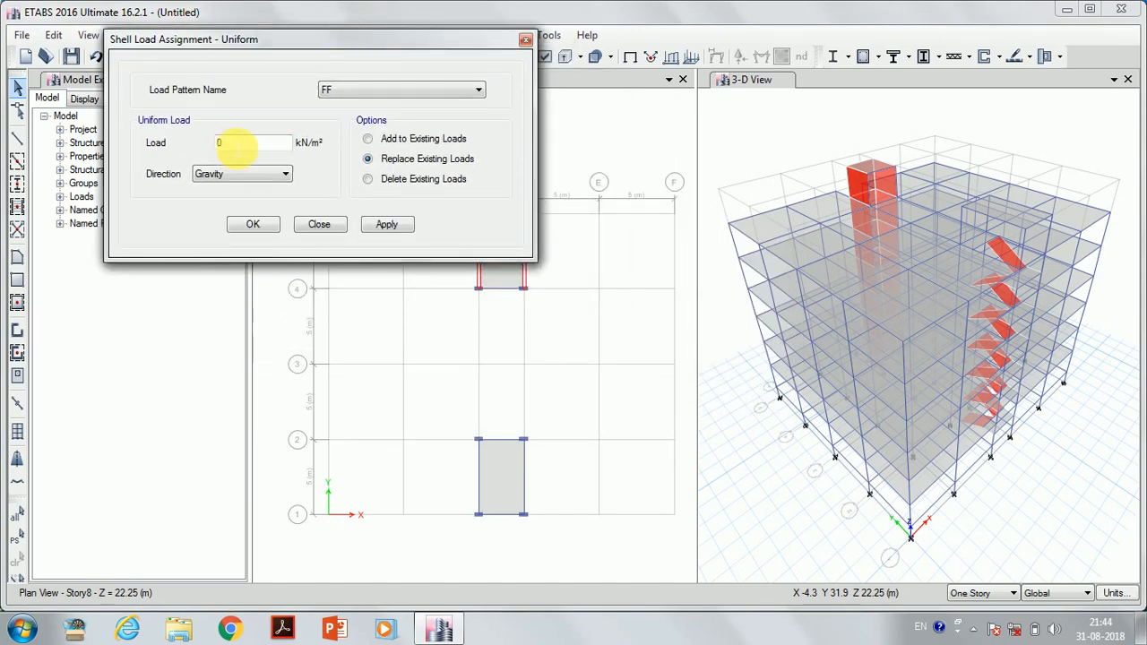
# Select the whole building in the 3-D view and add a 2 kN/m² gravity FF load to its existing shell loads
pyautogui.moveTo(726, 109); pyautogui.dragTo(1127, 573)
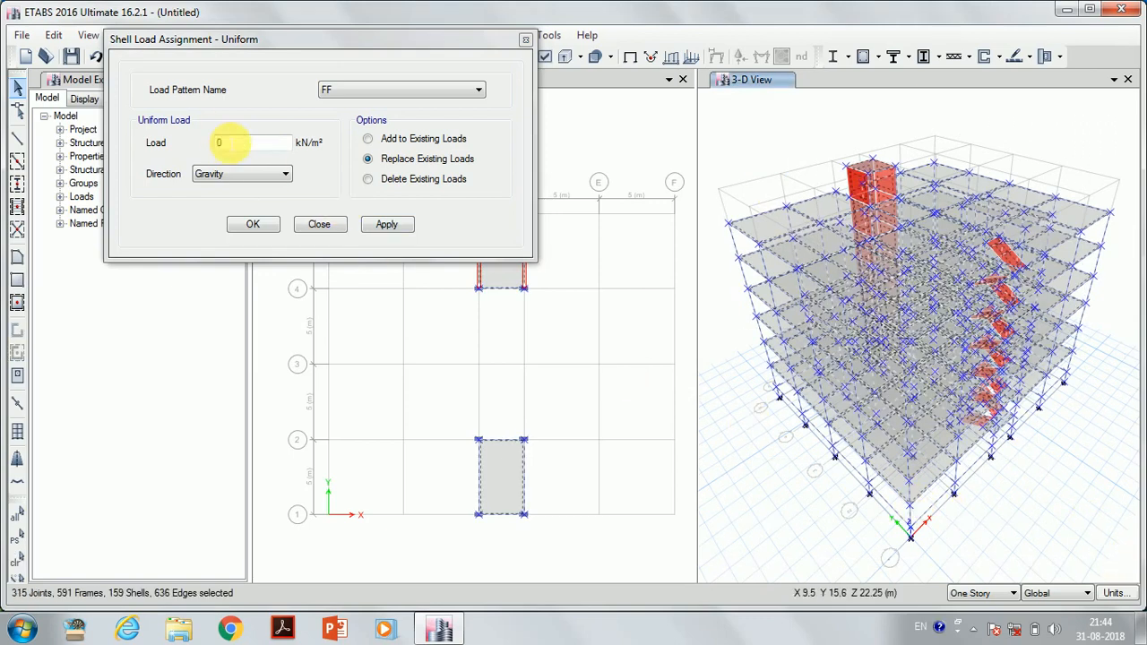
pyautogui.click(230, 144)
pyautogui.write('2')
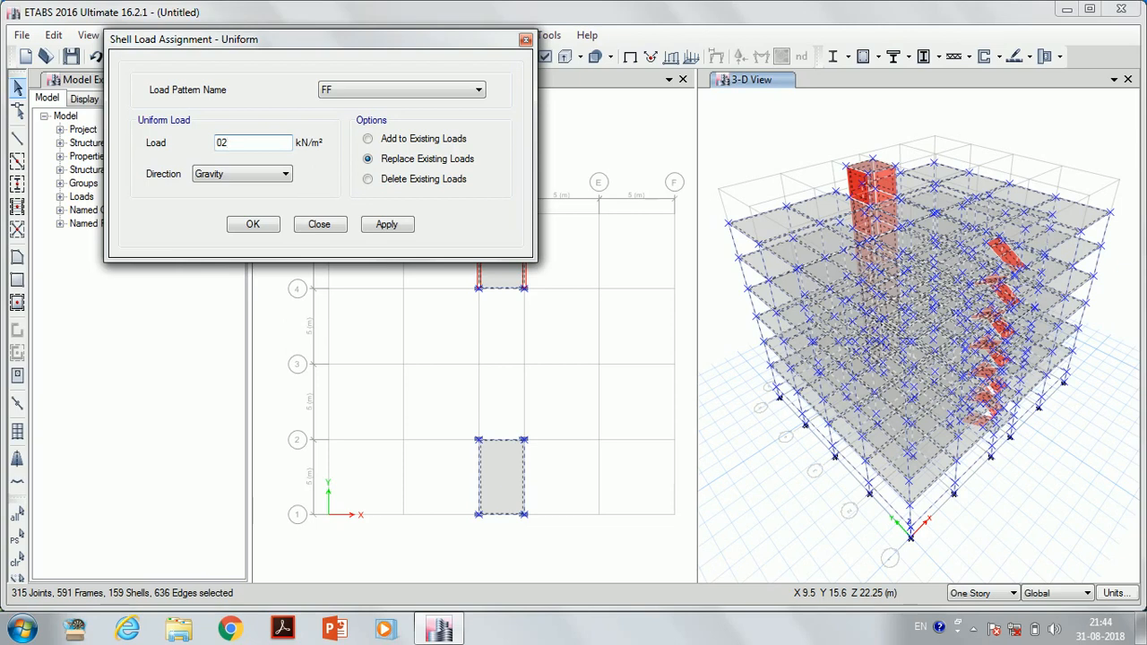
pyautogui.click(368, 140)
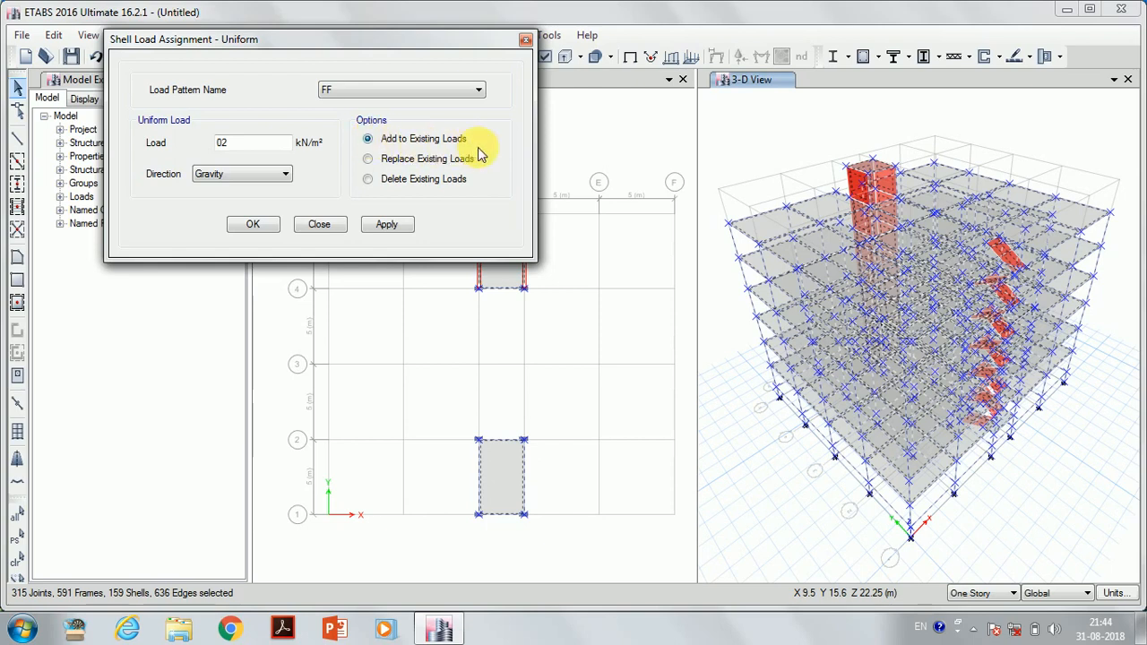
pyautogui.click(381, 224)
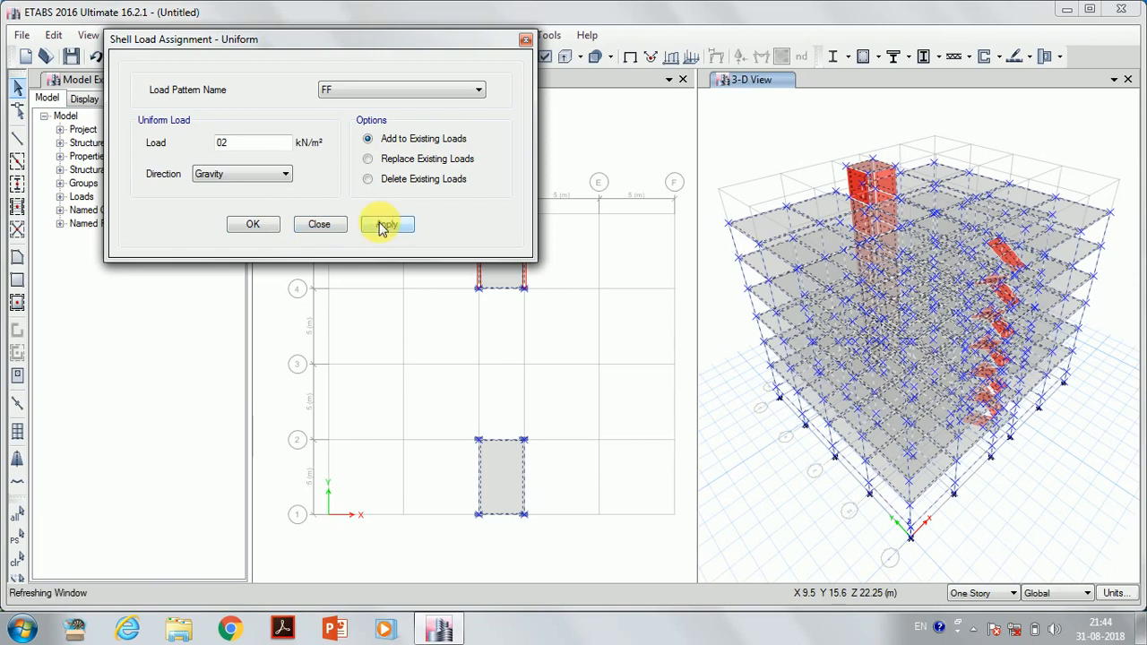
pyautogui.click(317, 225)
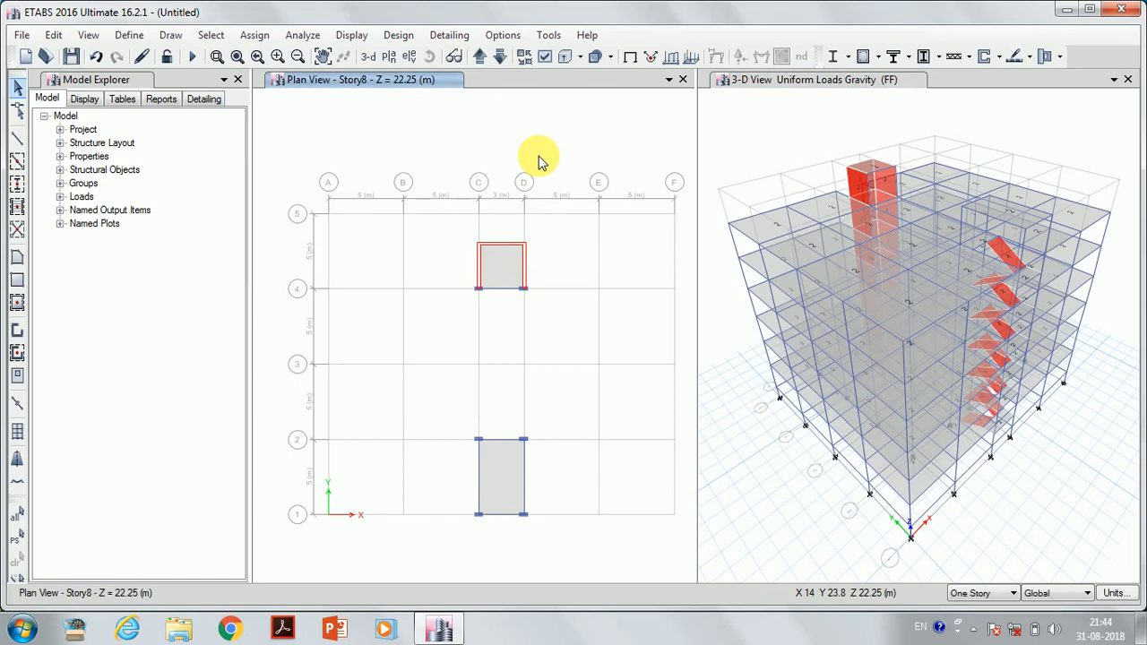
# Select the entire Story7 floor in the plan view and start a uniform shell load assignment for it
pyautogui.click(499, 58)
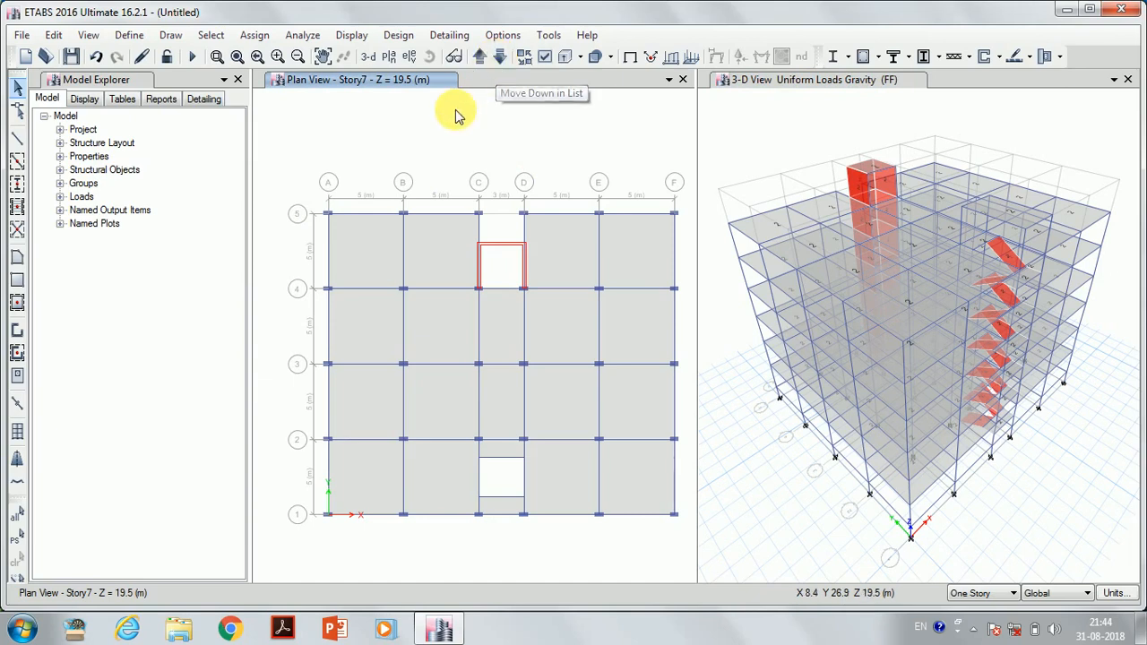
pyautogui.moveTo(285, 141); pyautogui.dragTo(687, 554)
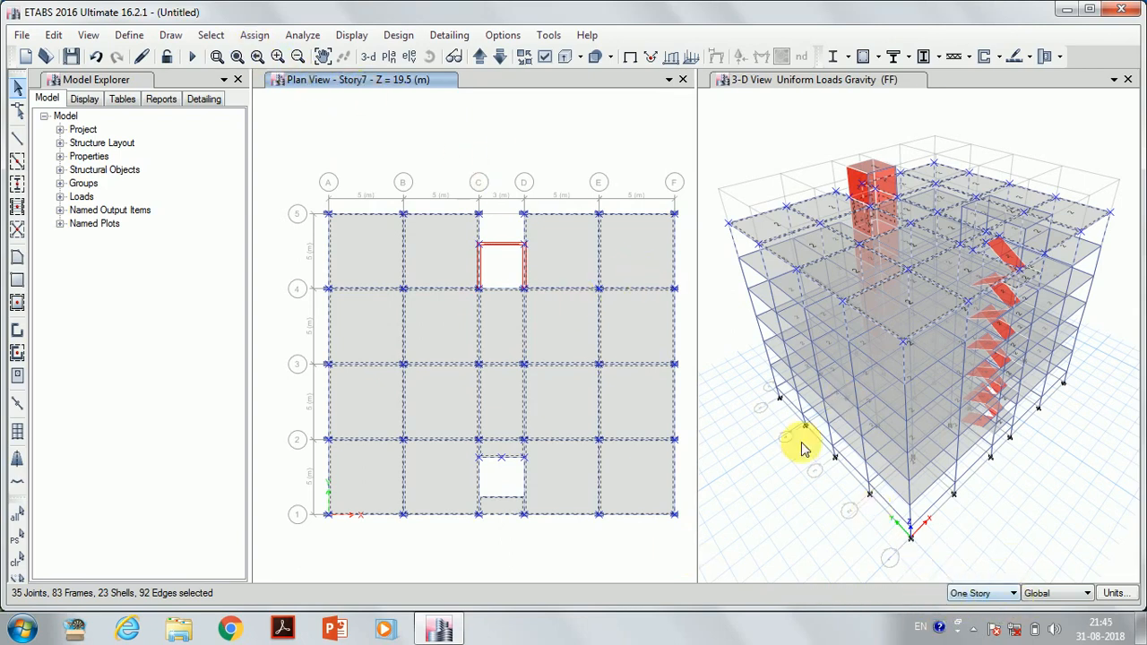
pyautogui.click(254, 34)
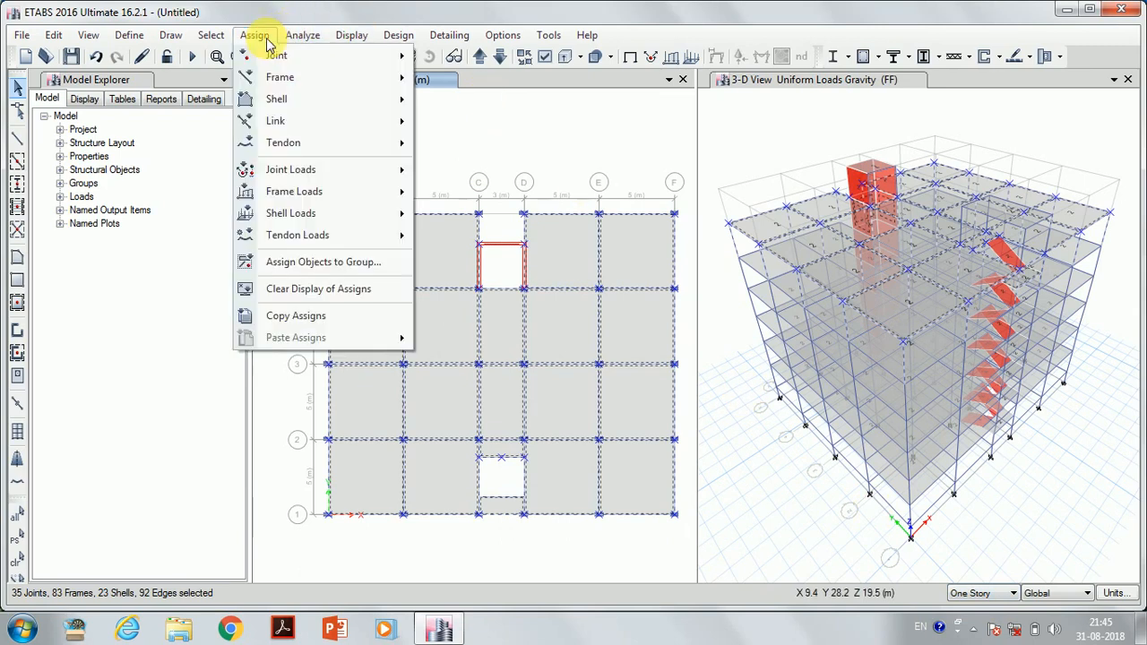
pyautogui.moveTo(348, 211)
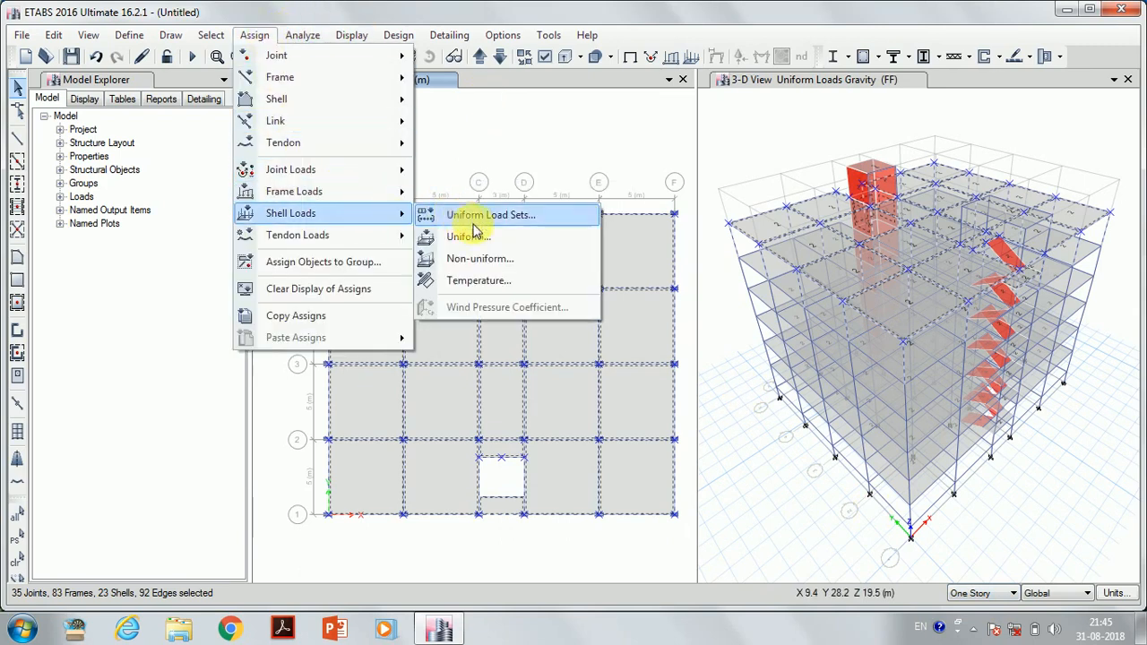
pyautogui.click(461, 234)
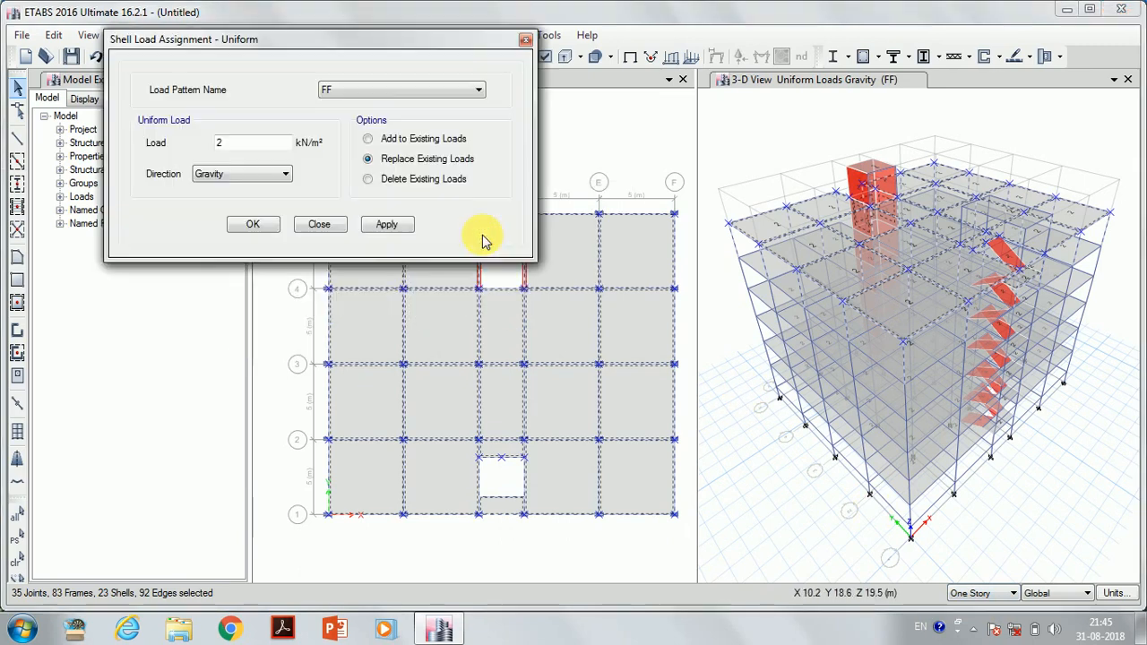
# Assign a 1.5 kN/m² gravity load in the terrace load pattern to the selected Story7 shells, replacing existing loads
pyautogui.click(376, 90)
pyautogui.click(379, 159)
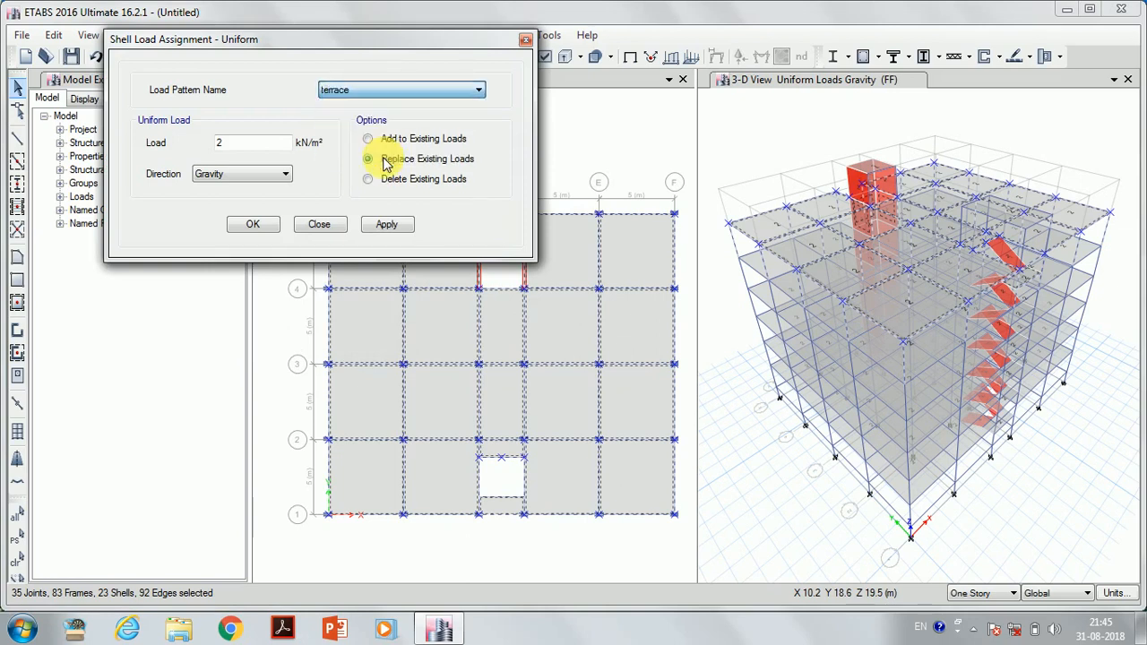
pyautogui.click(238, 146)
pyautogui.press('BackSpace')
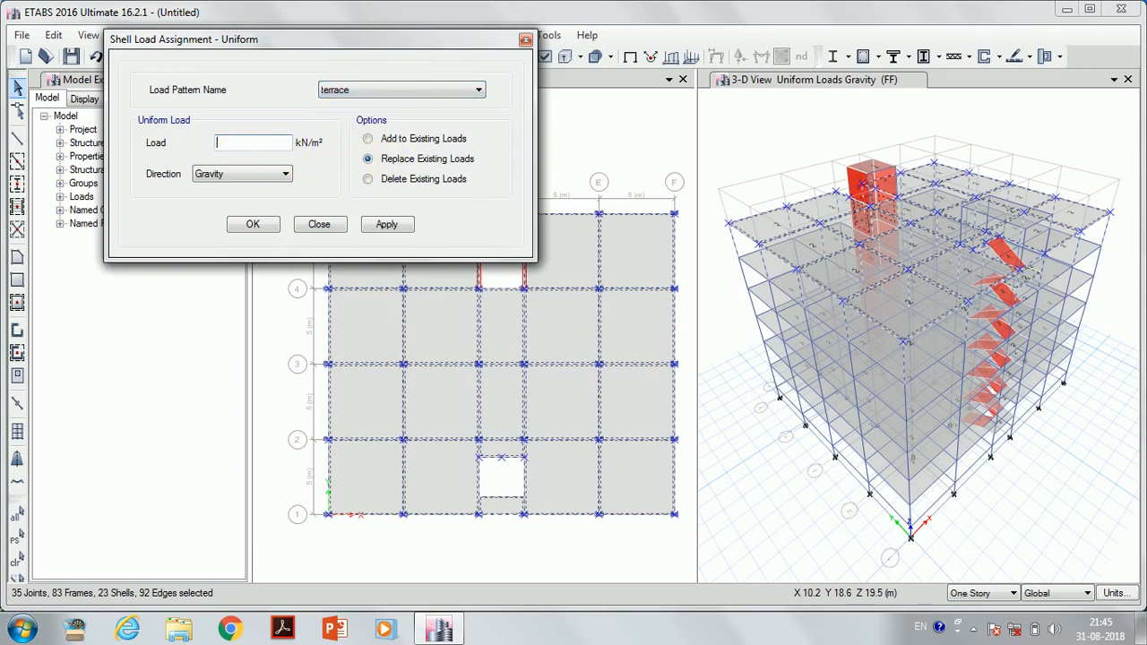
pyautogui.write('1.5')
pyautogui.click(372, 227)
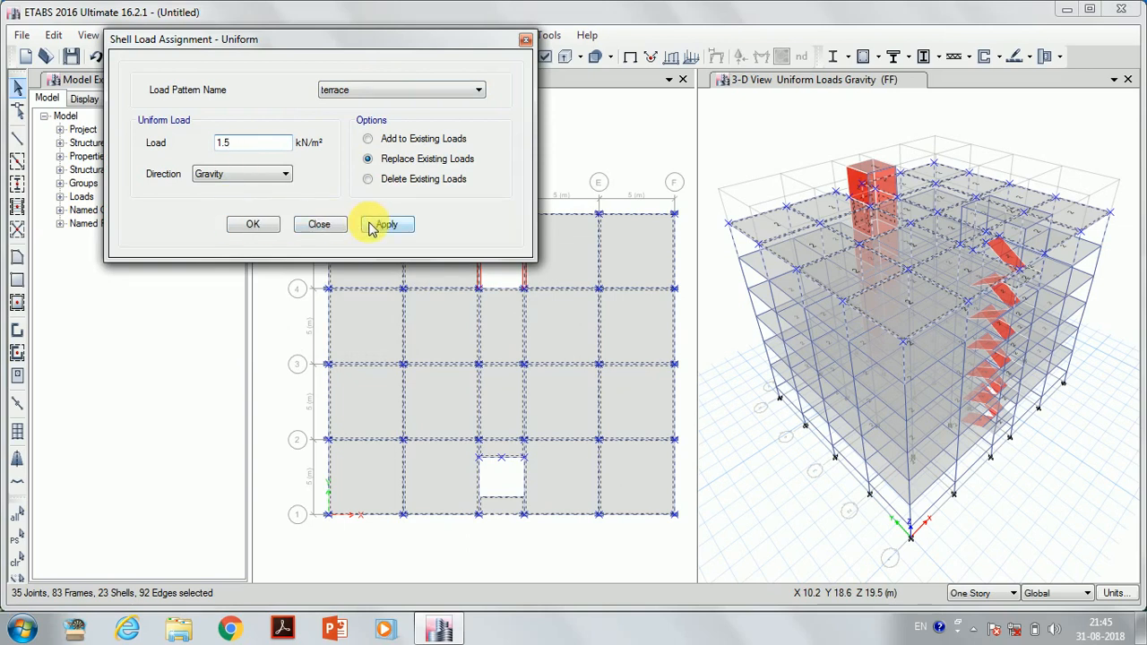
pyautogui.click(315, 227)
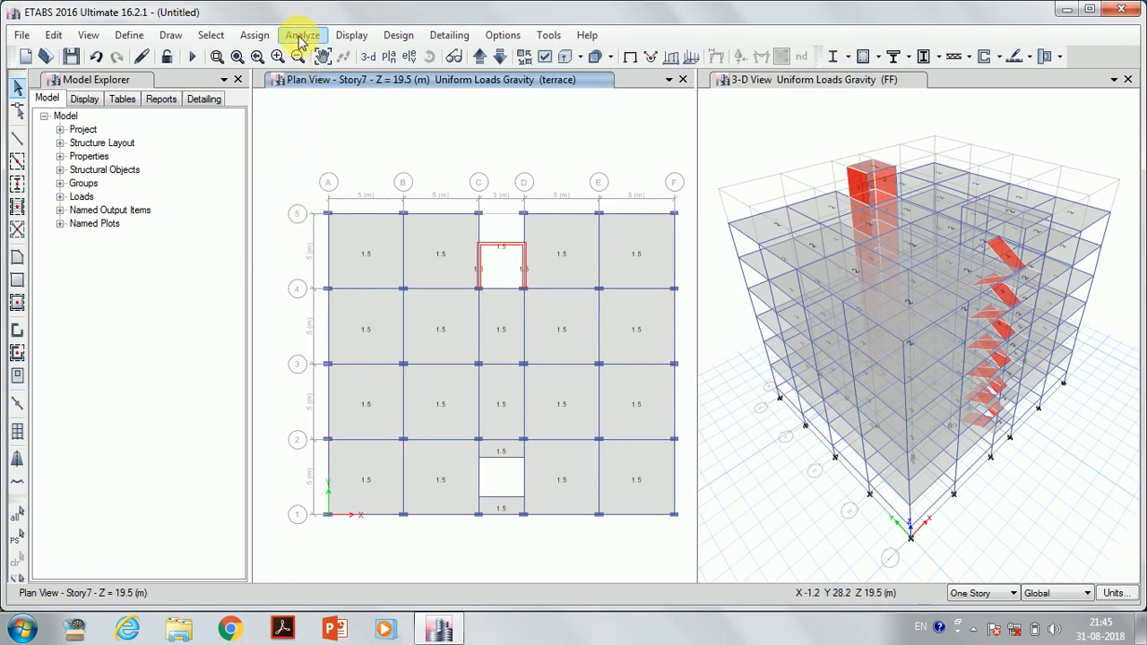
# Start a uniform shell load assignment for the Live load pattern and select the whole building in the 3-D view
pyautogui.click(255, 35)
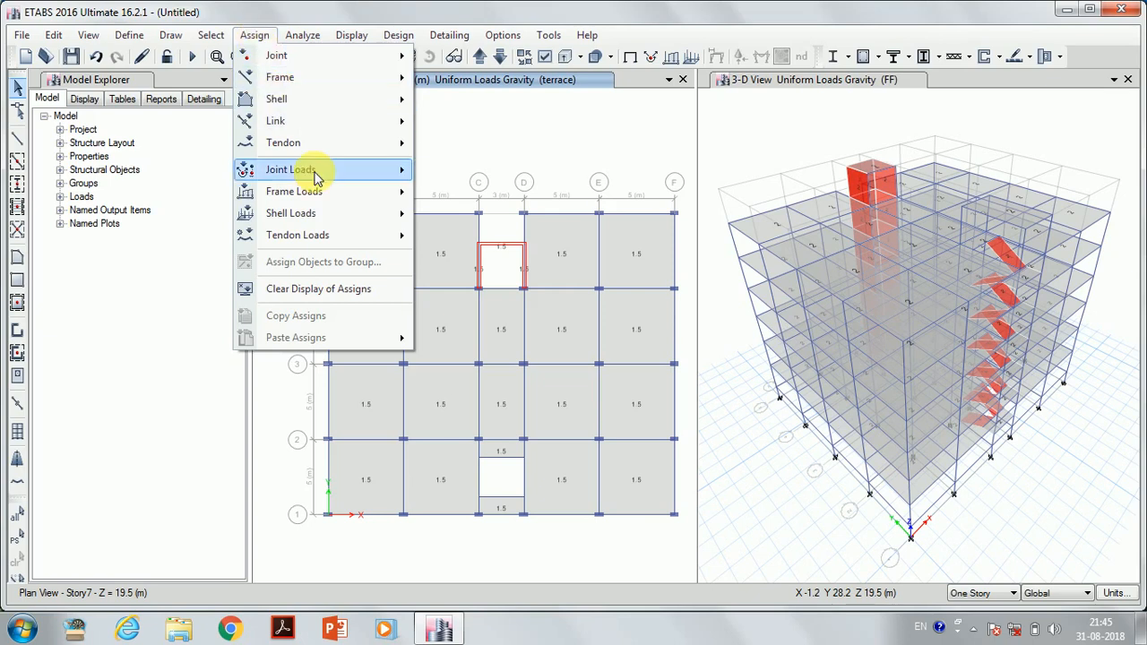
pyautogui.moveTo(333, 216)
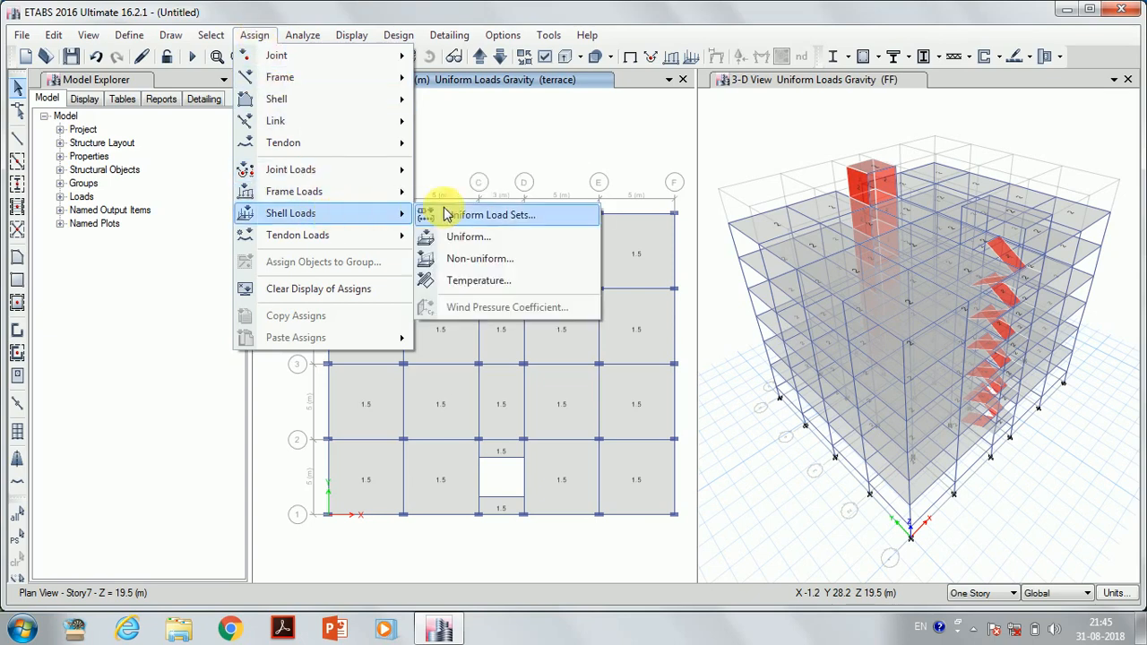
pyautogui.click(488, 238)
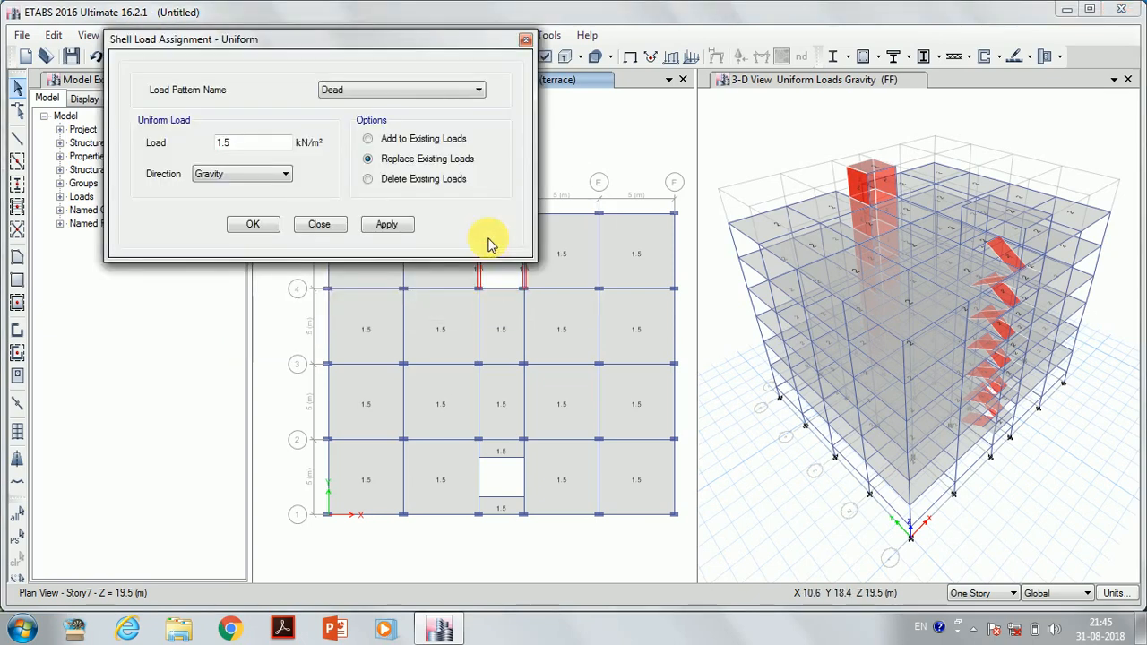
pyautogui.click(403, 90)
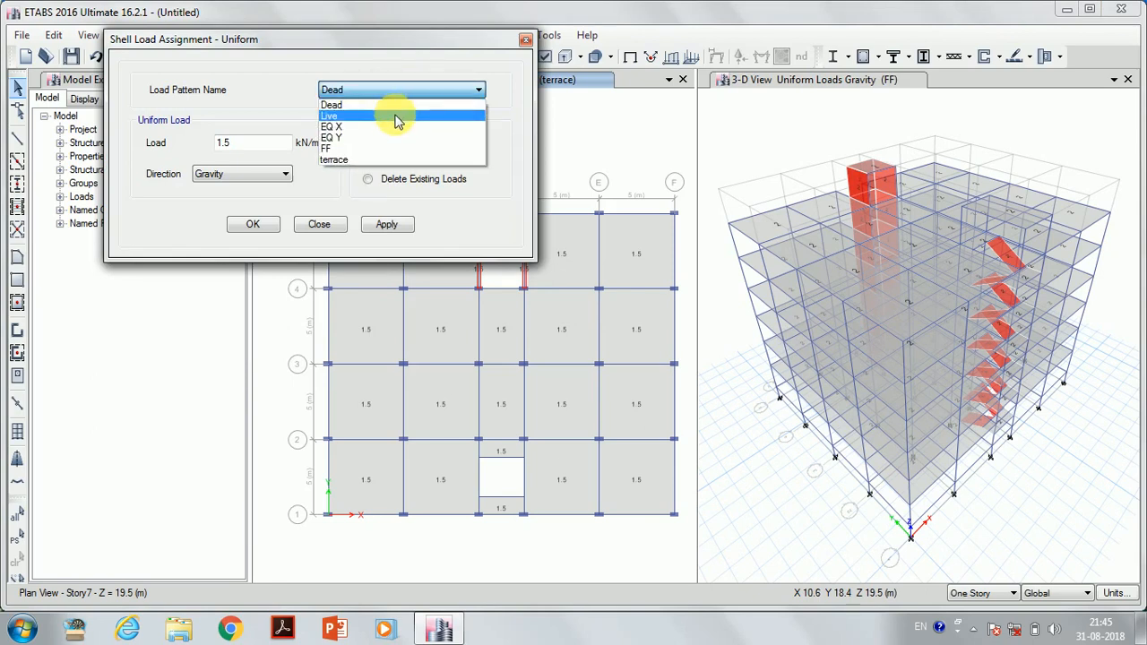
pyautogui.click(398, 117)
pyautogui.click(854, 265)
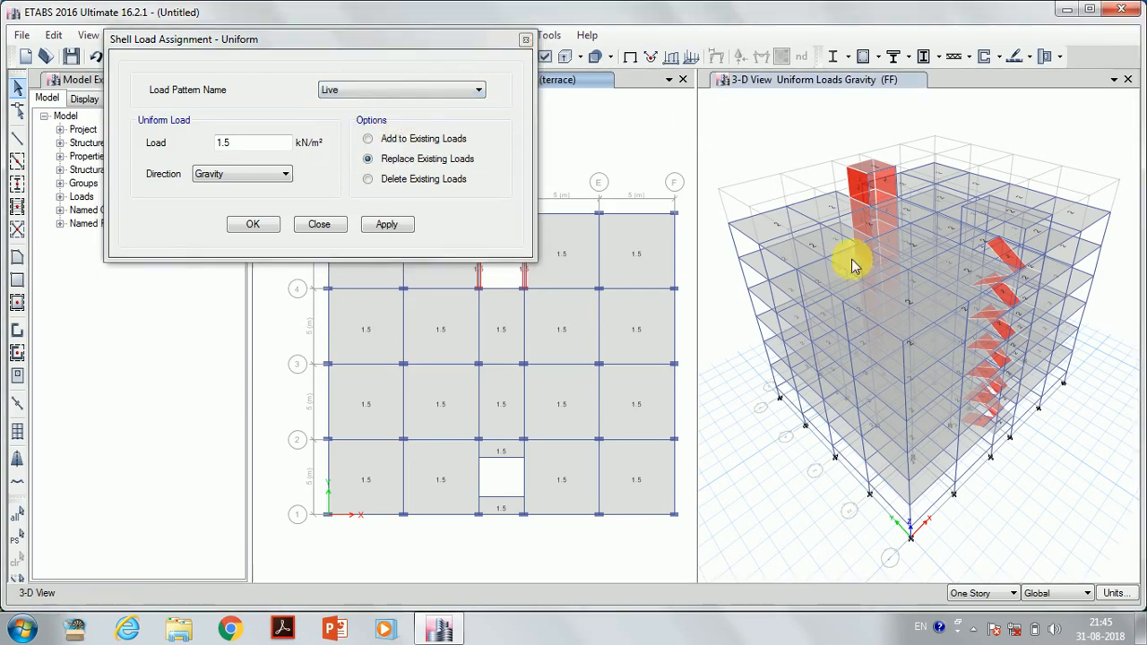
pyautogui.moveTo(718, 120); pyautogui.dragTo(1131, 570)
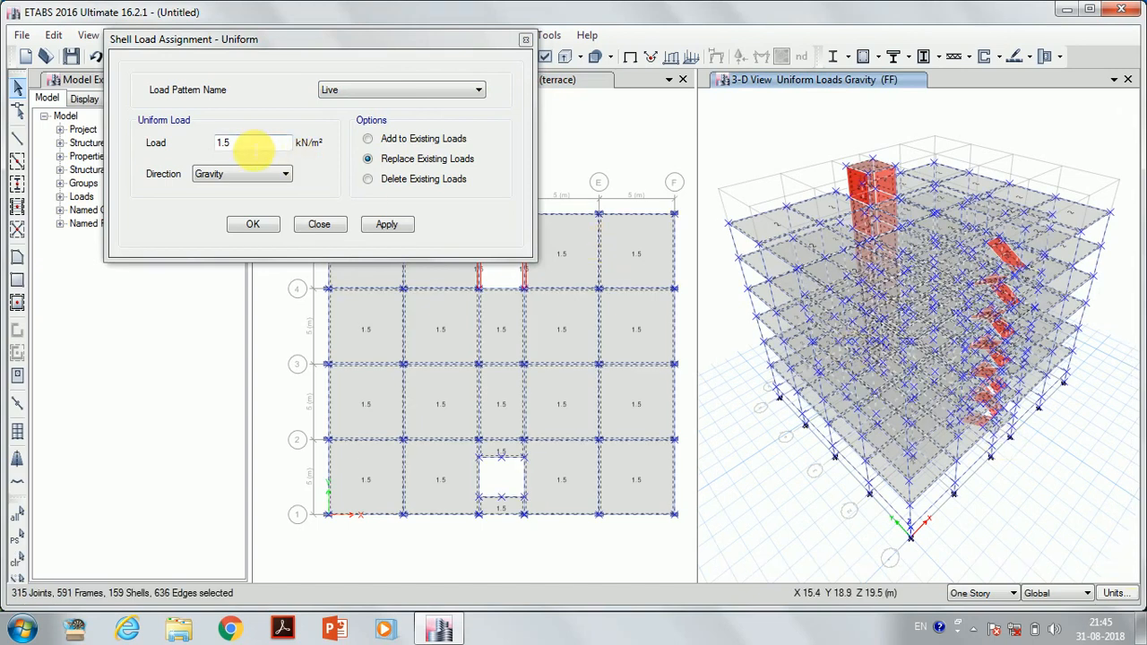
# Add a 2 kN/m² gravity Live load to the existing loads of the selected building shells
pyautogui.click(253, 145)
pyautogui.press('BackSpace')
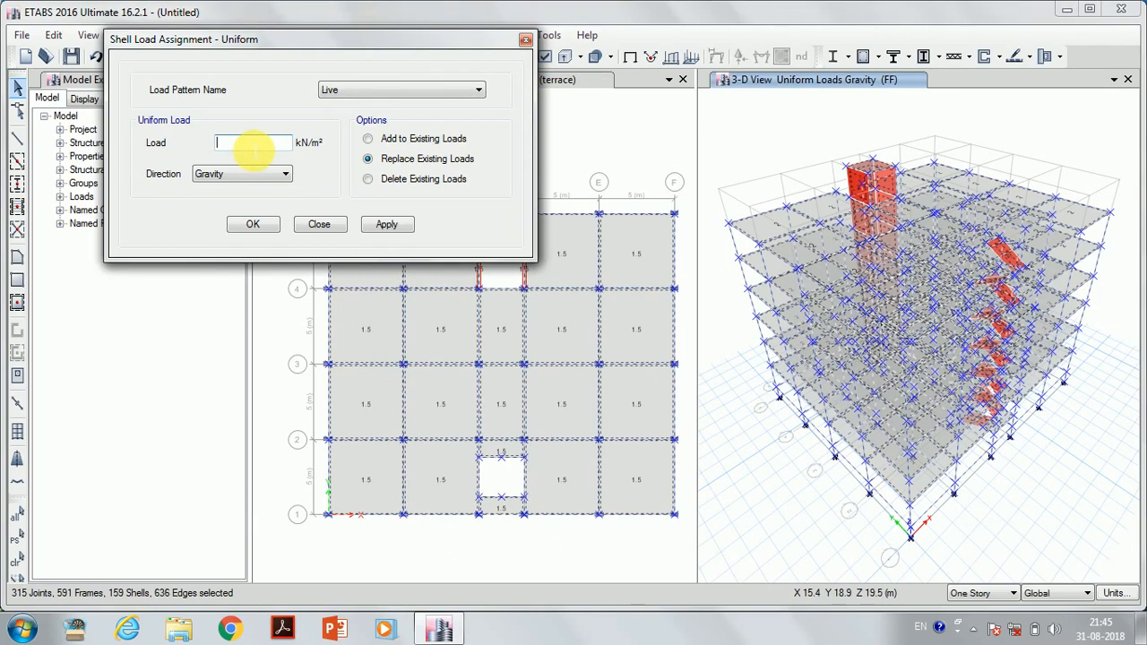
pyautogui.write('2')
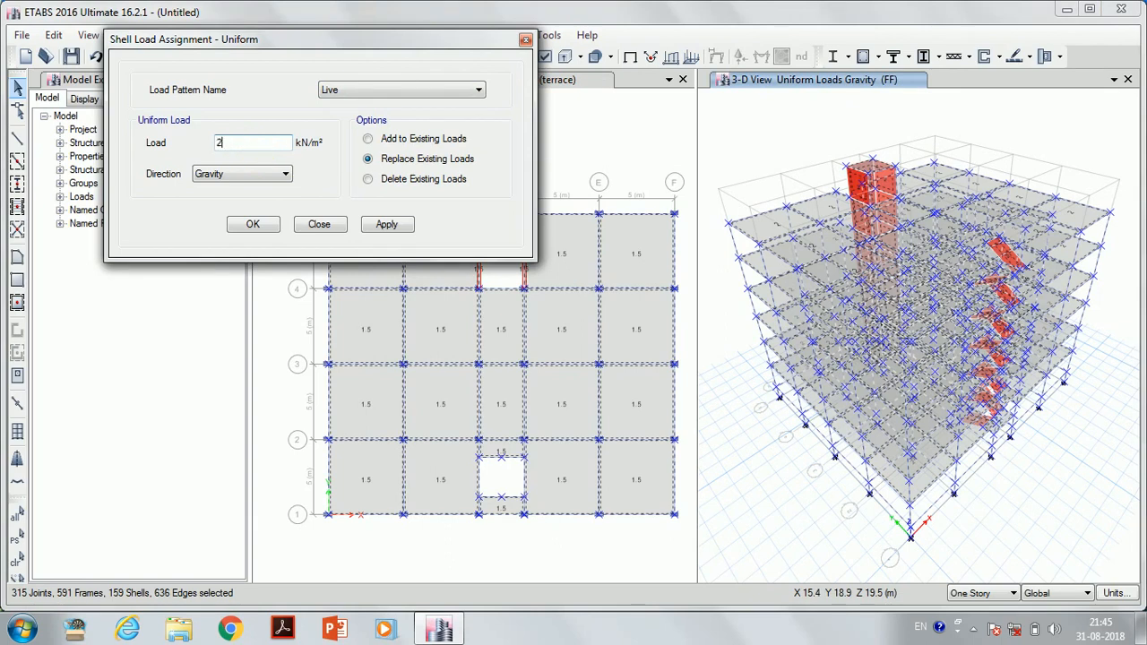
pyautogui.click(369, 140)
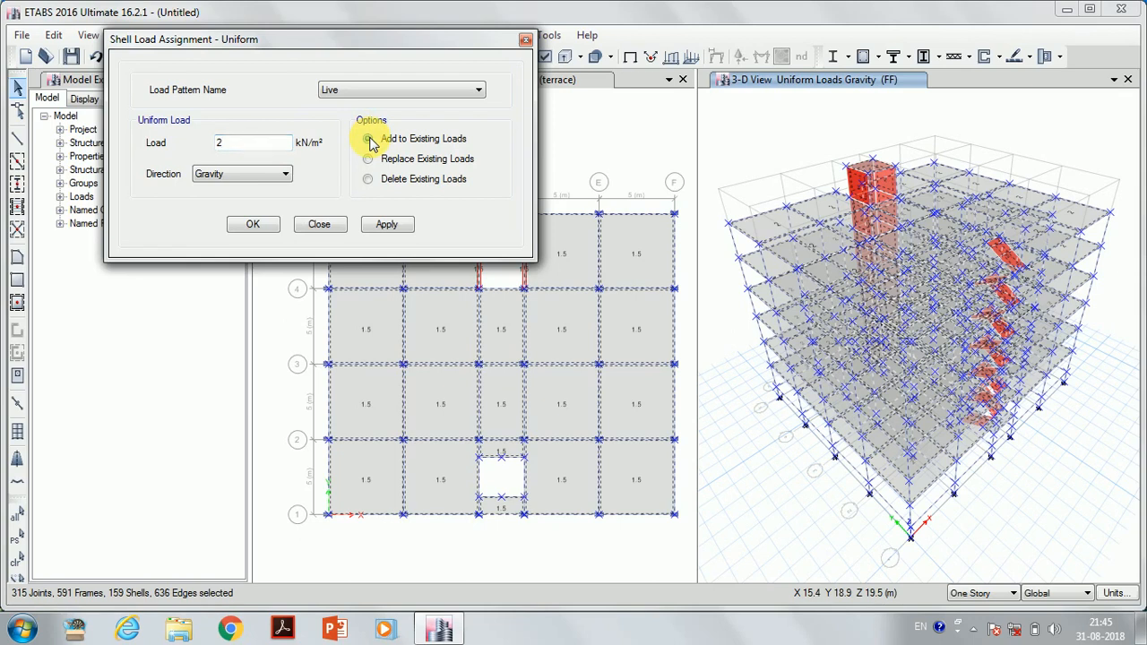
pyautogui.click(385, 224)
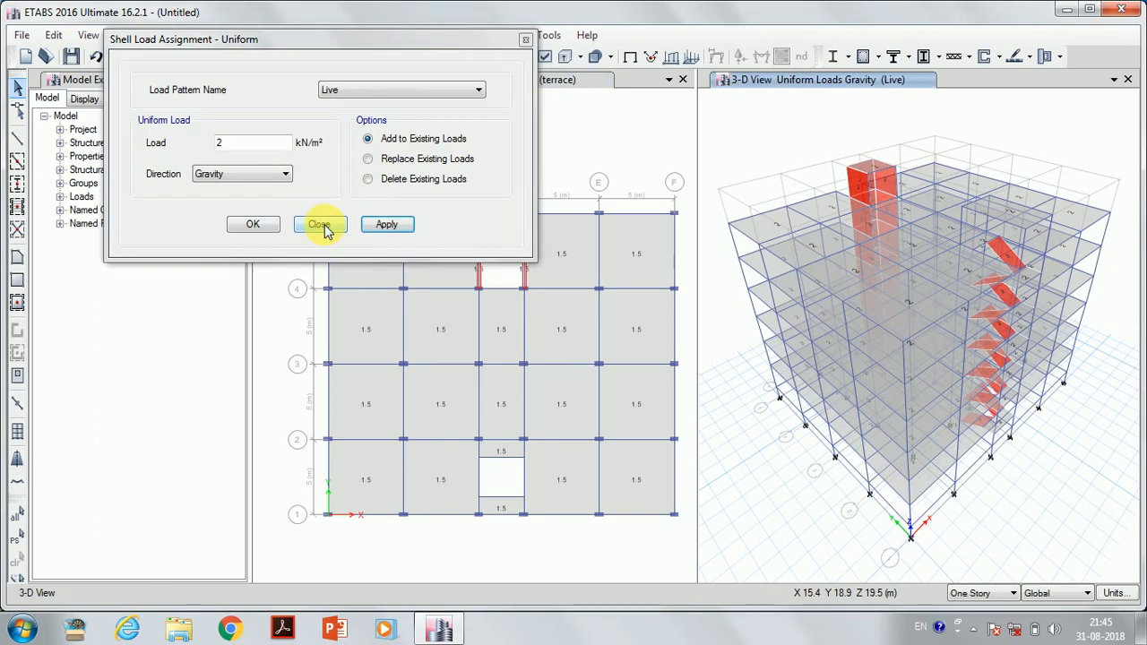
pyautogui.click(325, 224)
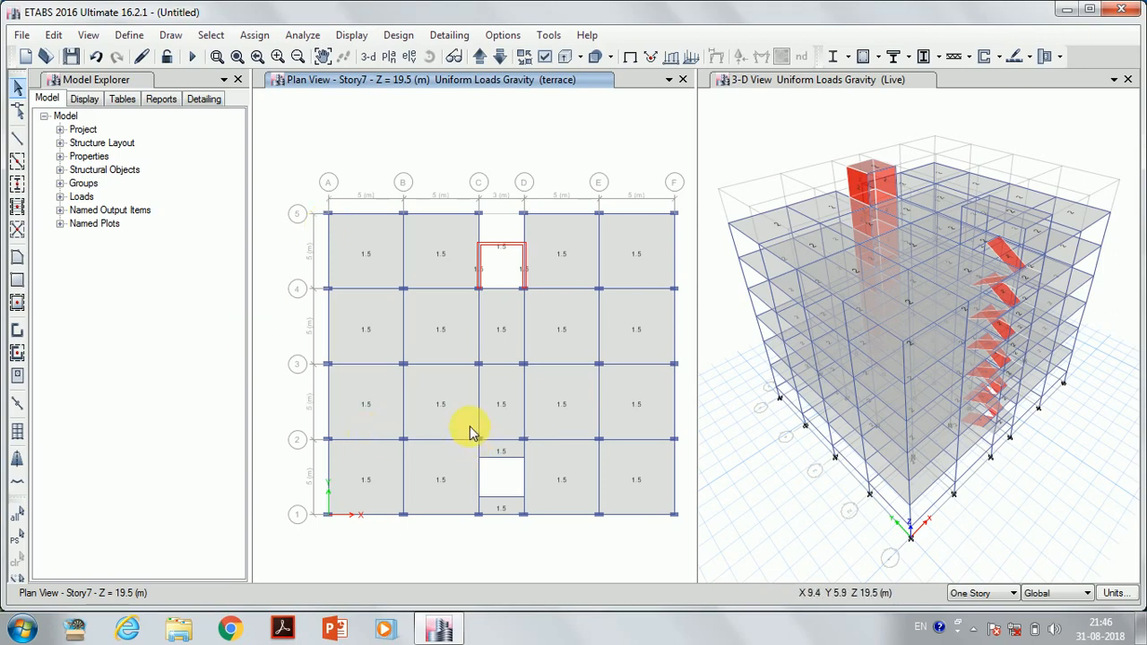
# Select the Story7 stair bay between grids C–D and 1–2 and replace its Live shell load with 3 kN/m² gravity
pyautogui.moveTo(470, 426); pyautogui.dragTo(540, 551)
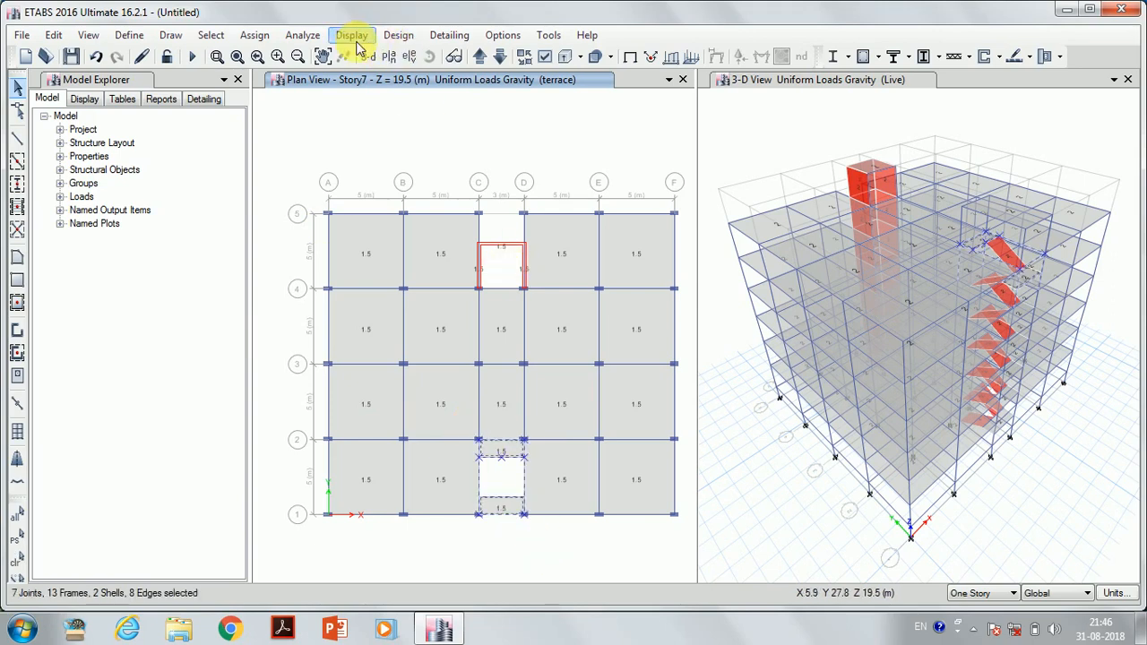
pyautogui.click(260, 37)
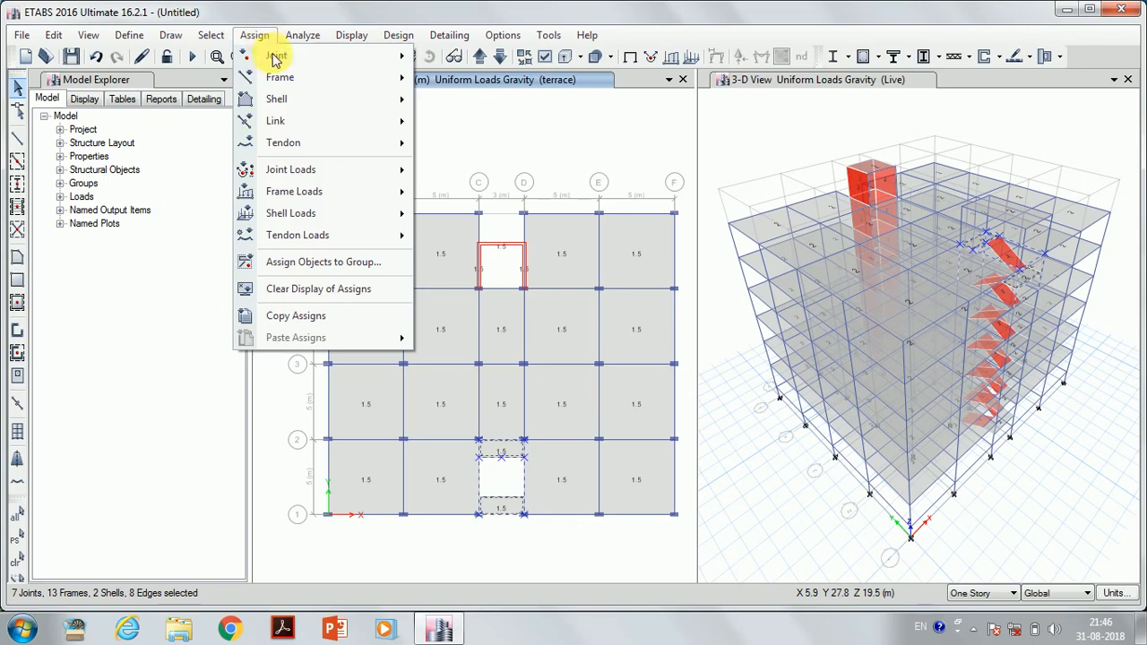
pyautogui.moveTo(404, 215)
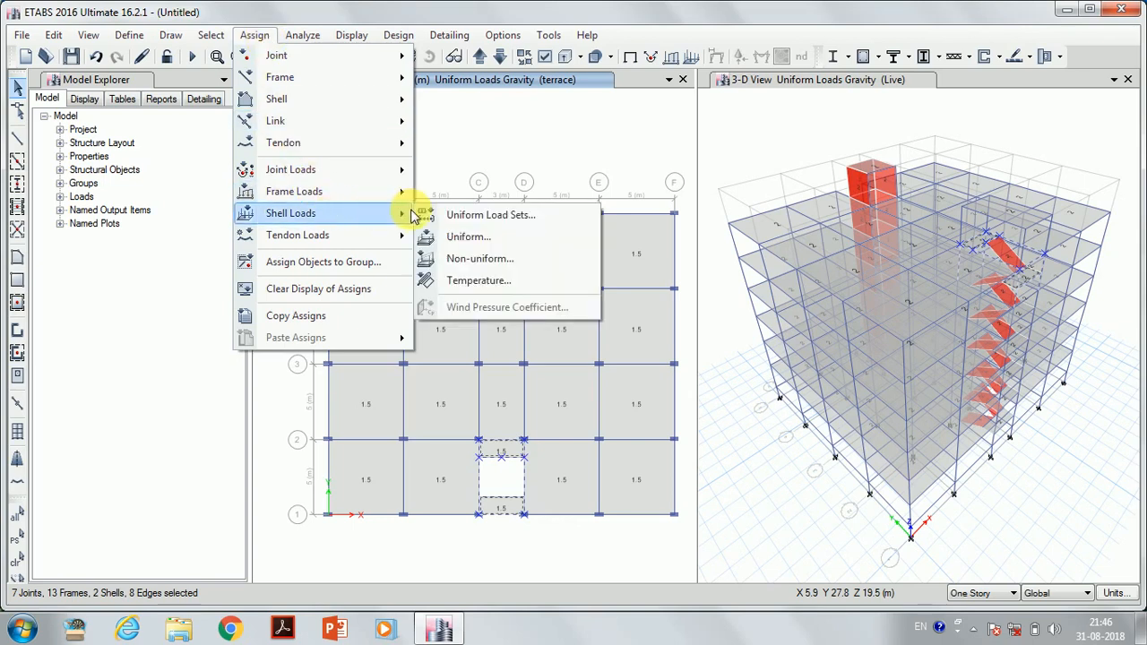
pyautogui.click(487, 235)
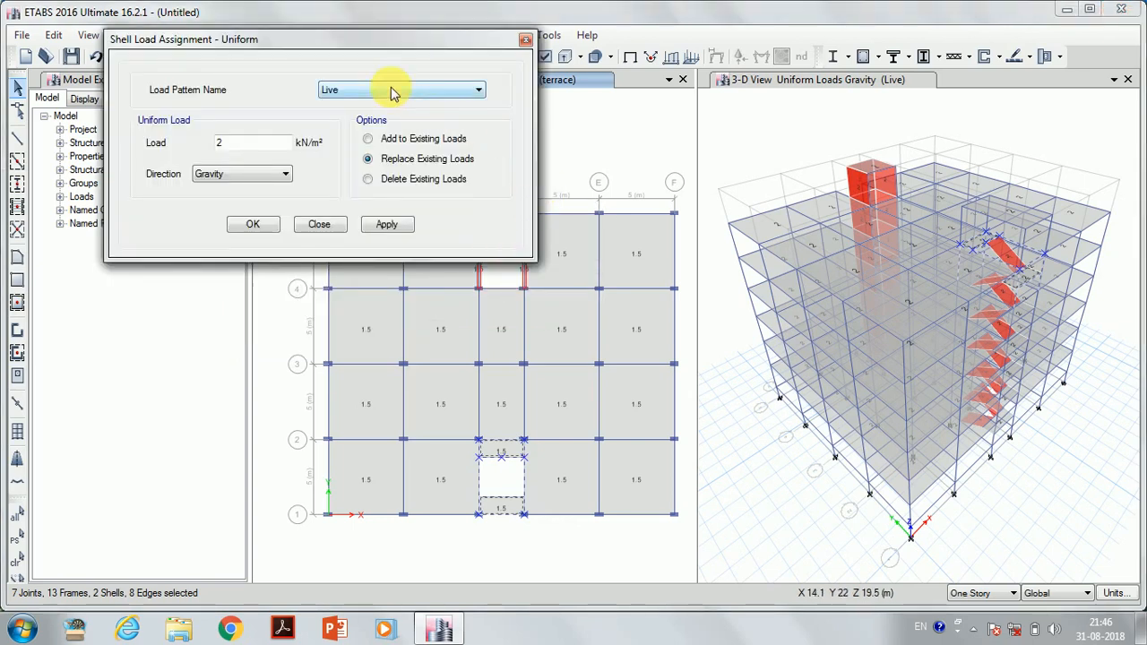
pyautogui.click(232, 146)
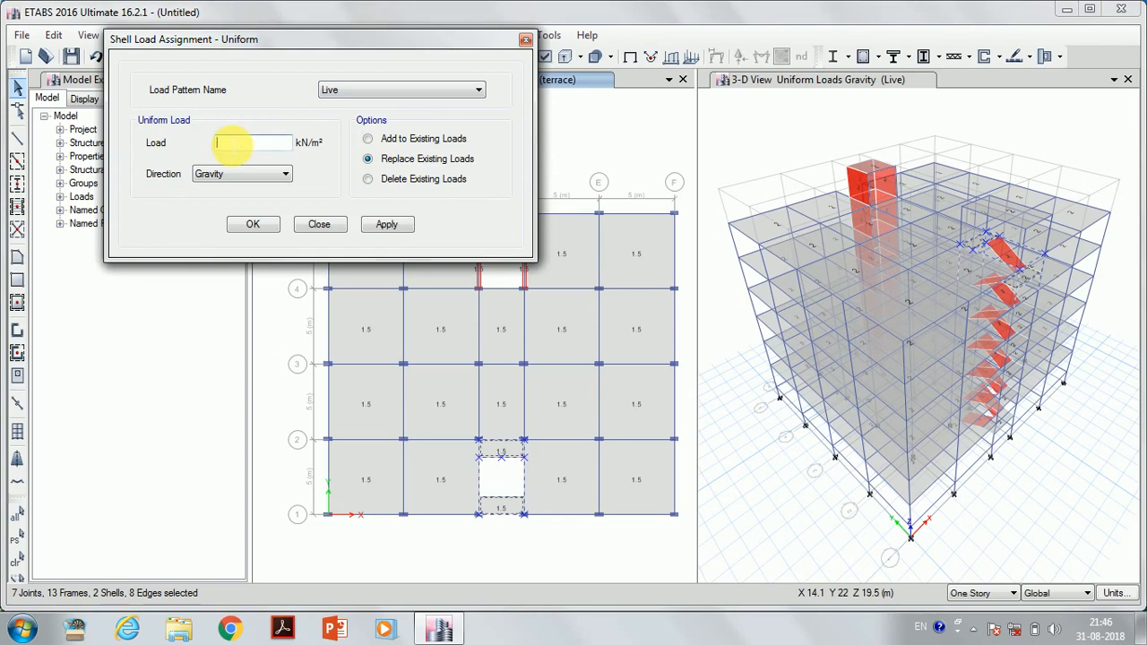
pyautogui.press('BackSpace')
pyautogui.write('3')
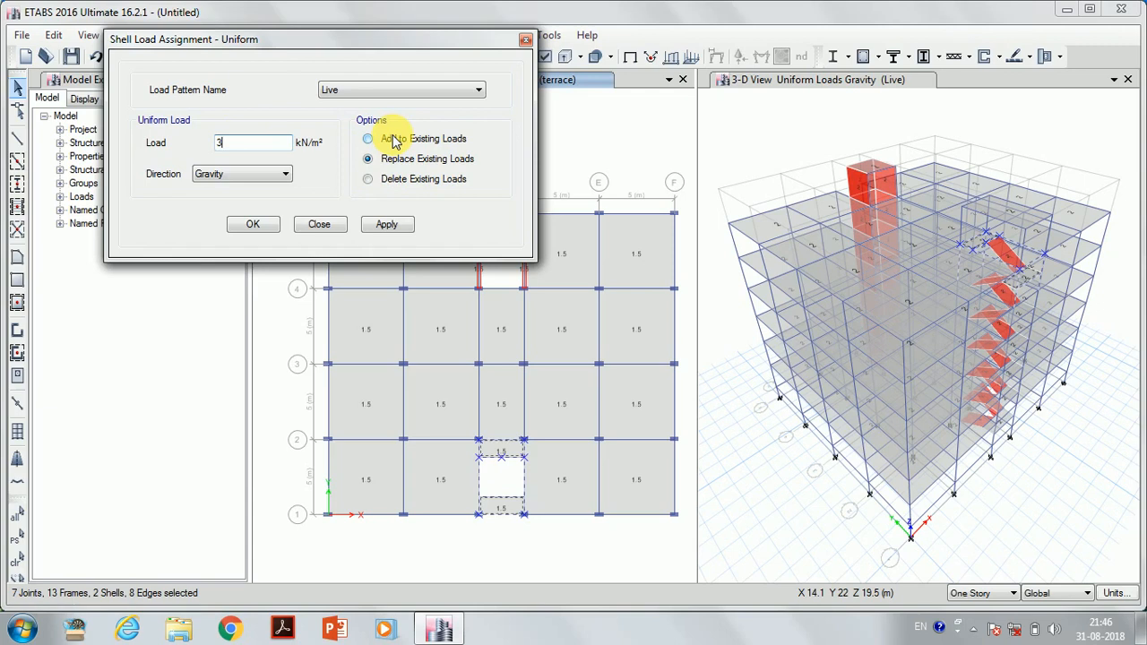
pyautogui.click(386, 225)
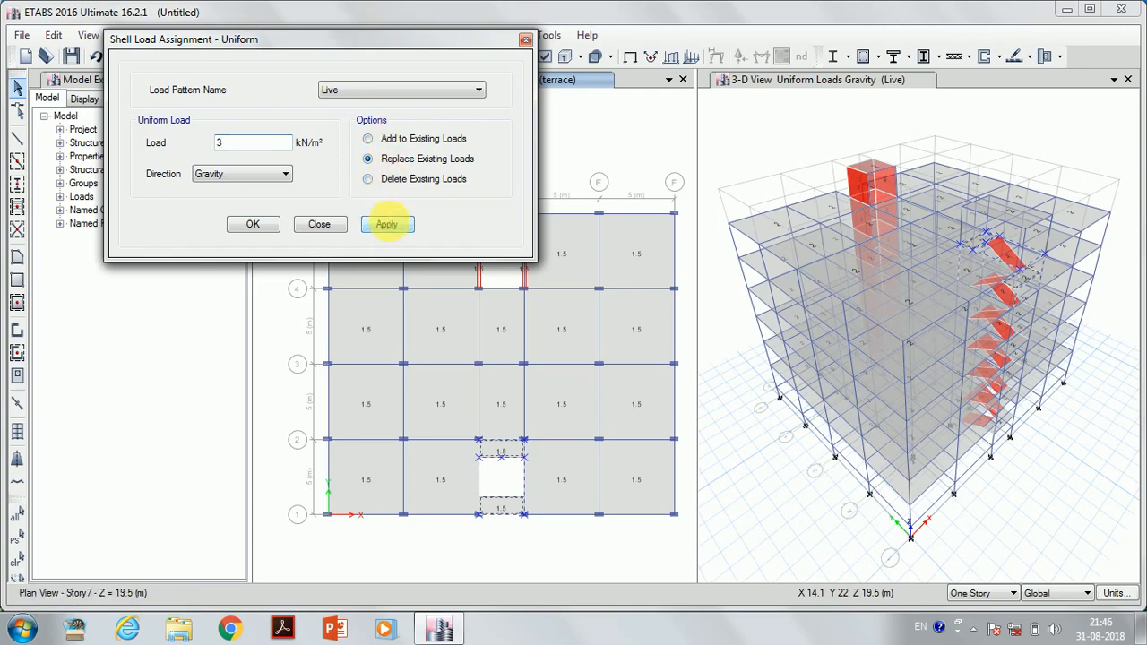
pyautogui.click(319, 224)
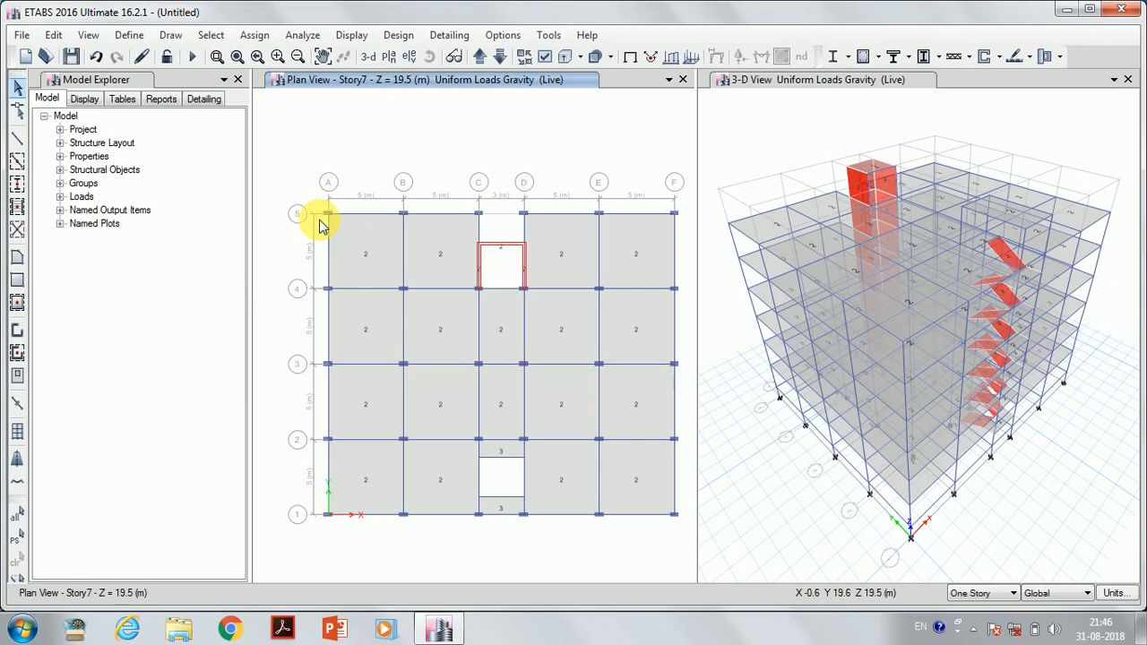
# Switch plan selection to All Stories and replace the Live load of the stair bay between grids C–D and 1–2 with 3 kN/m²
pyautogui.click(989, 596)
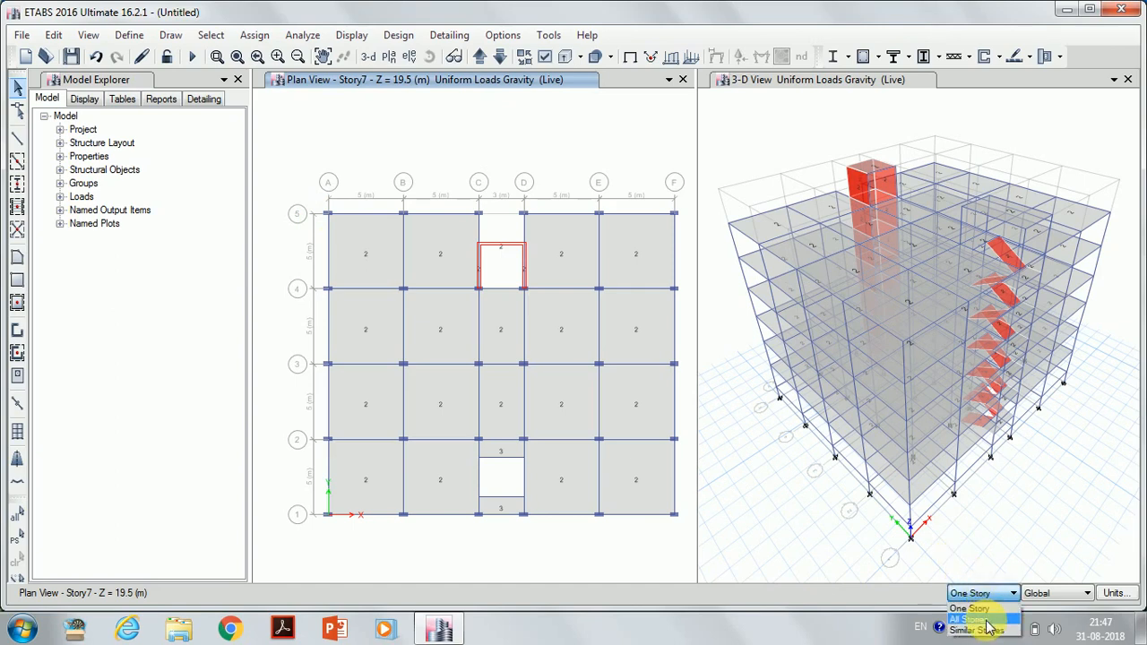
pyautogui.click(984, 620)
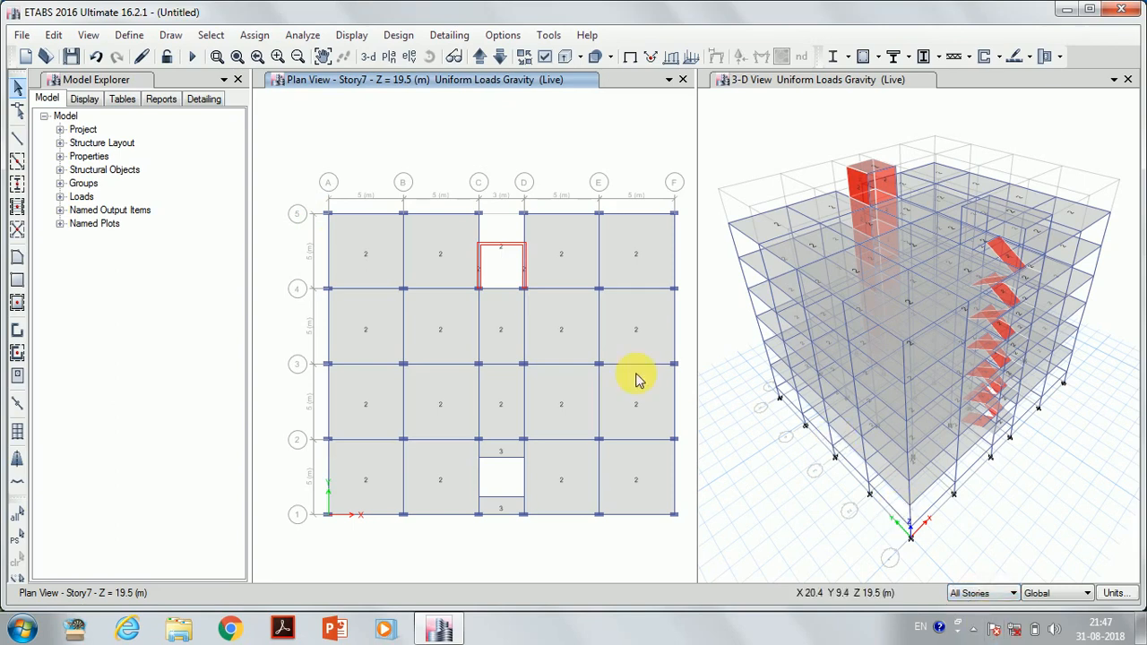
pyautogui.click(253, 35)
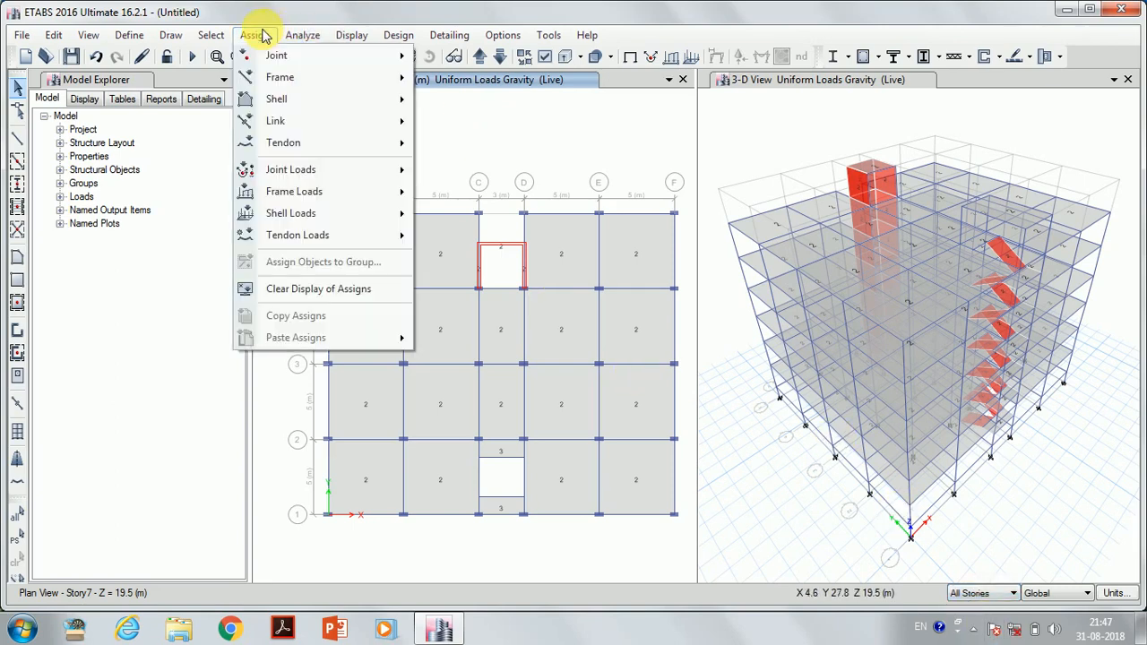
pyautogui.moveTo(359, 215)
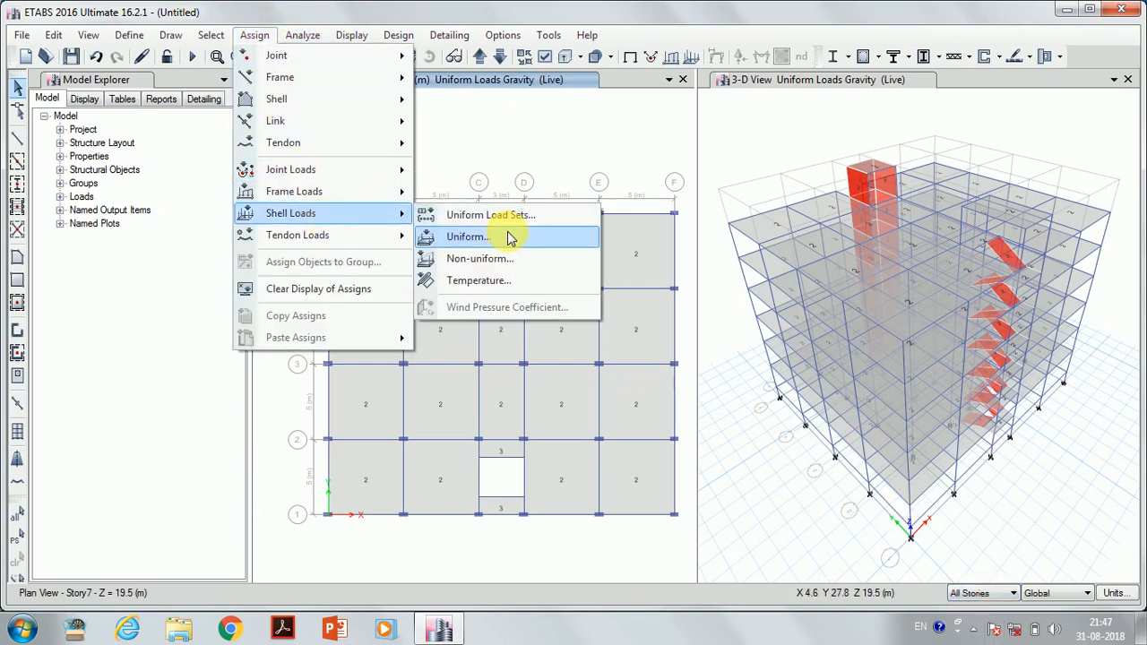
pyautogui.click(505, 235)
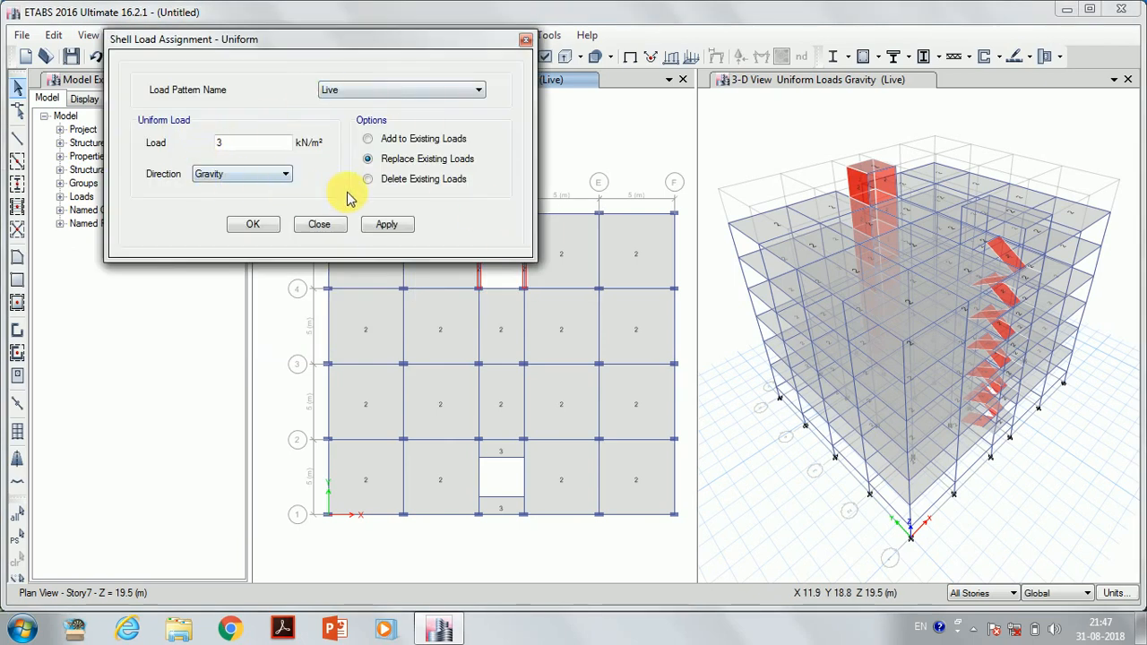
pyautogui.moveTo(469, 423); pyautogui.dragTo(532, 543)
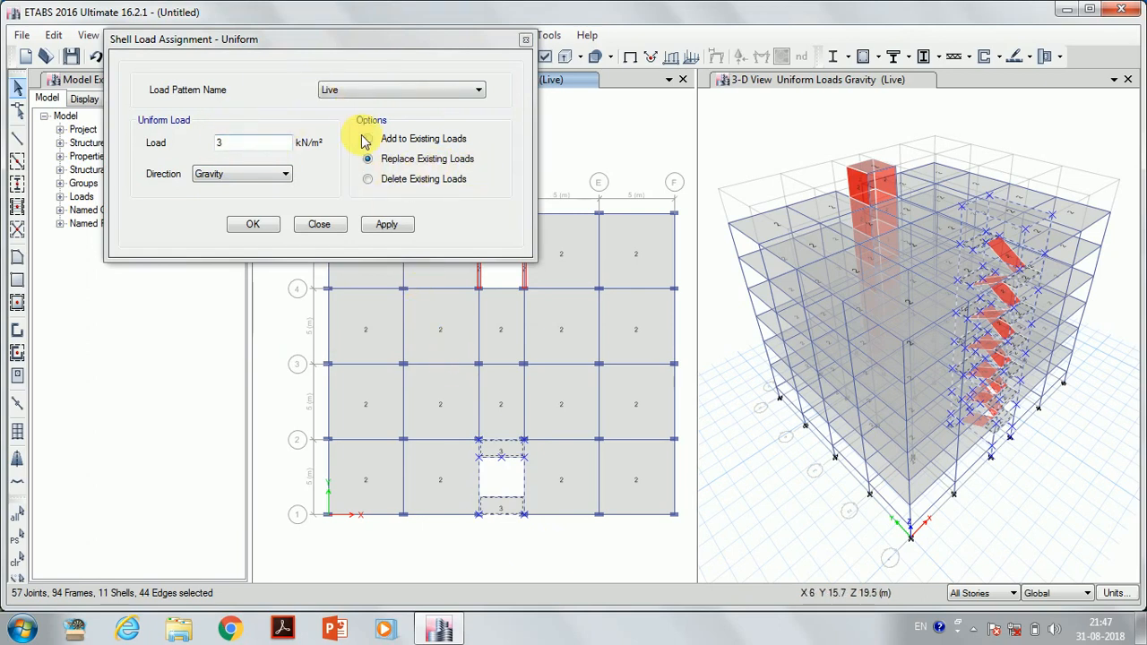
pyautogui.click(410, 225)
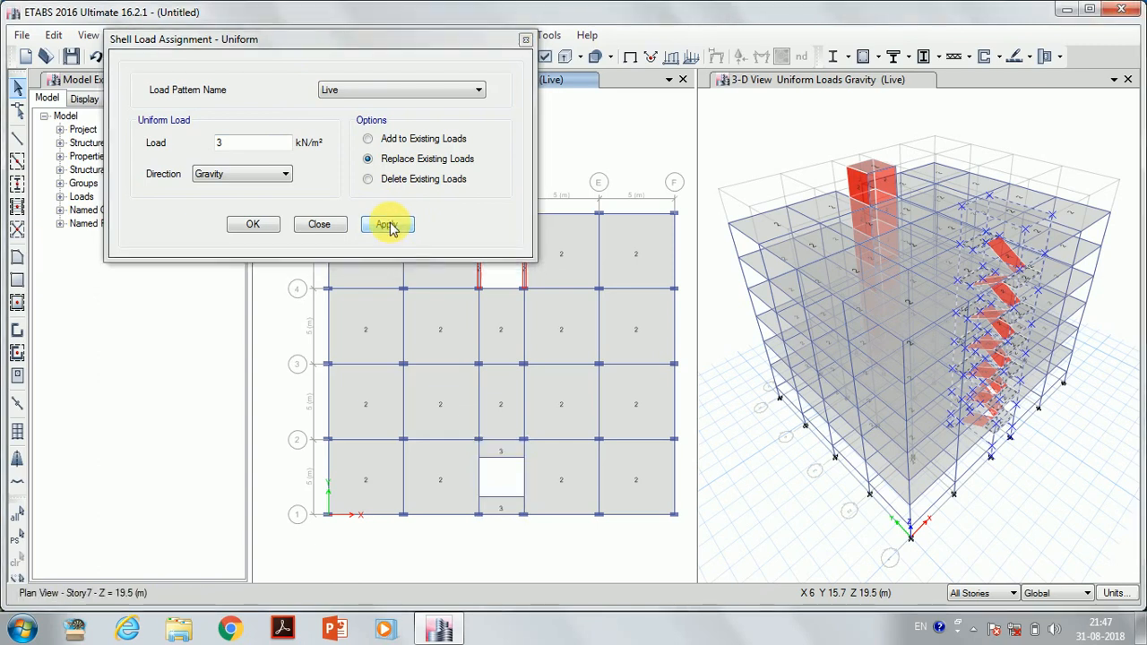
# Close the shell load assignment and check the model with all joint, frame, shell, other and fix options, including Joint Story Assignment
pyautogui.click(320, 226)
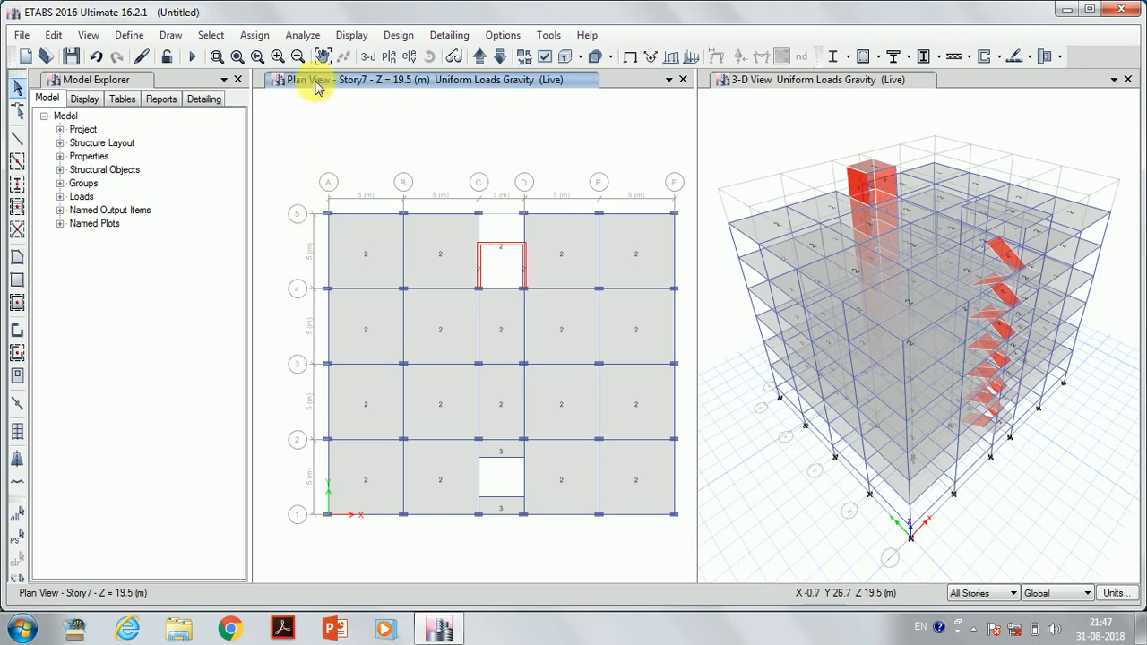
pyautogui.click(300, 36)
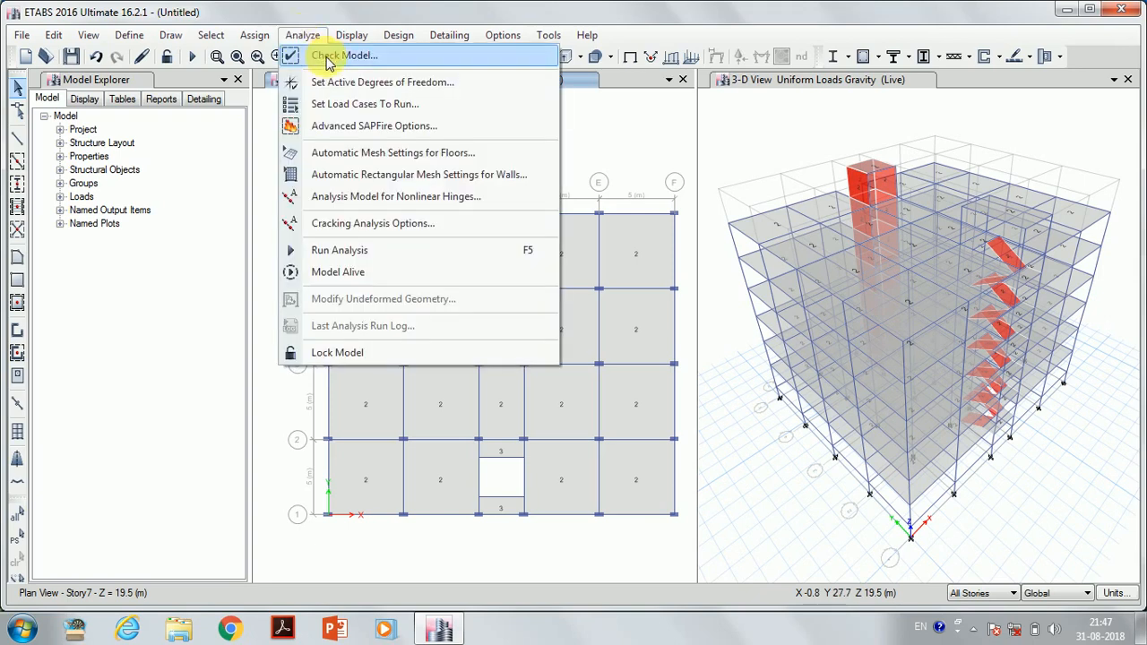
pyautogui.click(327, 56)
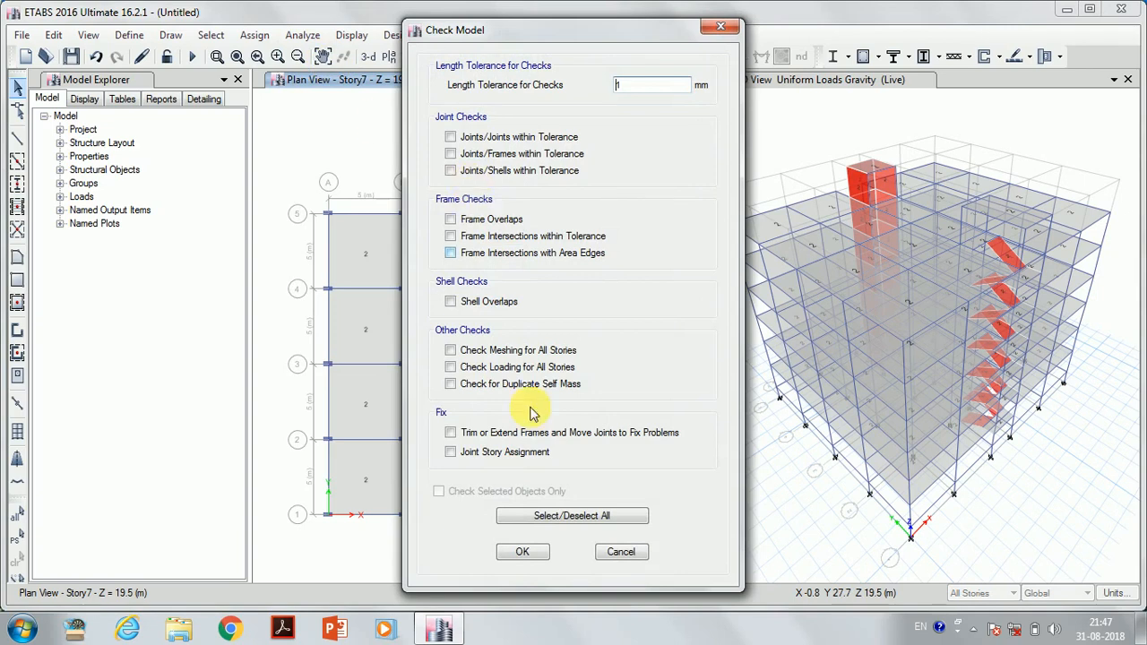
pyautogui.click(535, 520)
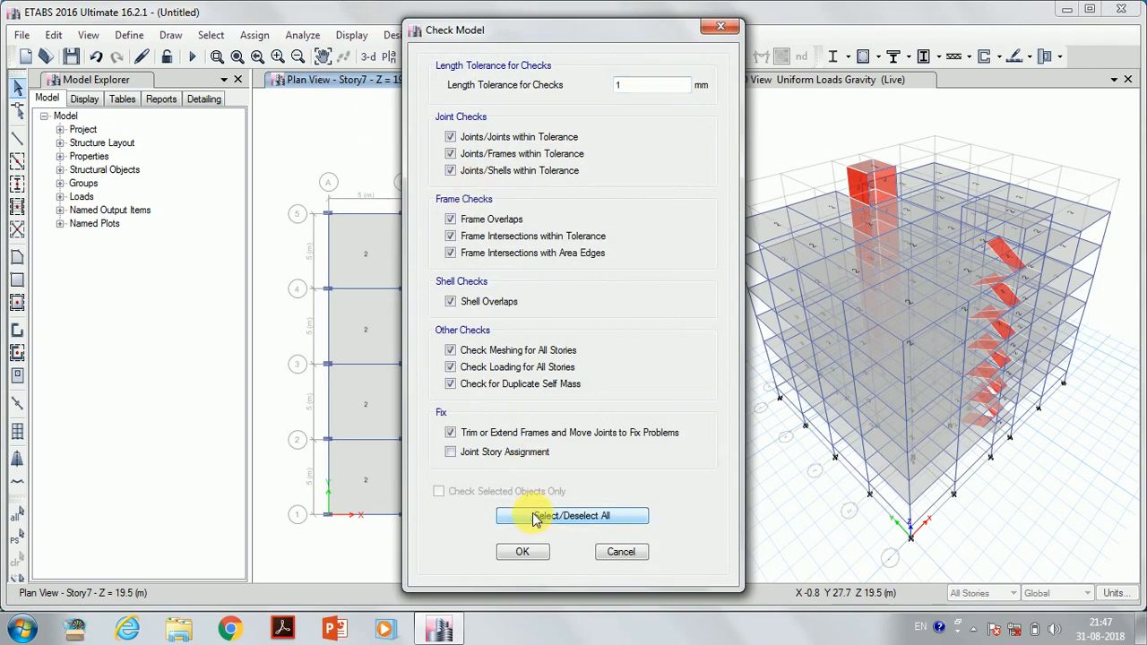
pyautogui.click(449, 451)
pyautogui.click(524, 553)
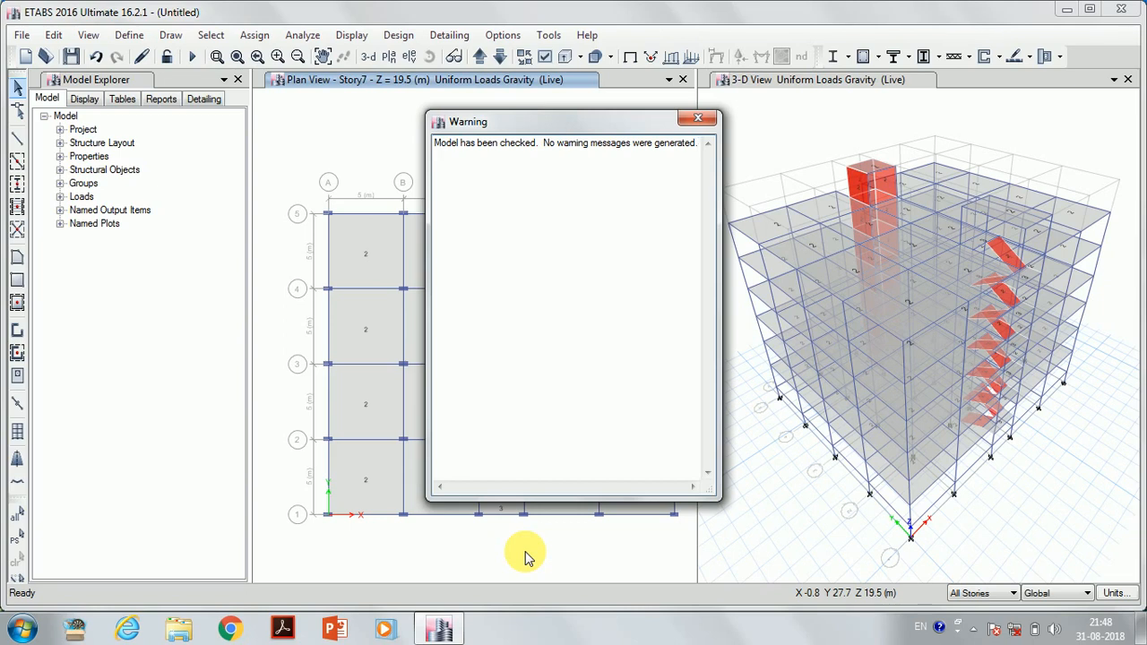
pyautogui.click(702, 121)
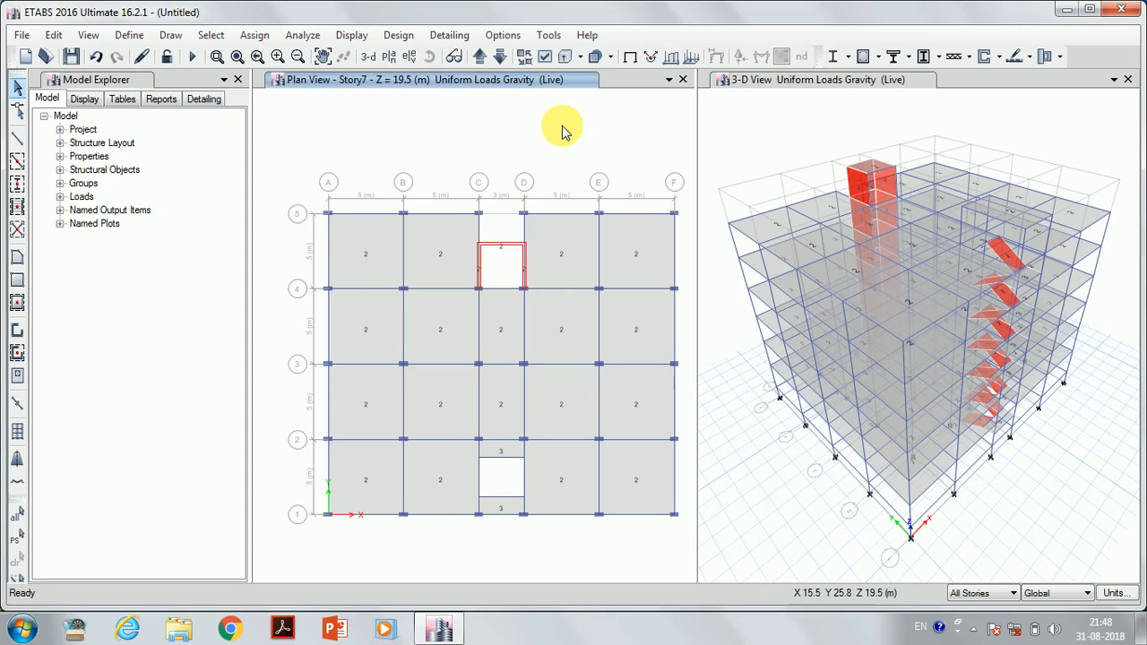
# Run the analysis, saving the model file as "Bare Frame RC building using dynamic analysis"
pyautogui.click(190, 59)
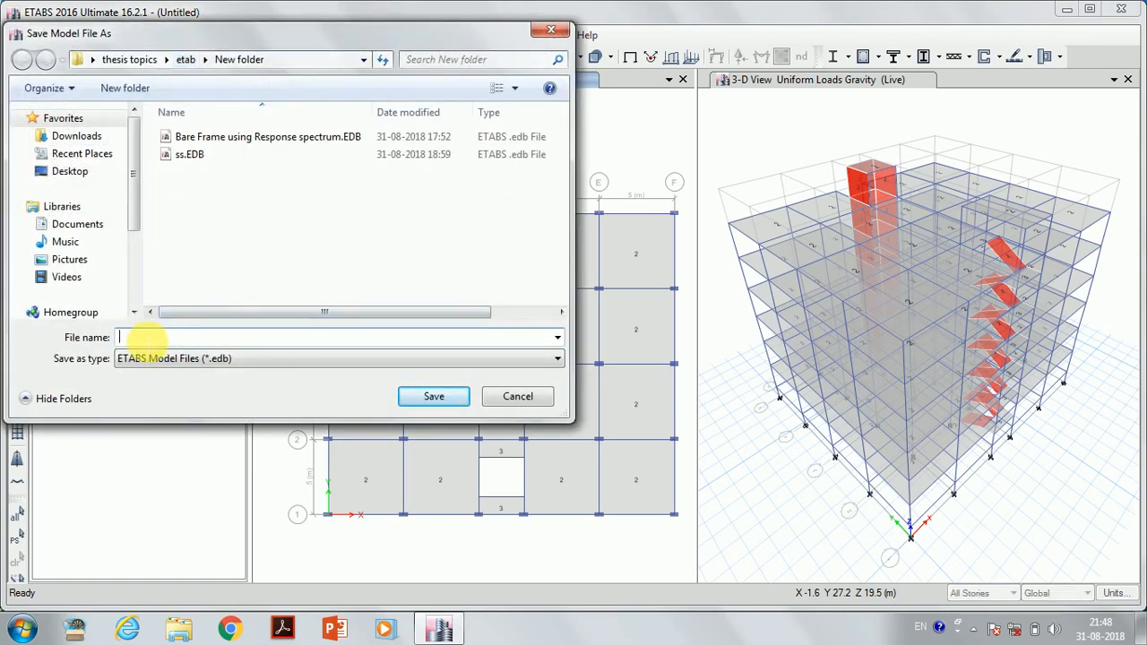
pyautogui.write('Bare')
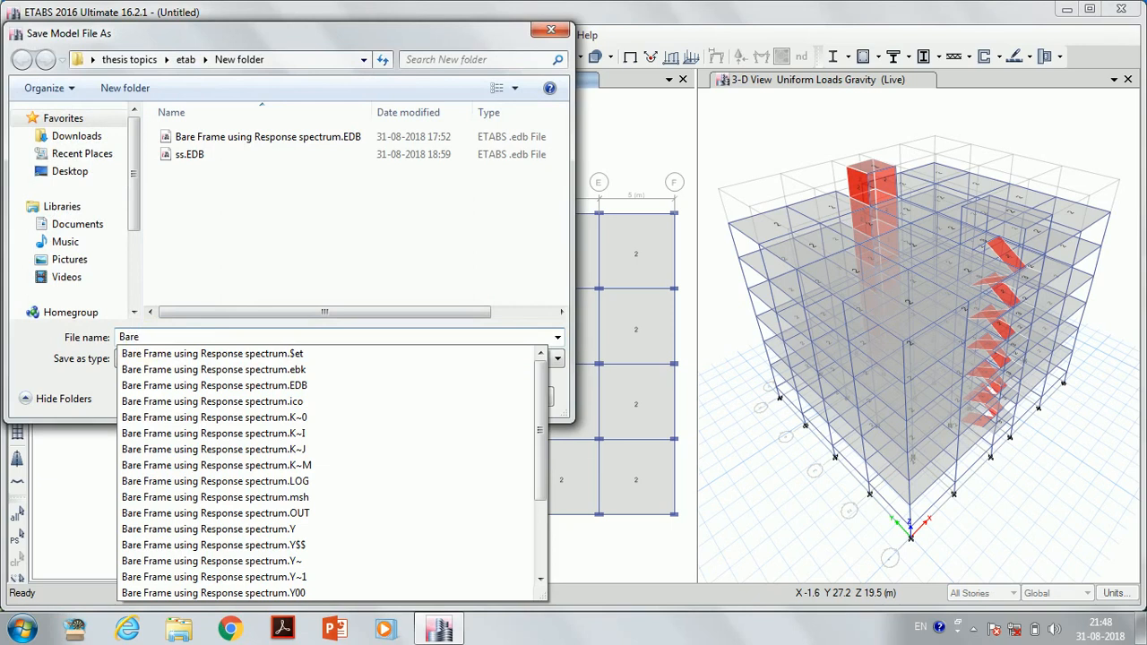
pyautogui.write(' Frame RC ')
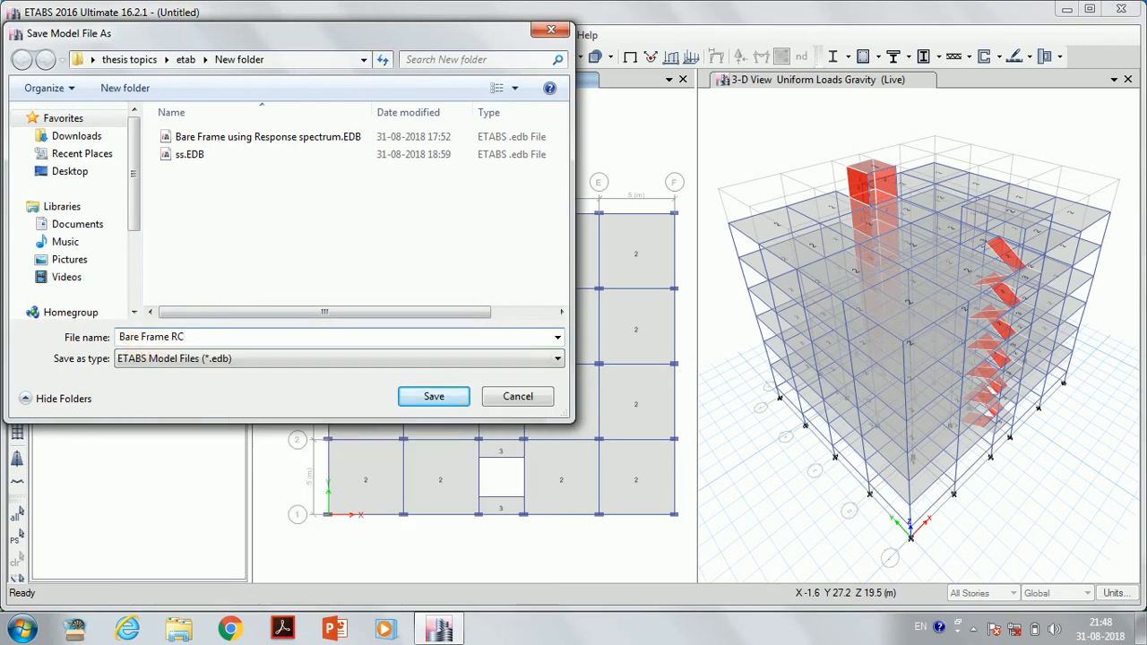
pyautogui.write('building using dynamic analysis')
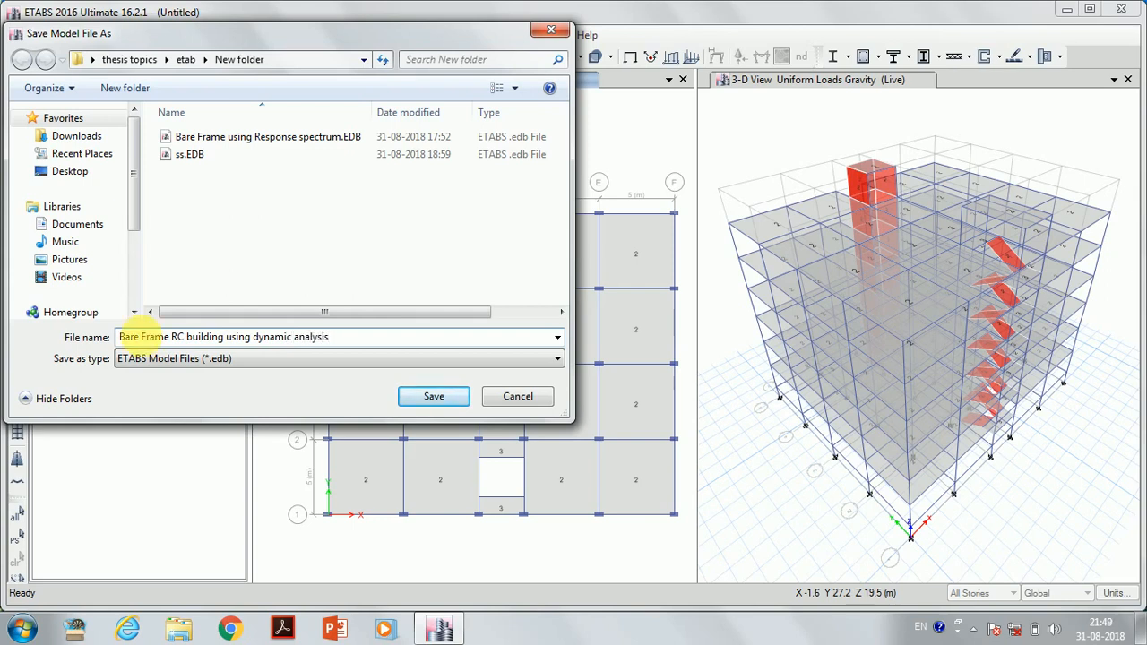
pyautogui.click(419, 401)
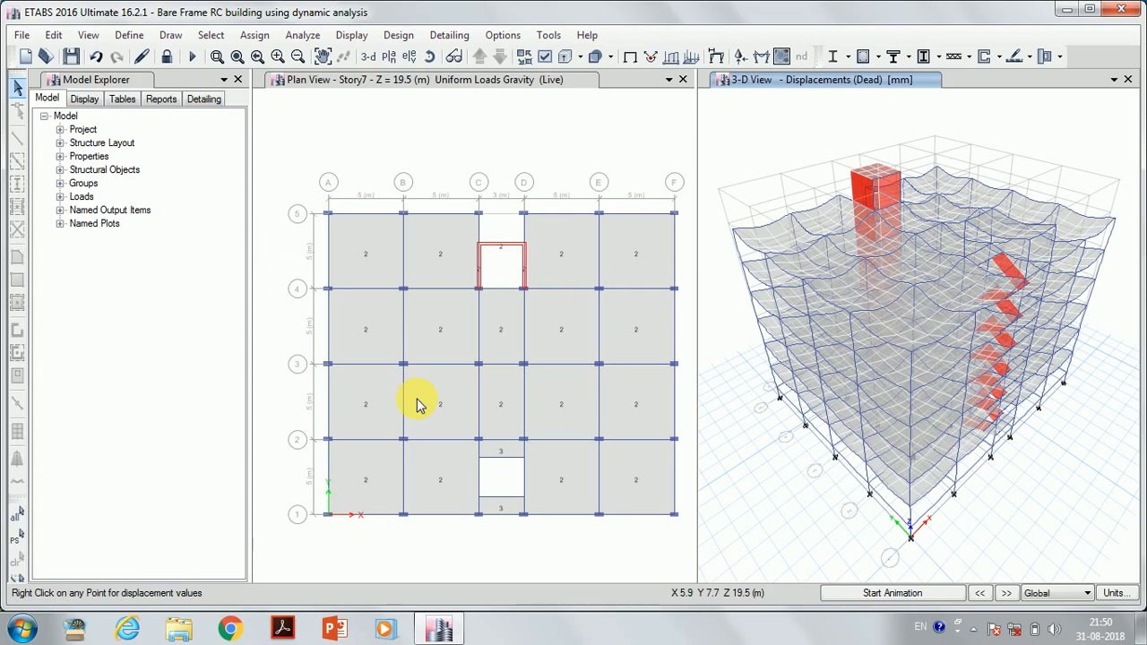
# Display the Joint Drifts table from the displacement results of the analysis
pyautogui.click(358, 41)
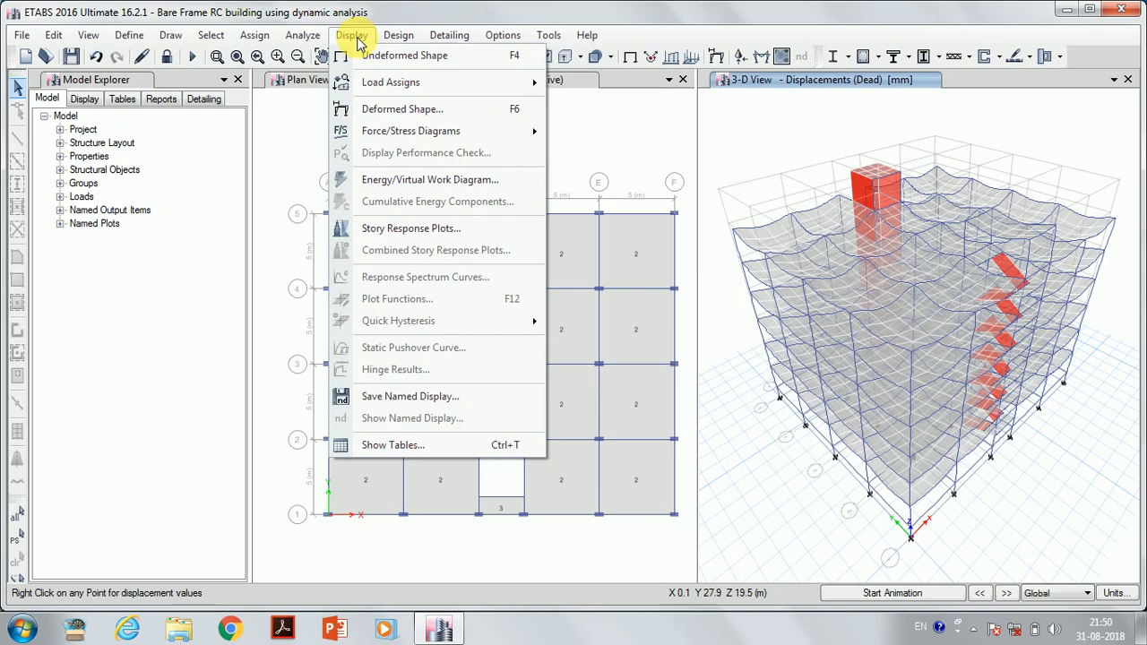
pyautogui.click(430, 448)
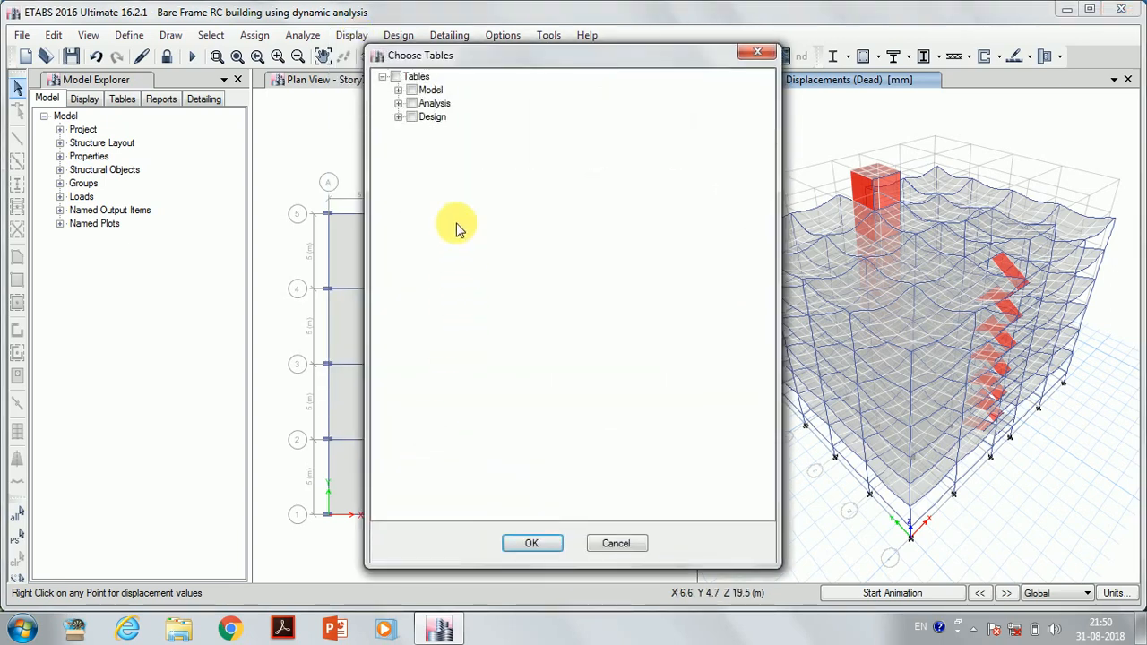
pyautogui.click(399, 104)
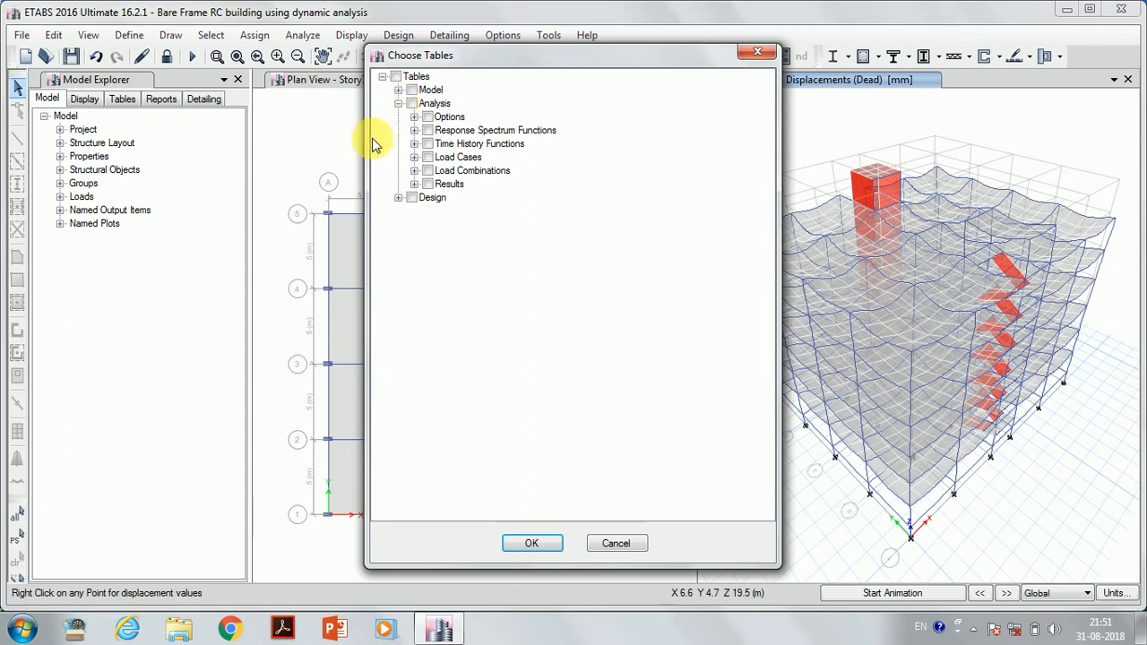
pyautogui.click(414, 184)
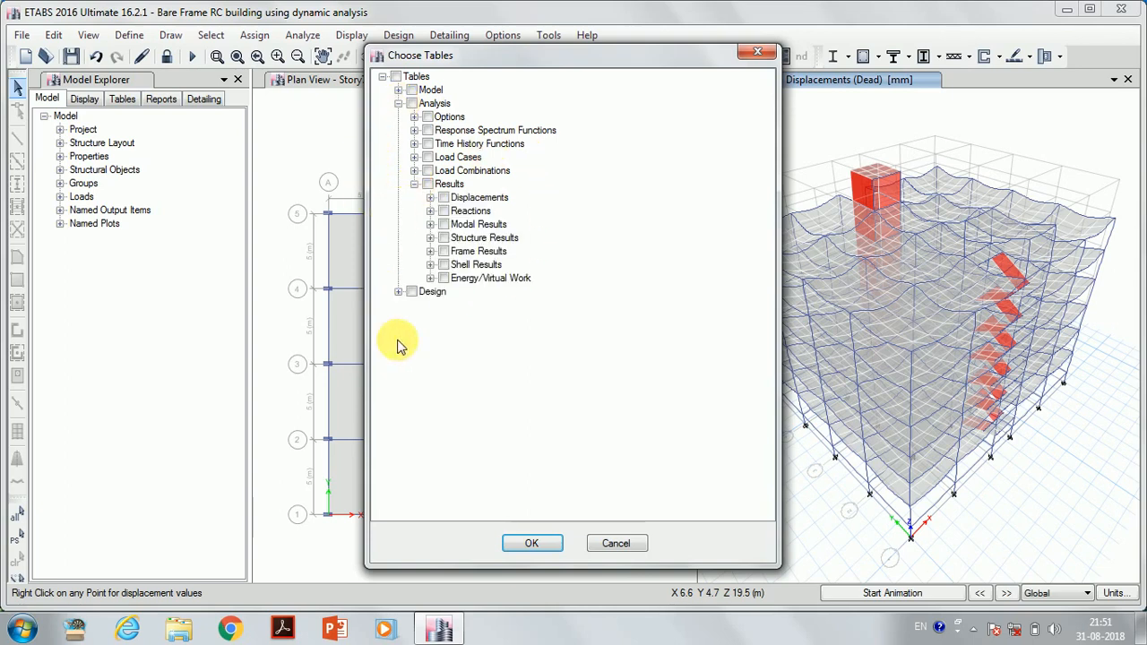
pyautogui.click(431, 198)
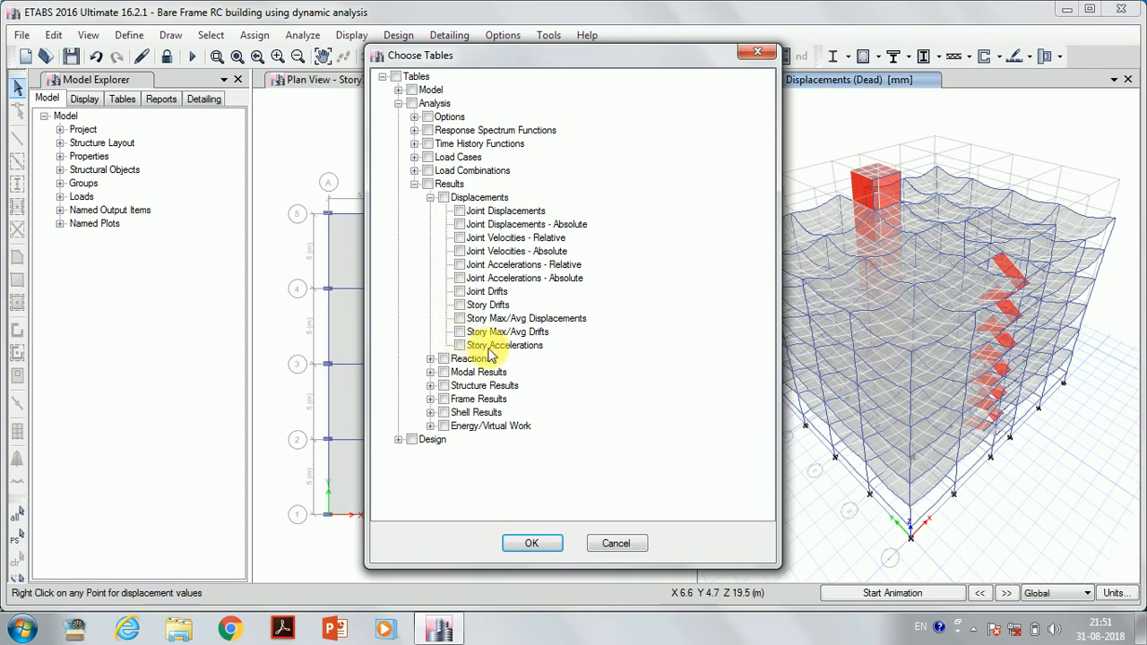
pyautogui.click(459, 292)
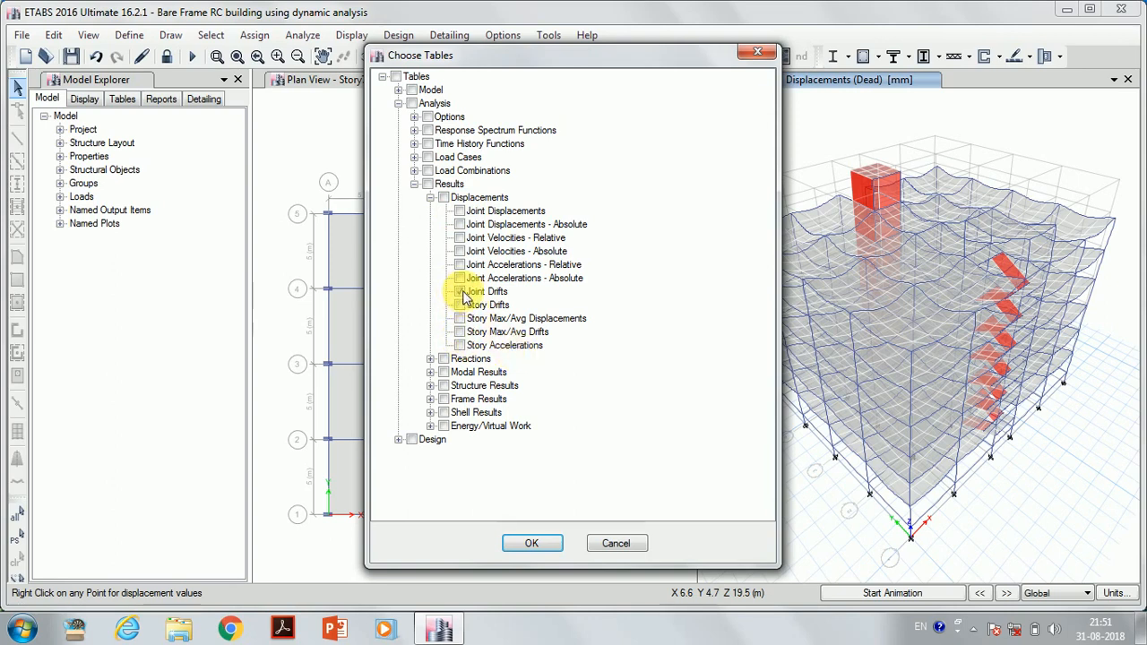
pyautogui.click(535, 544)
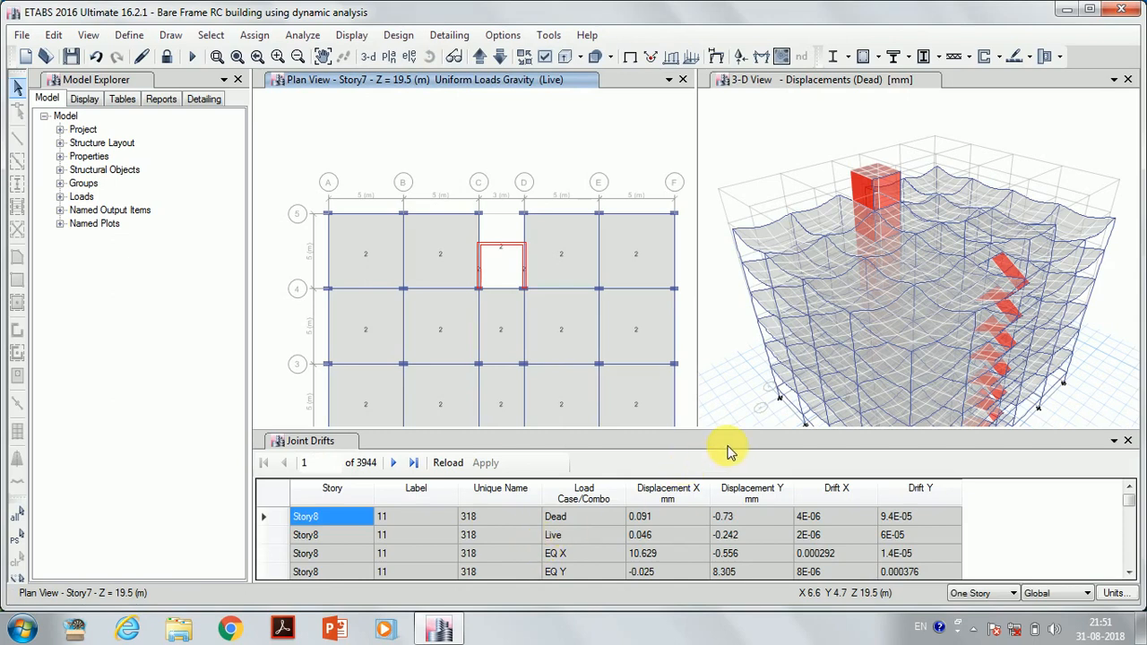
# Undock and enlarge the Joint Drifts table, examine displacements and drifts per load case from first to last row, and close it
pyautogui.moveTo(726, 445); pyautogui.dragTo(687, 379)
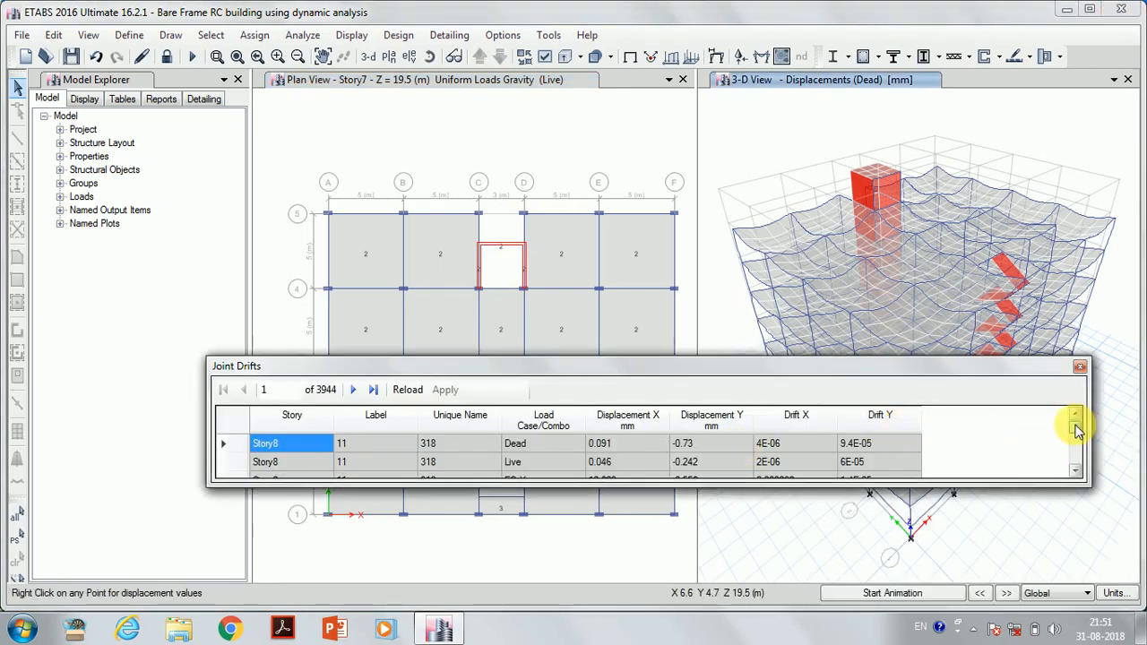
pyautogui.moveTo(1077, 431); pyautogui.dragTo(1084, 473)
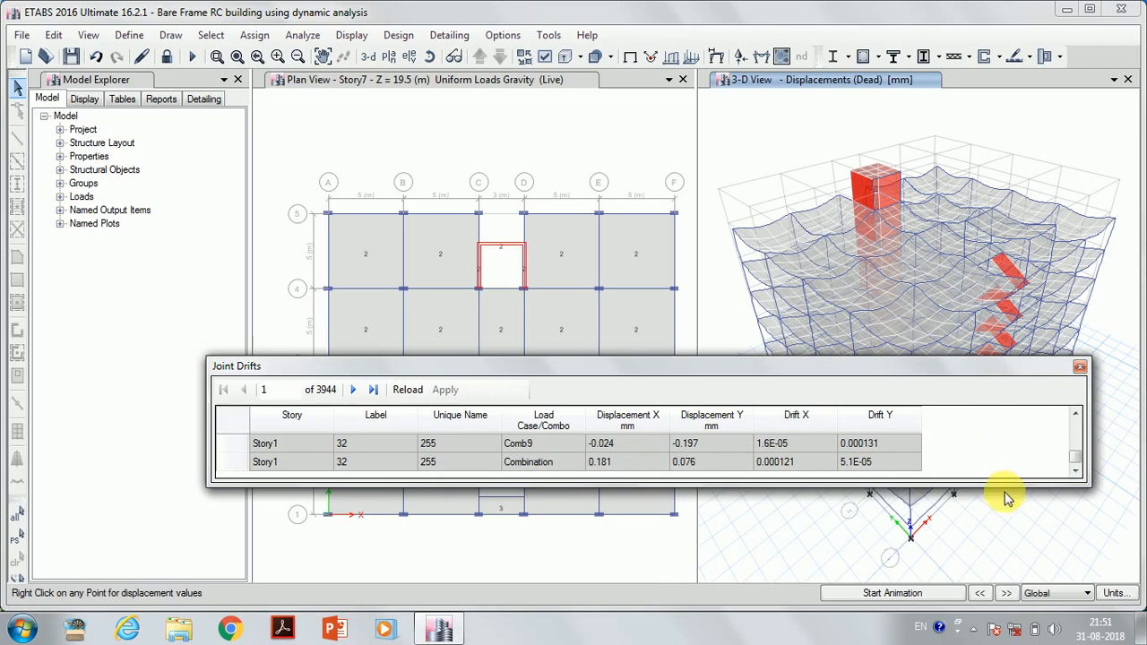
pyautogui.moveTo(993, 492); pyautogui.dragTo(1015, 616)
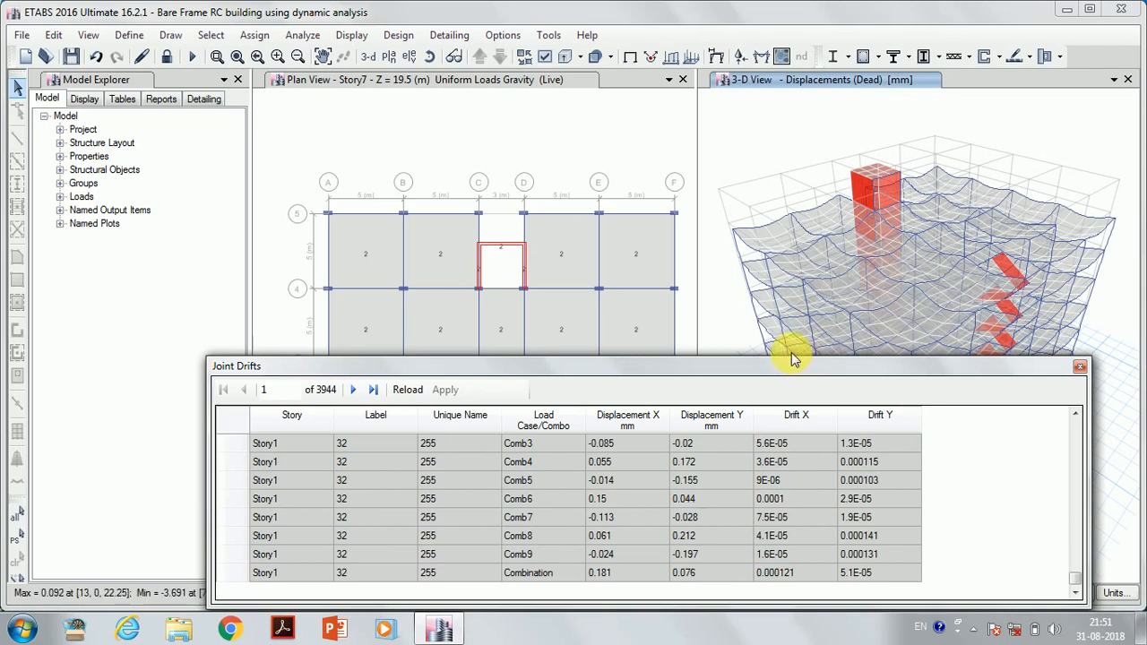
pyautogui.moveTo(749, 358); pyautogui.dragTo(709, 211)
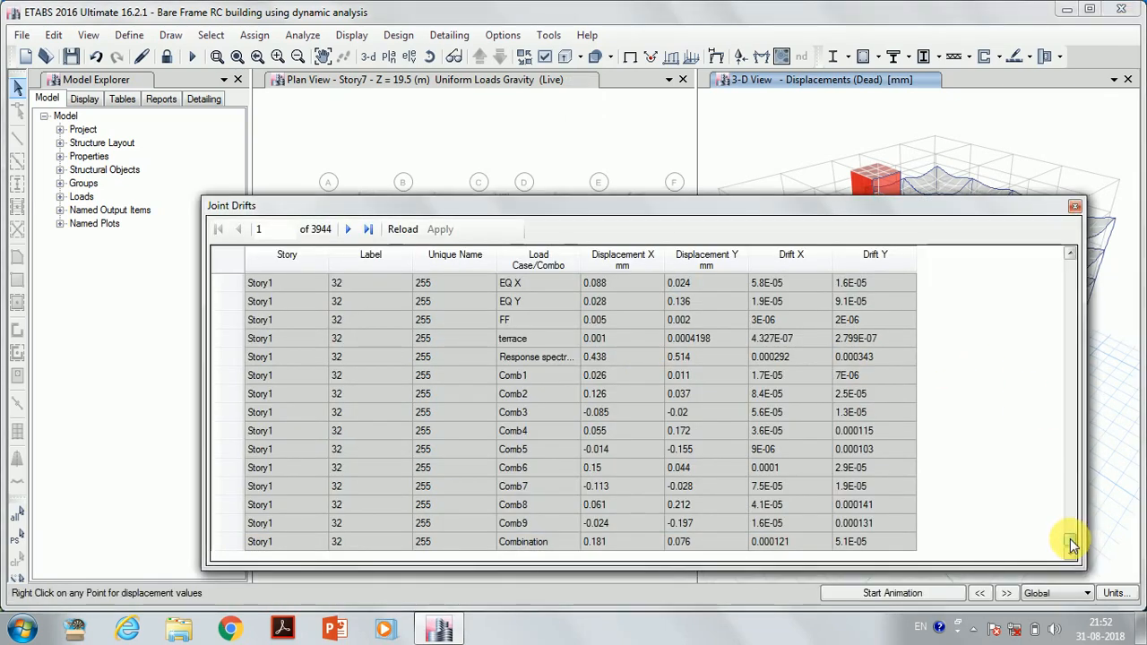
pyautogui.moveTo(1072, 542); pyautogui.dragTo(1069, 260)
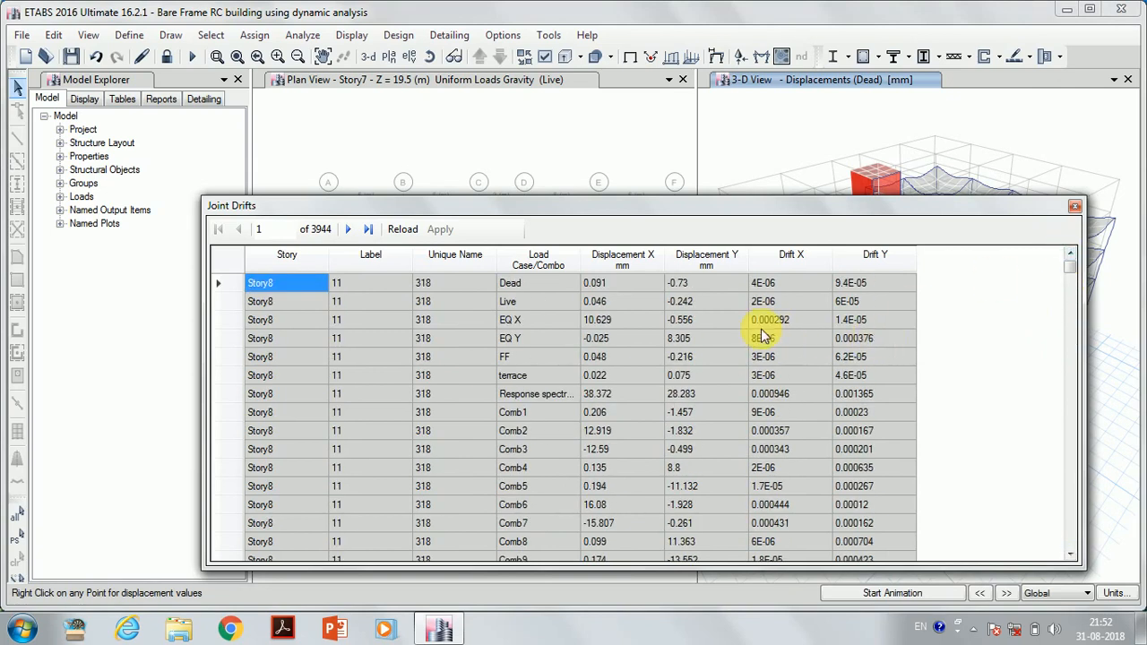
pyautogui.click(1074, 207)
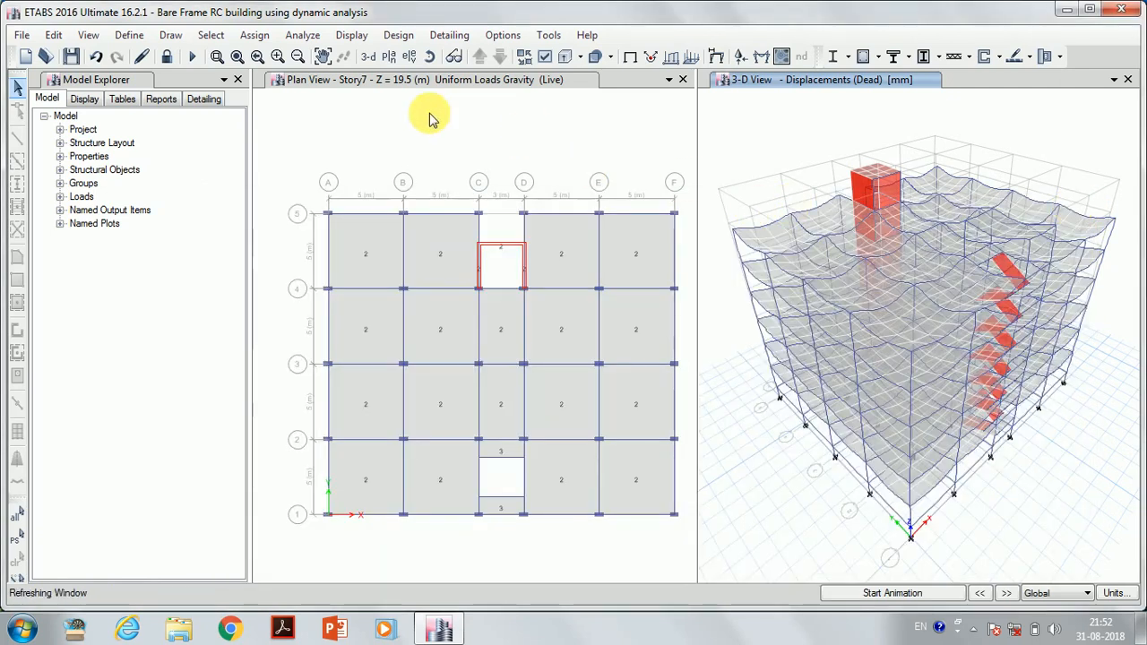
# Replace Joint Drifts in the table selection with Modal Participating Mass Ratios from the modal results and display that table
pyautogui.click(352, 36)
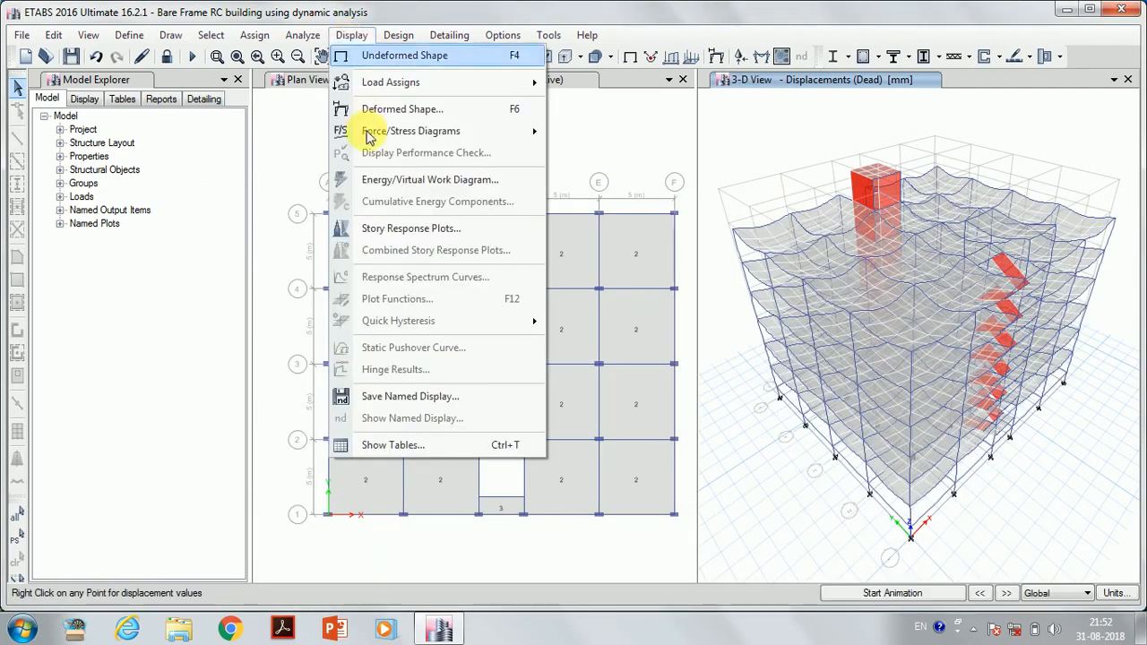
pyautogui.click(423, 445)
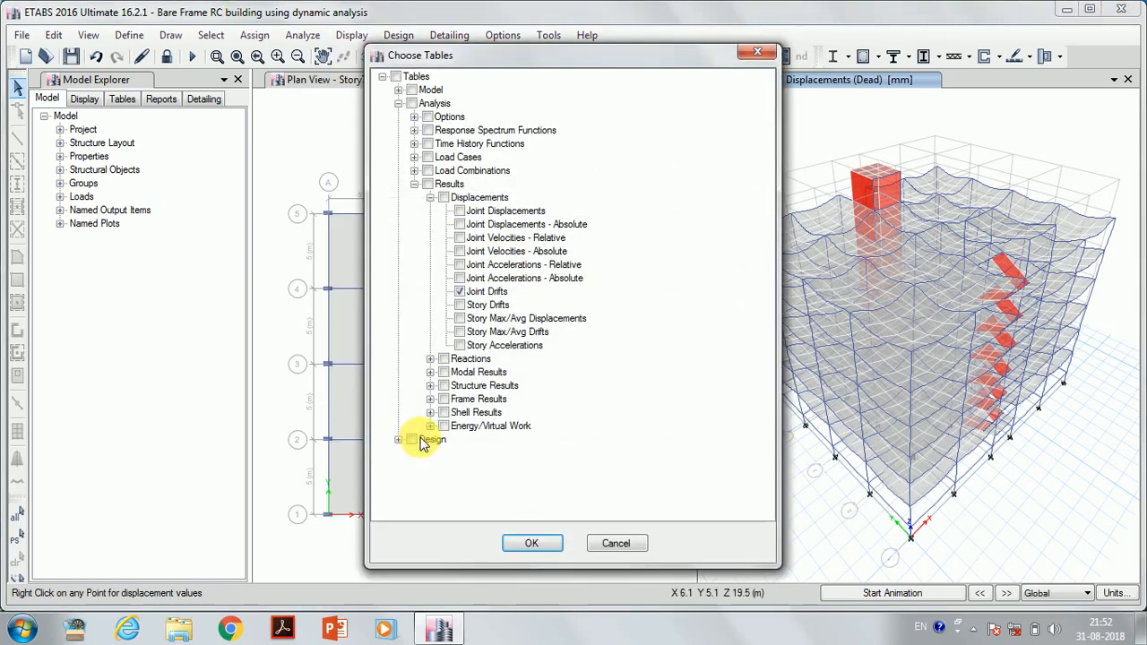
pyautogui.click(459, 292)
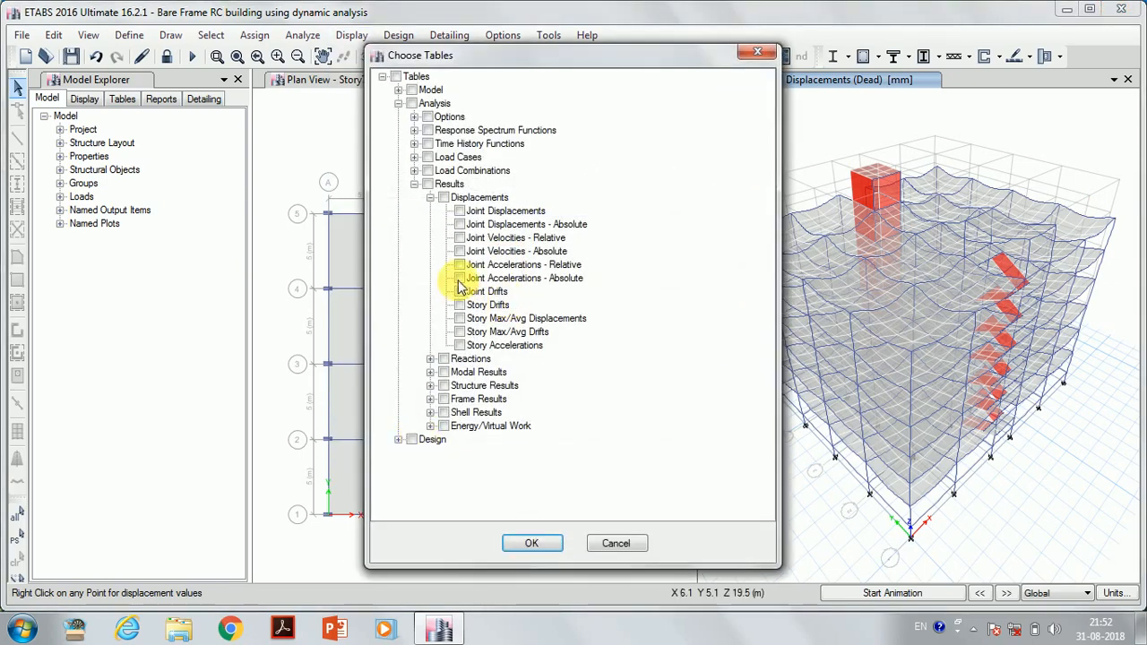
pyautogui.click(429, 198)
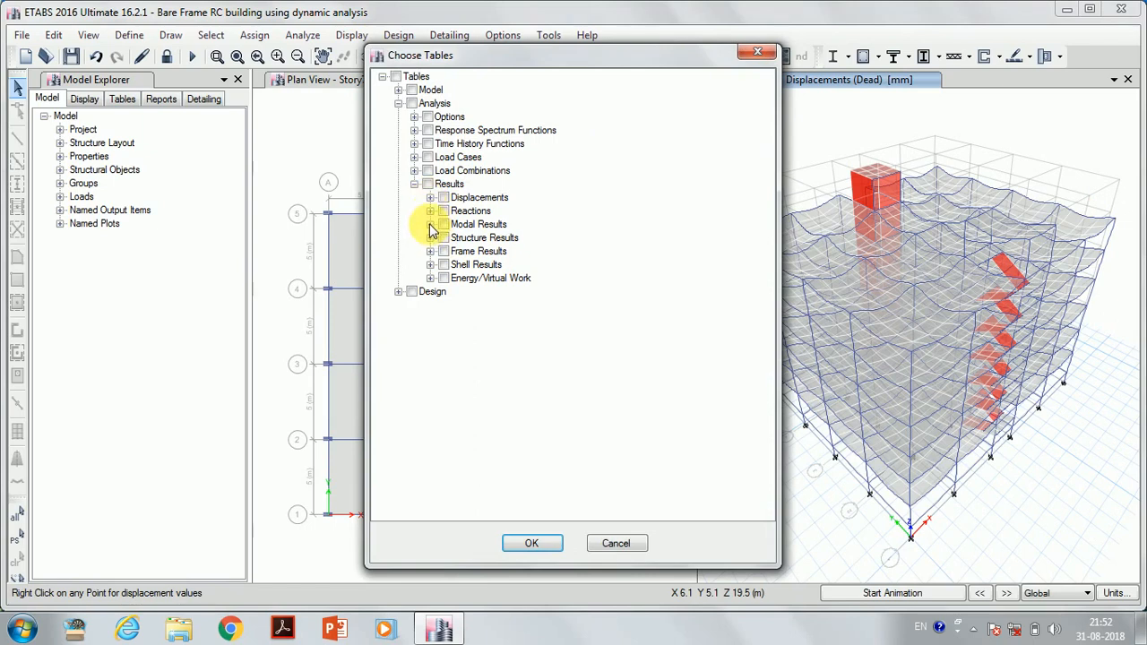
pyautogui.click(430, 225)
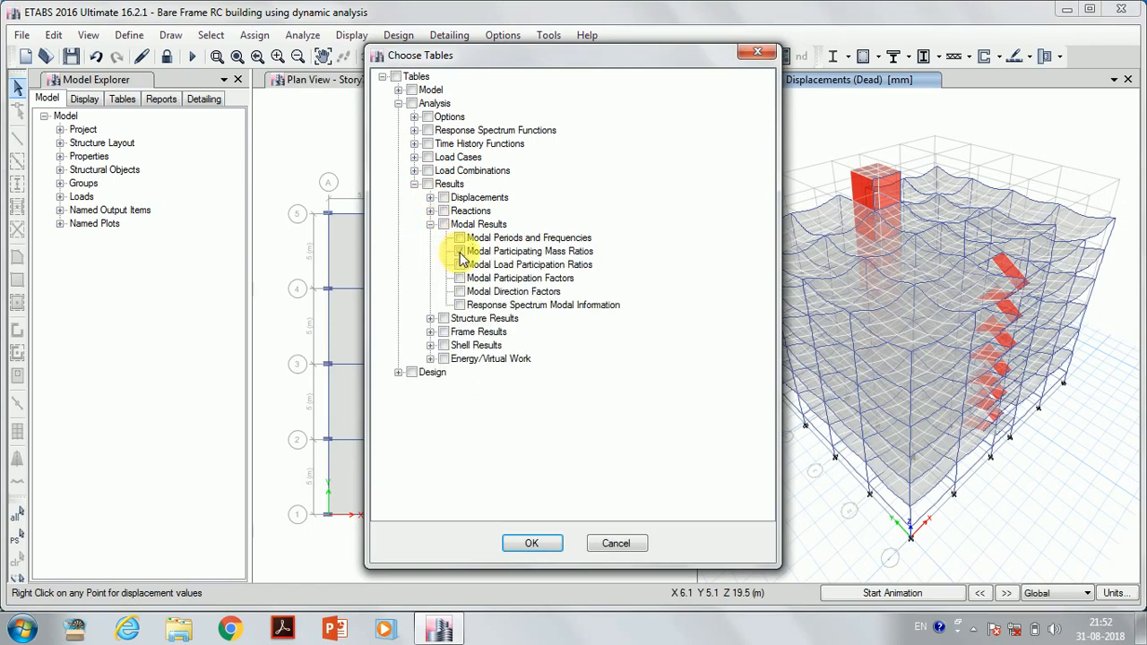
pyautogui.click(459, 252)
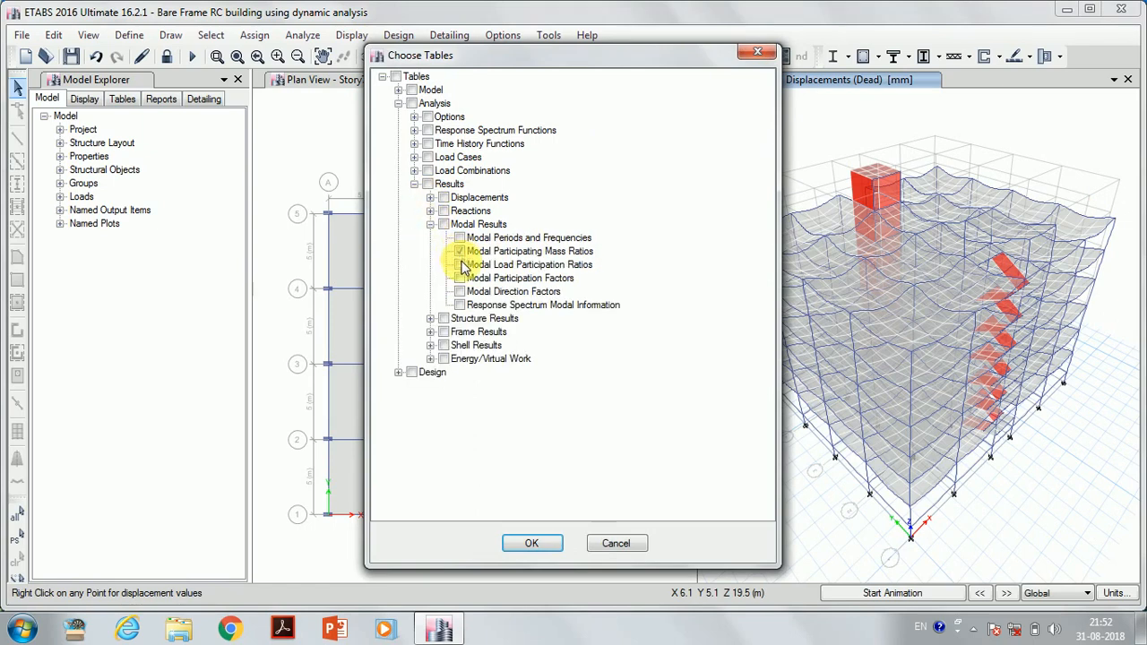
pyautogui.click(548, 543)
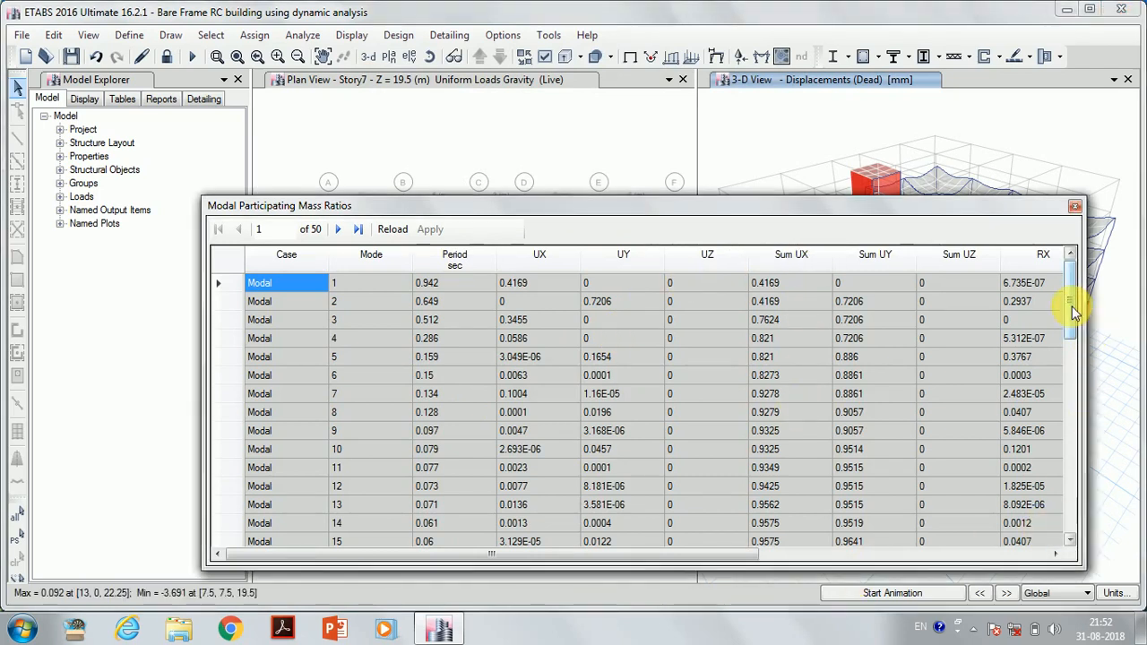
# Examine the cumulative translational and rotational mass participation ratios up to the last mode, and close the table
pyautogui.moveTo(1071, 301); pyautogui.dragTo(1071, 505)
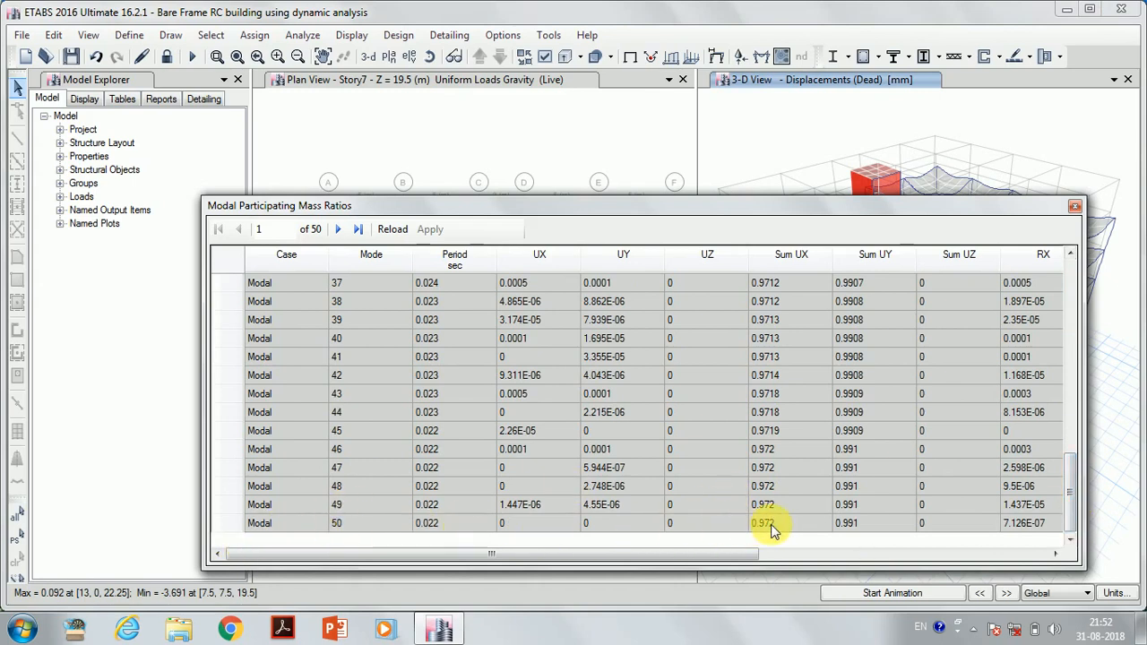
pyautogui.moveTo(729, 553); pyautogui.dragTo(1063, 541)
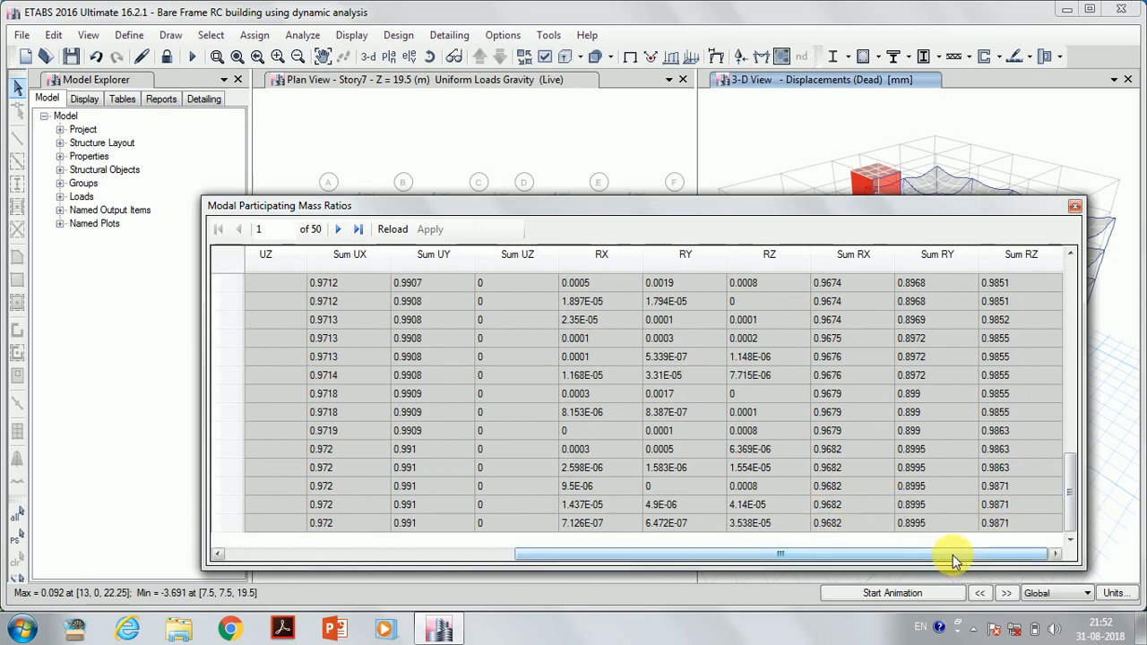
pyautogui.moveTo(953, 561); pyautogui.dragTo(516, 554)
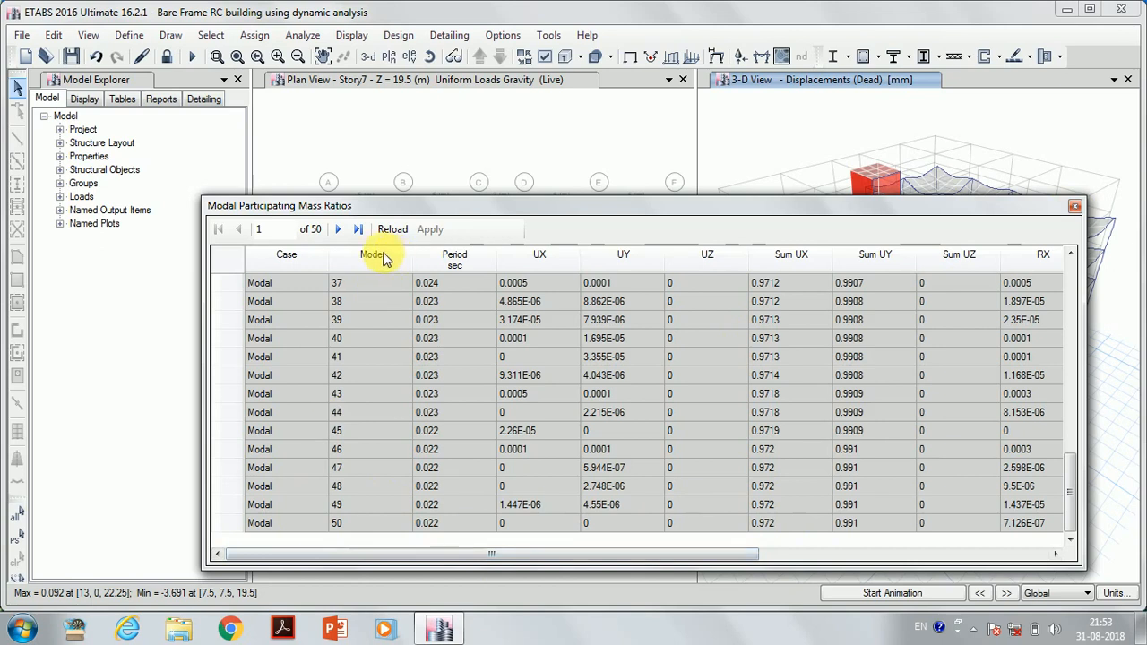
pyautogui.click(1076, 210)
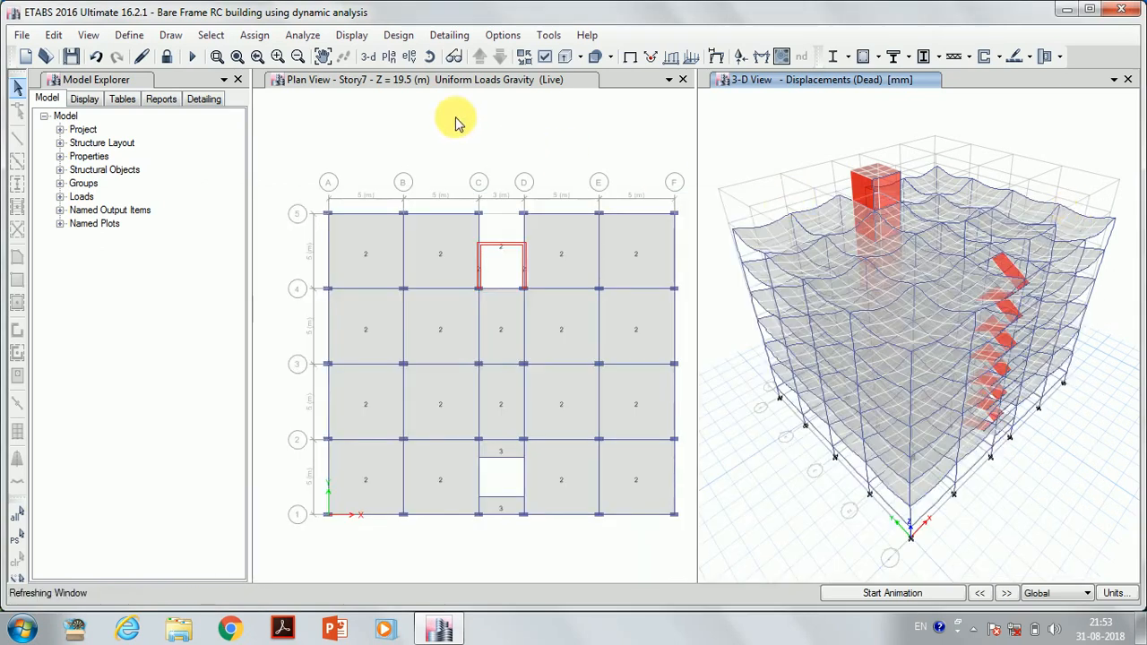
# Replace Modal Participating Mass Ratios in the table selection with Story Stiffness from the structure results and display that table
pyautogui.click(350, 35)
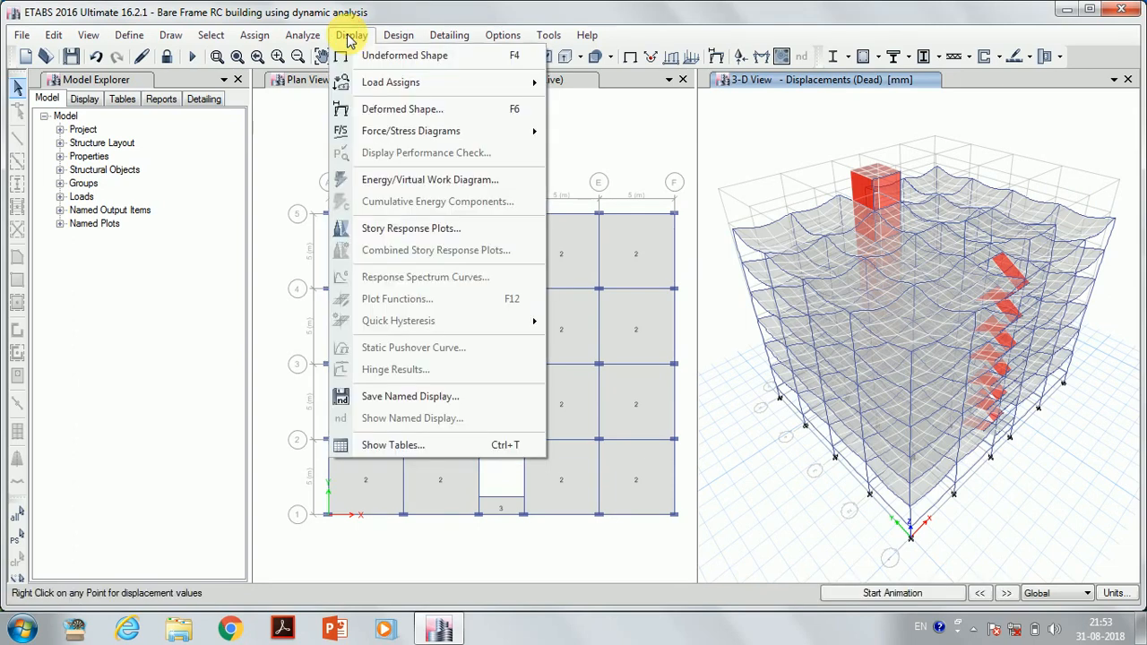
pyautogui.click(421, 445)
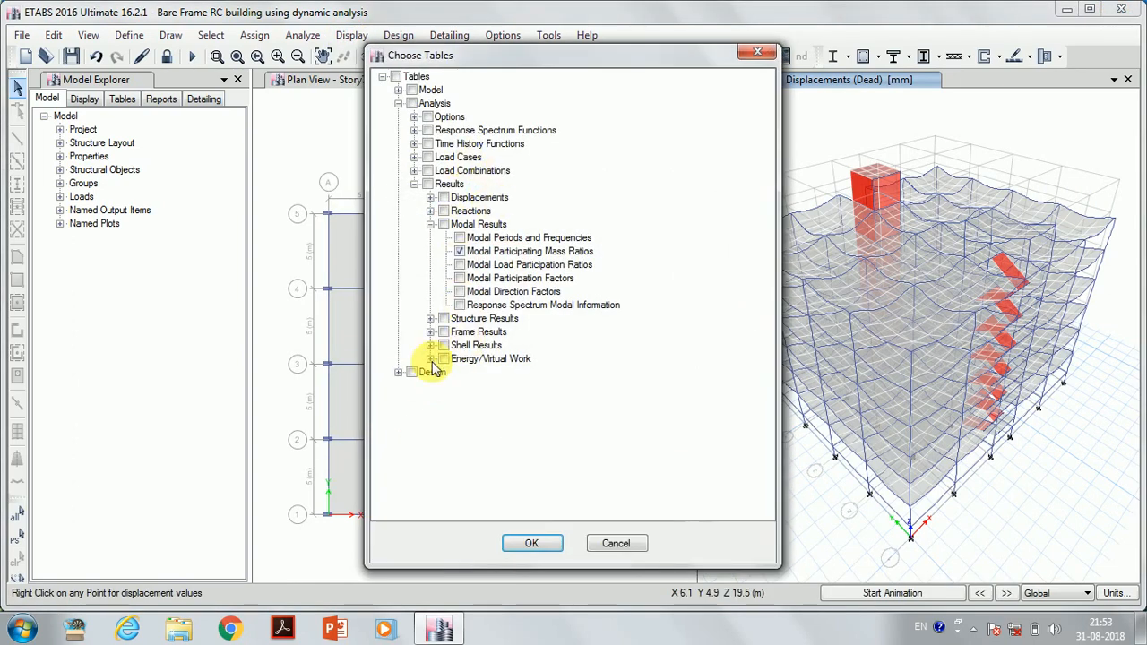
pyautogui.click(430, 319)
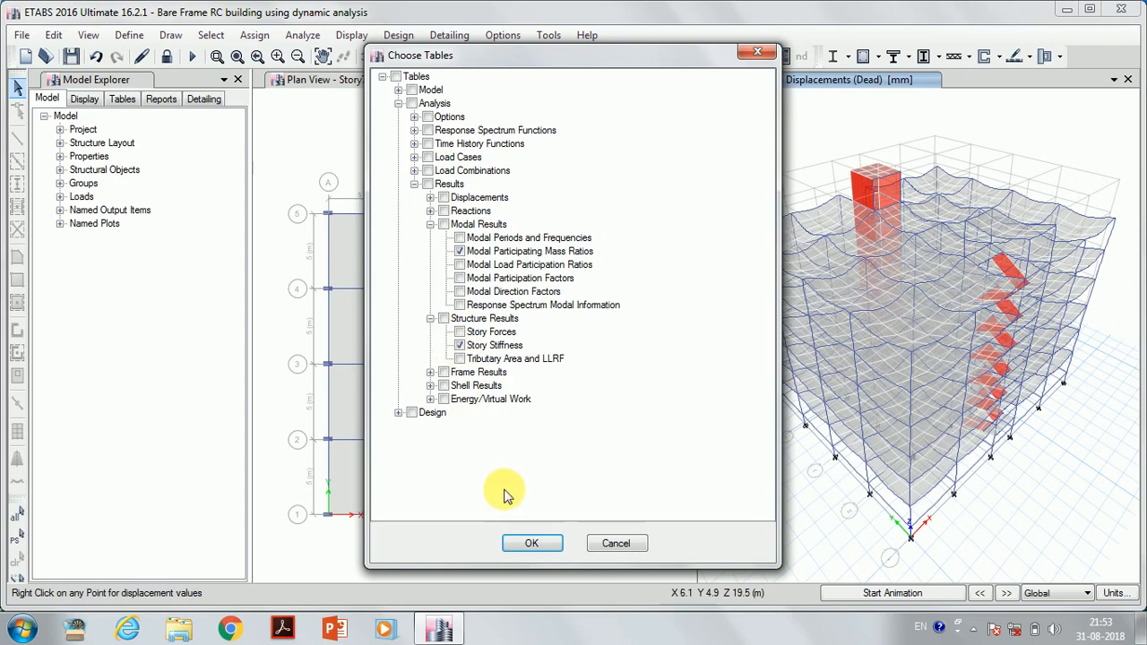
pyautogui.click(431, 372)
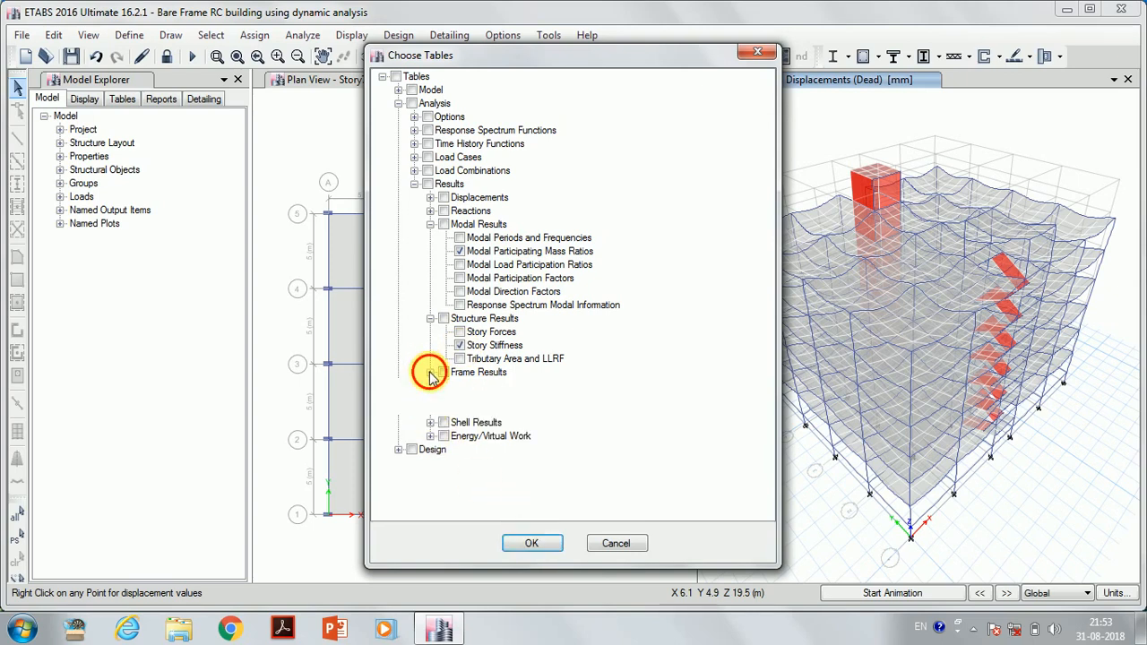
pyautogui.click(431, 426)
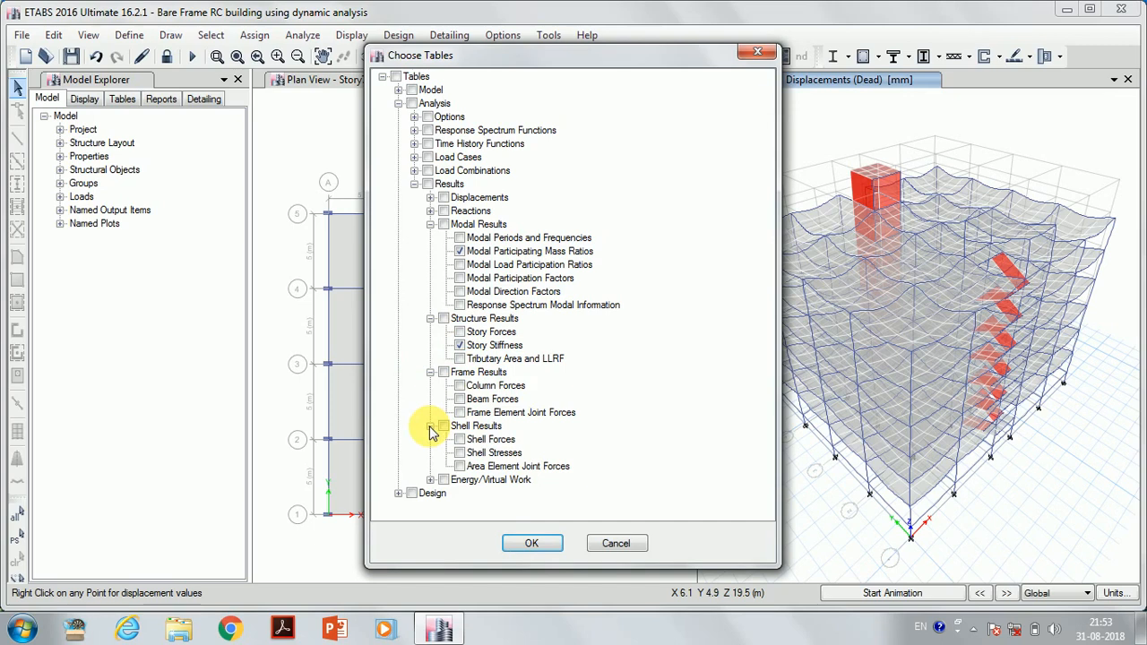
pyautogui.click(432, 480)
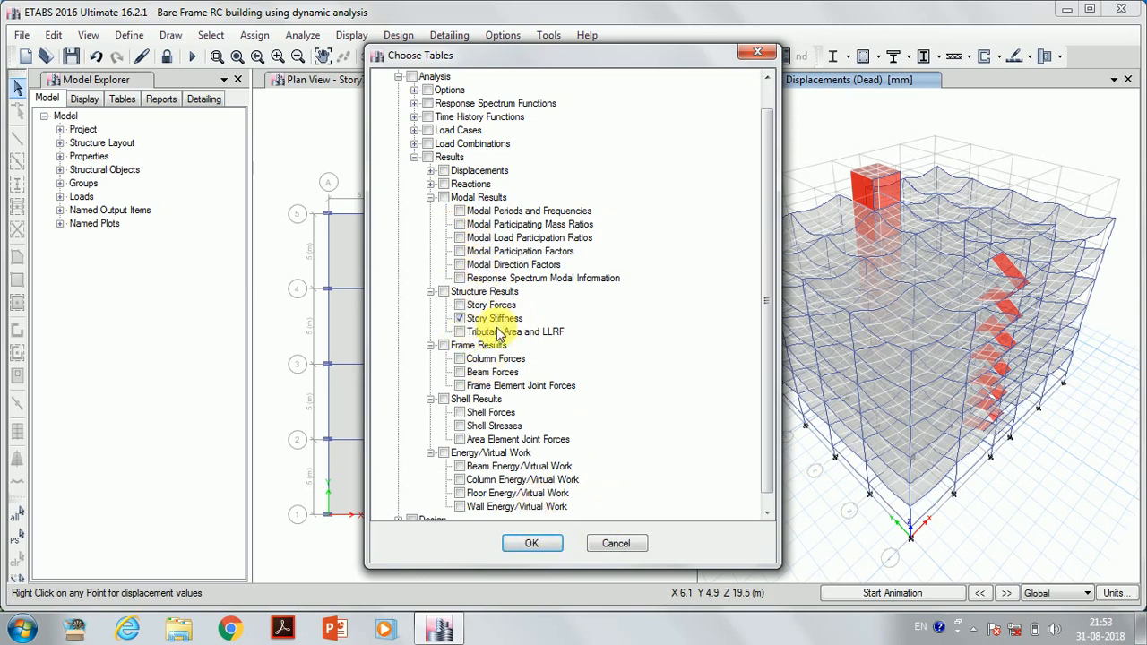
pyautogui.click(532, 545)
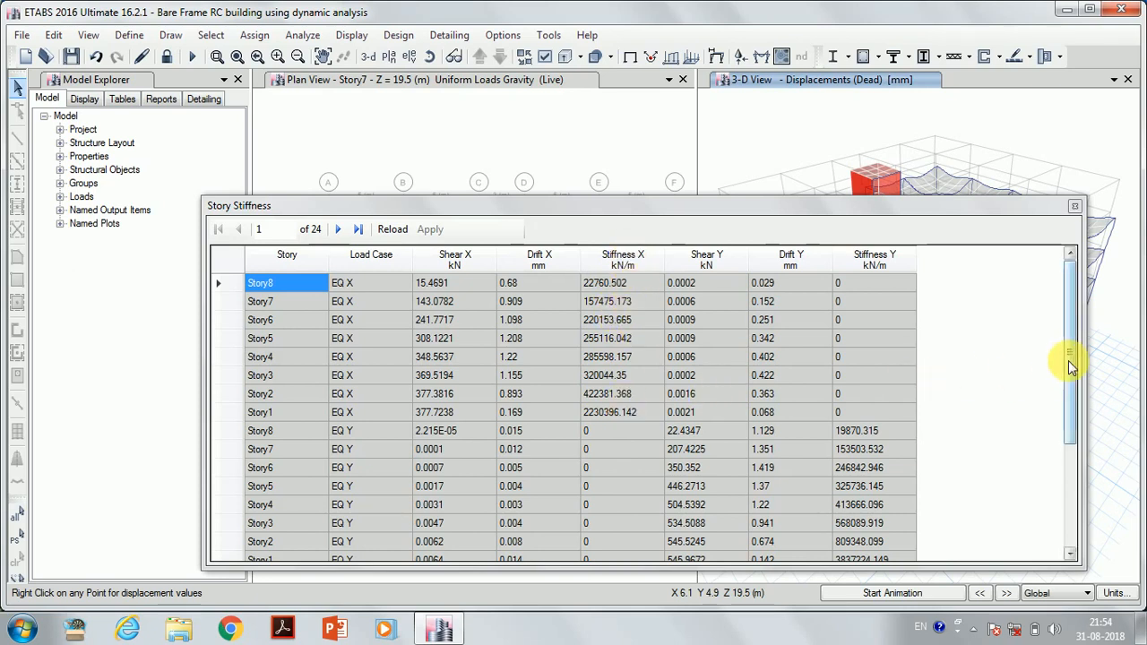
# Examine the story shear, drift and stiffness in X and Y for each load case down the Story Stiffness table, and close it
pyautogui.moveTo(1068, 360); pyautogui.dragTo(1092, 433)
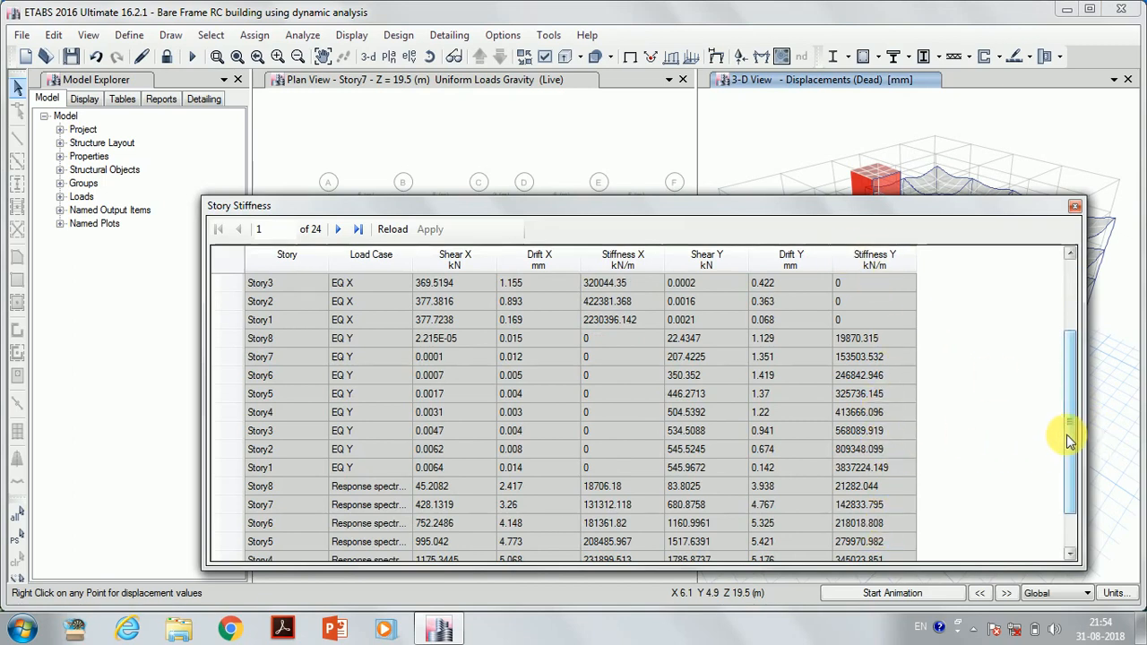
pyautogui.moveTo(1070, 440); pyautogui.dragTo(1098, 502)
pyautogui.click(1076, 206)
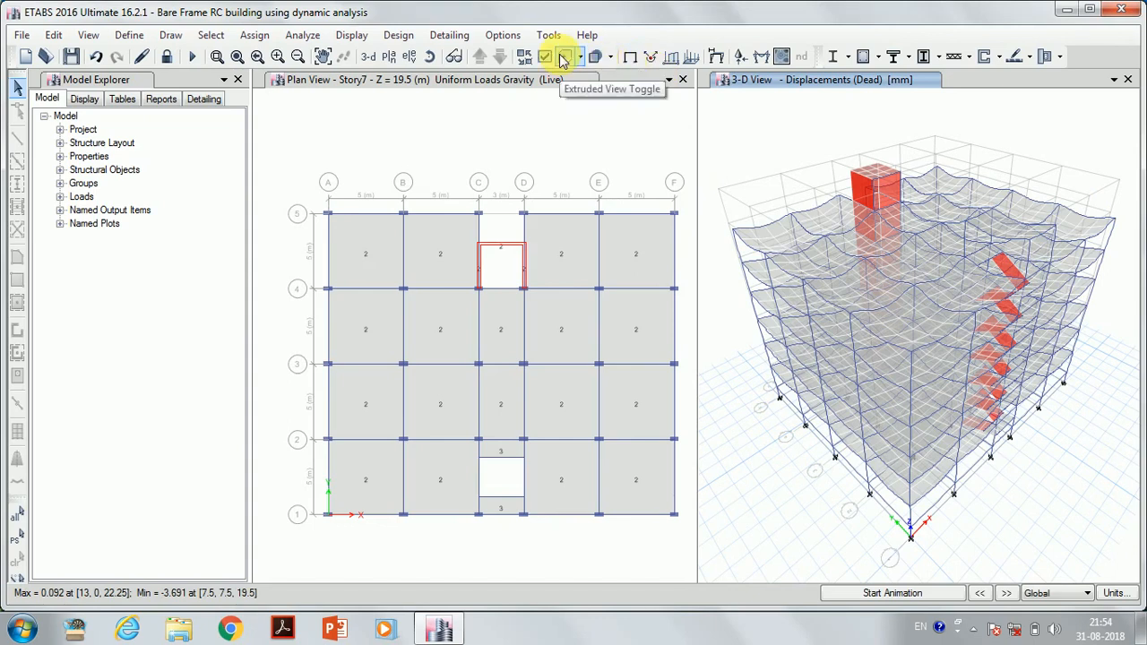
# Display the frame Moment 3-3 diagram for mode 1 of the Modal case in the 3-D view
pyautogui.click(761, 59)
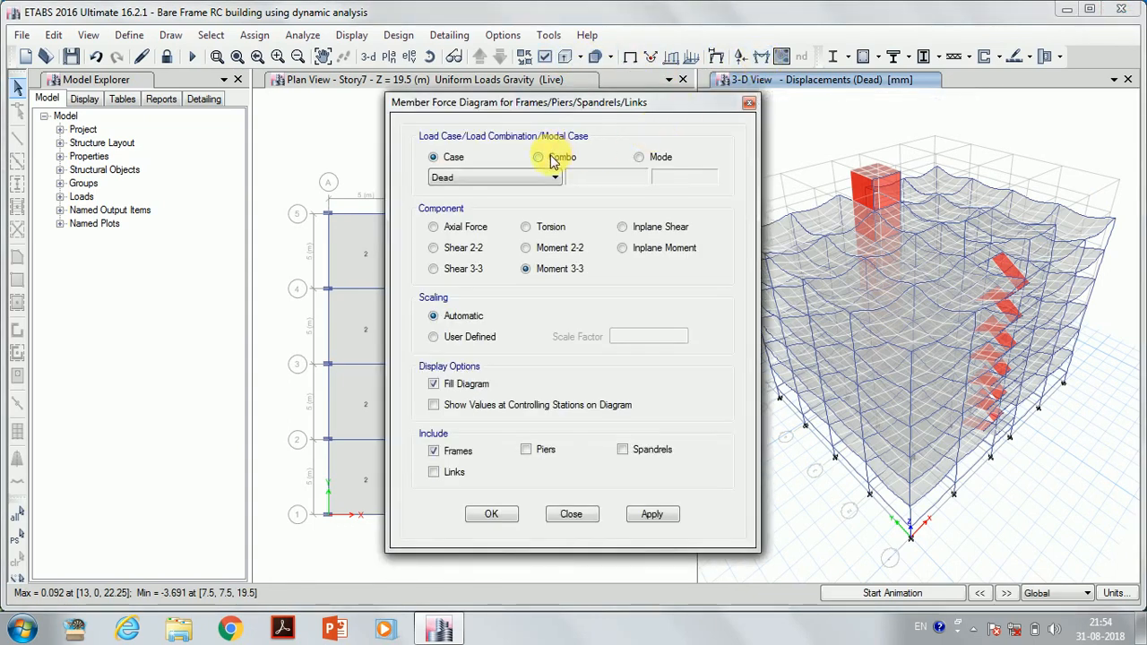
pyautogui.click(638, 158)
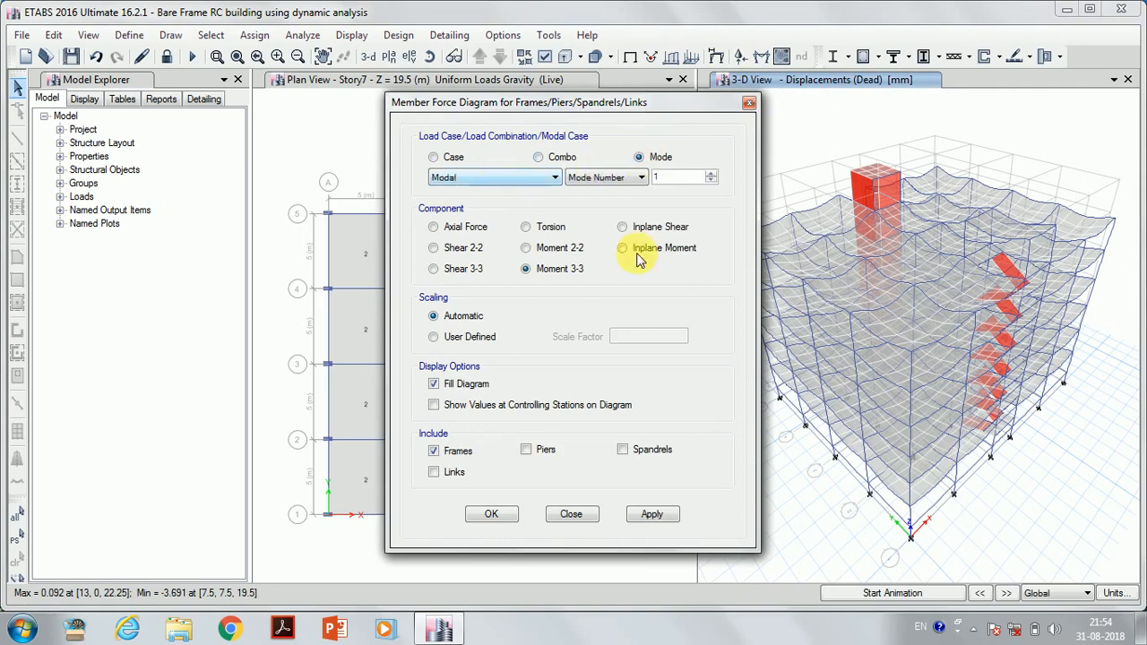
pyautogui.click(651, 515)
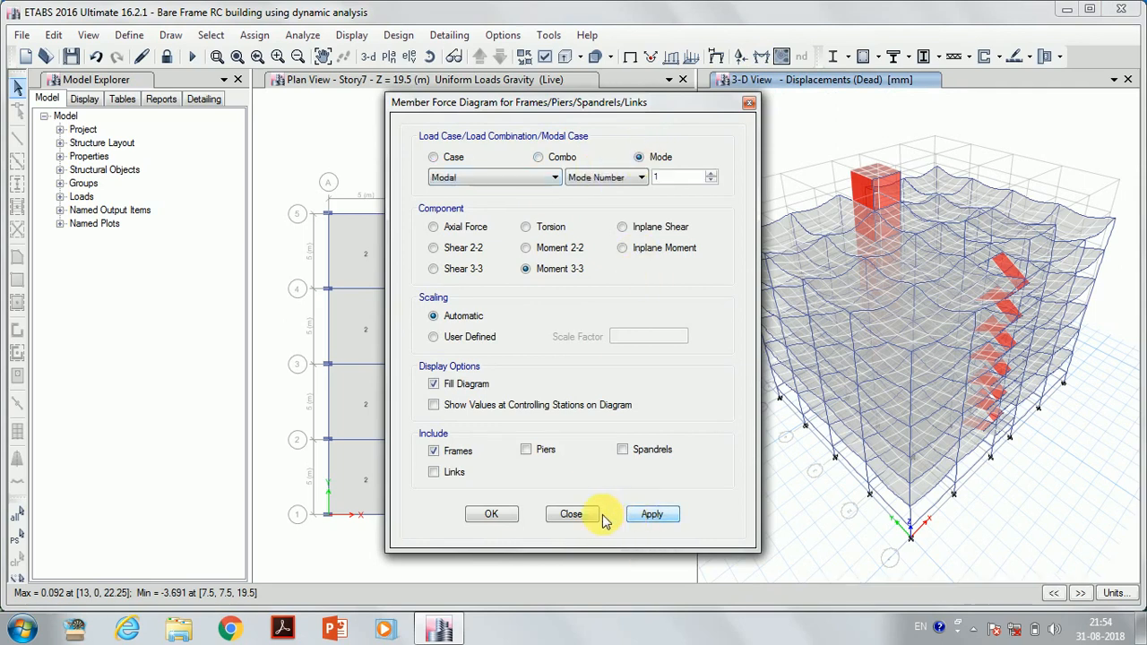
pyautogui.click(572, 516)
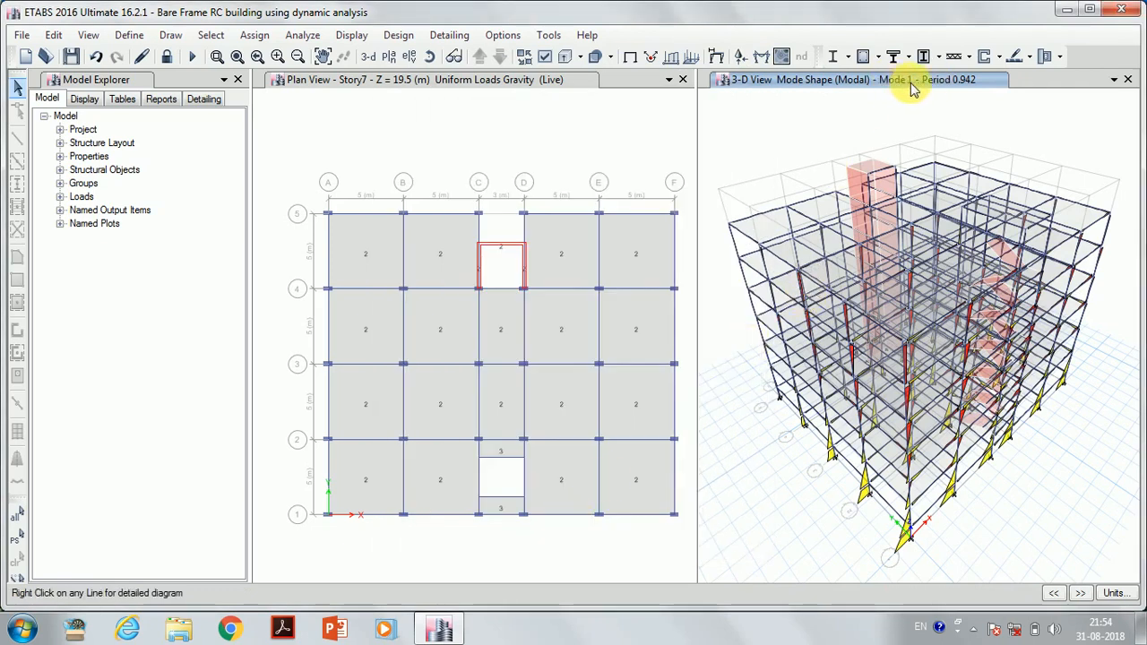
# Step the 3-D moment diagram through the successive modes from mode 1 to mode 28, examining the period and moment pattern of each
pyautogui.moveTo(948, 484)
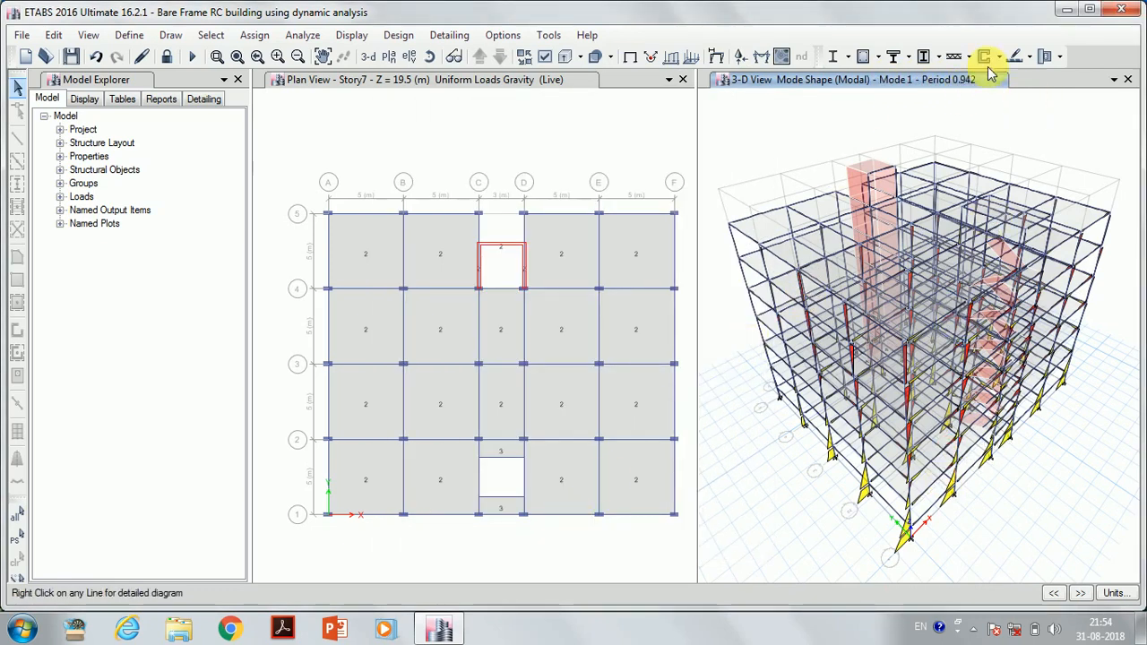
pyautogui.click(1081, 594)
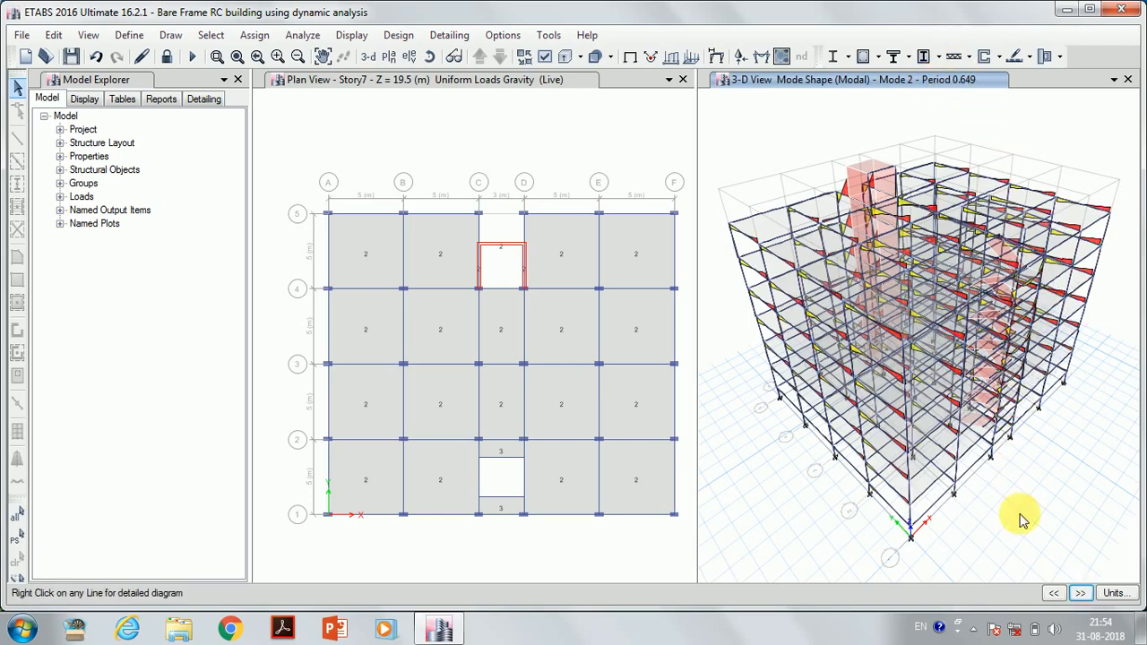
pyautogui.click(1081, 594)
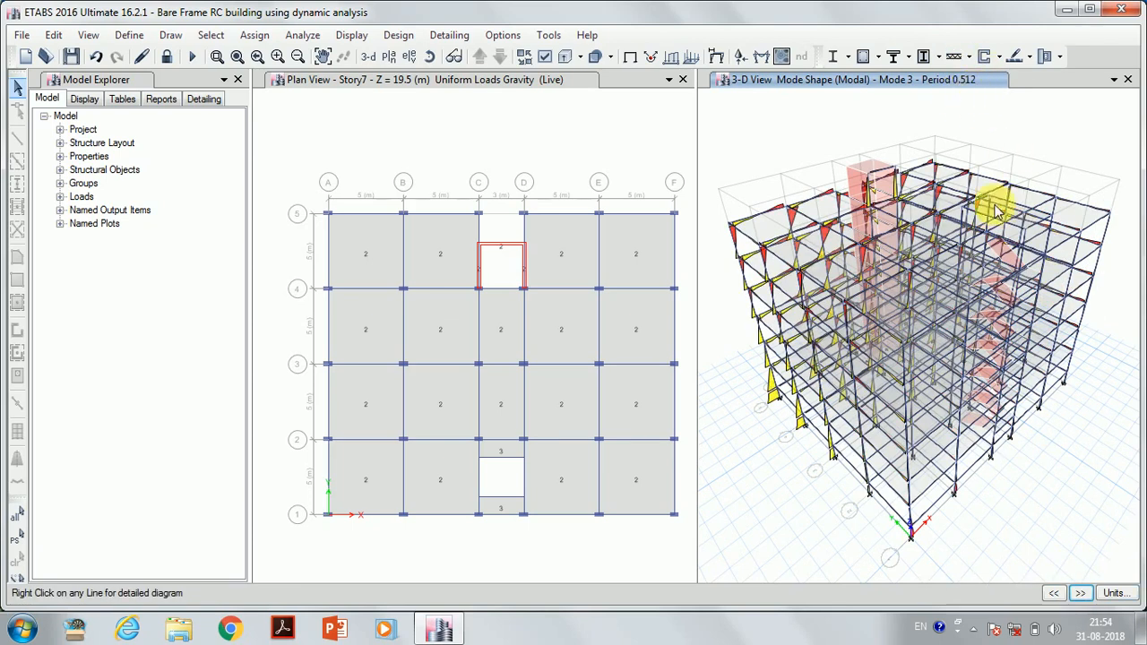
pyautogui.click(1082, 594)
pyautogui.click(1081, 595)
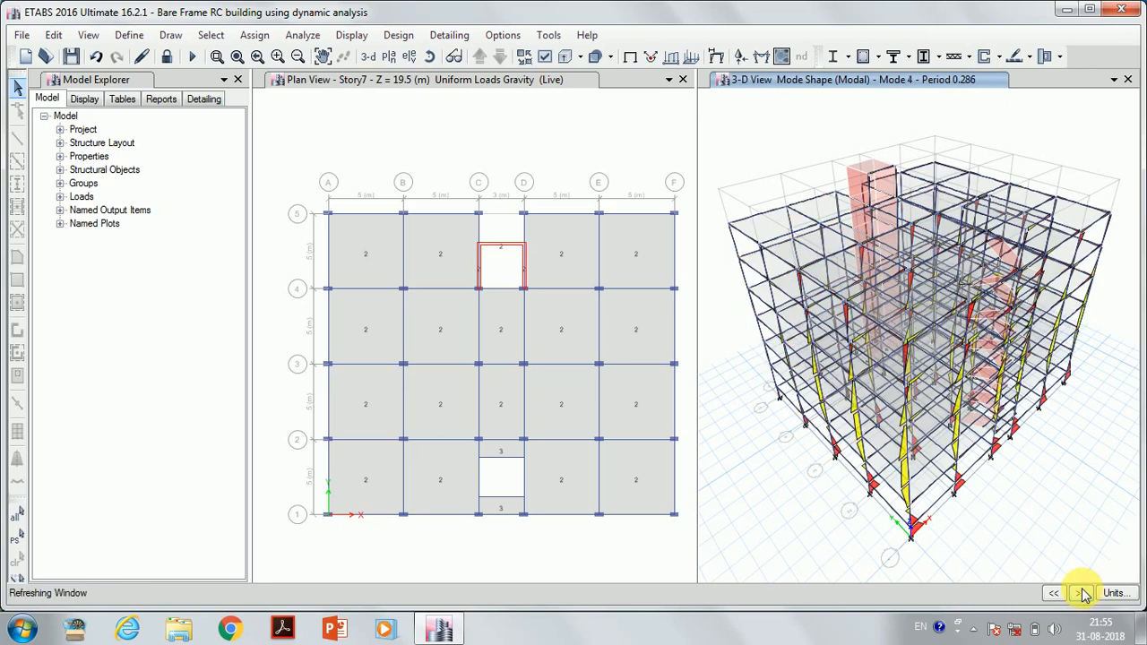
pyautogui.click(1082, 595)
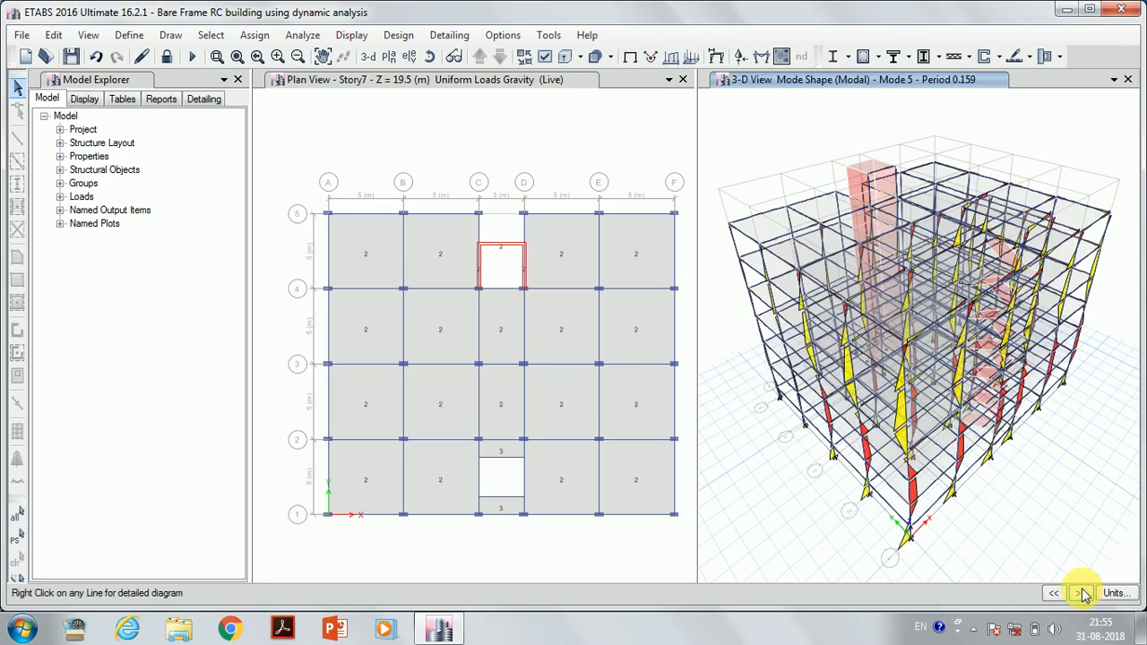
pyautogui.click(1081, 594)
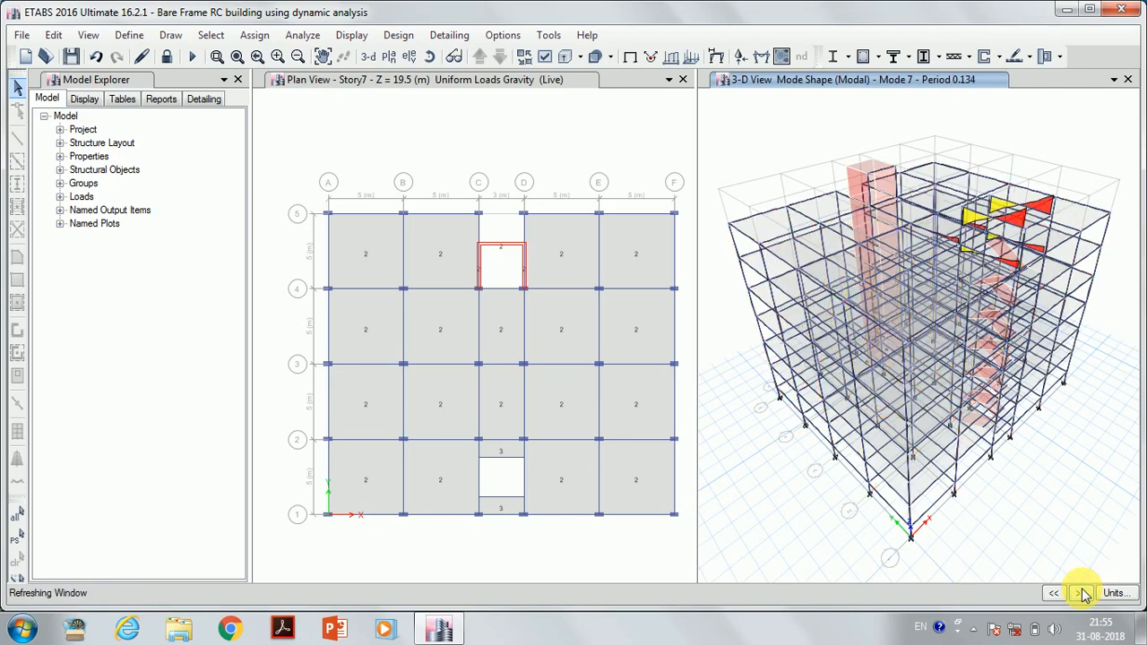
pyautogui.click(1082, 594)
pyautogui.click(1082, 594)
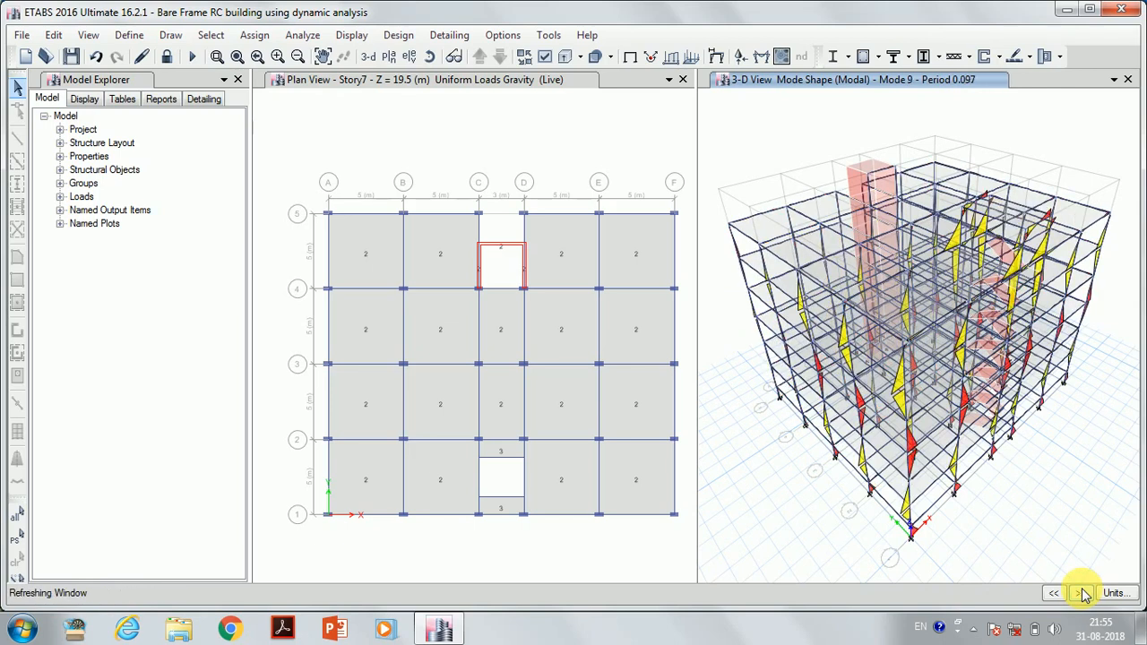
pyautogui.click(1082, 594)
pyautogui.click(1082, 594)
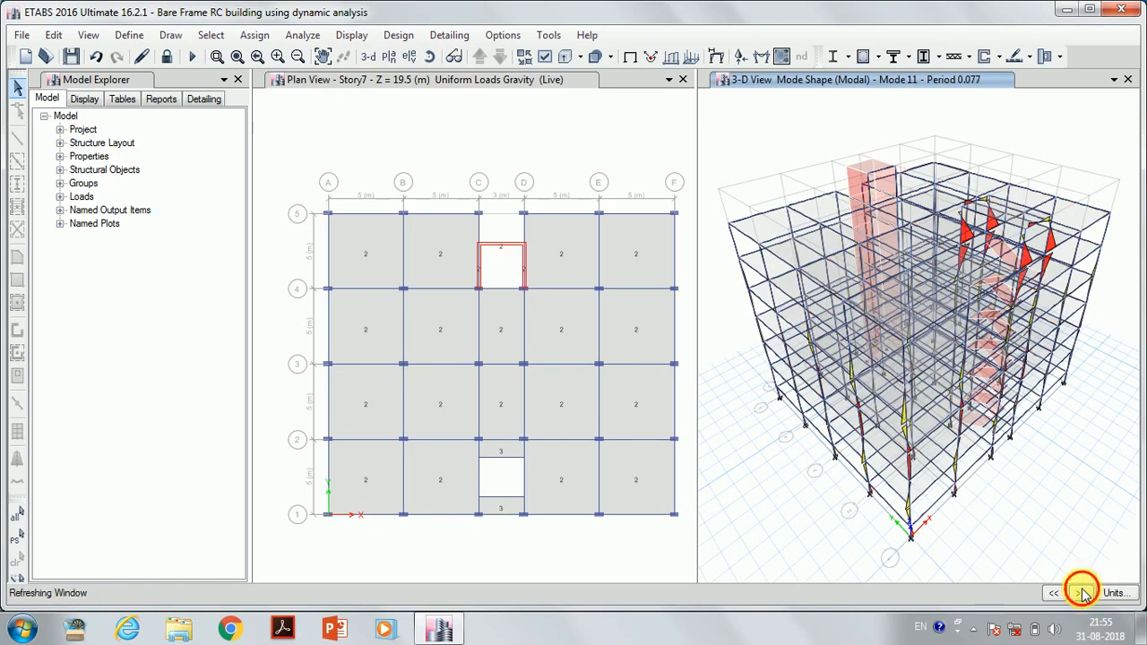
pyautogui.click(1082, 594)
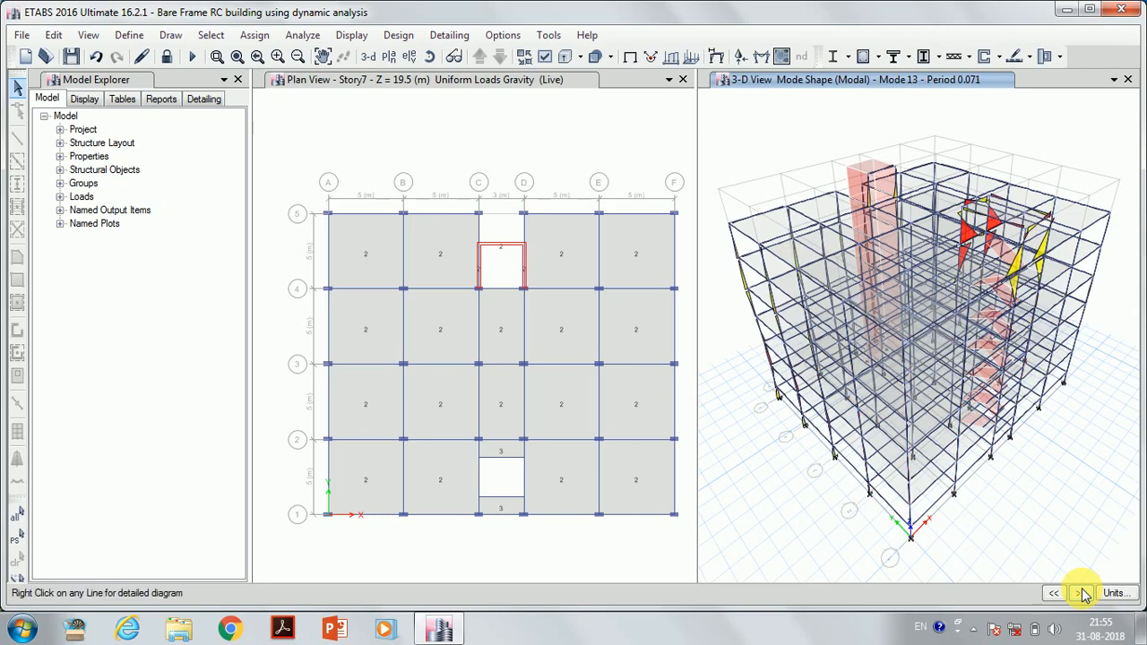
pyautogui.click(1082, 595)
pyautogui.click(1081, 595)
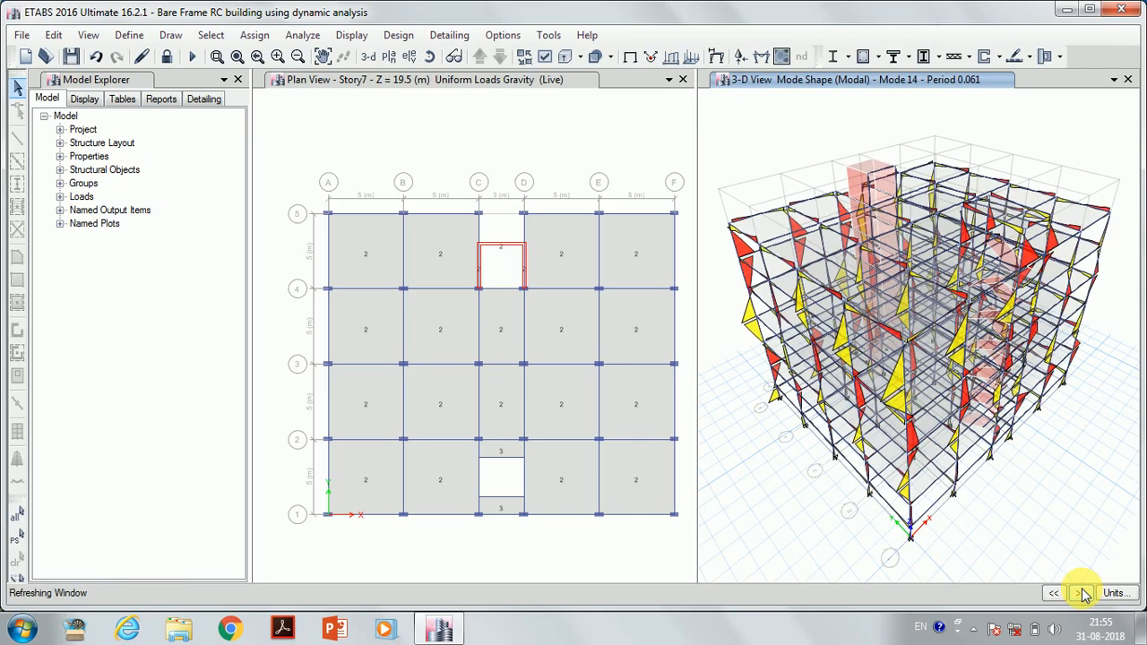
pyautogui.click(1082, 594)
pyautogui.click(1082, 594)
pyautogui.click(1082, 594)
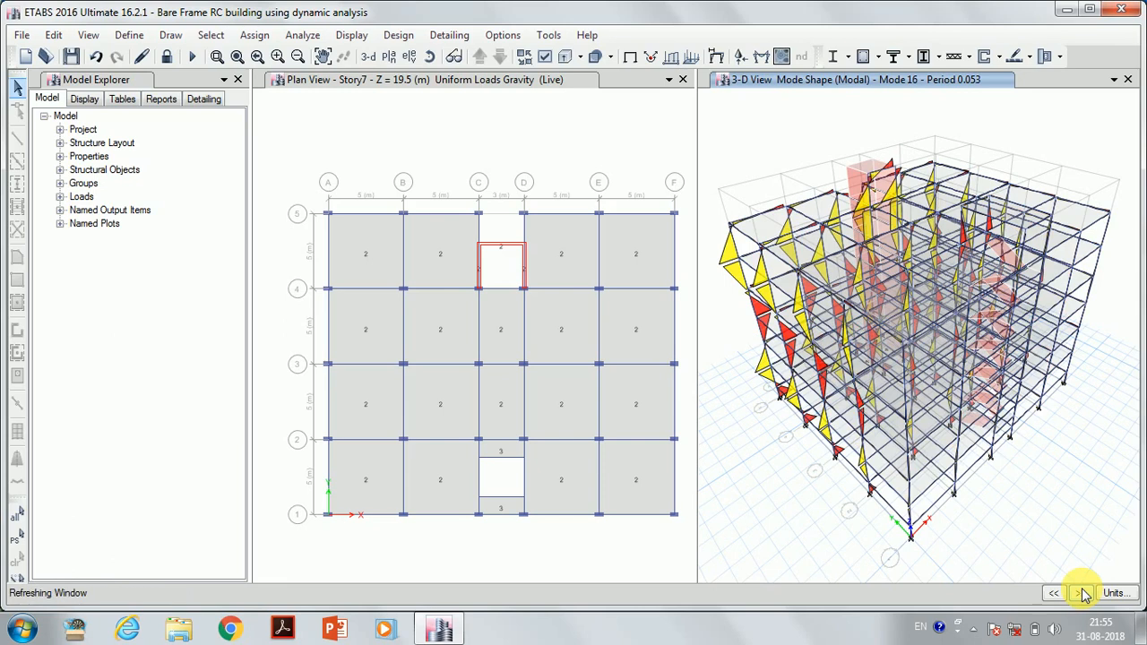
pyautogui.click(1081, 594)
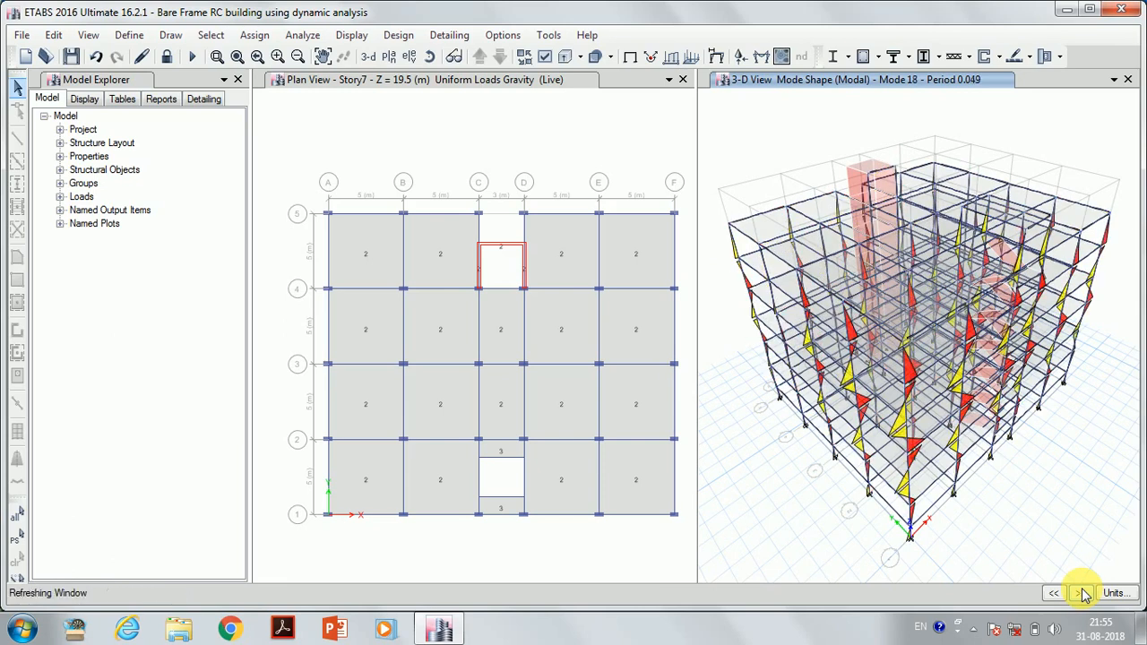
pyautogui.click(1082, 594)
pyautogui.click(1082, 594)
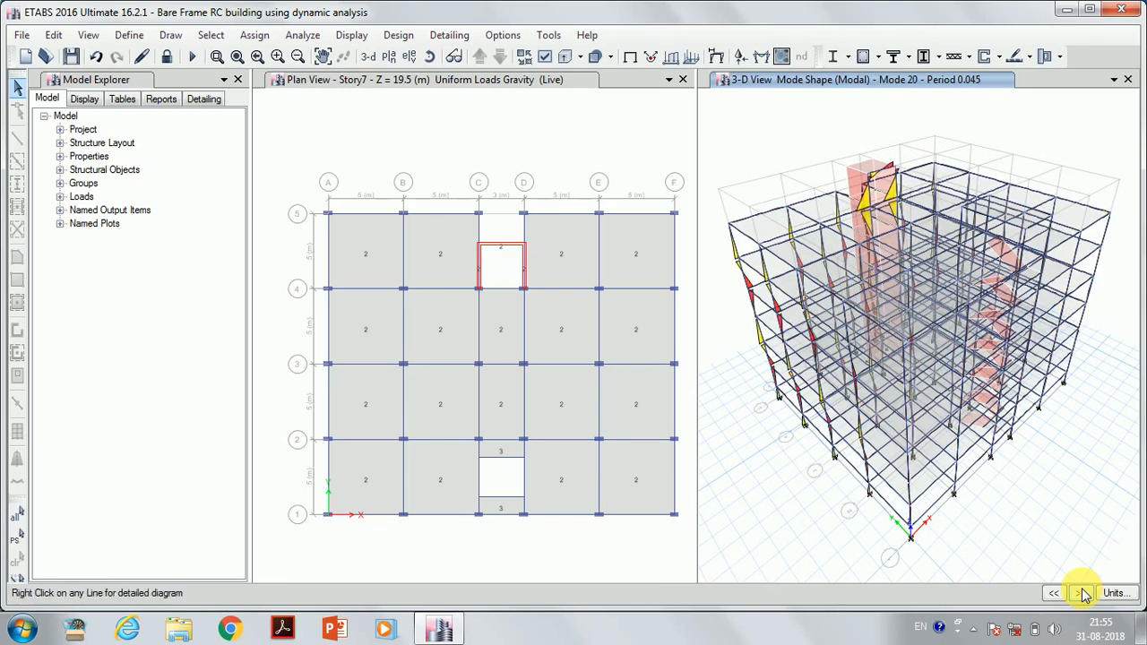
pyautogui.click(1081, 595)
pyautogui.click(1082, 594)
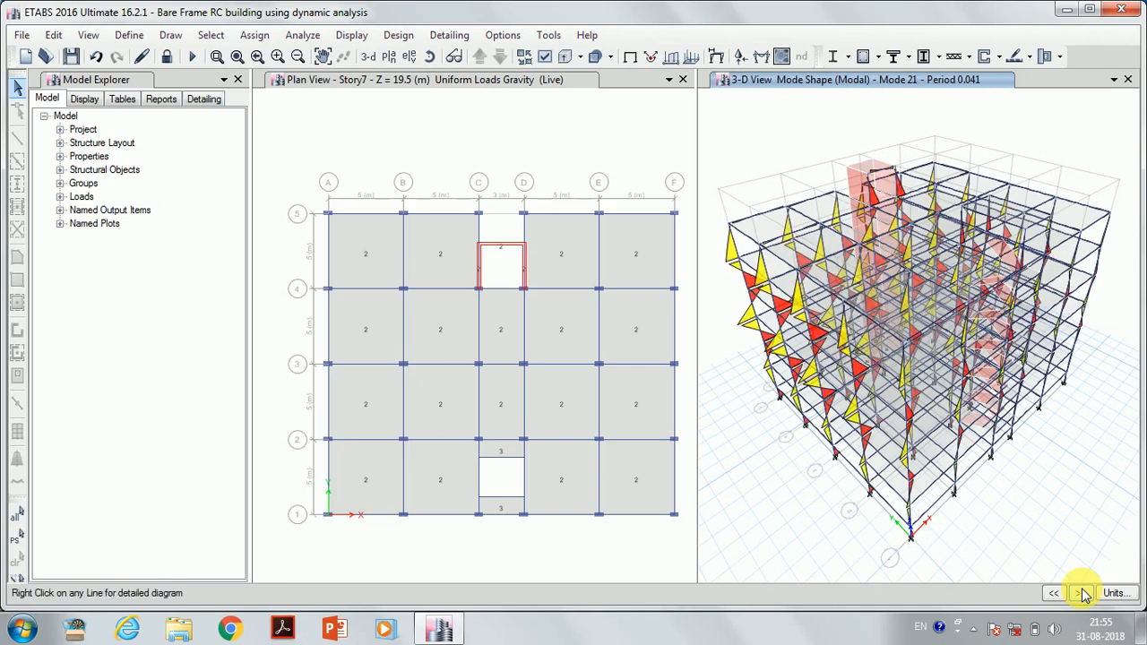
pyautogui.click(1082, 594)
pyautogui.click(1082, 594)
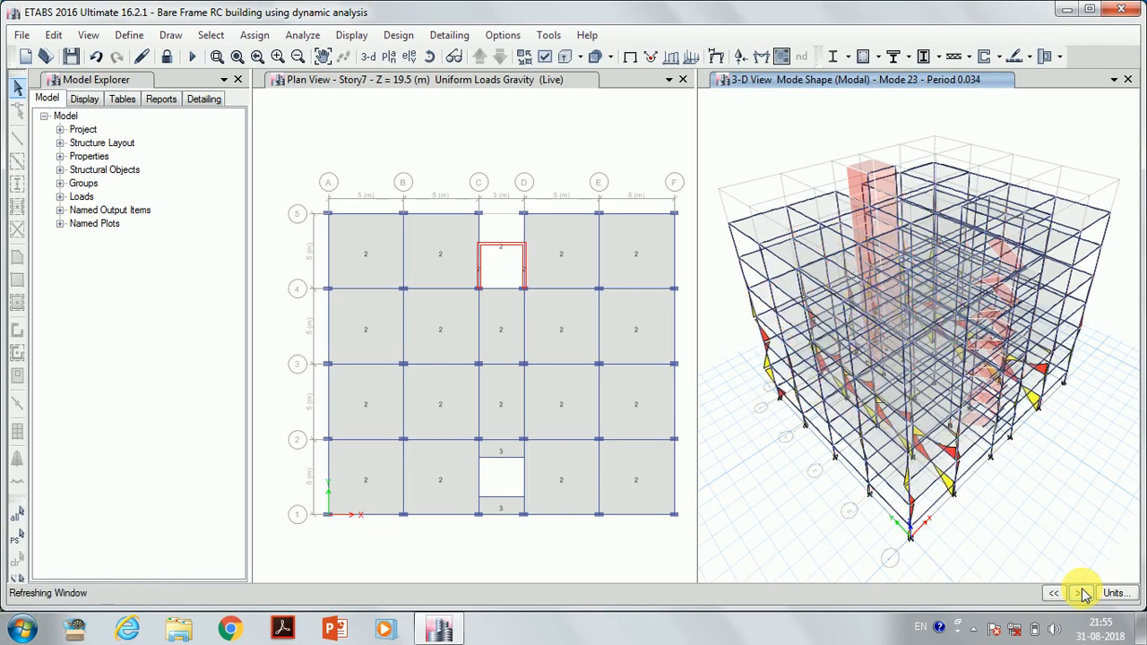
pyautogui.click(1082, 594)
pyautogui.click(1082, 594)
pyautogui.click(1082, 594)
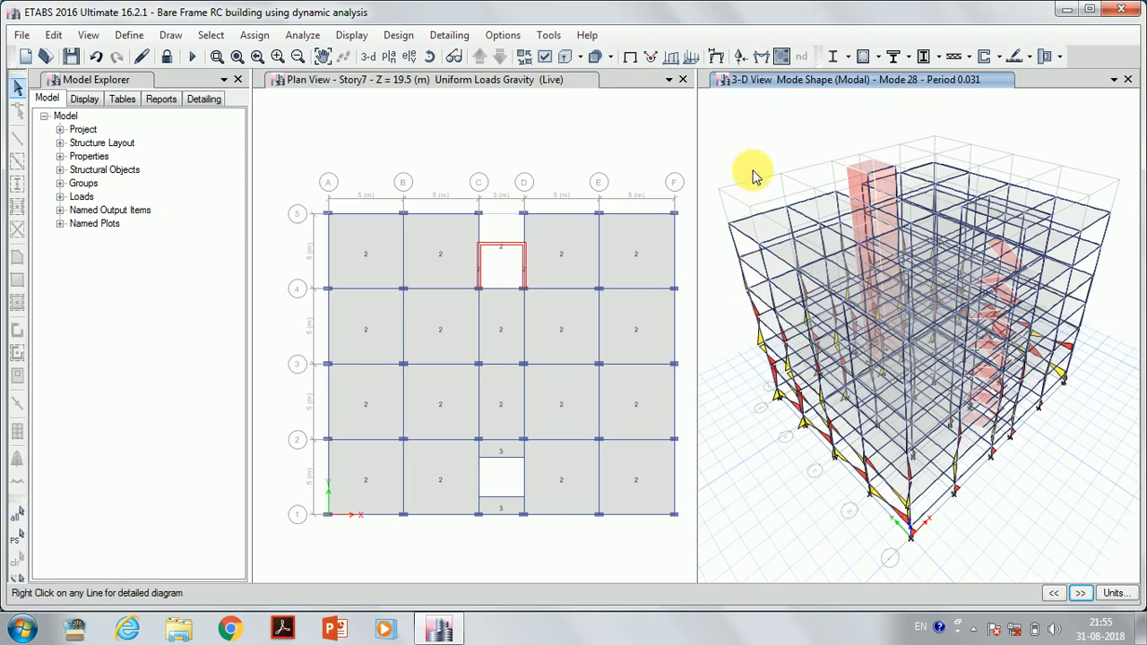
# Display the restraint reactions as arrows in the 3-D view for the load combination named Combination
pyautogui.click(741, 58)
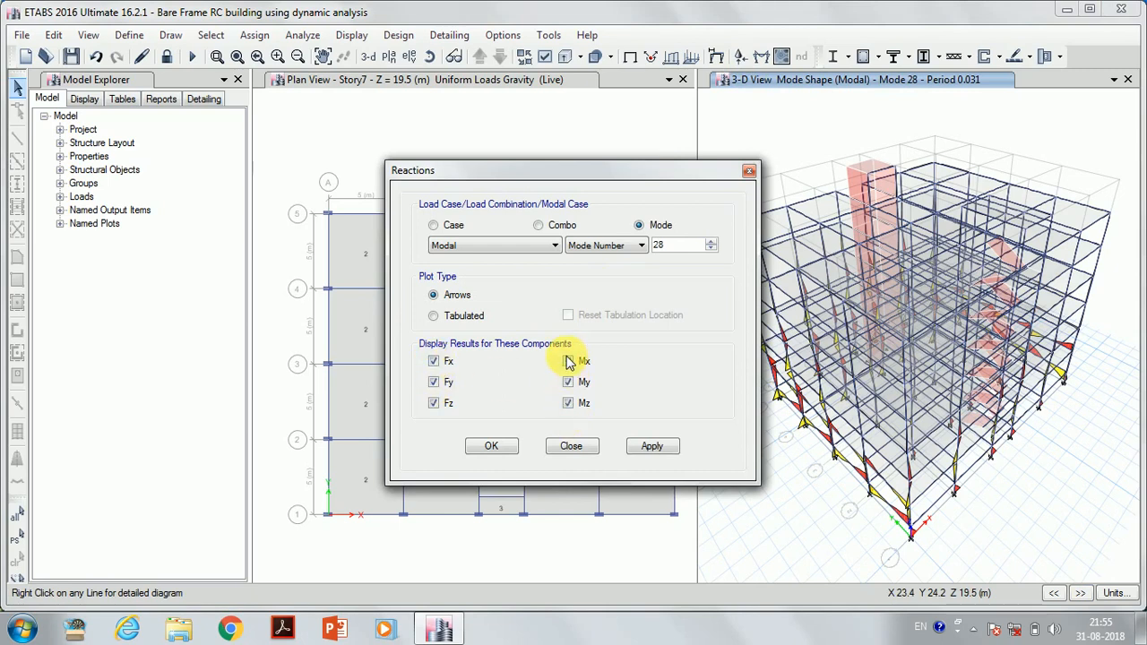
pyautogui.click(538, 227)
pyautogui.click(524, 244)
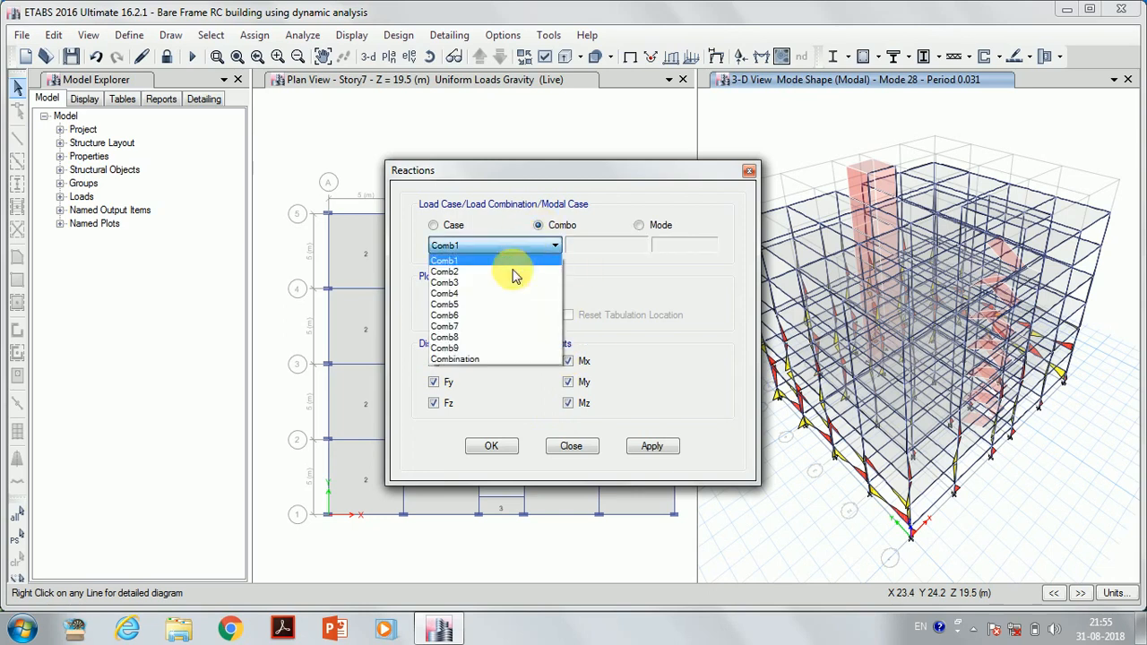
pyautogui.click(508, 358)
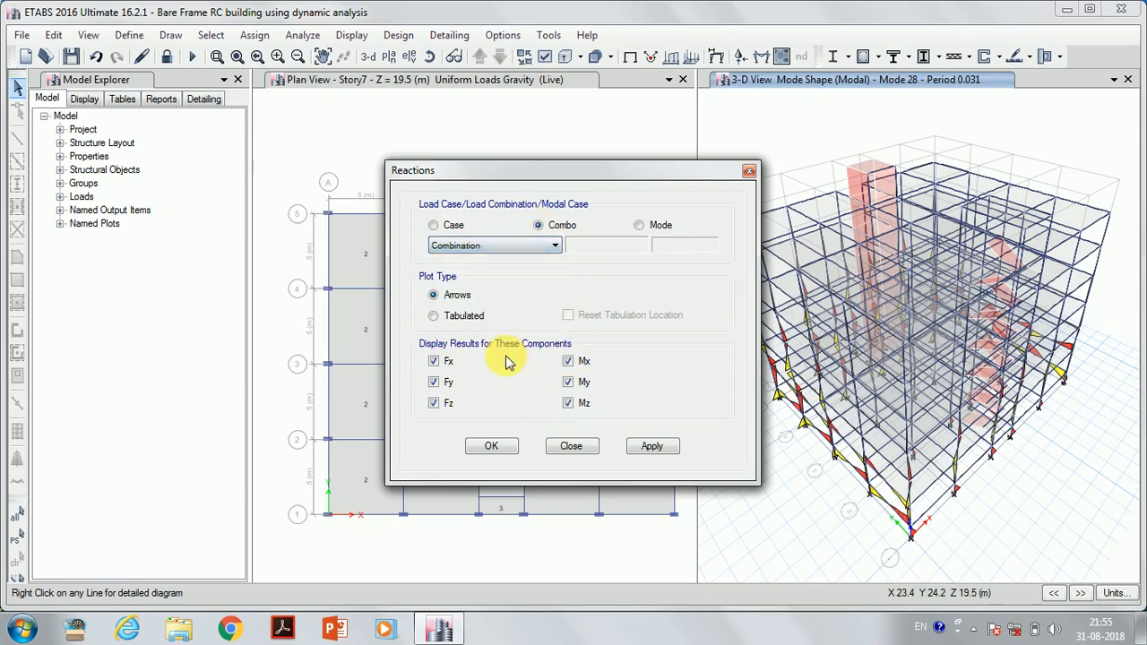
pyautogui.click(651, 445)
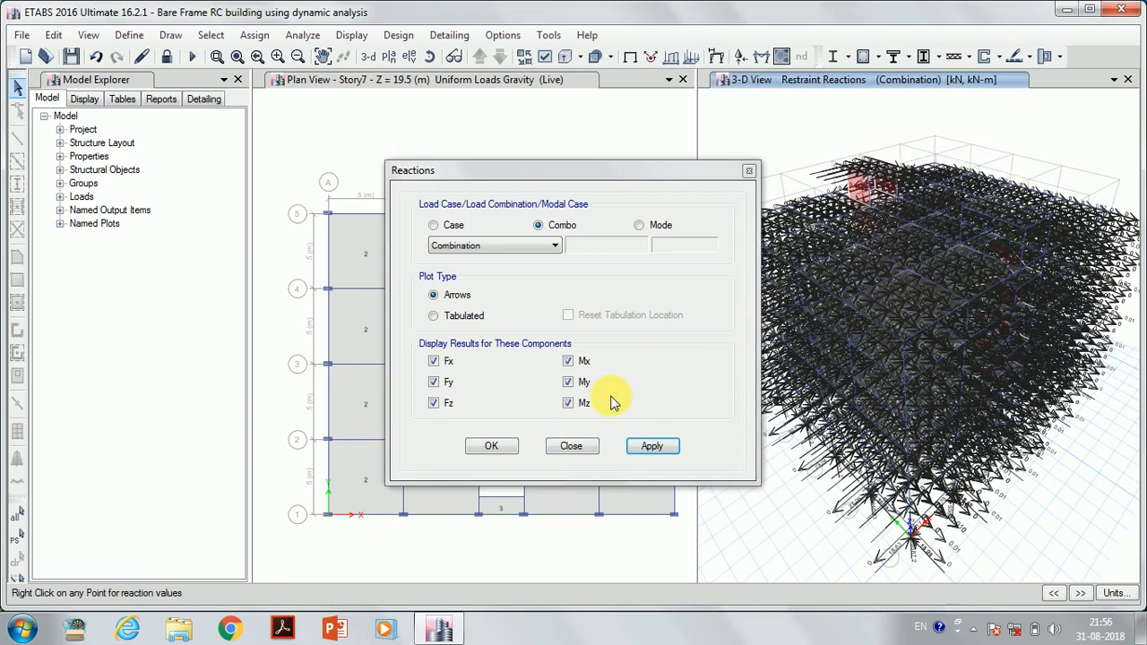
# Switch the displayed restraint reactions to load combination Comb1
pyautogui.click(507, 246)
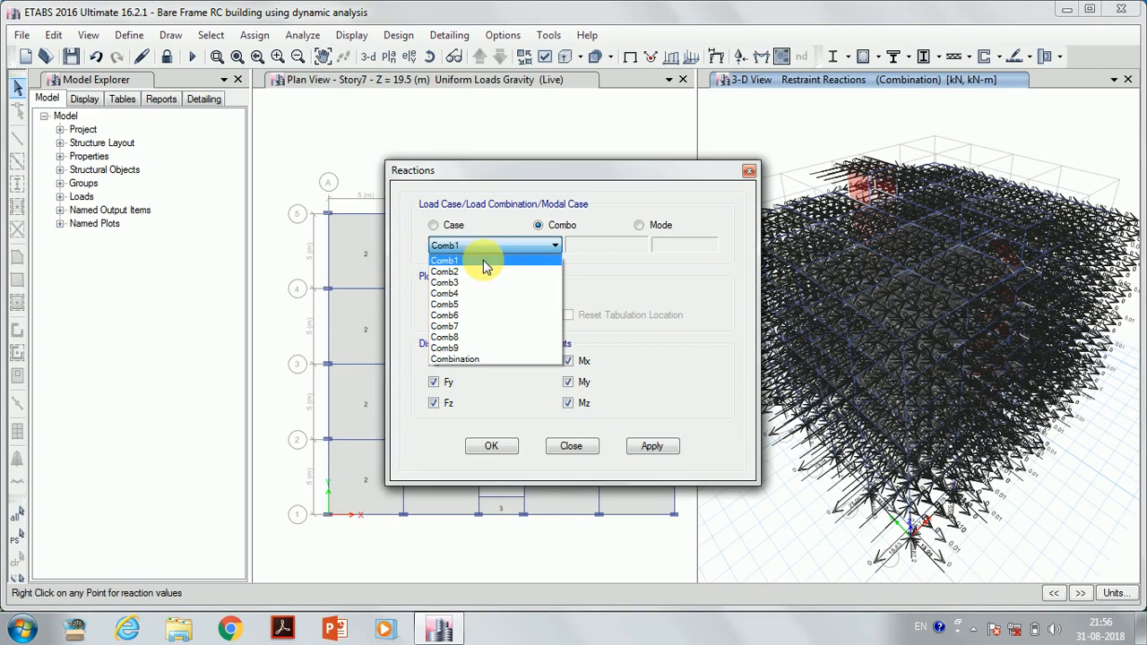
pyautogui.click(489, 260)
pyautogui.click(654, 450)
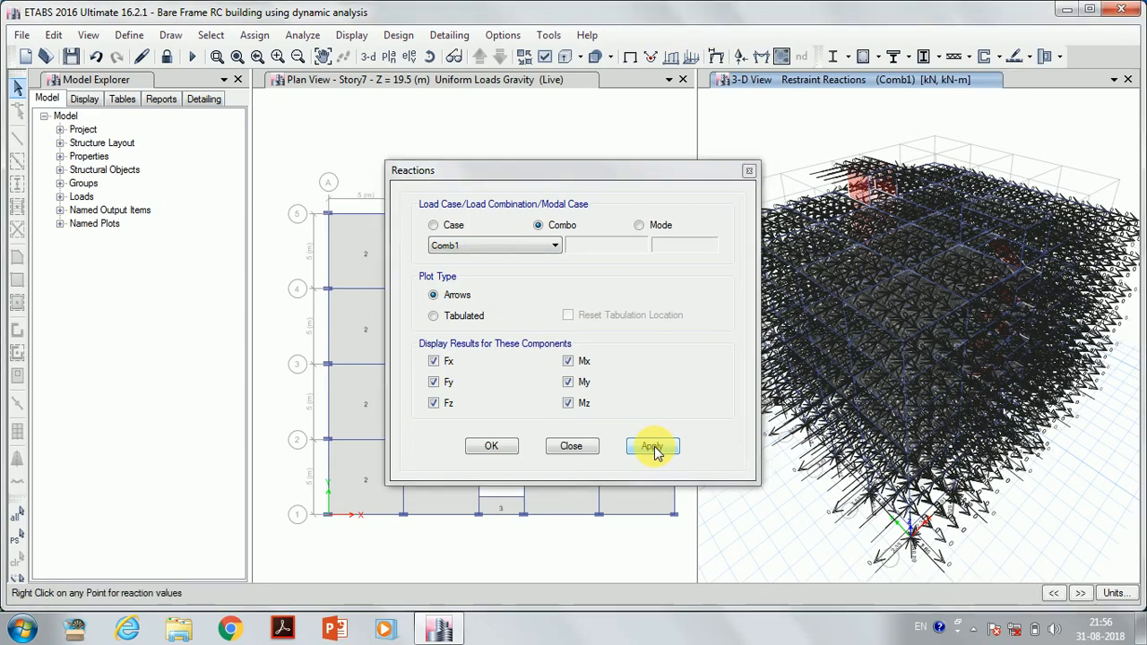
# Limit the displayed Comb1 restraint reactions to the vertical Fz component, turning off Fx, Fy, Mx, My and Mz
pyautogui.click(570, 403)
pyautogui.click(569, 383)
pyautogui.click(568, 361)
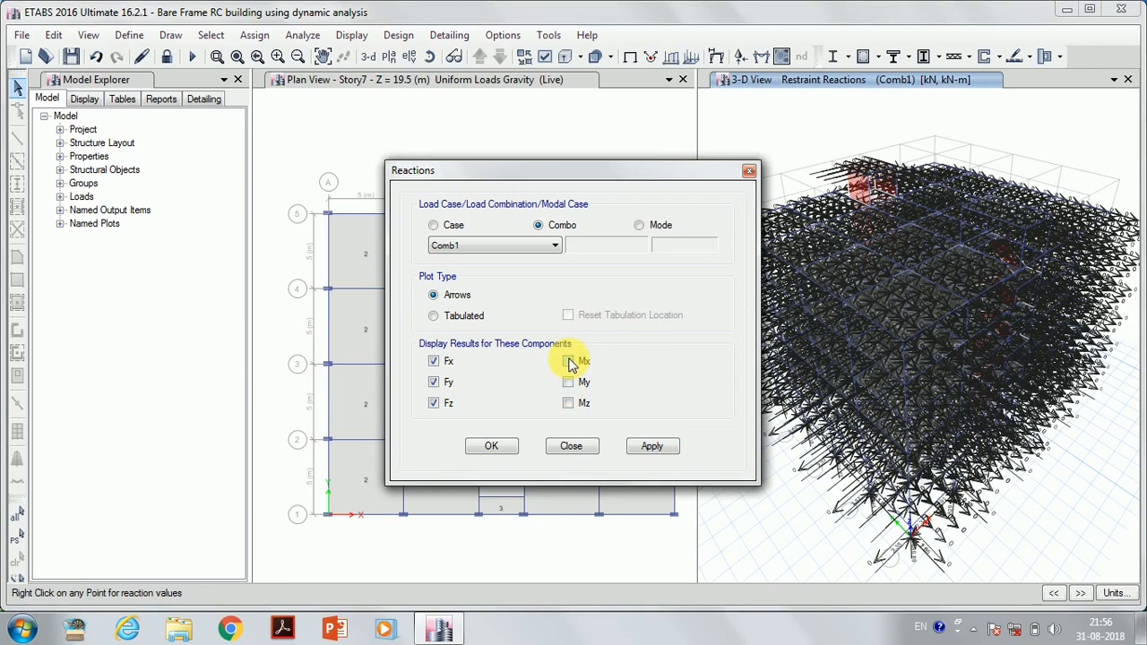
pyautogui.click(653, 450)
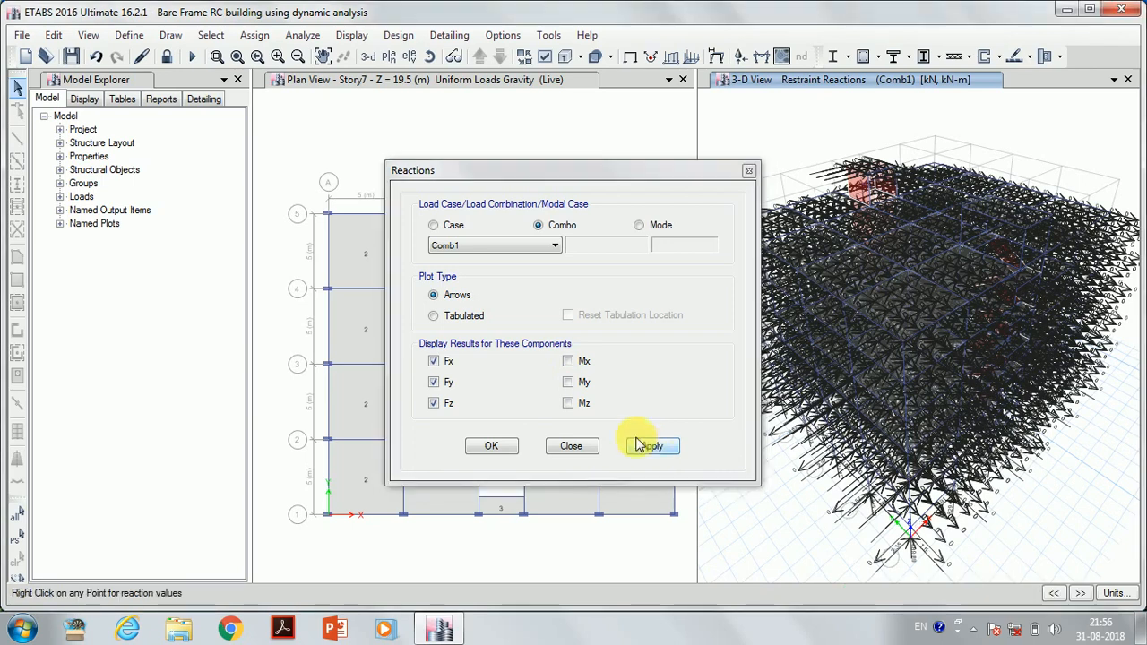
pyautogui.click(434, 382)
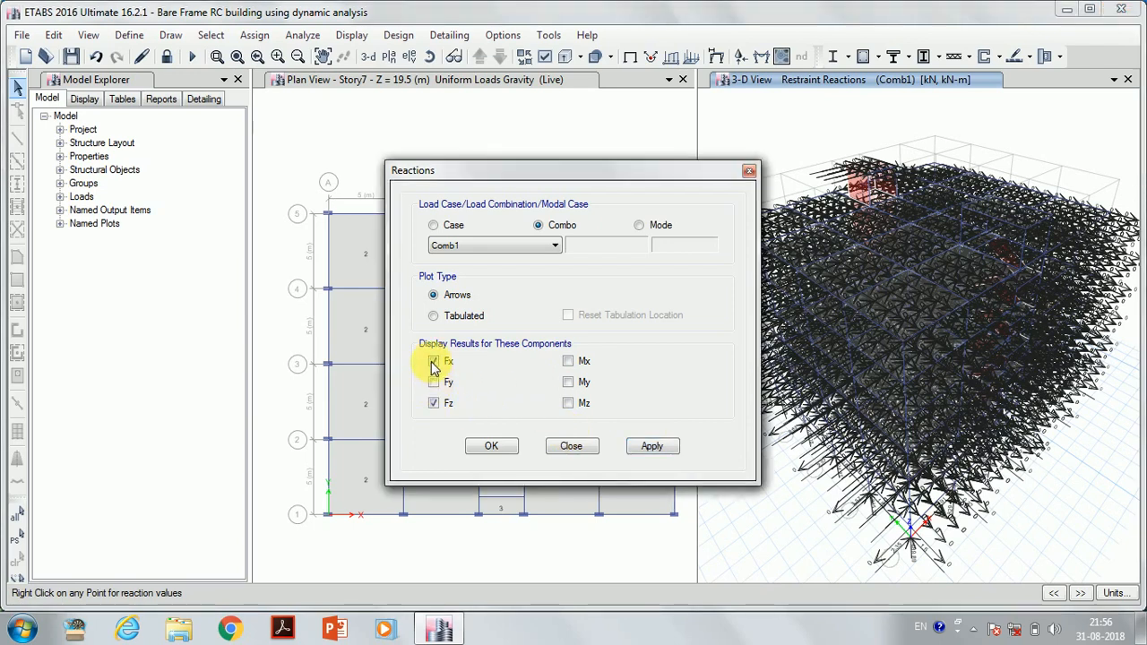
pyautogui.click(434, 362)
pyautogui.click(654, 448)
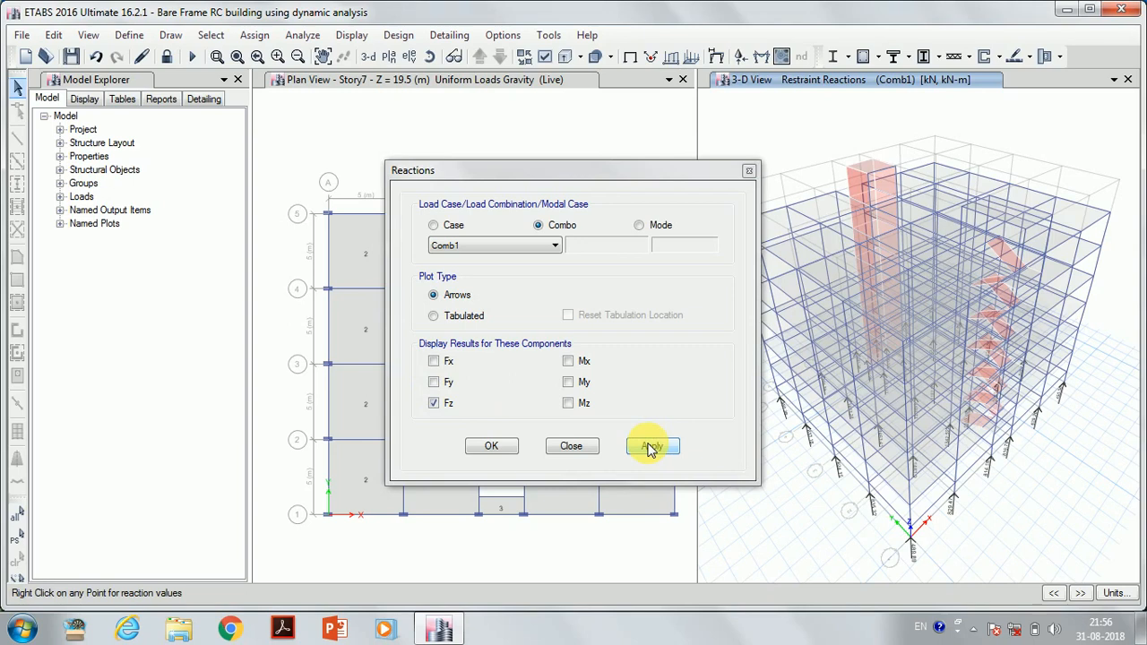
pyautogui.click(581, 447)
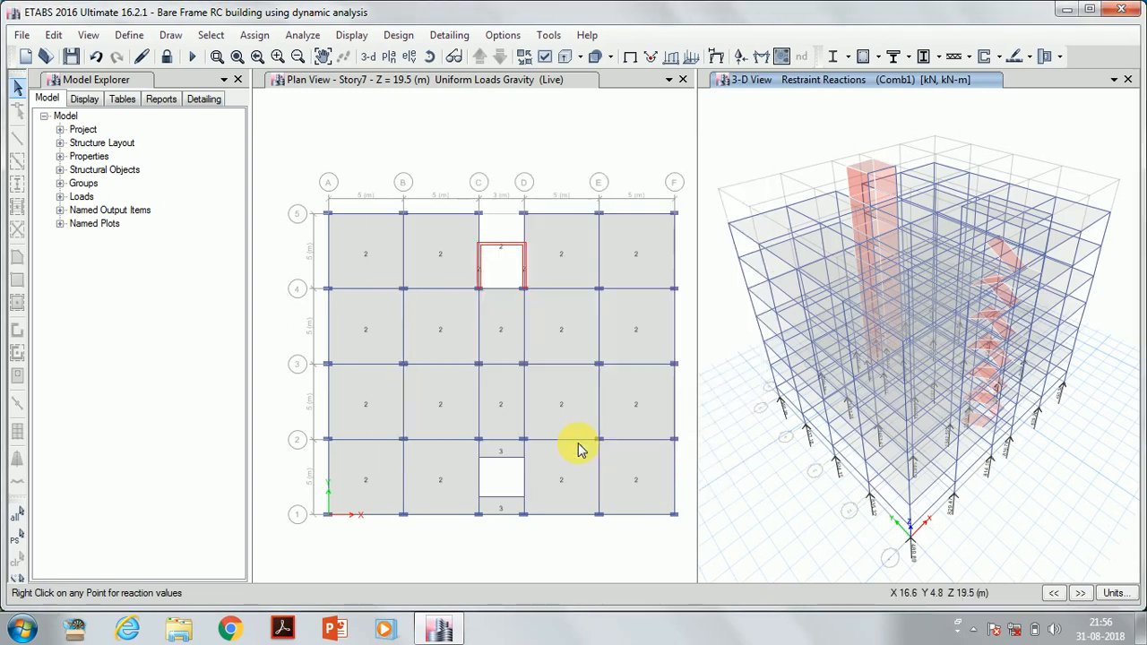
# Display the deformed shape for load combination Comb1 in the 3-D view and step forward through the combinations to Comb4
pyautogui.click(717, 58)
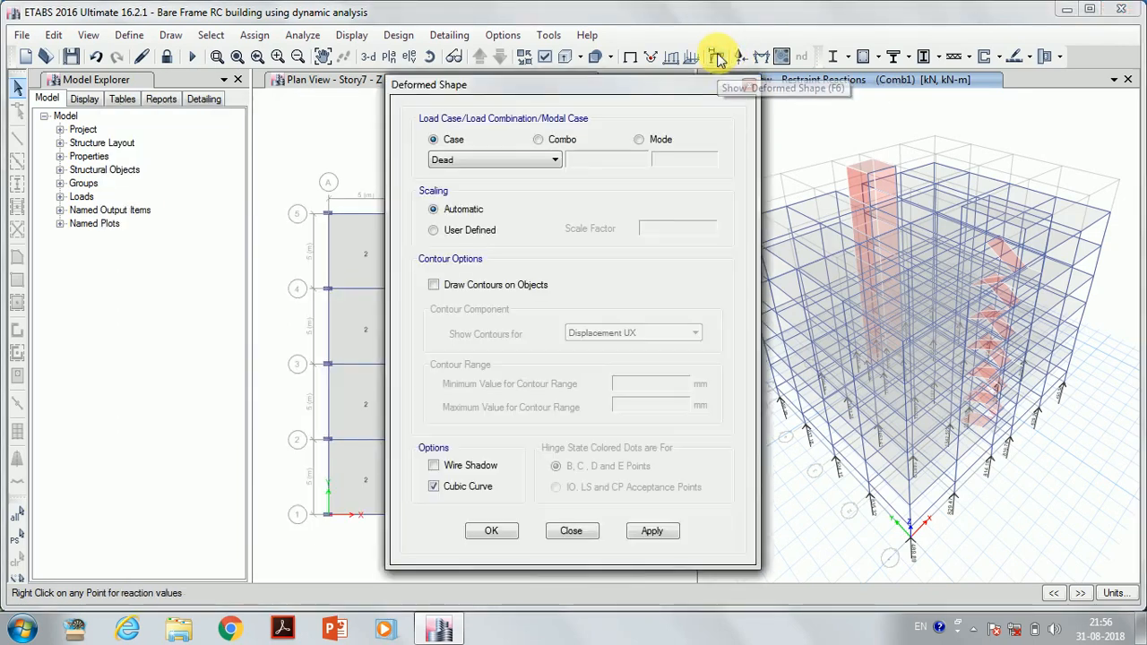
pyautogui.click(555, 159)
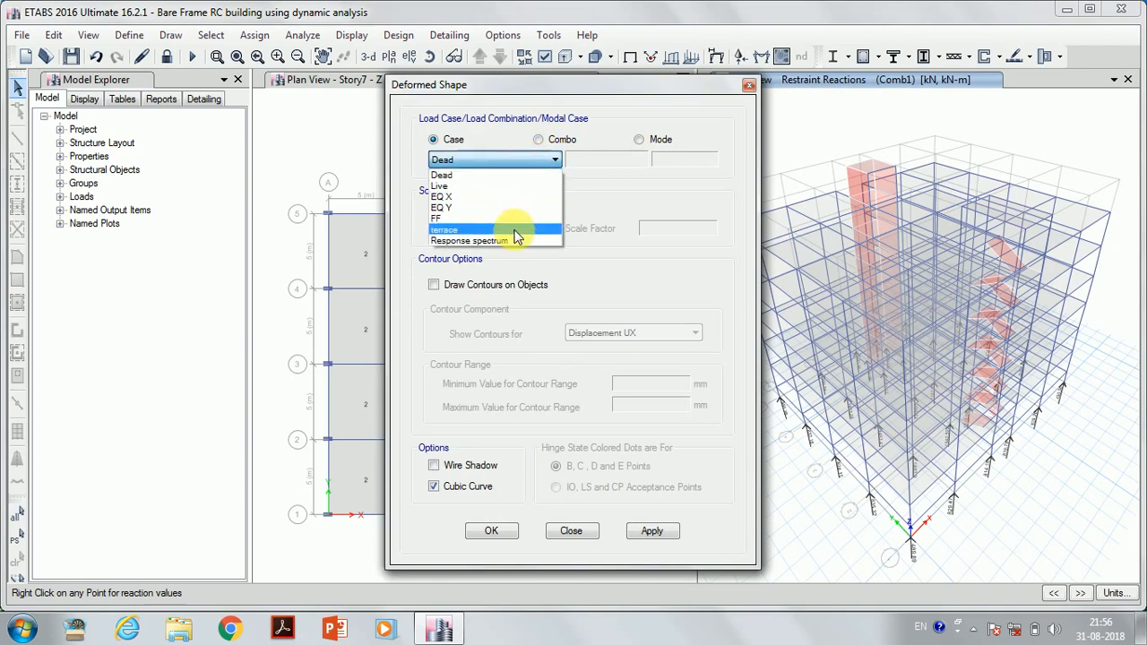
pyautogui.click(545, 157)
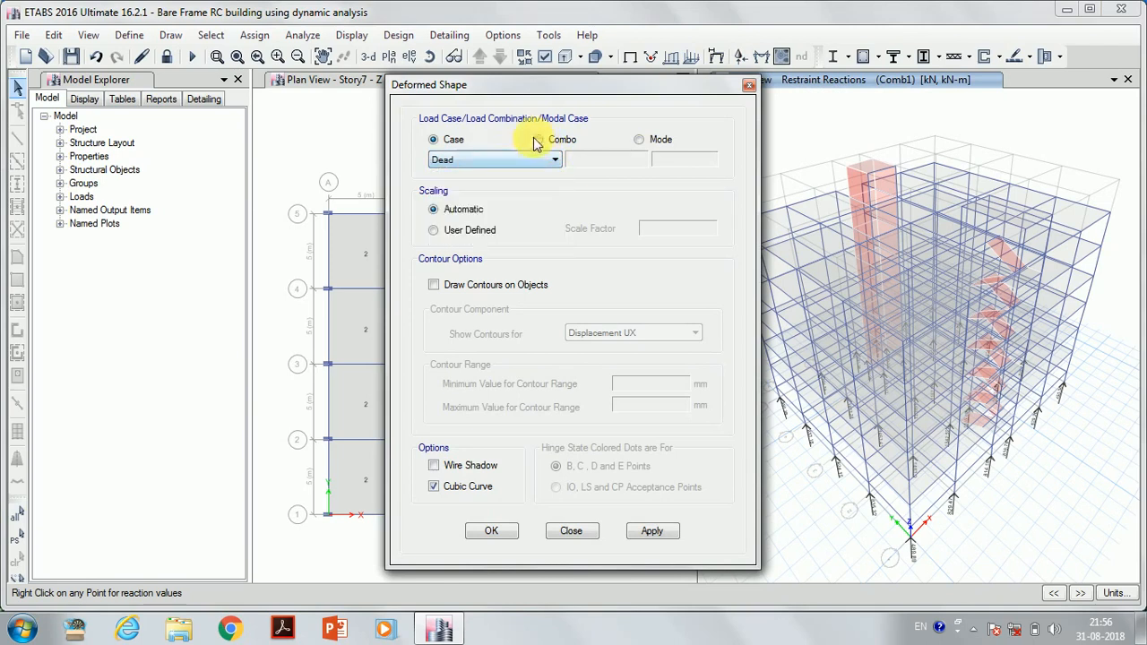
pyautogui.click(538, 140)
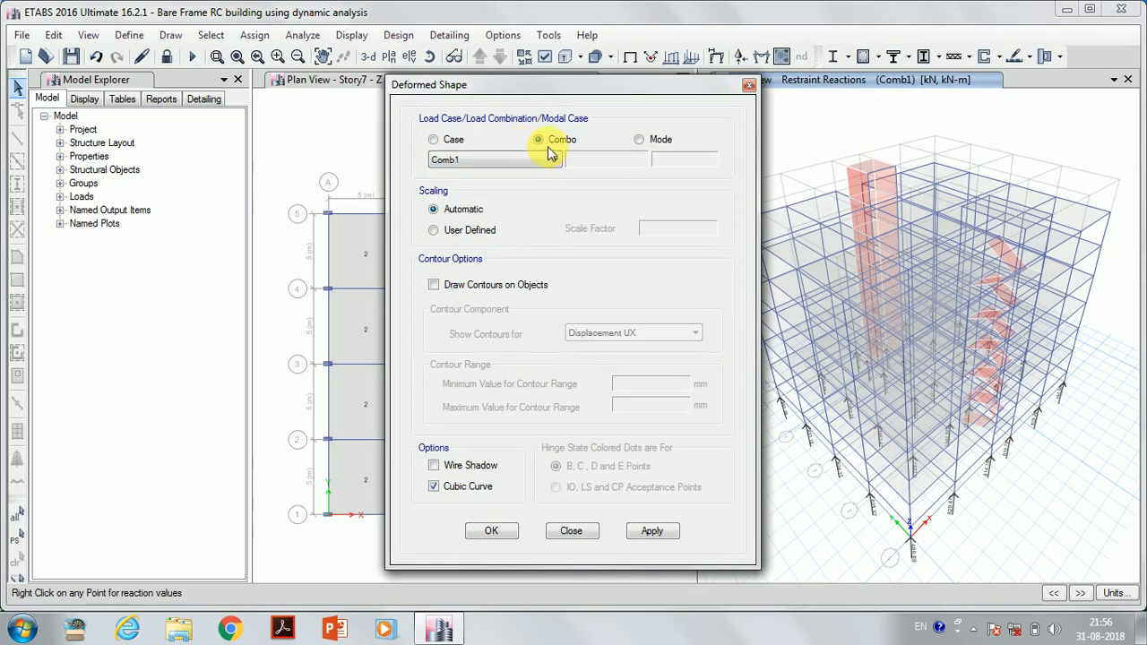
pyautogui.click(670, 529)
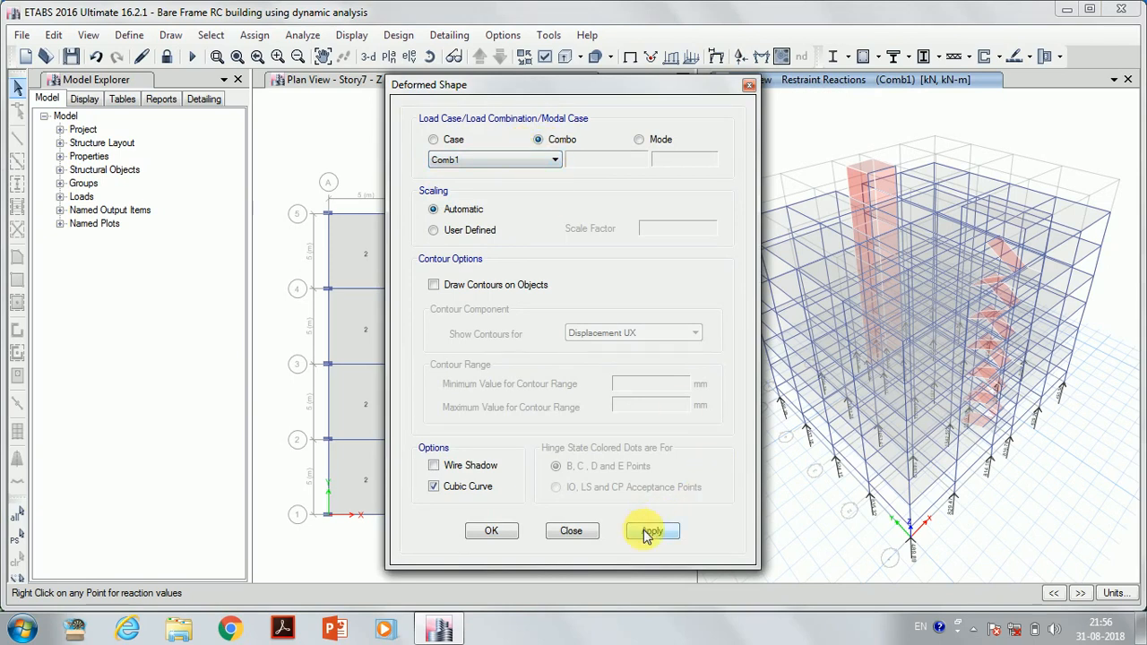
pyautogui.click(570, 533)
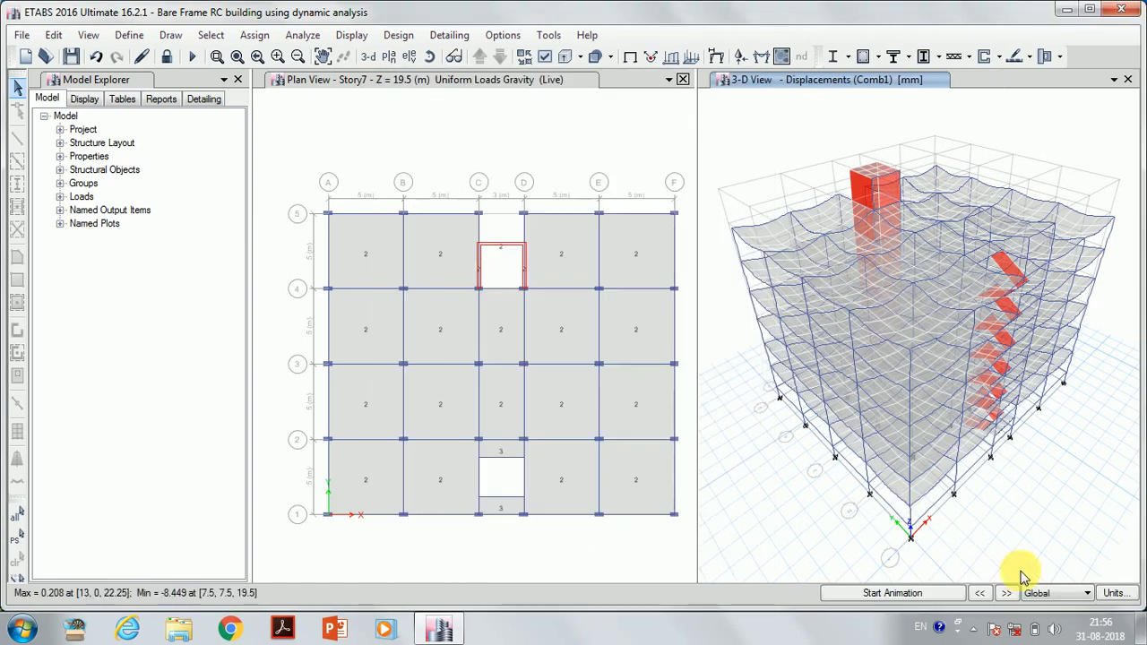
pyautogui.click(1005, 593)
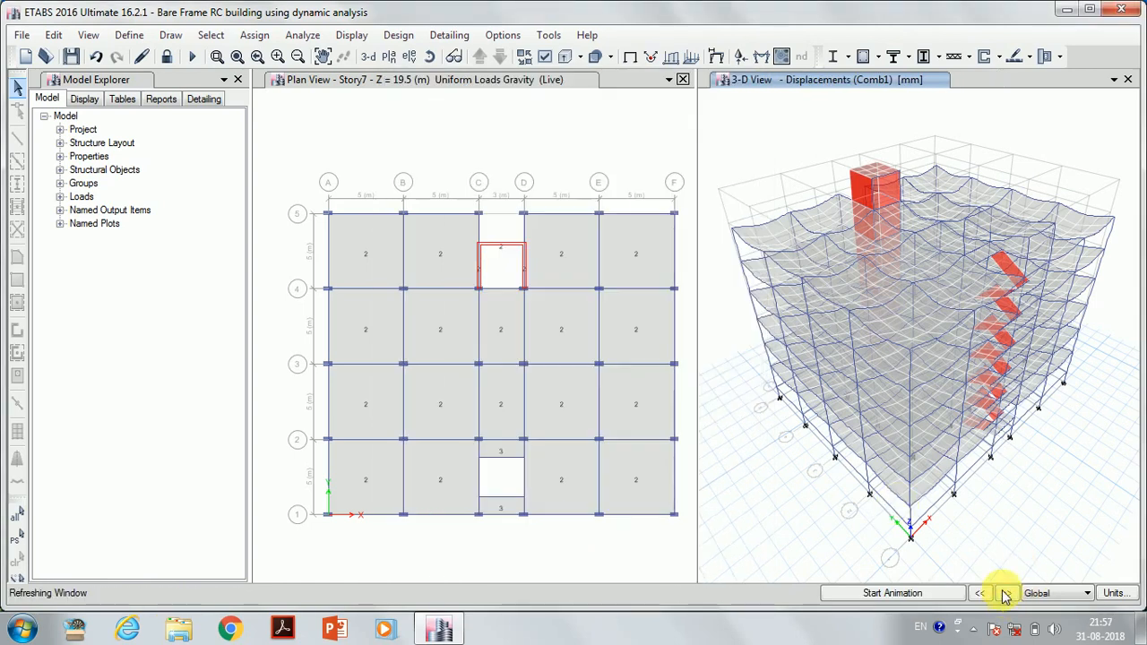
pyautogui.click(1006, 594)
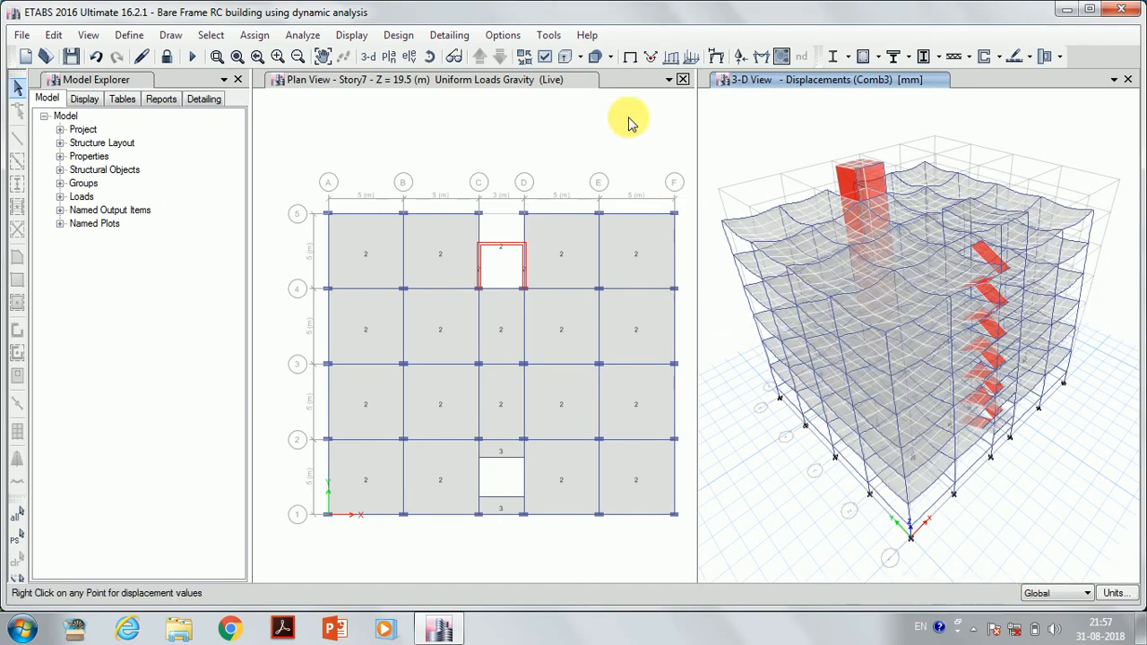
# Turn on Extrude Shells in the view options of the 3-D displacement view, leaving Extrude Frames off
pyautogui.click(546, 58)
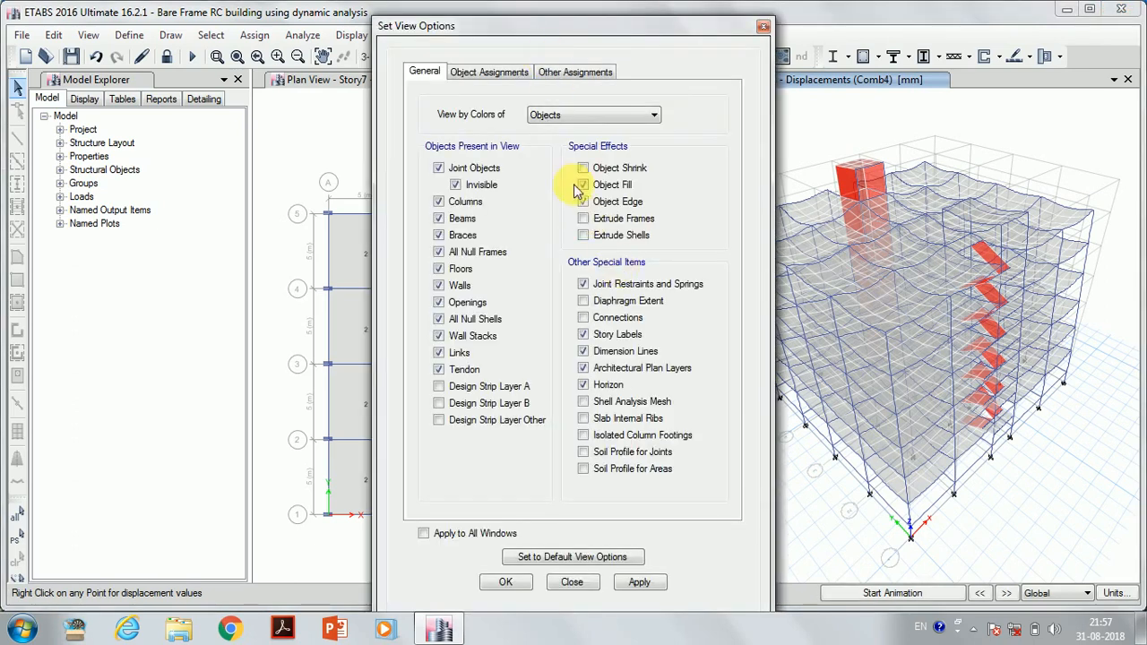
pyautogui.click(584, 220)
pyautogui.click(583, 218)
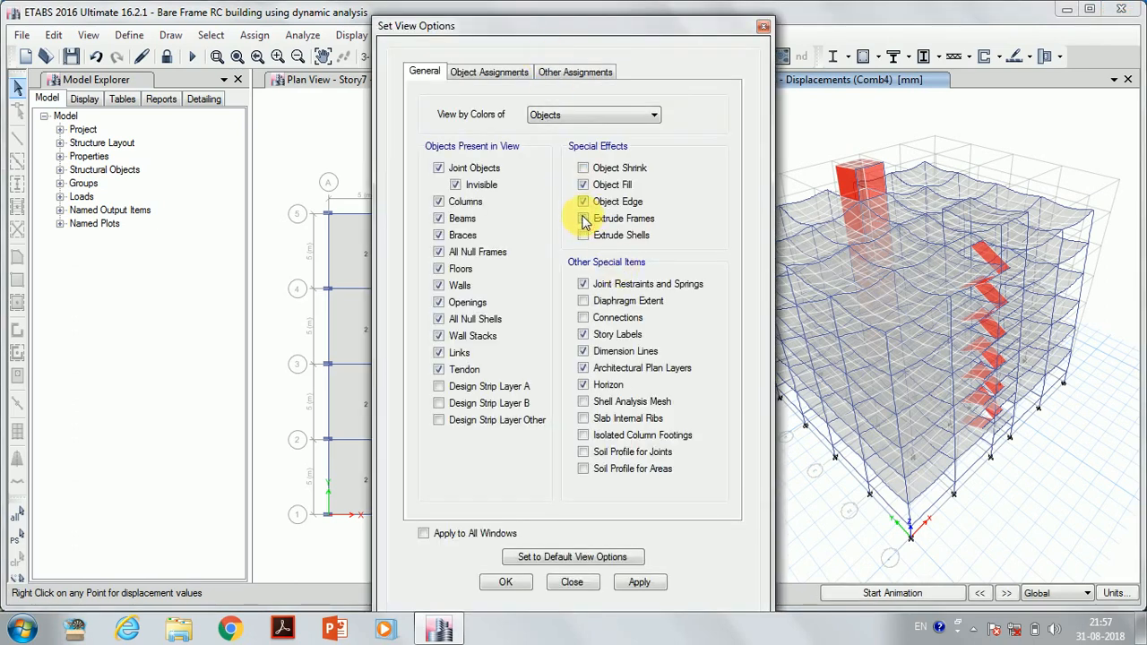
pyautogui.click(583, 235)
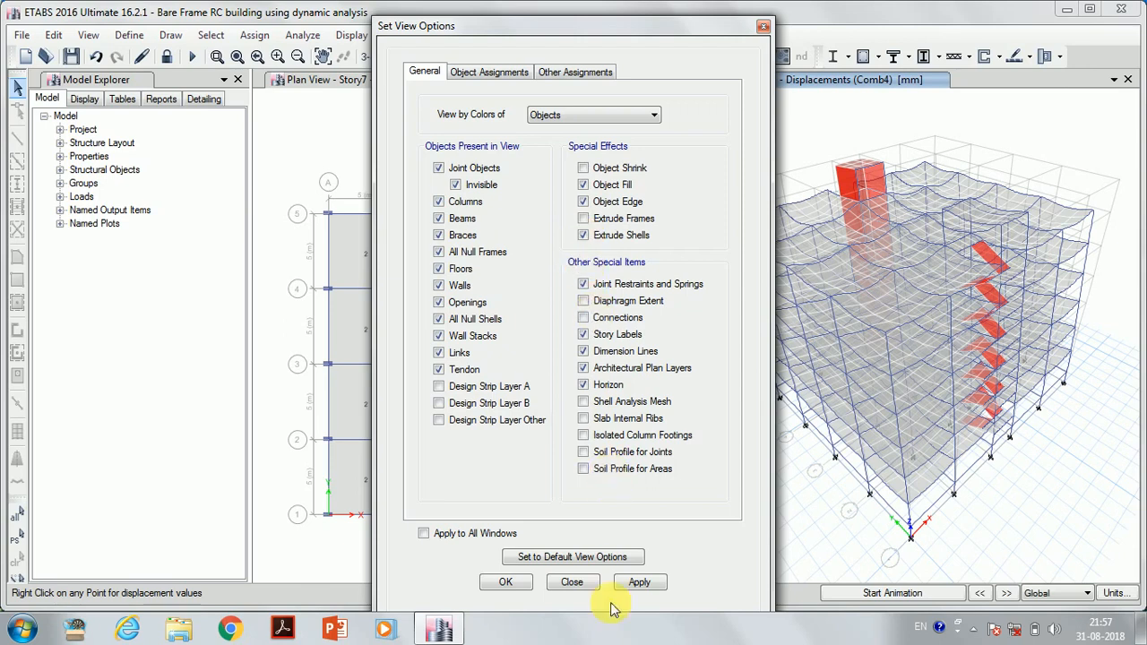
pyautogui.click(639, 583)
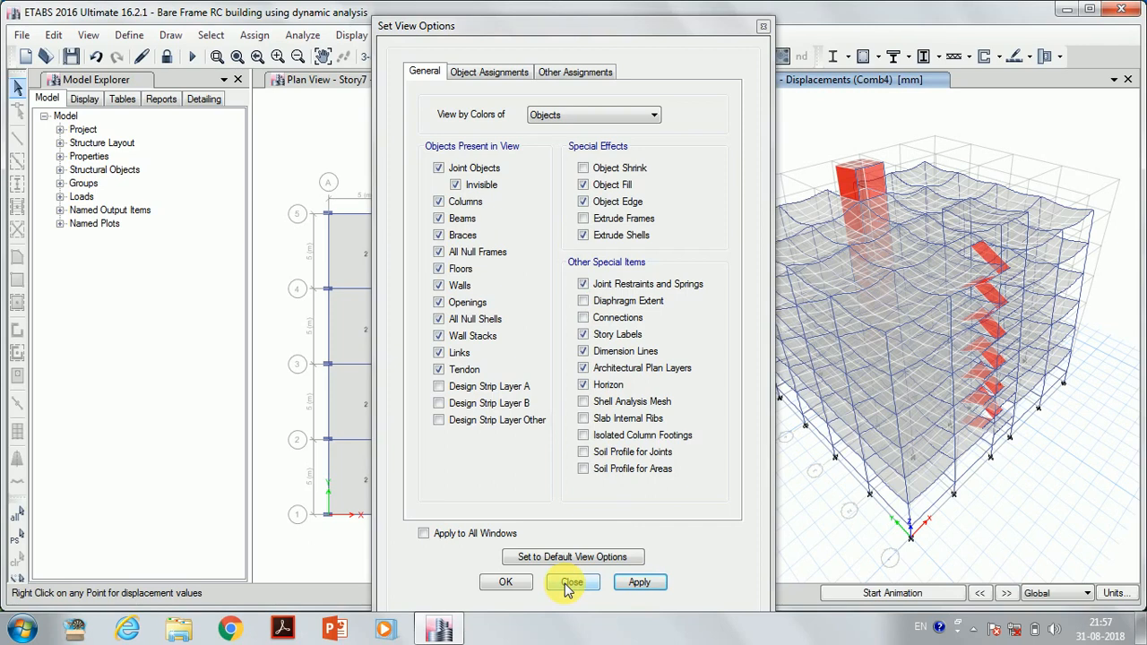
pyautogui.click(565, 584)
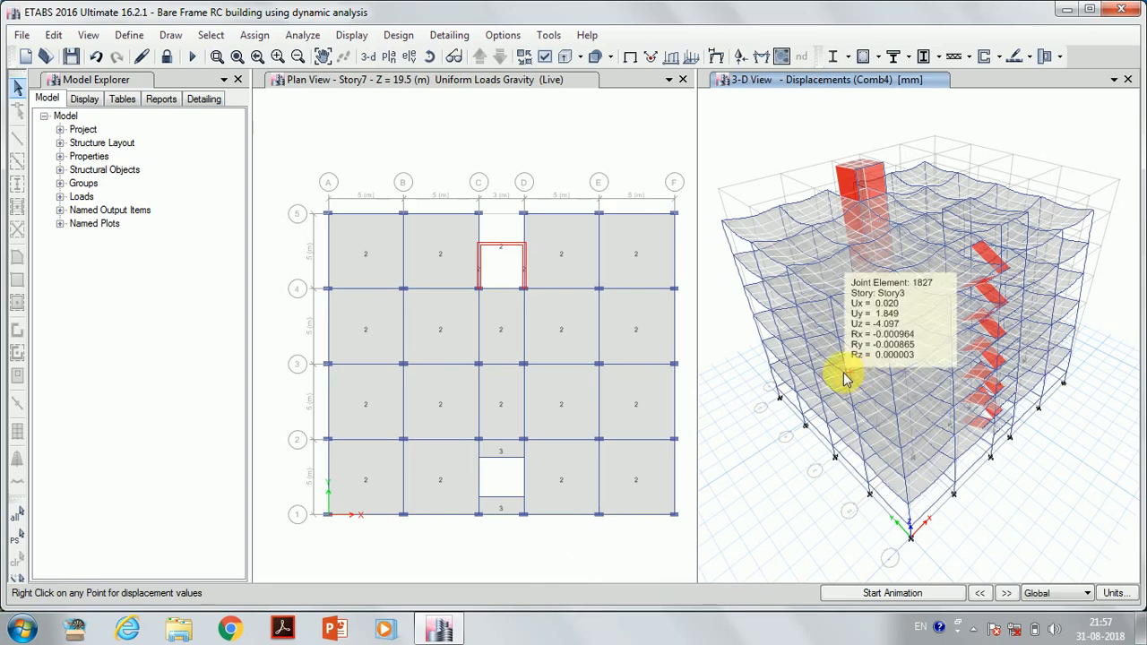
# Render the frame members with their full extruded sections in the Comb4 deformed-shape view
pyautogui.click(564, 57)
pyautogui.moveTo(744, 261)
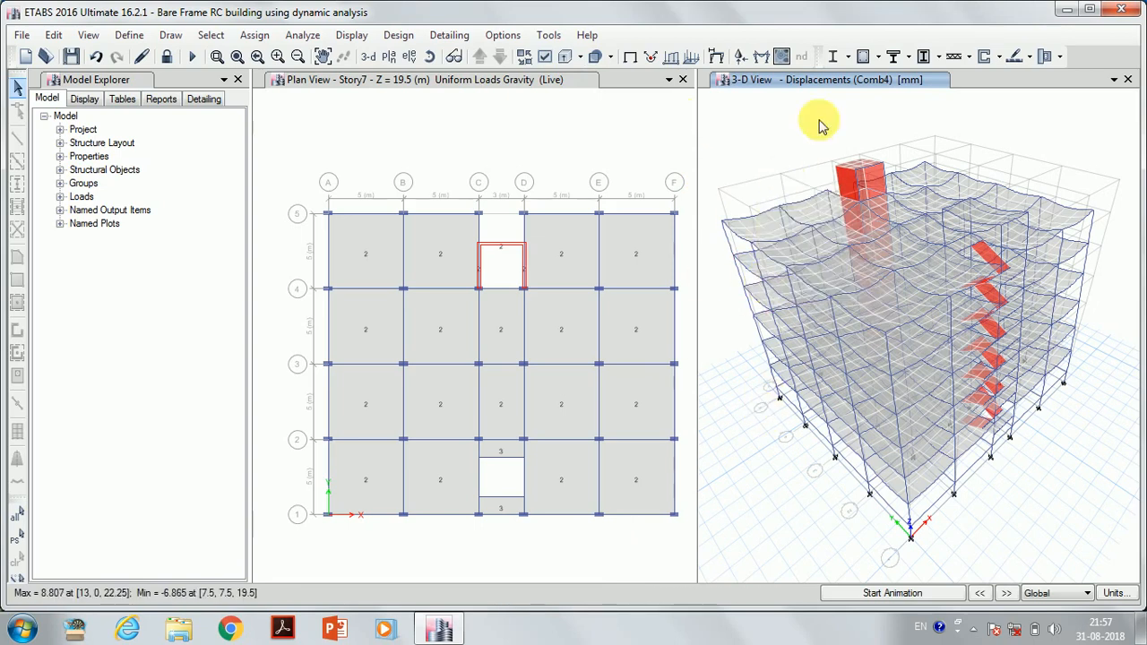
pyautogui.click(565, 59)
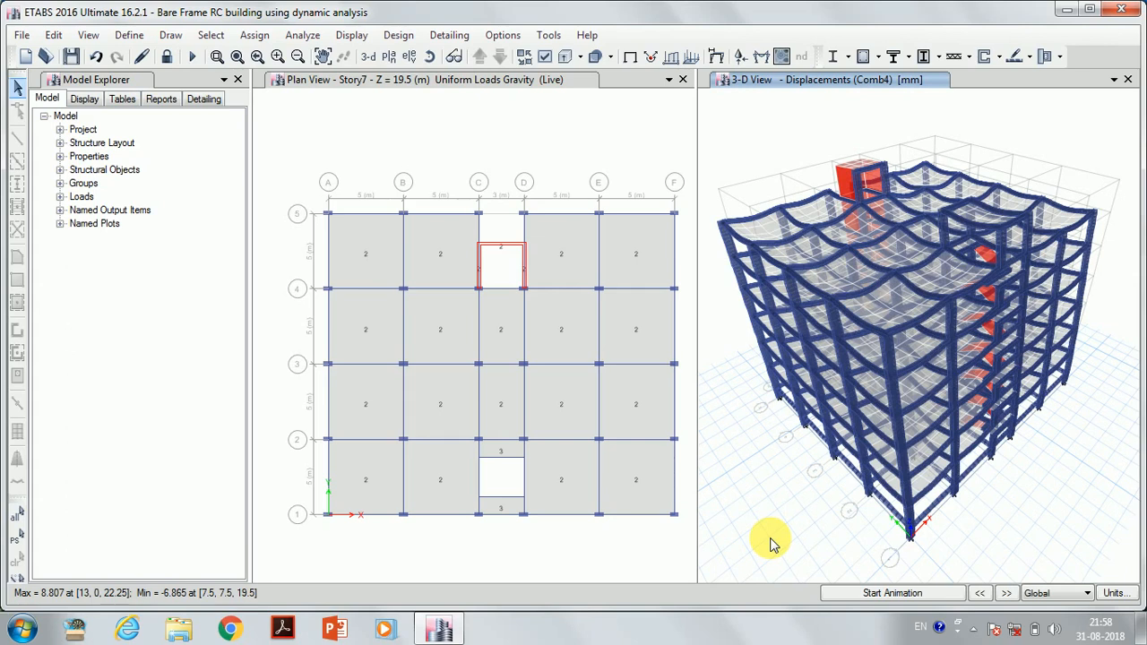
# Generate the Summary Report and browse it to the load cases summary on page 4
pyautogui.click(161, 100)
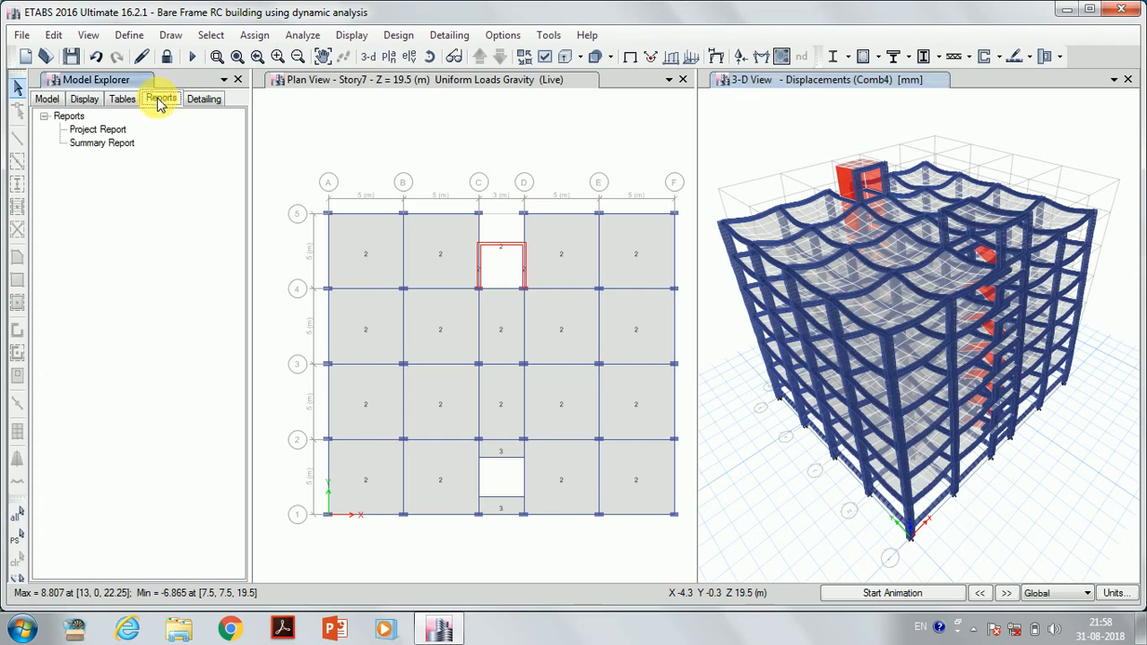
pyautogui.click(82, 131)
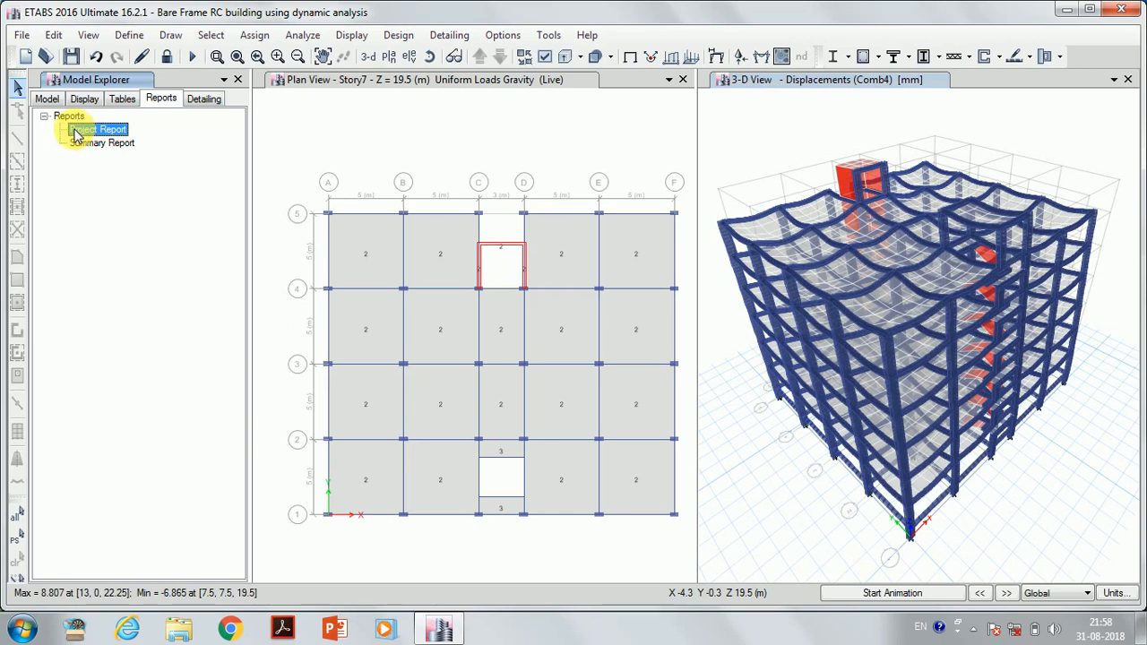
pyautogui.click(82, 130)
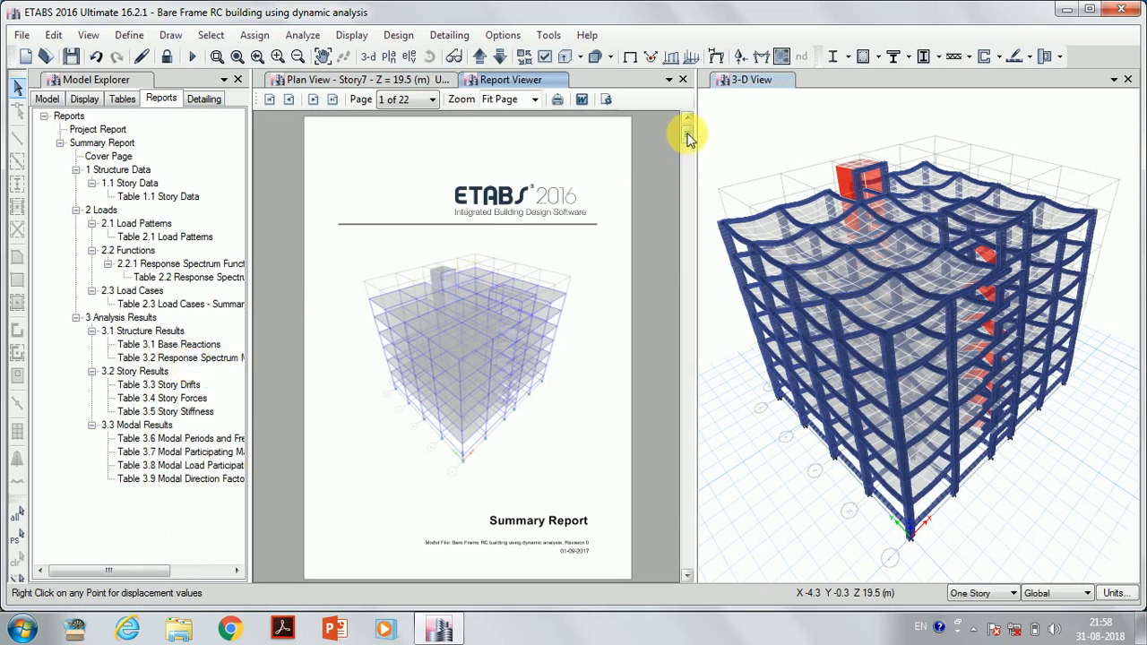
pyautogui.moveTo(687, 136); pyautogui.dragTo(691, 204)
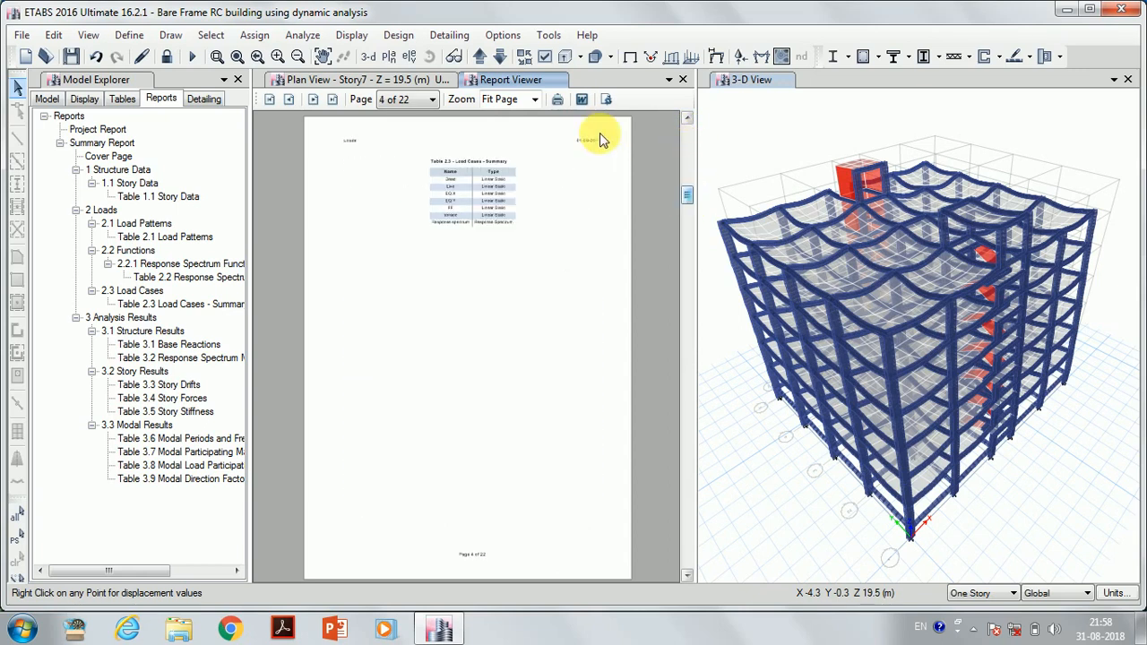
# Export the report to a Word document named Summary Report.Docx in New folder and close the report viewer
pyautogui.click(557, 101)
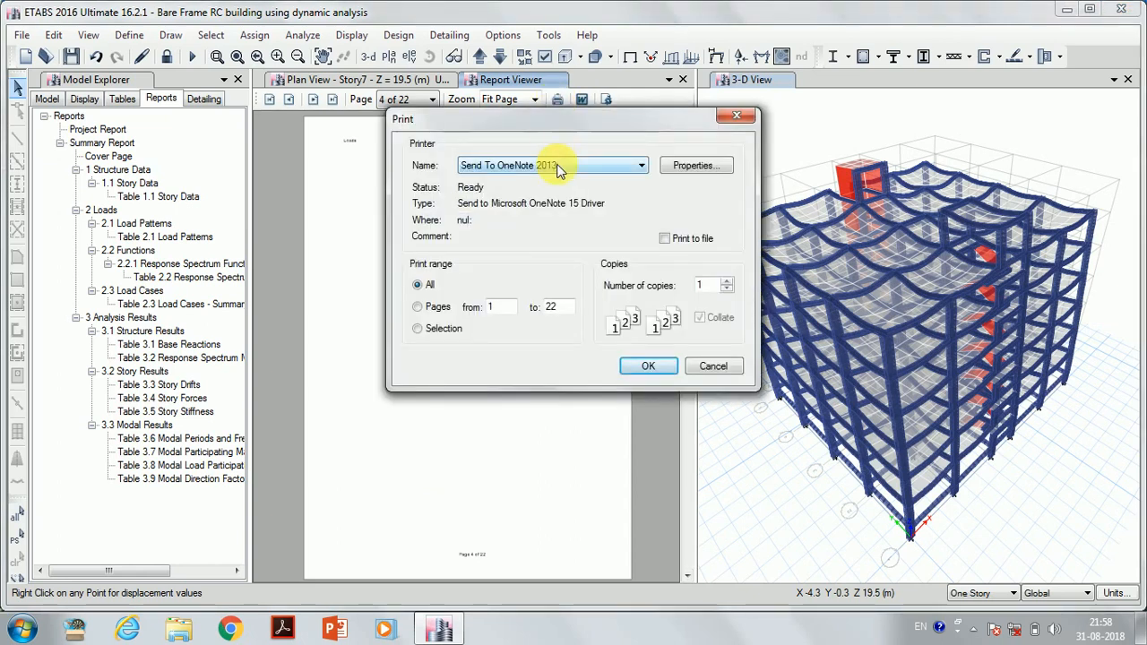
pyautogui.click(736, 115)
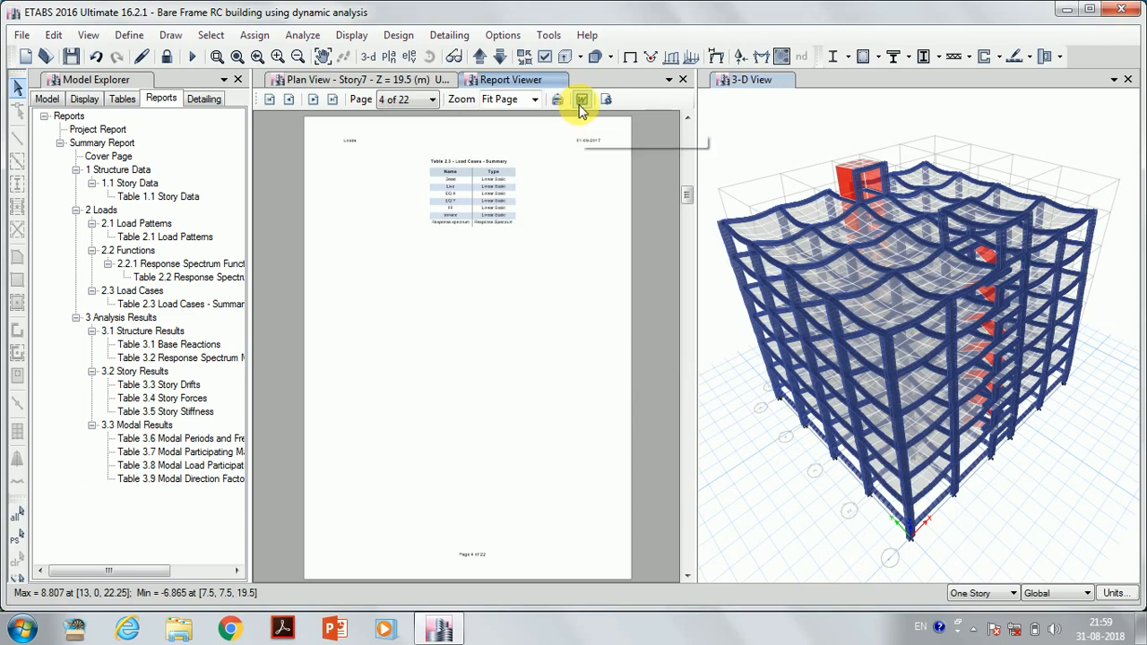
pyautogui.click(582, 100)
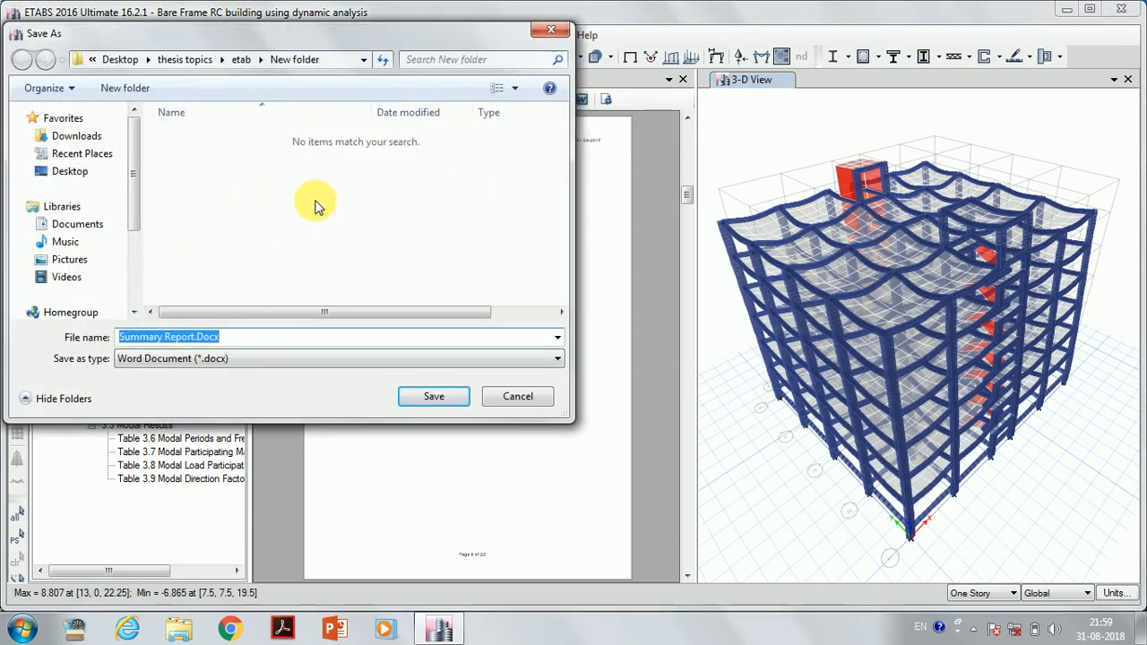
pyautogui.click(429, 396)
pyautogui.click(431, 397)
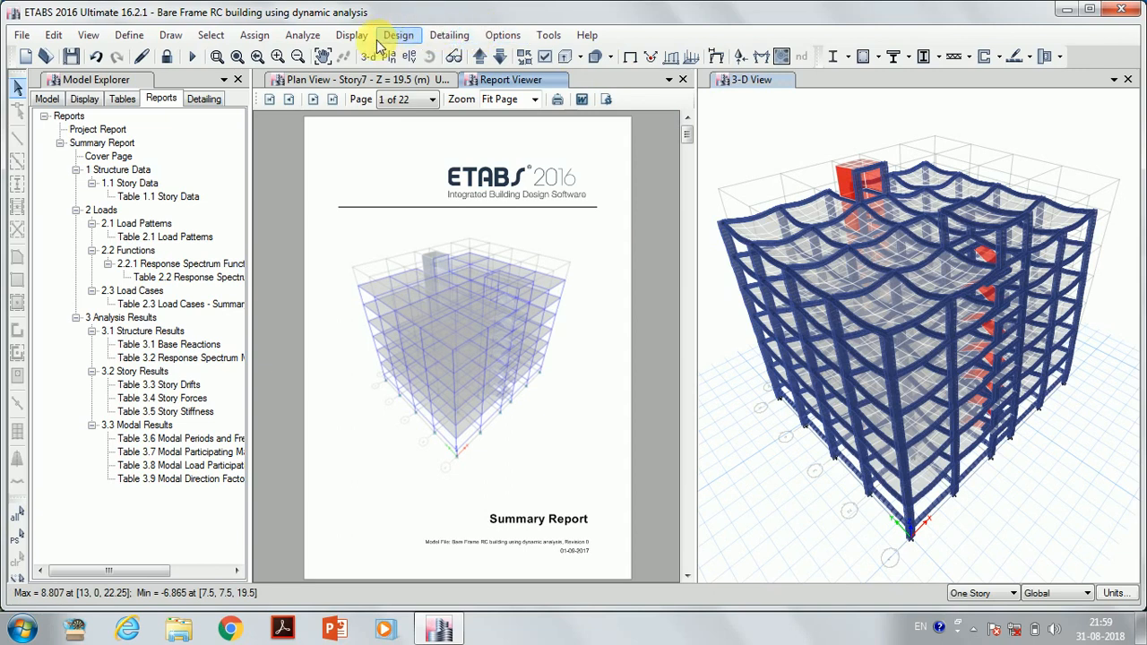
pyautogui.click(683, 80)
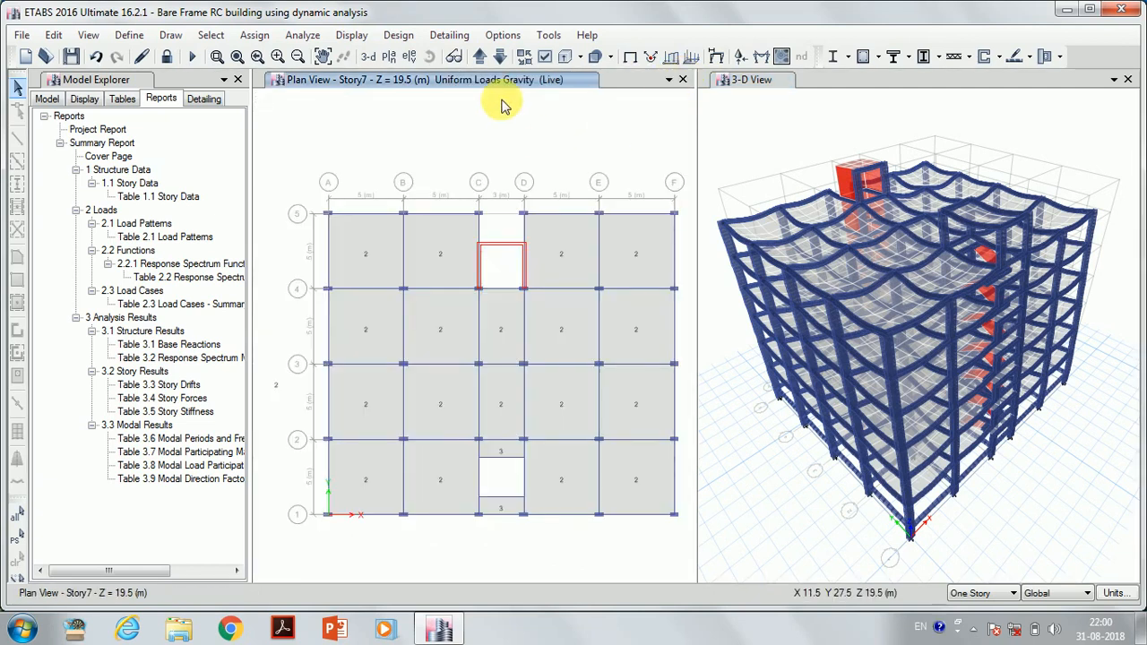
# Run the concrete frame design check and show the longitudinal reinforcing results in a 3-D view instead of the plan
pyautogui.click(385, 35)
pyautogui.moveTo(494, 82)
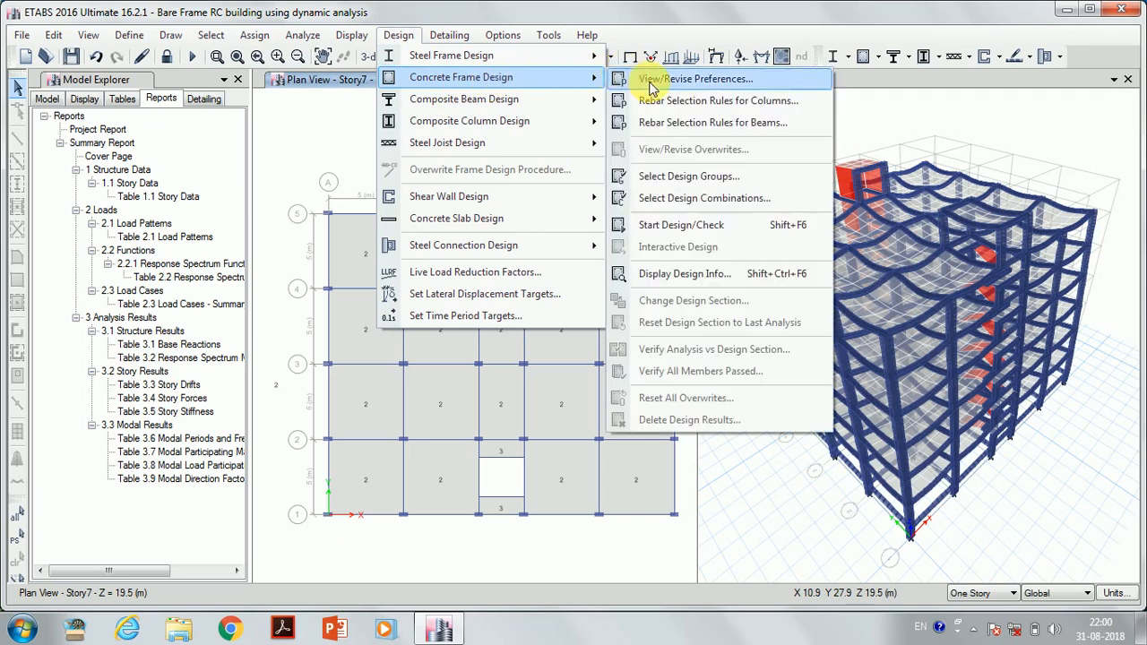
pyautogui.click(679, 225)
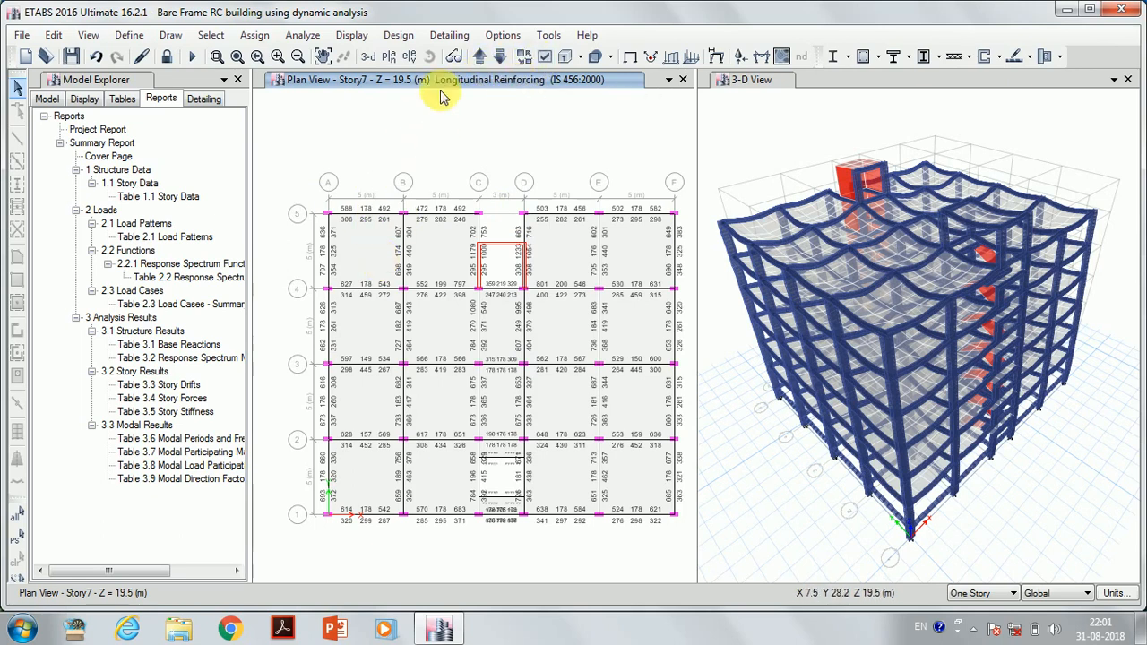
pyautogui.click(367, 60)
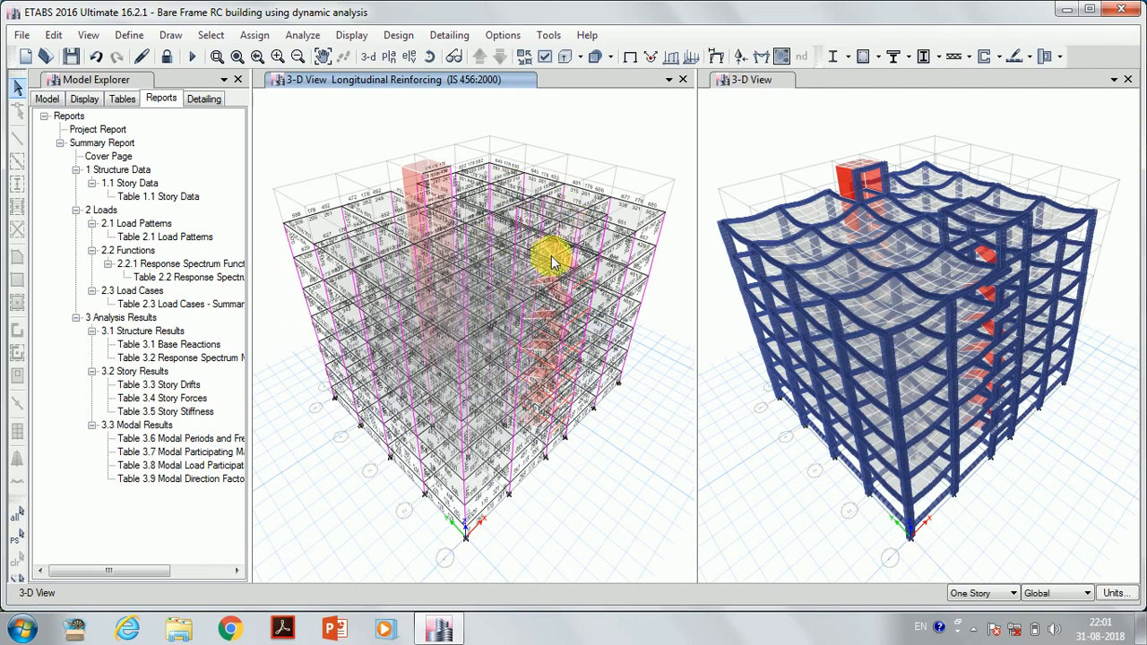
pyautogui.click(454, 37)
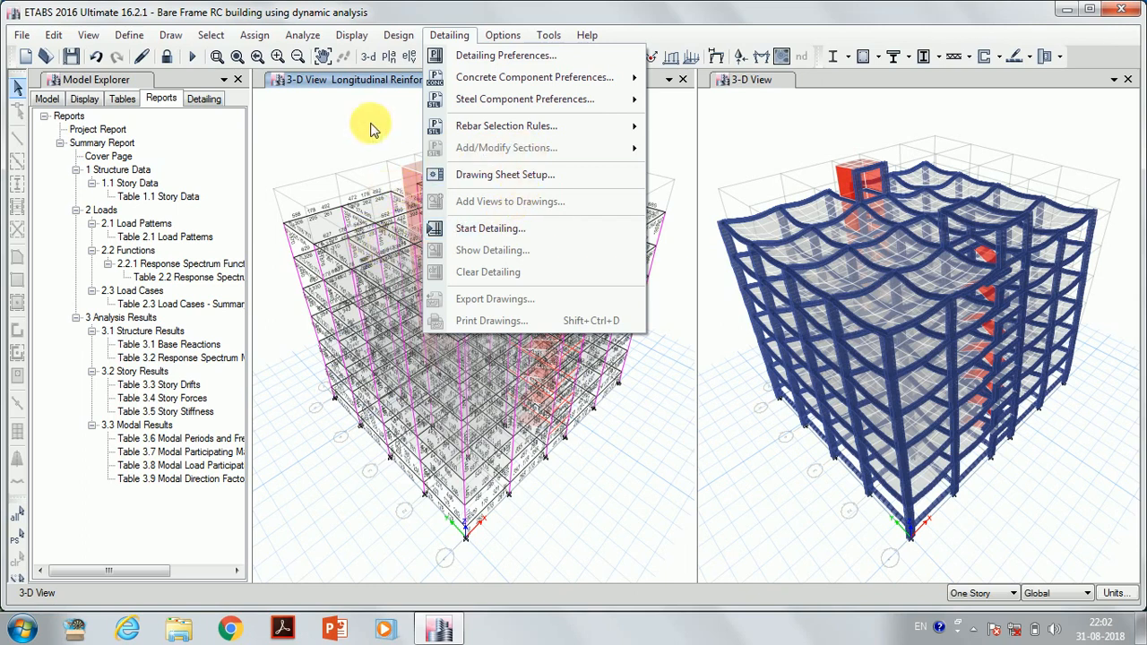
pyautogui.click(448, 34)
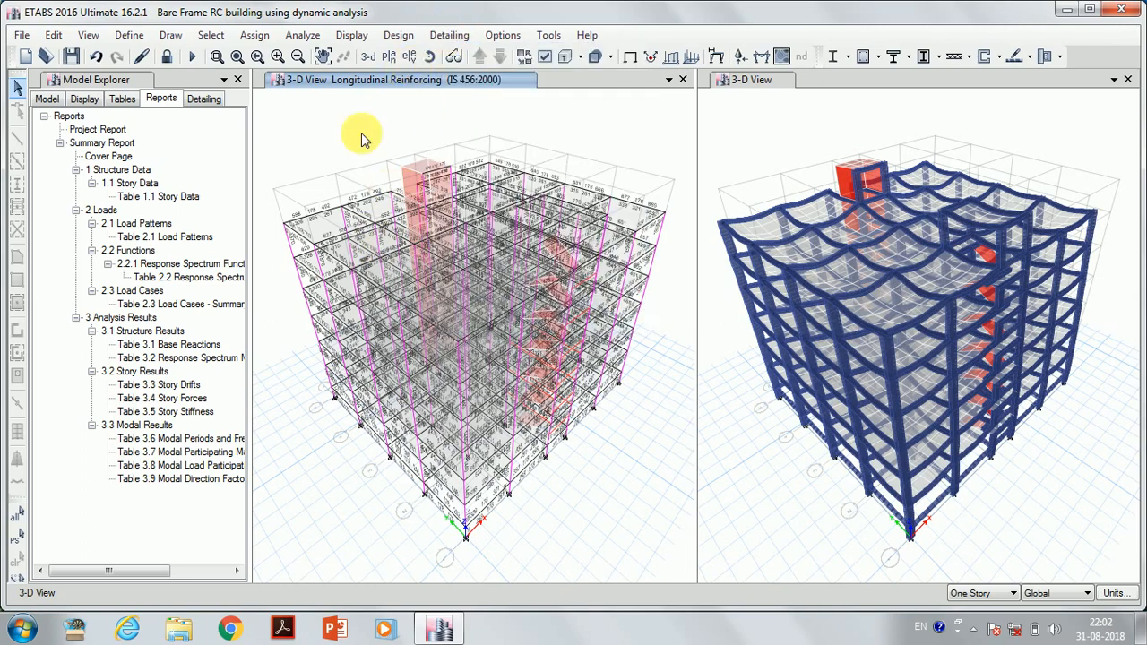